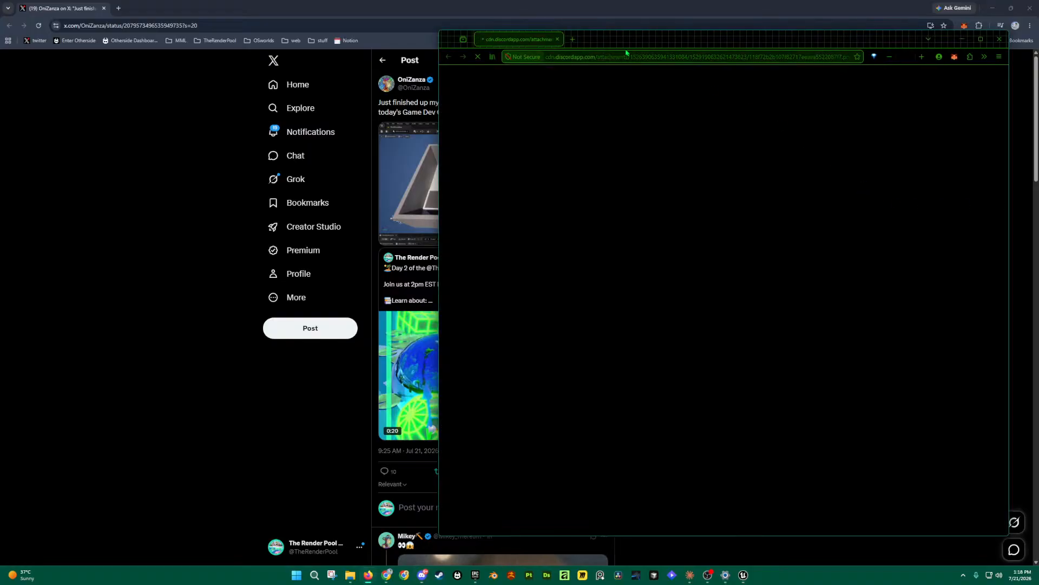
Step: Move the floating Sazón Goya image window aside and close it to reveal the X post
{"action": "left_click_drag", "start_coordinate": [639, 47], "coordinate": [508, 33]}
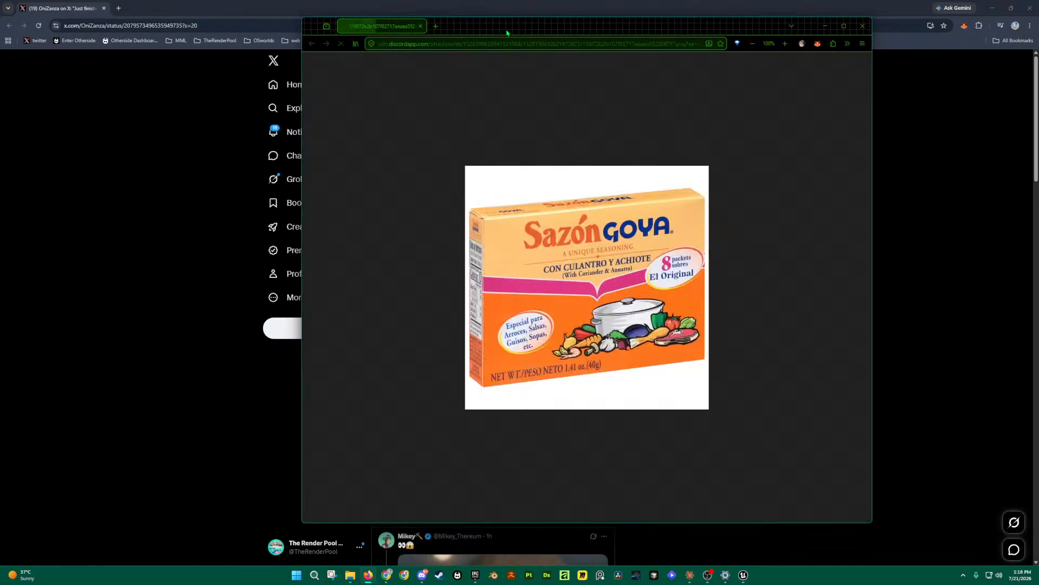
{"action": "left_click_drag", "start_coordinate": [543, 31], "coordinate": [458, 26]}
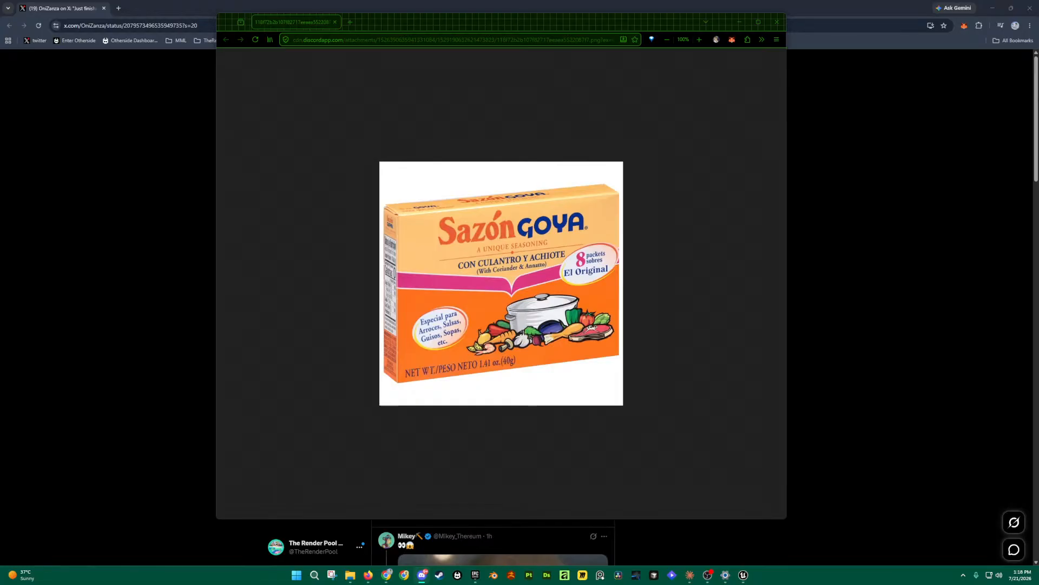
{"action": "left_click", "coordinate": [777, 23]}
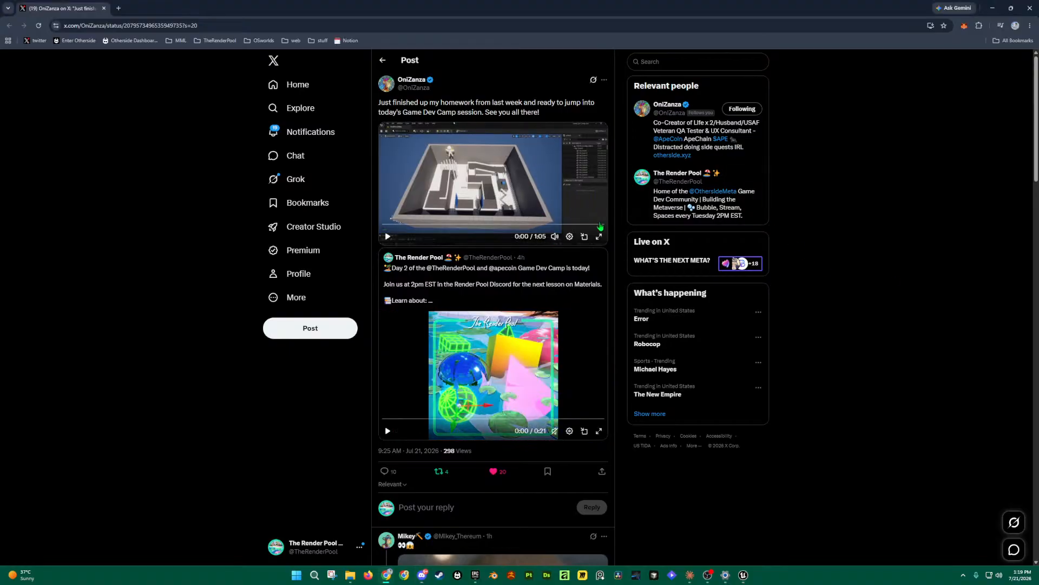
Step: Turn the homework post's first video volume all the way down to mute it
{"action": "mouse_move", "coordinate": [555, 237]}
{"action": "left_click_drag", "start_coordinate": [554, 216], "coordinate": [555, 223]}
Step: Watch the Unreal level recording full screen to 1:05, then exit back to the post
{"action": "left_click", "coordinate": [599, 237]}
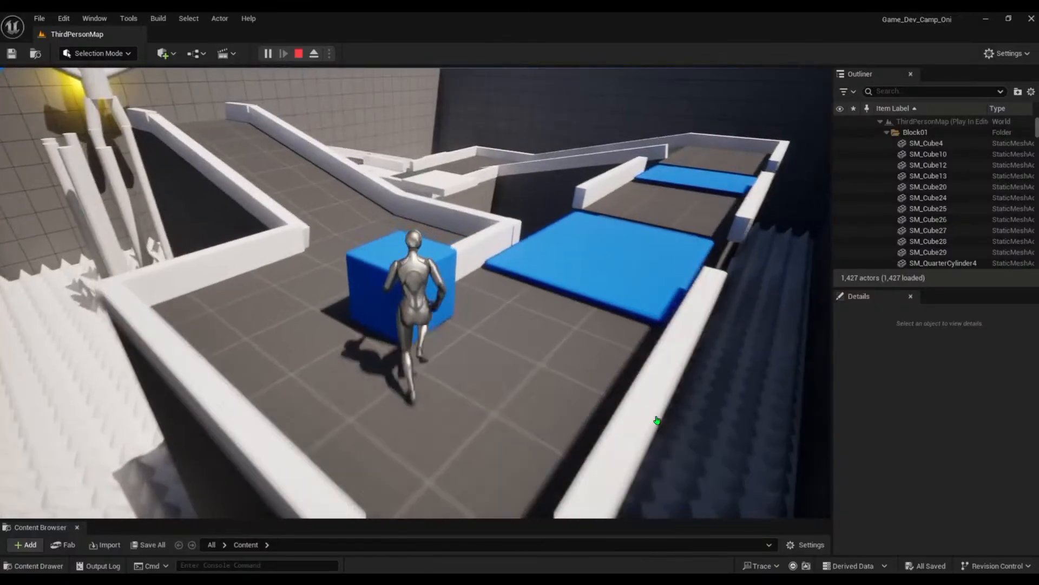
{"action": "key", "text": "w"}
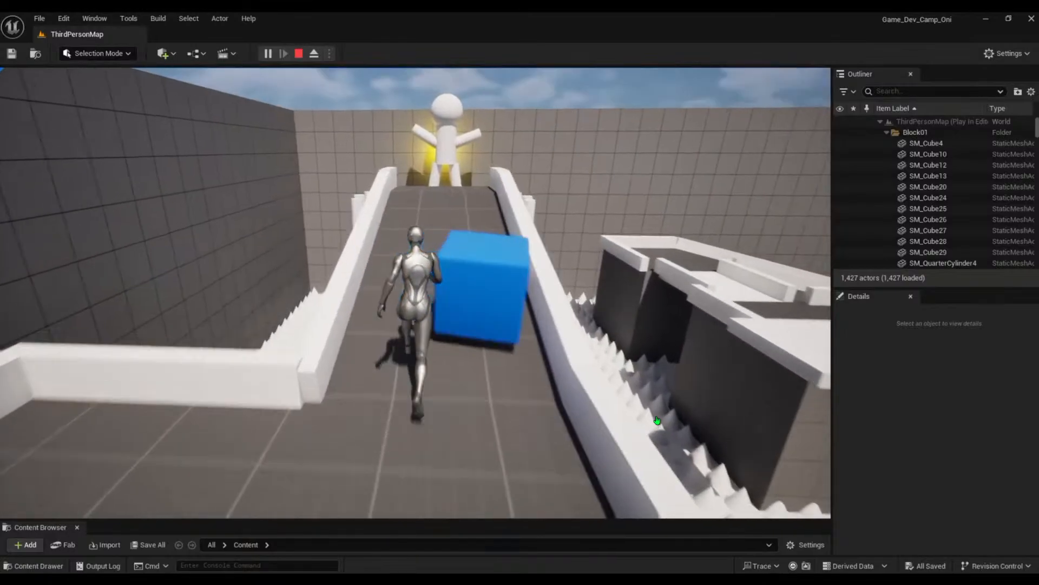
{"action": "key", "text": "d"}
{"action": "key", "text": "a"}
{"action": "key", "text": "a"}
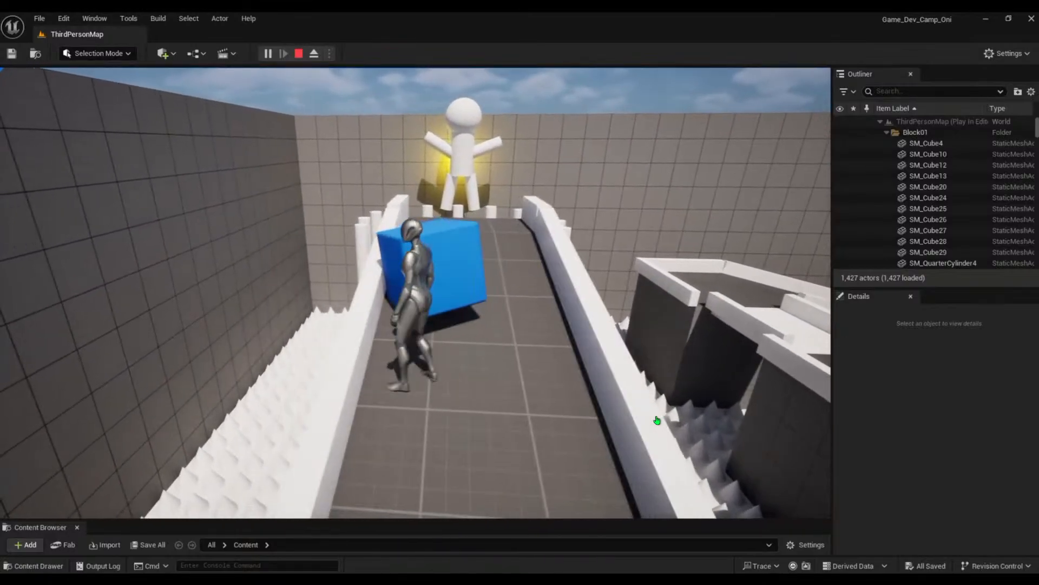
{"action": "key", "text": "w"}
{"action": "key", "text": "w"}
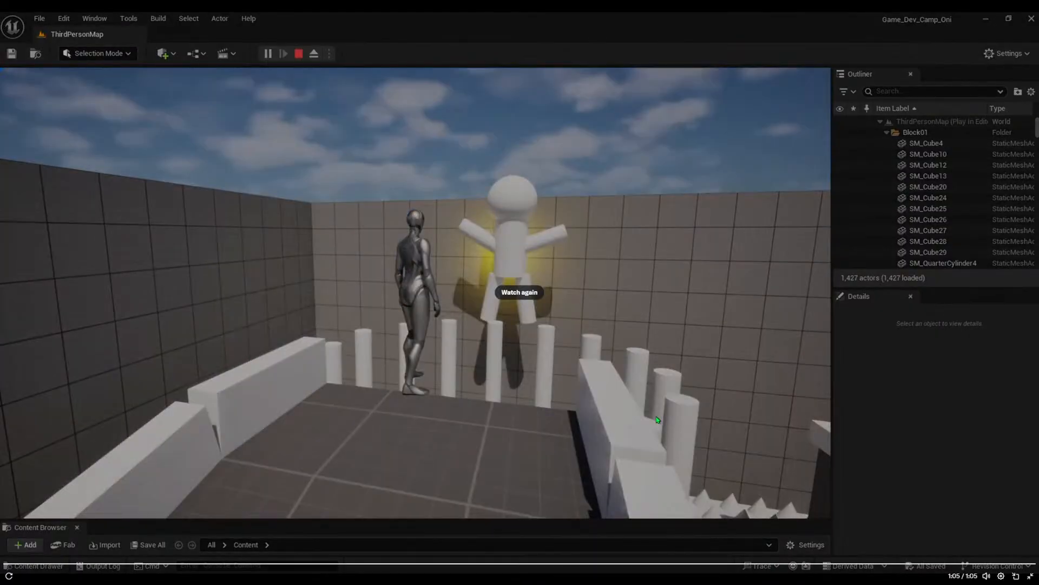
{"action": "left_click", "coordinate": [1030, 575]}
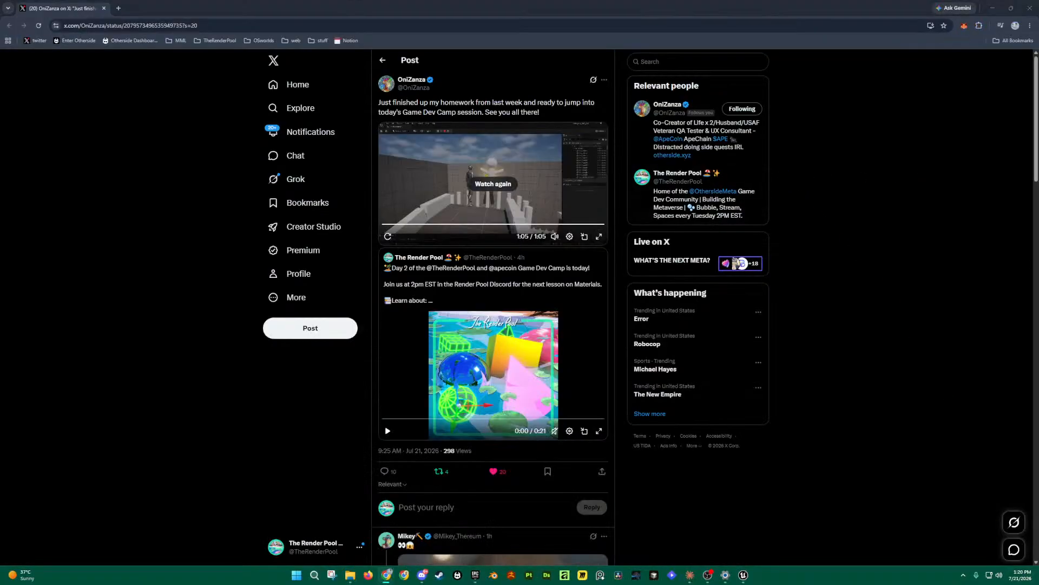
Step: Swap in the Day 2 Gamedev camp post and watch its 0:37 banana-collecting clip full screen
{"action": "left_click_drag", "start_coordinate": [549, 84], "coordinate": [128, 15]}
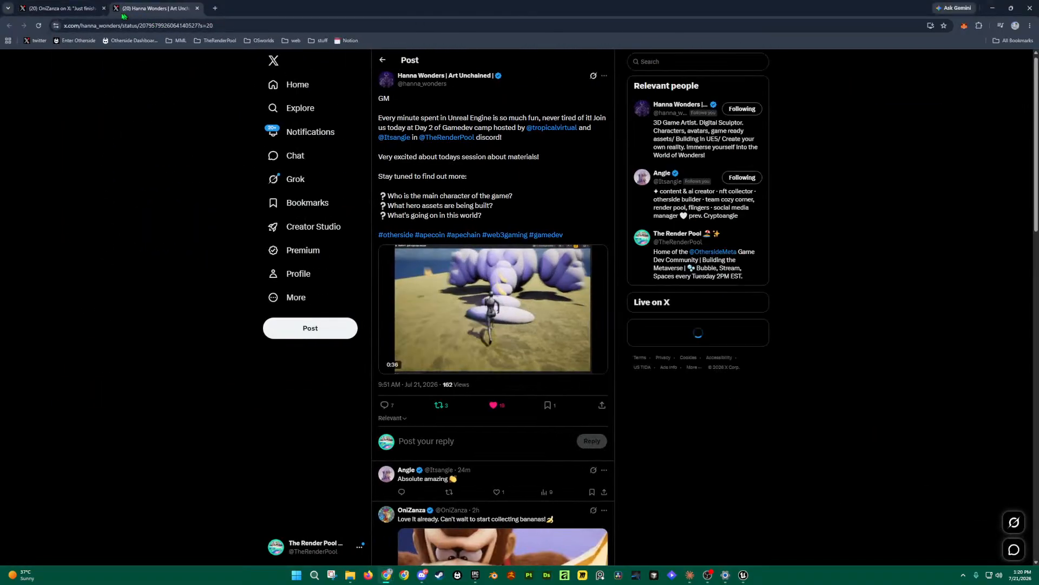
{"action": "left_click", "coordinate": [104, 8]}
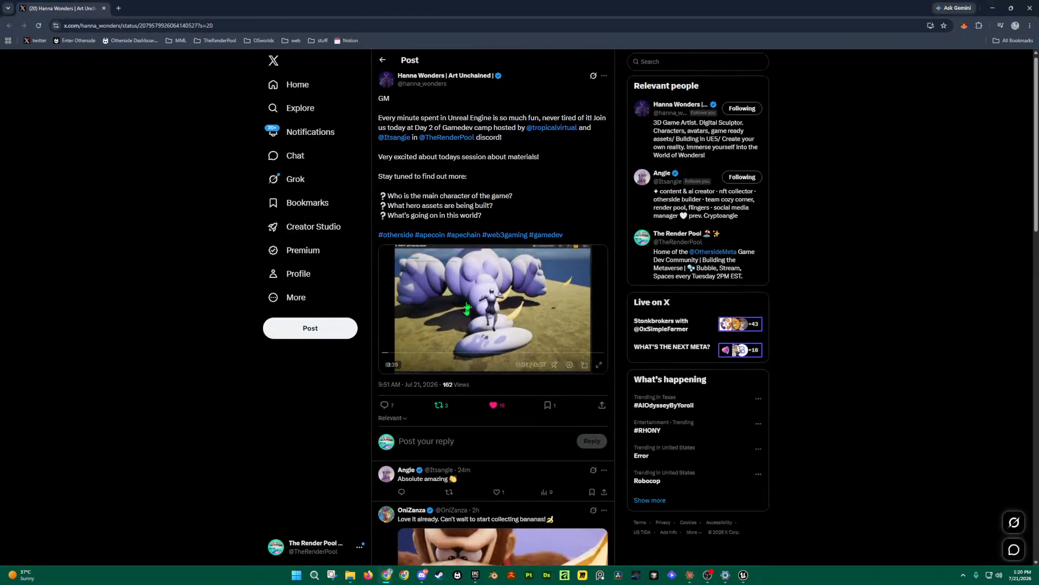
{"action": "left_click", "coordinate": [387, 366]}
{"action": "left_click", "coordinate": [599, 364]}
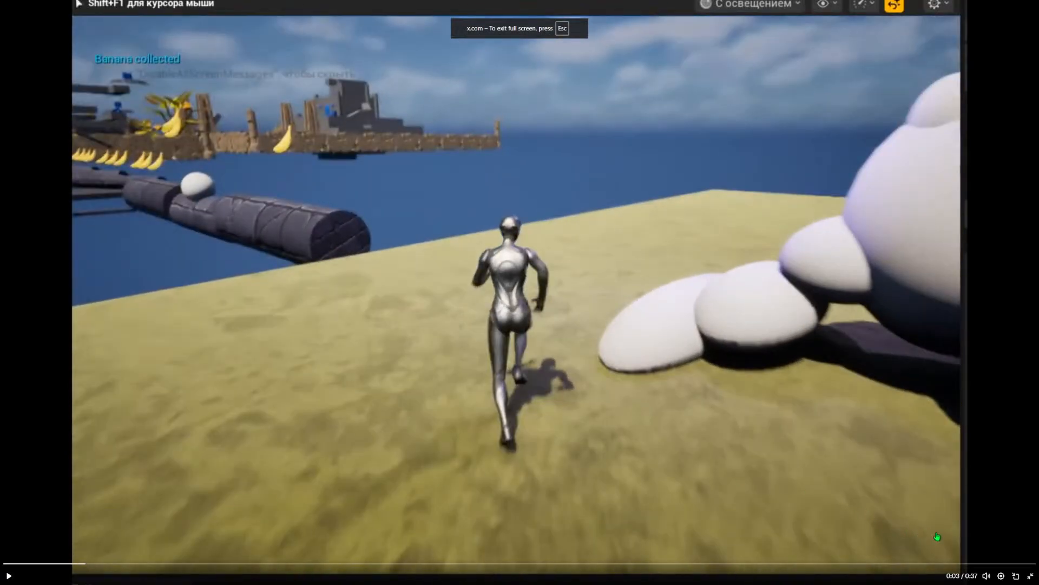
{"action": "mouse_move", "coordinate": [986, 558]}
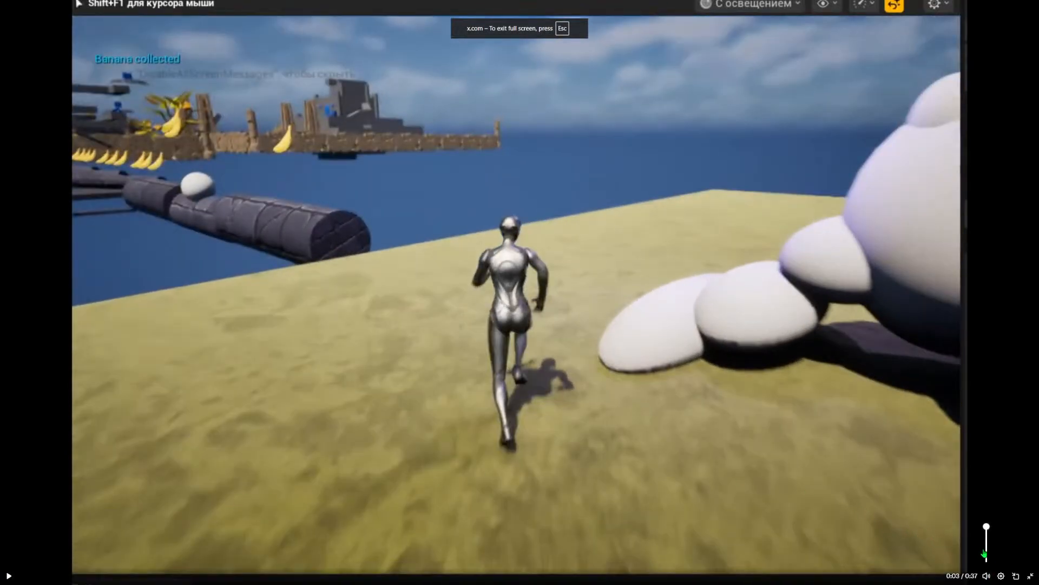
{"action": "left_click", "coordinate": [895, 481]}
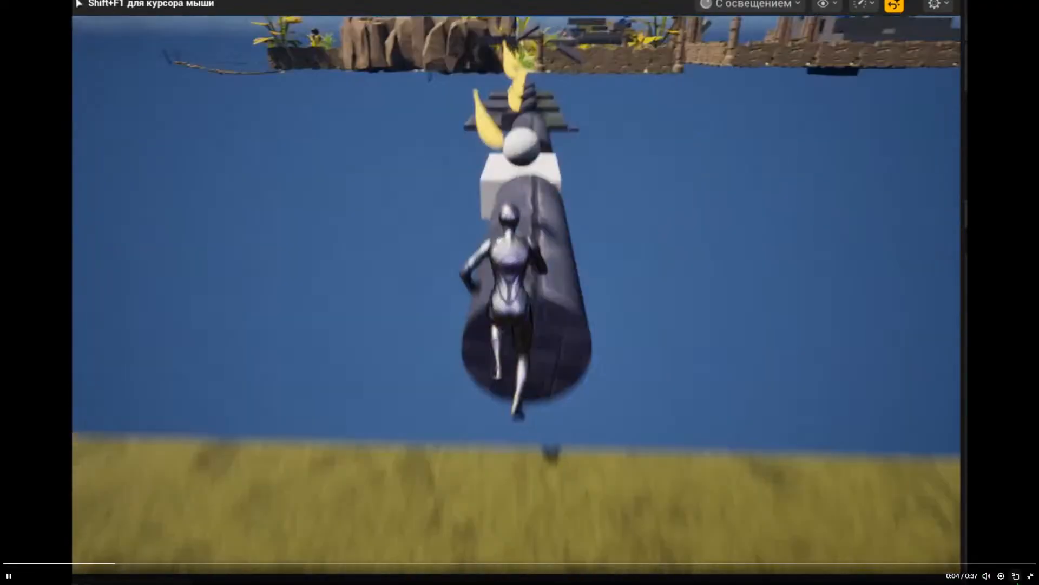
{"action": "mouse_move", "coordinate": [987, 563]}
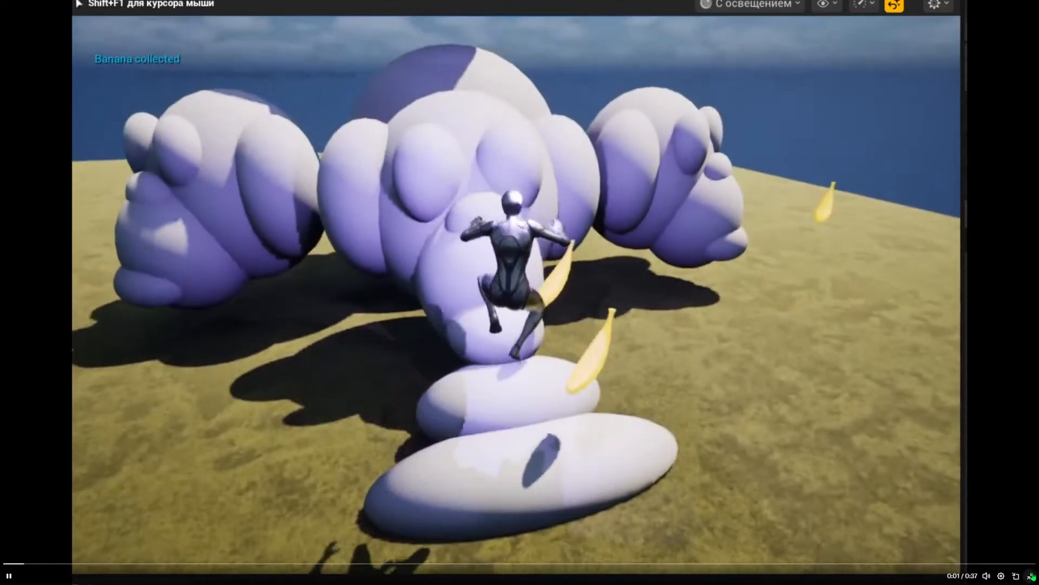
{"action": "key", "text": "Escape"}
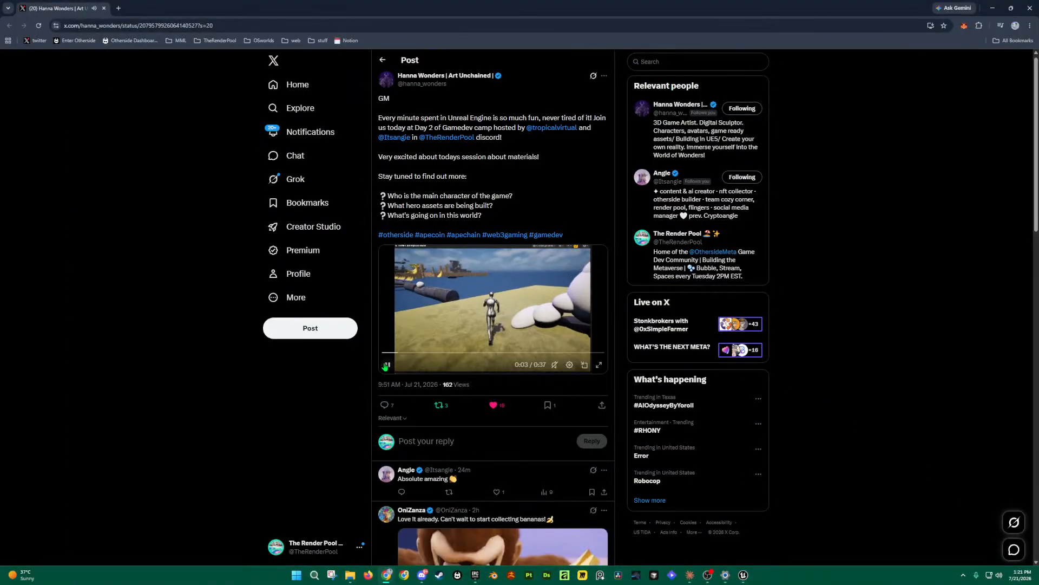
Step: Pause the video, swap in the only-up inspired platformer post, and open its first screenshot
{"action": "left_click", "coordinate": [387, 366]}
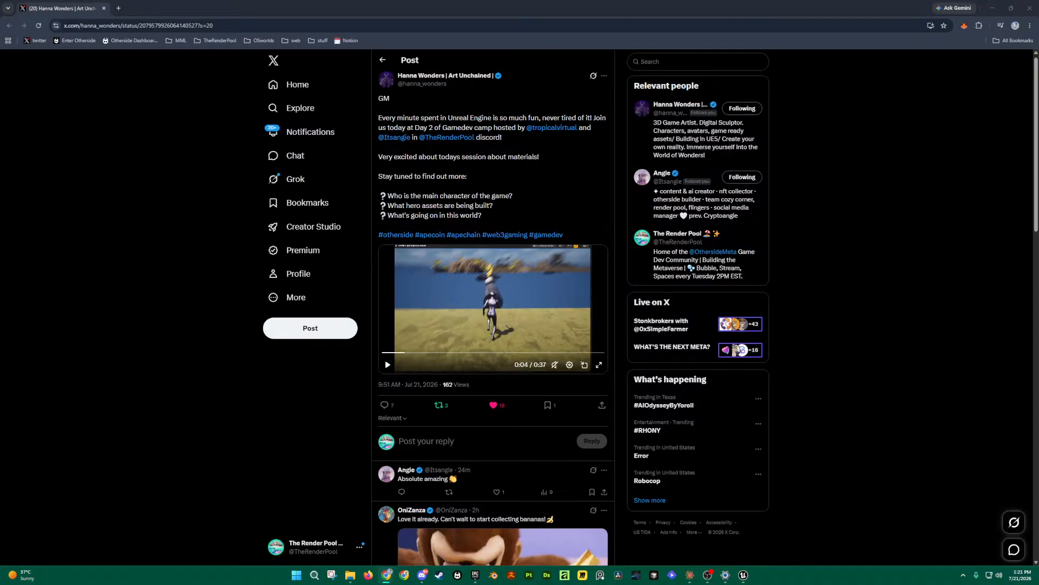
{"action": "left_click_drag", "start_coordinate": [325, 6], "coordinate": [138, 14]}
{"action": "left_click", "coordinate": [105, 9]}
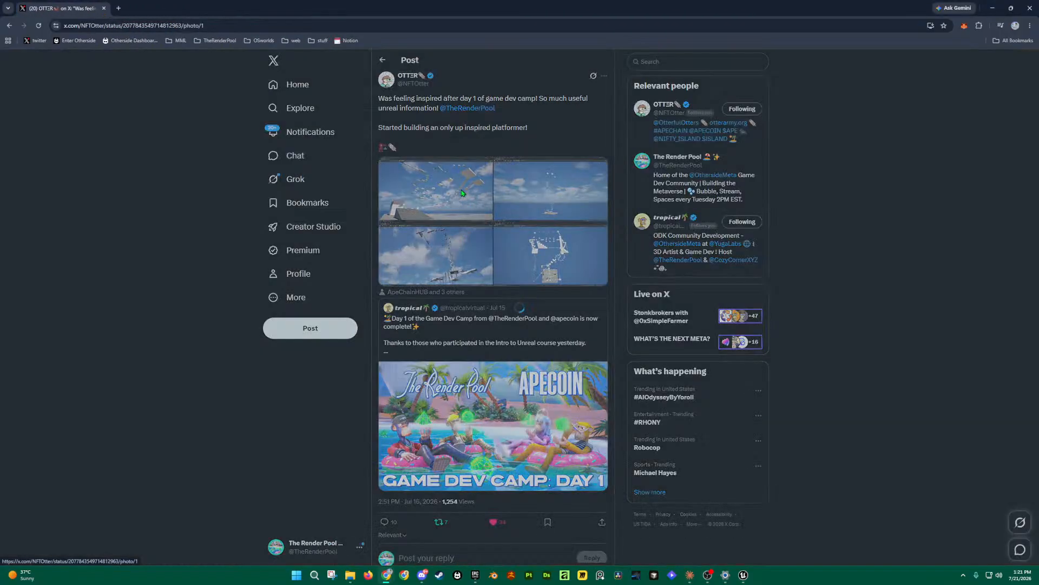
{"action": "left_click", "coordinate": [472, 206]}
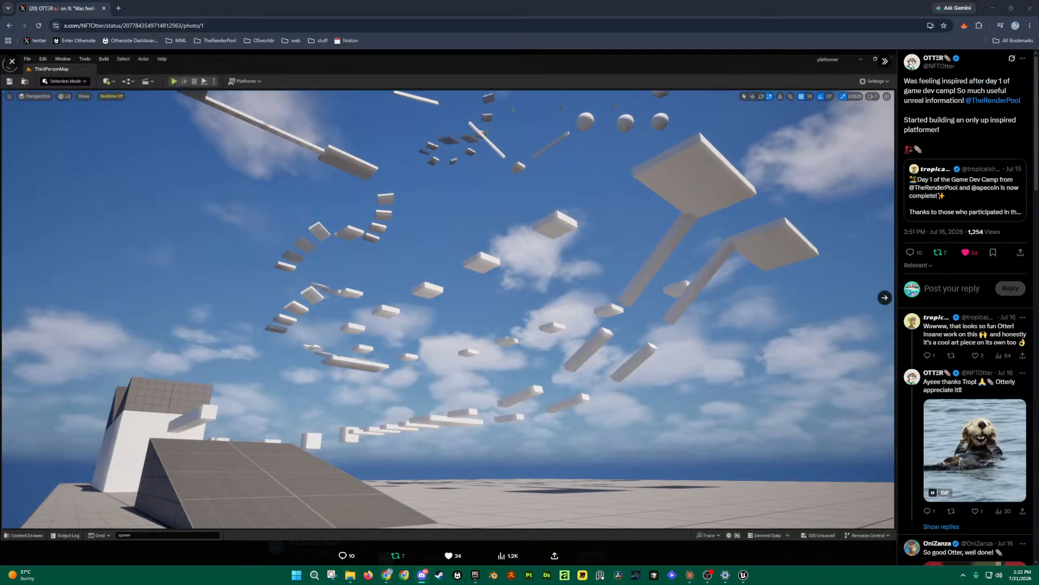
Step: Browse the four platformer screenshots forward and back, then bring in the shapes-and-colors Unreal post
{"action": "left_click", "coordinate": [884, 298]}
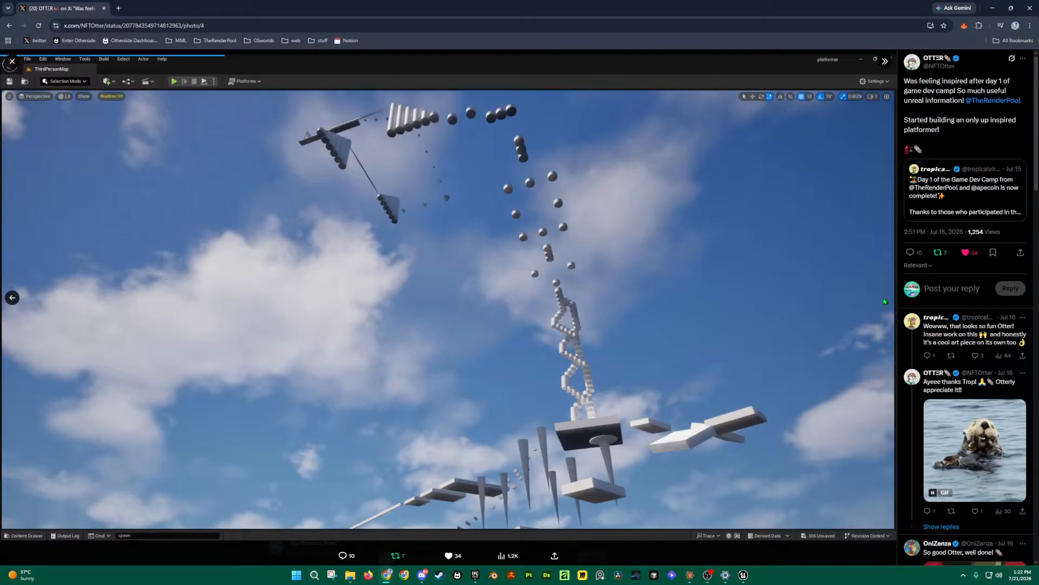
{"action": "left_click", "coordinate": [884, 298]}
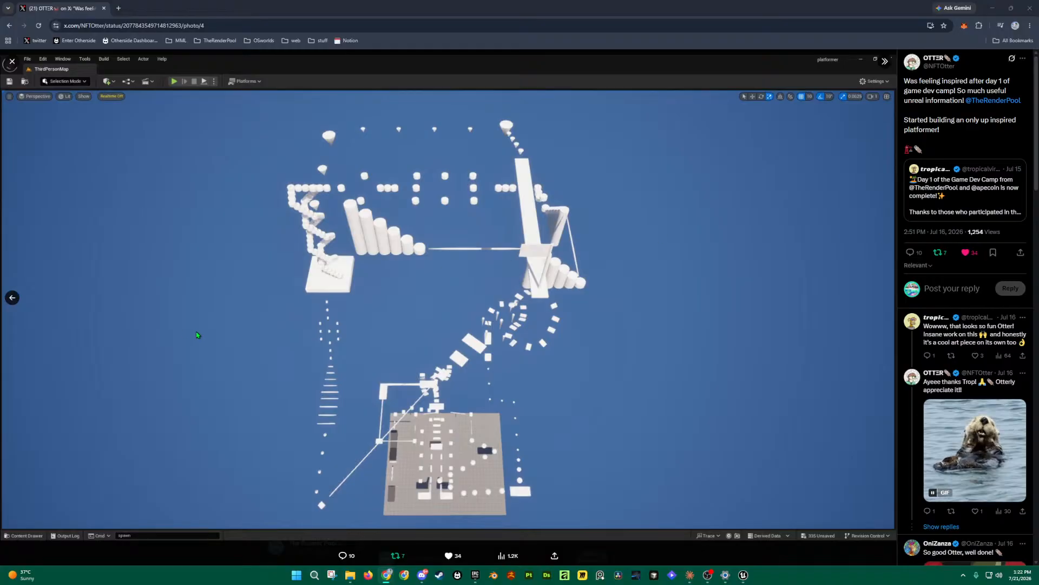
{"action": "left_click", "coordinate": [12, 298]}
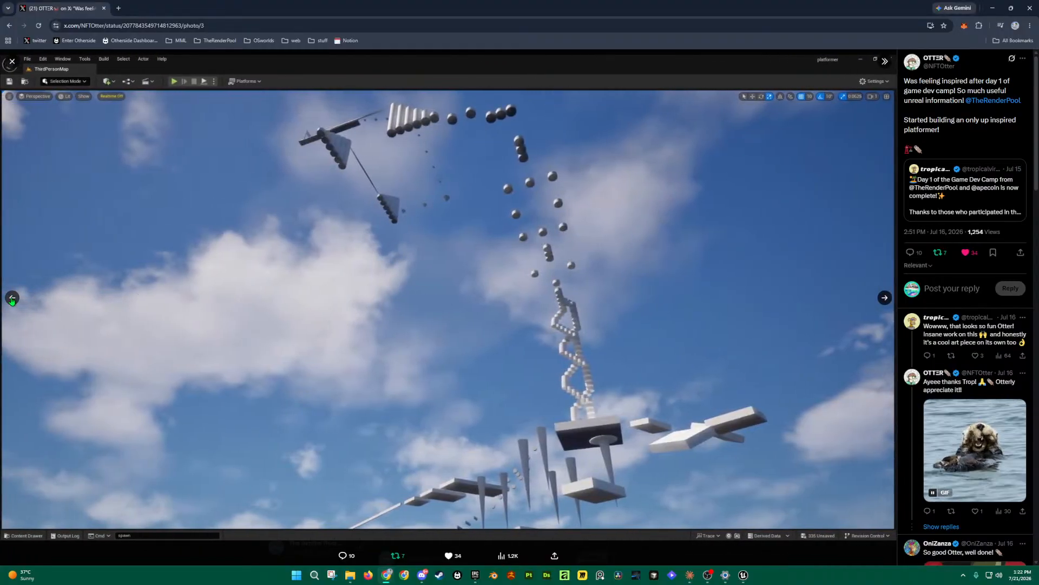
{"action": "left_click", "coordinate": [12, 297]}
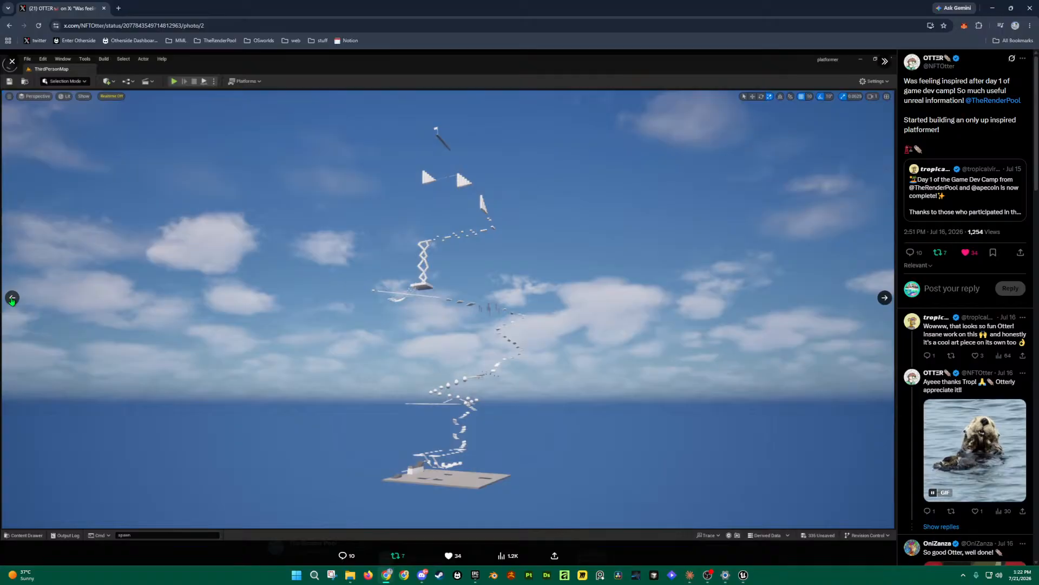
{"action": "left_click", "coordinate": [12, 298]}
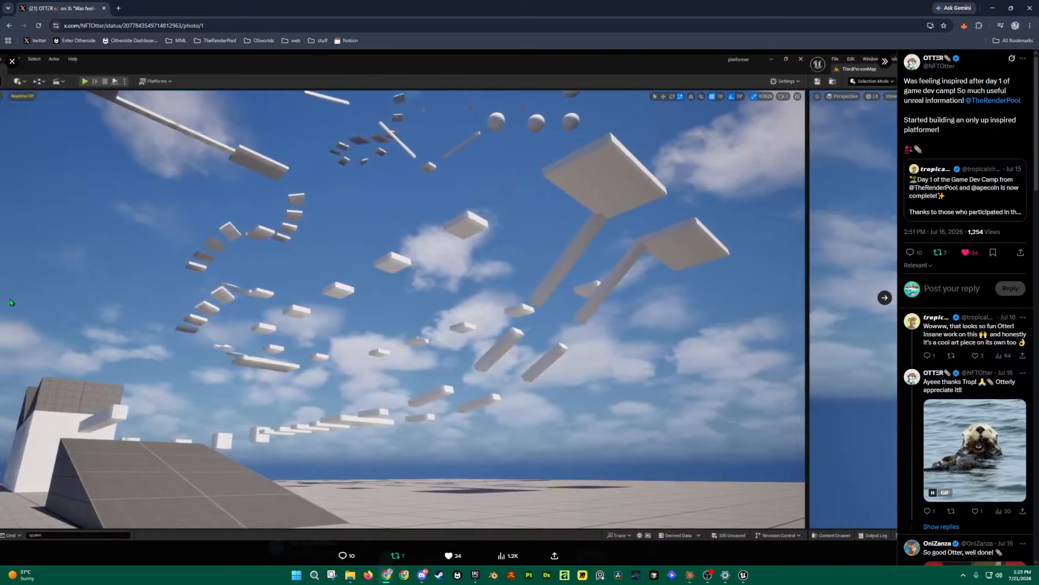
{"action": "left_click", "coordinate": [884, 297]}
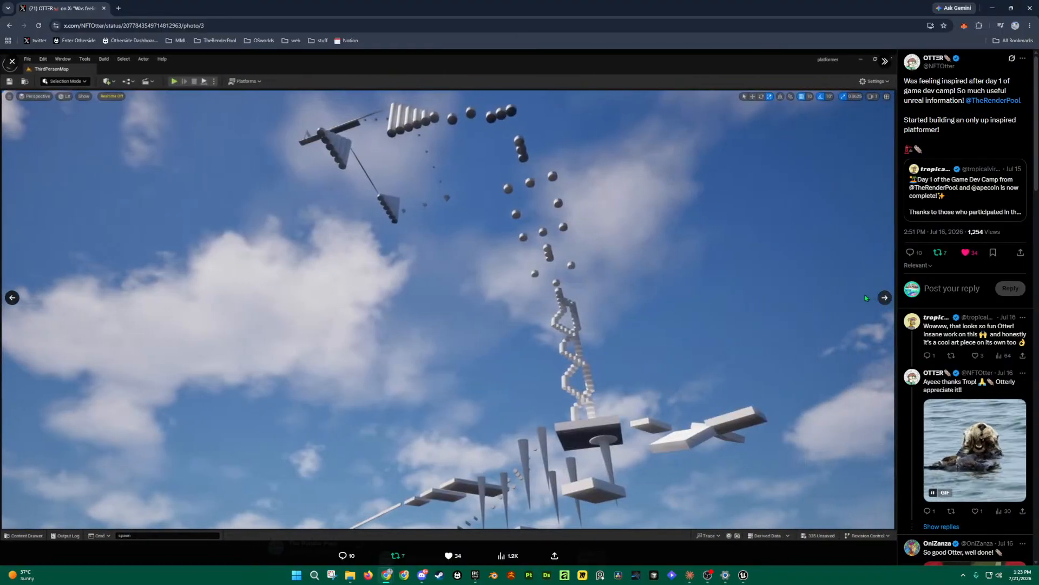
{"action": "left_click_drag", "start_coordinate": [1038, 157], "coordinate": [167, 9]}
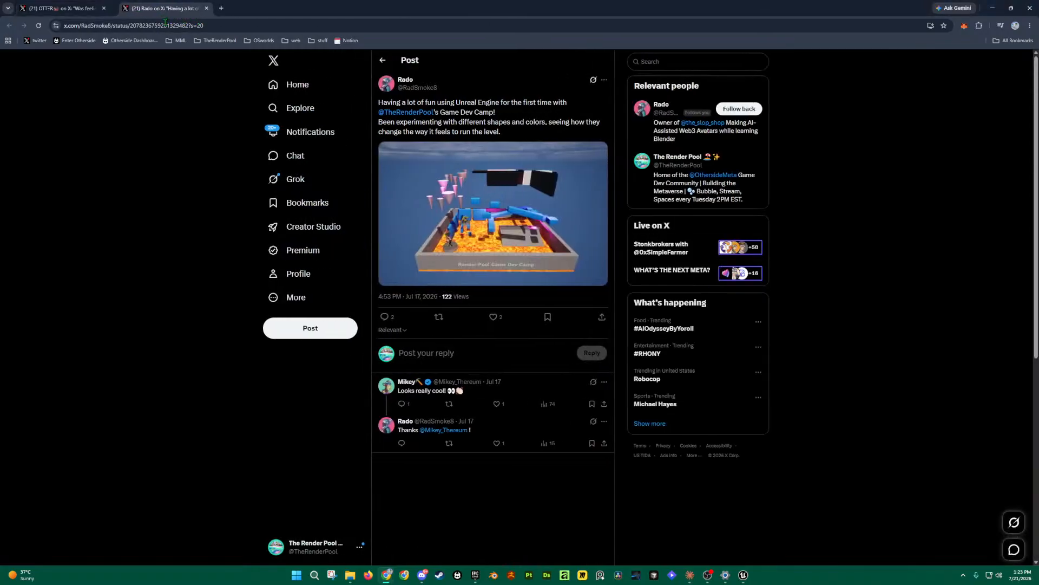
Step: Close the extra X tab, view the lava-level image full size, and add the spiky level screenshot tab
{"action": "left_click", "coordinate": [104, 8]}
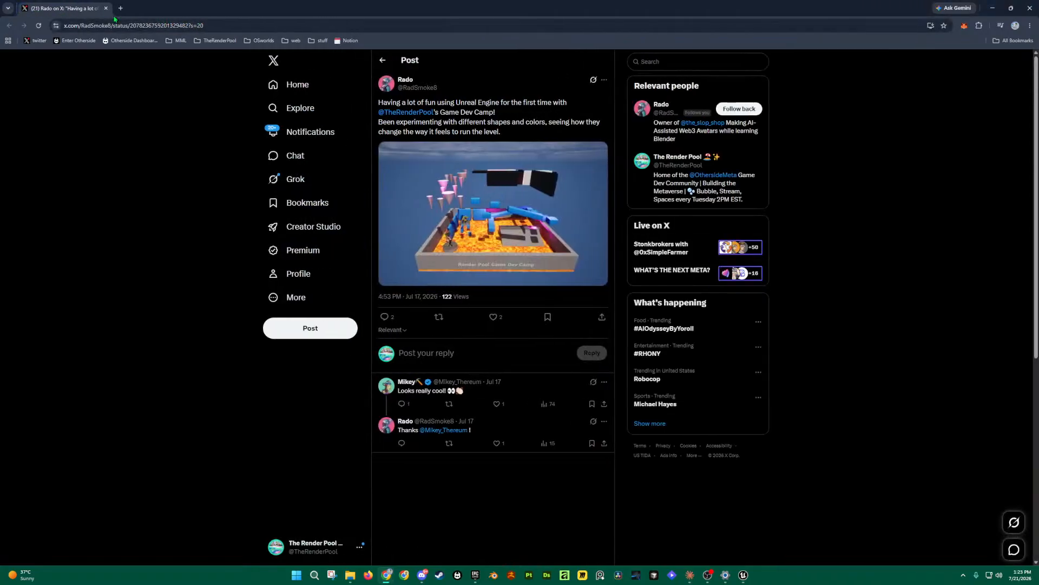
{"action": "left_click", "coordinate": [523, 218]}
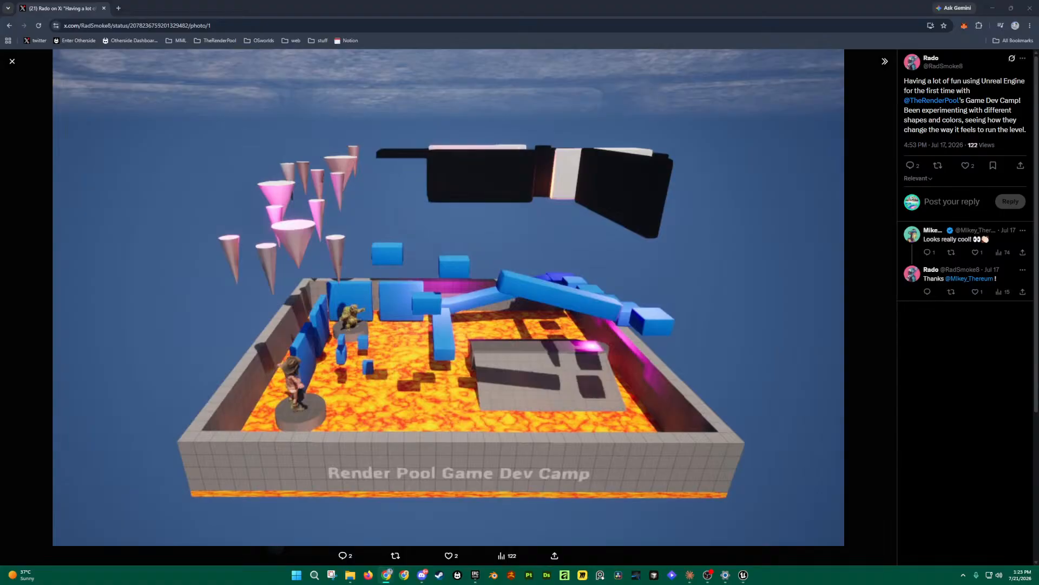
{"action": "left_click_drag", "start_coordinate": [1038, 109], "coordinate": [130, 14]}
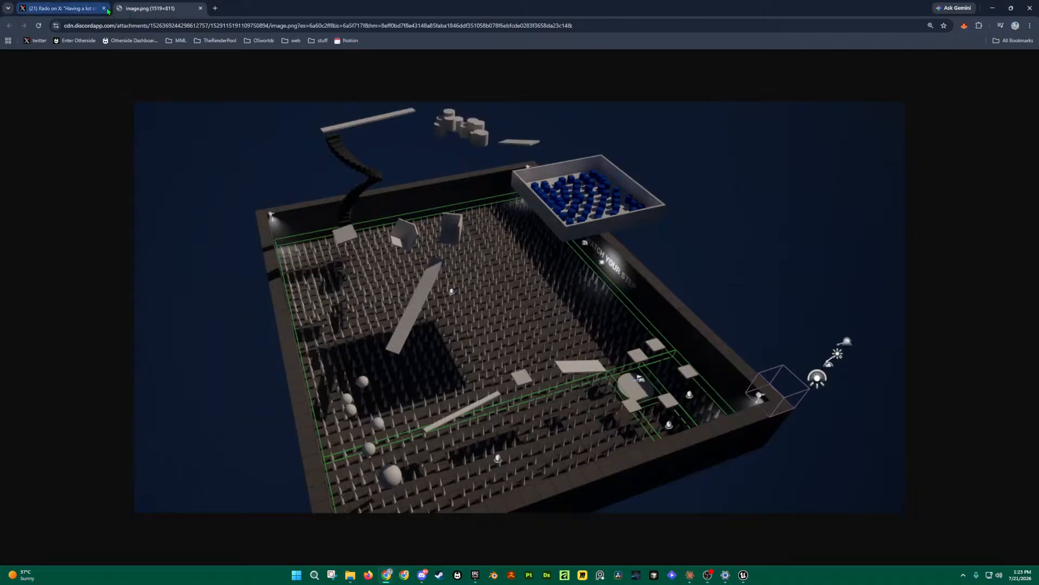
Step: Close the X post tab and add the screenshot of a metallic character amid spikes
{"action": "left_click", "coordinate": [105, 9]}
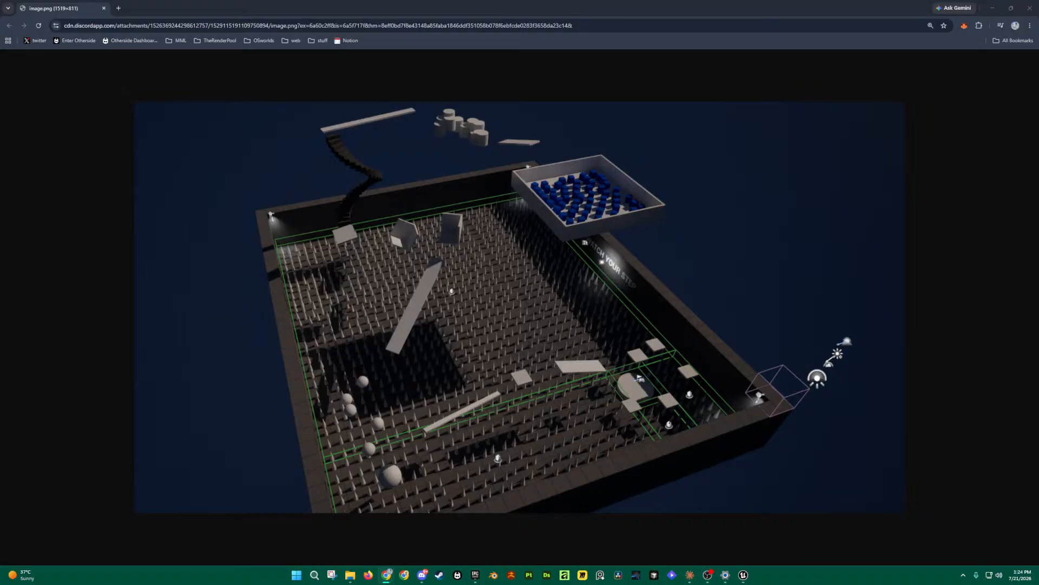
{"action": "left_click_drag", "start_coordinate": [750, 184], "coordinate": [148, 19]}
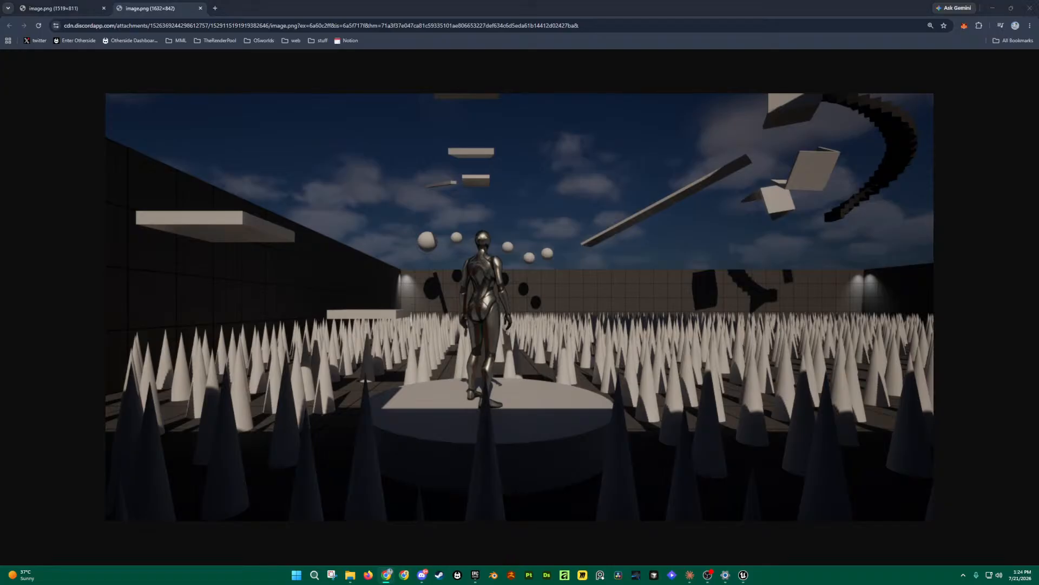
Step: Merge the next level screenshot into the browser, then open the temple post creator's X profile
{"action": "left_click_drag", "start_coordinate": [354, 146], "coordinate": [262, 24]}
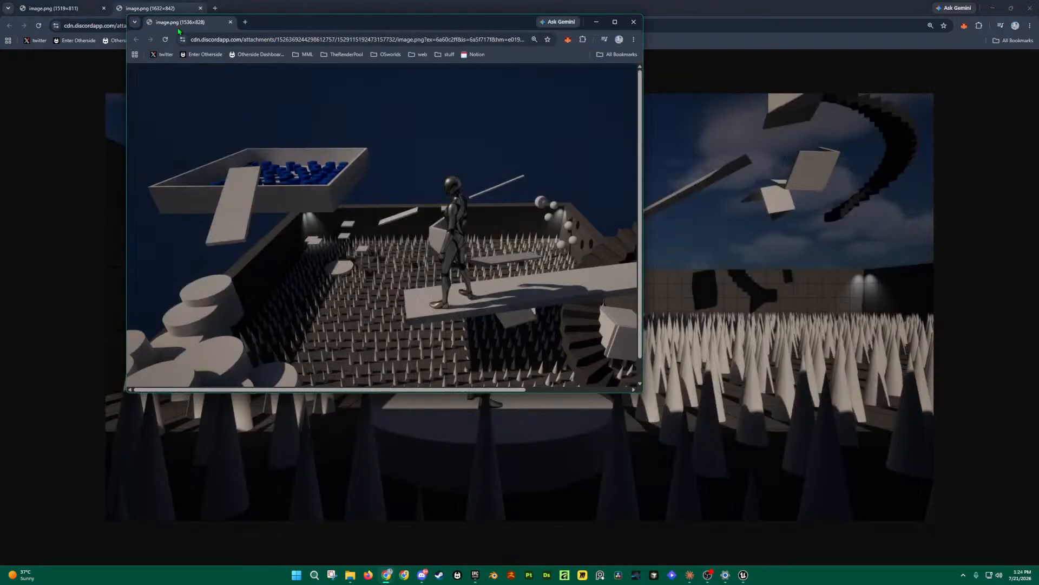
{"action": "left_click_drag", "start_coordinate": [179, 31], "coordinate": [205, 17]}
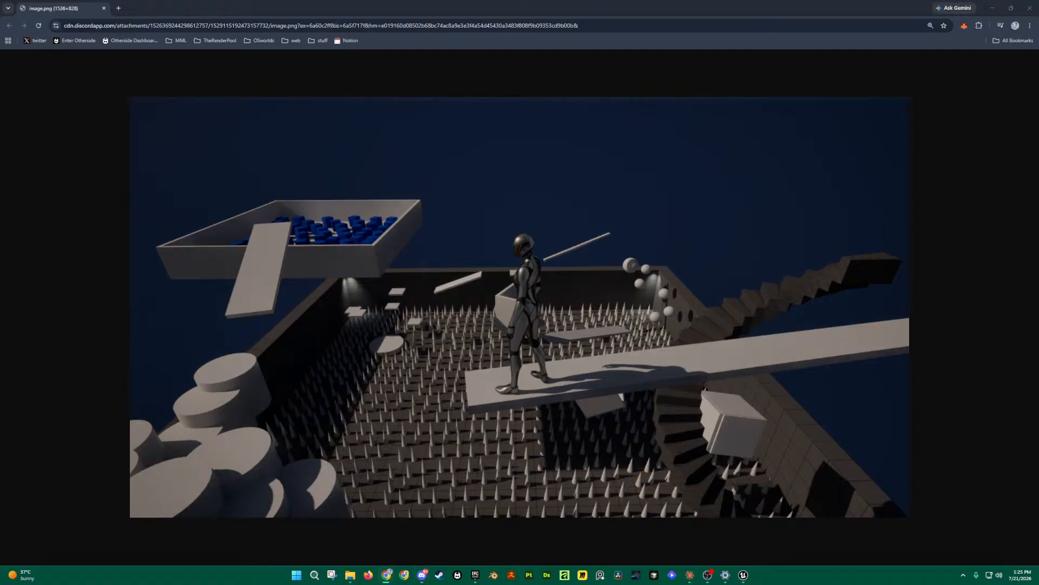
{"action": "left_click_drag", "start_coordinate": [591, 65], "coordinate": [157, 12]}
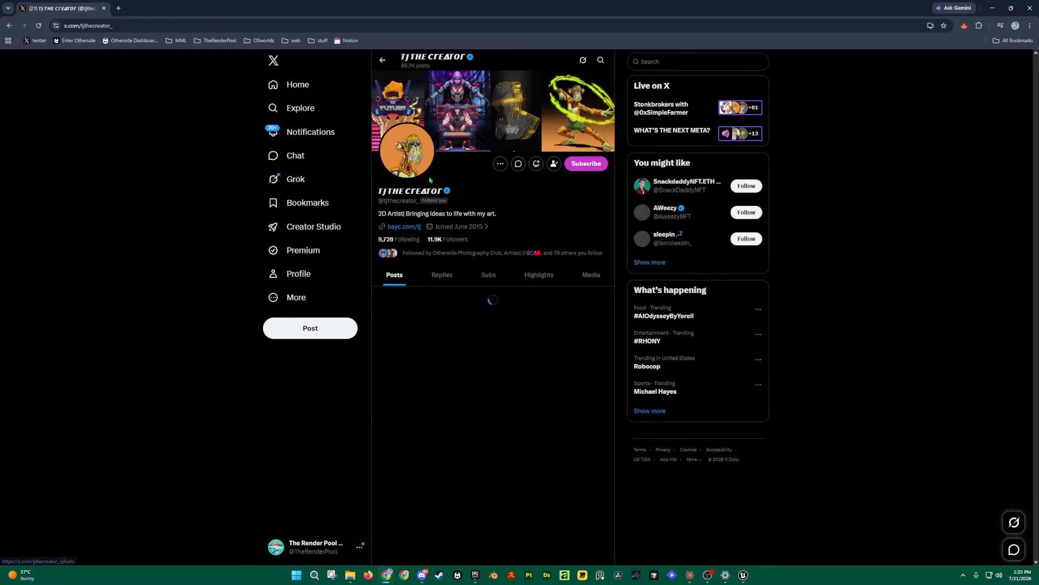
Step: Scroll the profile feed to the pink hall homework video and play it full screen
{"action": "scroll", "coordinate": [473, 230], "scroll_direction": "down", "scroll_amount": 10}
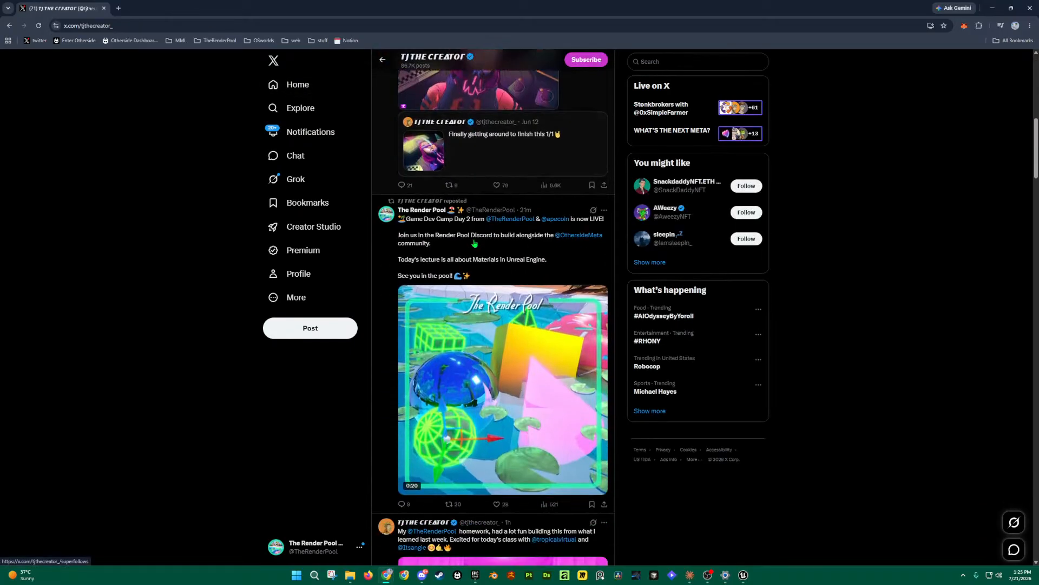
{"action": "scroll", "coordinate": [475, 243], "scroll_direction": "down", "scroll_amount": 5}
{"action": "scroll", "coordinate": [603, 309], "scroll_direction": "up", "scroll_amount": 1}
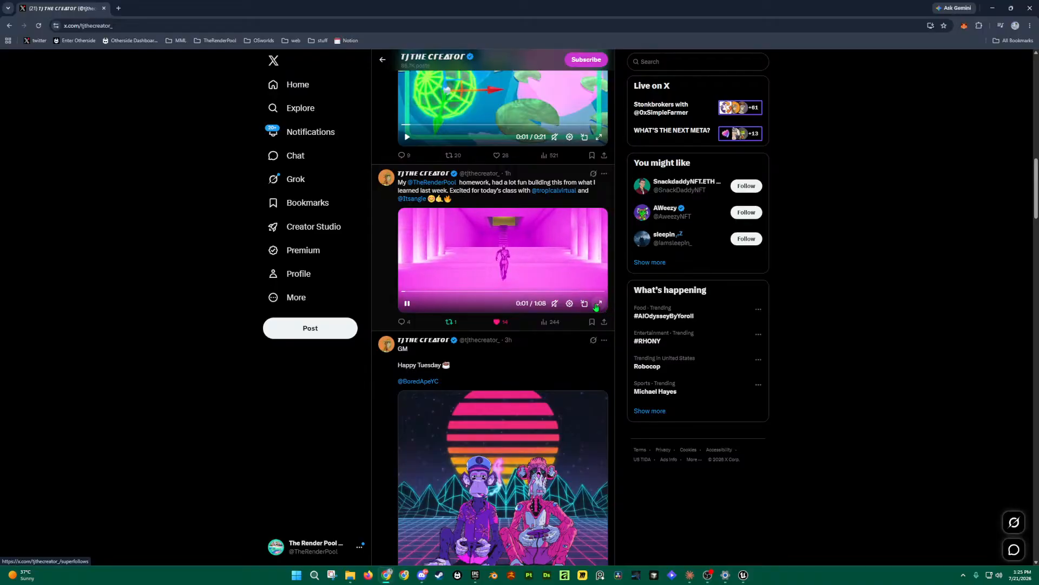
{"action": "left_click", "coordinate": [598, 305]}
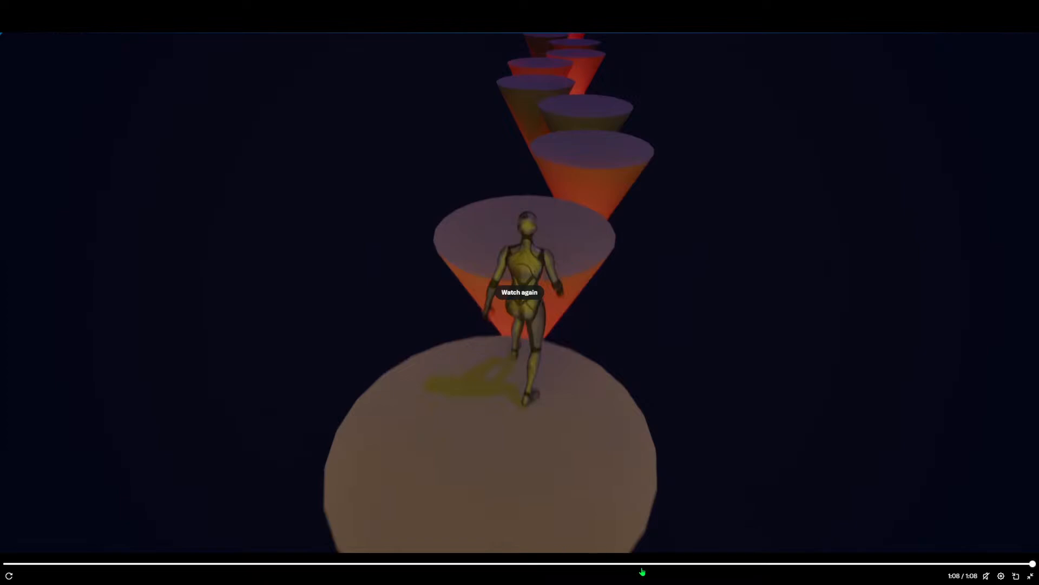
Step: Replay the level video from 0:42, then rewind it to 0:39
{"action": "left_click", "coordinate": [643, 564]}
{"action": "left_click", "coordinate": [558, 357]}
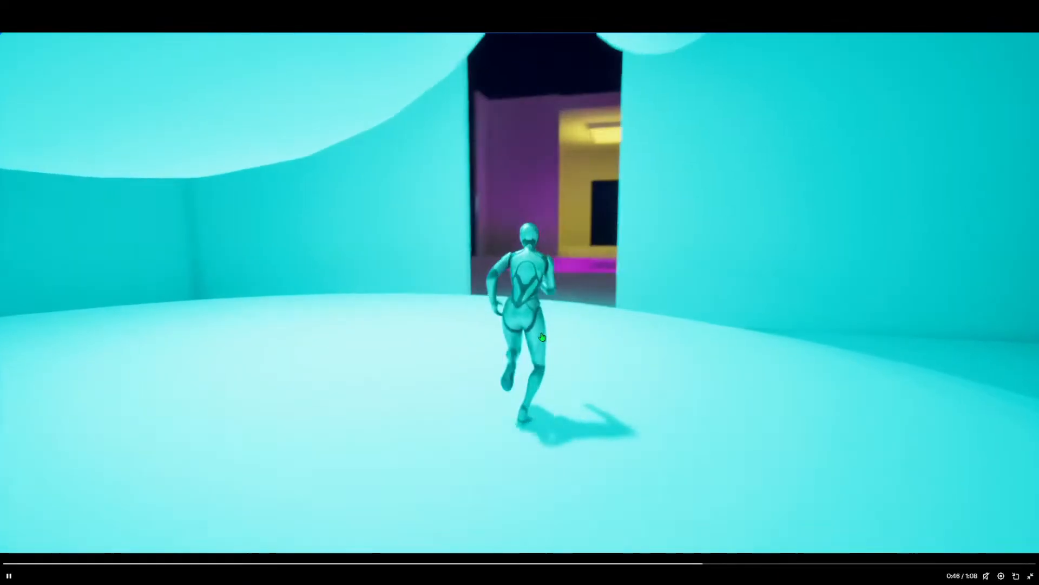
{"action": "left_click", "coordinate": [589, 564]}
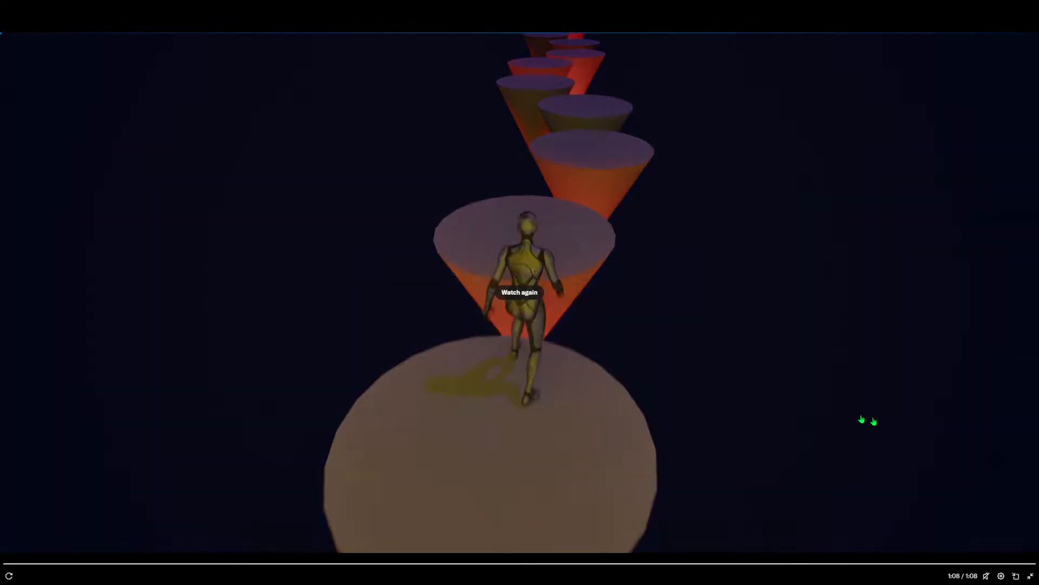
Step: Exit full-screen, restore the browser window and close it to return to Unreal Engine
{"action": "left_click", "coordinate": [1030, 576]}
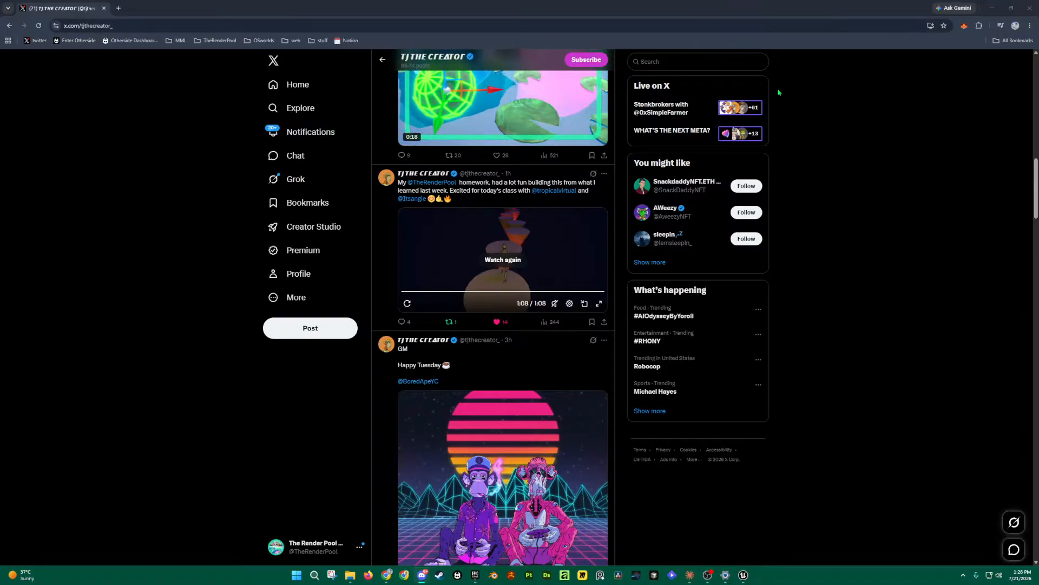
{"action": "double_click", "coordinate": [607, 8]}
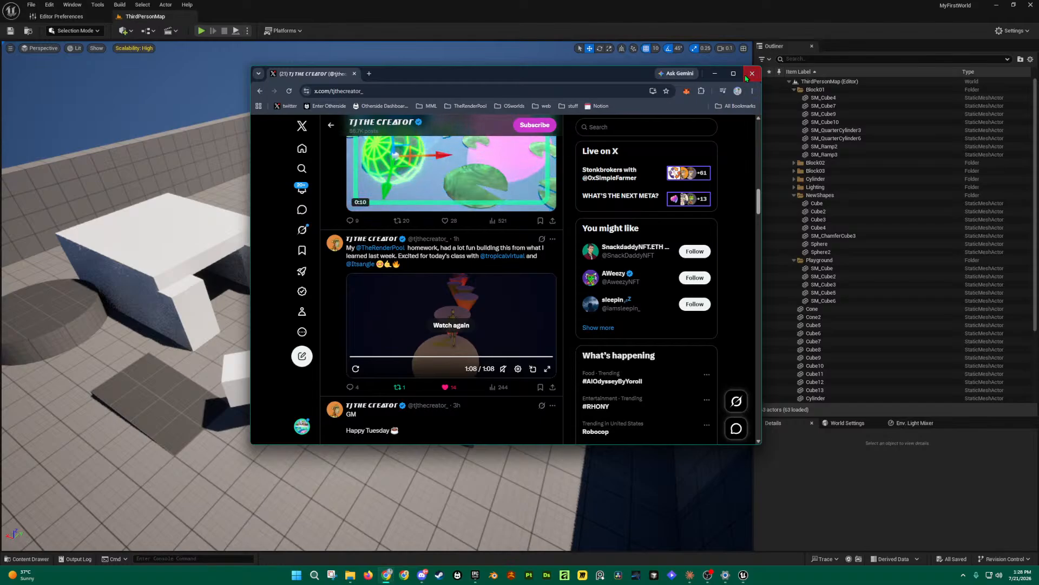
{"action": "left_click", "coordinate": [751, 73]}
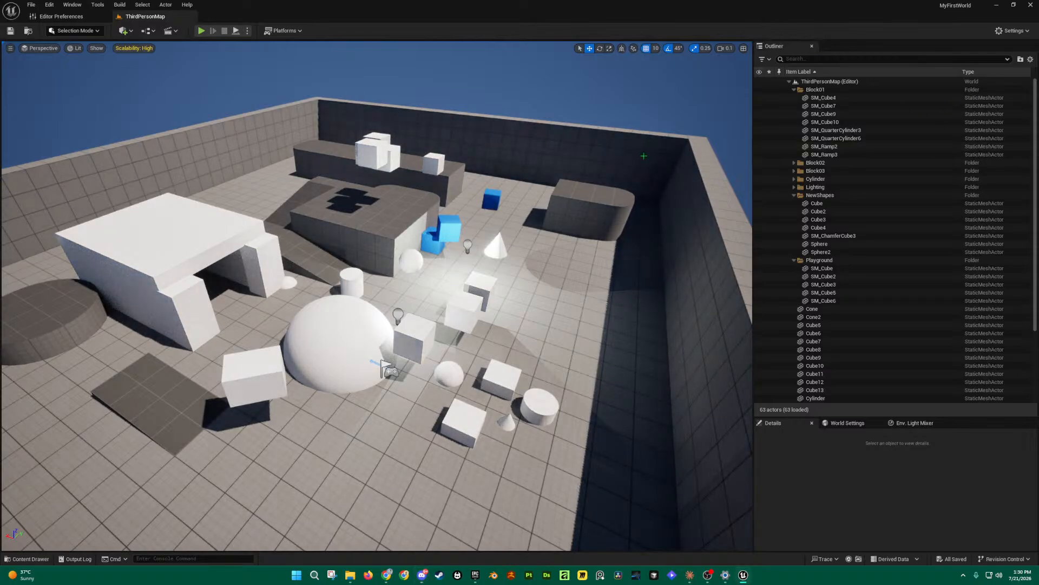
Step: Open the Content Drawer and collapse its tree to the top-level Content and Engine folders
{"action": "right_click_drag", "start_coordinate": [398, 323], "coordinate": [354, 334]}
{"action": "key", "text": "ctrl+space"}
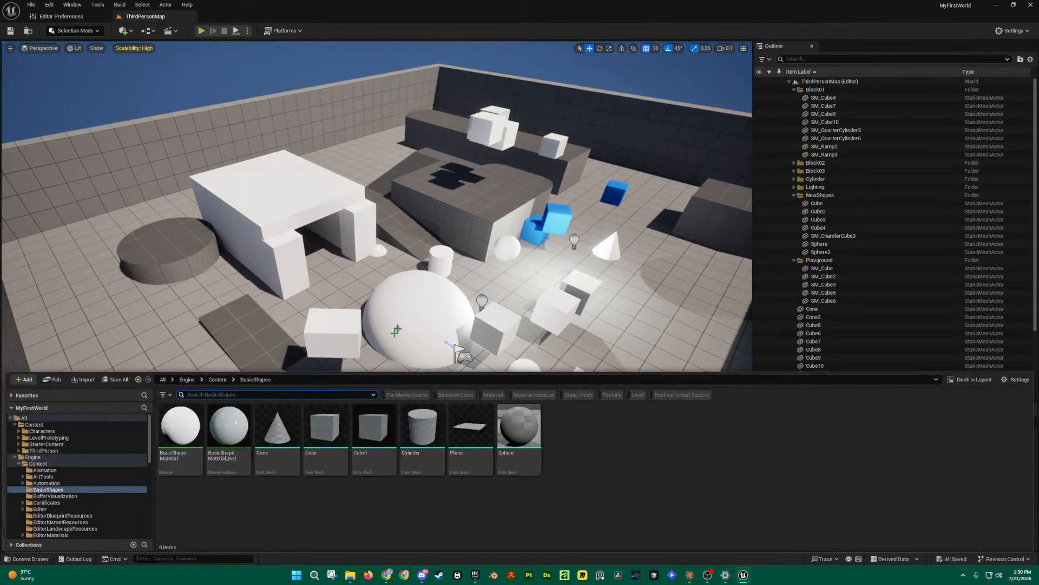
{"action": "left_click", "coordinate": [41, 560]}
{"action": "left_click", "coordinate": [42, 561]}
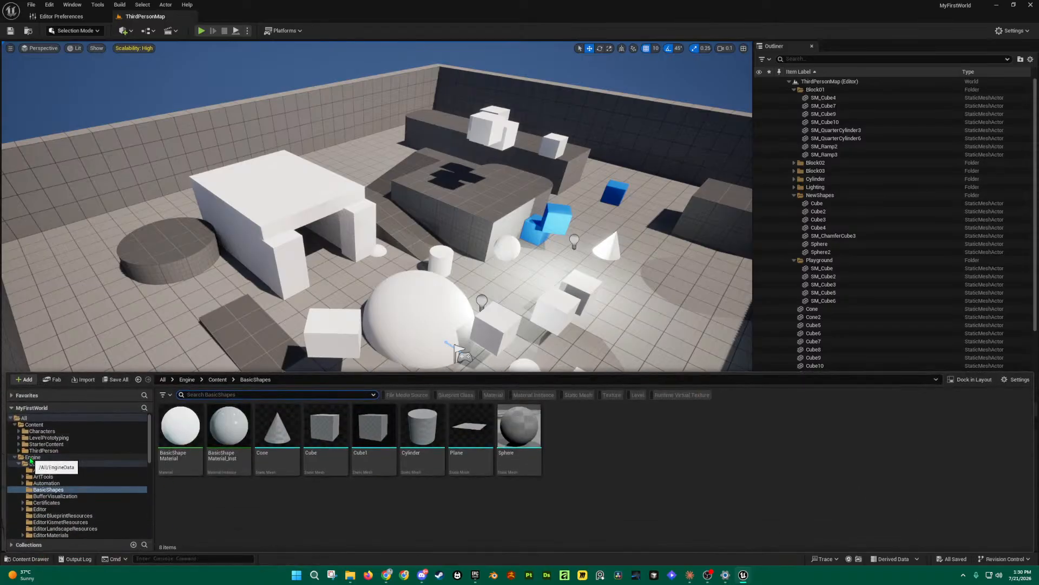
{"action": "left_click", "coordinate": [32, 458]}
{"action": "left_click", "coordinate": [15, 458]}
{"action": "left_click", "coordinate": [22, 418]}
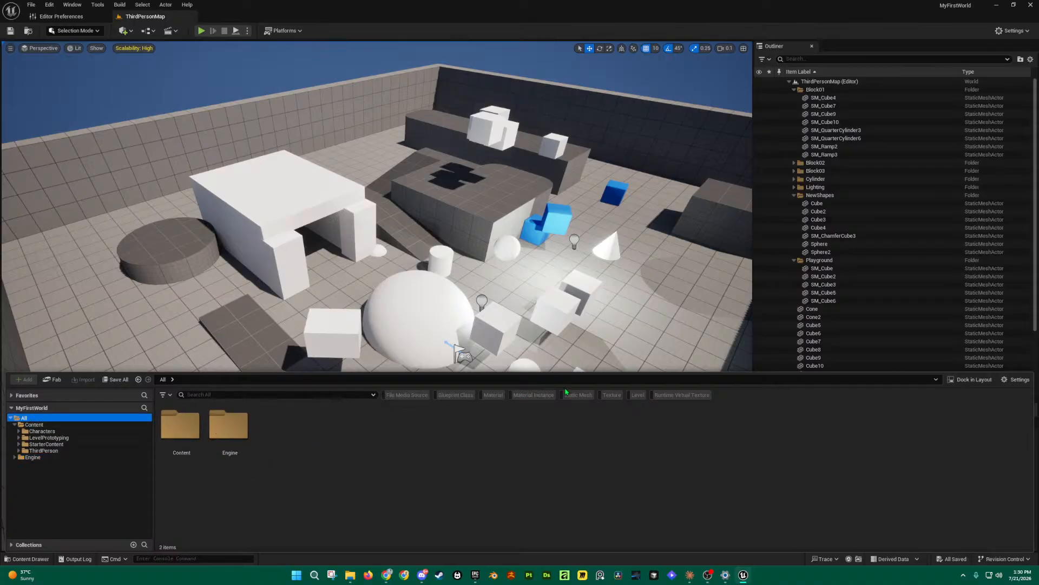
Step: Filter the drawer to Static Mesh assets and drag its top edge up to enlarge it
{"action": "left_click", "coordinate": [165, 395]}
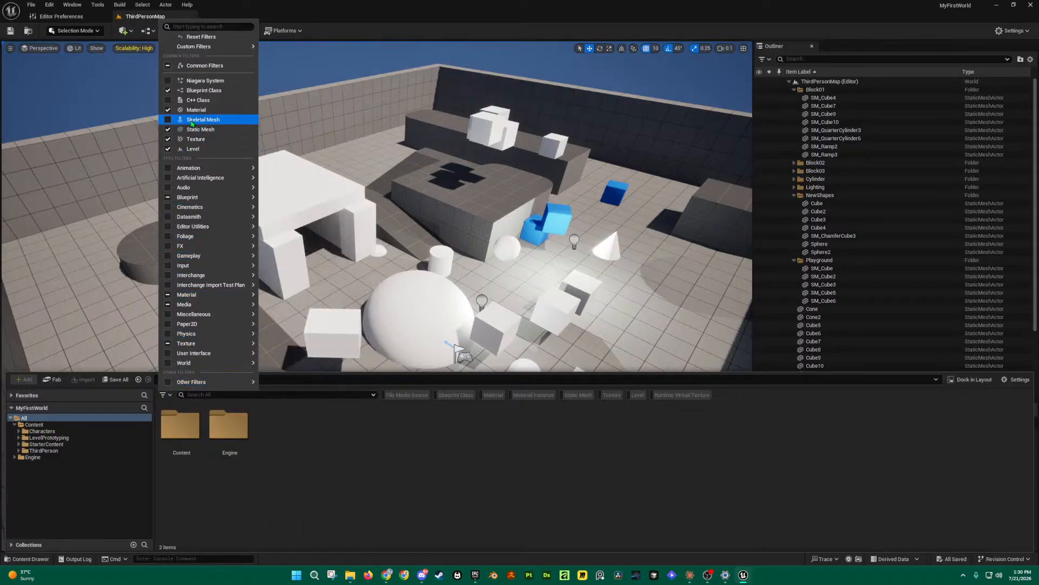
{"action": "left_click", "coordinate": [577, 450]}
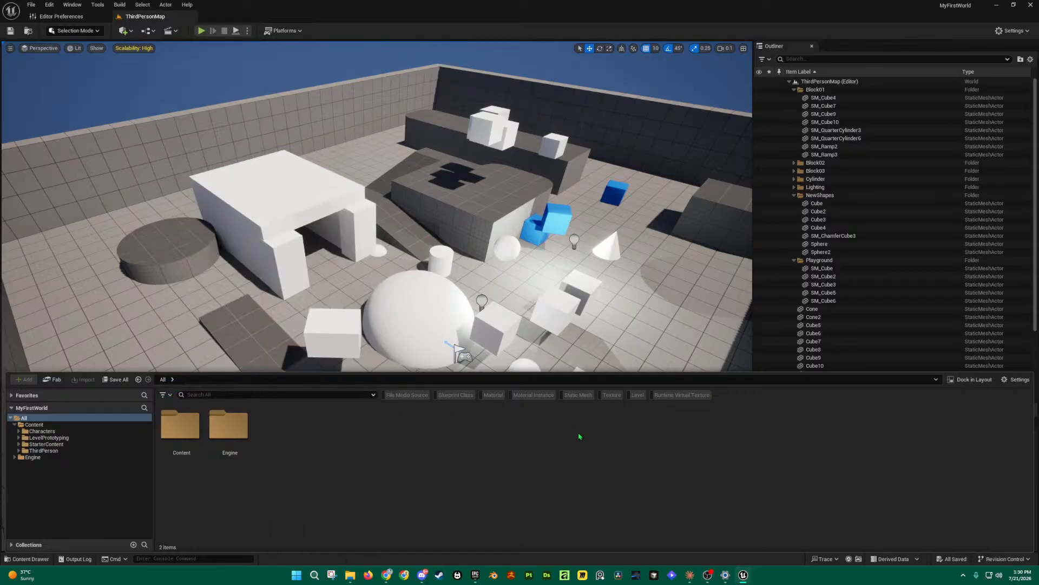
{"action": "left_click", "coordinate": [579, 395]}
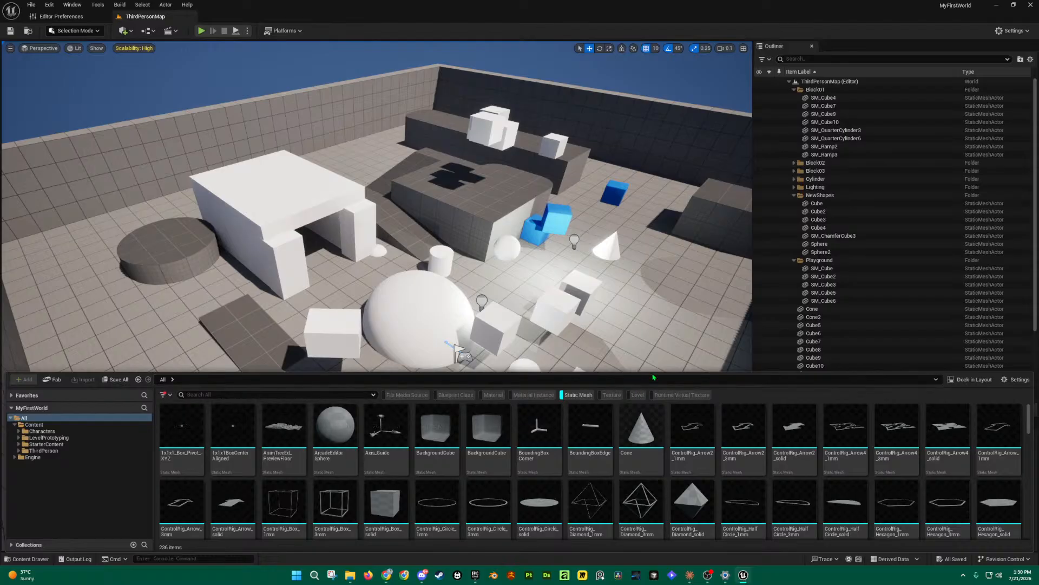
{"action": "left_click_drag", "start_coordinate": [653, 374], "coordinate": [663, 189]}
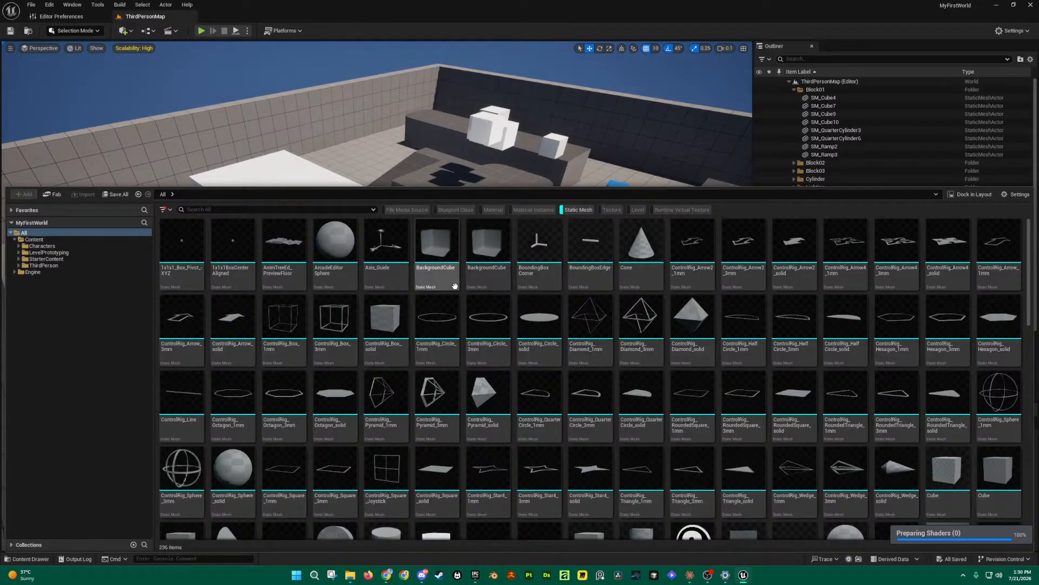
Step: Reopen the drawer on the All root, listing all 236 static meshes
{"action": "left_click", "coordinate": [25, 234]}
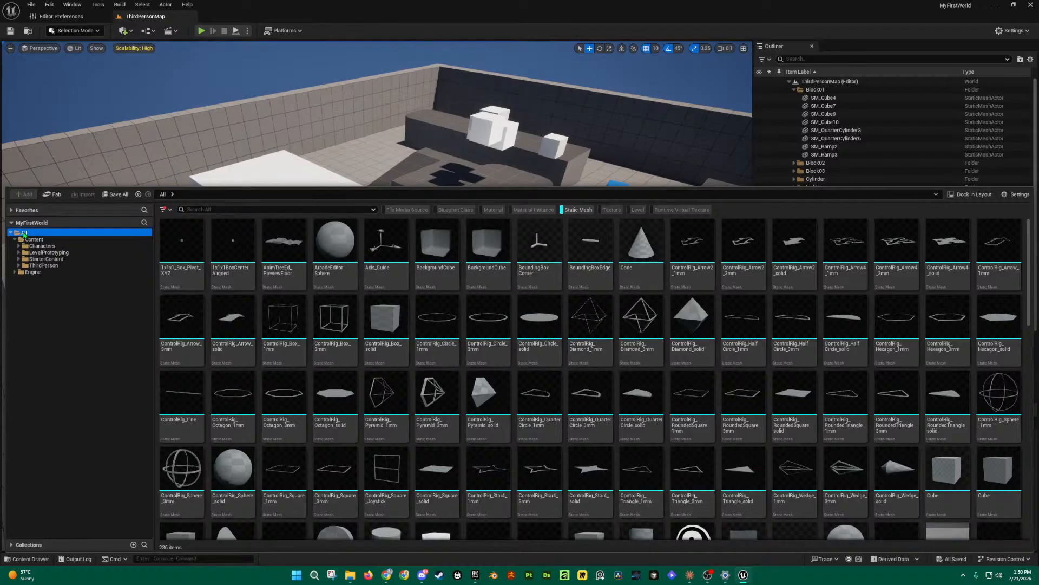
{"action": "left_click", "coordinate": [28, 559]}
{"action": "left_click", "coordinate": [28, 560]}
{"action": "left_click", "coordinate": [25, 234]}
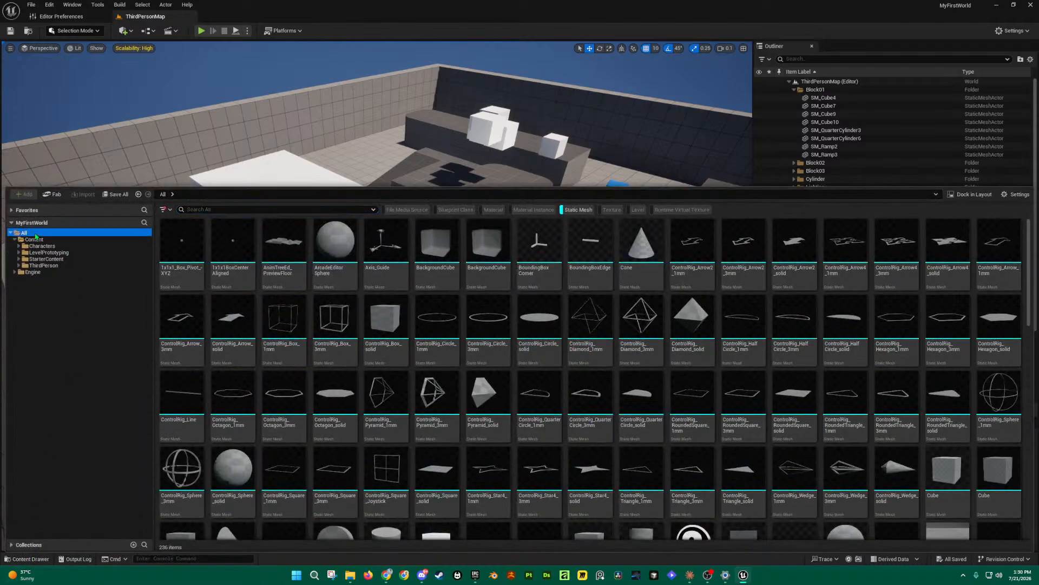
{"action": "left_click", "coordinate": [162, 209]}
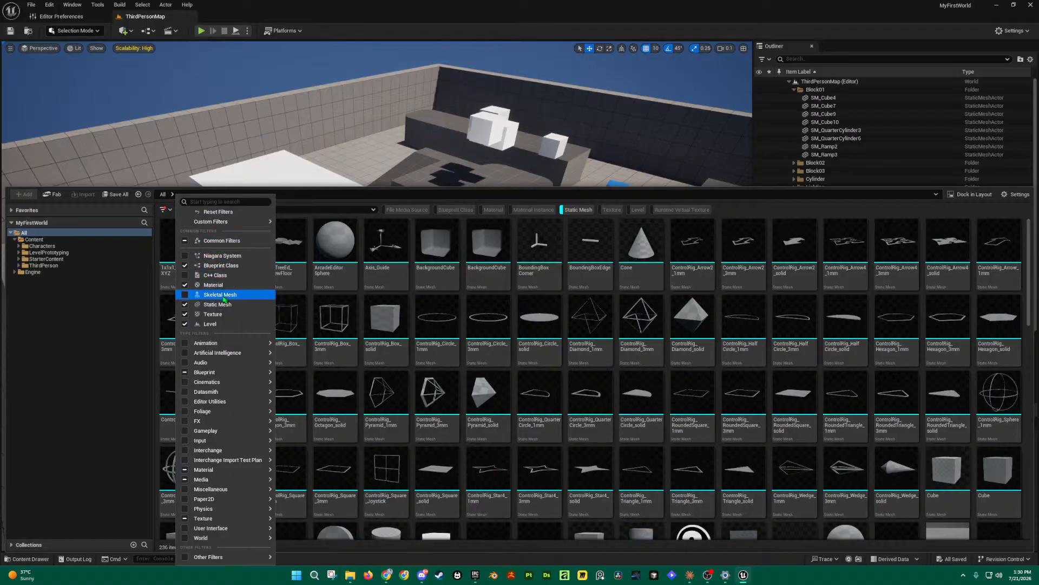
{"action": "left_click", "coordinate": [293, 275]}
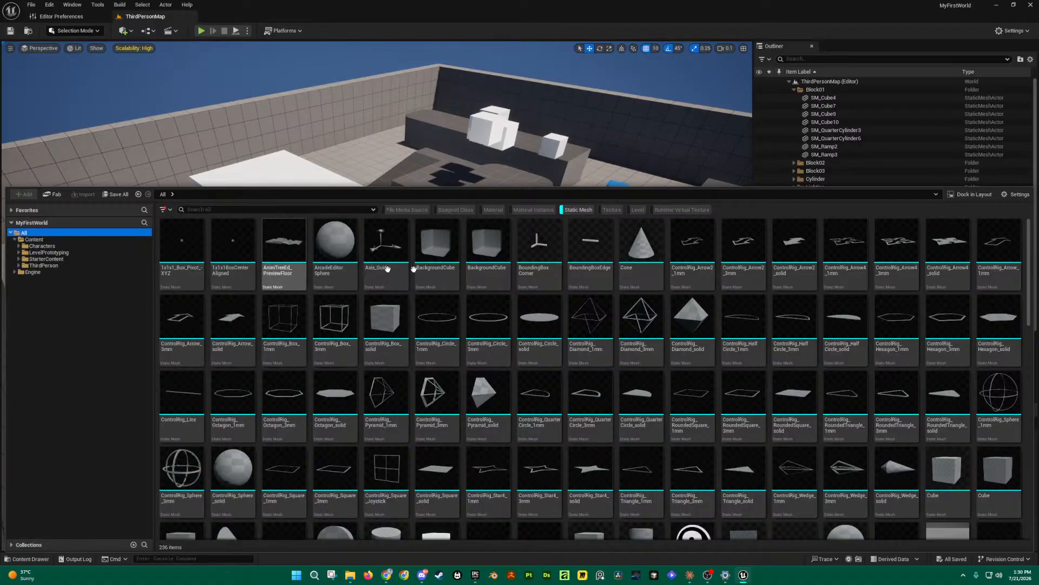
Step: Re-enable Static Mesh and step through Content, Characters, LevelPrototyping, StarterContent, ThirdPerson, then All
{"action": "left_click", "coordinate": [580, 211]}
{"action": "left_click", "coordinate": [578, 212]}
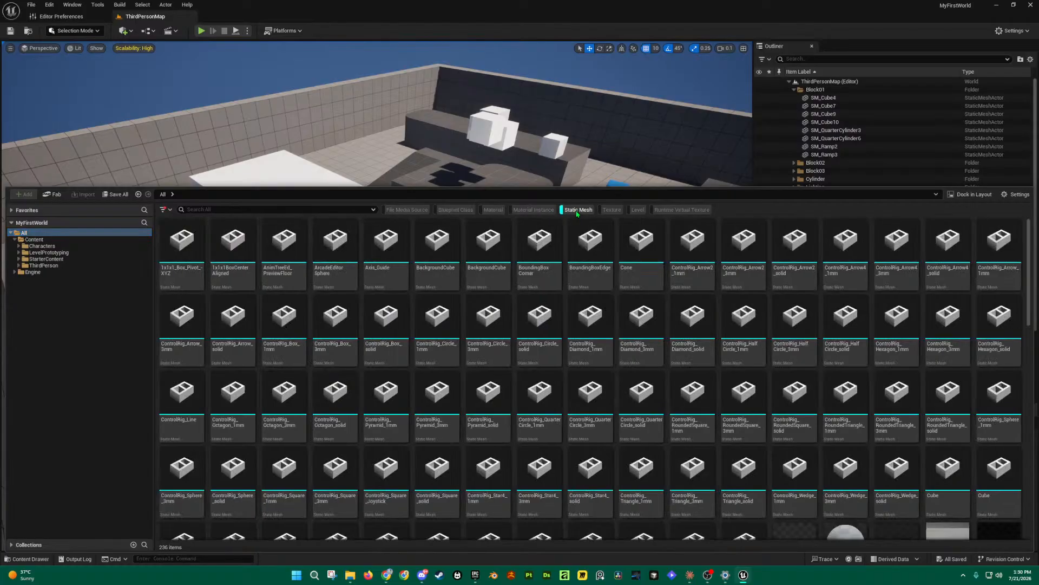
{"action": "left_click", "coordinate": [35, 240]}
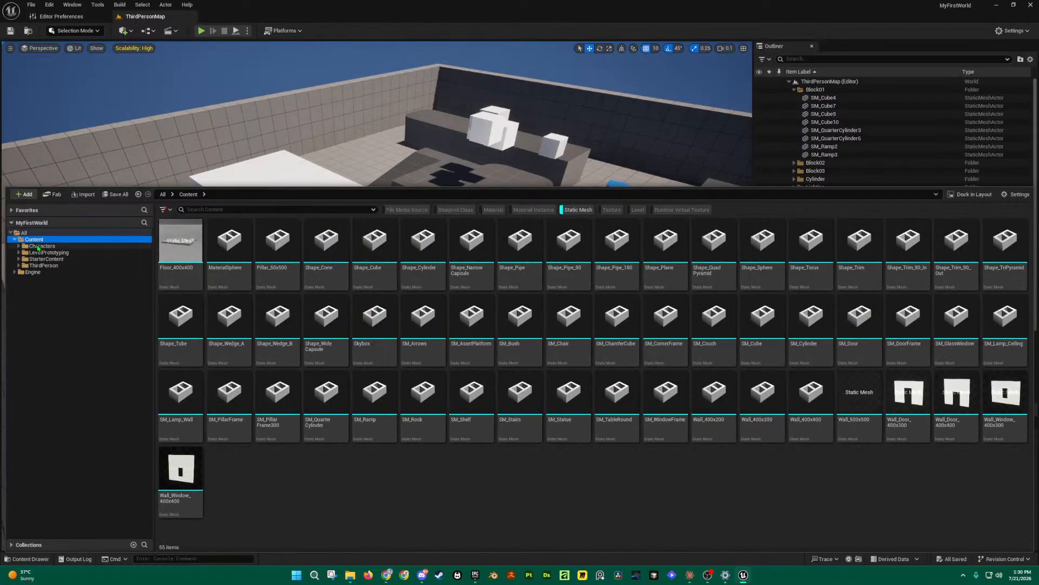
{"action": "left_click", "coordinate": [39, 246]}
{"action": "left_click", "coordinate": [41, 252]}
{"action": "left_click", "coordinate": [45, 259]}
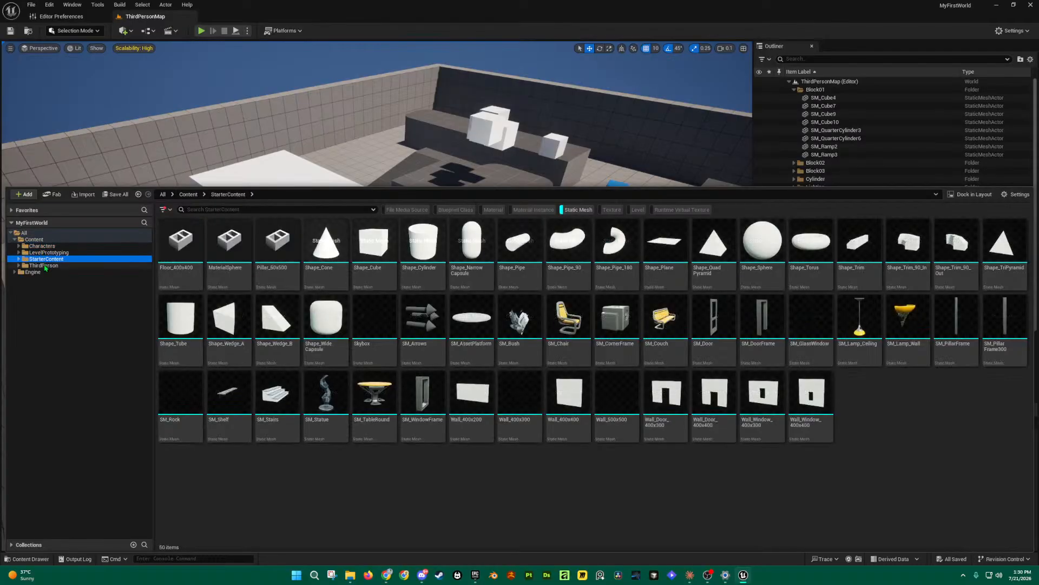
{"action": "left_click", "coordinate": [45, 265]}
{"action": "left_click", "coordinate": [24, 232]}
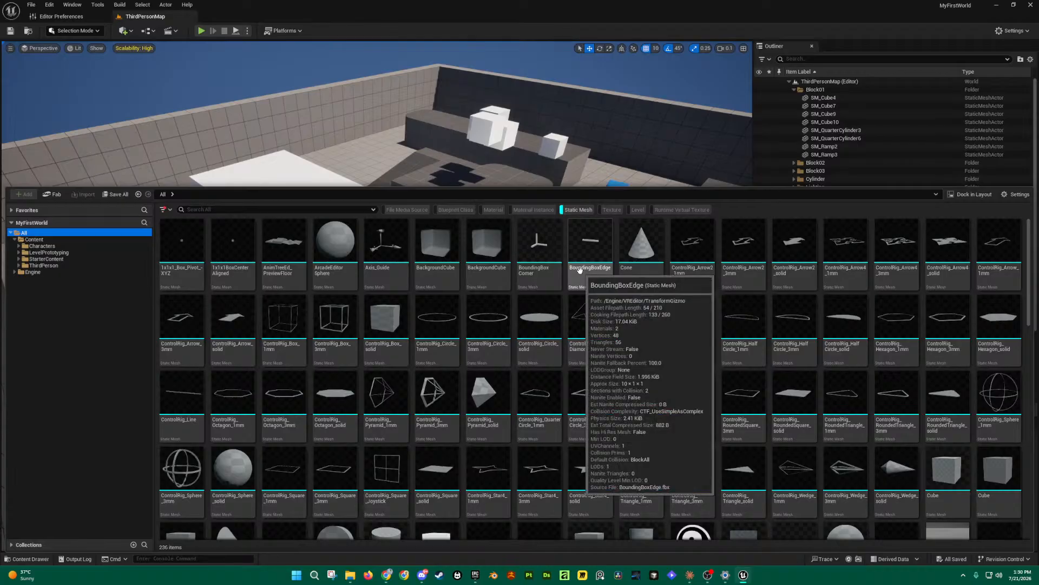
Step: Select the Cone, ControlRig_Diamond_3mm, RotationHandle_Full, Shape_Pipe_180 and Shape_Pipe_90 meshes
{"action": "mouse_move", "coordinate": [549, 261]}
{"action": "left_click", "coordinate": [642, 249]}
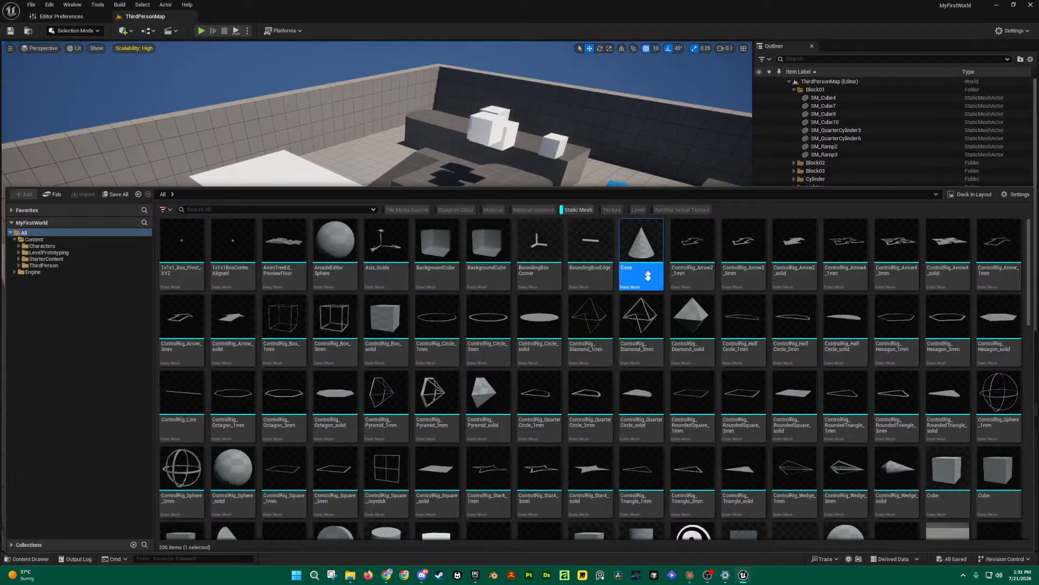
{"action": "left_click", "coordinate": [649, 313]}
{"action": "scroll", "coordinate": [427, 401], "scroll_direction": "down", "scroll_amount": 1}
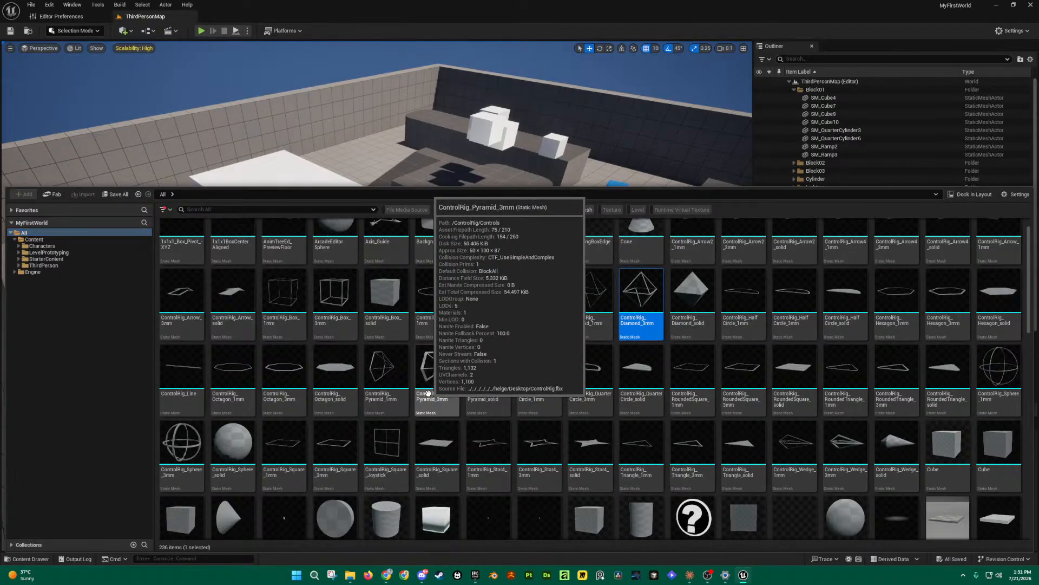
{"action": "scroll", "coordinate": [458, 417], "scroll_direction": "down", "scroll_amount": 10}
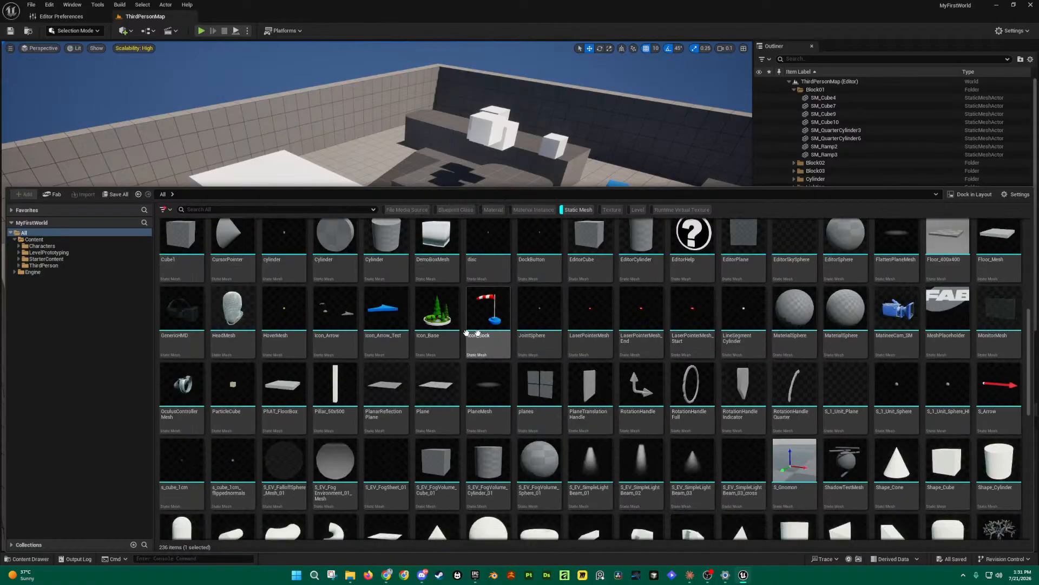
{"action": "mouse_move", "coordinate": [494, 318]}
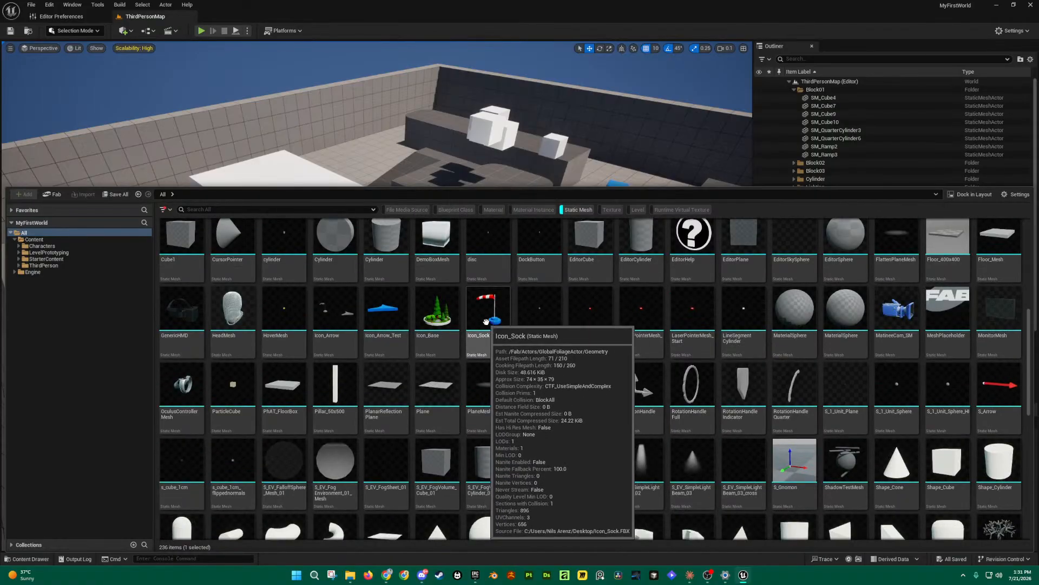
{"action": "scroll", "coordinate": [538, 347], "scroll_direction": "down", "scroll_amount": 1}
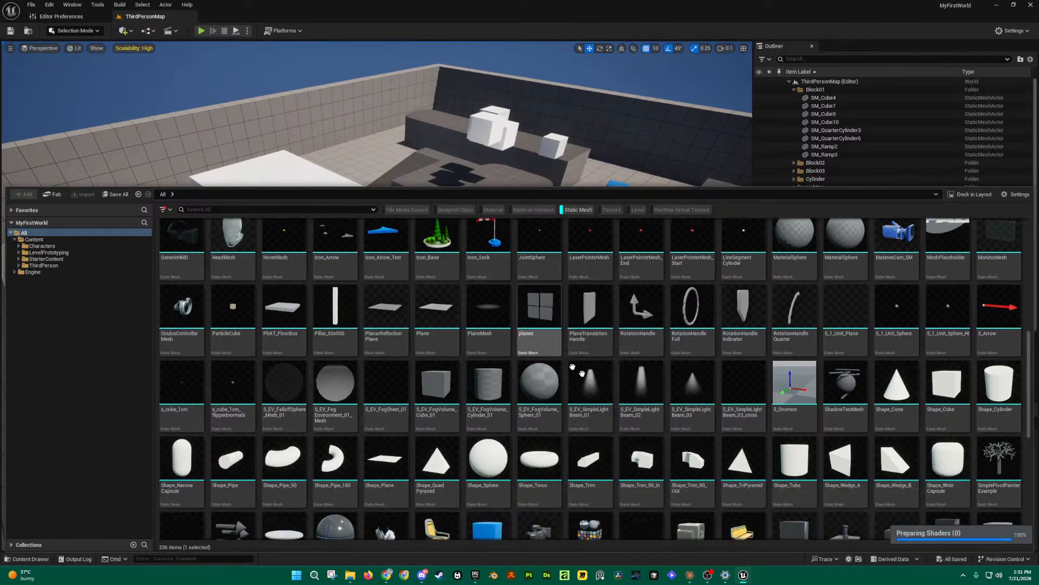
{"action": "left_click", "coordinate": [673, 333]}
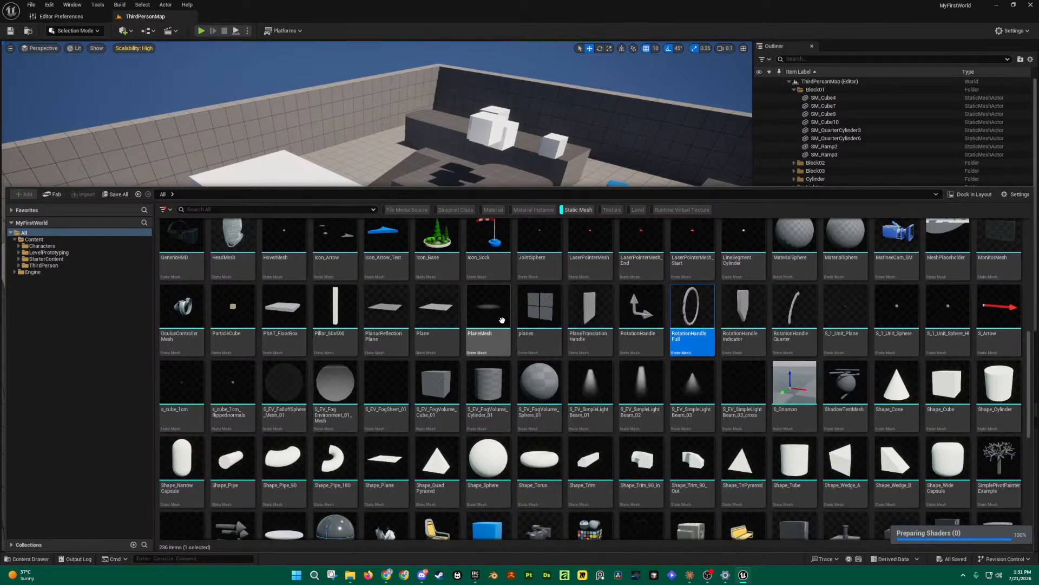
{"action": "scroll", "coordinate": [542, 347], "scroll_direction": "down", "scroll_amount": 1}
{"action": "left_click", "coordinate": [317, 376]}
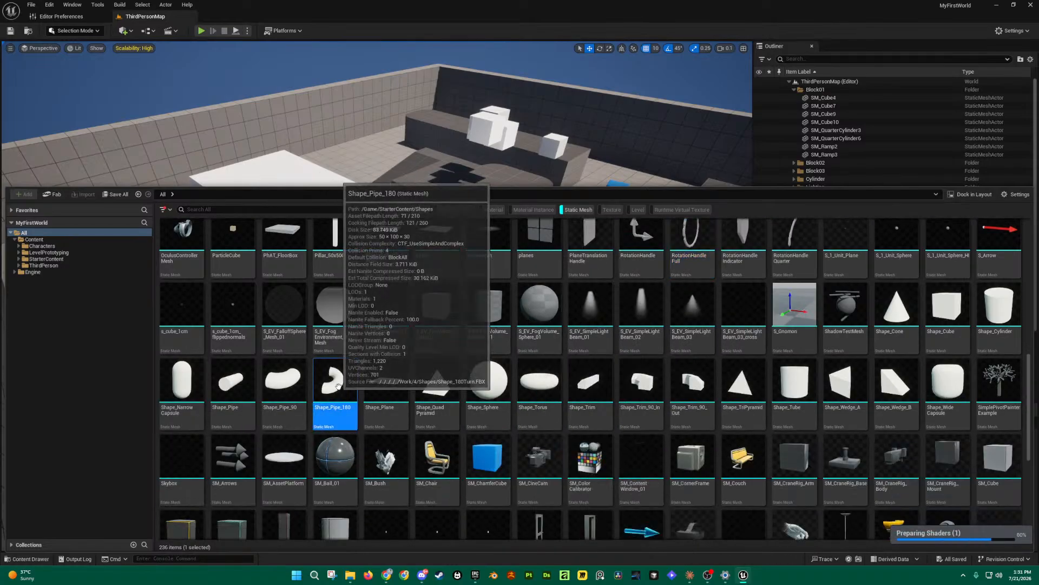
{"action": "left_click", "coordinate": [283, 385]}
Step: Select Wall_Window_400x400, then click the back wall to hide the drawer and turn the view
{"action": "scroll", "coordinate": [689, 366], "scroll_direction": "down", "scroll_amount": 2}
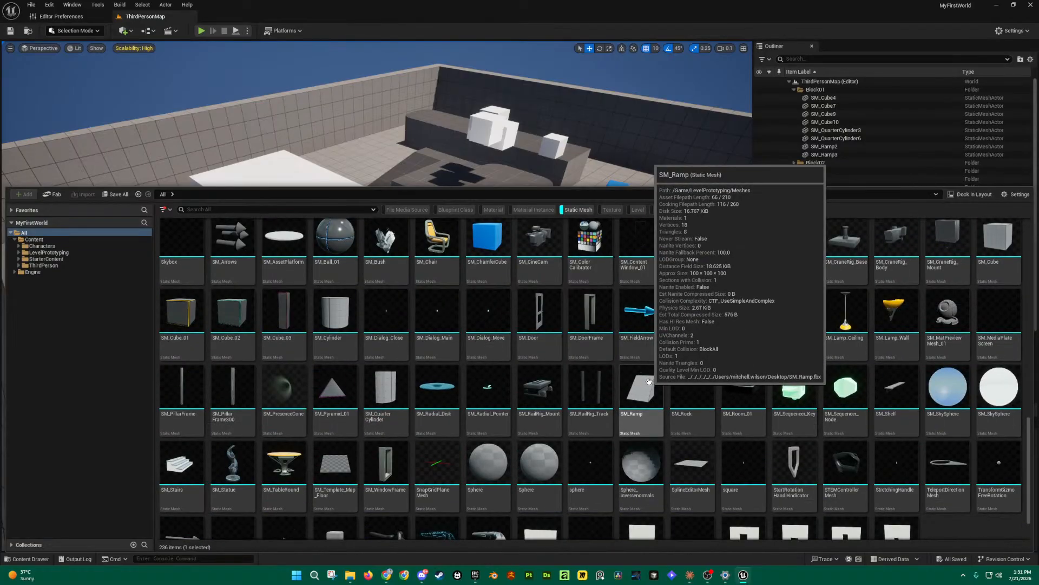
{"action": "scroll", "coordinate": [638, 373], "scroll_direction": "down", "scroll_amount": 2}
{"action": "left_click", "coordinate": [758, 494]}
{"action": "left_click", "coordinate": [795, 490]}
{"action": "left_click", "coordinate": [846, 488]}
{"action": "left_click", "coordinate": [880, 487]}
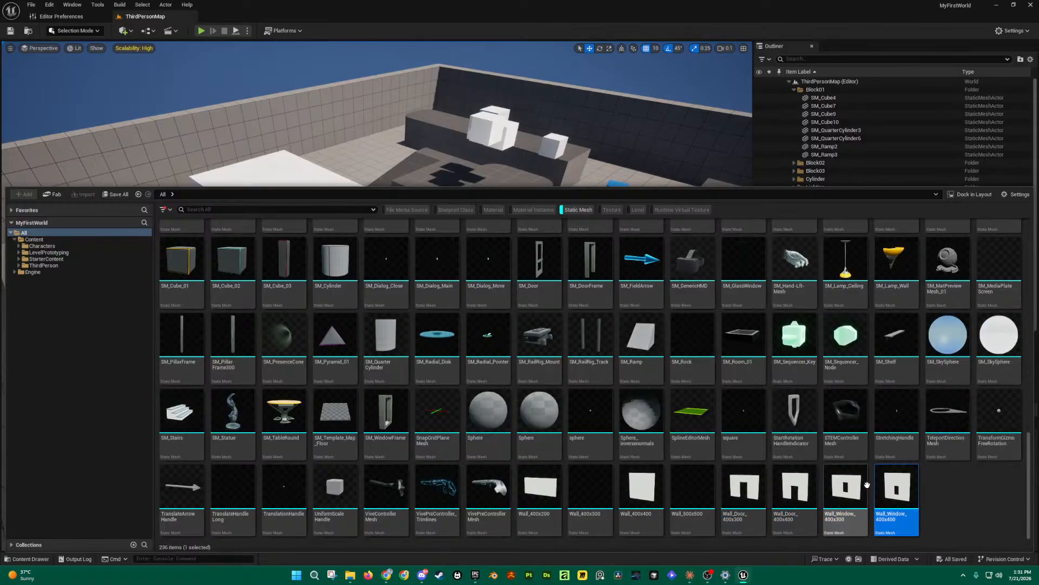
{"action": "scroll", "coordinate": [752, 493], "scroll_direction": "up", "scroll_amount": 1}
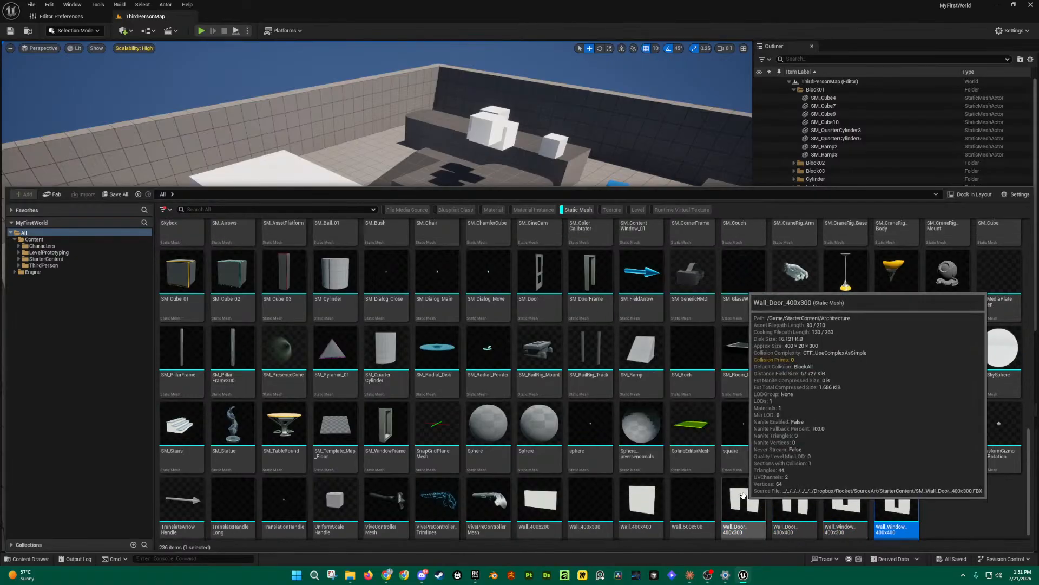
{"action": "scroll", "coordinate": [745, 498], "scroll_direction": "up", "scroll_amount": 3}
{"action": "scroll", "coordinate": [746, 499], "scroll_direction": "up", "scroll_amount": 1}
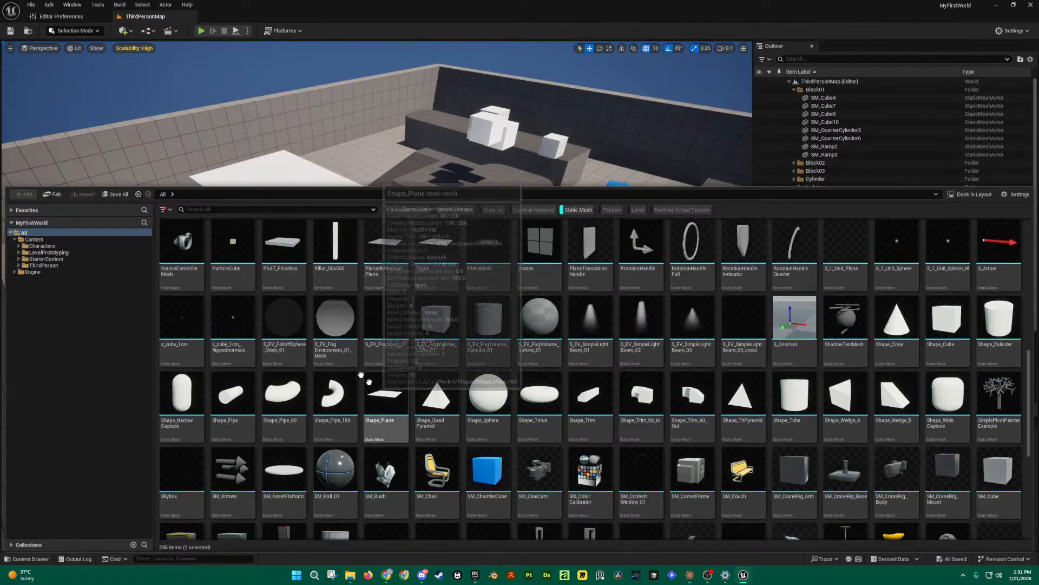
{"action": "left_click", "coordinate": [494, 80]}
{"action": "right_click_drag", "start_coordinate": [494, 80], "coordinate": [515, 59]}
Step: Dolly the camera back with S, then toggle the Content Drawer five times with Ctrl+Space
{"action": "key", "text": "s"}
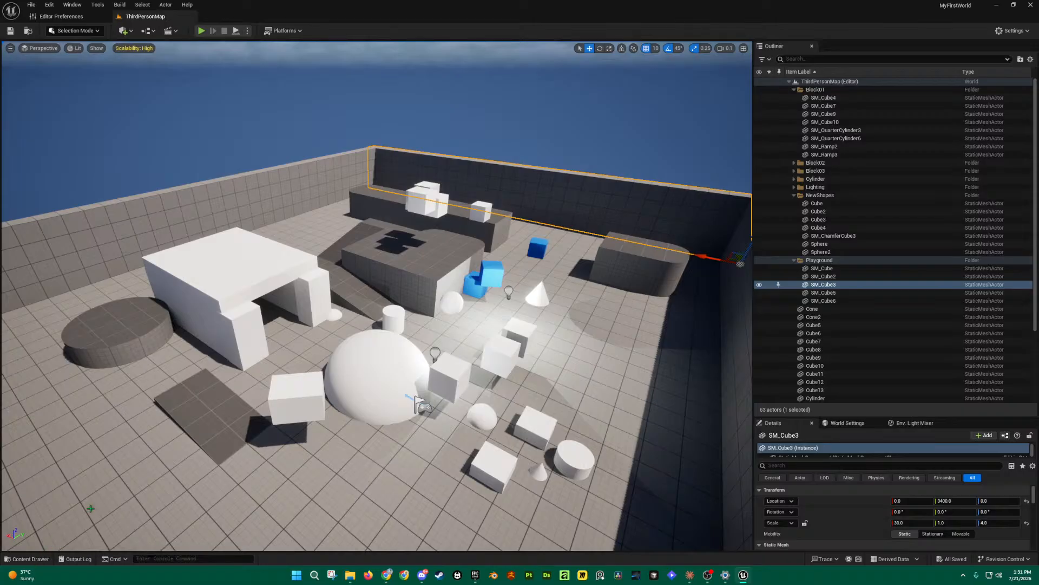
{"action": "key", "text": "ctrl+space"}
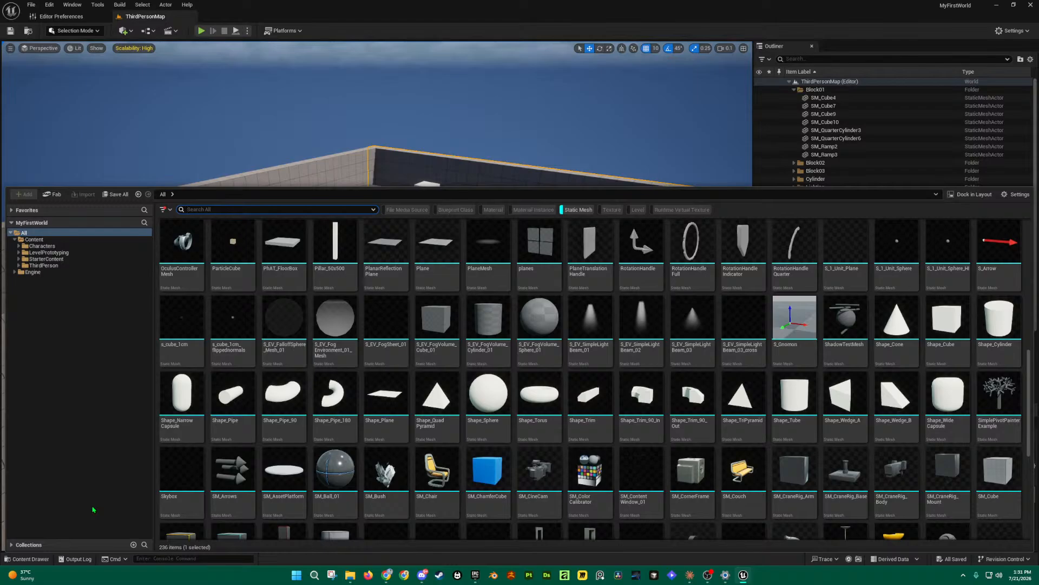
{"action": "key", "text": "ctrl+space"}
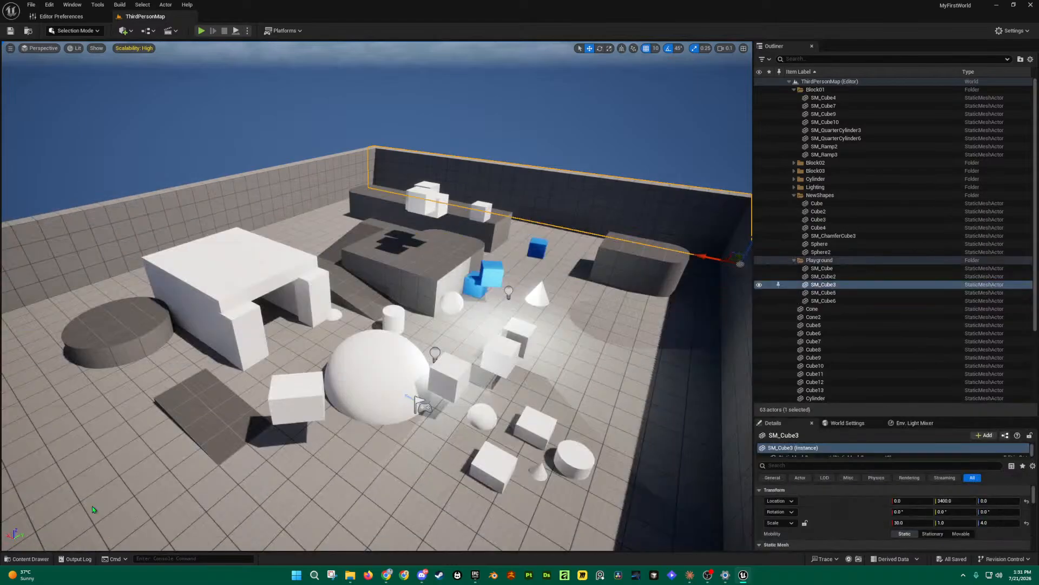
{"action": "key", "text": "ctrl+space"}
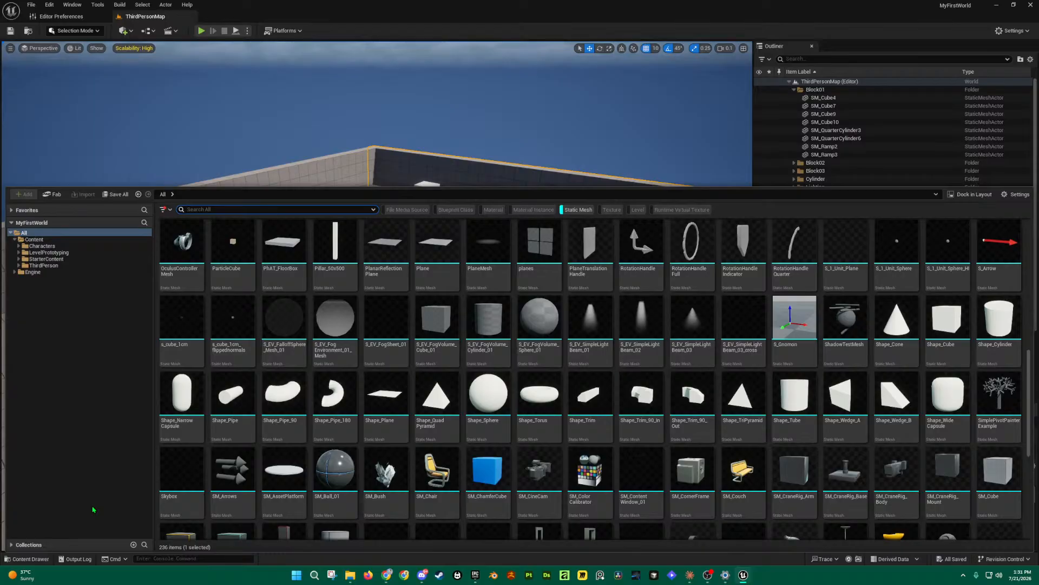
{"action": "key", "text": "ctrl+space"}
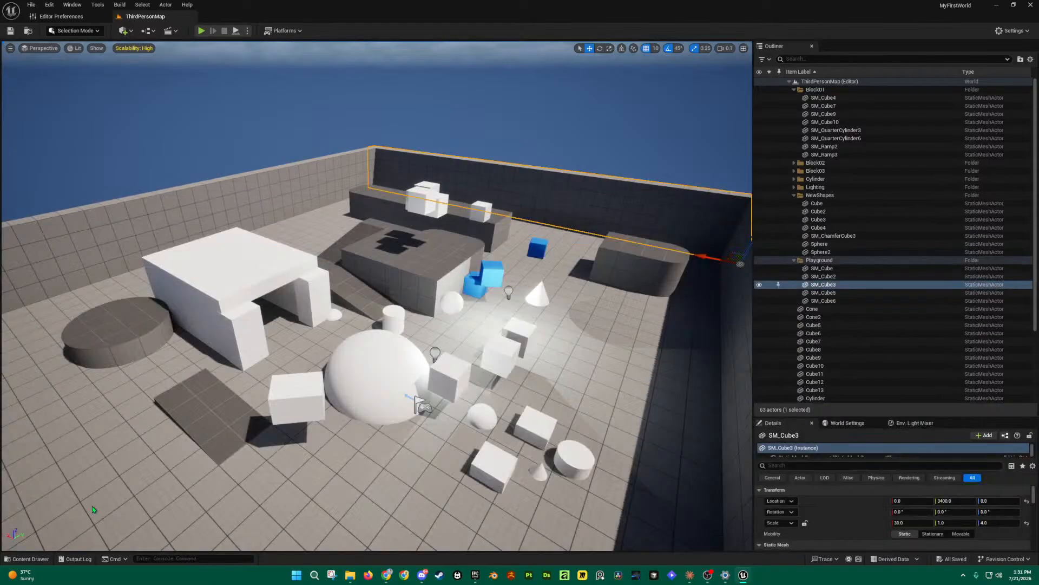
{"action": "key", "text": "ctrl+space"}
{"action": "key", "text": "ctrl+space"}
{"action": "key", "text": "ctrl+space"}
{"action": "key", "text": "ctrl+space"}
Step: Open the drawer, clear the Static Mesh filter and browse the Content and Engine folders
{"action": "left_click", "coordinate": [26, 560]}
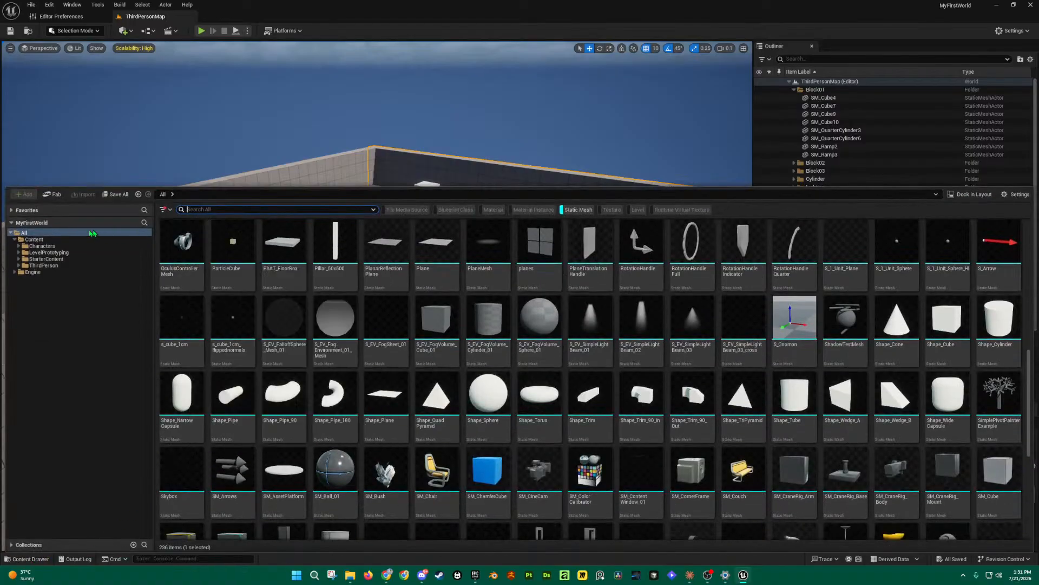
{"action": "left_click", "coordinate": [27, 234]}
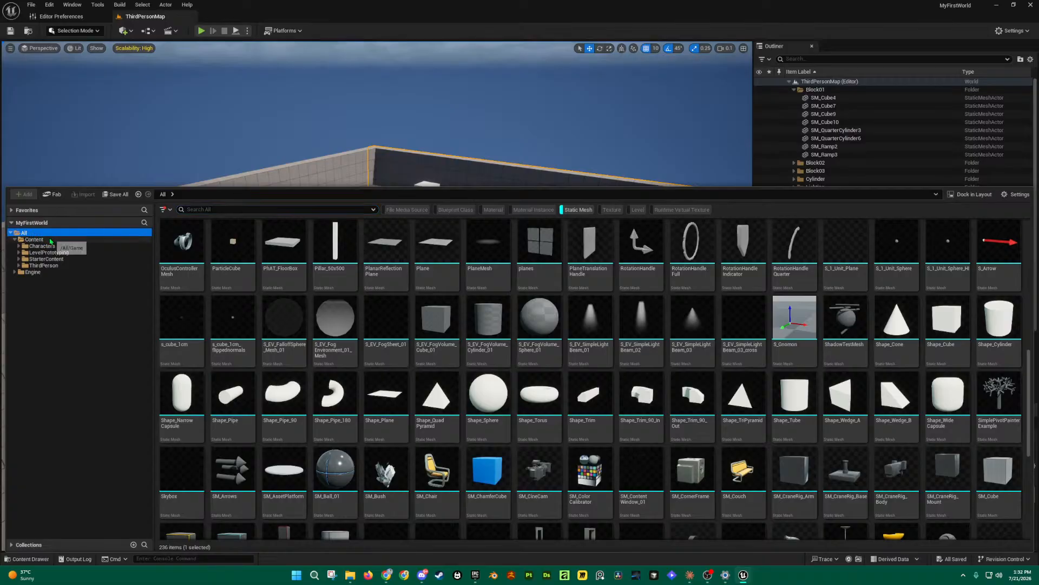
{"action": "left_click", "coordinate": [578, 209]}
{"action": "left_click", "coordinate": [33, 234]}
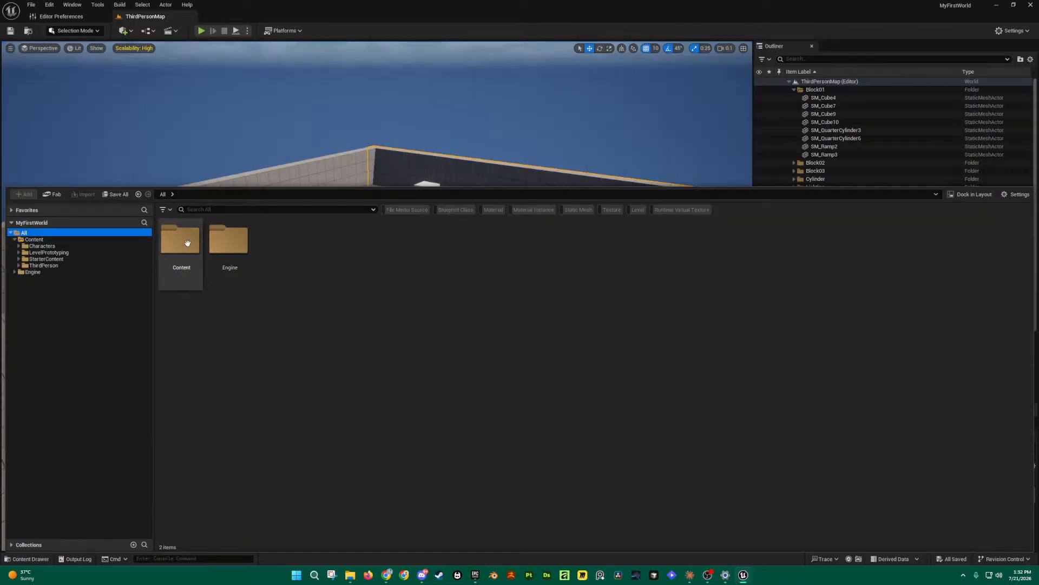
{"action": "left_click", "coordinate": [15, 240]}
{"action": "left_click", "coordinate": [33, 239]}
{"action": "left_click", "coordinate": [34, 246]}
{"action": "left_click", "coordinate": [24, 234]}
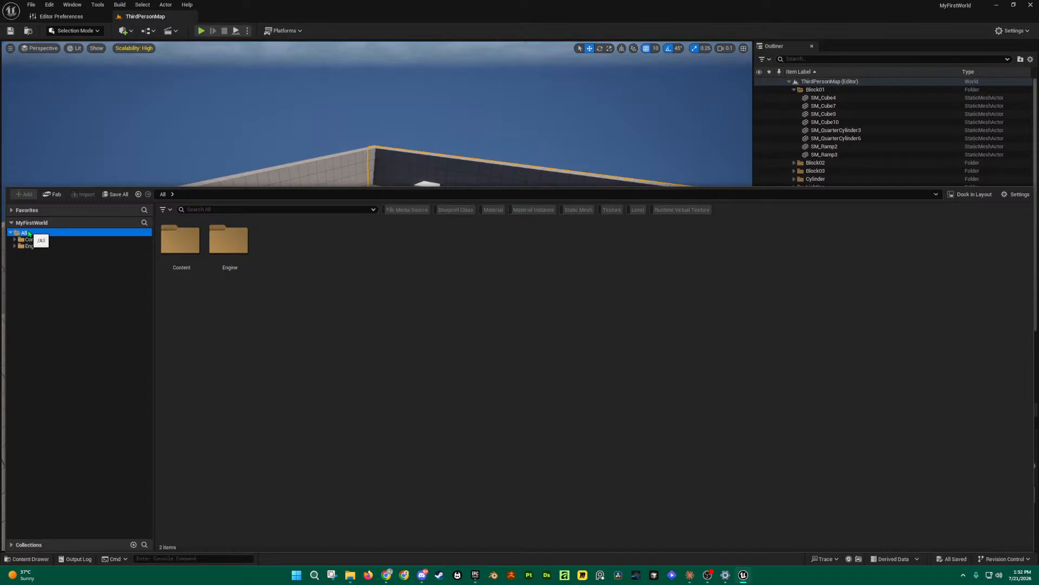
Step: Re-apply Static Mesh and view Content (55), Engine (181), then All (236) meshes
{"action": "left_click", "coordinate": [167, 209]}
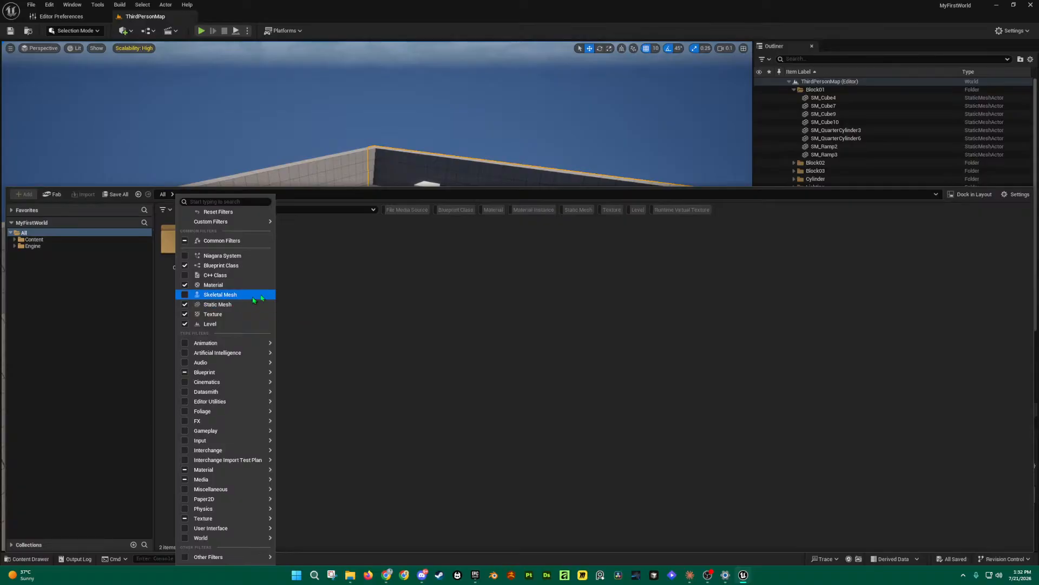
{"action": "left_click", "coordinate": [558, 232]}
{"action": "left_click", "coordinate": [581, 211]}
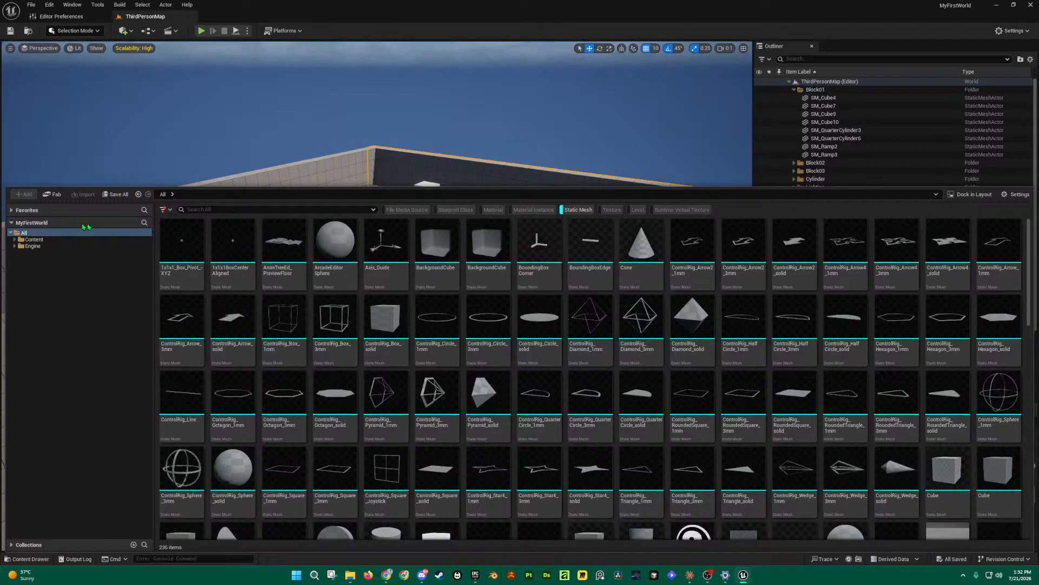
{"action": "left_click", "coordinate": [34, 240]}
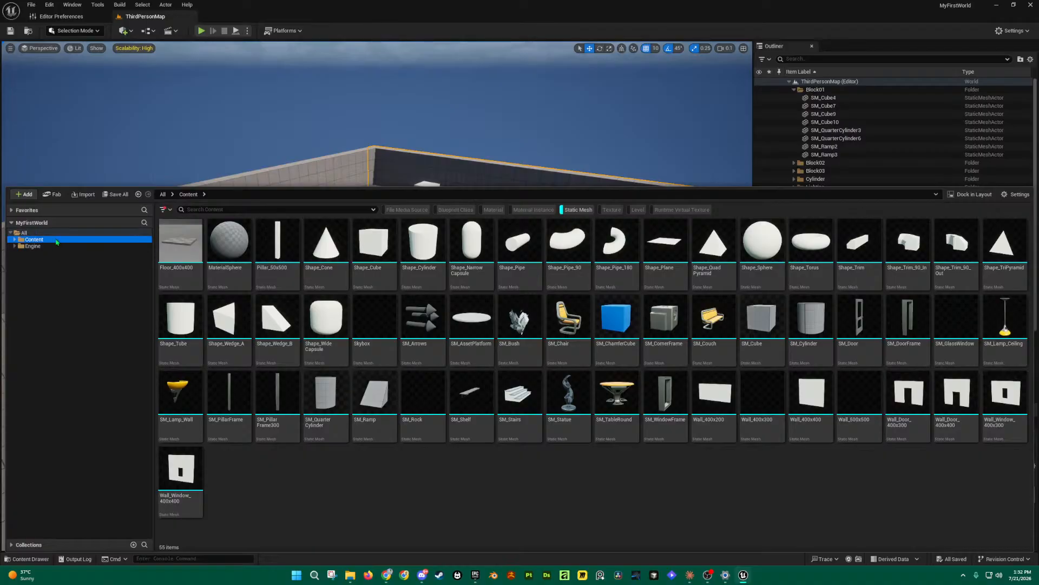
{"action": "left_click", "coordinate": [33, 247]}
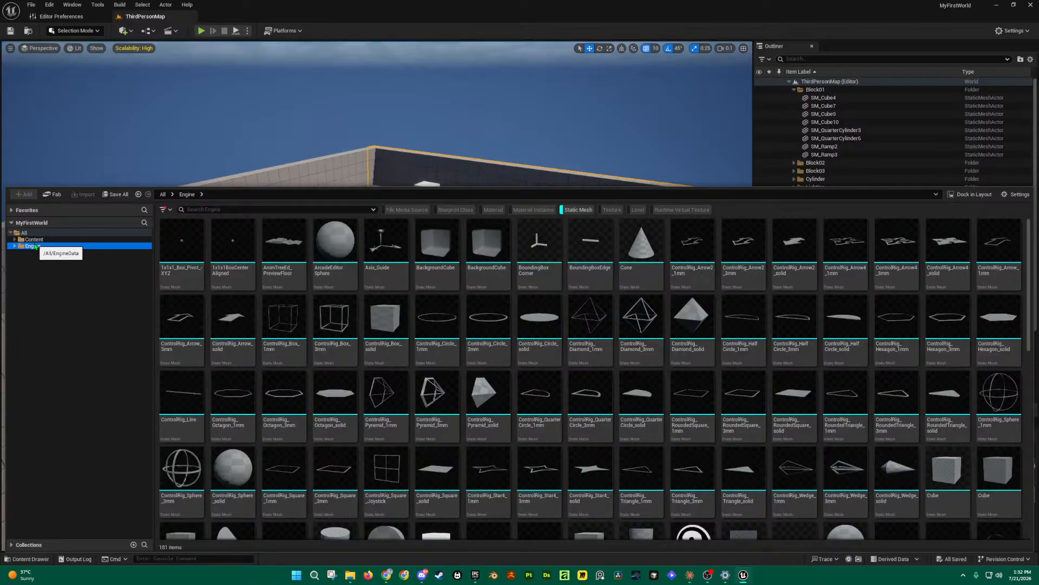
{"action": "left_click", "coordinate": [39, 233]}
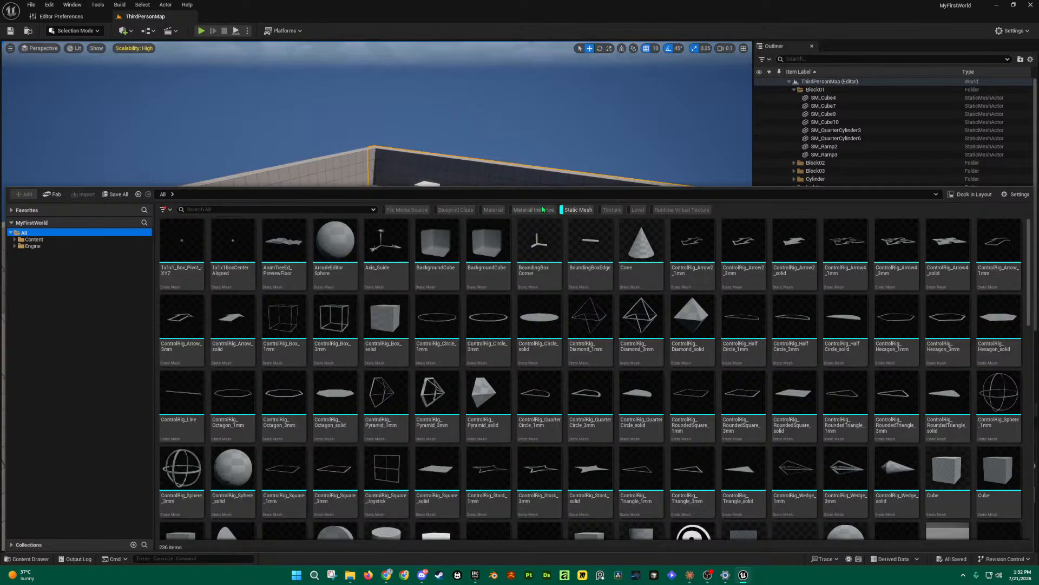
Step: Try the Material, Texture and Level filters in turn, then turn off Static Mesh too
{"action": "left_click", "coordinate": [493, 209]}
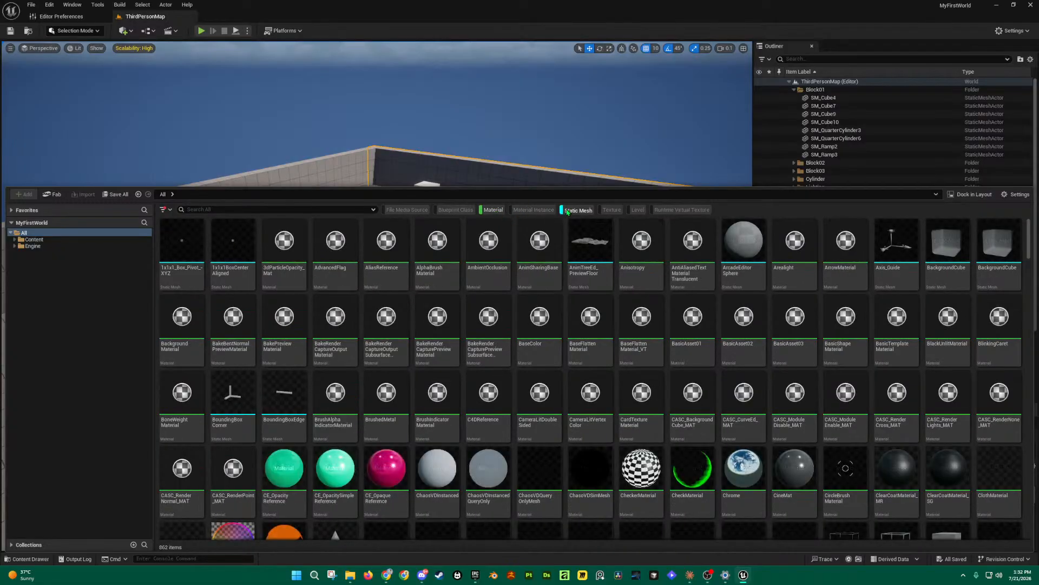
{"action": "left_click", "coordinate": [577, 210]}
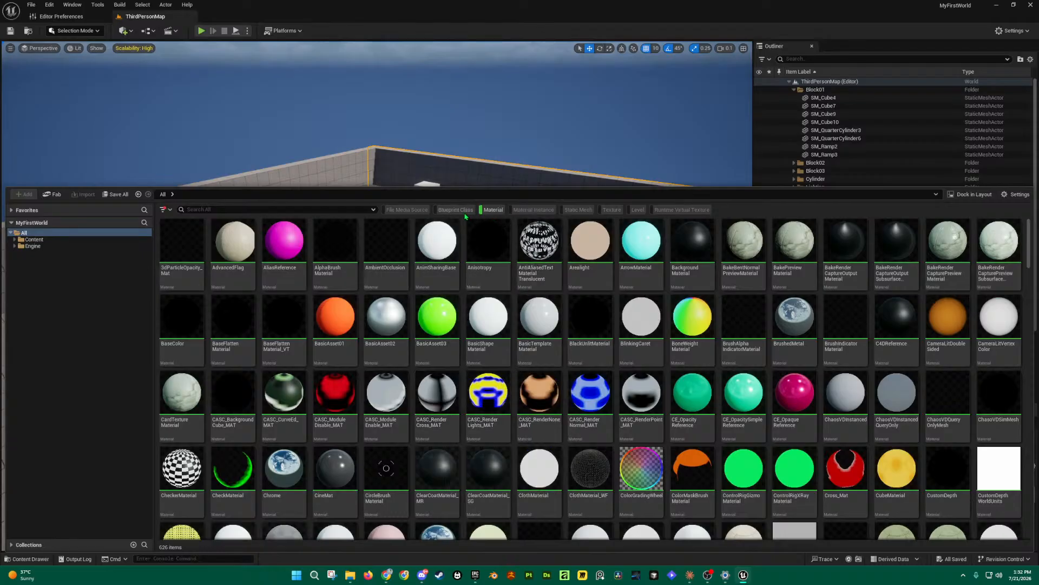
{"action": "left_click", "coordinate": [504, 210]}
{"action": "left_click", "coordinate": [617, 210]}
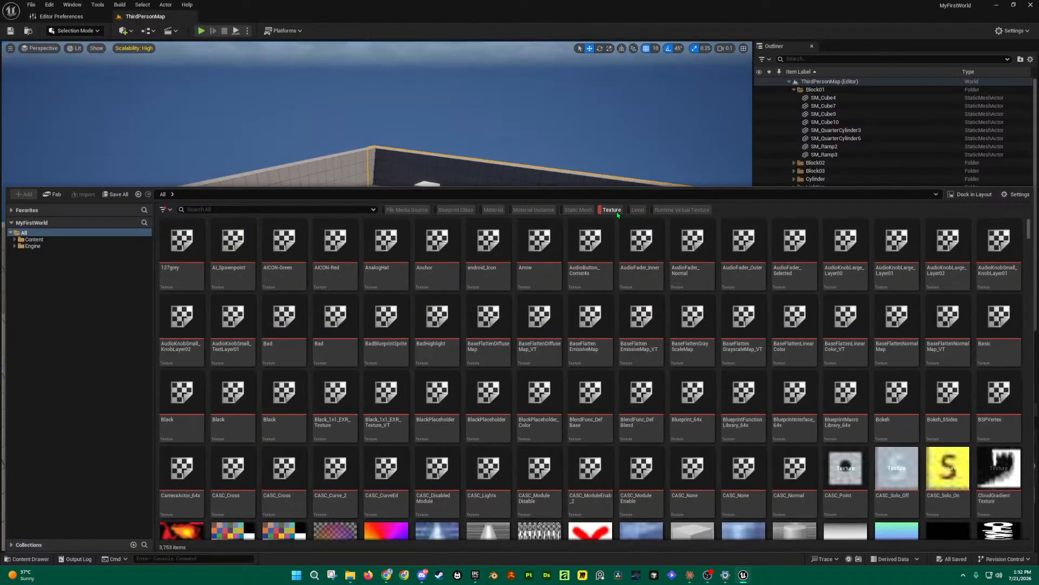
{"action": "left_click", "coordinate": [617, 210]}
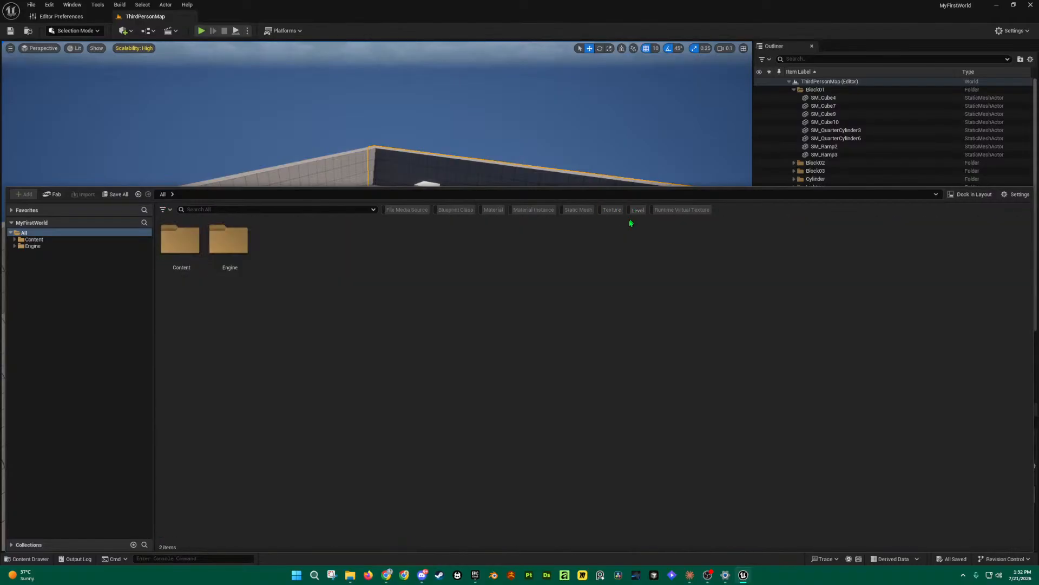
{"action": "left_click", "coordinate": [637, 210]}
{"action": "left_click", "coordinate": [637, 210]}
{"action": "left_click", "coordinate": [579, 211]}
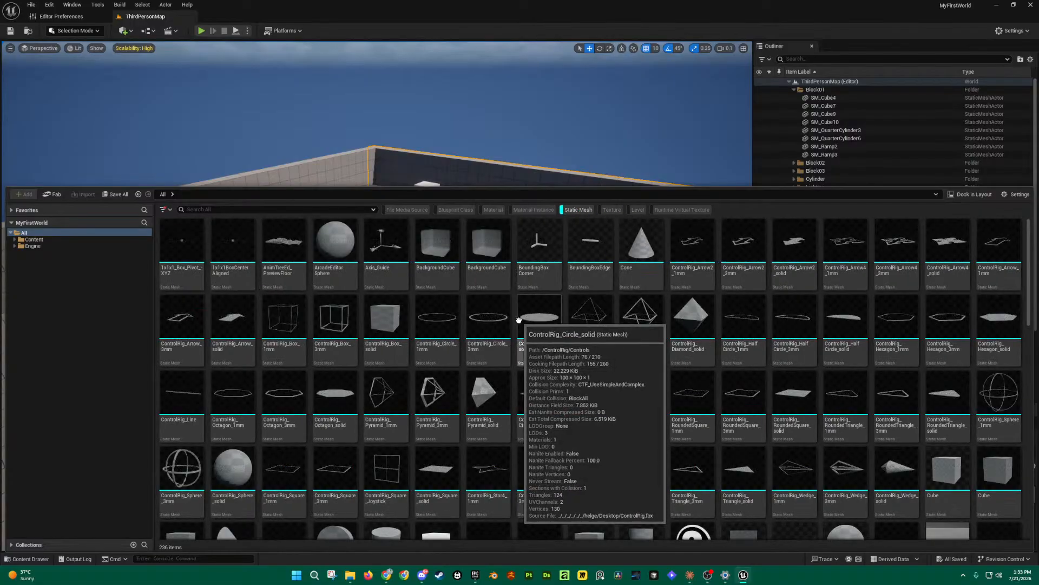
{"action": "scroll", "coordinate": [524, 323], "scroll_direction": "down", "scroll_amount": 3}
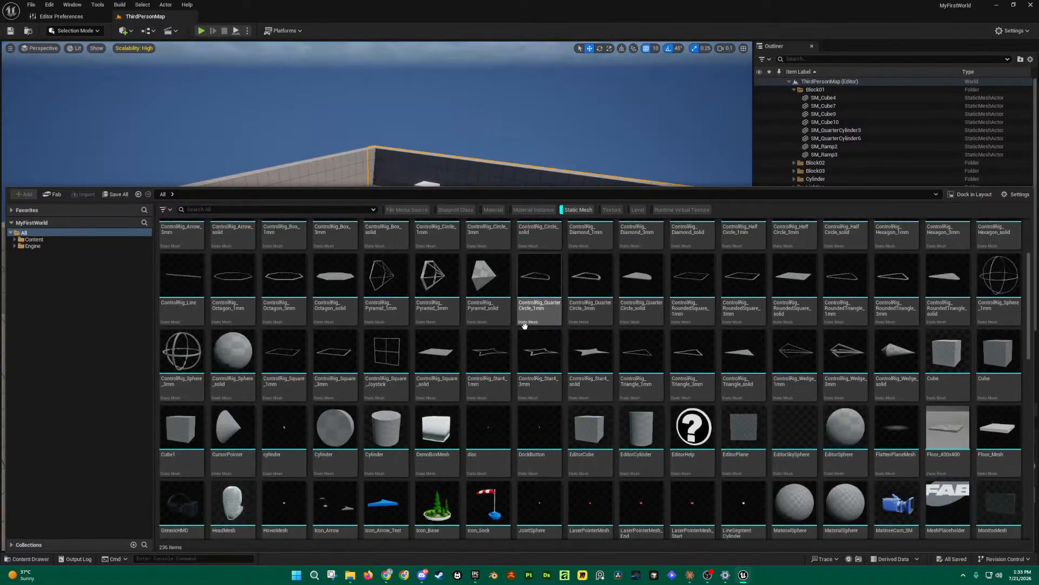
{"action": "left_click", "coordinate": [576, 215]}
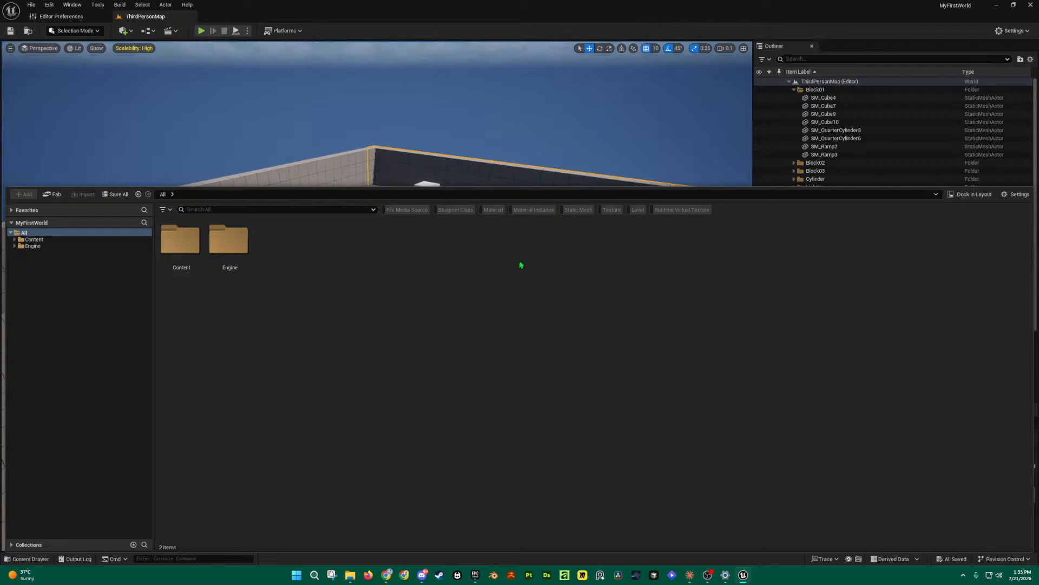
Step: Close the drawer, fly toward the shapes, select the white NewShapes Cube and enlarge Details
{"action": "key", "text": "ctrl+space"}
{"action": "mouse_move", "coordinate": [601, 329]}
{"action": "right_mouse_down"}
{"action": "mouse_move", "coordinate": [631, 303]}
{"action": "mouse_move", "coordinate": [616, 327]}
{"action": "mouse_move", "coordinate": [587, 326]}
{"action": "right_mouse_up"}
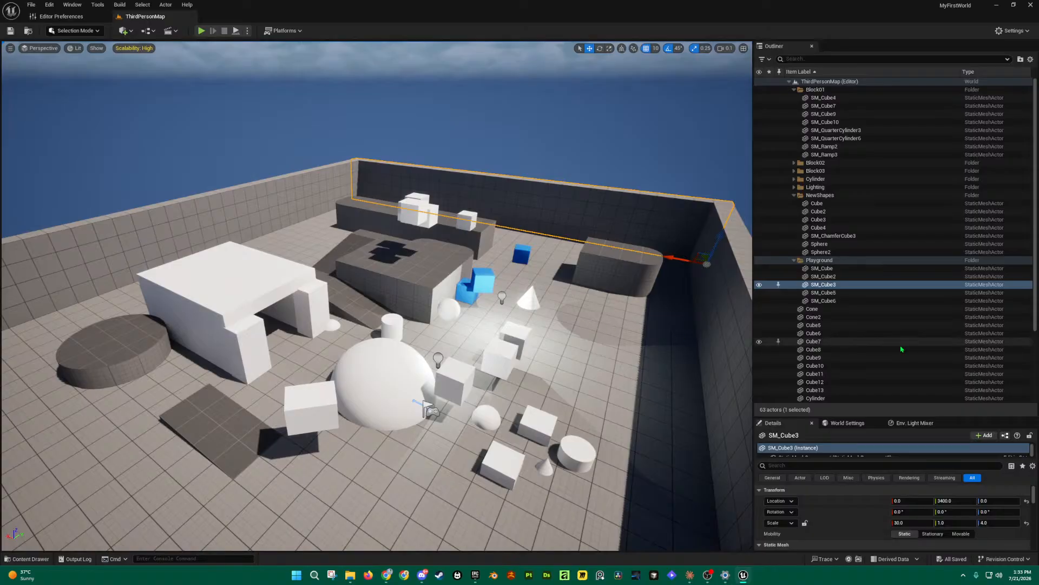
{"action": "right_click_drag", "start_coordinate": [650, 260], "coordinate": [656, 285]}
{"action": "key", "text": "q"}
{"action": "key", "text": "w"}
{"action": "right_click_drag", "start_coordinate": [370, 346], "coordinate": [366, 341]}
{"action": "scroll", "coordinate": [365, 342], "scroll_direction": "up", "scroll_amount": 1}
{"action": "left_click", "coordinate": [232, 340]}
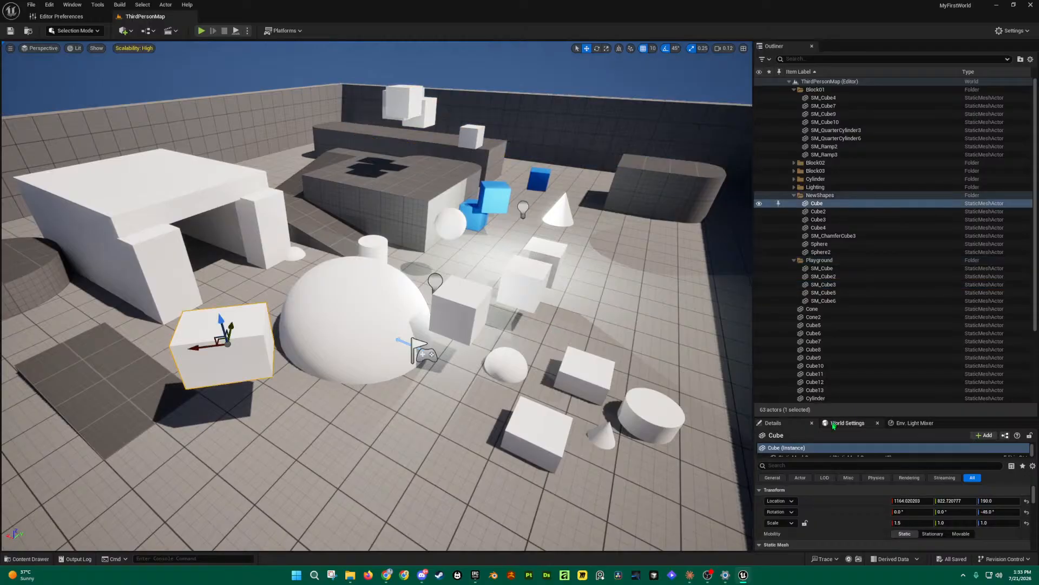
{"action": "left_click_drag", "start_coordinate": [839, 416], "coordinate": [849, 258]}
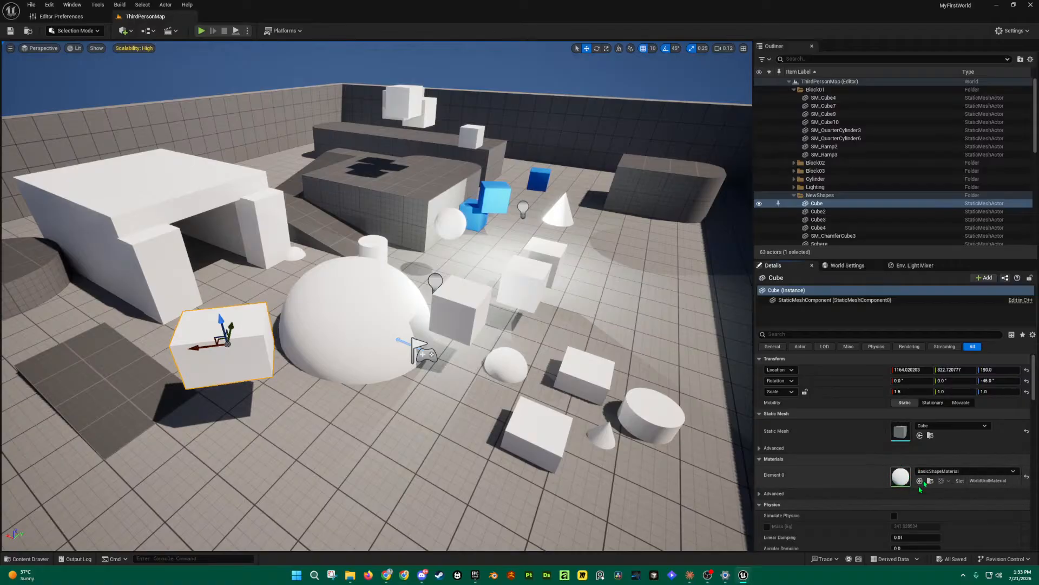
Step: Open BasicShapeMaterial from the cube's Details, move its editor window aside, then close it
{"action": "double_click", "coordinate": [910, 486]}
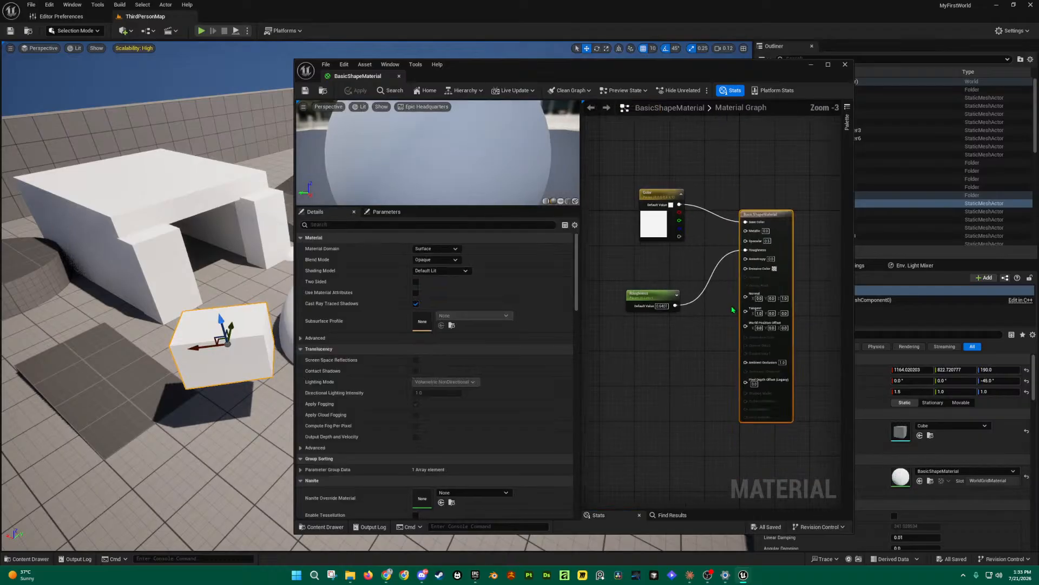
{"action": "left_click_drag", "start_coordinate": [753, 76], "coordinate": [928, 82]}
{"action": "left_click_drag", "start_coordinate": [779, 74], "coordinate": [530, 51]}
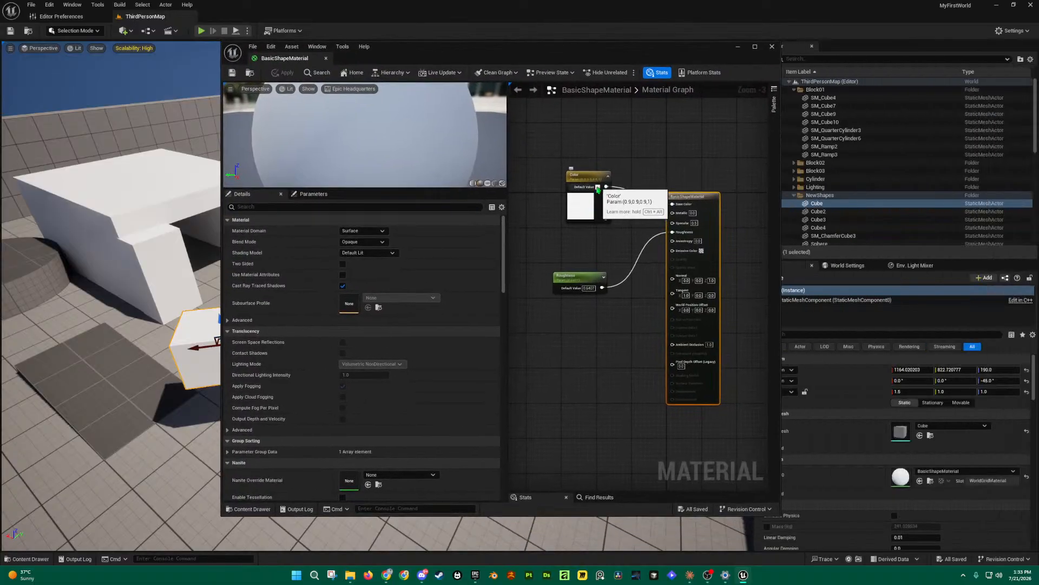
{"action": "left_click", "coordinate": [776, 49]}
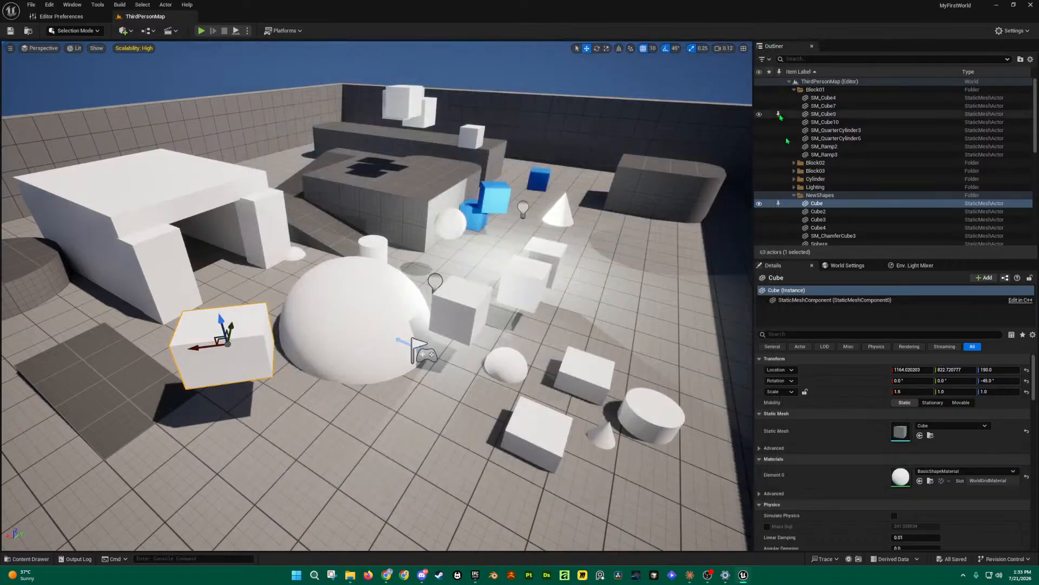
Step: Open the Content Drawer, expand Content and select it to list its four subfolders
{"action": "scroll", "coordinate": [569, 315], "scroll_direction": "up", "scroll_amount": 5}
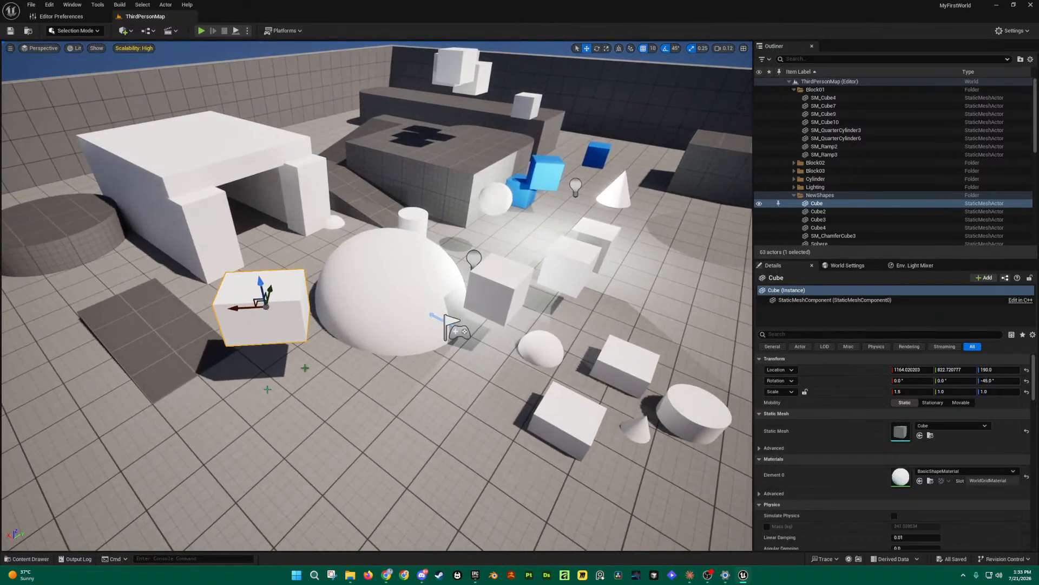
{"action": "left_click", "coordinate": [22, 559]}
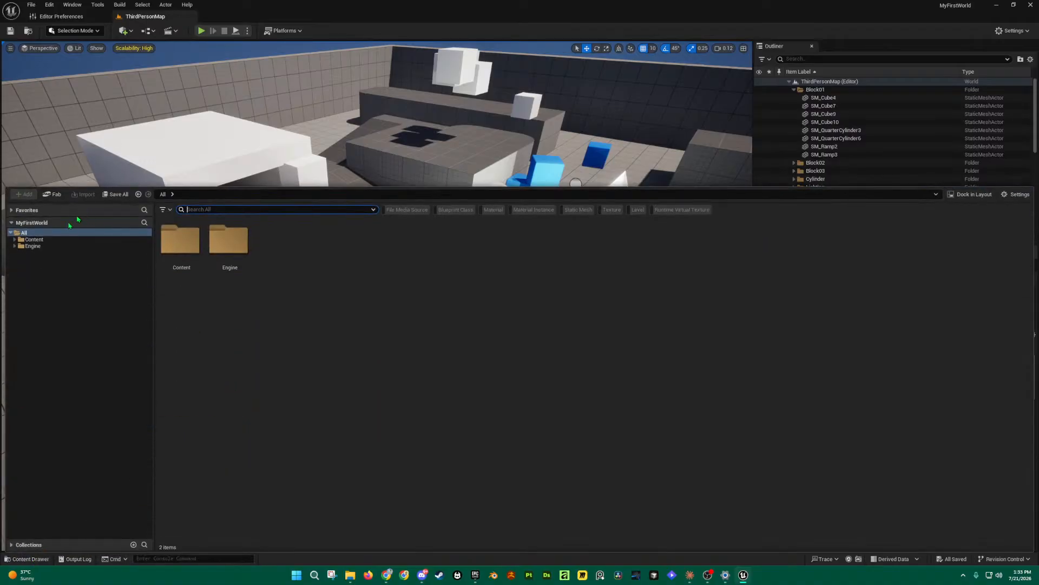
{"action": "left_click", "coordinate": [15, 240]}
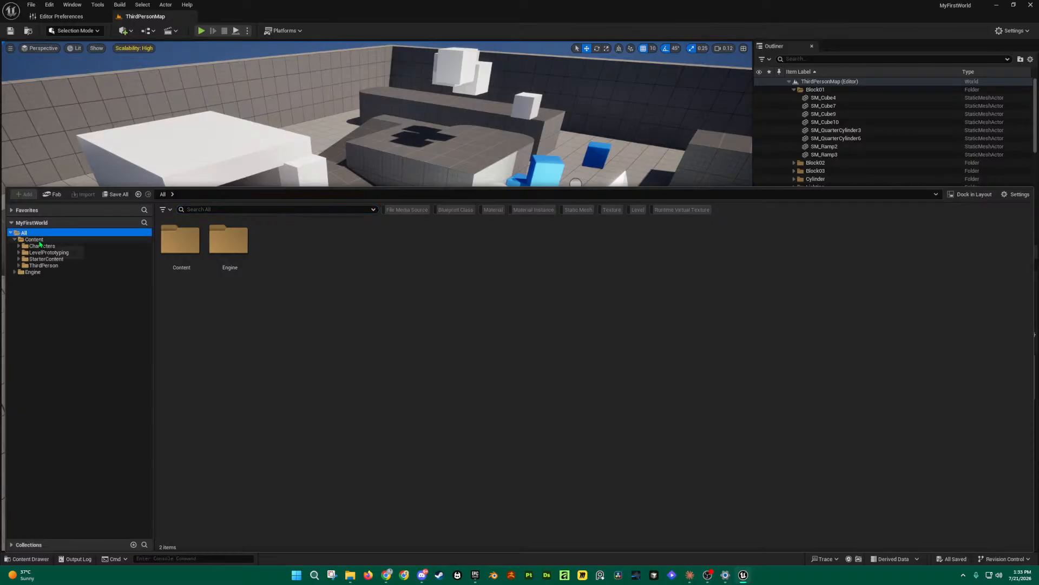
{"action": "left_click", "coordinate": [41, 241]}
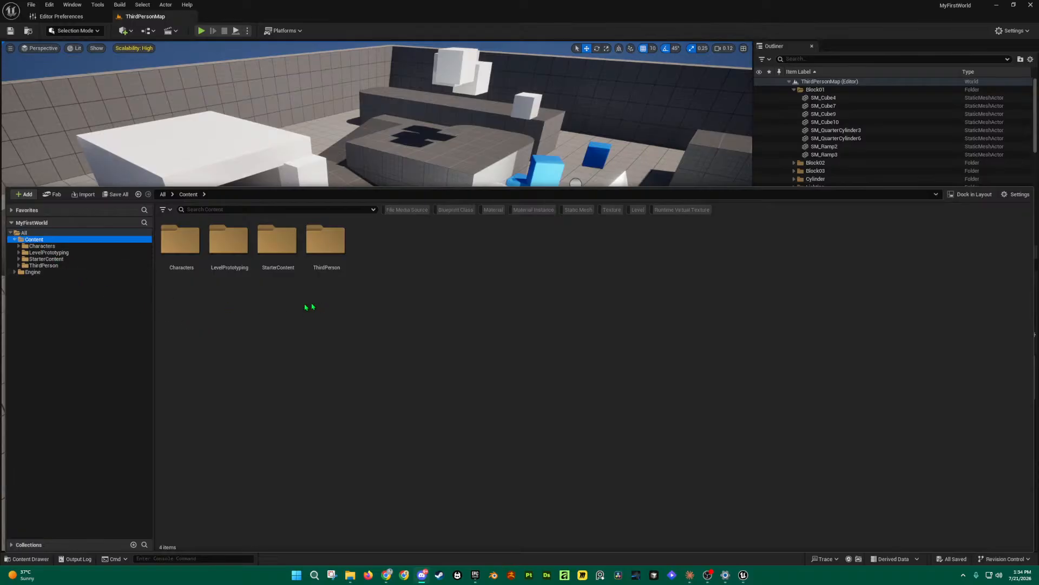
Step: Create a new folder named Materials inside the Content folder
{"action": "right_click", "coordinate": [401, 297]}
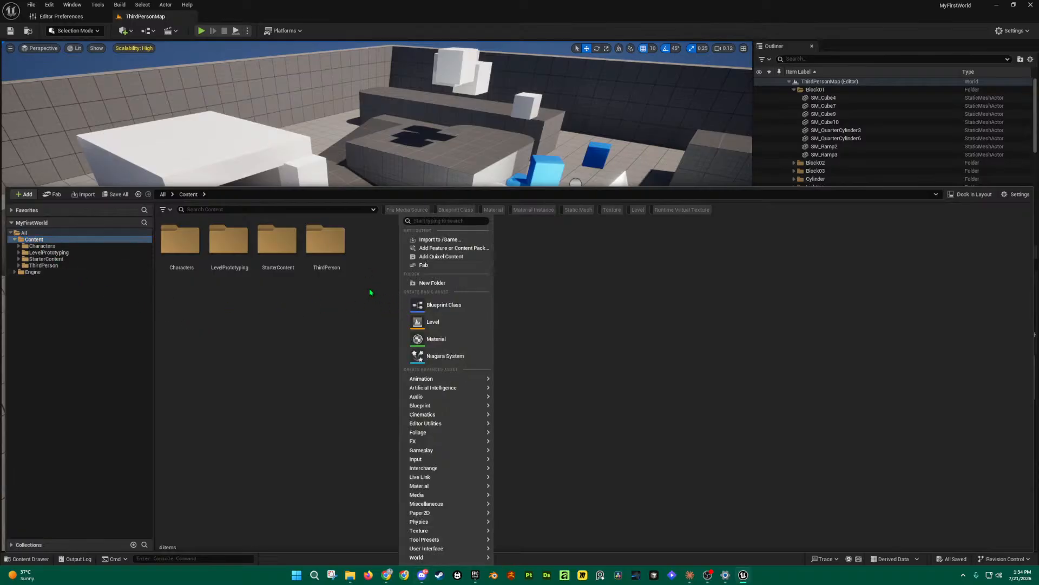
{"action": "left_click", "coordinate": [360, 318]}
{"action": "left_click", "coordinate": [55, 240]}
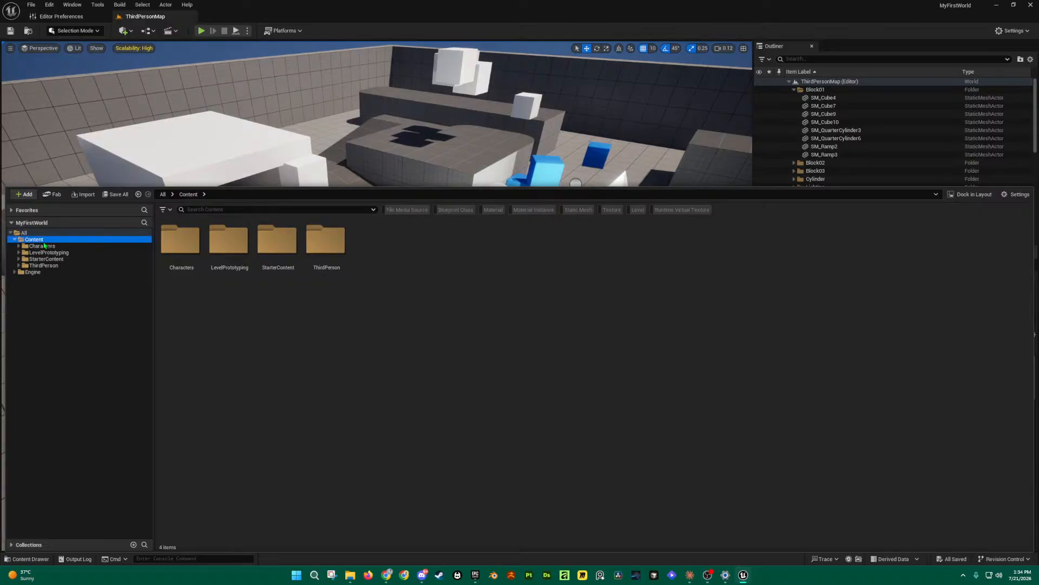
{"action": "right_click", "coordinate": [439, 279]}
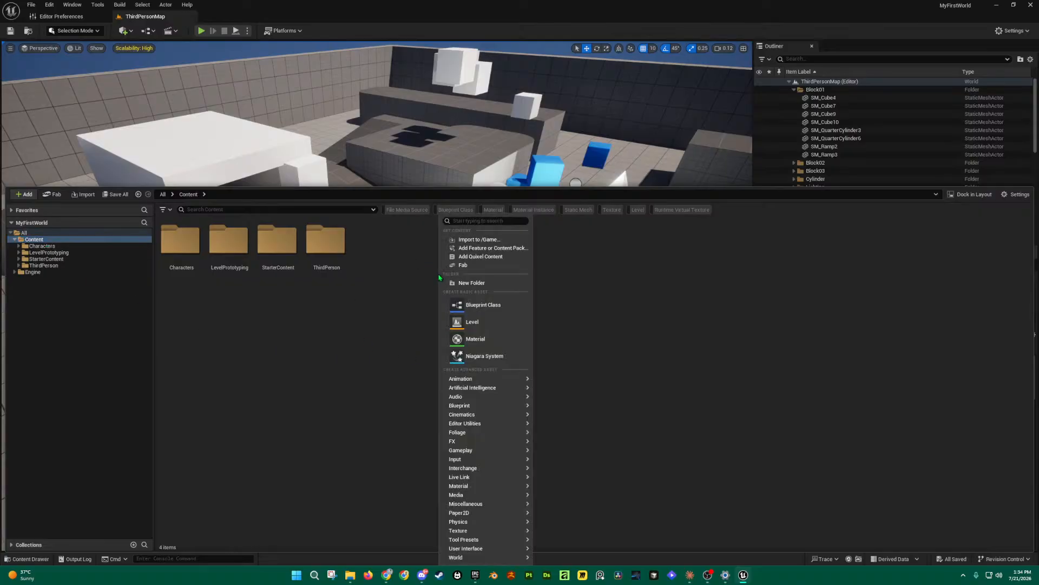
{"action": "left_click", "coordinate": [481, 284]}
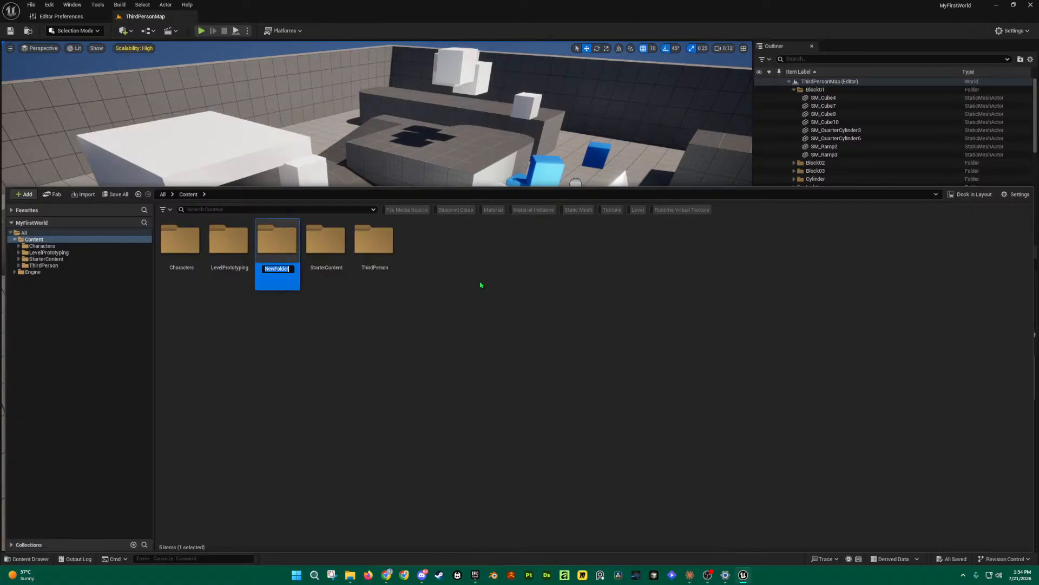
{"action": "type", "text": "Materials"}
{"action": "key", "text": "Return"}
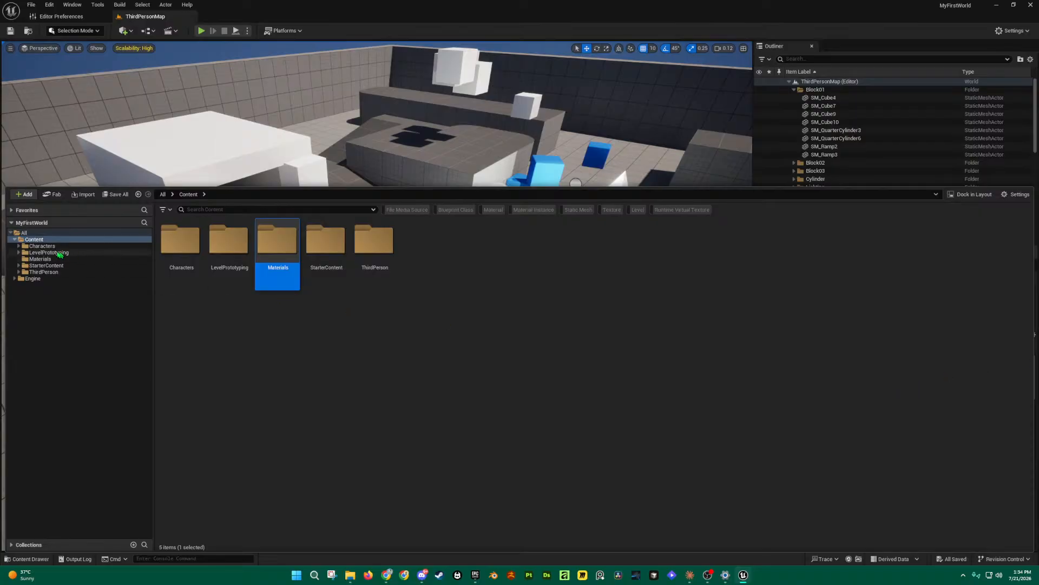
Step: Dismiss the asset creation menu and open the empty Materials folder
{"action": "right_click", "coordinate": [370, 366]}
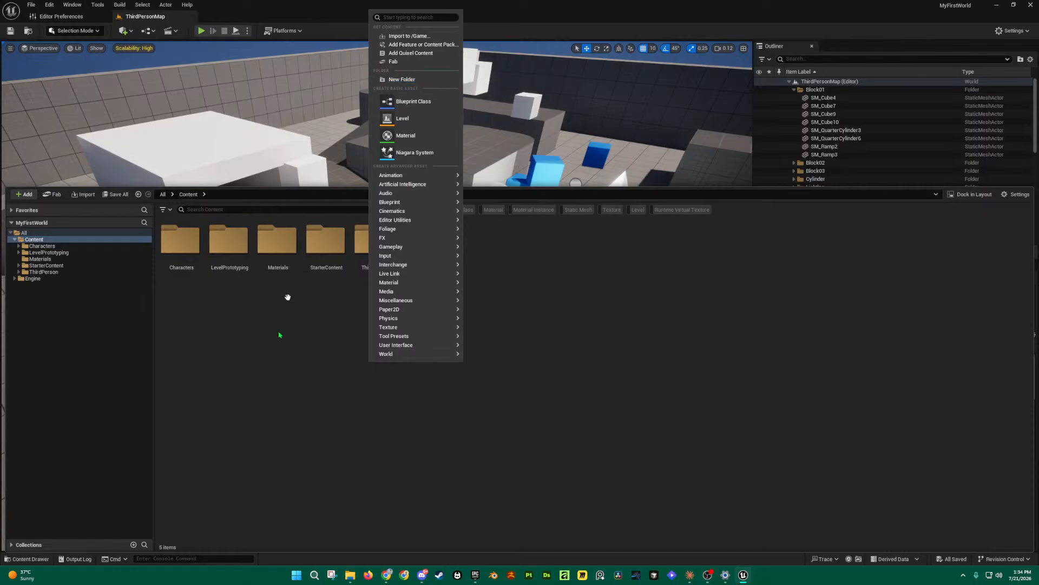
{"action": "left_click", "coordinate": [288, 297]}
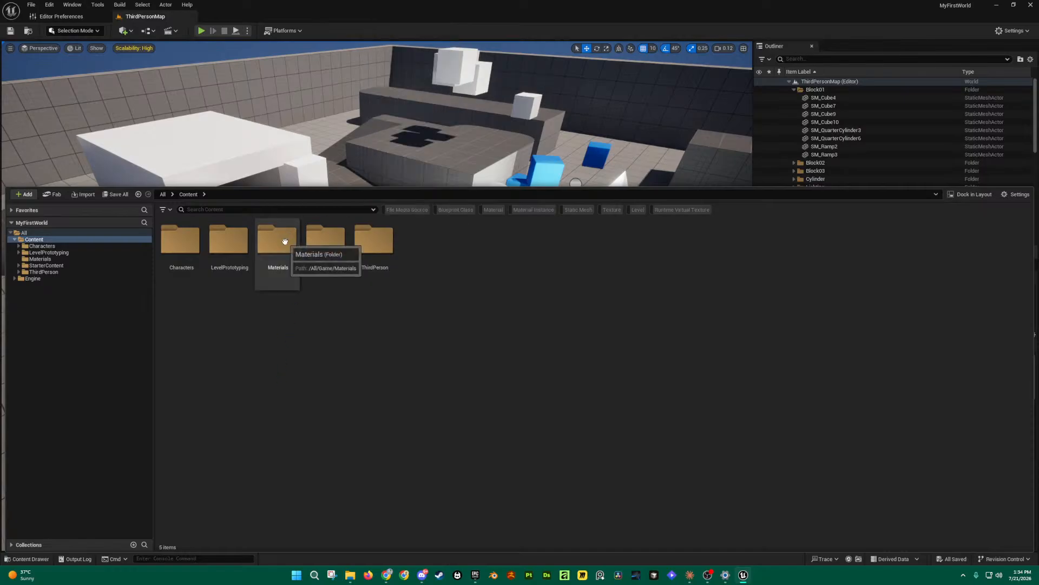
{"action": "double_click", "coordinate": [285, 242]}
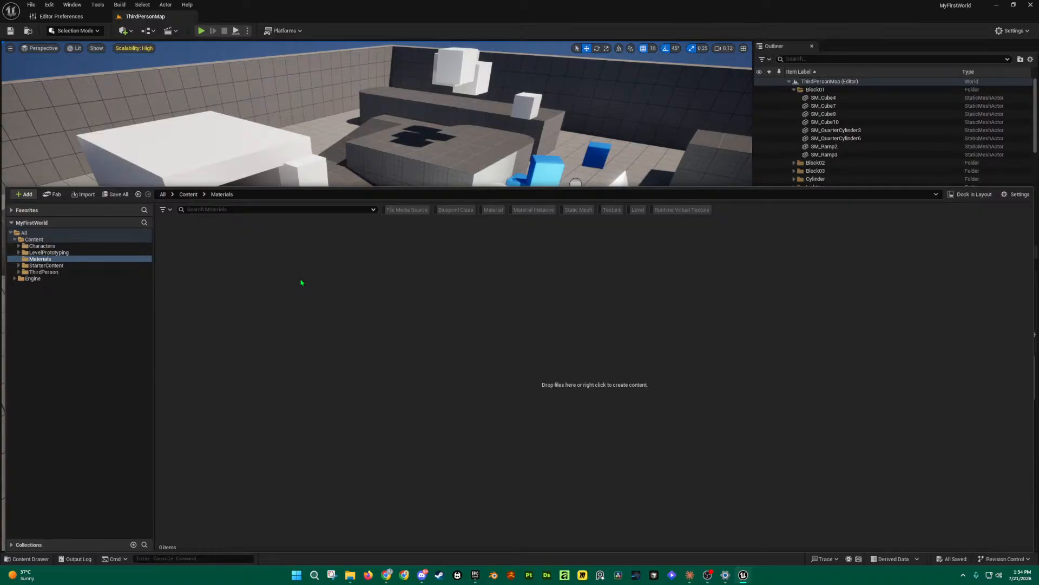
Step: Add a new Material asset in the Materials folder and name it M_Box
{"action": "right_click", "coordinate": [313, 297]}
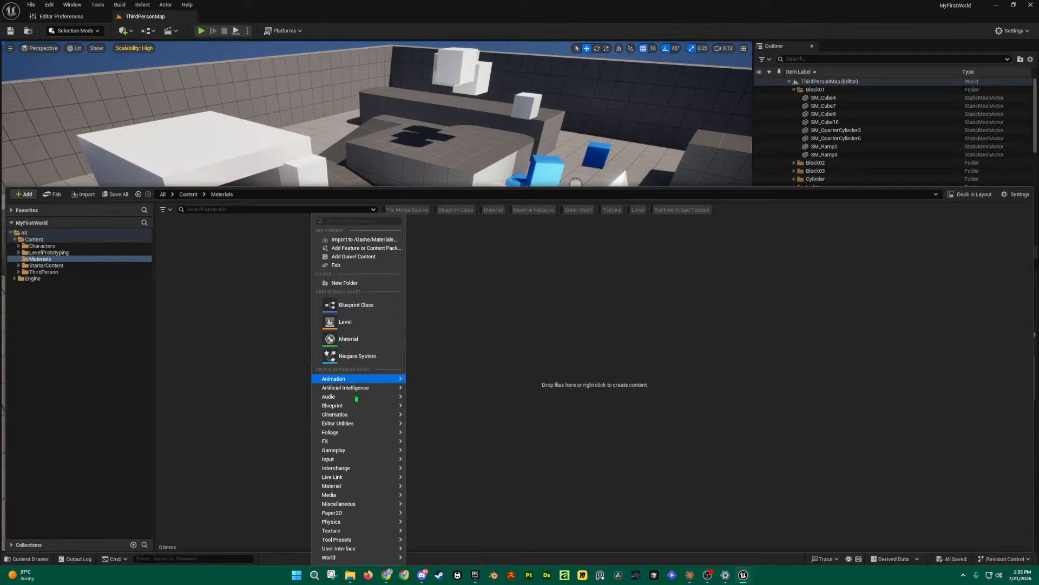
{"action": "mouse_move", "coordinate": [355, 409]}
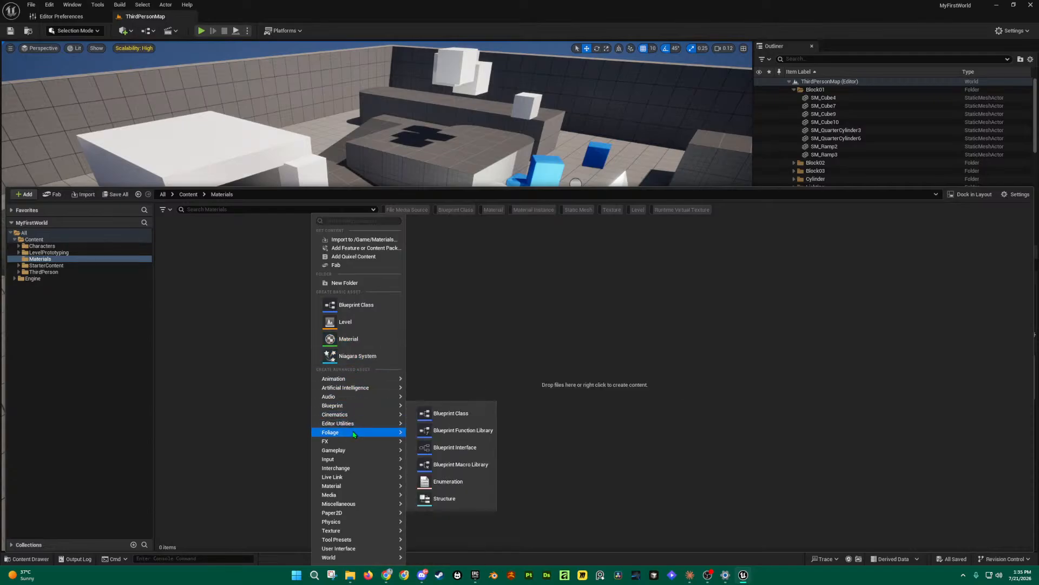
{"action": "mouse_move", "coordinate": [354, 434]}
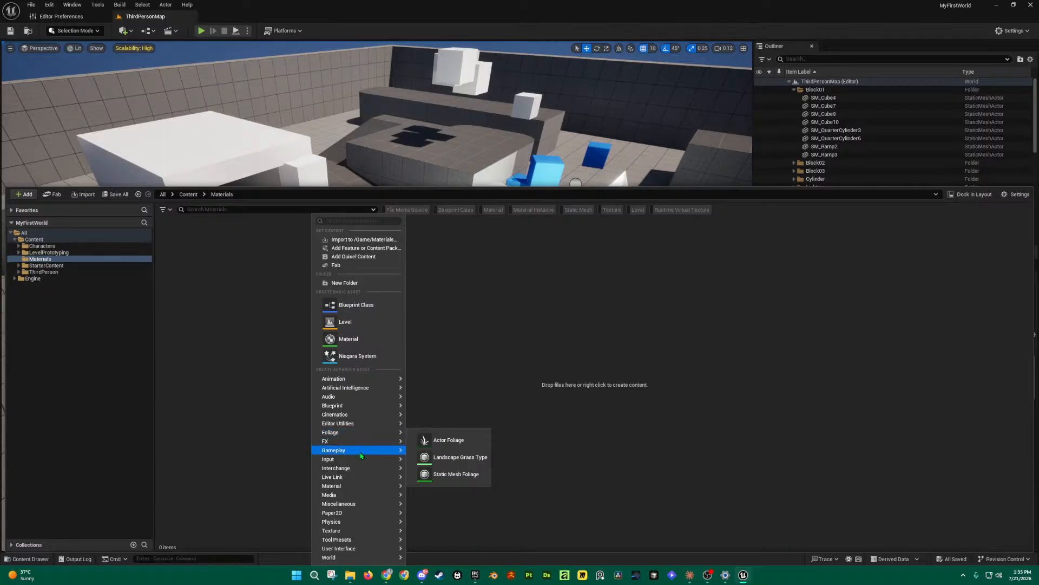
{"action": "mouse_move", "coordinate": [367, 460]}
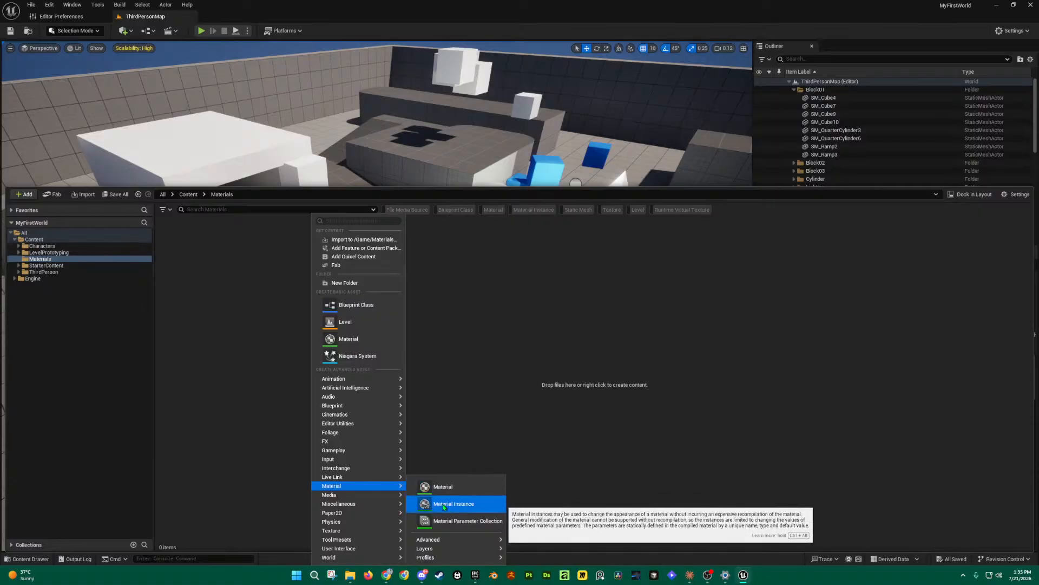
{"action": "mouse_move", "coordinate": [453, 539]}
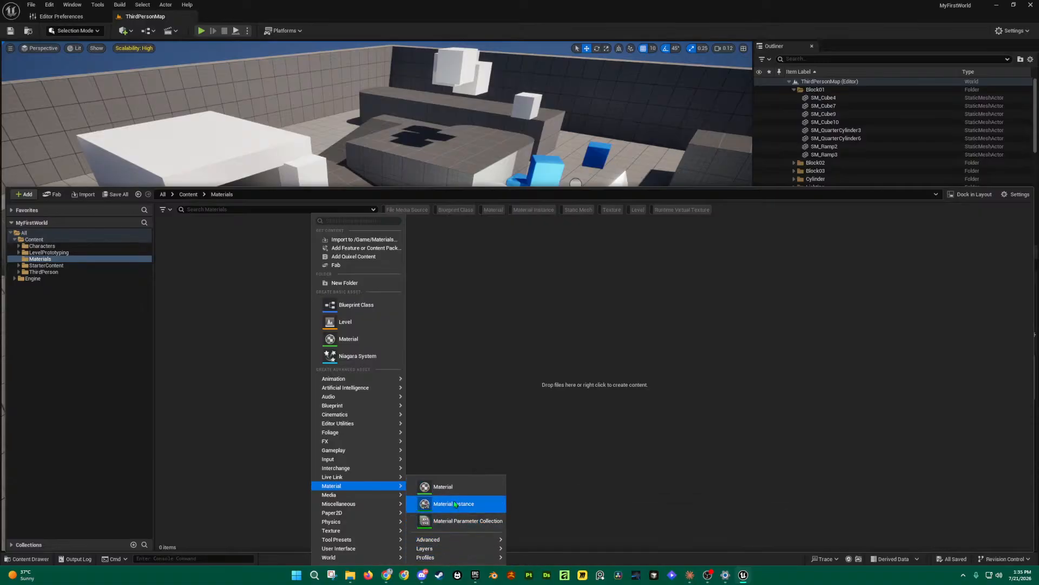
{"action": "left_click", "coordinate": [353, 338]}
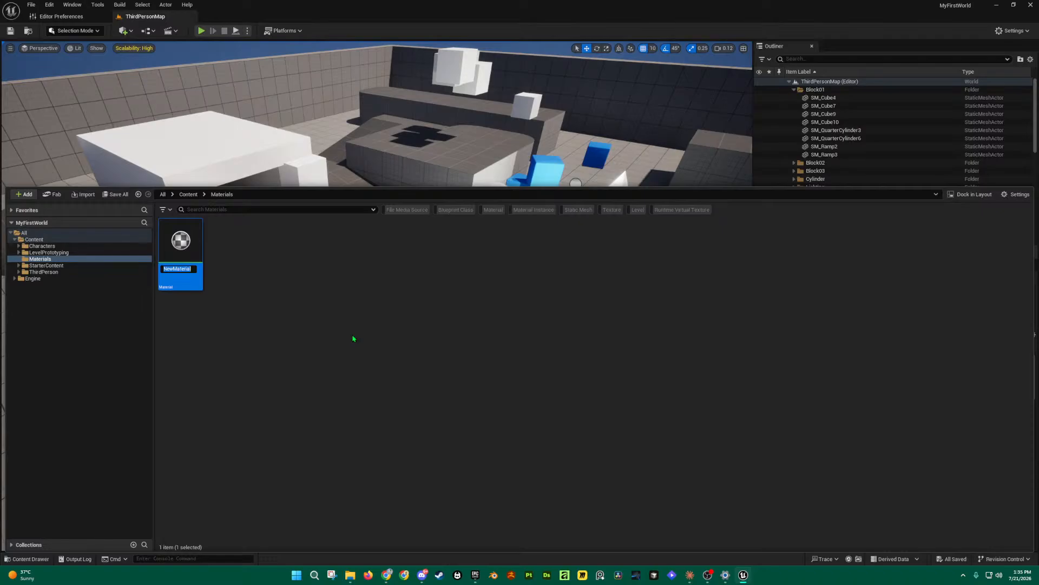
{"action": "type", "text": "M_Box"}
{"action": "key", "text": "Return"}
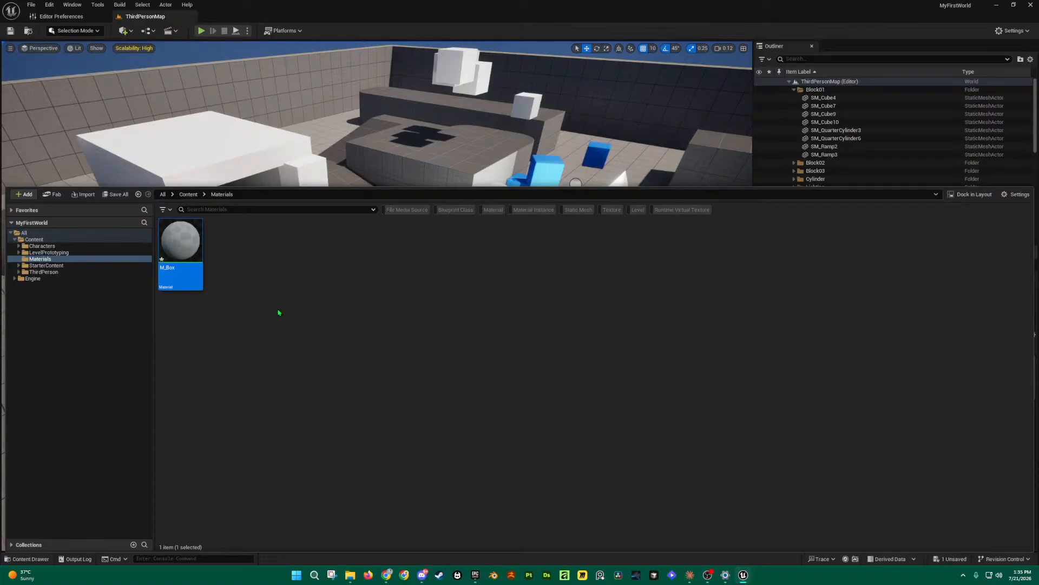
Step: Drag a Cube from Quick Add > Shapes onto the open floor, creating Cube14
{"action": "right_click_drag", "start_coordinate": [468, 160], "coordinate": [484, 177]}
{"action": "key", "text": "ctrl+space"}
{"action": "left_click_drag", "start_coordinate": [181, 241], "coordinate": [459, 250]}
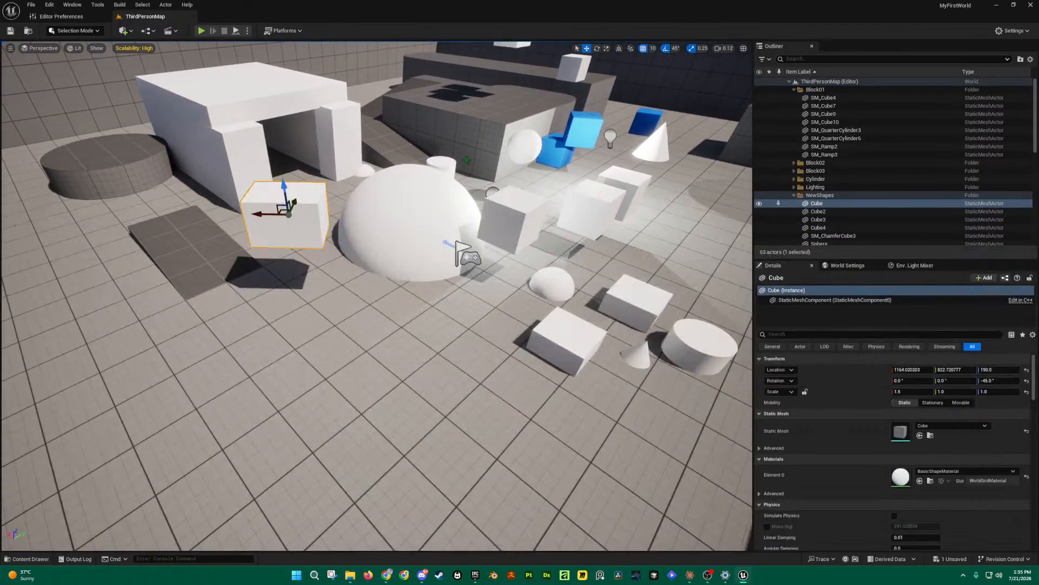
{"action": "right_click_drag", "start_coordinate": [466, 159], "coordinate": [496, 179]}
{"action": "key", "text": "w"}
{"action": "left_click", "coordinate": [125, 31]}
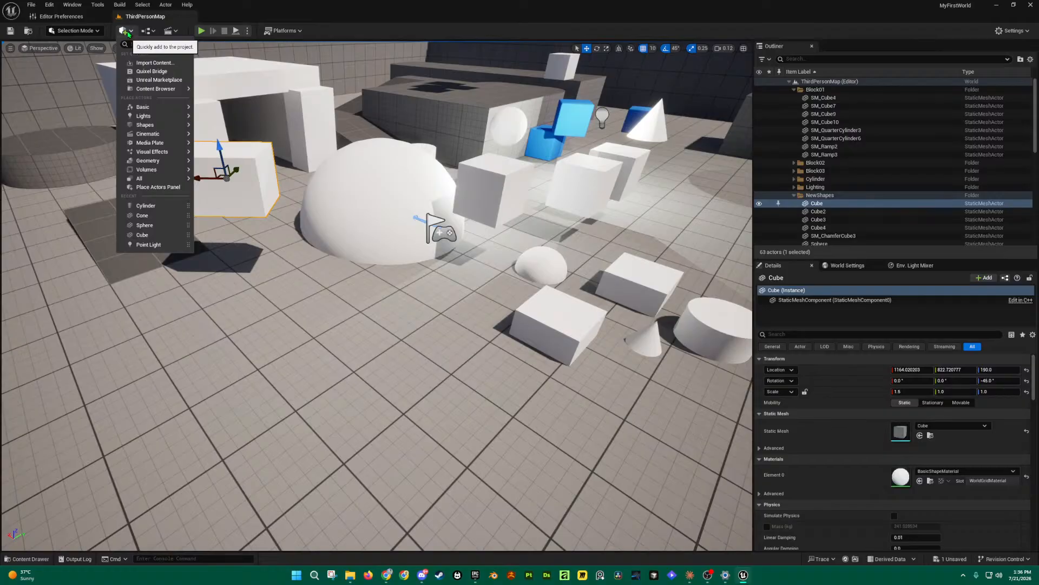
{"action": "left_click", "coordinate": [128, 34]}
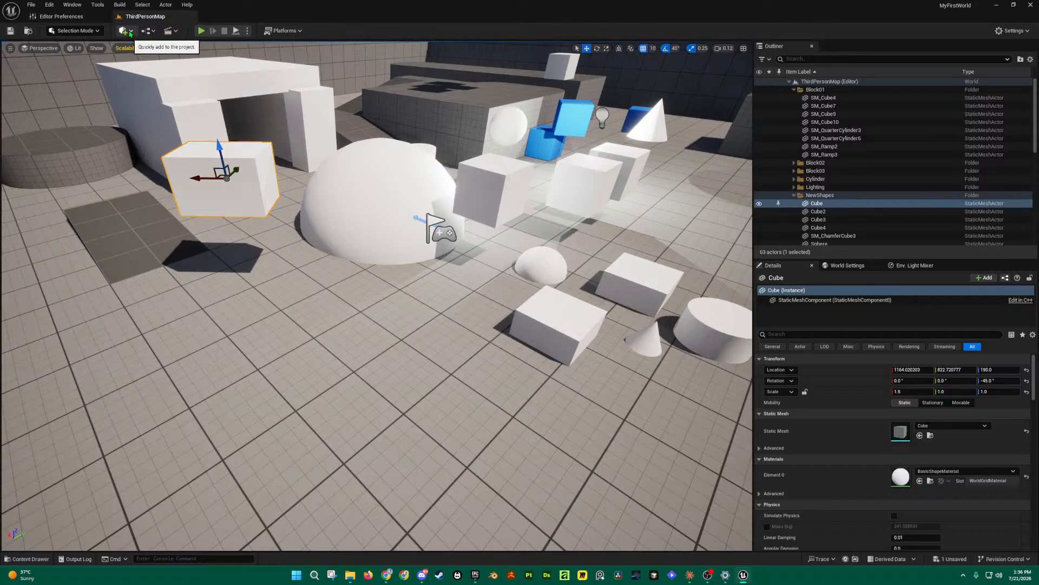
{"action": "left_click", "coordinate": [130, 33]}
{"action": "mouse_move", "coordinate": [154, 128]}
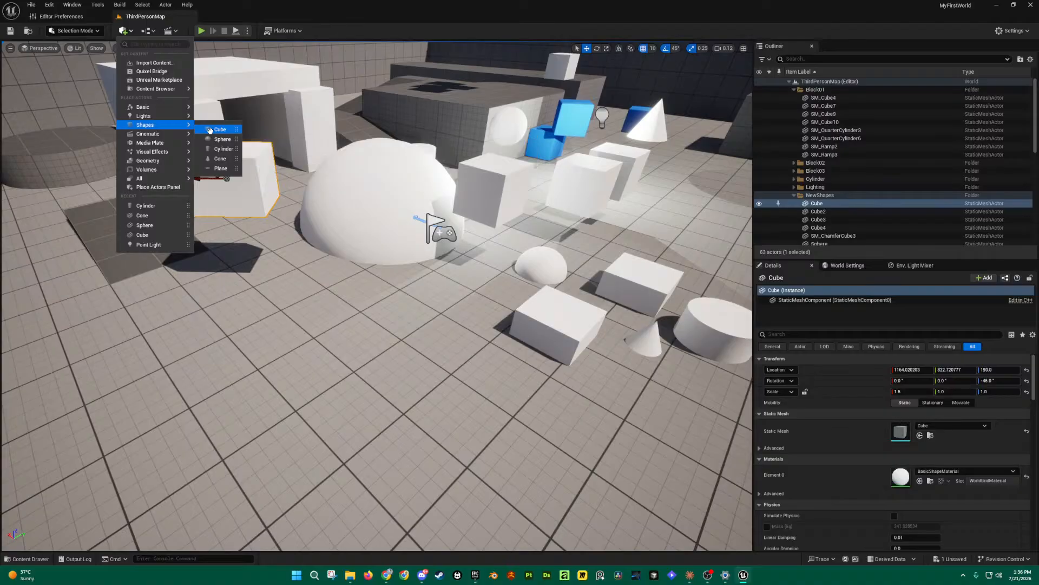
{"action": "left_click_drag", "start_coordinate": [210, 130], "coordinate": [355, 372]}
{"action": "right_click_drag", "start_coordinate": [466, 330], "coordinate": [445, 277]}
Step: Raise Cube14 onto the floor and move it along X to 650, 800, 50
{"action": "key", "text": "q"}
{"action": "key", "text": "w"}
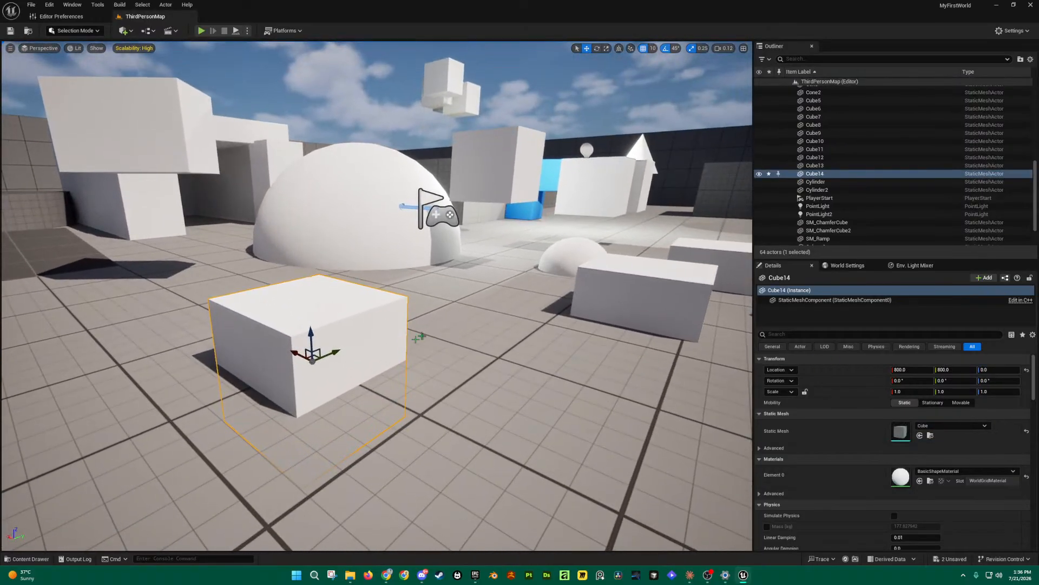
{"action": "left_click_drag", "start_coordinate": [319, 334], "coordinate": [481, 378]}
{"action": "mouse_move", "coordinate": [478, 377]}
{"action": "right_mouse_down"}
{"action": "mouse_move", "coordinate": [385, 373]}
{"action": "mouse_move", "coordinate": [503, 377]}
{"action": "mouse_move", "coordinate": [525, 392]}
{"action": "mouse_move", "coordinate": [439, 406]}
{"action": "mouse_move", "coordinate": [476, 377]}
{"action": "right_mouse_up"}
{"action": "key", "text": "d"}
{"action": "key", "text": "s"}
{"action": "key", "text": "d"}
{"action": "key", "text": "a"}
{"action": "key", "text": "a"}
{"action": "key", "text": "d"}
{"action": "key", "text": "s"}
{"action": "key", "text": "a"}
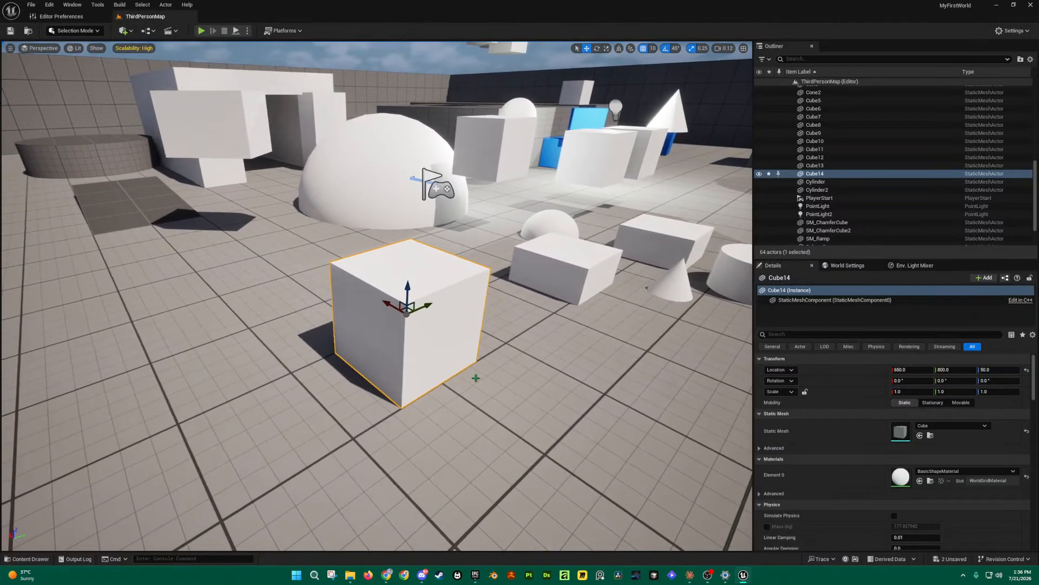
{"action": "key", "text": "ctrl+space"}
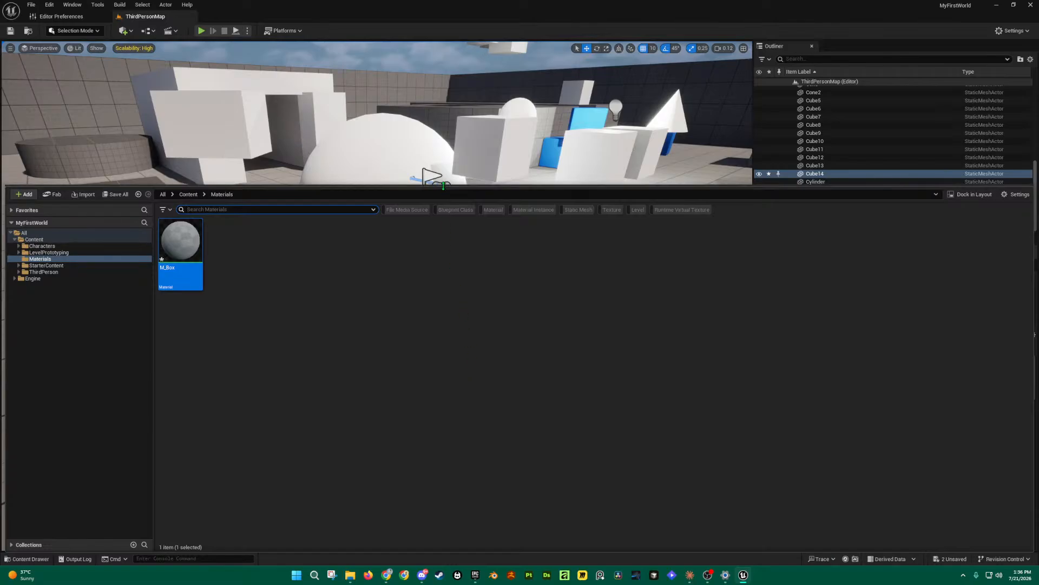
Step: Show the Content Drawer at the Materials folder with M_Box and make the panel shorter
{"action": "key", "text": "ctrl+space"}
{"action": "right_click_drag", "start_coordinate": [494, 202], "coordinate": [499, 249]}
{"action": "key", "text": "ctrl+space"}
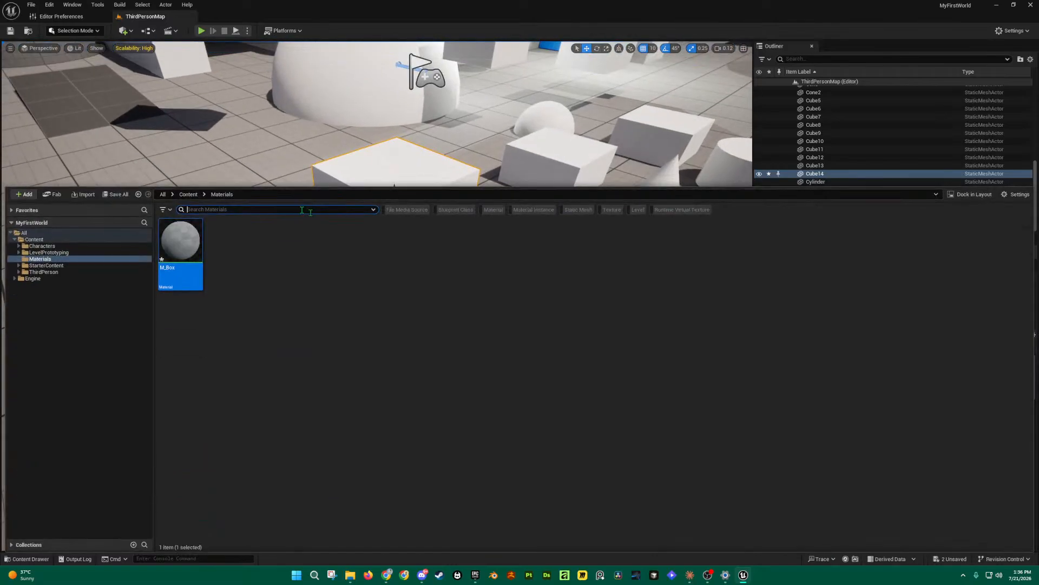
{"action": "left_click_drag", "start_coordinate": [314, 187], "coordinate": [355, 336]}
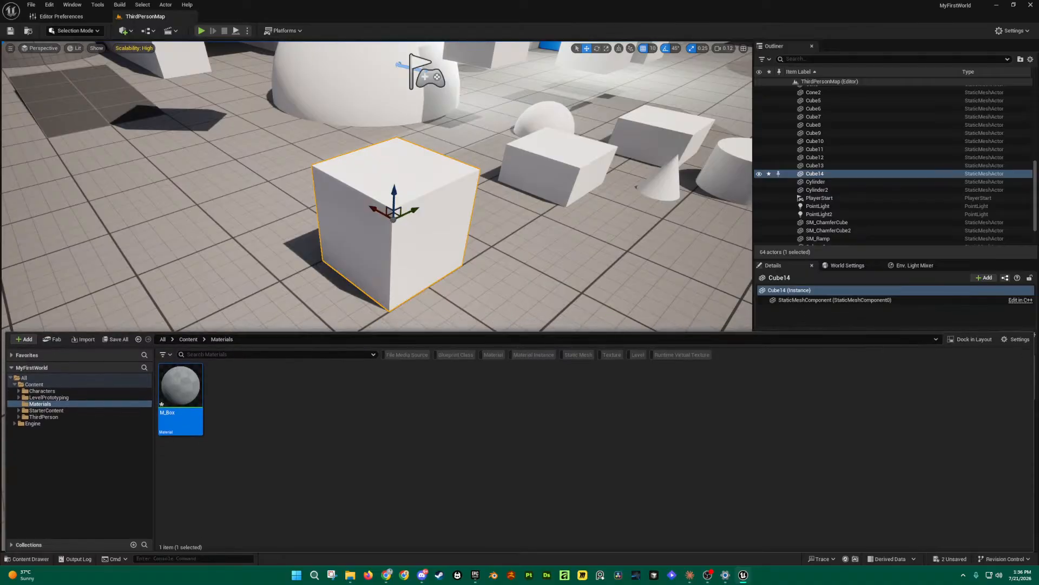
{"action": "mouse_move", "coordinate": [202, 396]}
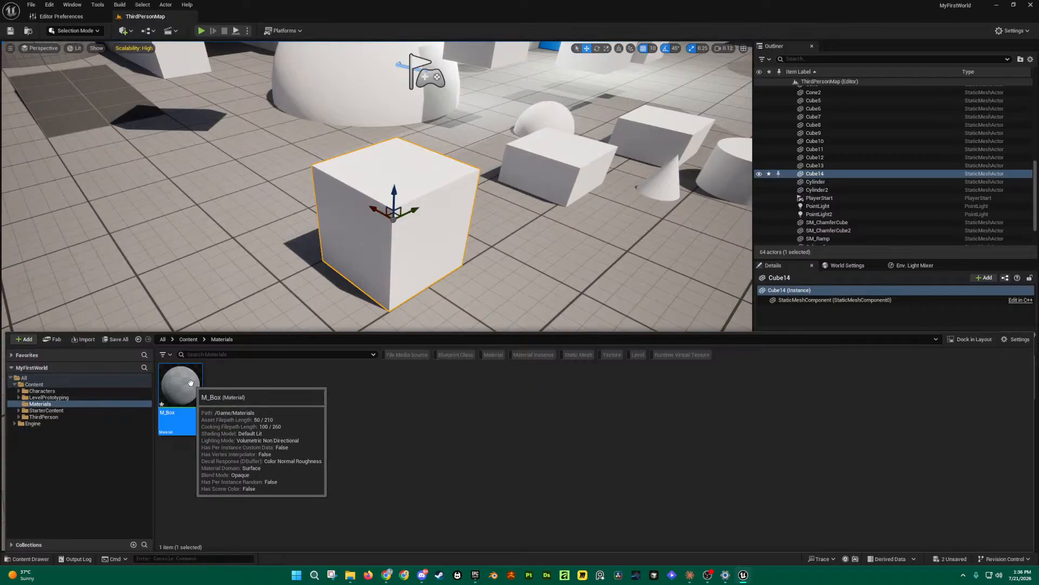
Step: Open M_Box in the Material Editor, widen its window and dock it into the main window
{"action": "double_click", "coordinate": [191, 383]}
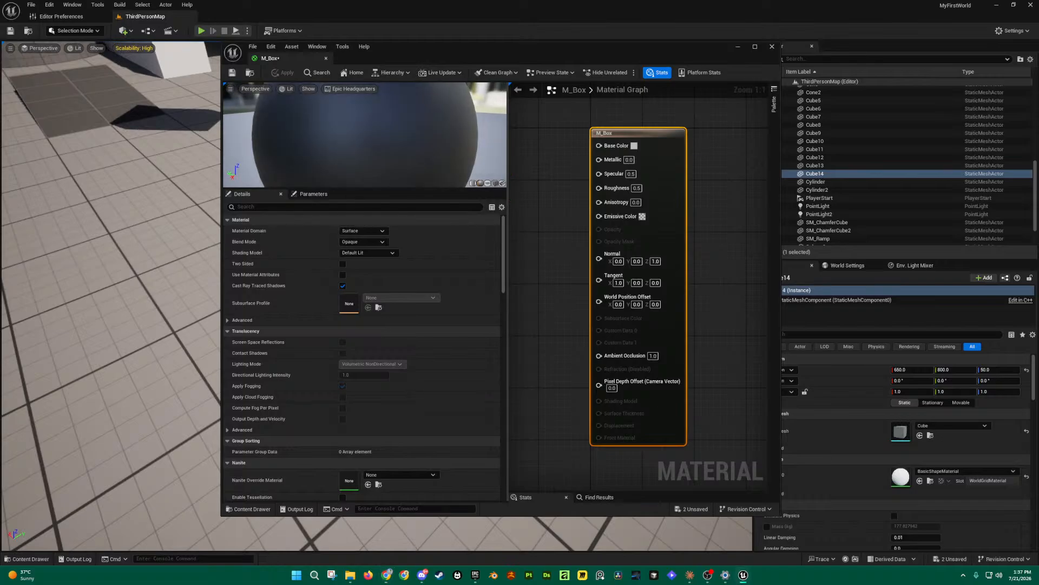
{"action": "left_click_drag", "start_coordinate": [507, 151], "coordinate": [418, 151]}
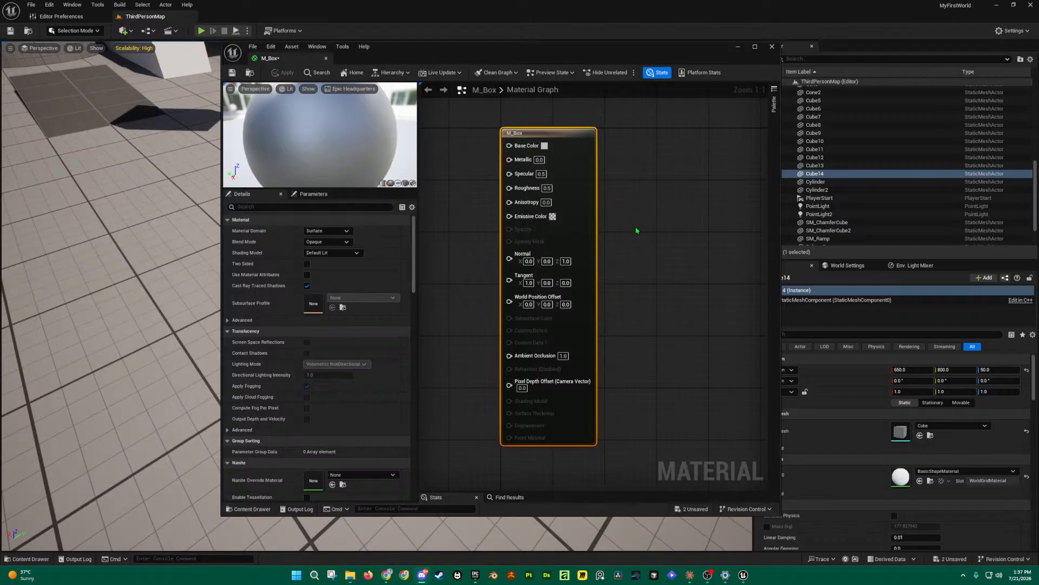
{"action": "right_click_drag", "start_coordinate": [622, 235], "coordinate": [747, 241]}
{"action": "right_click_drag", "start_coordinate": [563, 213], "coordinate": [599, 209]}
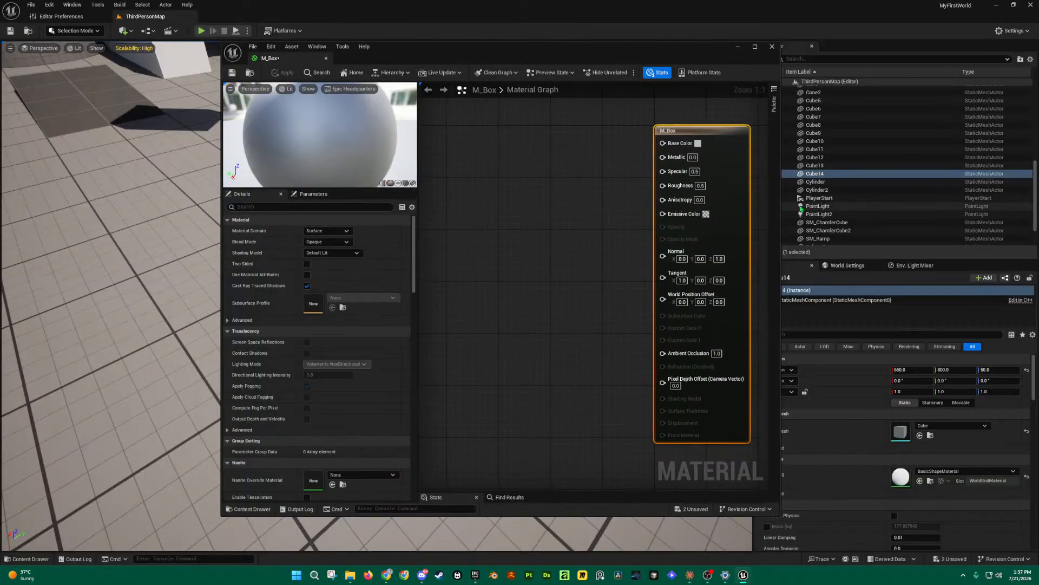
{"action": "left_click_drag", "start_coordinate": [780, 205], "coordinate": [868, 204]}
{"action": "left_click_drag", "start_coordinate": [804, 202], "coordinate": [851, 208]}
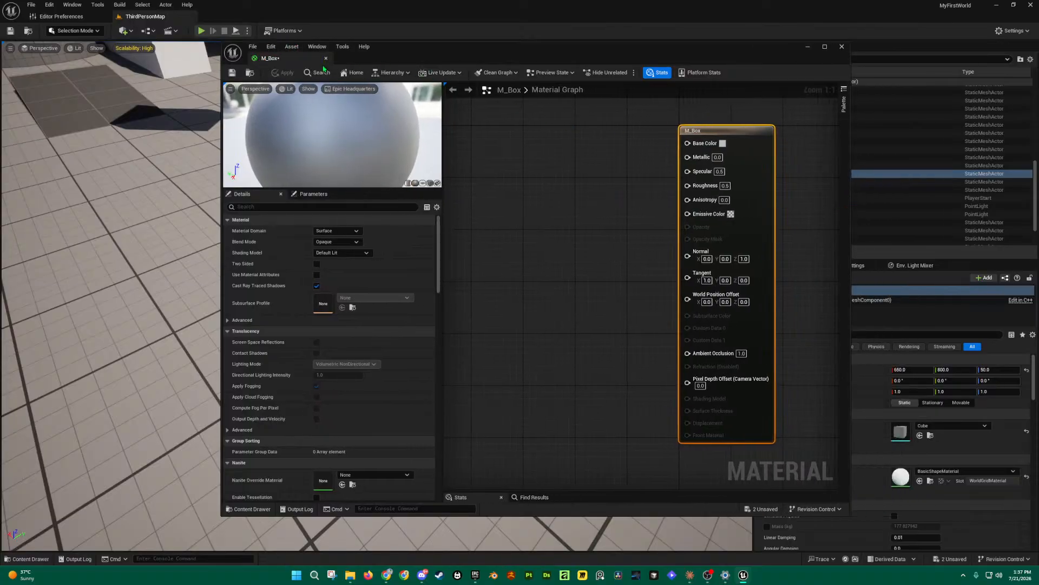
{"action": "left_click_drag", "start_coordinate": [272, 60], "coordinate": [227, 20]}
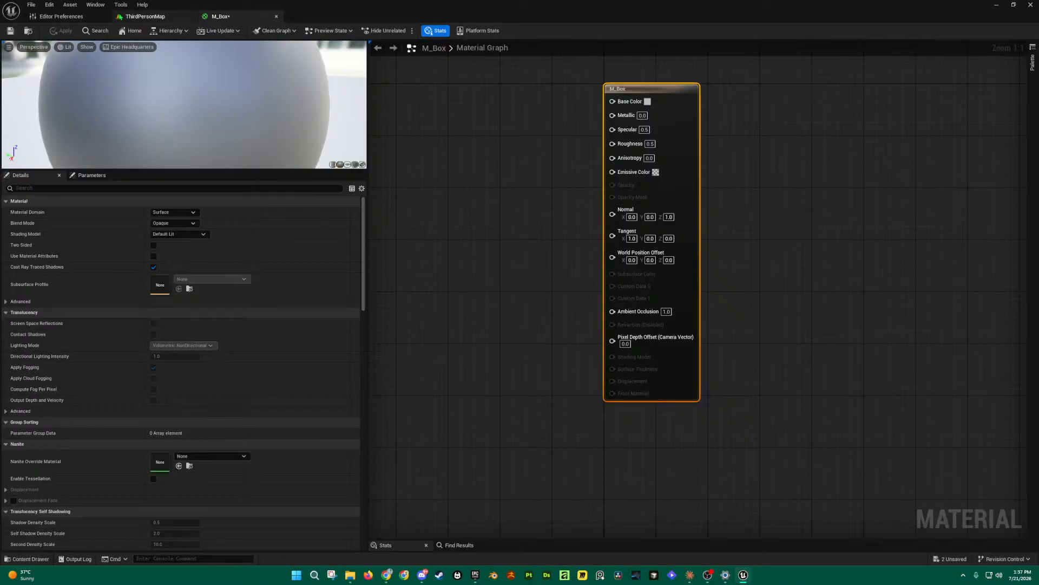
{"action": "left_click", "coordinate": [145, 17]}
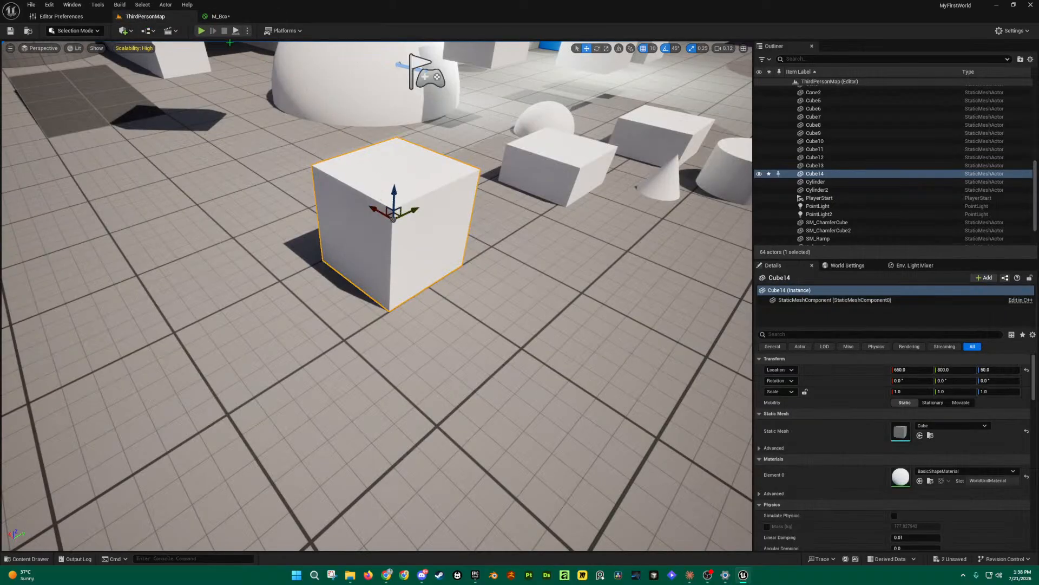
{"action": "left_click", "coordinate": [229, 18]}
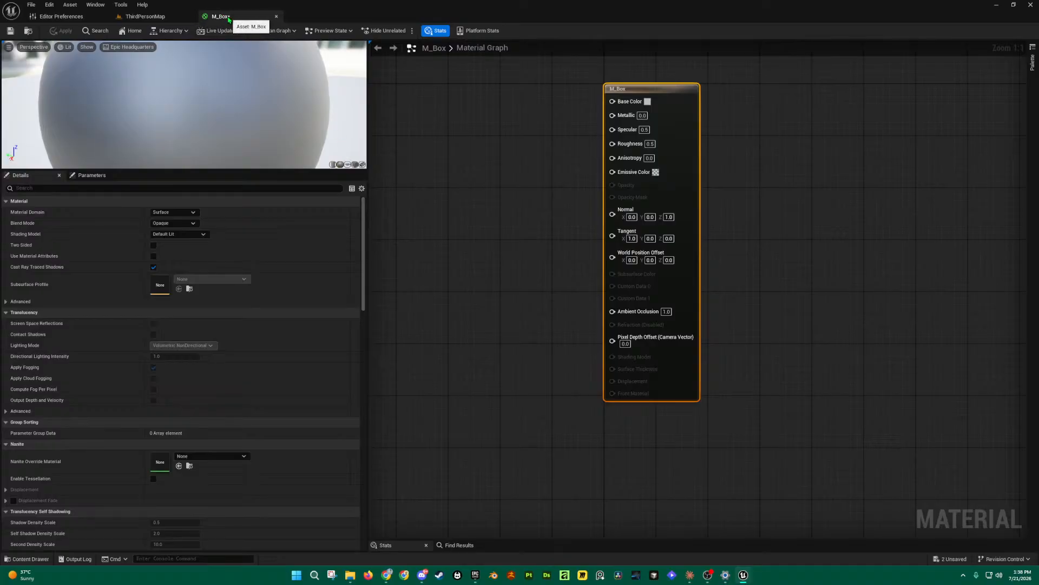
Step: Redock the enlarged M_Box editor as a main-window tab and widen its graph area
{"action": "left_click_drag", "start_coordinate": [233, 17], "coordinate": [369, 145]}
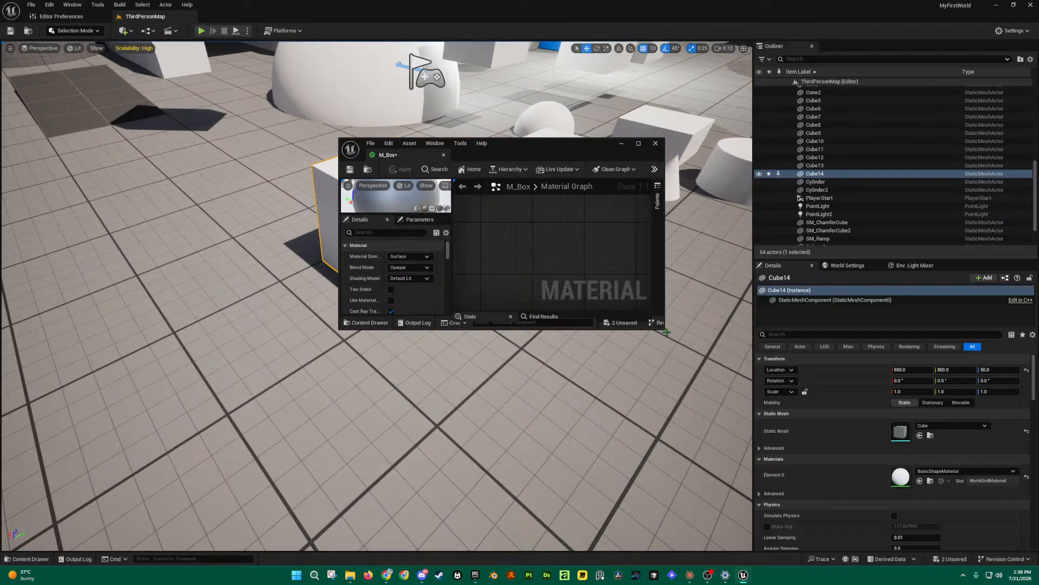
{"action": "left_click_drag", "start_coordinate": [666, 330], "coordinate": [859, 538]}
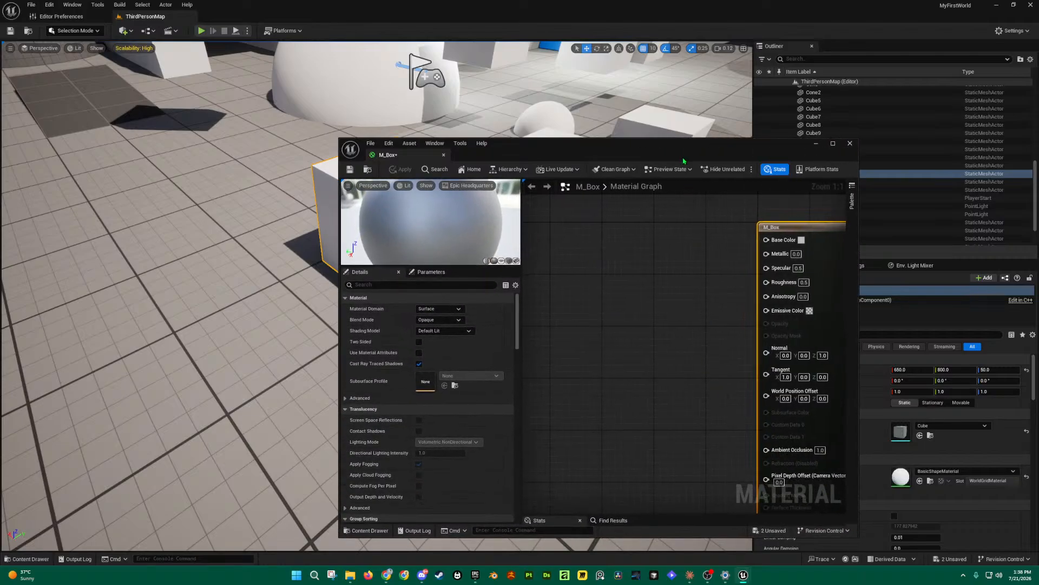
{"action": "left_click_drag", "start_coordinate": [684, 156], "coordinate": [749, 78]}
{"action": "right_click_drag", "start_coordinate": [776, 264], "coordinate": [722, 232]}
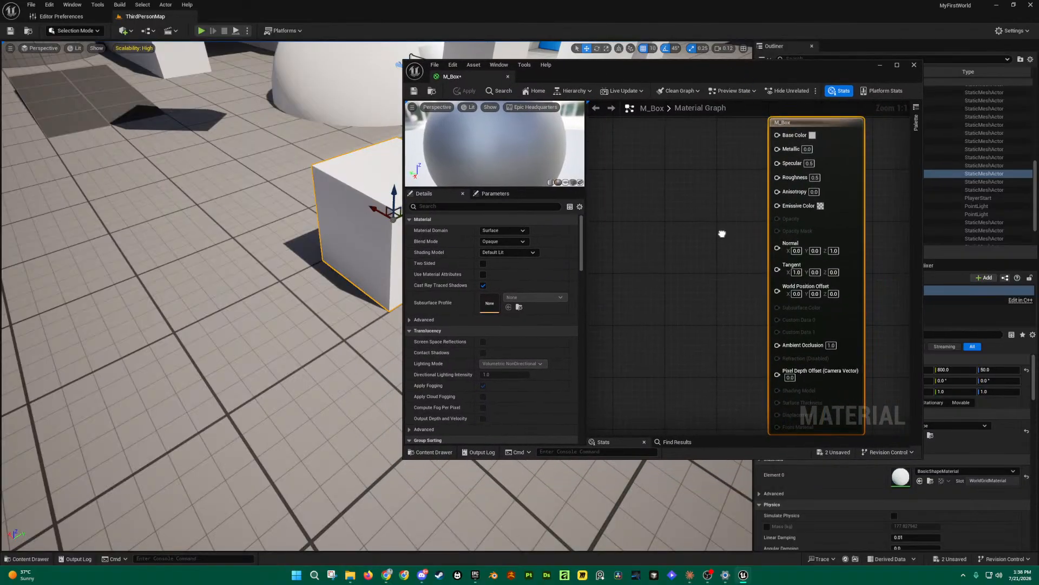
{"action": "left_click_drag", "start_coordinate": [432, 77], "coordinate": [229, 17]}
{"action": "right_click_drag", "start_coordinate": [528, 217], "coordinate": [763, 262]}
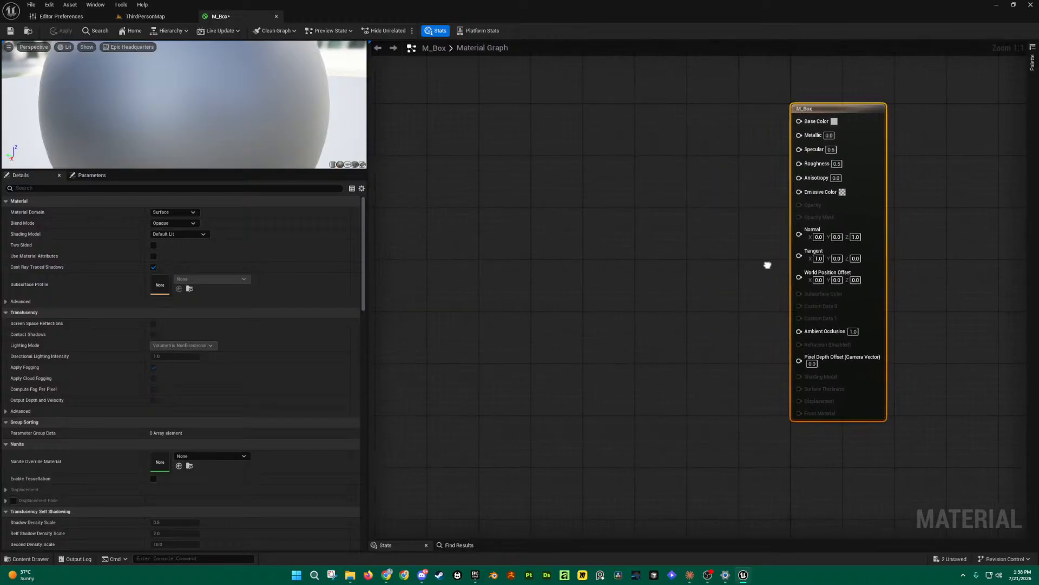
{"action": "left_click_drag", "start_coordinate": [366, 181], "coordinate": [230, 187]}
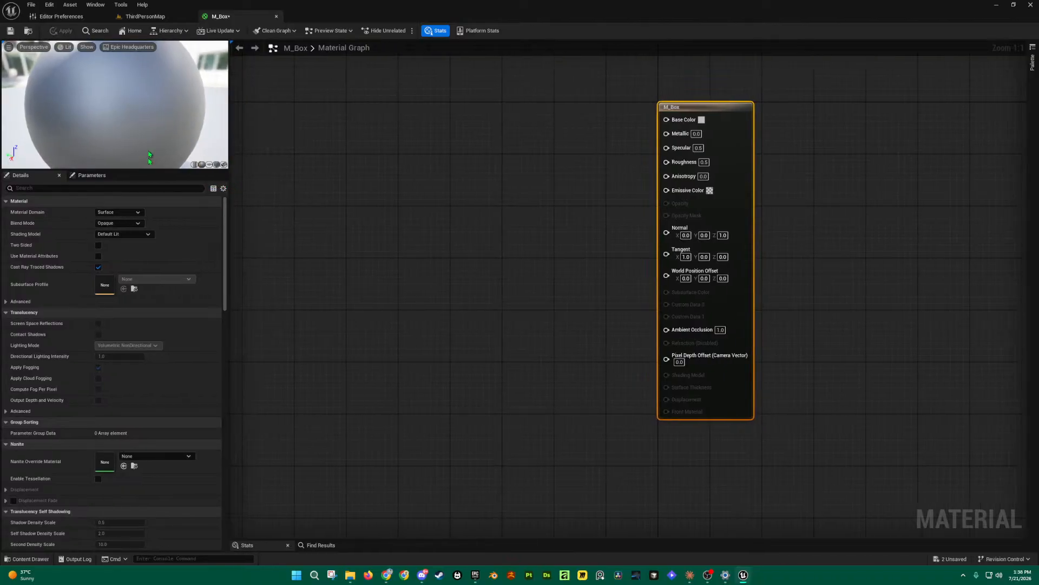
Step: Enlarge the M_Box preview by dragging its splitter down, then orbit around the sphere
{"action": "right_click_drag", "start_coordinate": [500, 224], "coordinate": [602, 244]}
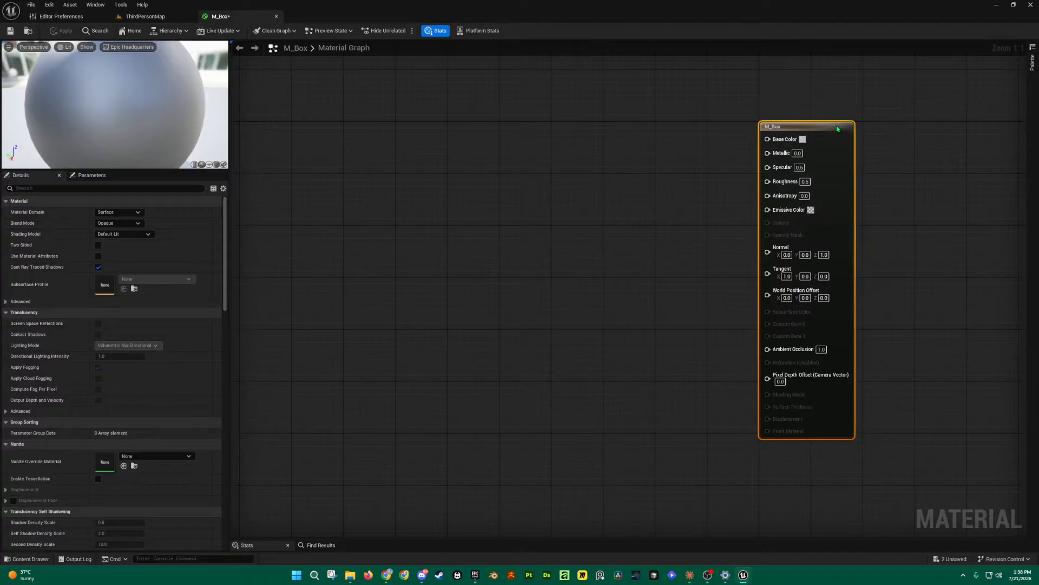
{"action": "left_click_drag", "start_coordinate": [706, 79], "coordinate": [927, 482]}
{"action": "left_click", "coordinate": [926, 466]}
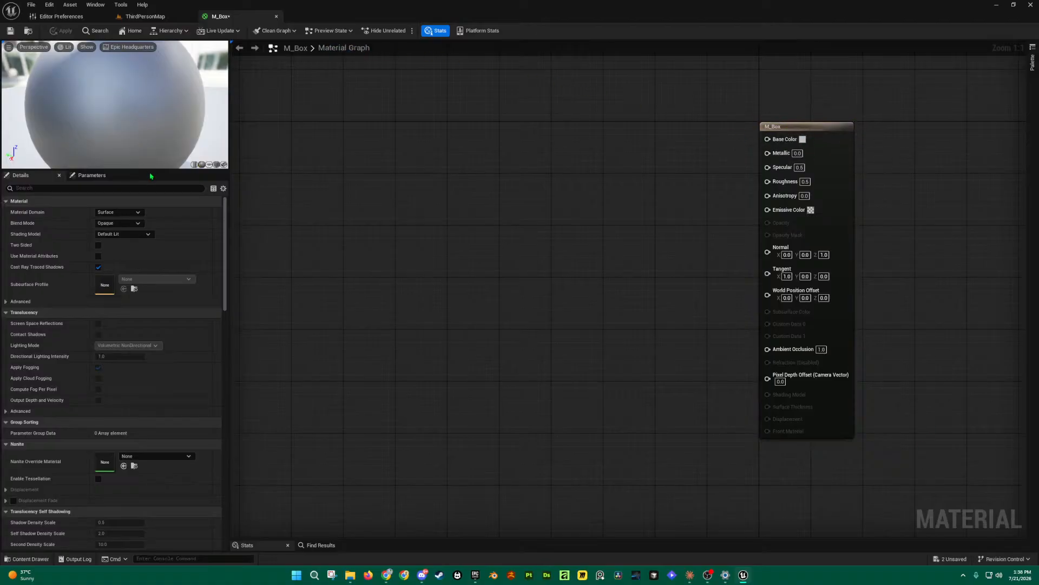
{"action": "left_click_drag", "start_coordinate": [155, 170], "coordinate": [156, 282]}
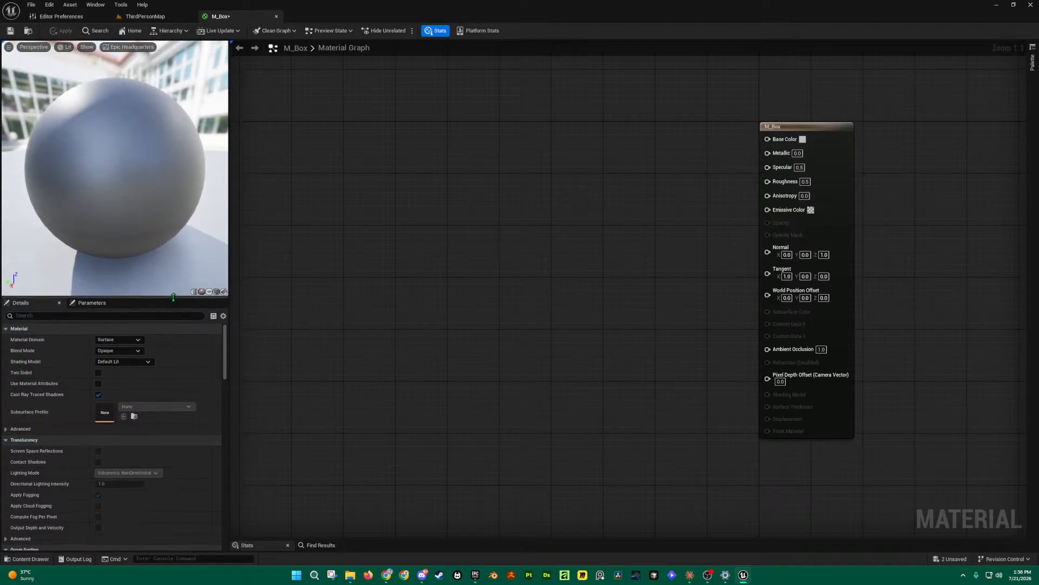
{"action": "left_click_drag", "start_coordinate": [130, 132], "coordinate": [228, 139]}
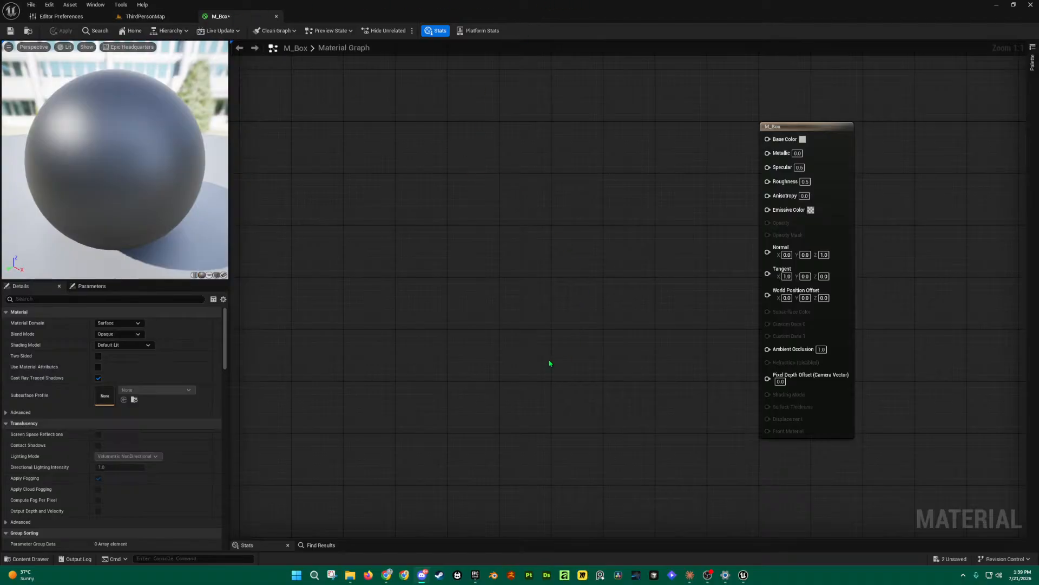
Step: Open the Content Drawer and select the M_Box material in the Materials folder
{"action": "key", "text": "ctrl+space"}
{"action": "mouse_move", "coordinate": [172, 404]}
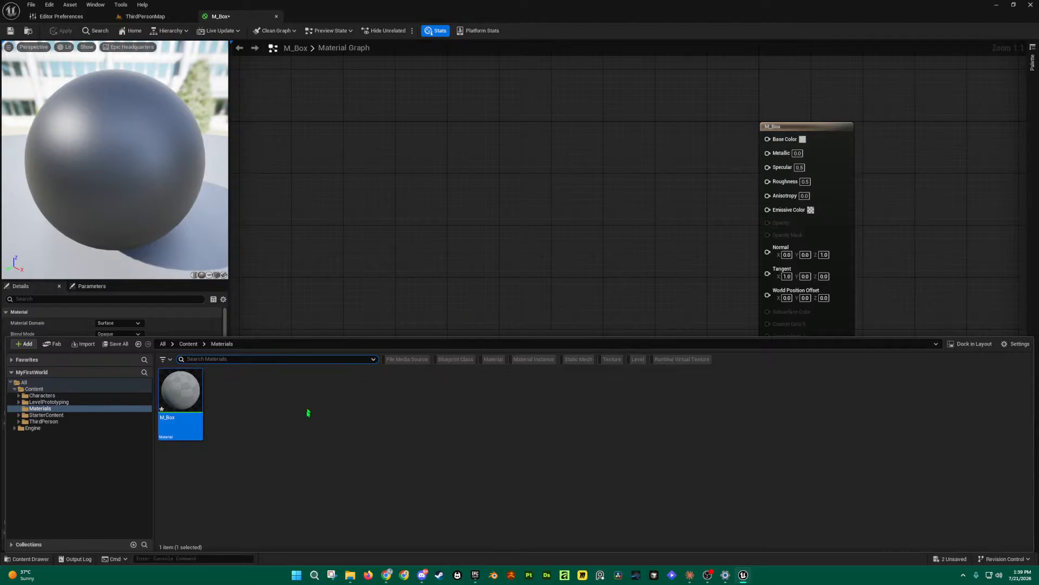
{"action": "right_click", "coordinate": [184, 389]}
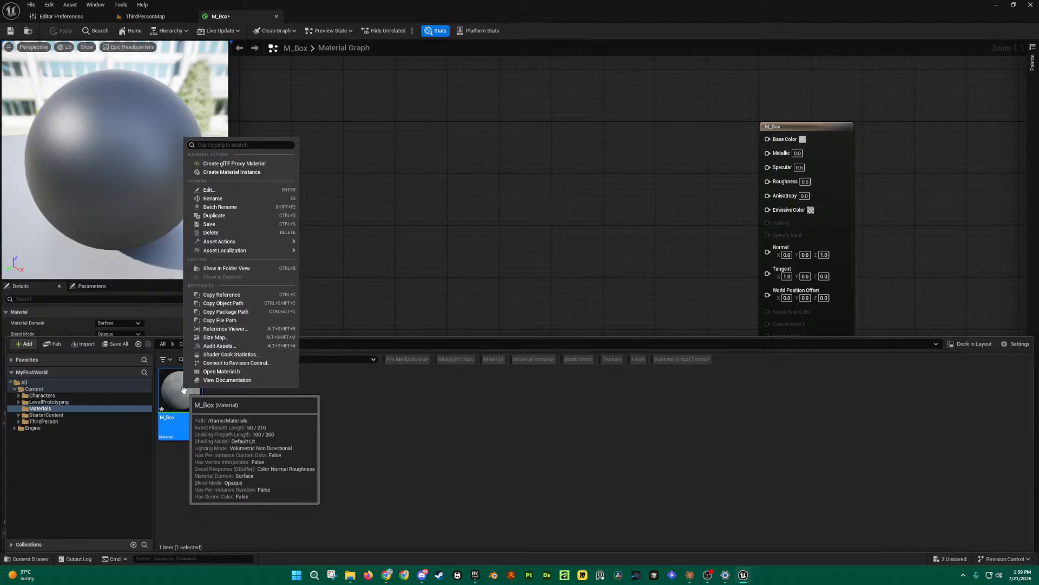
{"action": "left_click", "coordinate": [492, 432]}
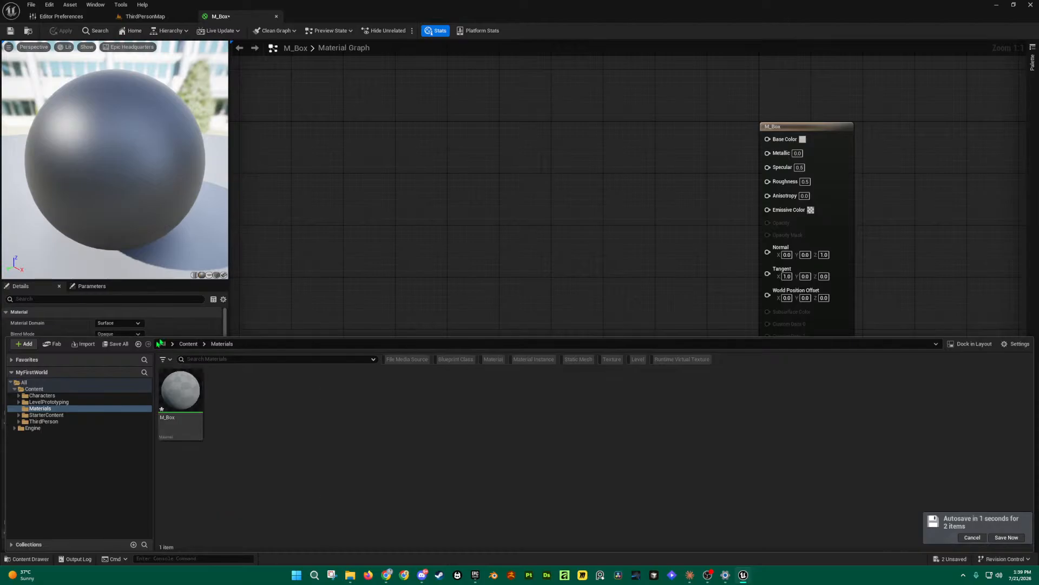
{"action": "left_click", "coordinate": [176, 399]}
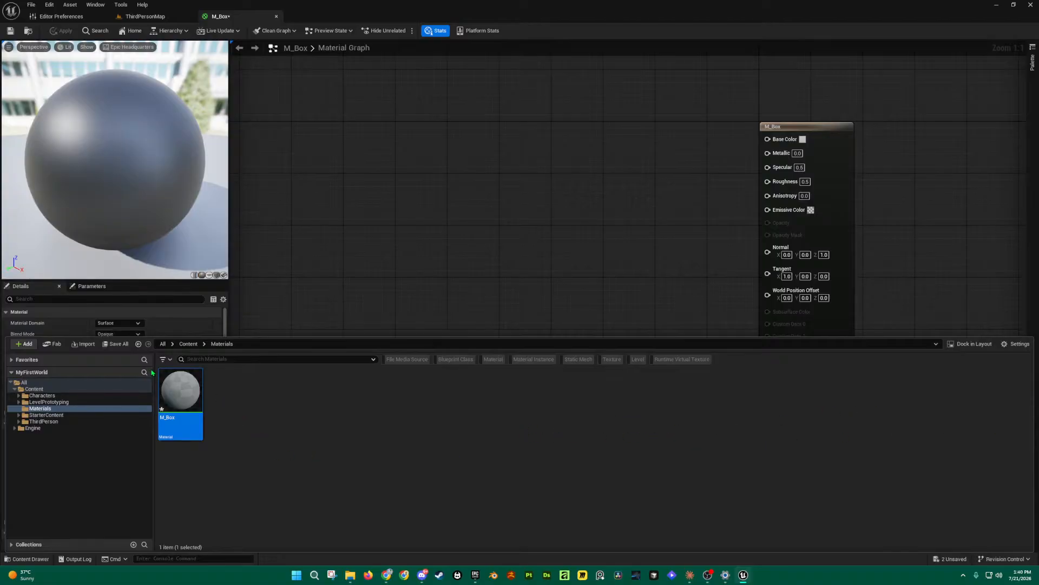
Step: Save All modified assets, including M_Box, confirming with Save Selected
{"action": "left_click", "coordinate": [112, 344]}
{"action": "left_click", "coordinate": [586, 379]}
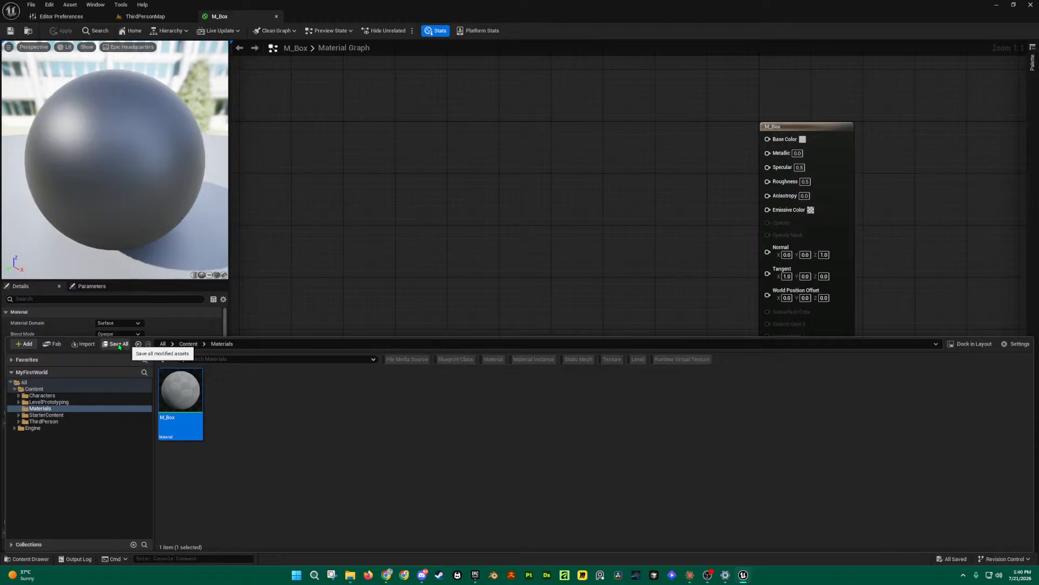
{"action": "key", "text": "ctrl+space"}
{"action": "key", "text": "ctrl+space"}
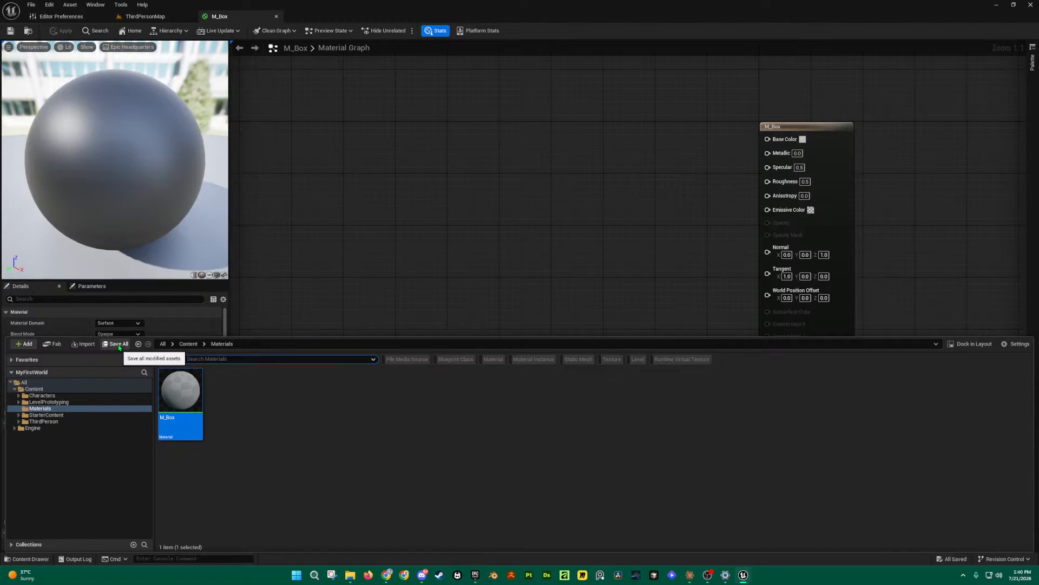
{"action": "mouse_move", "coordinate": [166, 402]}
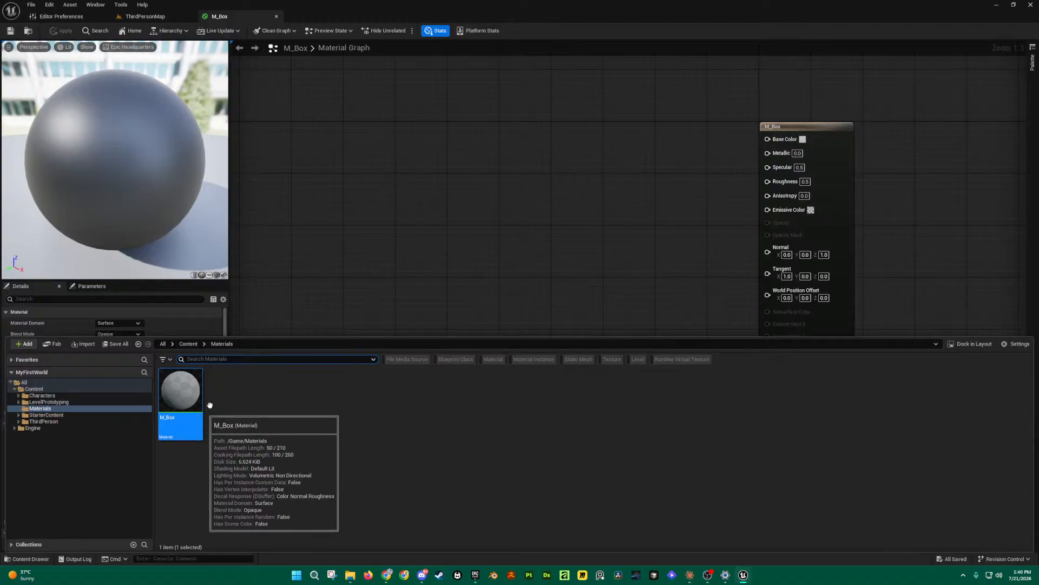
Step: Set the M_Box node's Metallic value to 0.1 to test it on the preview sphere
{"action": "left_click", "coordinate": [798, 154]}
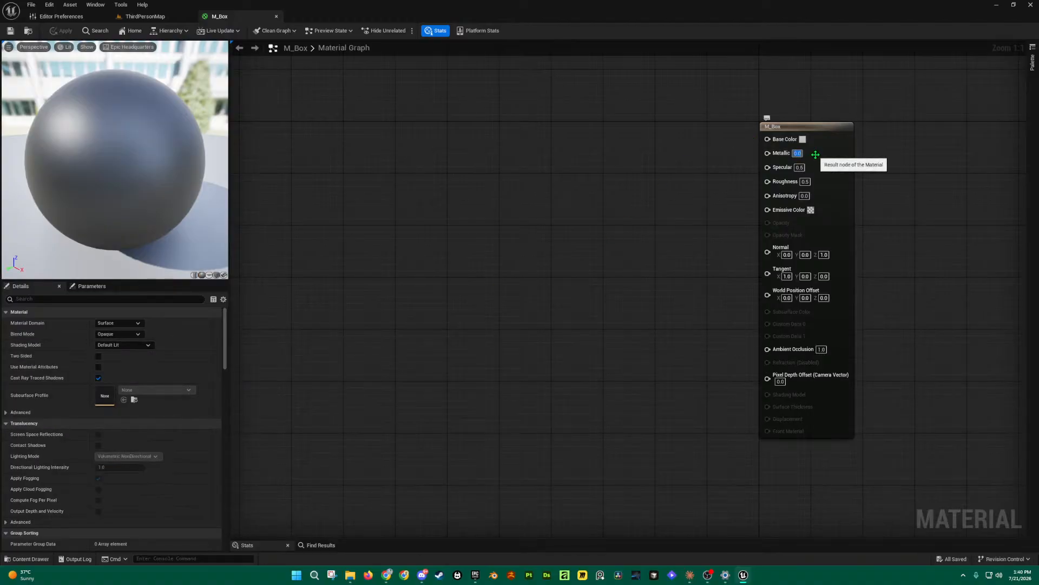
{"action": "type", "text": "0.1"}
{"action": "key", "text": "Return"}
{"action": "left_click", "coordinate": [449, 251]}
{"action": "key", "text": "ctrl+space"}
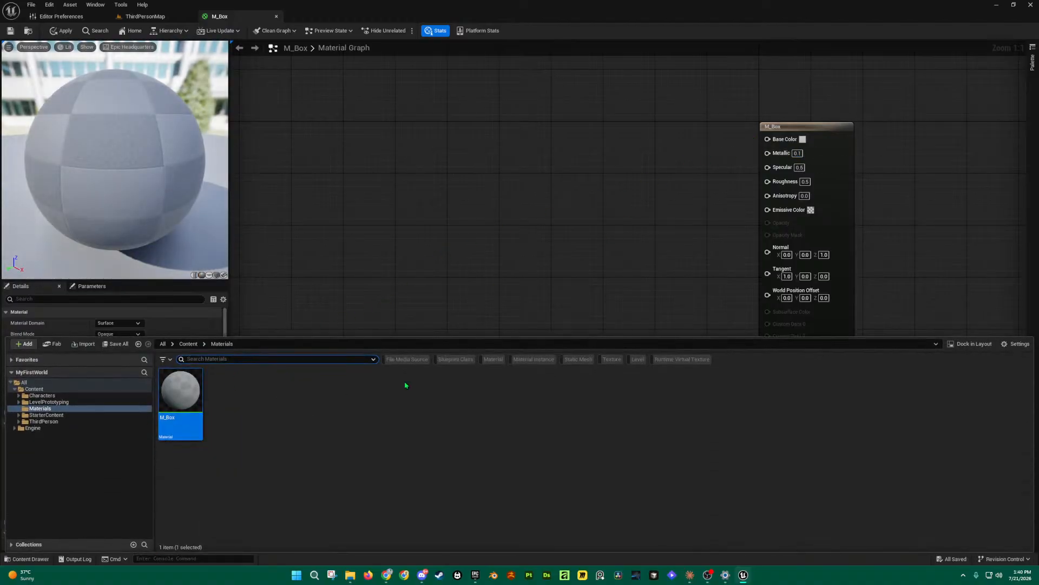
{"action": "key", "text": "ctrl+space"}
{"action": "key", "text": "ctrl+space"}
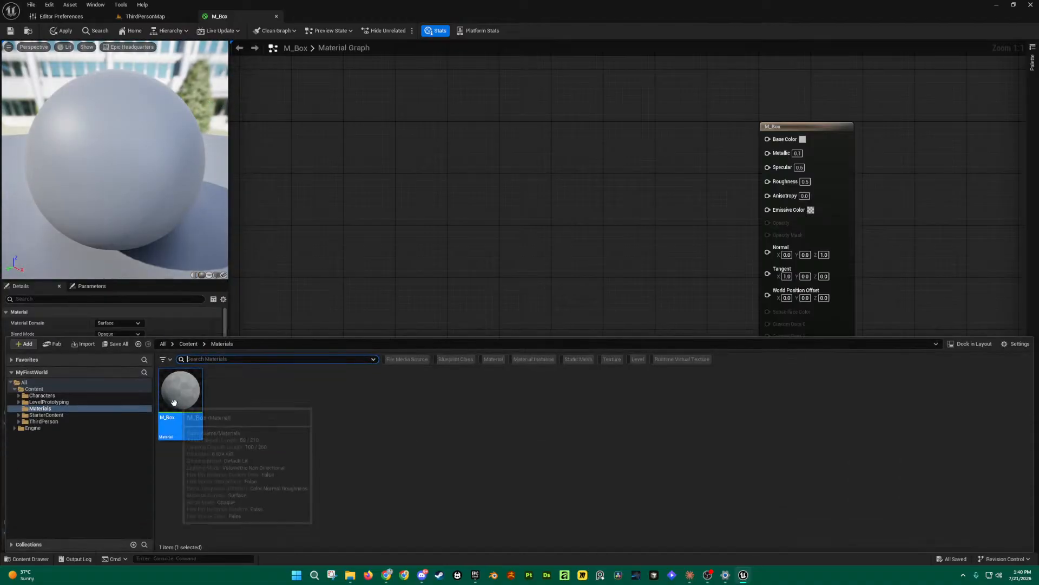
Step: Set Metallic back to 0.0 and bring up the Content Drawer showing M_Box
{"action": "left_click", "coordinate": [796, 154]}
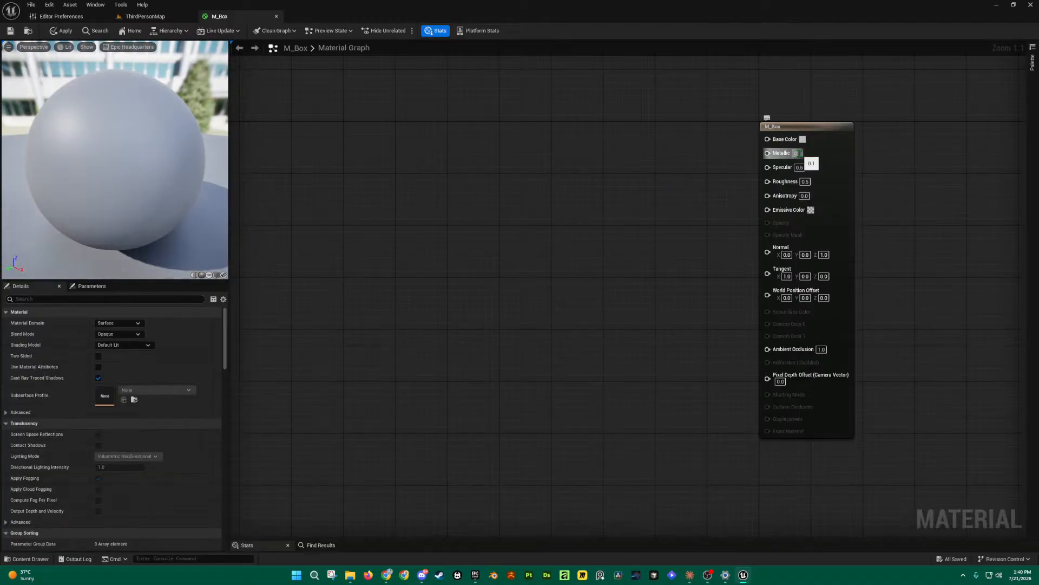
{"action": "type", "text": "0"}
{"action": "left_click", "coordinate": [563, 192]}
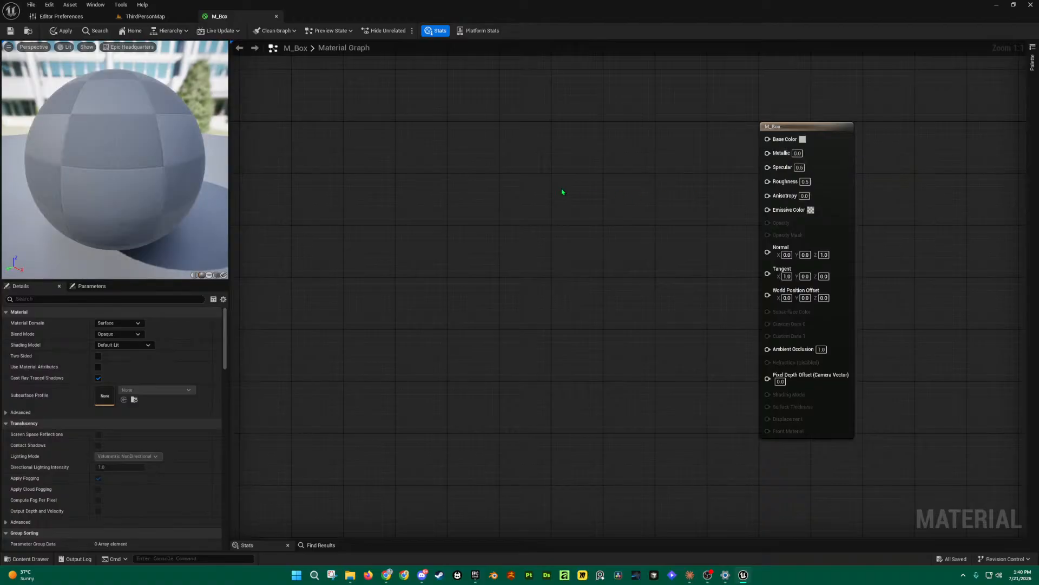
{"action": "key", "text": "ctrl+space"}
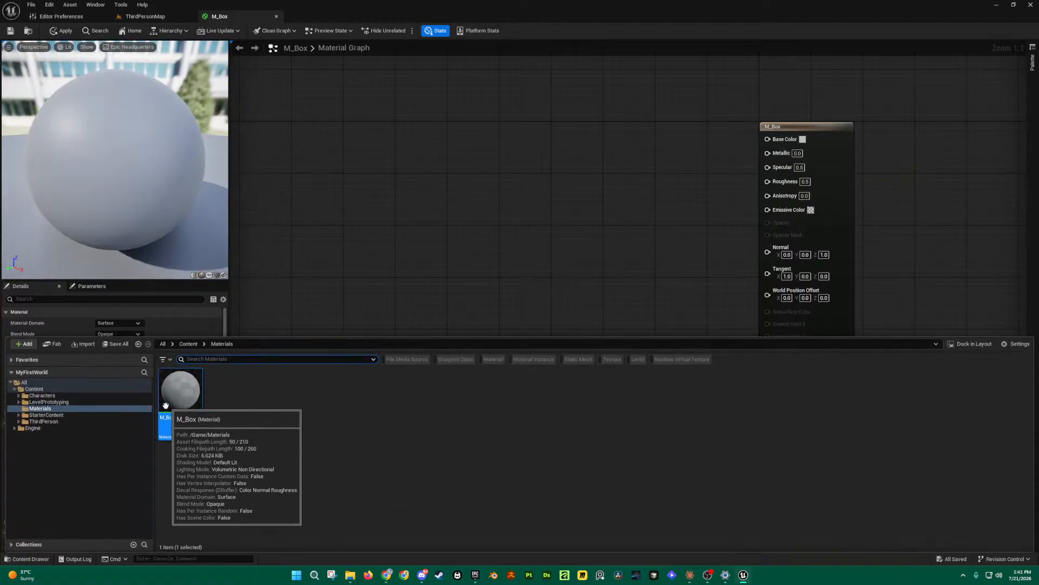
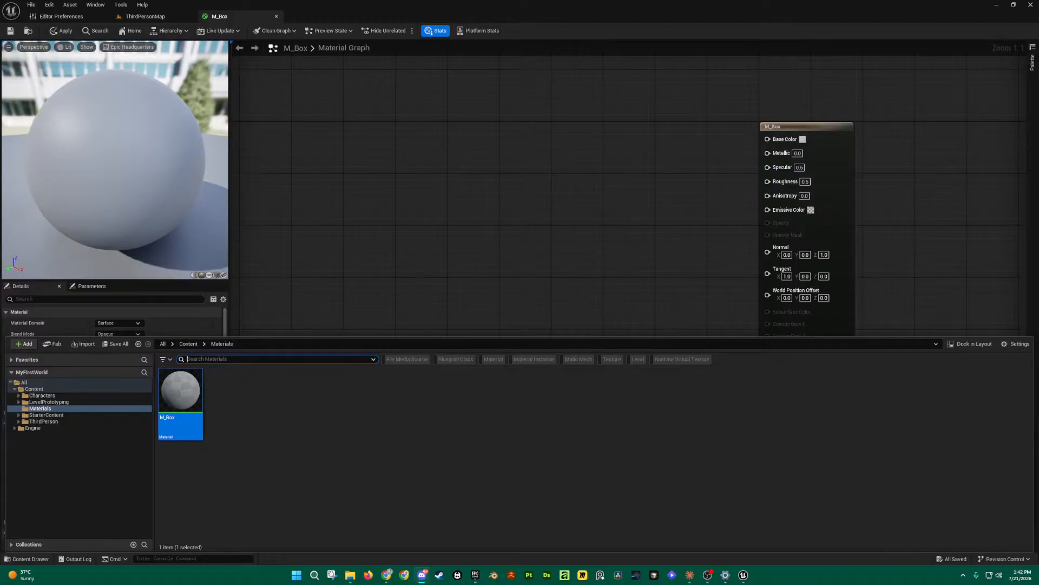
Step: Pan the graph to frame the M_Box result node, nudge it right, and orbit the preview sphere
{"action": "right_click_drag", "start_coordinate": [607, 277], "coordinate": [547, 258]}
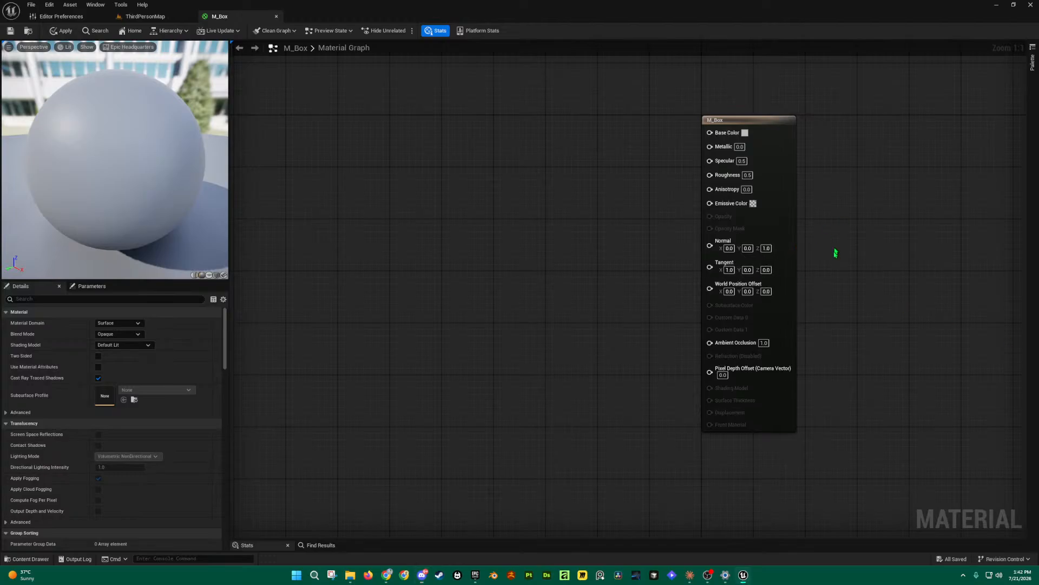
{"action": "right_click_drag", "start_coordinate": [835, 248], "coordinate": [812, 252]}
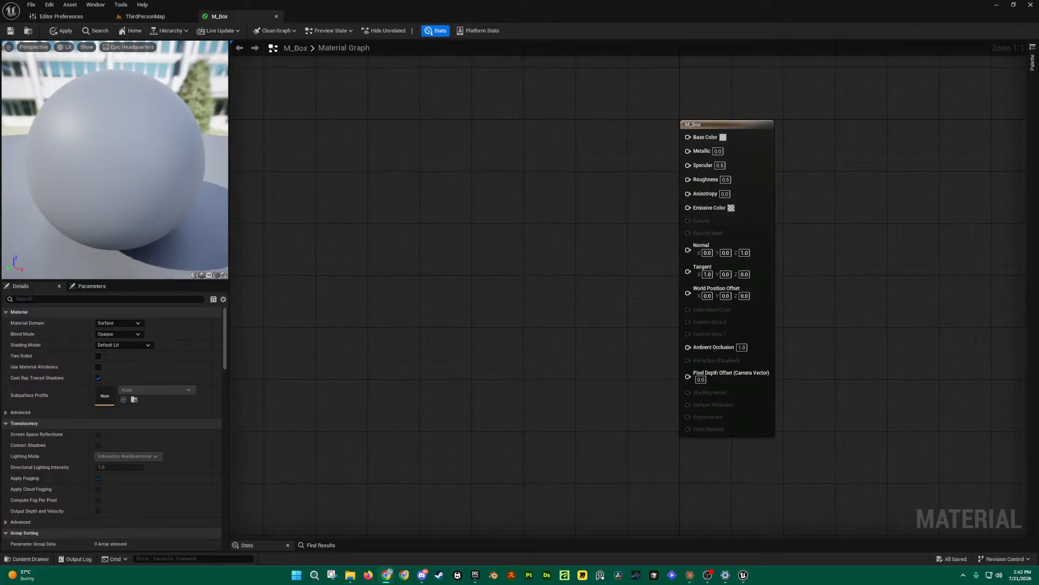
{"action": "right_click_drag", "start_coordinate": [555, 155], "coordinate": [542, 172]}
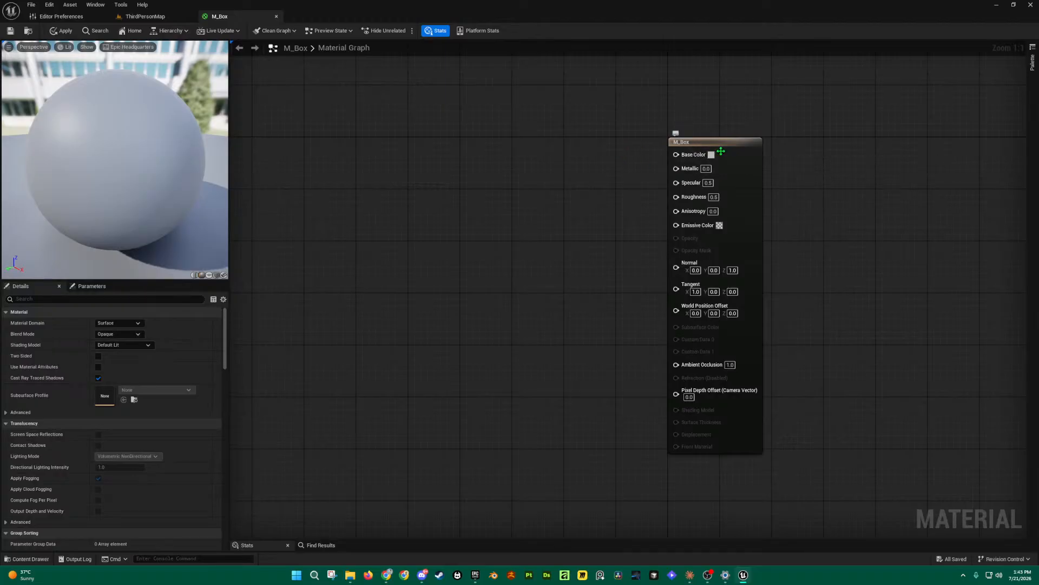
{"action": "mouse_move", "coordinate": [718, 143]}
{"action": "left_mouse_down"}
{"action": "mouse_move", "coordinate": [703, 160]}
{"action": "mouse_move", "coordinate": [736, 153]}
{"action": "mouse_move", "coordinate": [717, 146]}
{"action": "left_mouse_up"}
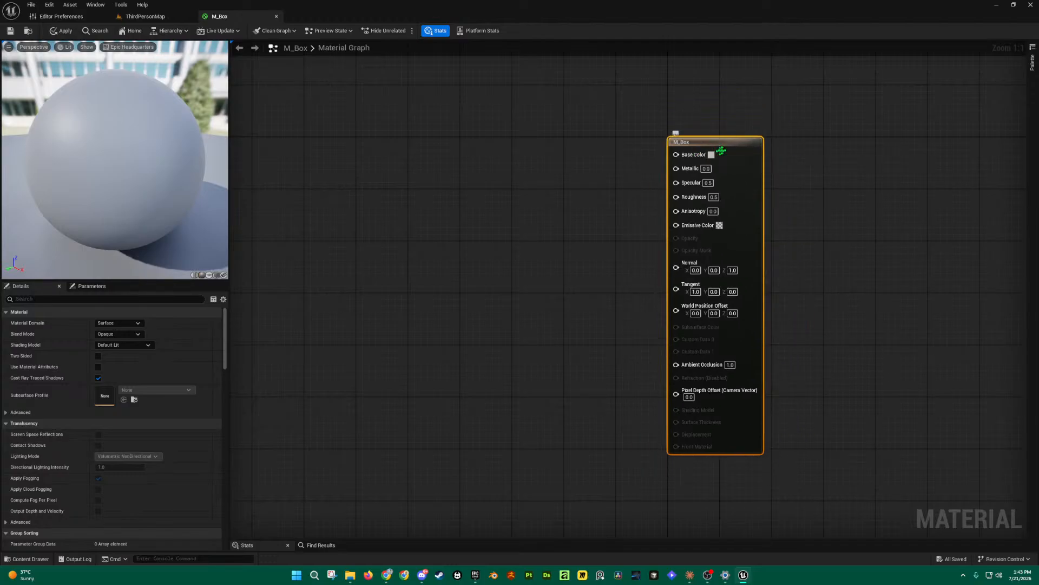
{"action": "left_click_drag", "start_coordinate": [65, 150], "coordinate": [146, 152]}
{"action": "right_click_drag", "start_coordinate": [470, 178], "coordinate": [501, 187]}
{"action": "left_click", "coordinate": [556, 155]}
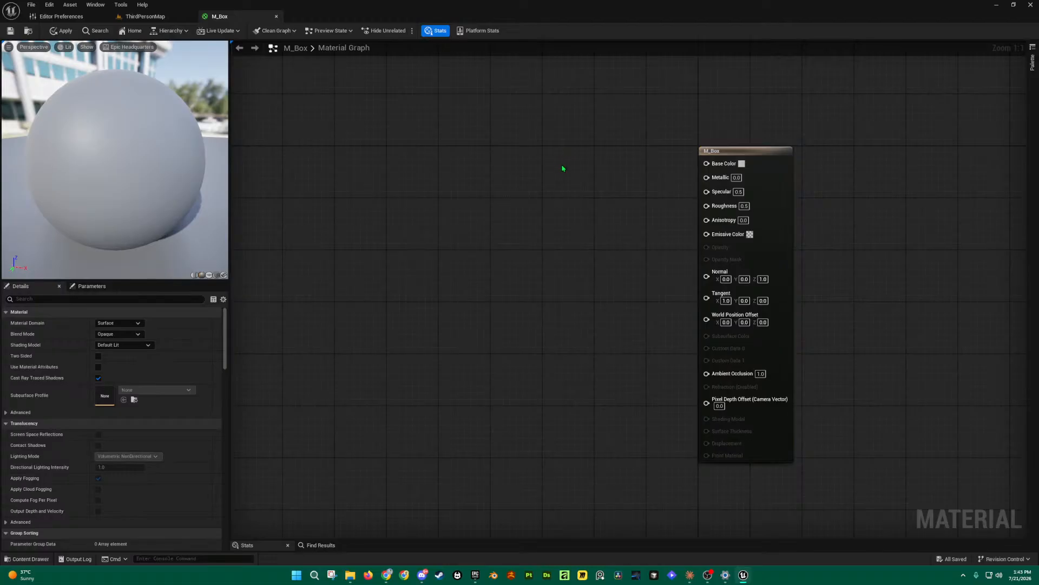
Step: Place a black (0,0,0) Constant3Vector node just left of the M_Box result node
{"action": "right_click", "coordinate": [563, 164]}
{"action": "type", "text": "3"}
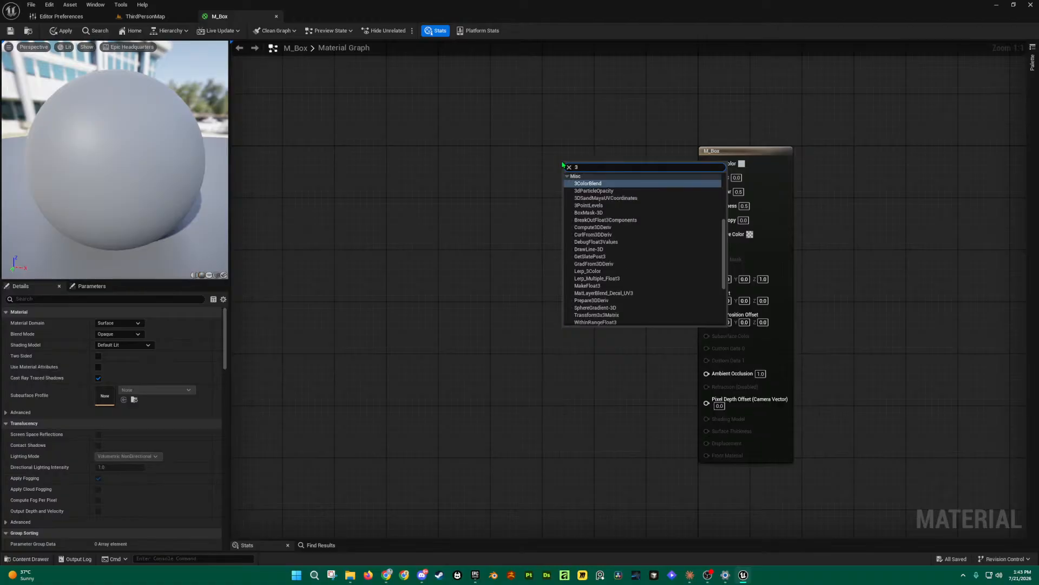
{"action": "left_click", "coordinate": [531, 164]}
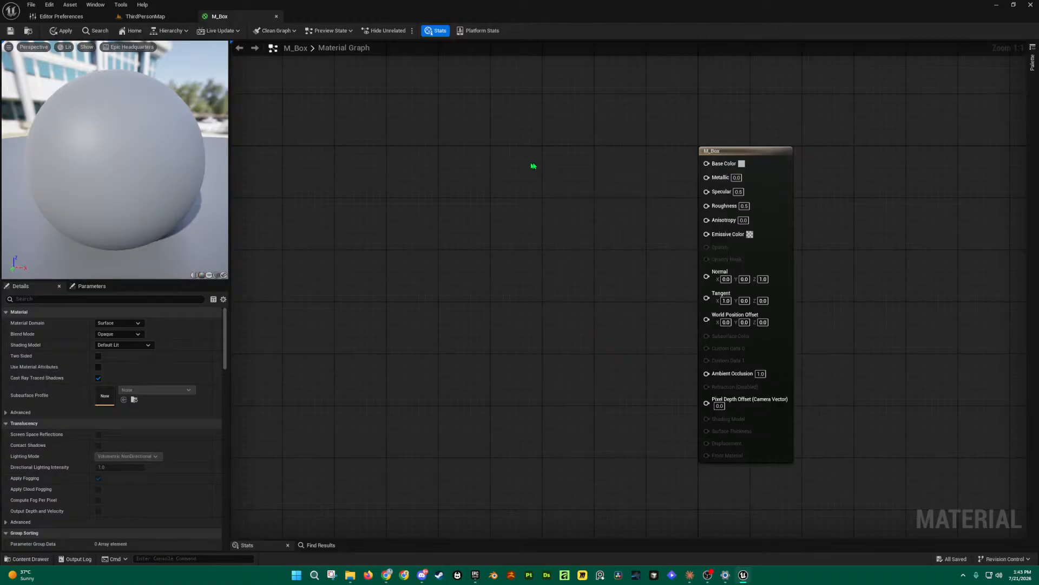
{"action": "right_click", "coordinate": [568, 170]}
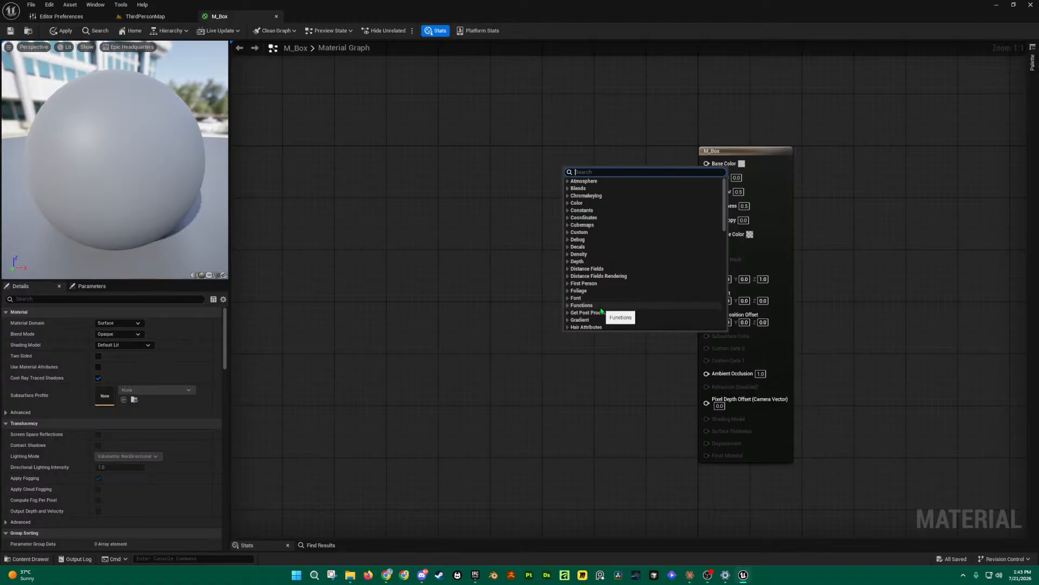
{"action": "left_click", "coordinate": [510, 183]}
{"action": "right_click", "coordinate": [552, 172]}
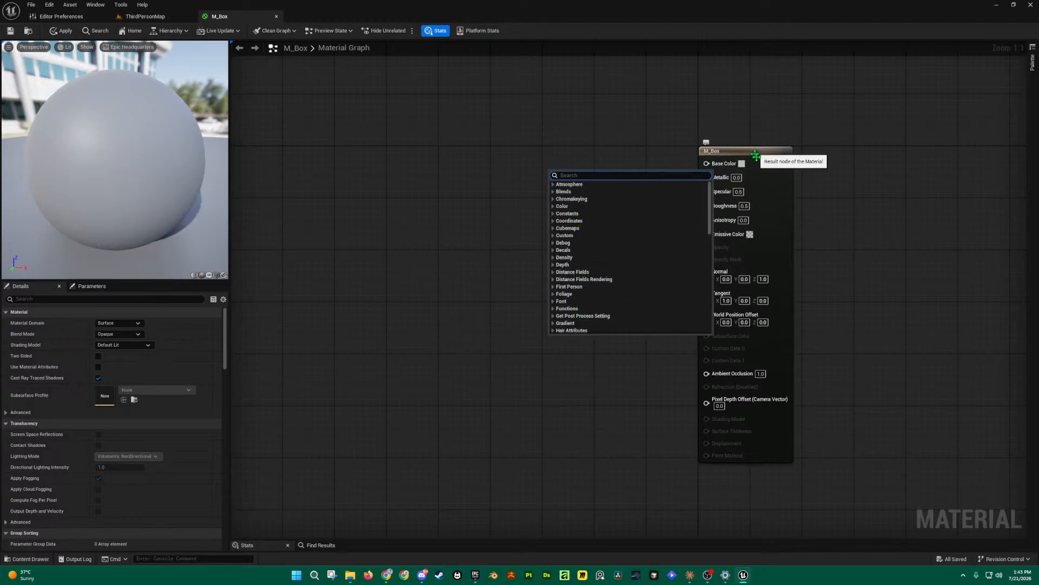
{"action": "left_click", "coordinate": [556, 164]}
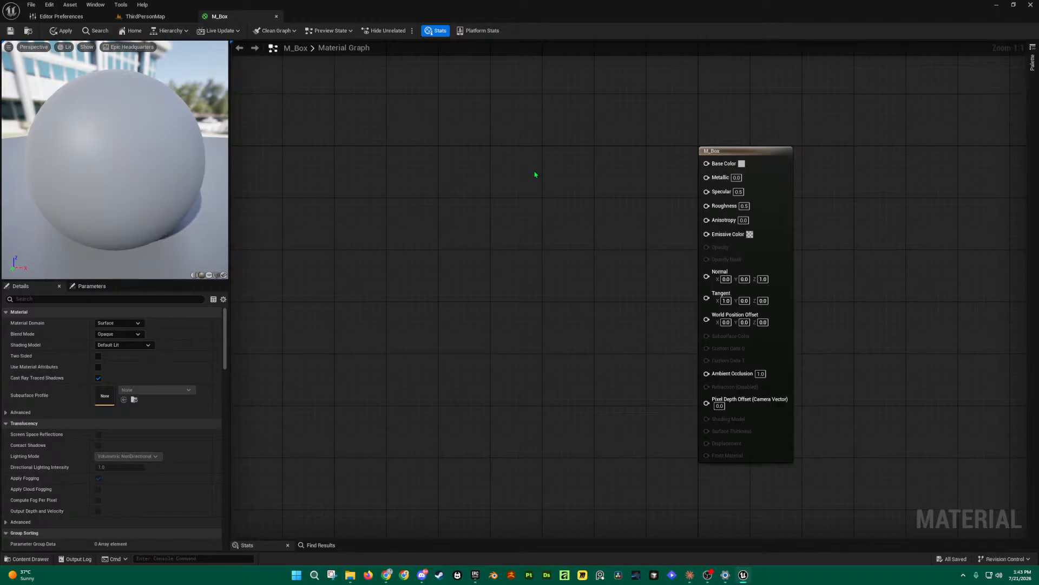
{"action": "left_click", "coordinate": [535, 174]}
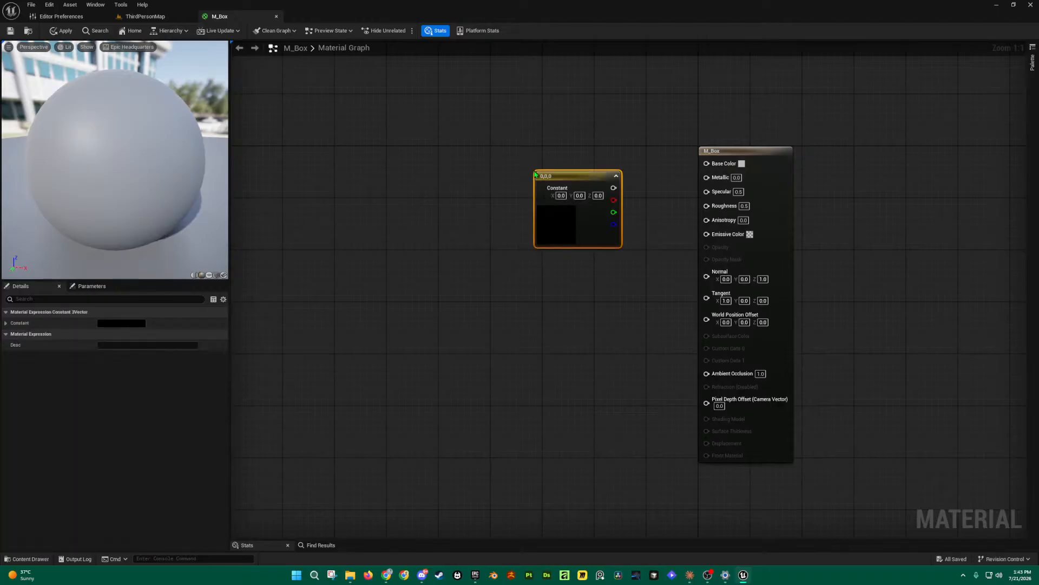
Step: Reposition the constant node and discard a duplicated copy of it
{"action": "mouse_move", "coordinate": [569, 176]}
{"action": "left_mouse_down"}
{"action": "mouse_move", "coordinate": [557, 158]}
{"action": "mouse_move", "coordinate": [573, 159]}
{"action": "left_mouse_up"}
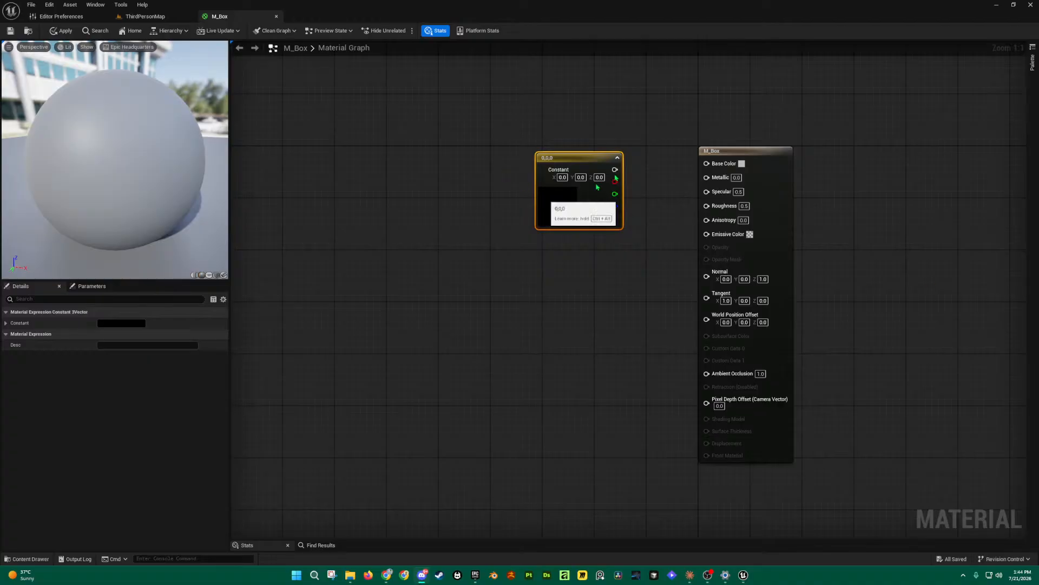
{"action": "left_click_drag", "start_coordinate": [595, 163], "coordinate": [582, 159]}
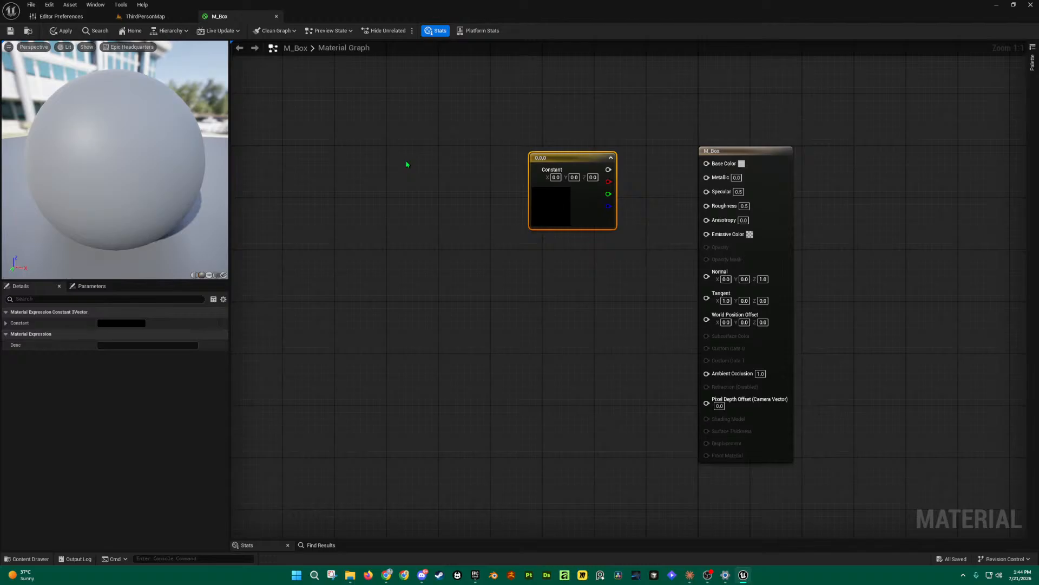
{"action": "key", "text": "ctrl+d"}
{"action": "mouse_move", "coordinate": [456, 164]}
{"action": "left_mouse_down"}
{"action": "mouse_move", "coordinate": [456, 142]}
{"action": "mouse_move", "coordinate": [416, 211]}
{"action": "mouse_move", "coordinate": [434, 117]}
{"action": "mouse_move", "coordinate": [467, 202]}
{"action": "mouse_move", "coordinate": [438, 119]}
{"action": "mouse_move", "coordinate": [473, 117]}
{"action": "mouse_move", "coordinate": [428, 181]}
{"action": "mouse_move", "coordinate": [414, 141]}
{"action": "mouse_move", "coordinate": [471, 171]}
{"action": "mouse_move", "coordinate": [452, 170]}
{"action": "left_mouse_up"}
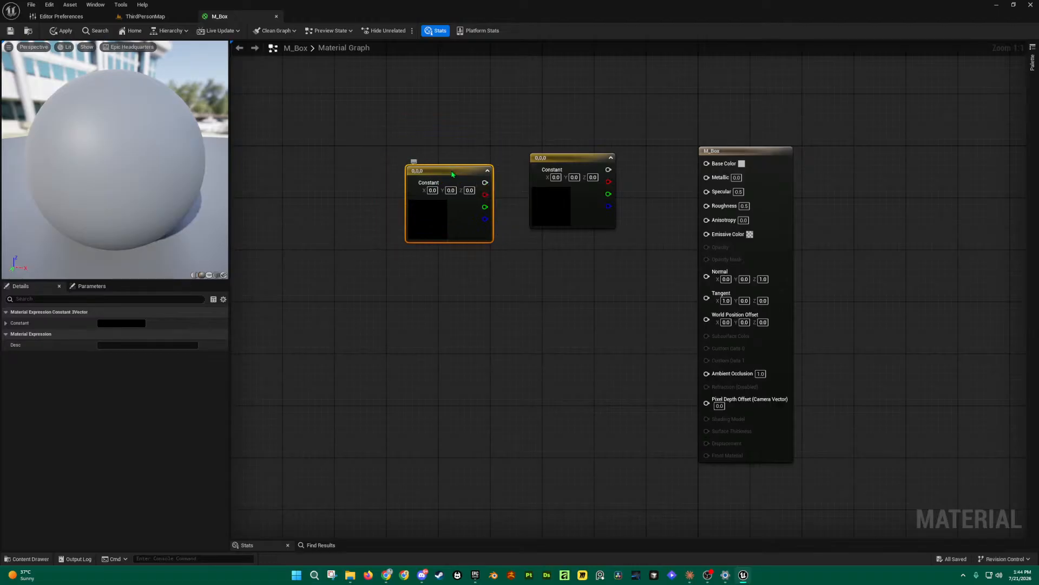
{"action": "key", "text": "Delete"}
Step: Wire the black constant's output into Base Color, turning the preview sphere black
{"action": "left_click", "coordinate": [590, 160]}
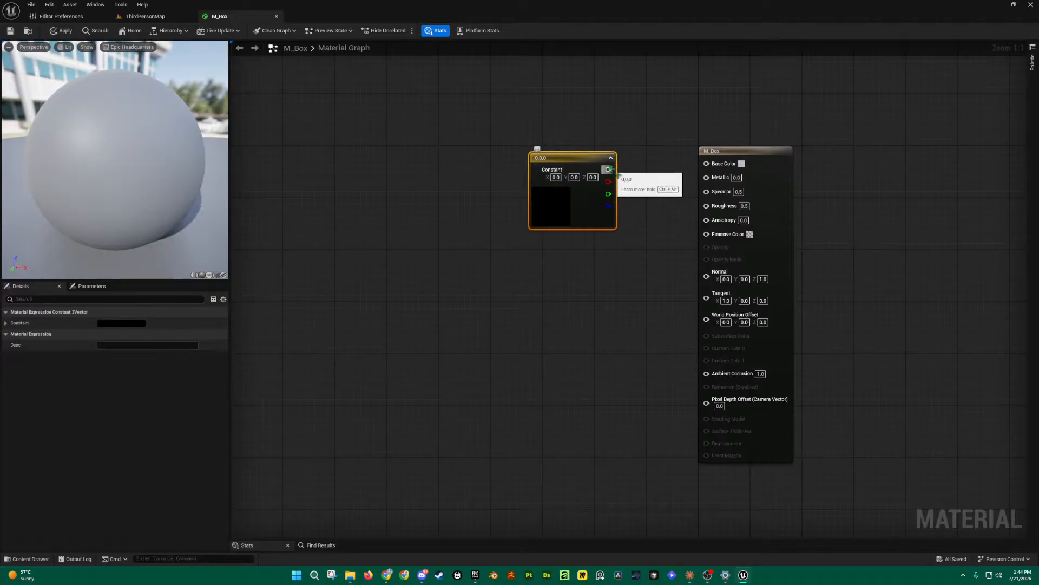
{"action": "left_click_drag", "start_coordinate": [608, 169], "coordinate": [651, 173]}
{"action": "left_click", "coordinate": [607, 143]}
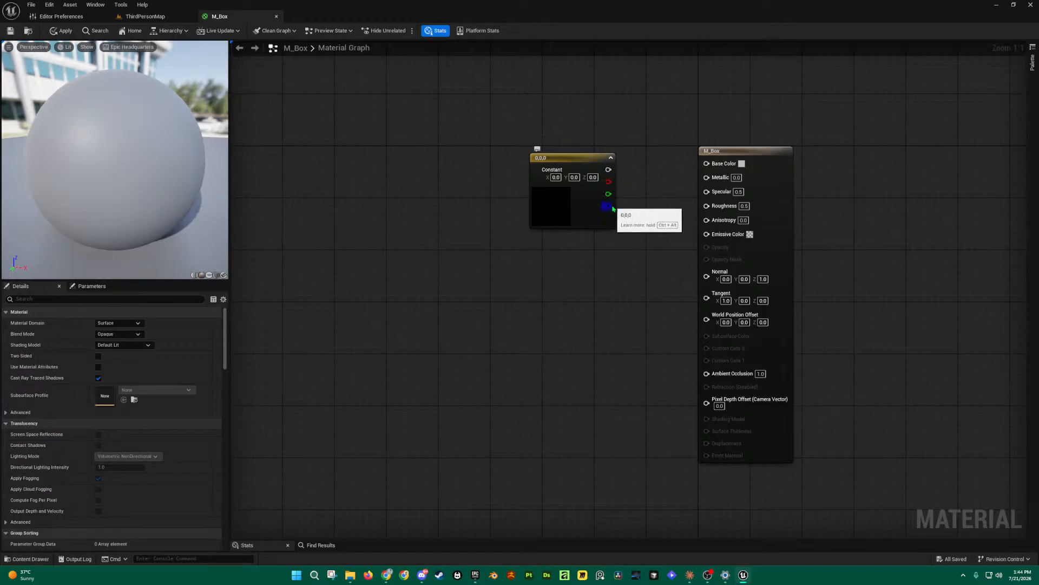
{"action": "left_click_drag", "start_coordinate": [608, 170], "coordinate": [707, 164]}
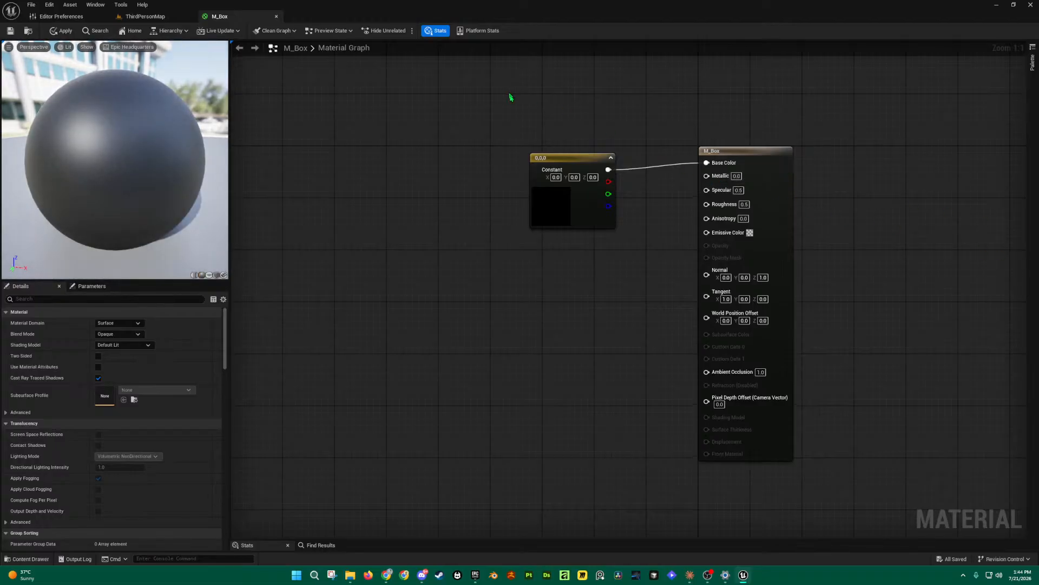
Step: Move the black constant node a little left and up, then deselect it
{"action": "left_click_drag", "start_coordinate": [563, 157], "coordinate": [538, 150]}
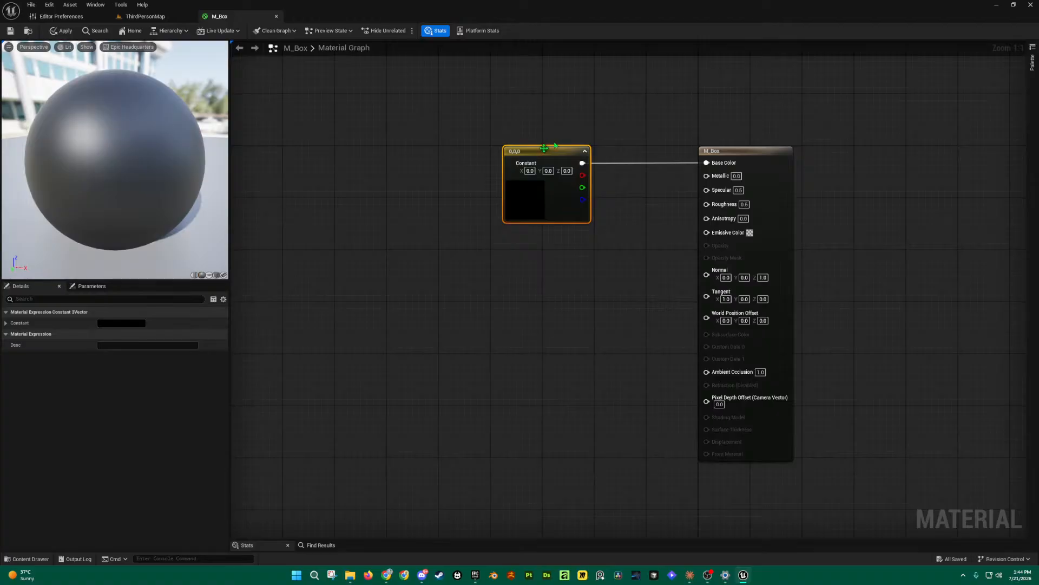
{"action": "left_click", "coordinate": [540, 135]}
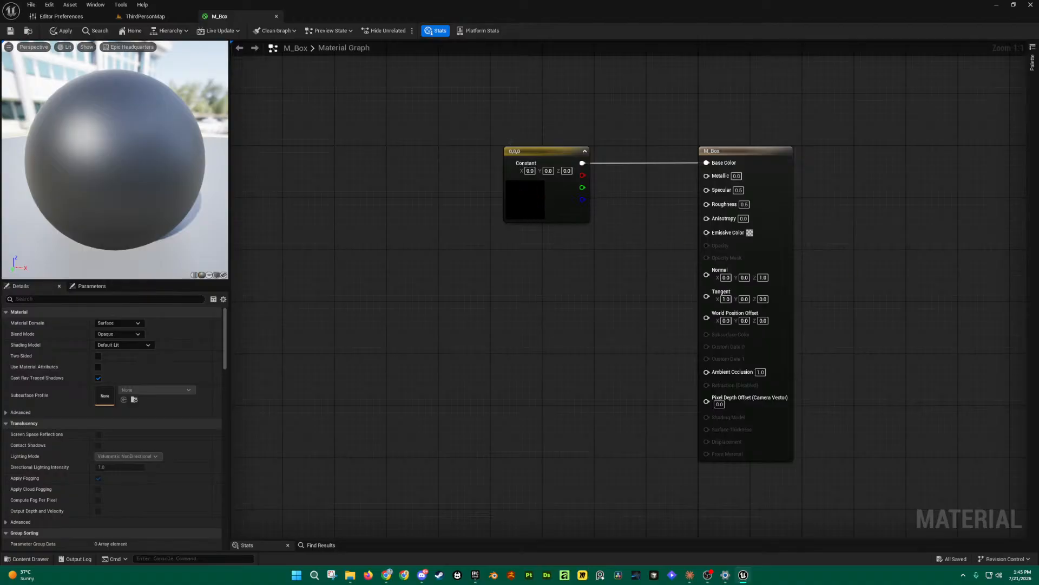
{"action": "left_click", "coordinate": [95, 5]}
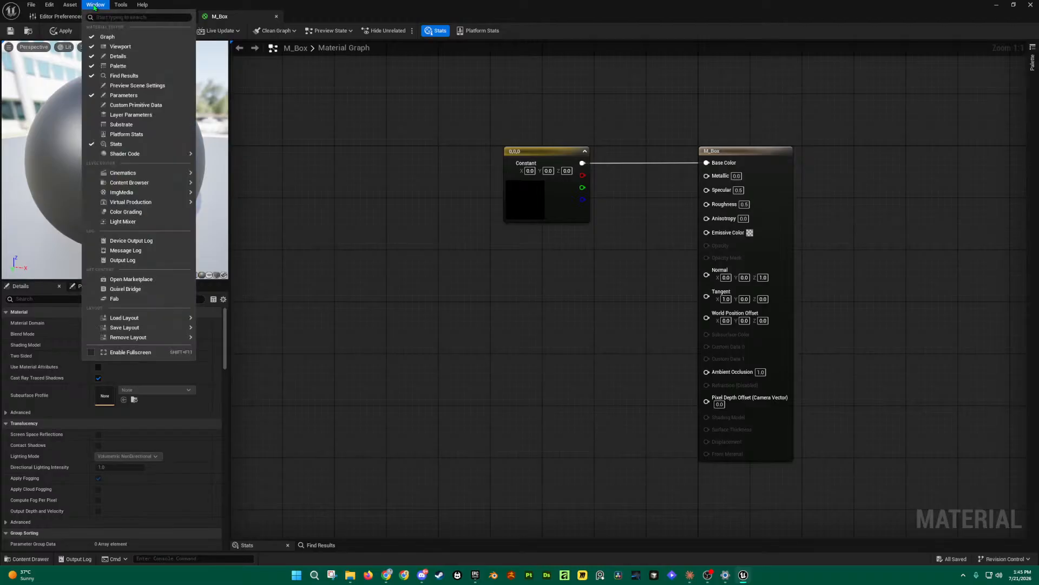
{"action": "mouse_move", "coordinate": [121, 320]}
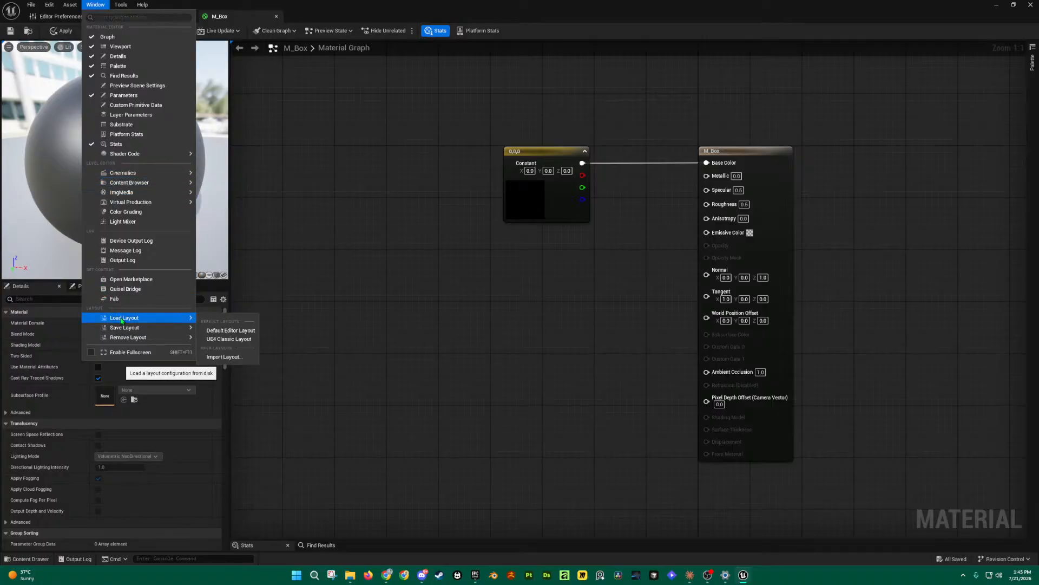
{"action": "left_click", "coordinate": [240, 335]}
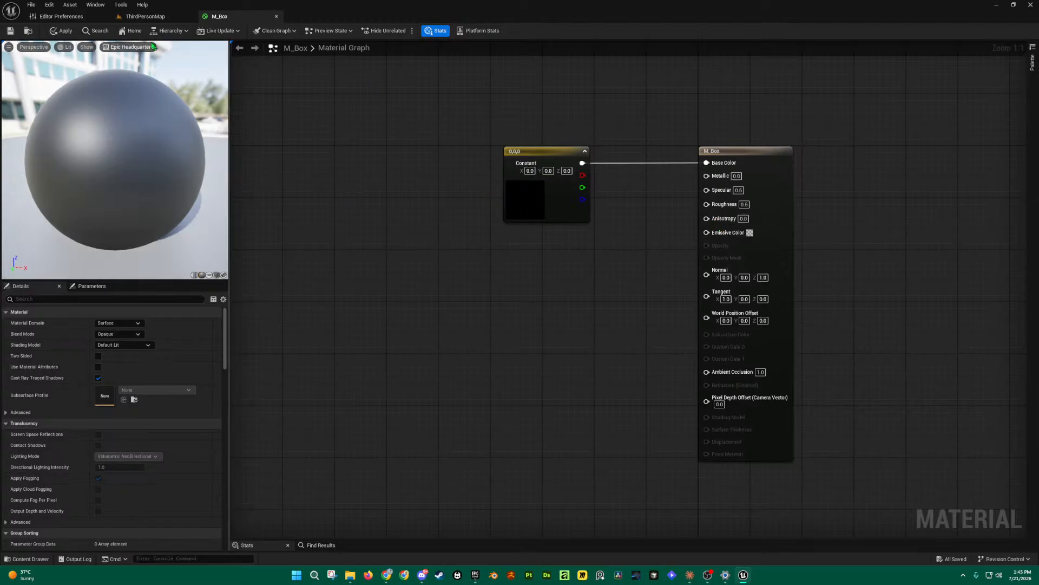
{"action": "left_click", "coordinate": [94, 5]}
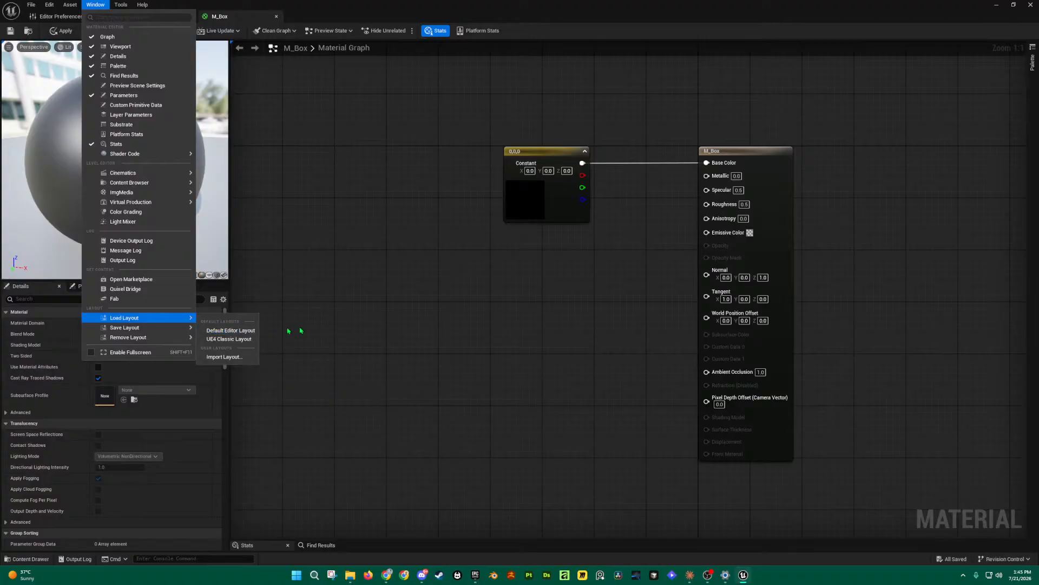
{"action": "left_click", "coordinate": [573, 320]}
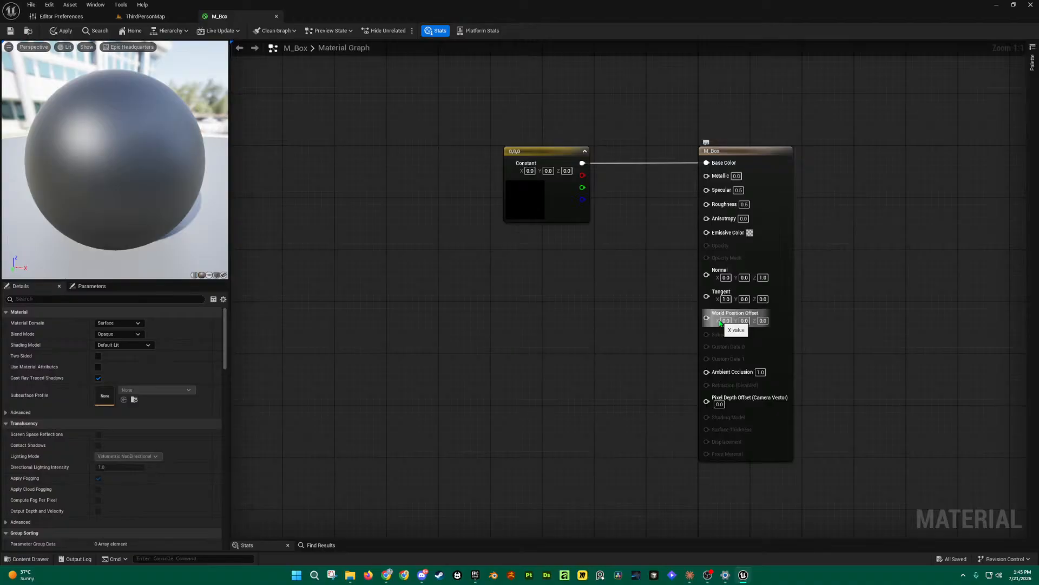
{"action": "left_click", "coordinate": [555, 151]}
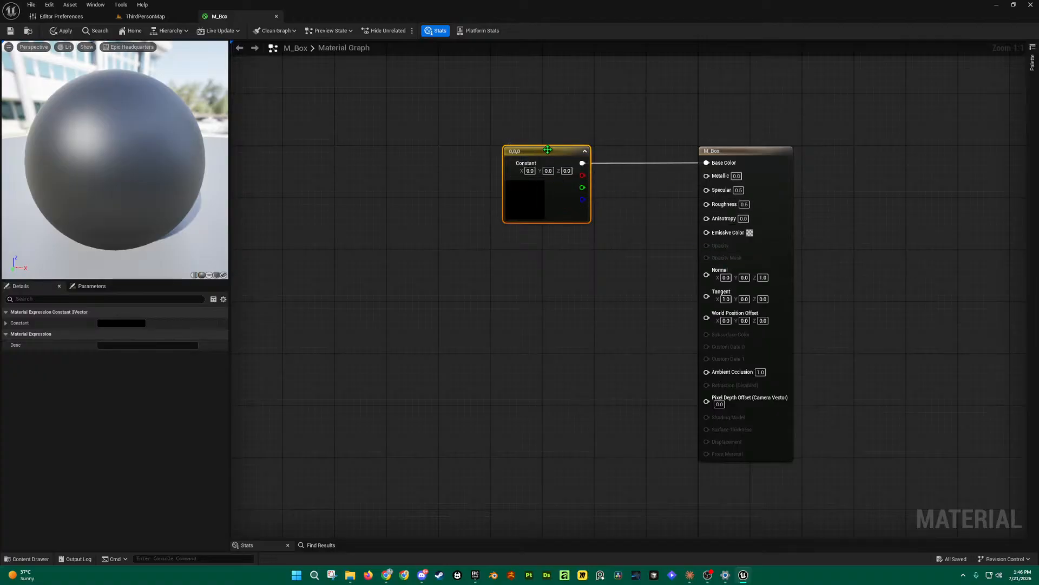
Step: Rewire the black constant into Base Color and place a second Constant3Vector node below it
{"action": "double_click", "coordinate": [533, 194]}
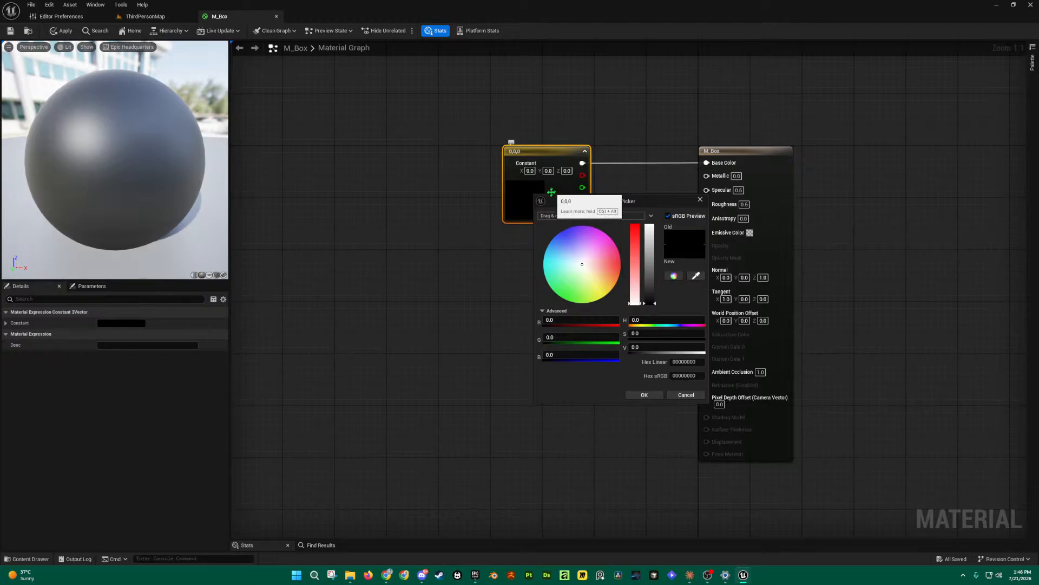
{"action": "left_click", "coordinate": [482, 238]}
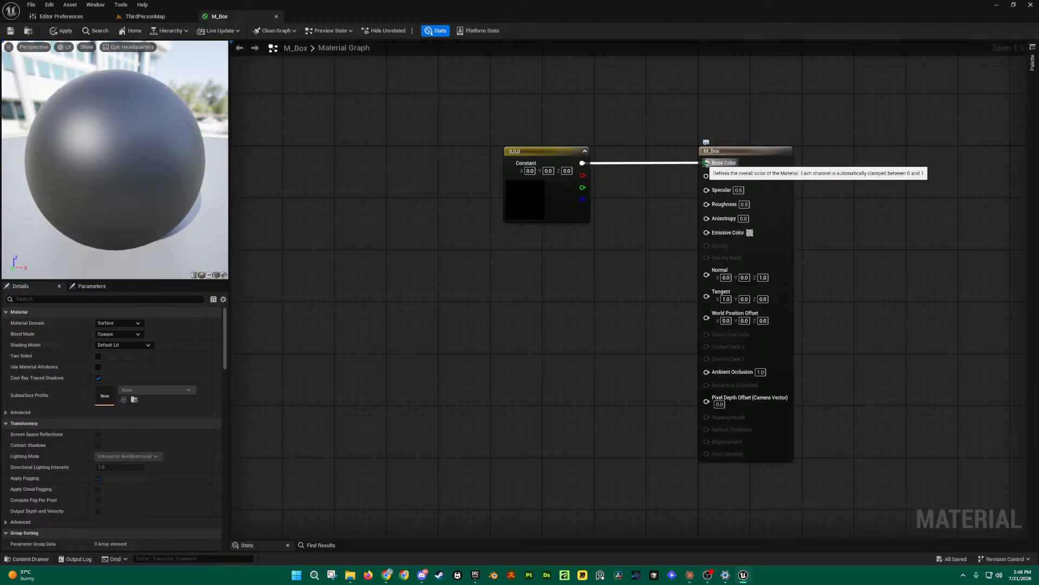
{"action": "left_click", "coordinate": [706, 162], "text": "alt"}
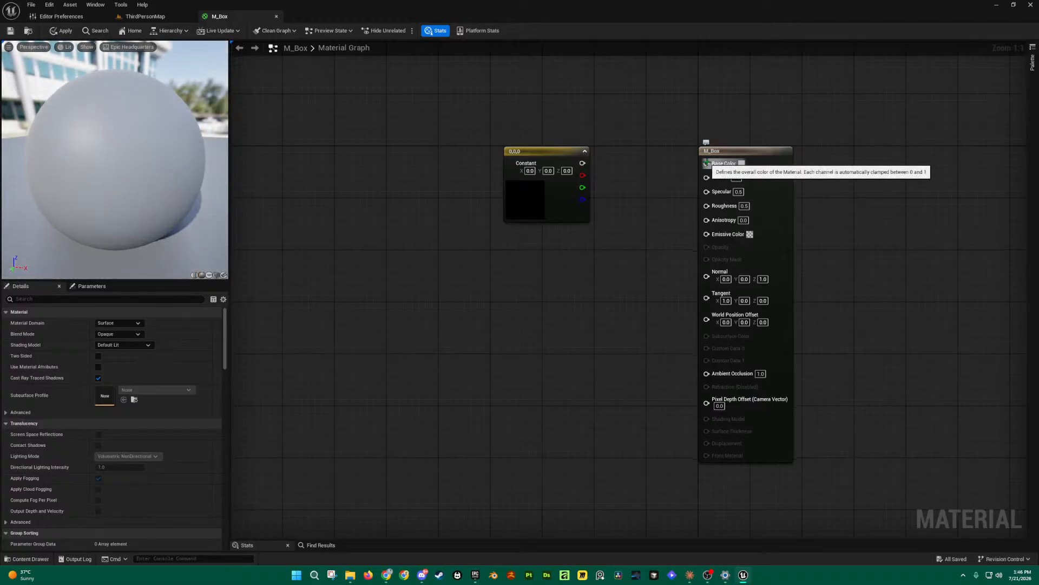
{"action": "left_click_drag", "start_coordinate": [582, 163], "coordinate": [707, 164]}
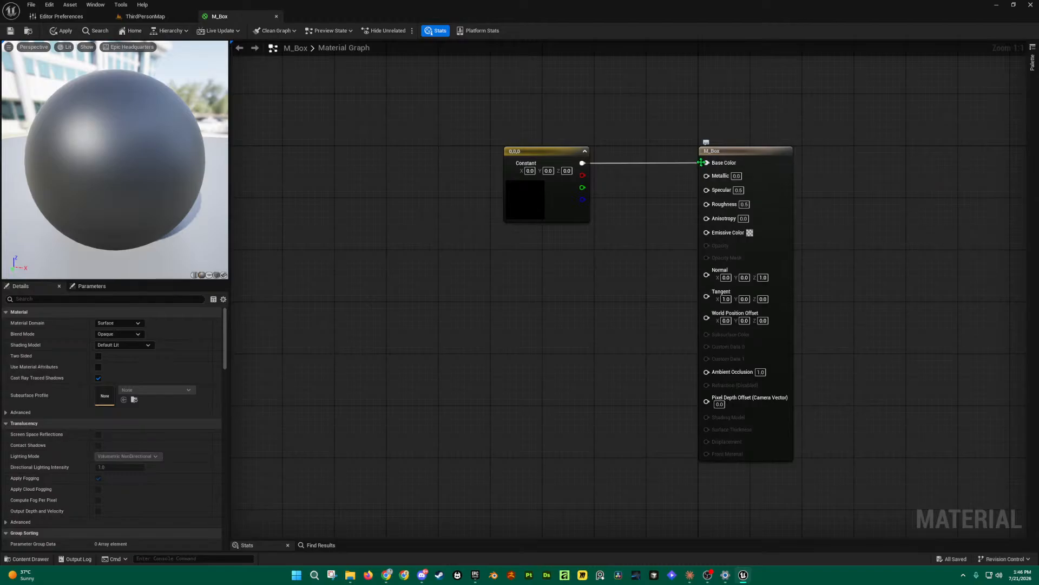
{"action": "left_click", "coordinate": [706, 163], "text": "alt"}
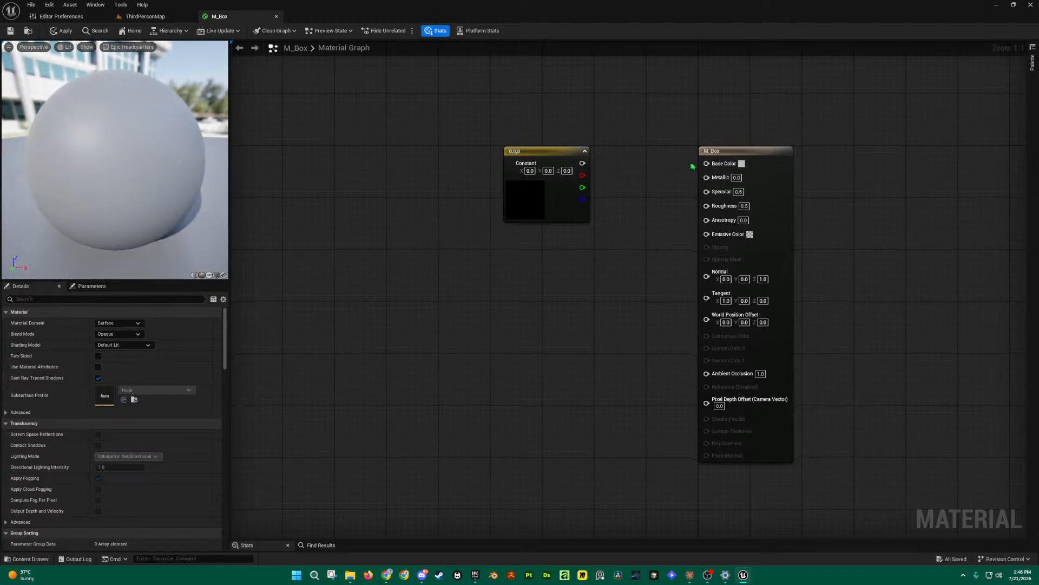
{"action": "left_click_drag", "start_coordinate": [583, 163], "coordinate": [706, 162]}
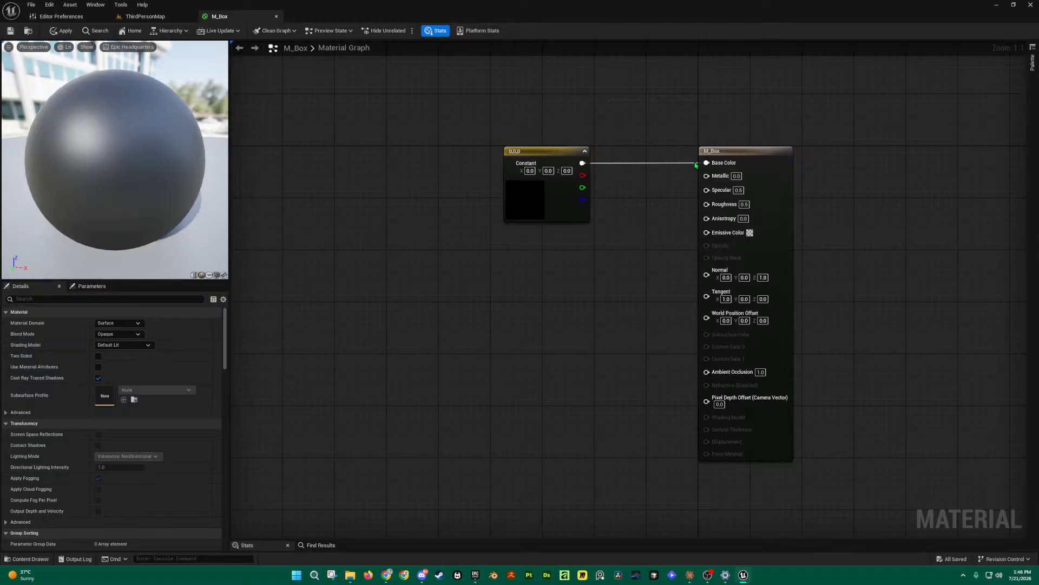
{"action": "left_click", "coordinate": [707, 163], "text": "alt"}
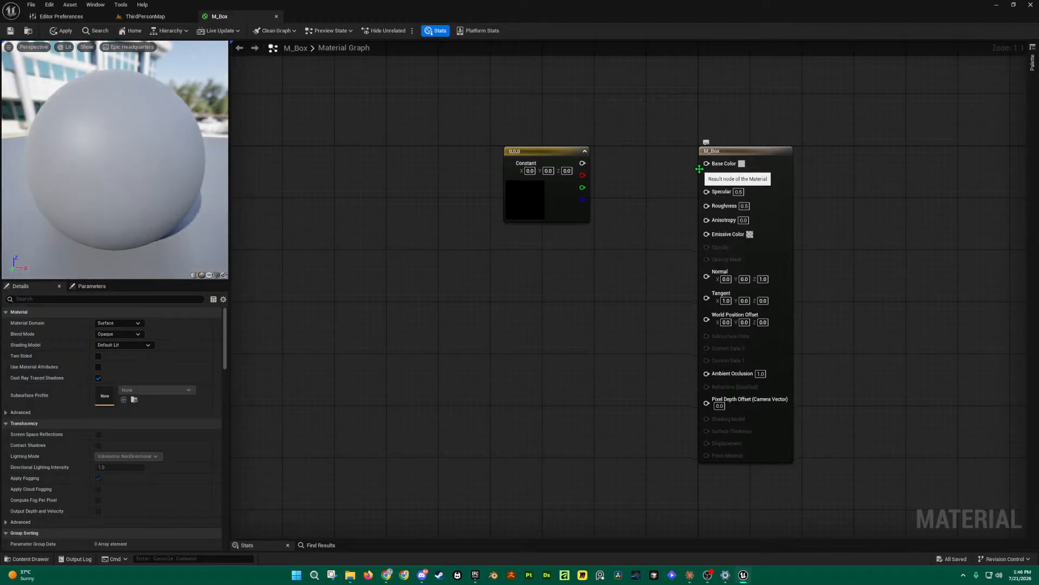
{"action": "left_click_drag", "start_coordinate": [583, 162], "coordinate": [706, 162]}
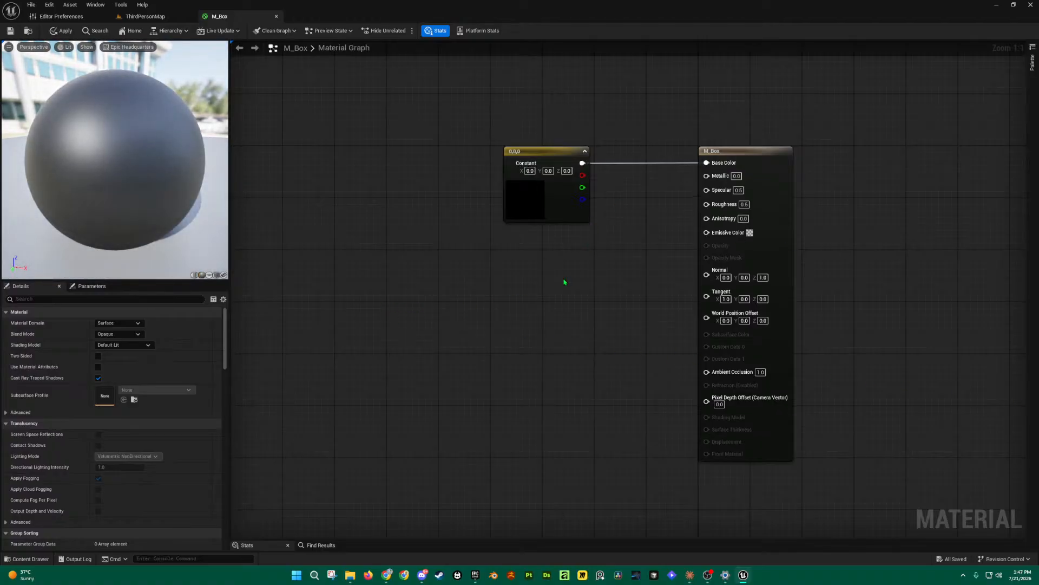
{"action": "left_click", "coordinate": [532, 260]}
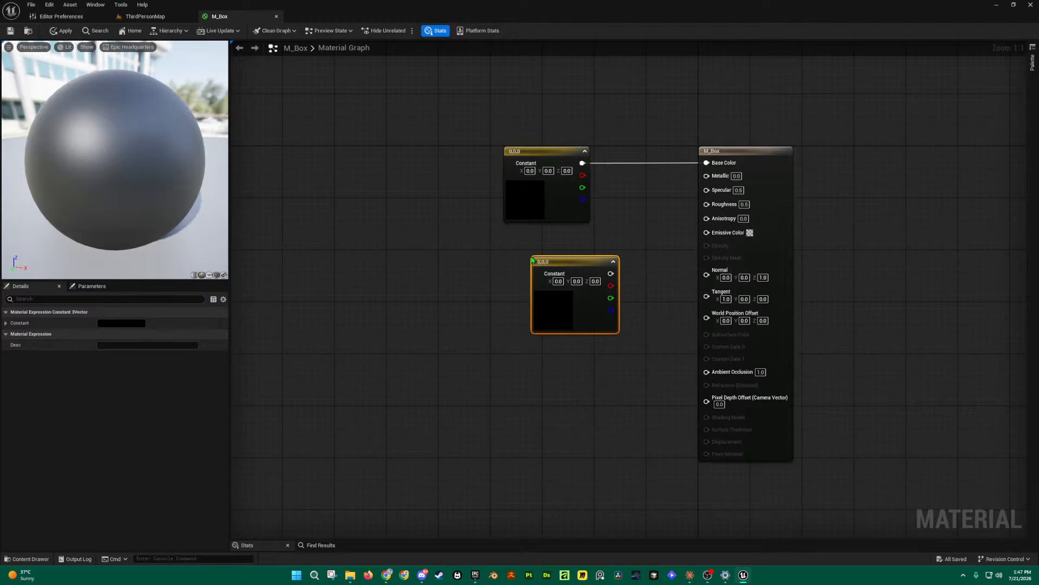
Step: Add another Constant3Vector via a '3 vector' palette search and place it below the others
{"action": "left_click_drag", "start_coordinate": [566, 268], "coordinate": [542, 247]}
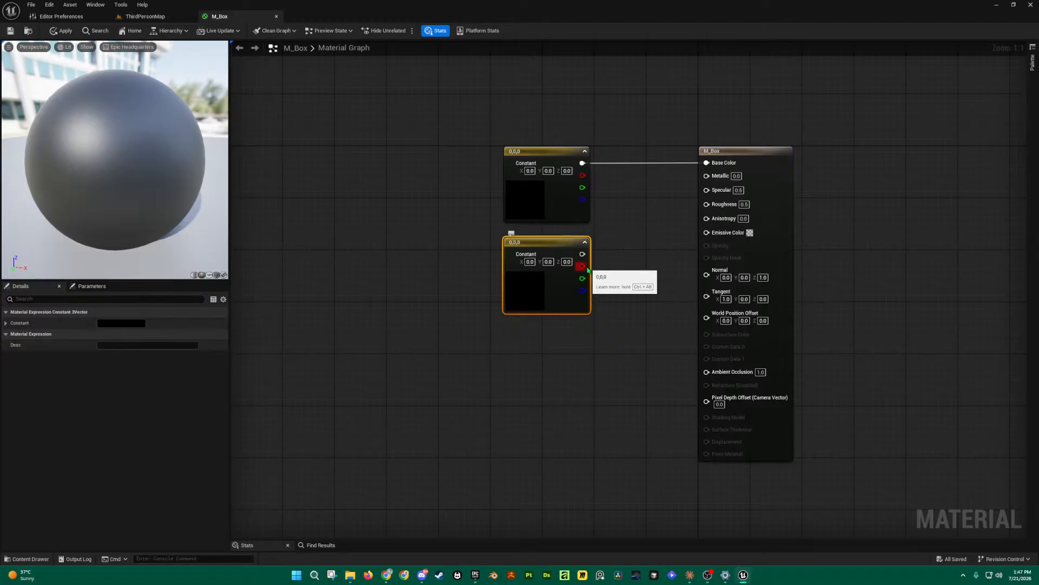
{"action": "left_click_drag", "start_coordinate": [582, 254], "coordinate": [639, 222]}
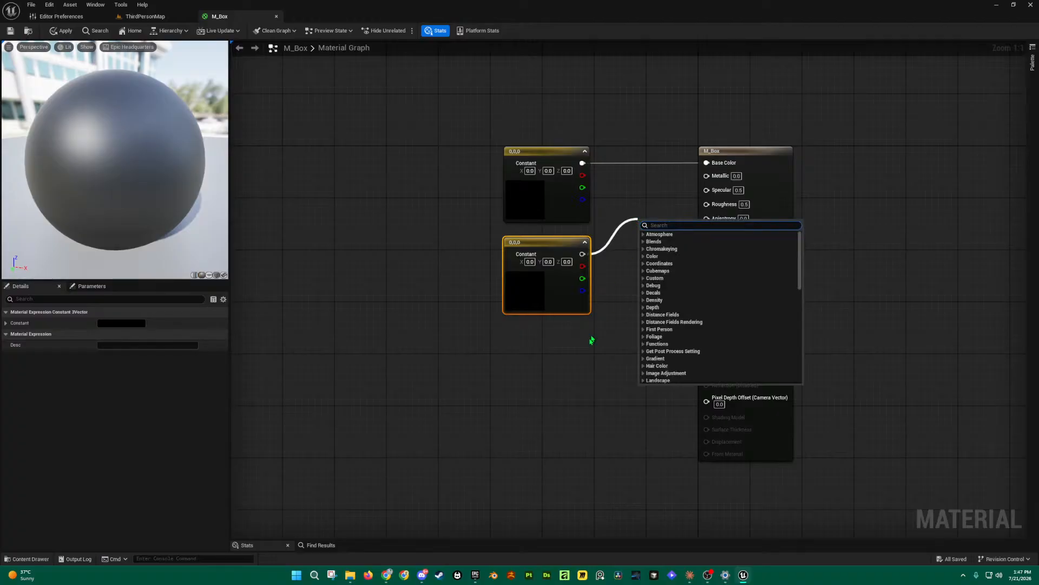
{"action": "left_click", "coordinate": [594, 336]}
{"action": "right_click", "coordinate": [608, 279]}
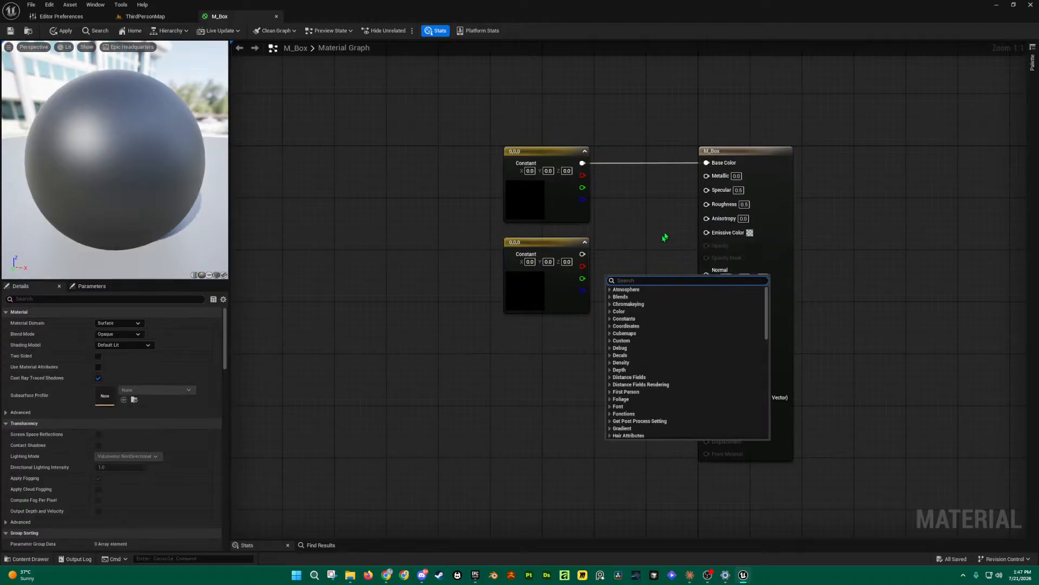
{"action": "type", "text": "3 vector"}
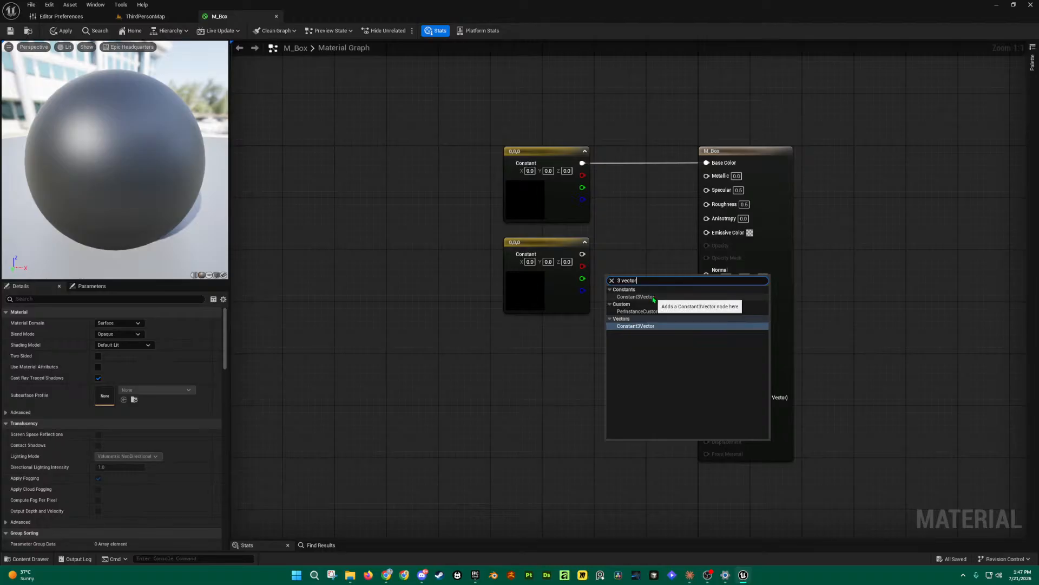
{"action": "left_click", "coordinate": [650, 329]}
{"action": "left_click_drag", "start_coordinate": [655, 281], "coordinate": [557, 335]}
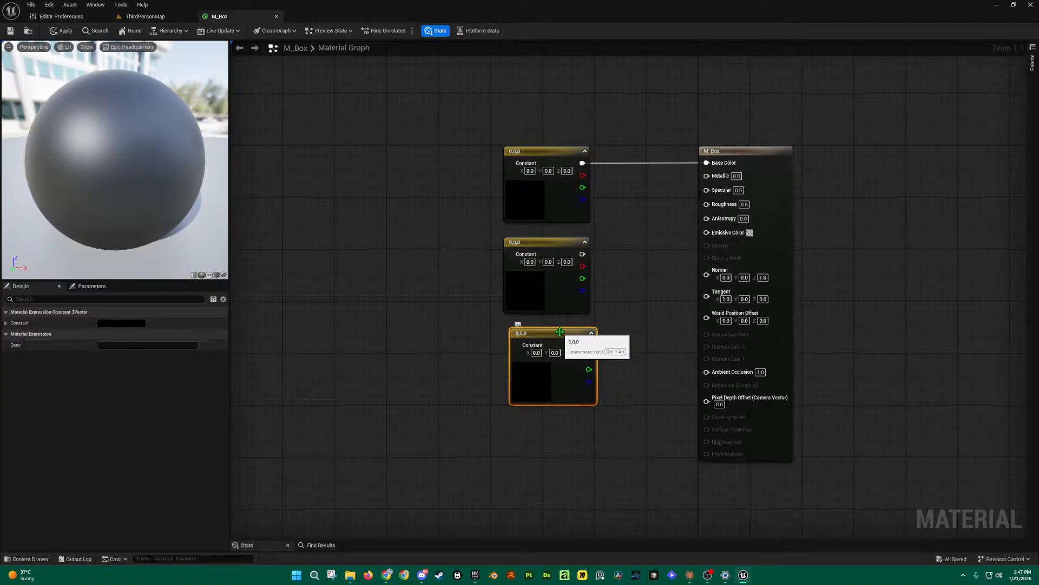
Step: Marquee-select the two lower constant nodes and delete them
{"action": "right_click", "coordinate": [639, 293]}
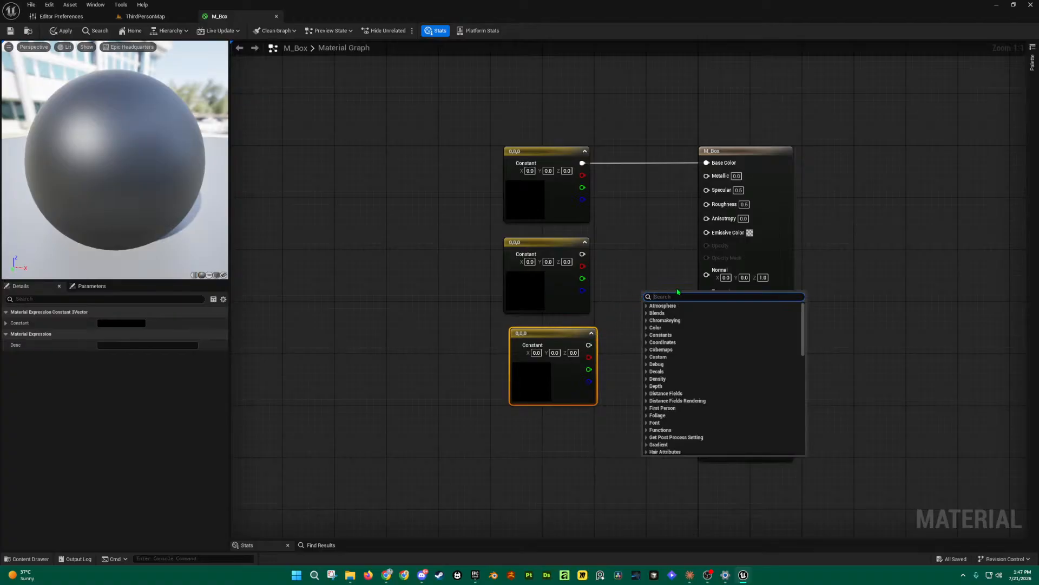
{"action": "type", "text": "constant4"}
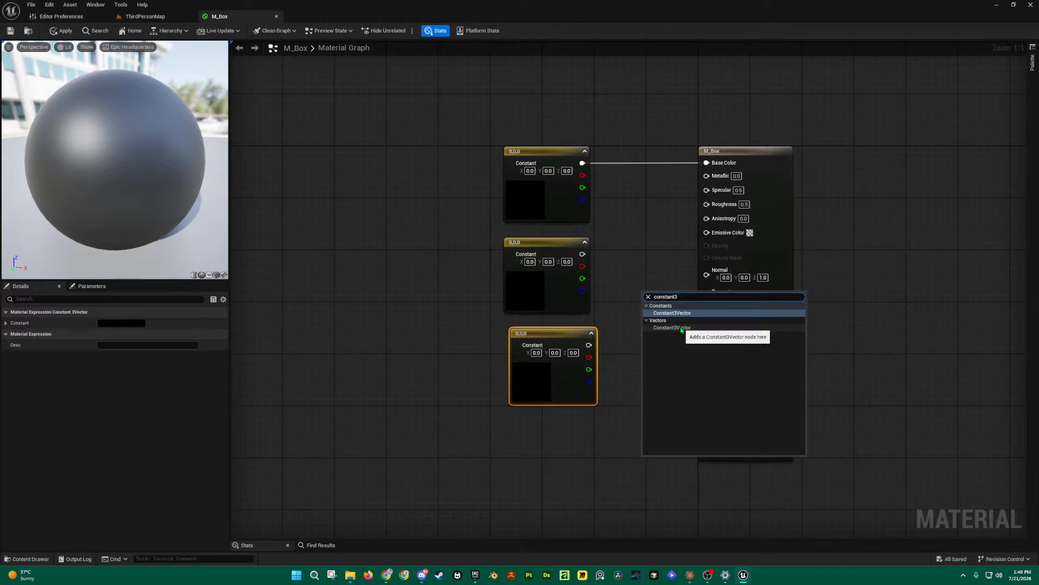
{"action": "left_click", "coordinate": [561, 455]}
{"action": "left_click_drag", "start_coordinate": [601, 460], "coordinate": [511, 233]}
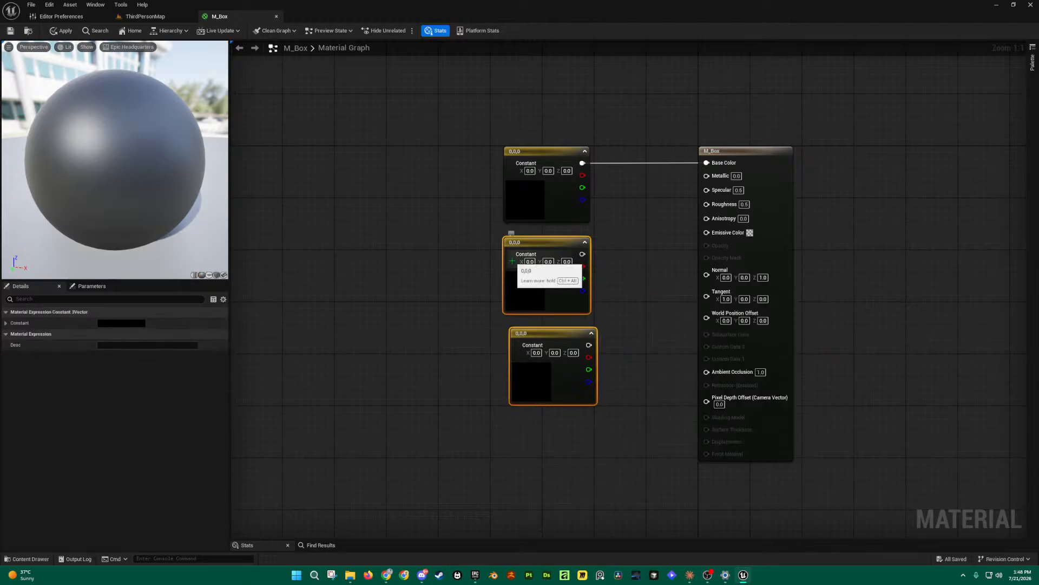
{"action": "key", "text": "Delete"}
Step: Place one more constant vector under the first, then delete it again
{"action": "right_click_drag", "start_coordinate": [609, 272], "coordinate": [609, 279]}
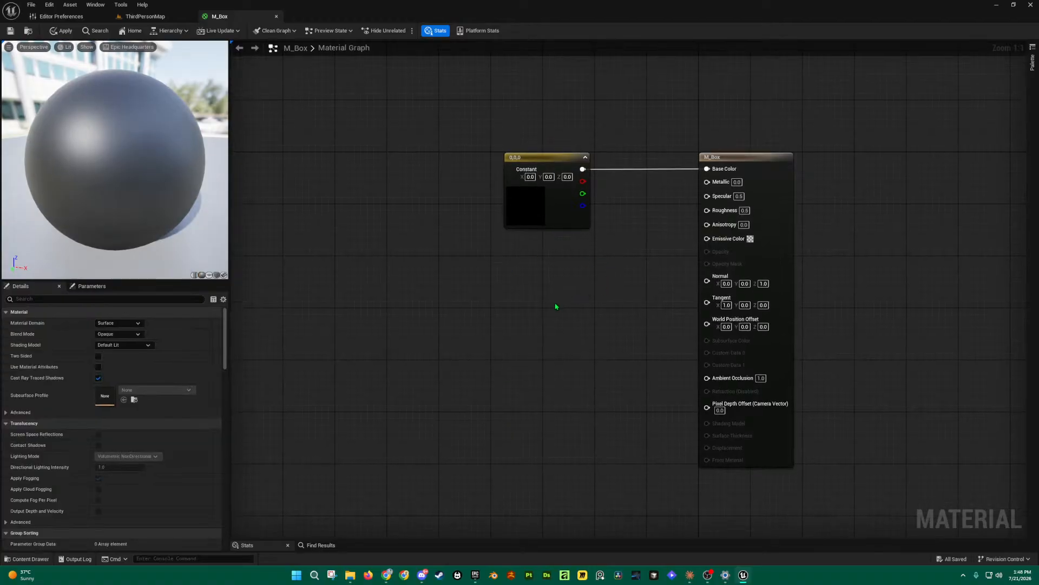
{"action": "left_click", "coordinate": [526, 294]}
{"action": "left_click_drag", "start_coordinate": [568, 300], "coordinate": [559, 254]}
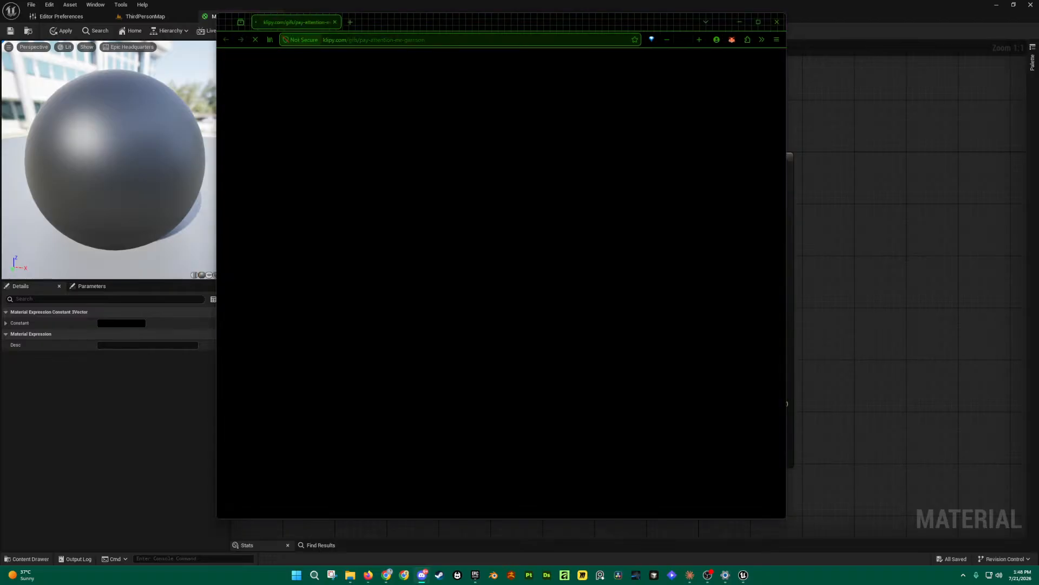
{"action": "left_click", "coordinate": [774, 23]}
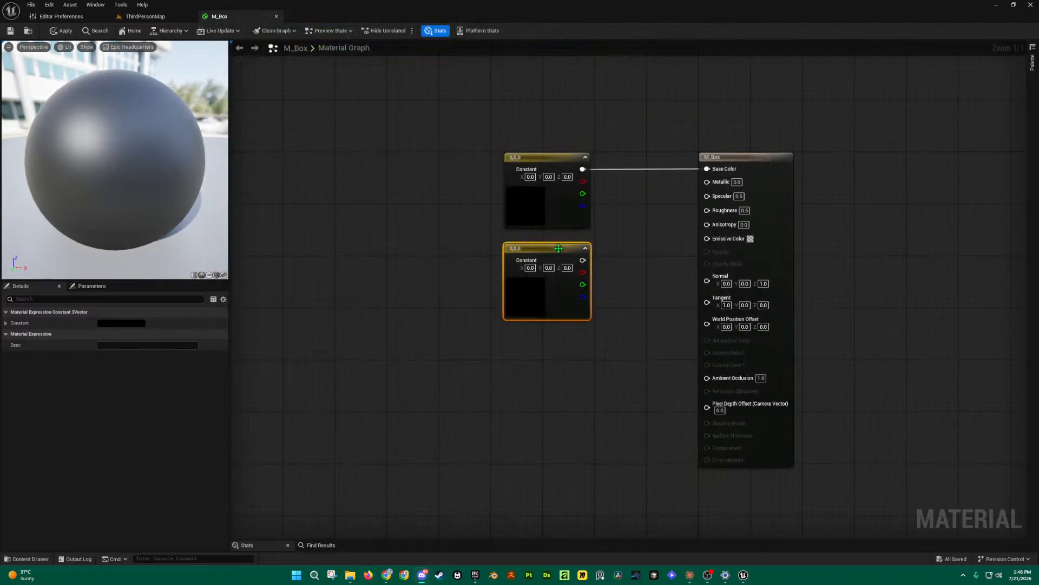
{"action": "key", "text": "Delete"}
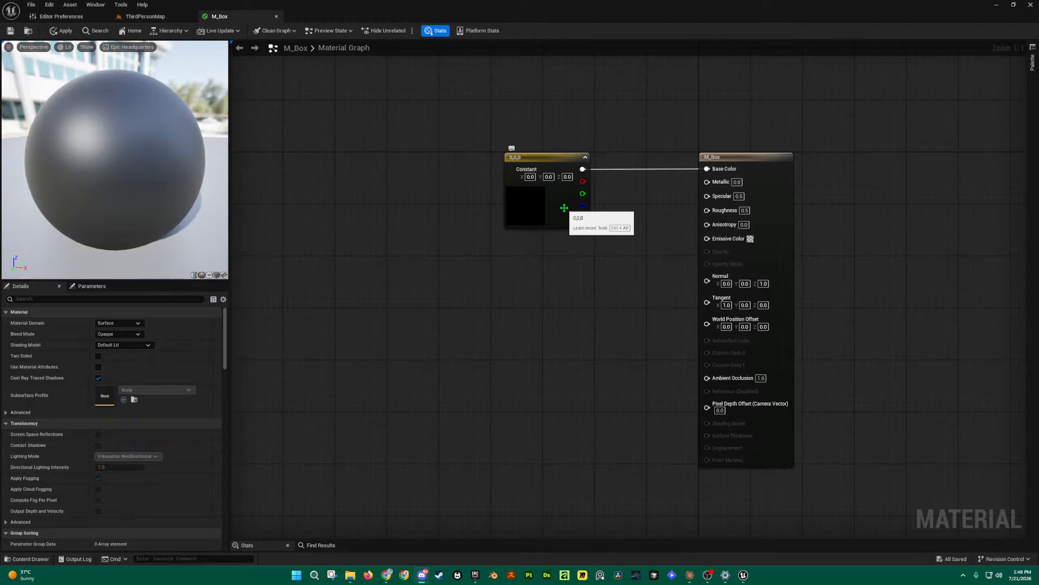
Step: In the constant's Color Picker, try pink, then a fully saturated, darkened purple
{"action": "double_click", "coordinate": [539, 208]}
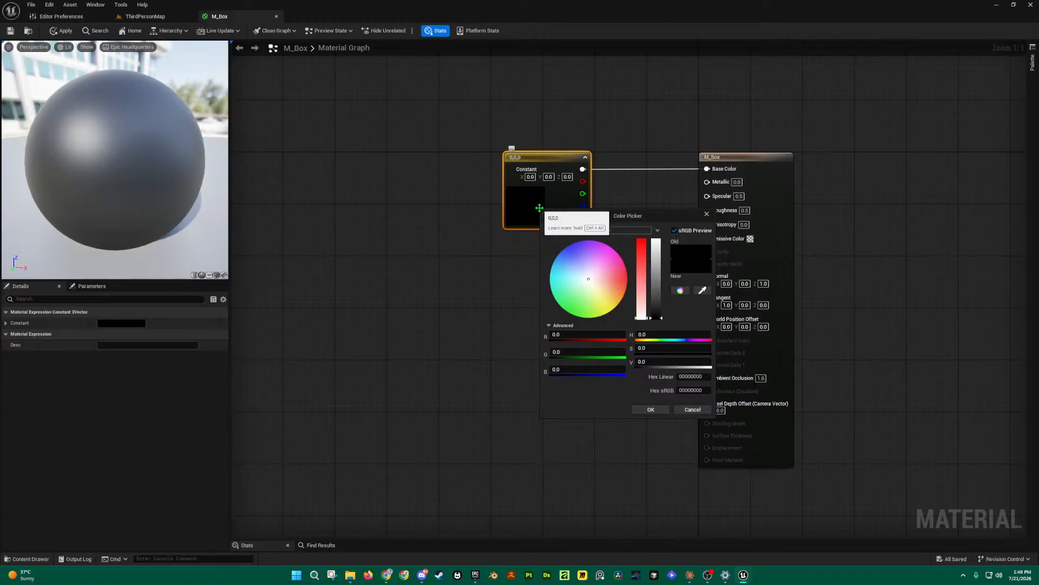
{"action": "left_click_drag", "start_coordinate": [659, 218], "coordinate": [442, 156]}
{"action": "left_click_drag", "start_coordinate": [376, 214], "coordinate": [400, 209]}
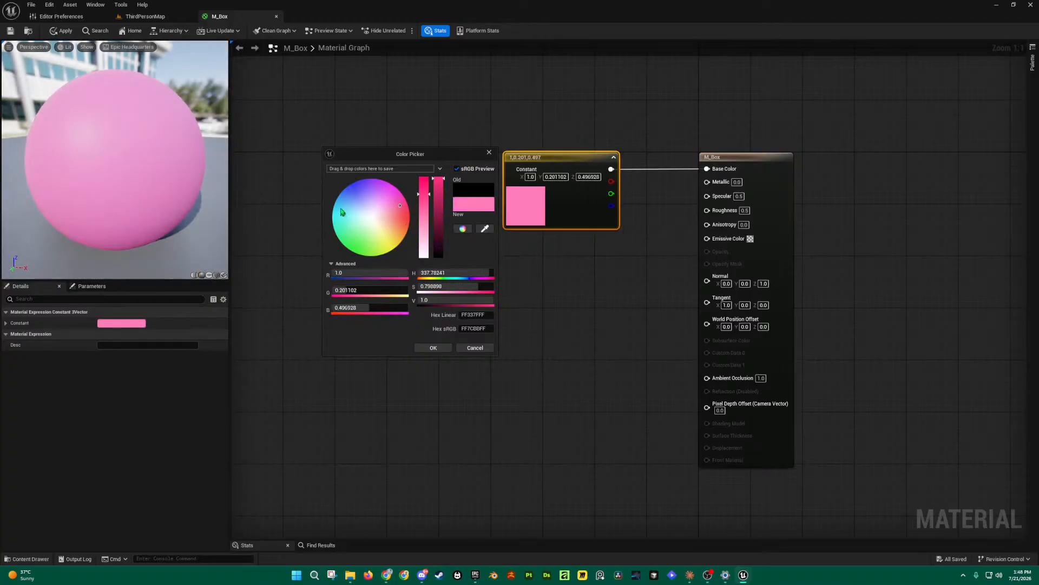
{"action": "left_click", "coordinate": [365, 189]}
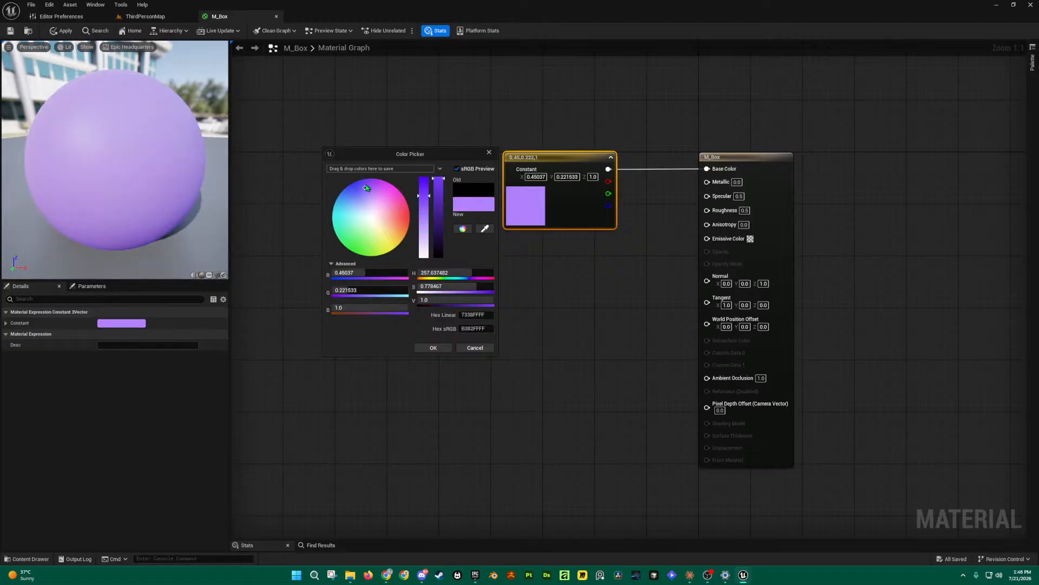
{"action": "left_click_drag", "start_coordinate": [431, 199], "coordinate": [443, 174]}
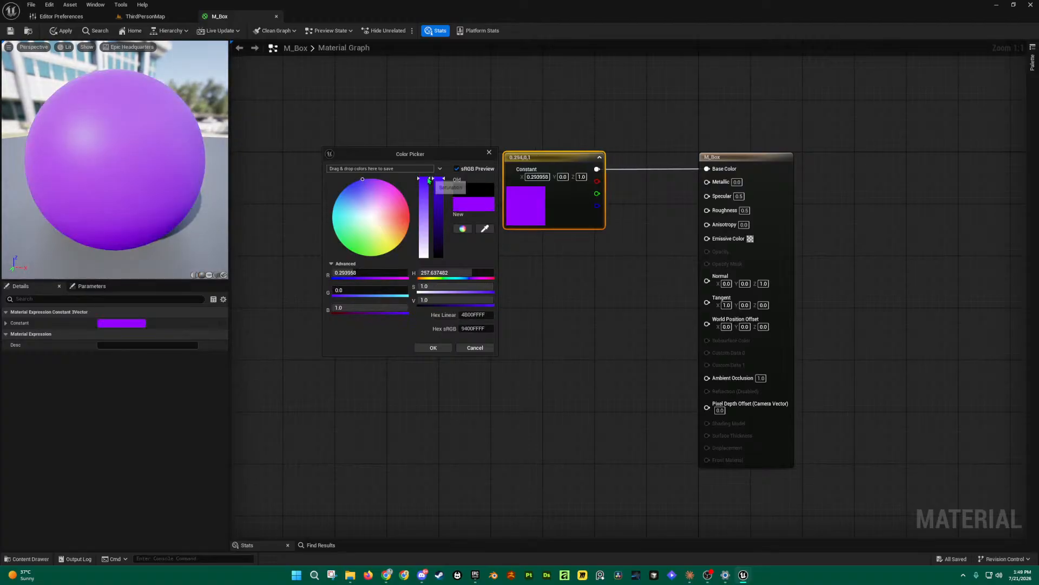
{"action": "left_click_drag", "start_coordinate": [440, 179], "coordinate": [448, 259]}
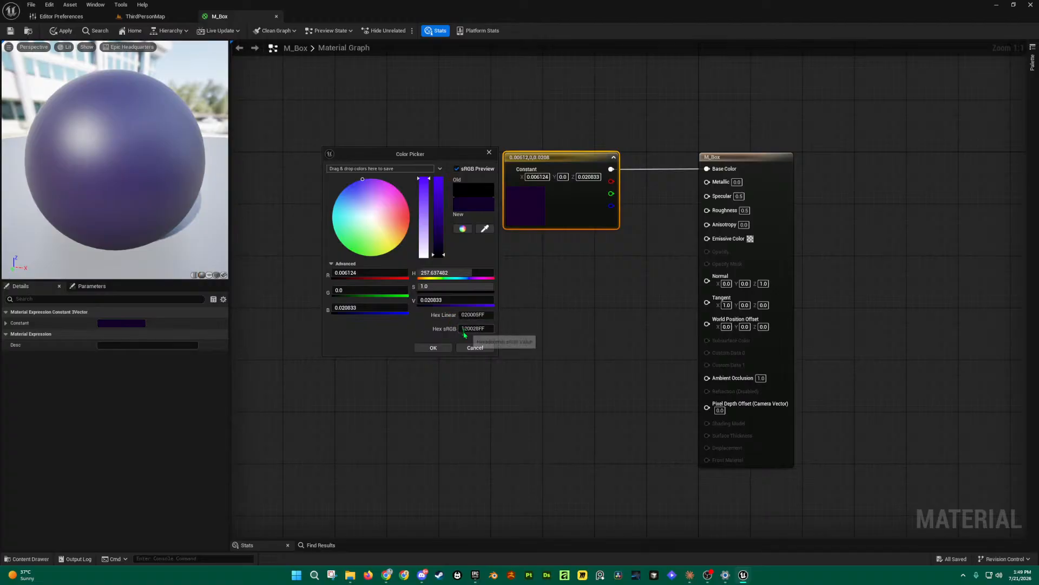
Step: Try the hex fields and hue, then eyedrop dark grey (0.019382 per channel) from the graph
{"action": "left_click", "coordinate": [482, 314]}
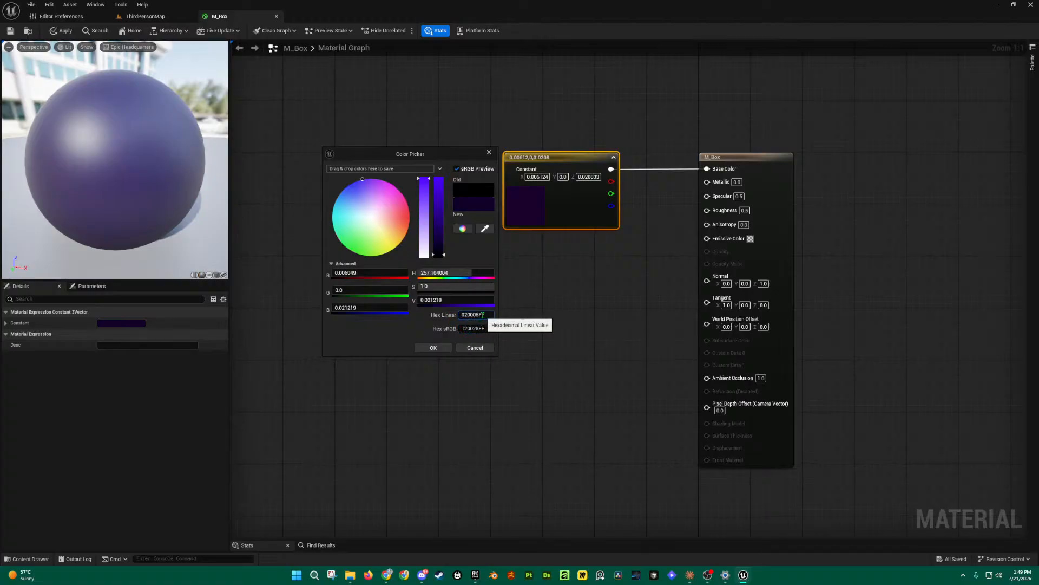
{"action": "left_click", "coordinate": [491, 328]}
{"action": "left_click", "coordinate": [484, 315]}
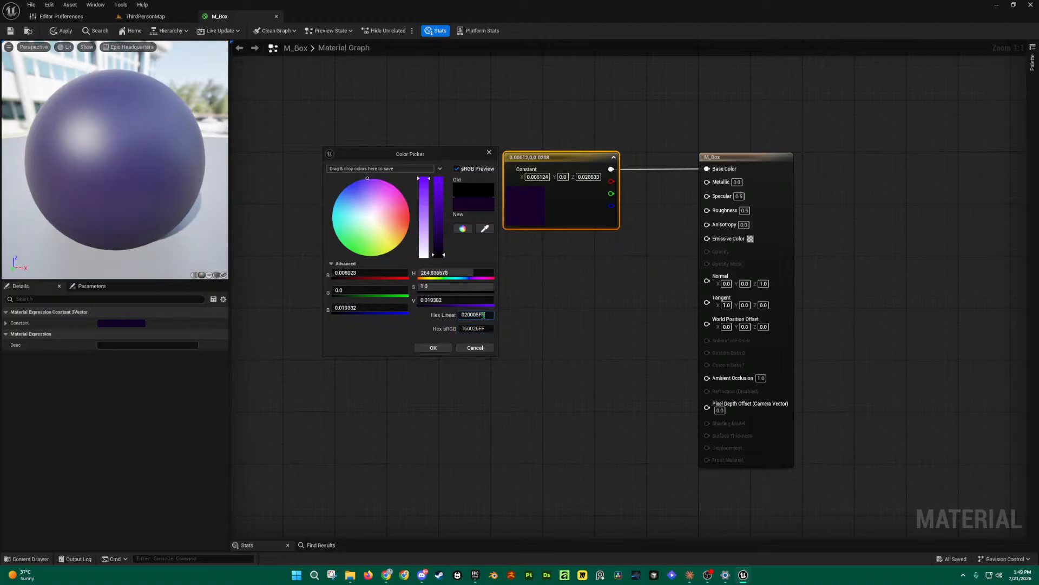
{"action": "left_click_drag", "start_coordinate": [369, 186], "coordinate": [390, 211]}
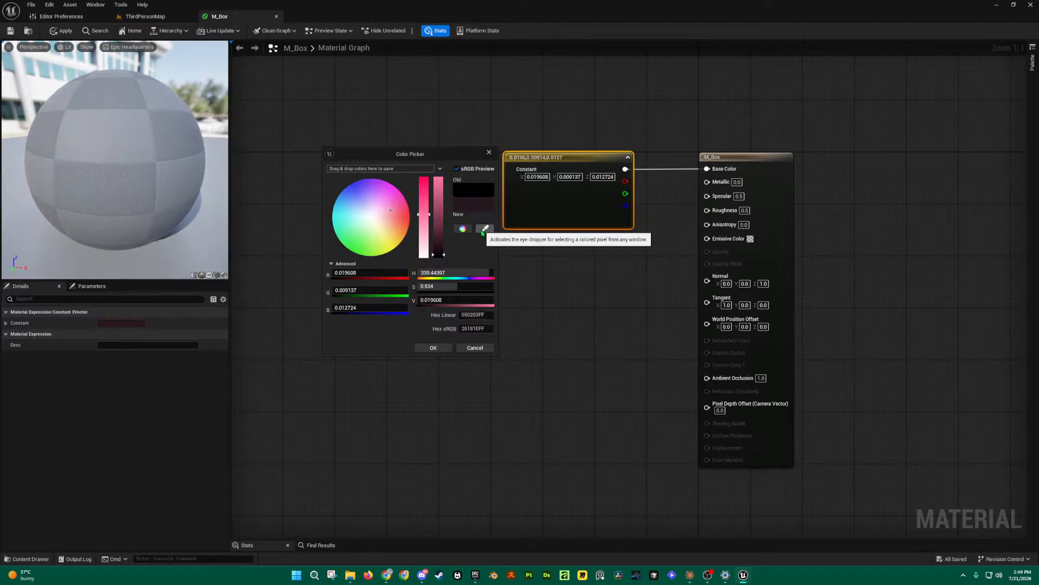
{"action": "left_click", "coordinate": [485, 230]}
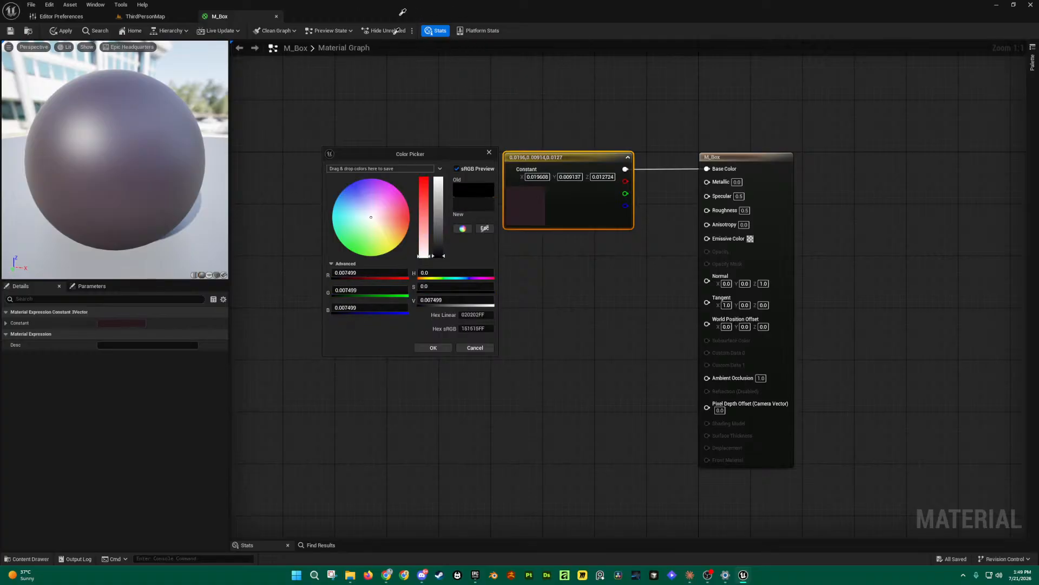
{"action": "left_click", "coordinate": [438, 31]}
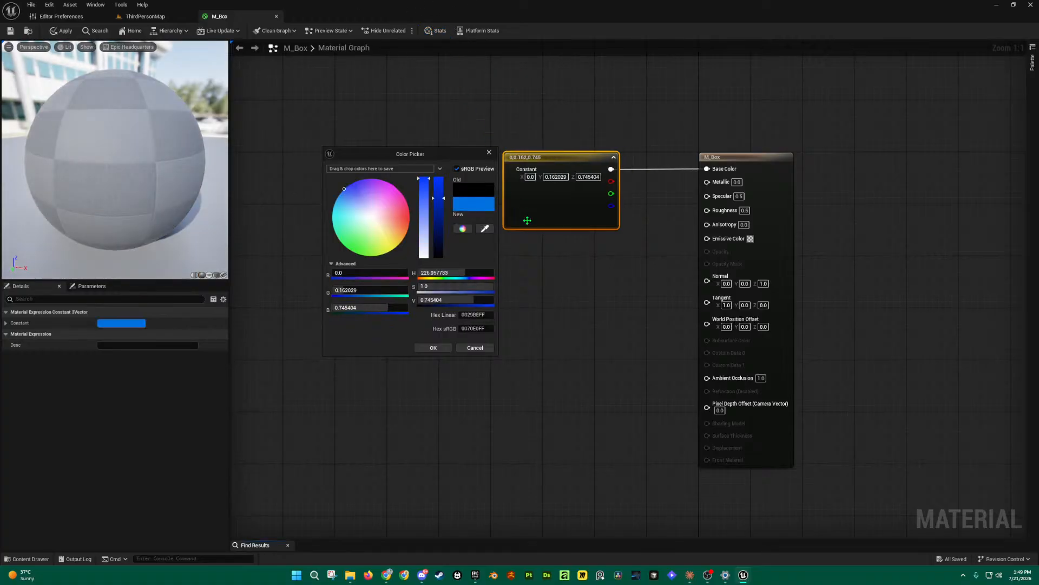
{"action": "left_click", "coordinate": [485, 228]}
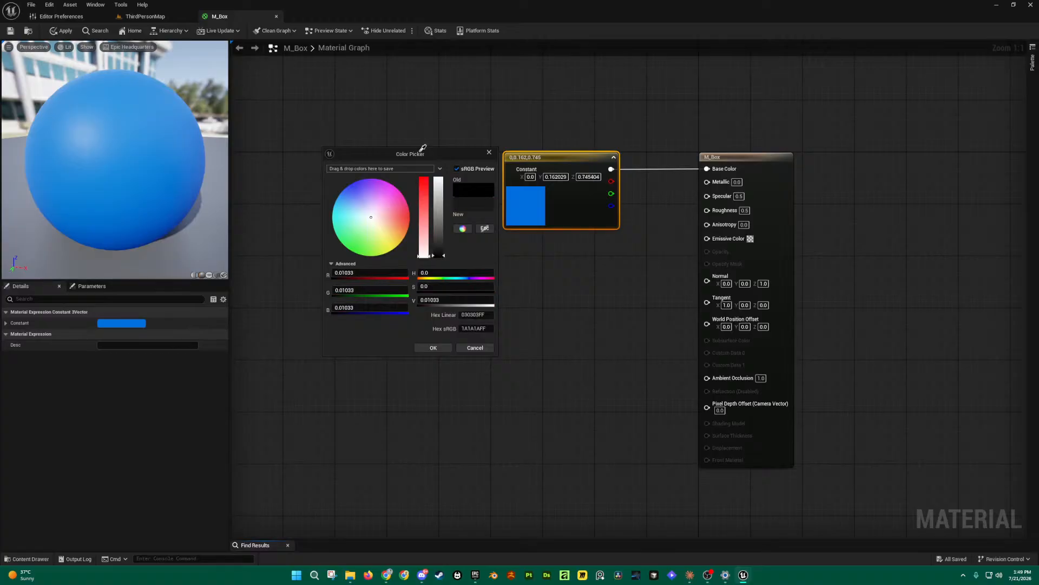
{"action": "left_click", "coordinate": [448, 140]}
{"action": "left_click", "coordinate": [440, 139]}
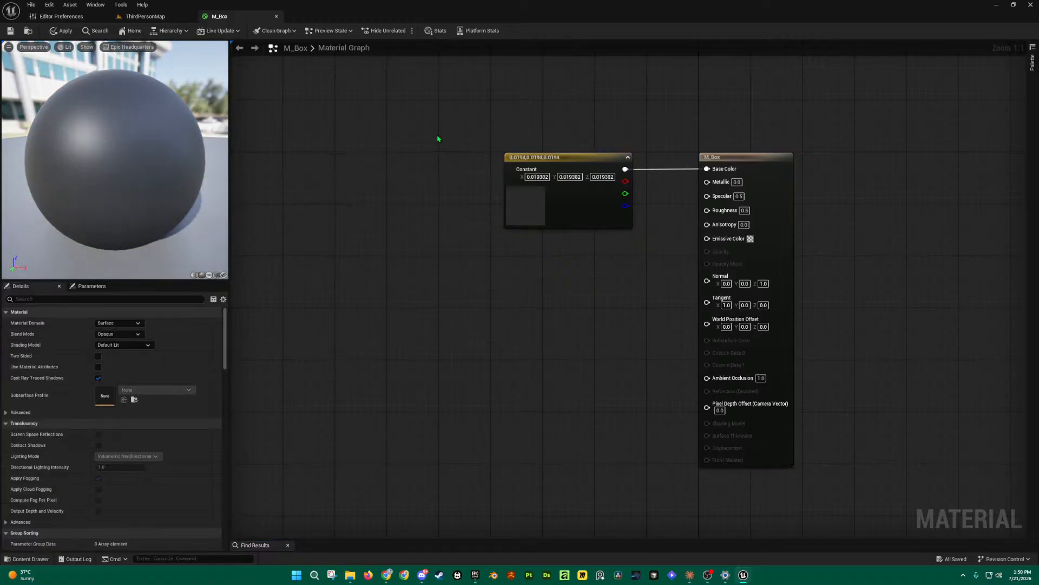
Step: Set the constant to purple (0.061134, 0.018385, 0.21875) and move its node higher
{"action": "double_click", "coordinate": [512, 157]}
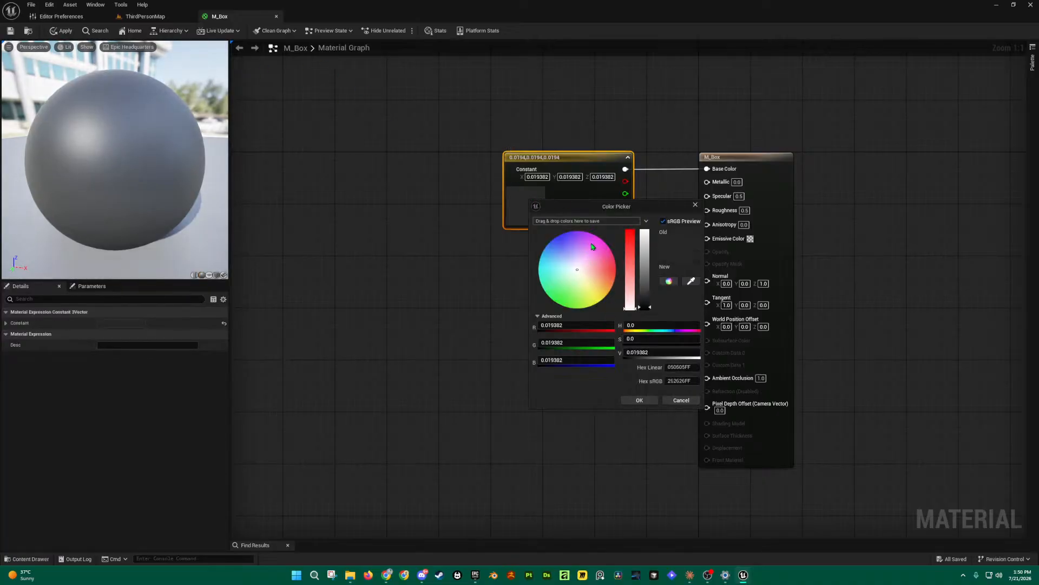
{"action": "left_click_drag", "start_coordinate": [580, 240], "coordinate": [569, 236]}
{"action": "left_click_drag", "start_coordinate": [646, 276], "coordinate": [645, 291]}
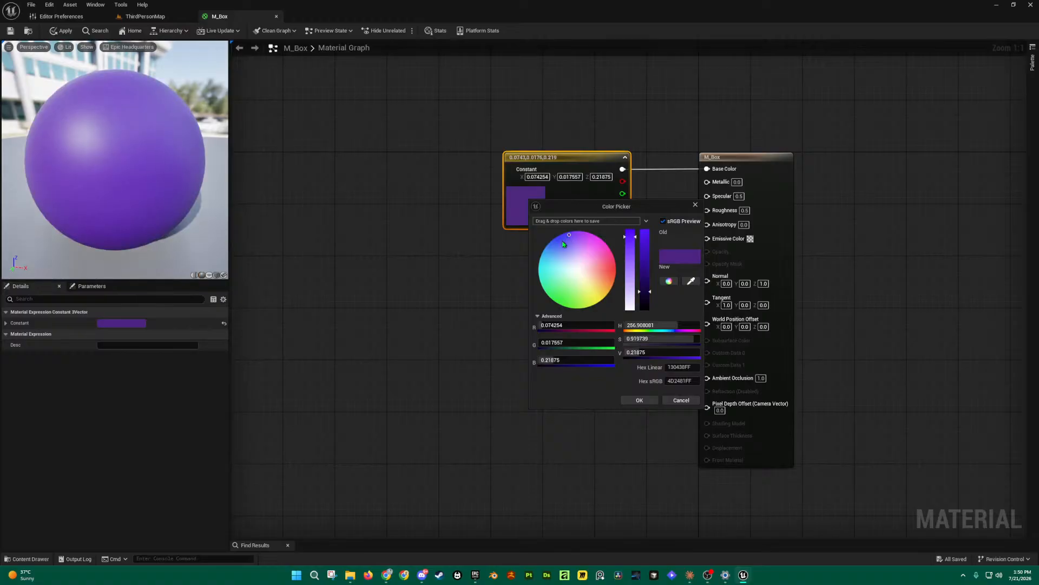
{"action": "left_click_drag", "start_coordinate": [573, 237], "coordinate": [566, 235]}
{"action": "left_click", "coordinate": [640, 400]}
{"action": "left_click_drag", "start_coordinate": [586, 171], "coordinate": [579, 119]}
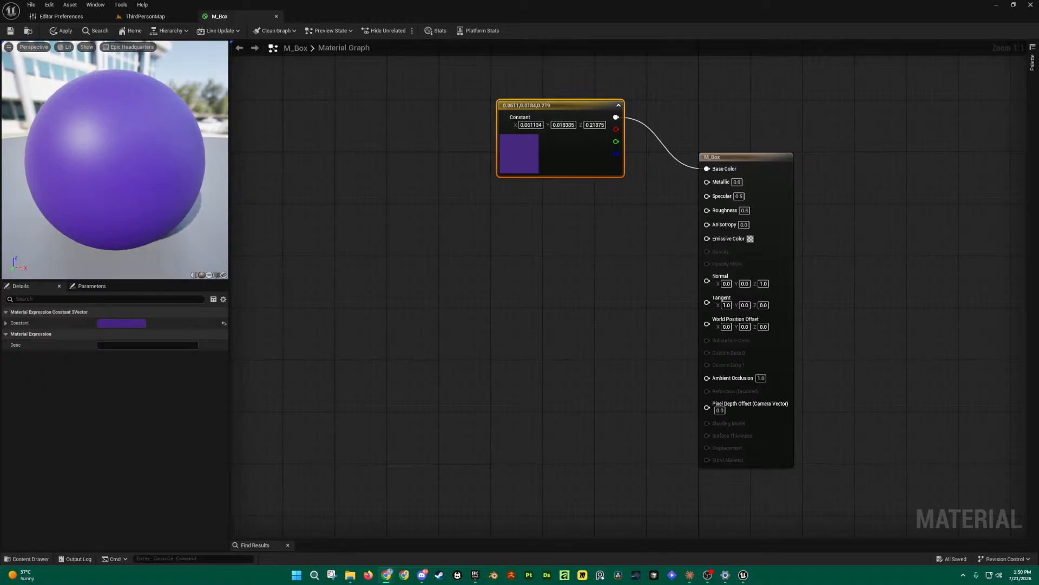
{"action": "right_click_drag", "start_coordinate": [612, 261], "coordinate": [584, 265]}
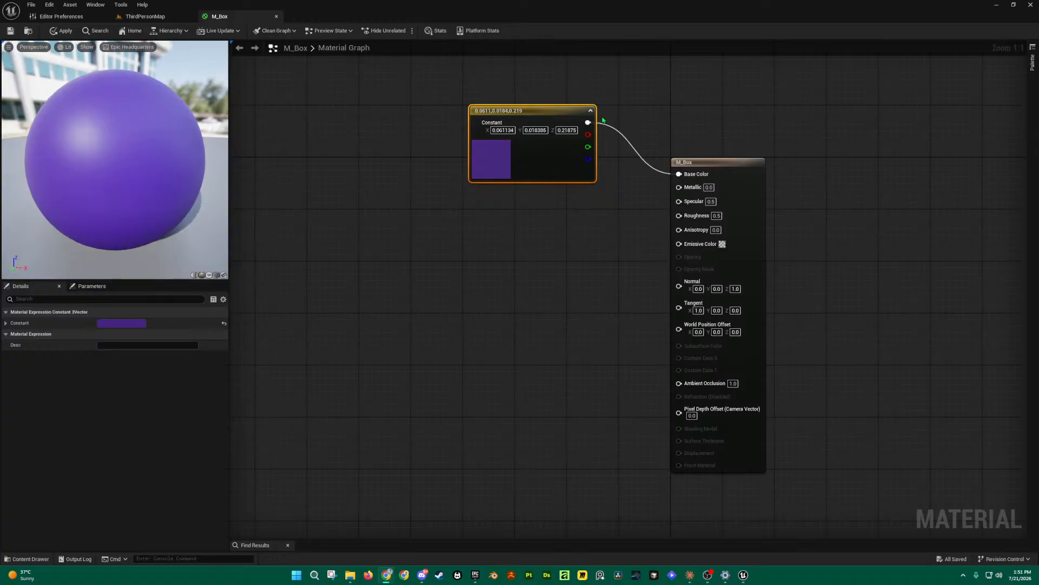
{"action": "left_click_drag", "start_coordinate": [558, 114], "coordinate": [558, 101]}
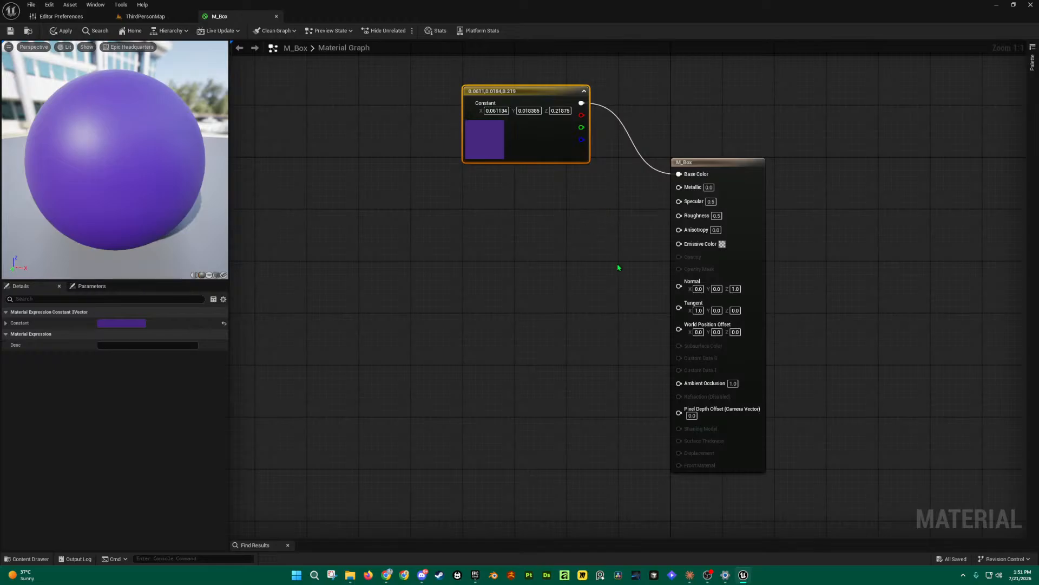
{"action": "left_click_drag", "start_coordinate": [424, 67], "coordinate": [633, 197]}
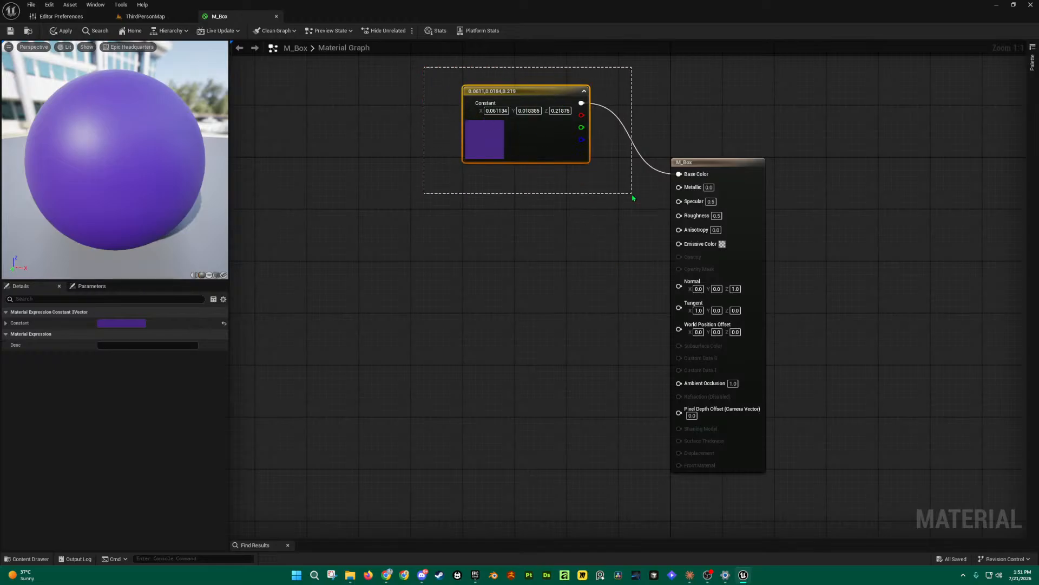
{"action": "left_click_drag", "start_coordinate": [633, 198], "coordinate": [617, 189]}
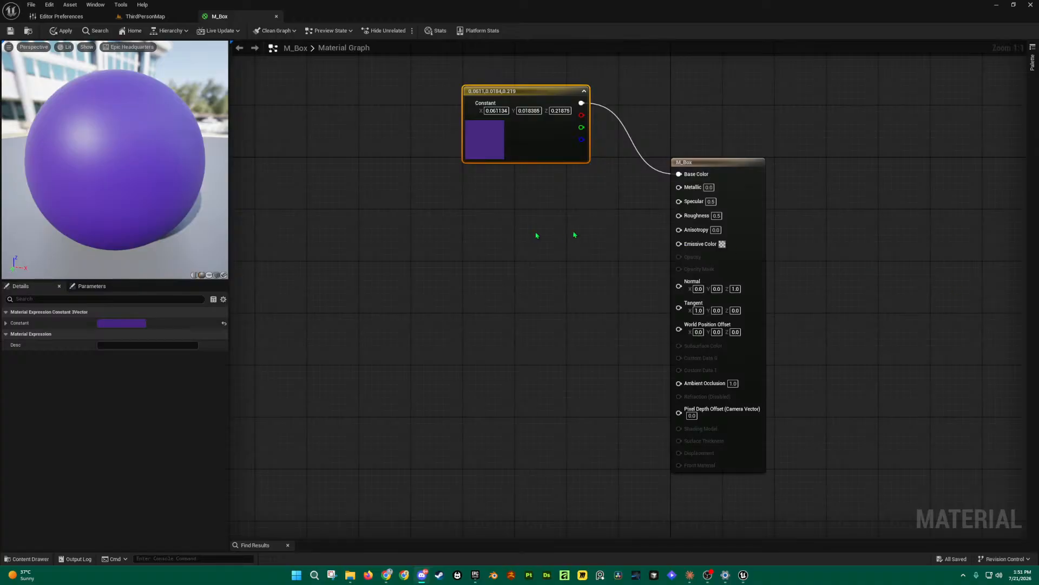
{"action": "left_click", "coordinate": [510, 209]}
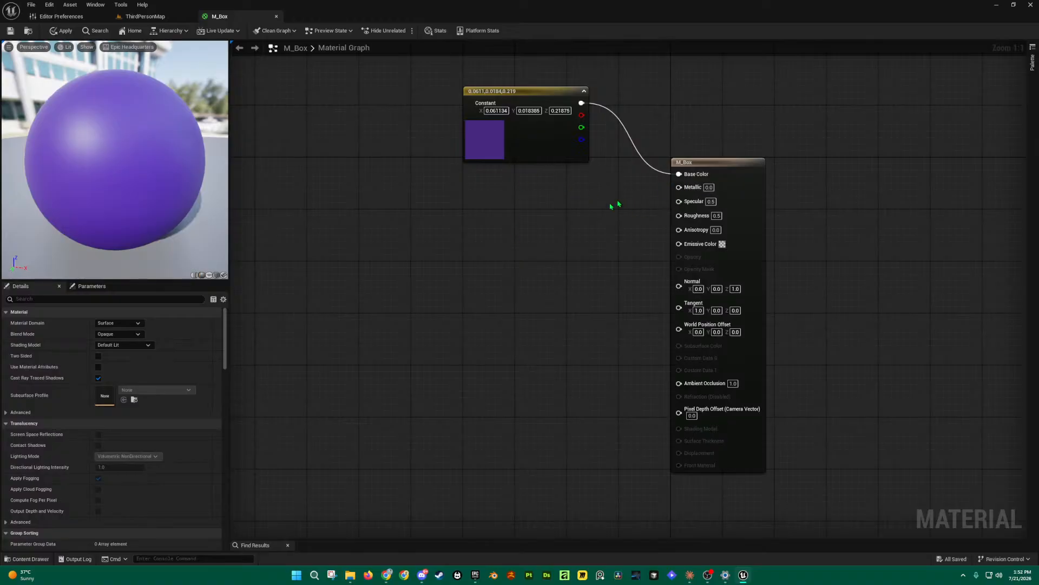
Step: Place a scalar Constant node and wire it into Metallic
{"action": "left_click", "coordinate": [539, 237]}
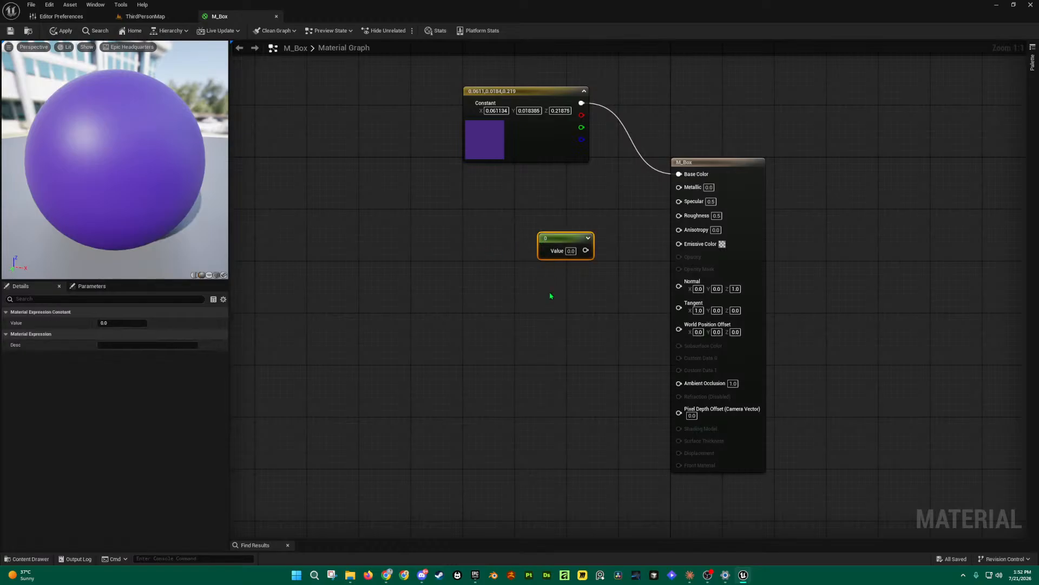
{"action": "left_click_drag", "start_coordinate": [571, 241], "coordinate": [553, 219]}
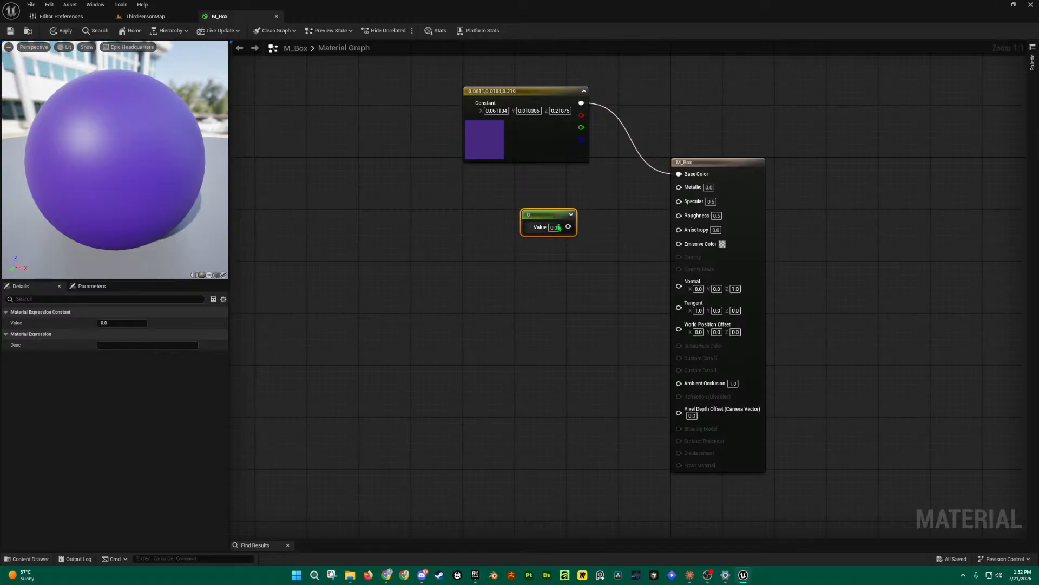
{"action": "left_click", "coordinate": [555, 227]}
{"action": "left_click_drag", "start_coordinate": [569, 227], "coordinate": [679, 186]}
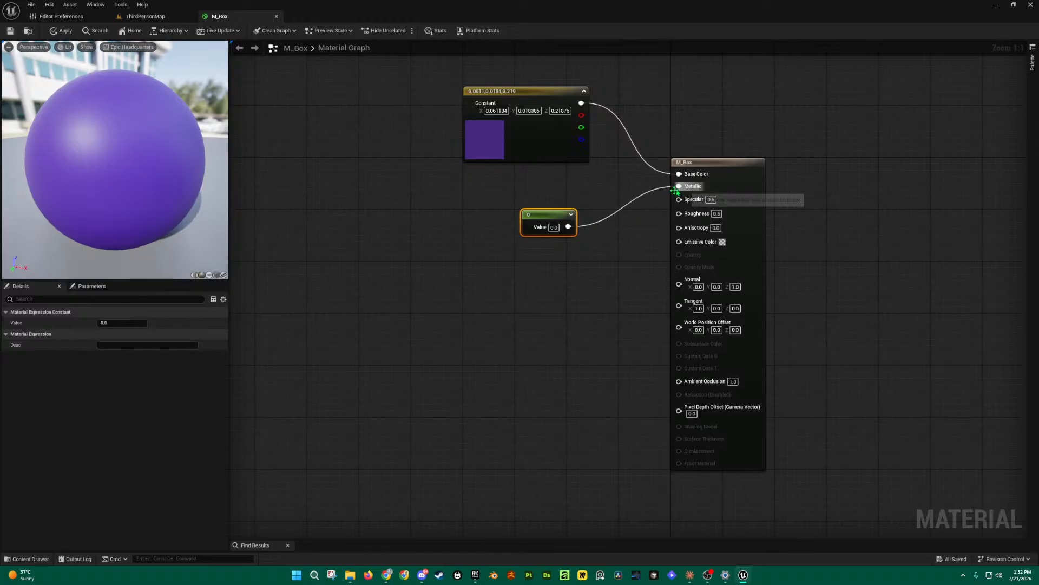
{"action": "left_click_drag", "start_coordinate": [558, 214], "coordinate": [565, 195]}
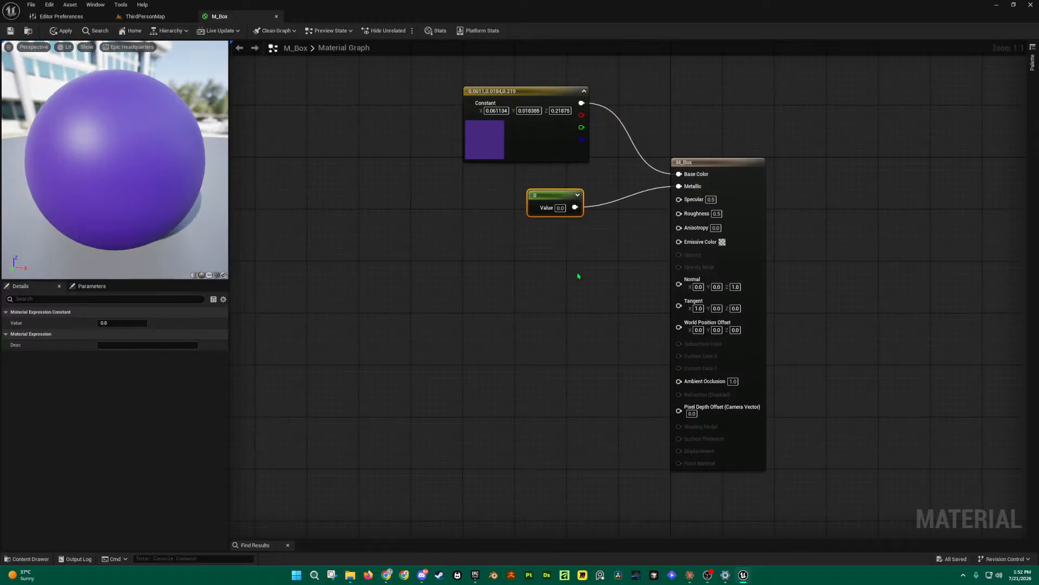
Step: Add a second scalar constant below, then delete it, keeping the first on Metallic
{"action": "key", "text": "1"}
{"action": "left_click", "coordinate": [540, 272]}
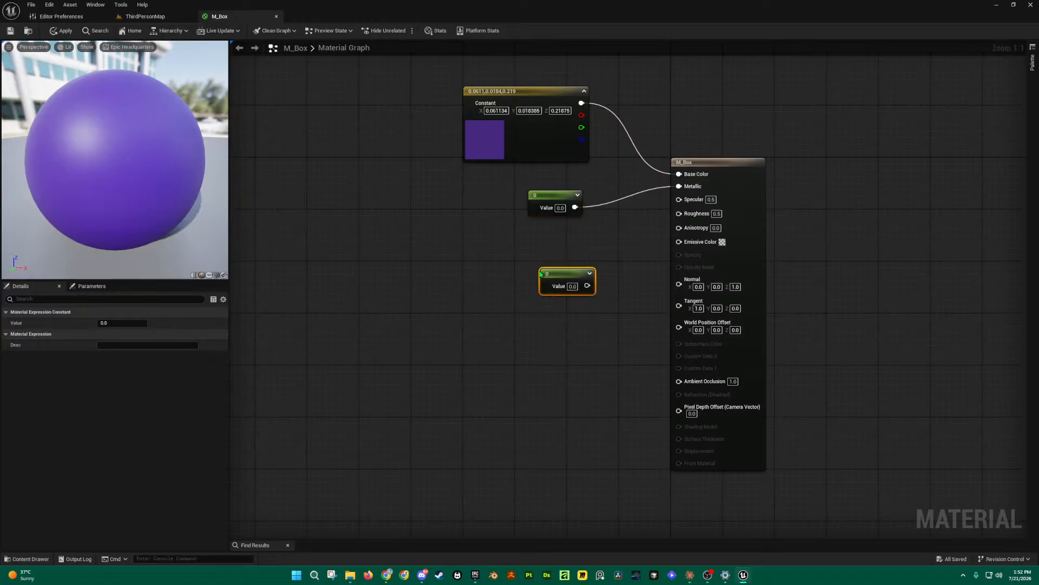
{"action": "left_click_drag", "start_coordinate": [562, 274], "coordinate": [526, 259]}
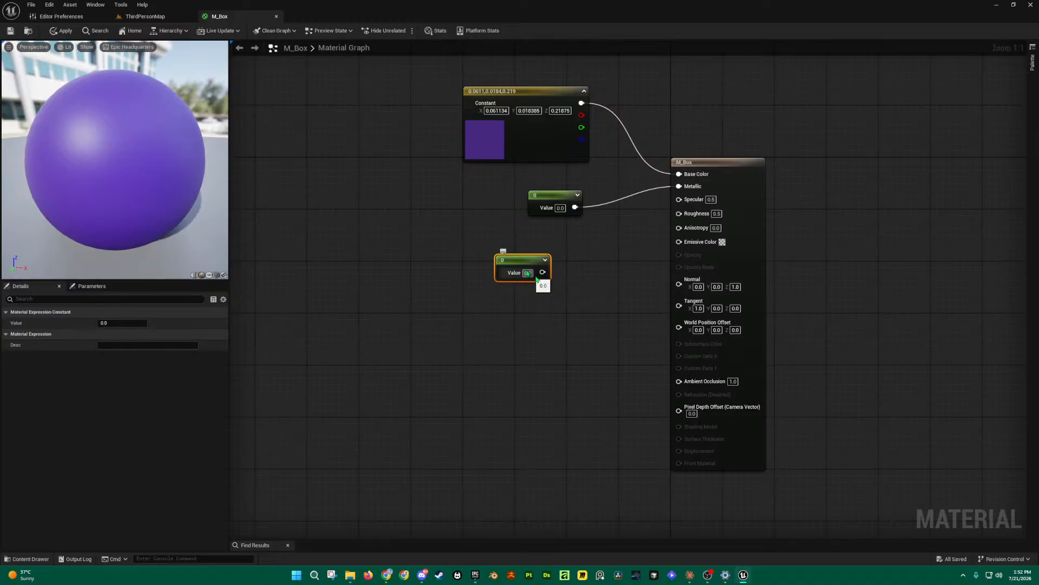
{"action": "key", "text": "Delete"}
{"action": "left_click_drag", "start_coordinate": [563, 196], "coordinate": [680, 187]}
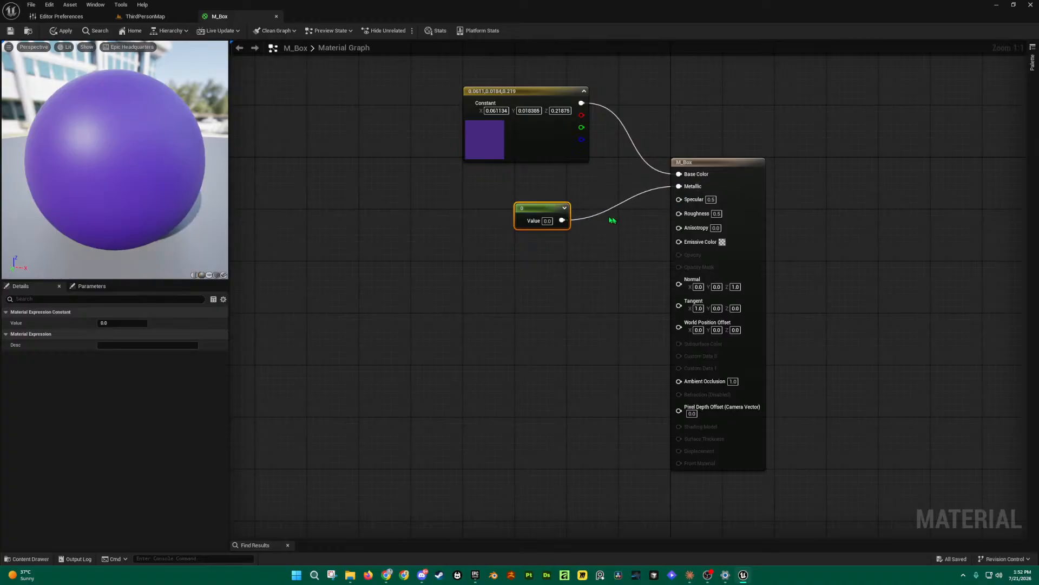
Step: Test the scalar constant on Specular, then reconnect it to Metallic
{"action": "left_click_drag", "start_coordinate": [562, 220], "coordinate": [679, 198]}
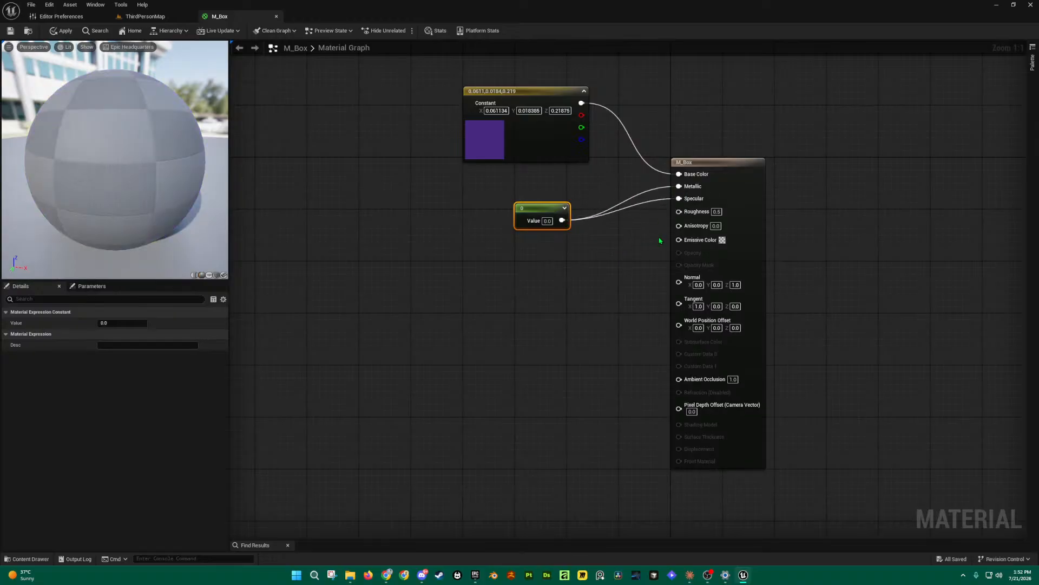
{"action": "double_click", "coordinate": [668, 199]}
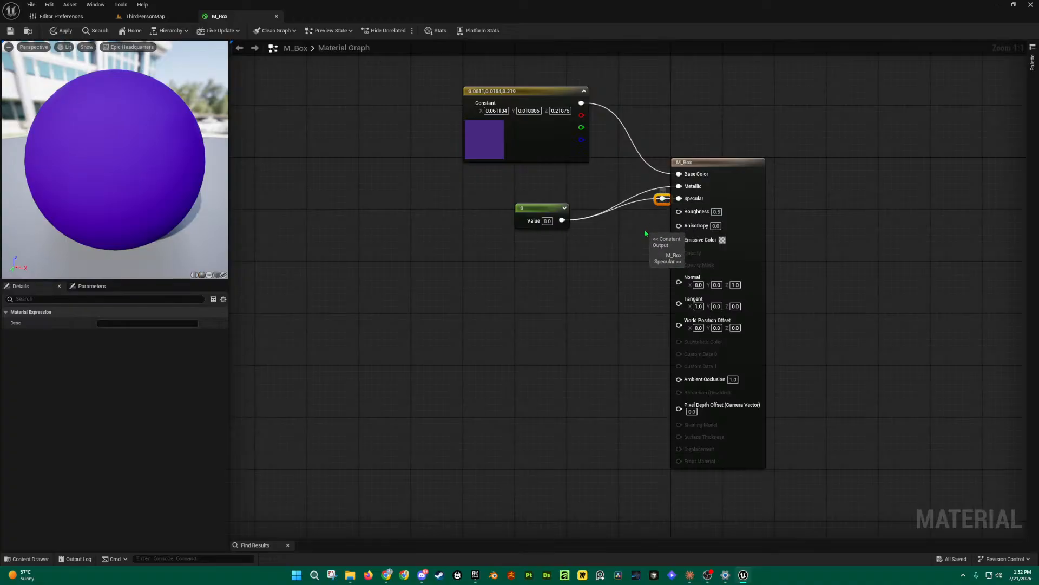
{"action": "left_click", "coordinate": [645, 233]}
{"action": "left_click", "coordinate": [663, 199]}
{"action": "key", "text": "Delete"}
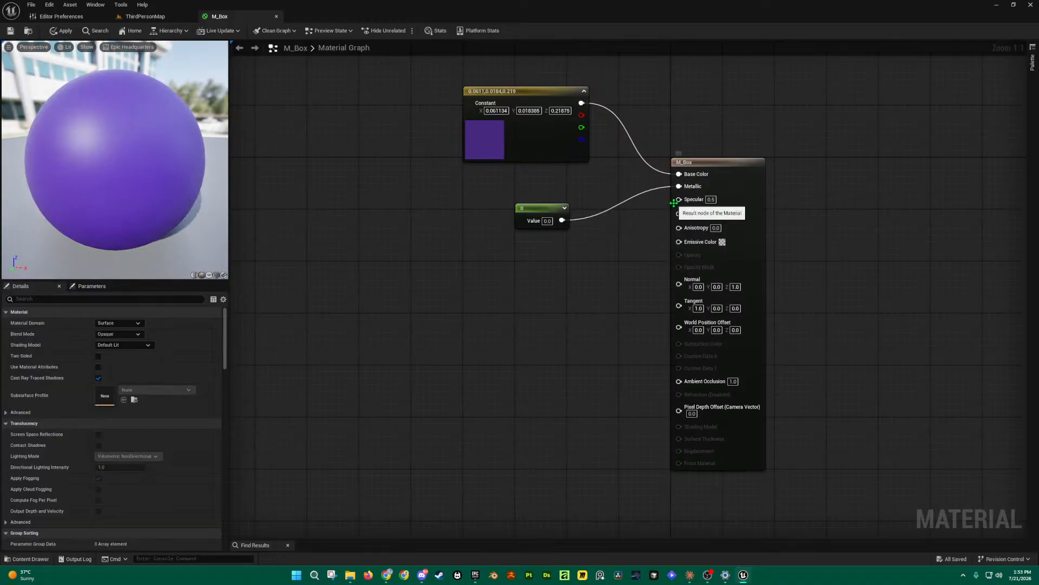
{"action": "left_click", "coordinate": [679, 187], "text": "alt"}
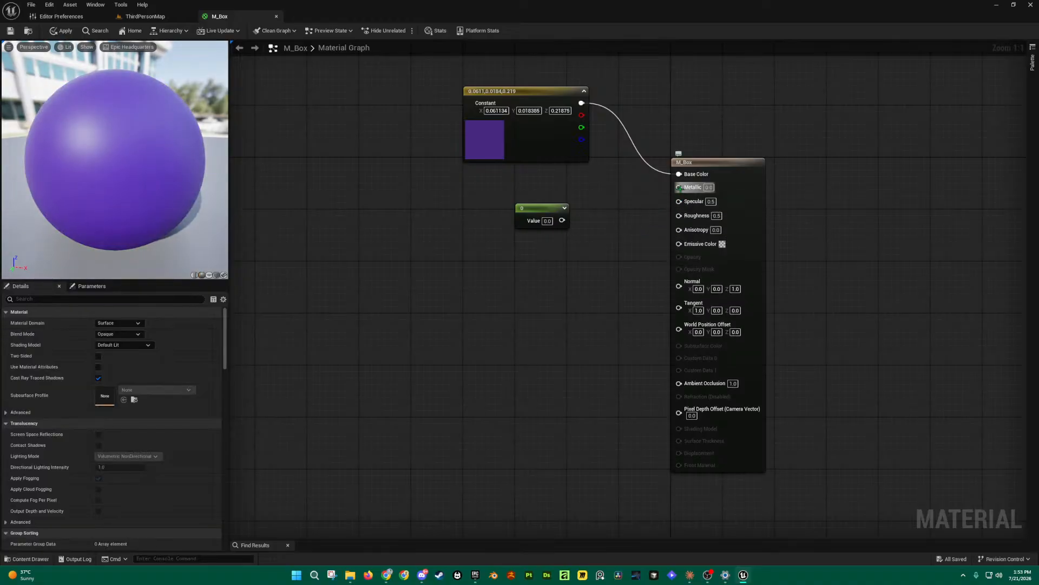
{"action": "left_click_drag", "start_coordinate": [562, 220], "coordinate": [680, 201]}
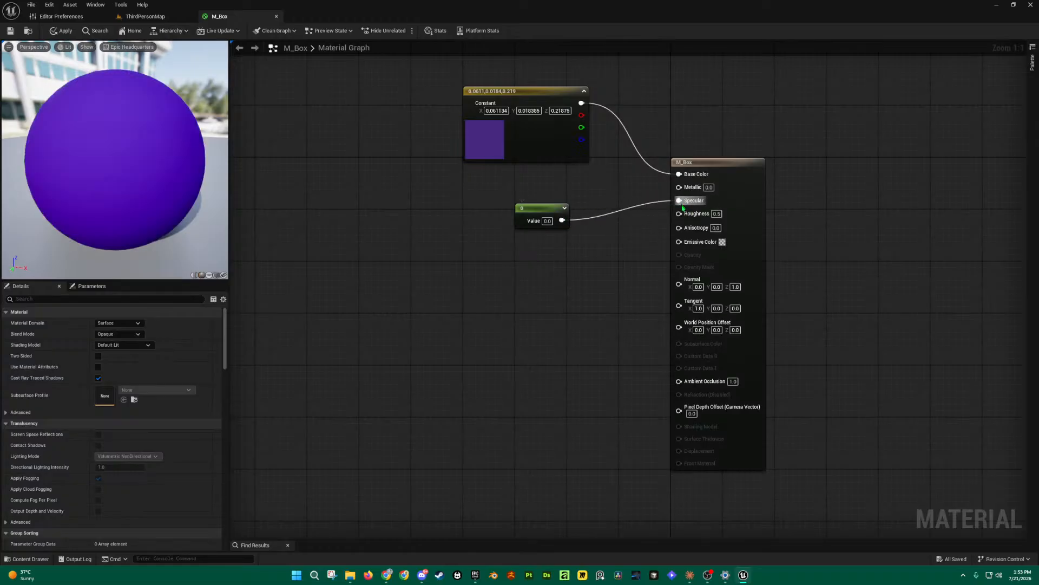
{"action": "left_click", "coordinate": [679, 201], "text": "alt"}
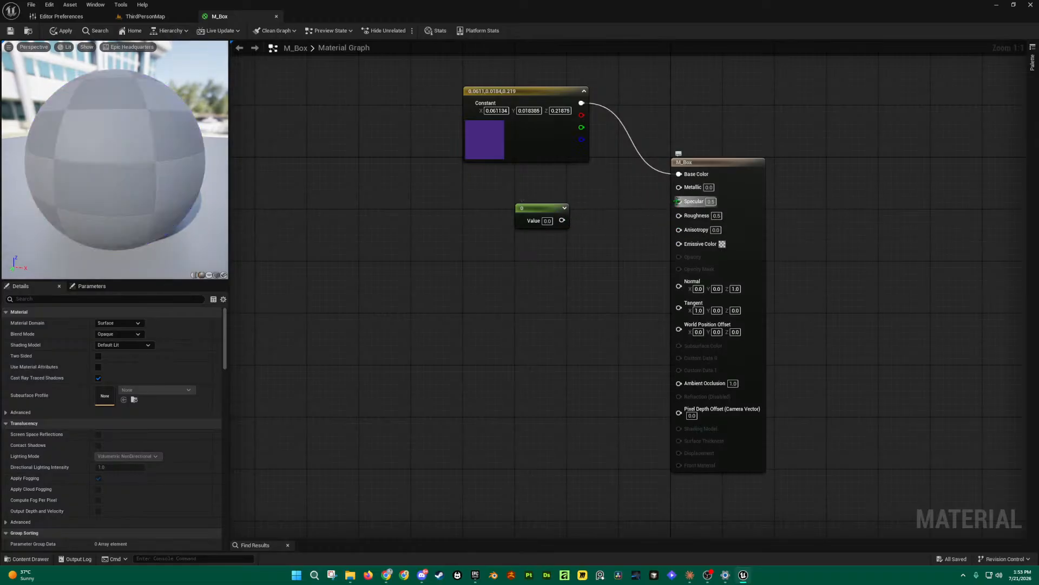
{"action": "left_click_drag", "start_coordinate": [562, 221], "coordinate": [572, 188]}
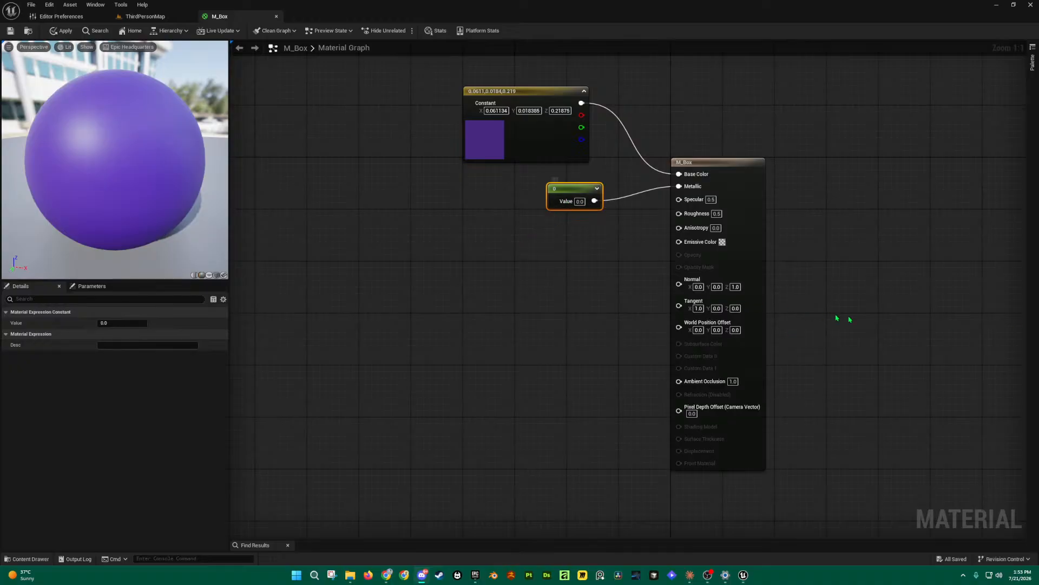
Step: Set the Metallic constant's value to 1 and widen the material preview panel
{"action": "mouse_move", "coordinate": [578, 190]}
{"action": "left_mouse_down"}
{"action": "mouse_move", "coordinate": [551, 187]}
{"action": "mouse_move", "coordinate": [561, 187]}
{"action": "left_mouse_up"}
{"action": "left_click", "coordinate": [567, 195]}
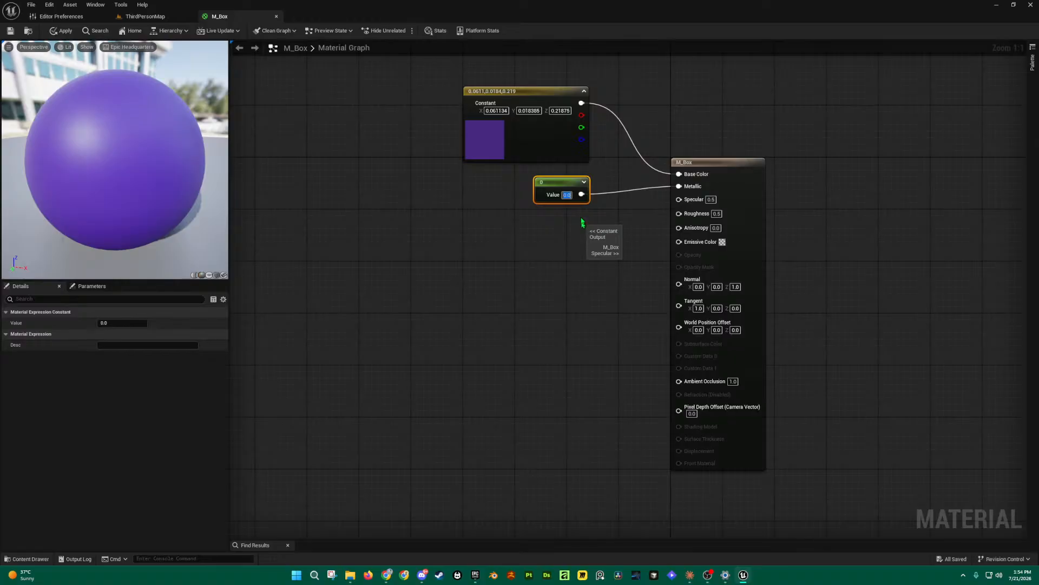
{"action": "type", "text": "1"}
{"action": "key", "text": "Return"}
{"action": "left_click", "coordinate": [591, 242]}
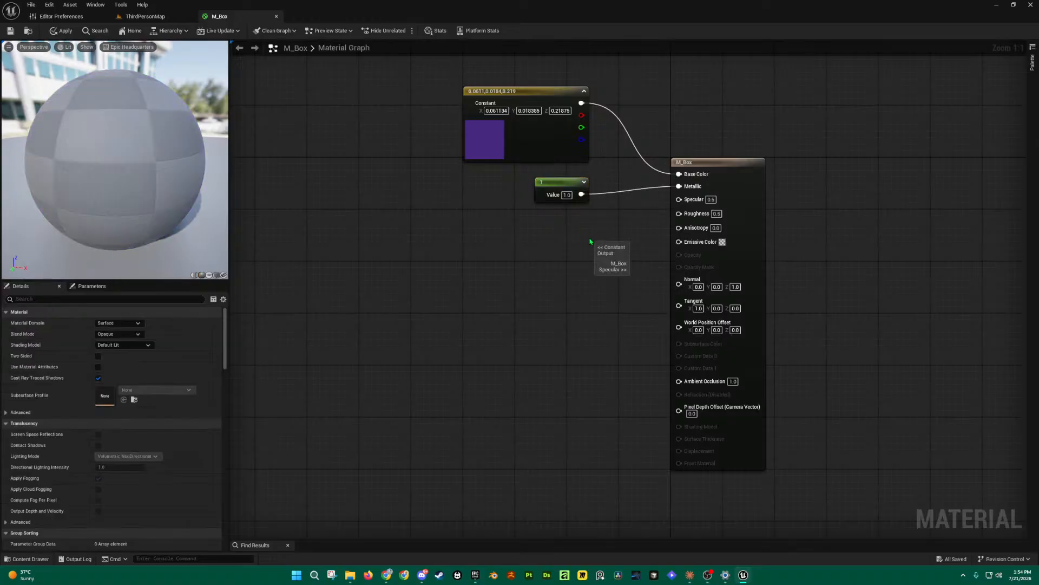
{"action": "left_click_drag", "start_coordinate": [229, 192], "coordinate": [296, 192]}
Step: Enlarge the preview, then apply and save the M_Box material
{"action": "left_click_drag", "start_coordinate": [243, 280], "coordinate": [239, 356]}
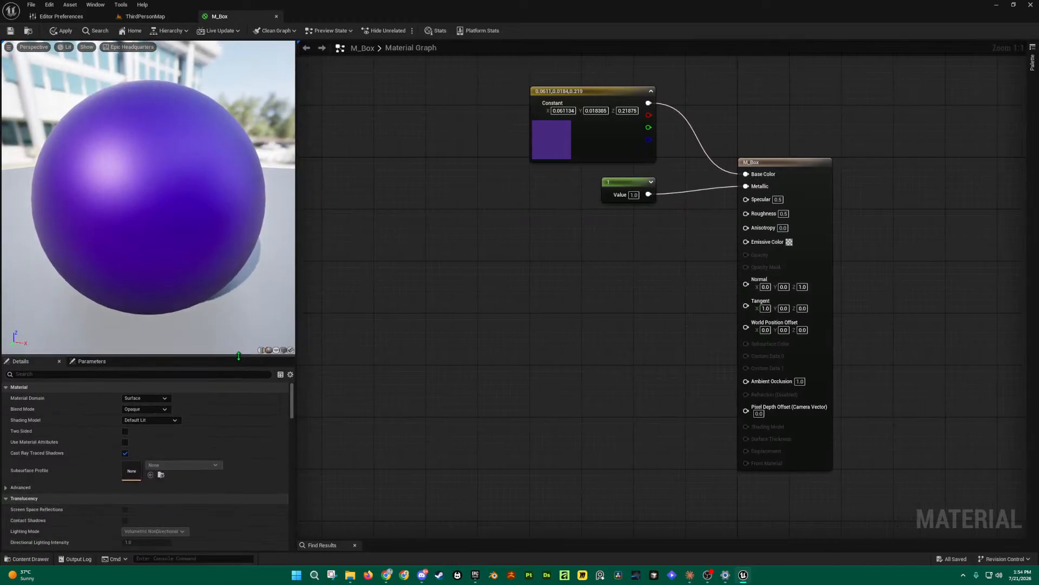
{"action": "scroll", "coordinate": [190, 209], "scroll_direction": "down", "scroll_amount": 4}
{"action": "left_click_drag", "start_coordinate": [190, 209], "coordinate": [260, 205]}
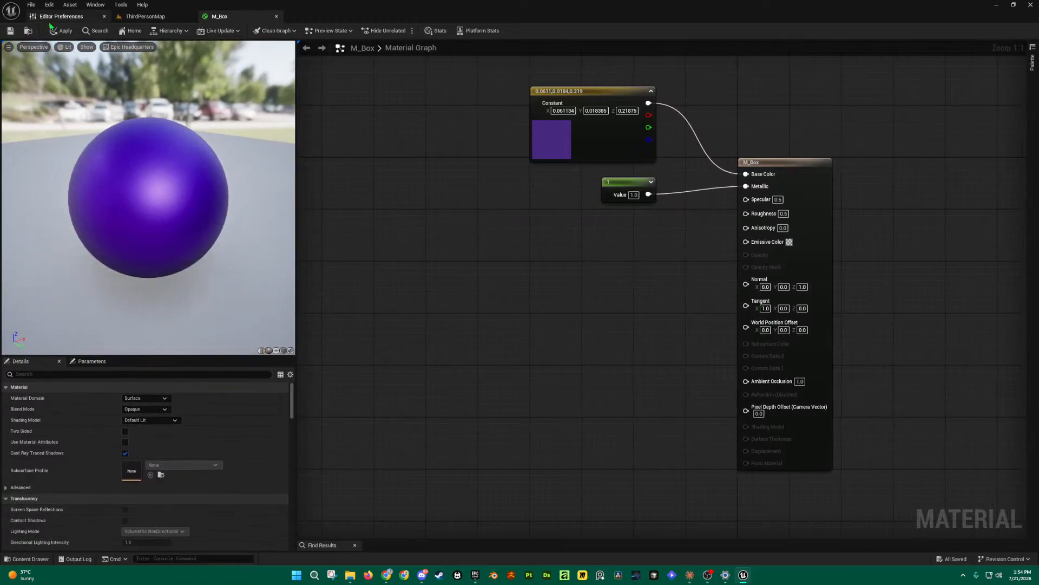
{"action": "left_click", "coordinate": [63, 32]}
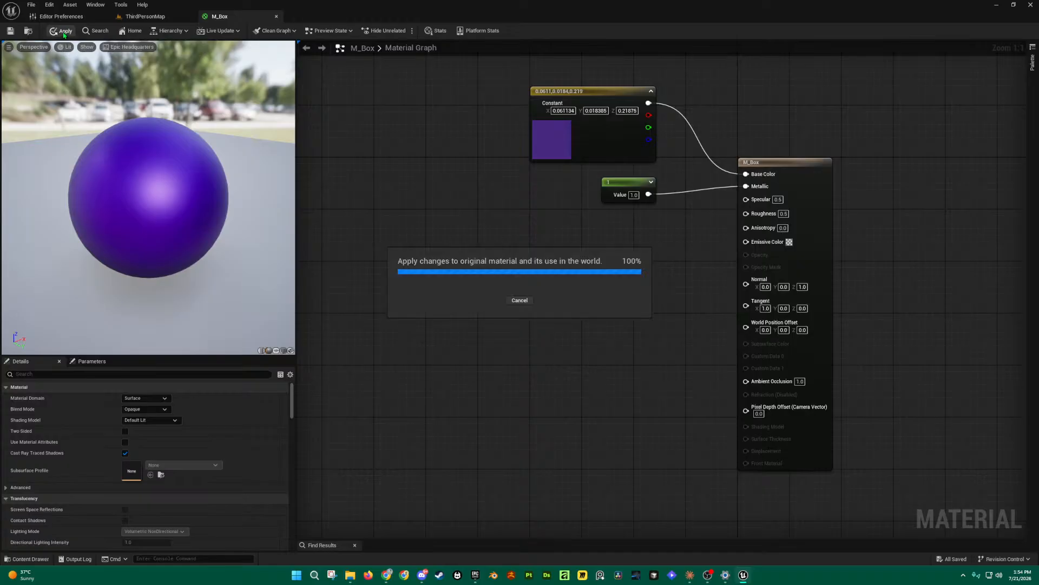
{"action": "left_click", "coordinate": [10, 31]}
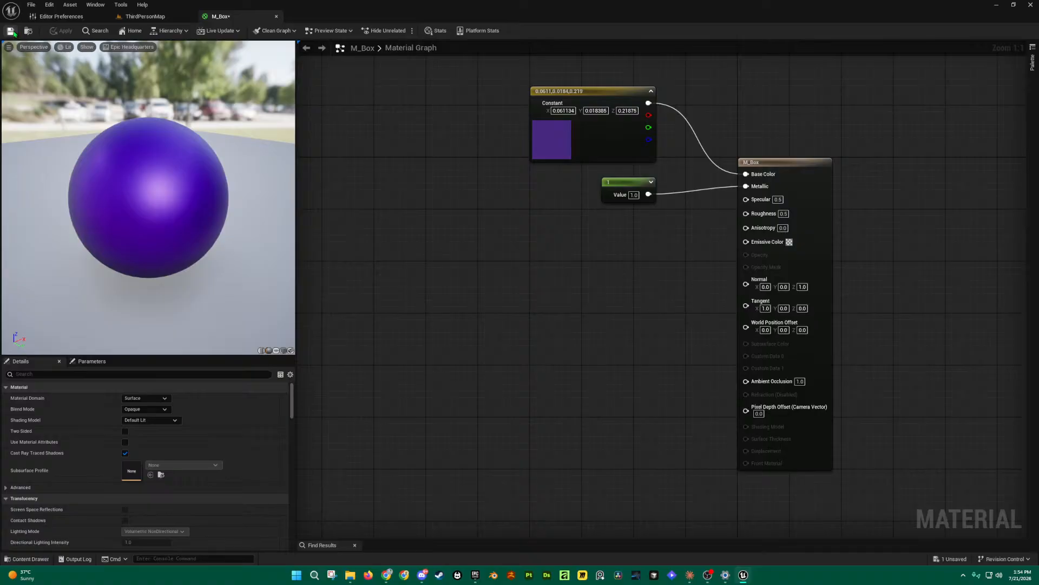
Step: Try Metallic constant values of 0, 10 and back to 1 on the preview sphere
{"action": "left_click", "coordinate": [634, 195]}
{"action": "type", "text": "0"}
{"action": "key", "text": "Return"}
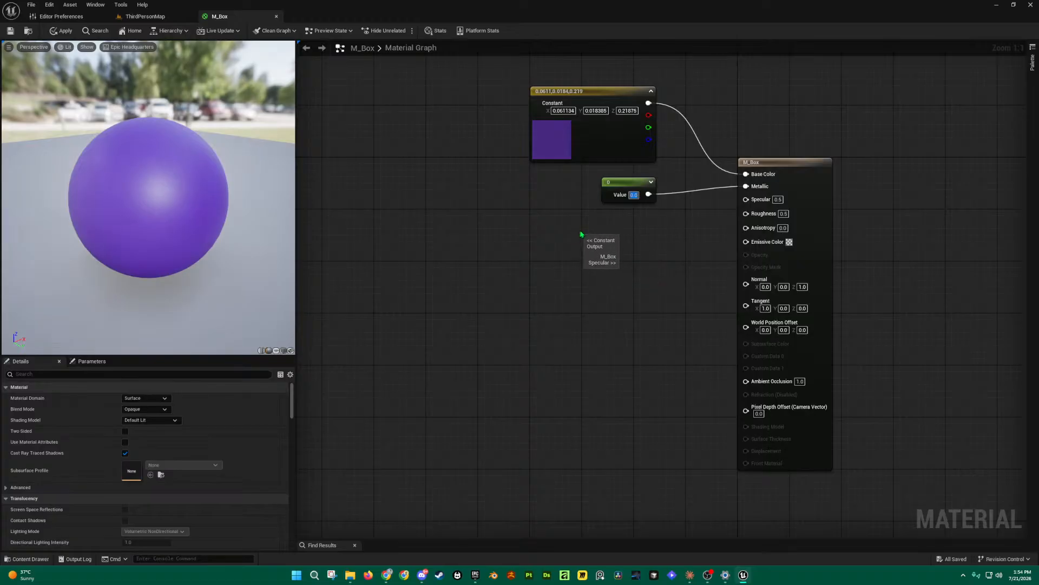
{"action": "left_click_drag", "start_coordinate": [172, 218], "coordinate": [238, 219]}
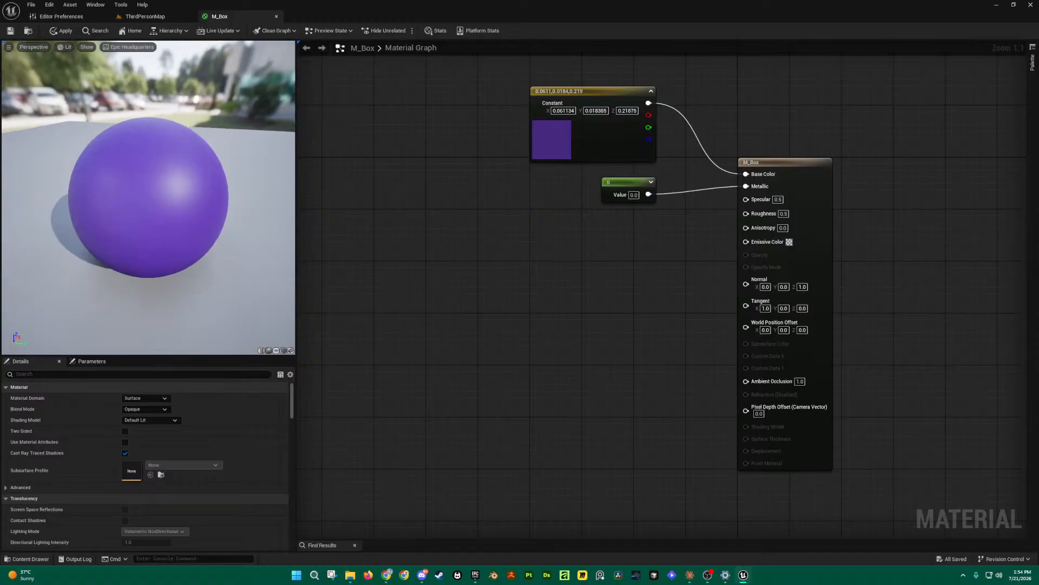
{"action": "left_click", "coordinate": [632, 195]}
{"action": "type", "text": "10"}
{"action": "key", "text": "Return"}
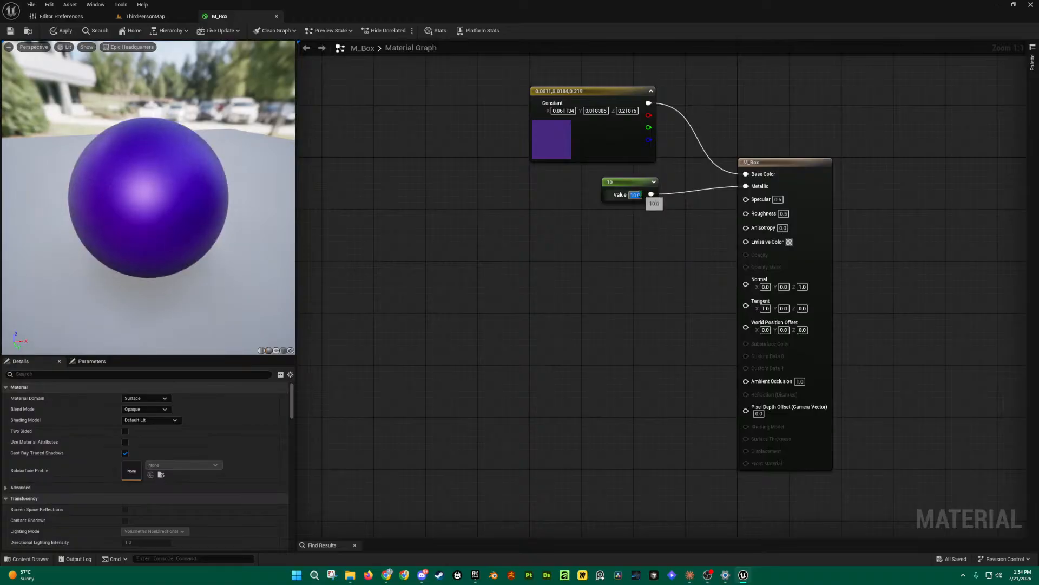
{"action": "type", "text": "1"}
{"action": "key", "text": "Return"}
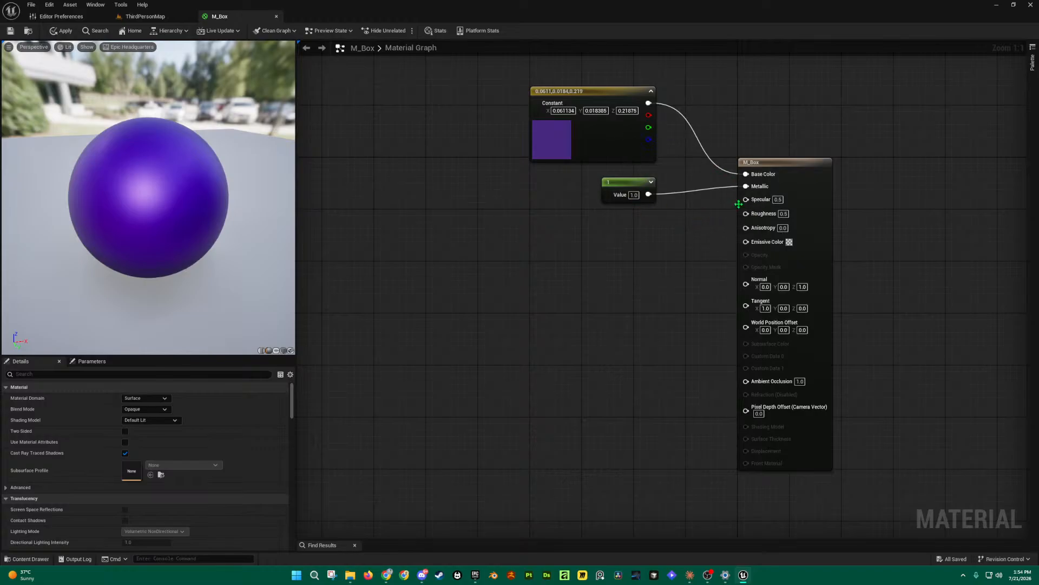
Step: Set the constant feeding Metallic to 0 and nudge the purple Constant node upward
{"action": "left_click", "coordinate": [778, 199]}
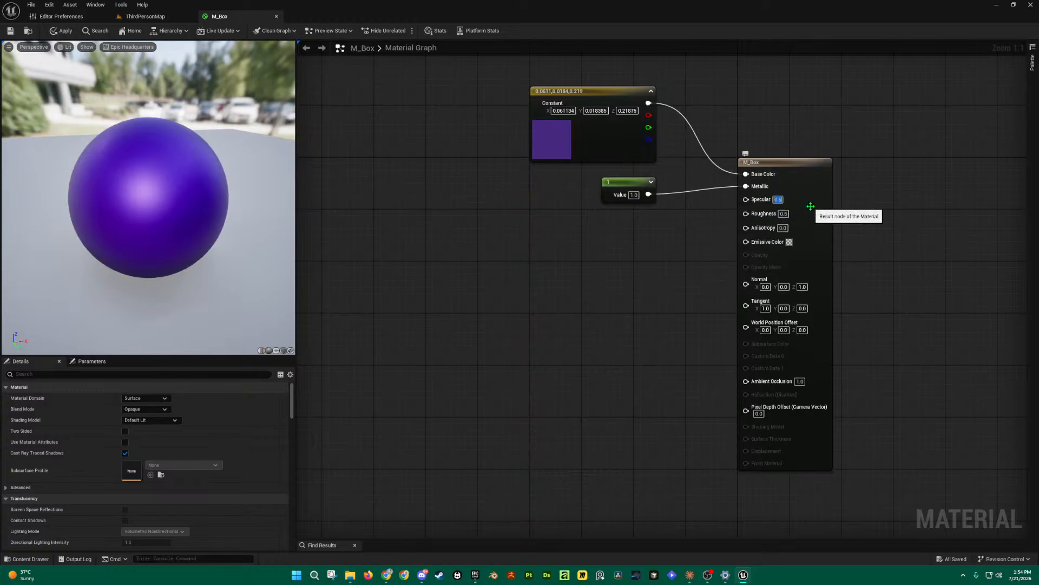
{"action": "left_click", "coordinate": [720, 264]}
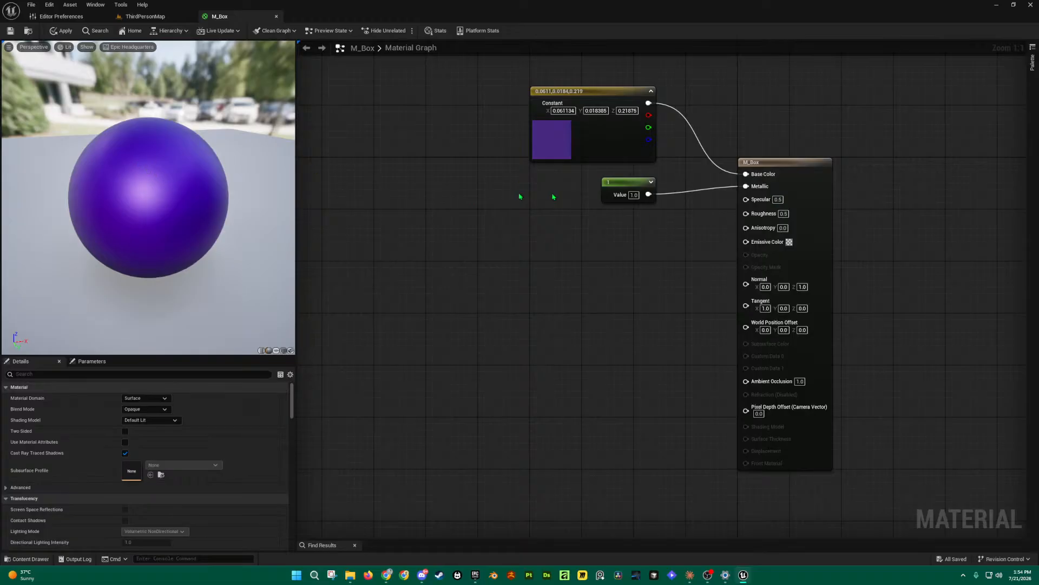
{"action": "left_click", "coordinate": [634, 195]}
{"action": "type", "text": "0"}
{"action": "left_click", "coordinate": [658, 223]}
{"action": "left_click_drag", "start_coordinate": [634, 186], "coordinate": [633, 179]}
{"action": "left_click", "coordinate": [671, 263]}
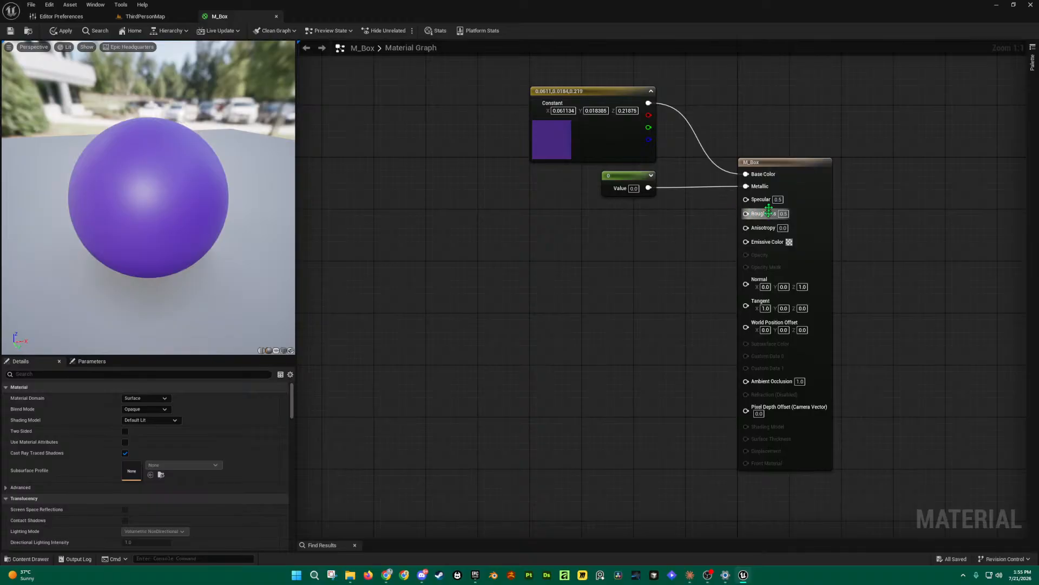
Step: Break the constant's Metallic wire and enter 0 in M_Box's Specular and Roughness fields
{"action": "left_click", "coordinate": [747, 187], "text": "alt"}
{"action": "left_click", "coordinate": [775, 188]}
{"action": "type", "text": "1"}
{"action": "key", "text": "Tab"}
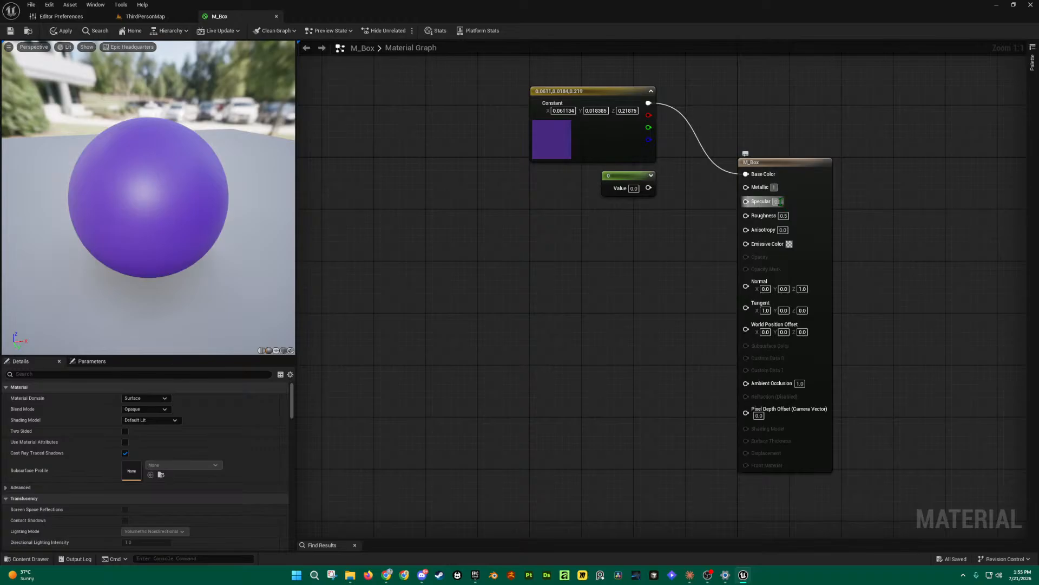
{"action": "type", "text": "0"}
{"action": "left_click", "coordinate": [784, 215]}
{"action": "type", "text": "0"}
{"action": "left_click", "coordinate": [727, 228]}
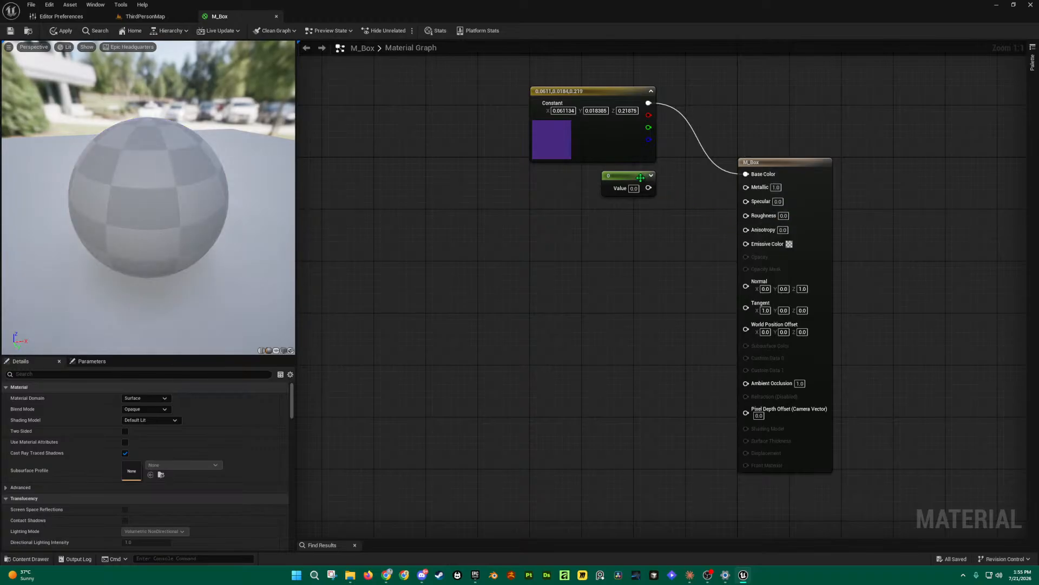
Step: Reposition the loose 0 constant and set M_Box's Metallic field back to 0.0
{"action": "left_click_drag", "start_coordinate": [640, 176], "coordinate": [633, 183]}
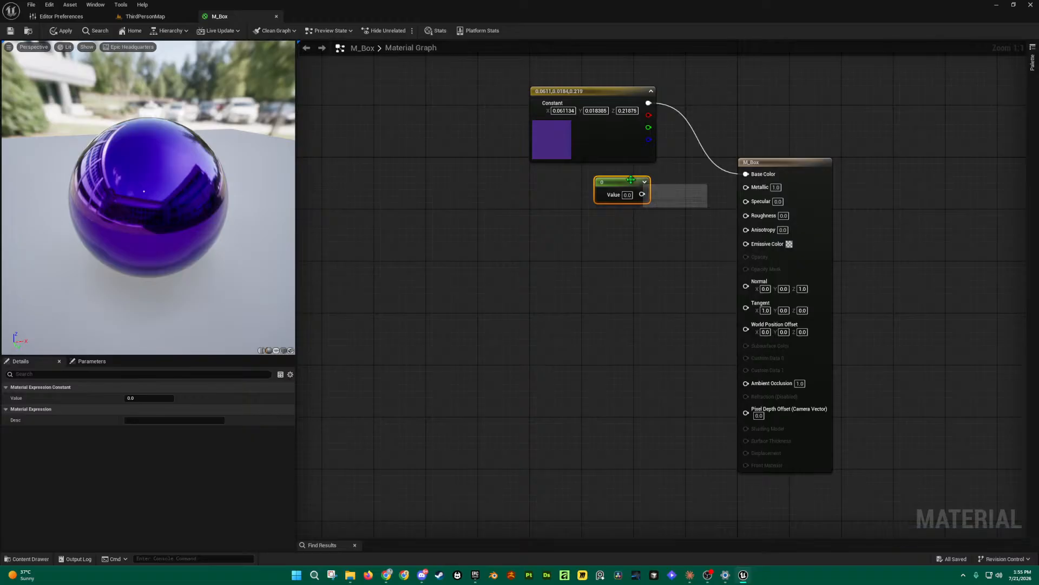
{"action": "left_click_drag", "start_coordinate": [578, 230], "coordinate": [652, 176]}
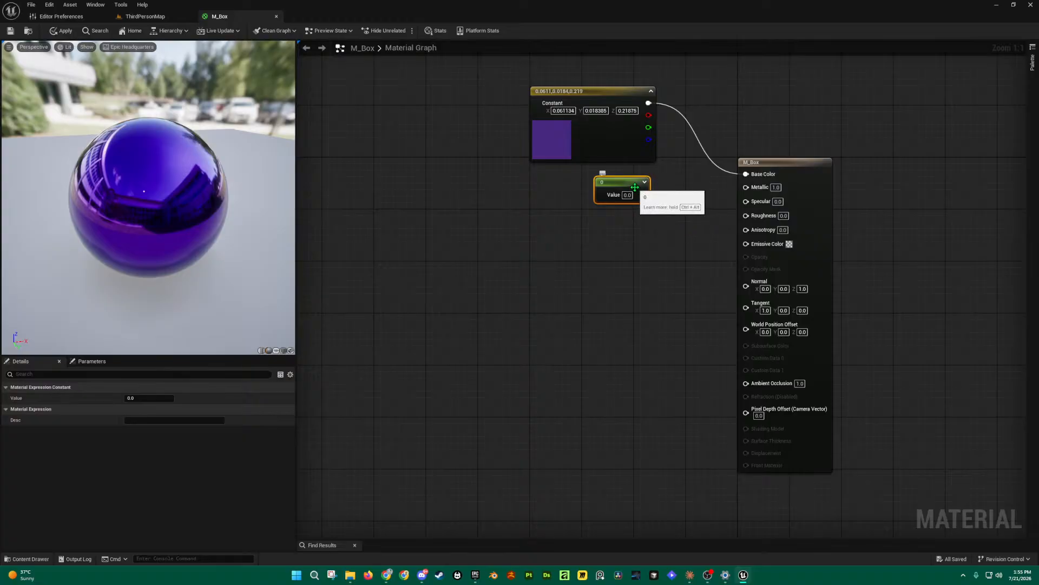
{"action": "left_click", "coordinate": [776, 187]}
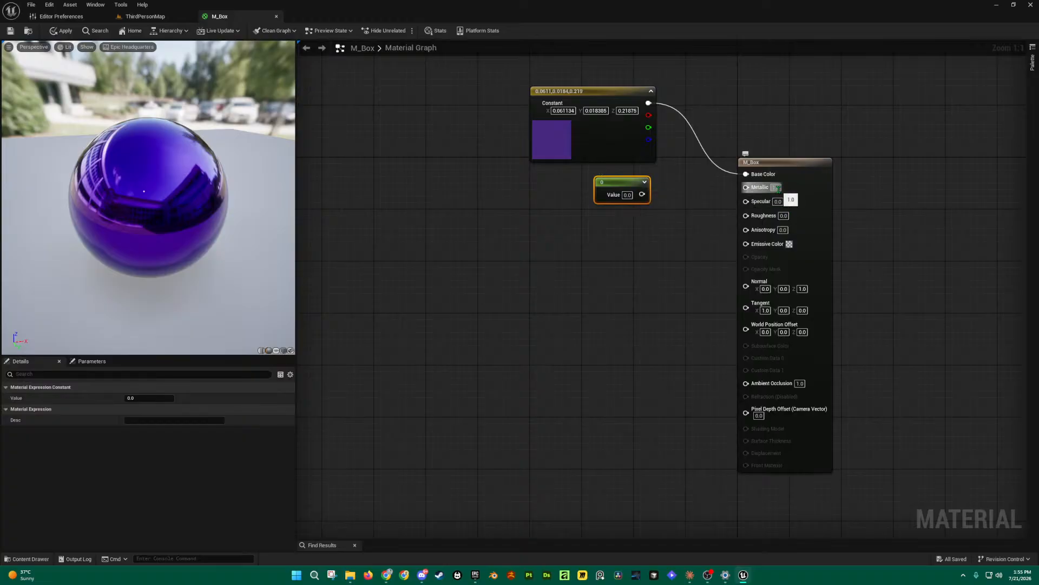
{"action": "type", "text": "0"}
{"action": "key", "text": "Return"}
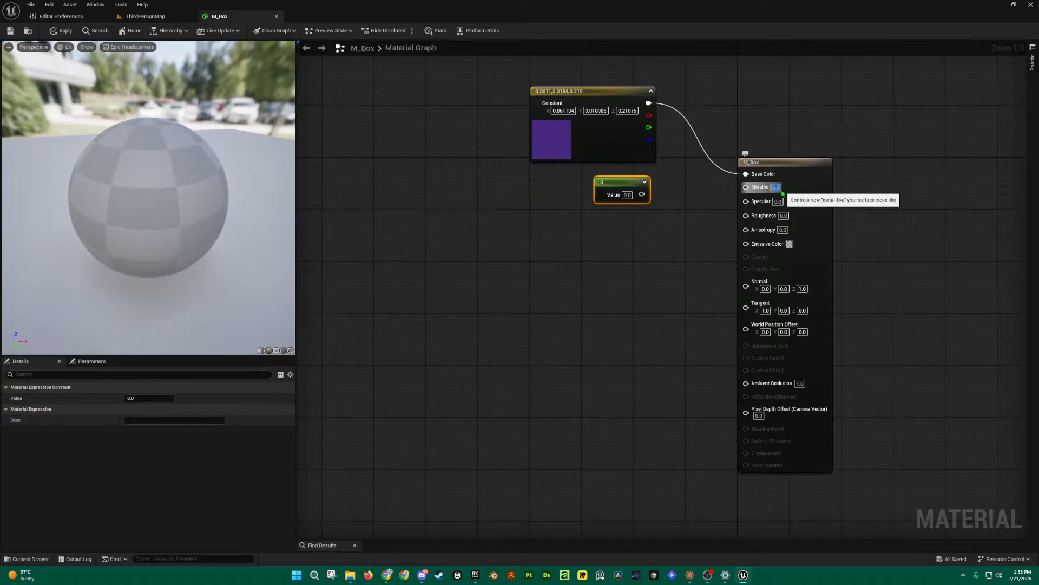
{"action": "left_click", "coordinate": [682, 242]}
{"action": "left_click_drag", "start_coordinate": [764, 110], "coordinate": [849, 486]}
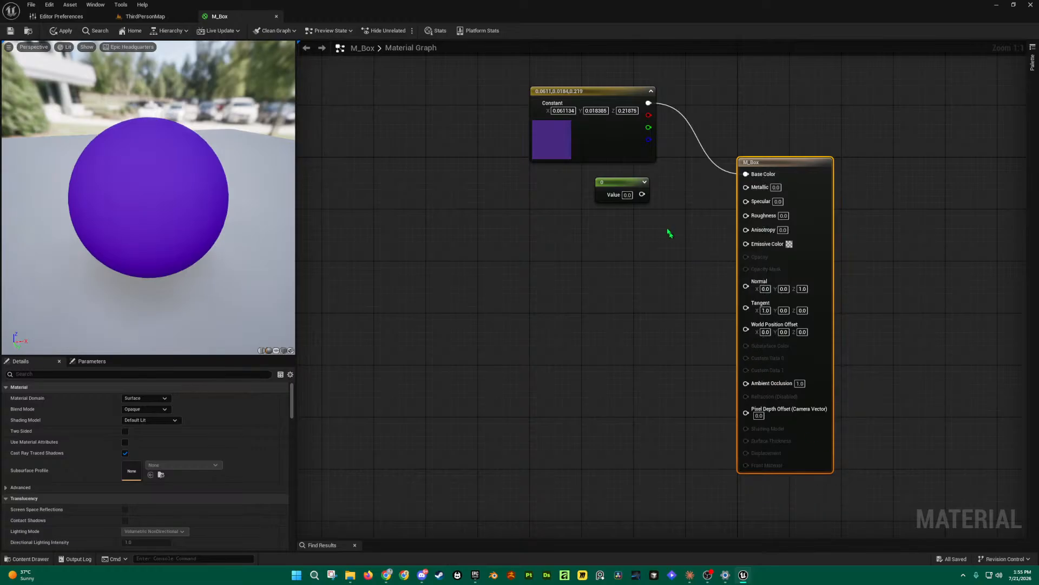
{"action": "left_click", "coordinate": [627, 183]}
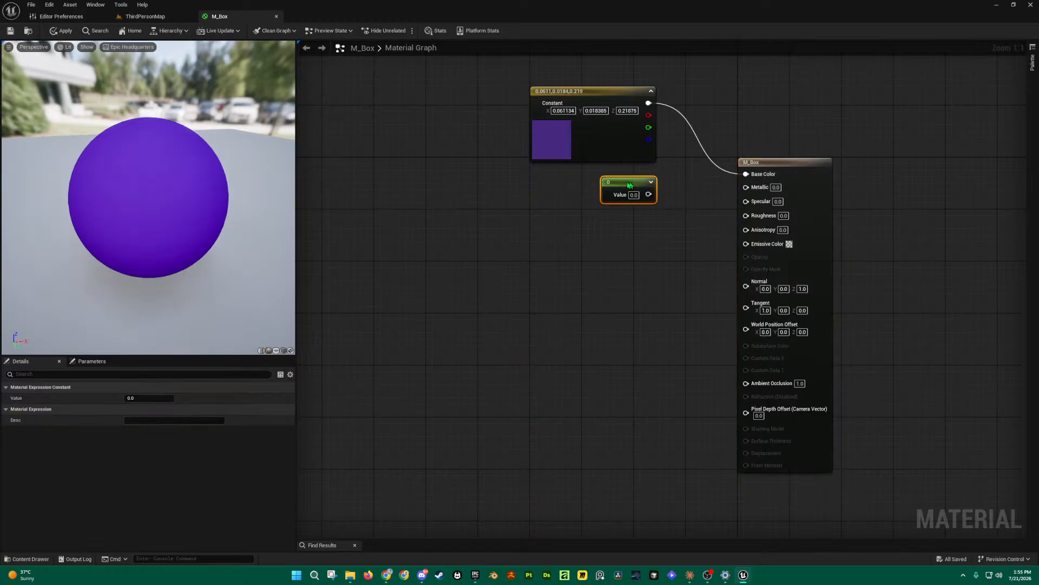
{"action": "left_click_drag", "start_coordinate": [621, 180], "coordinate": [632, 193]}
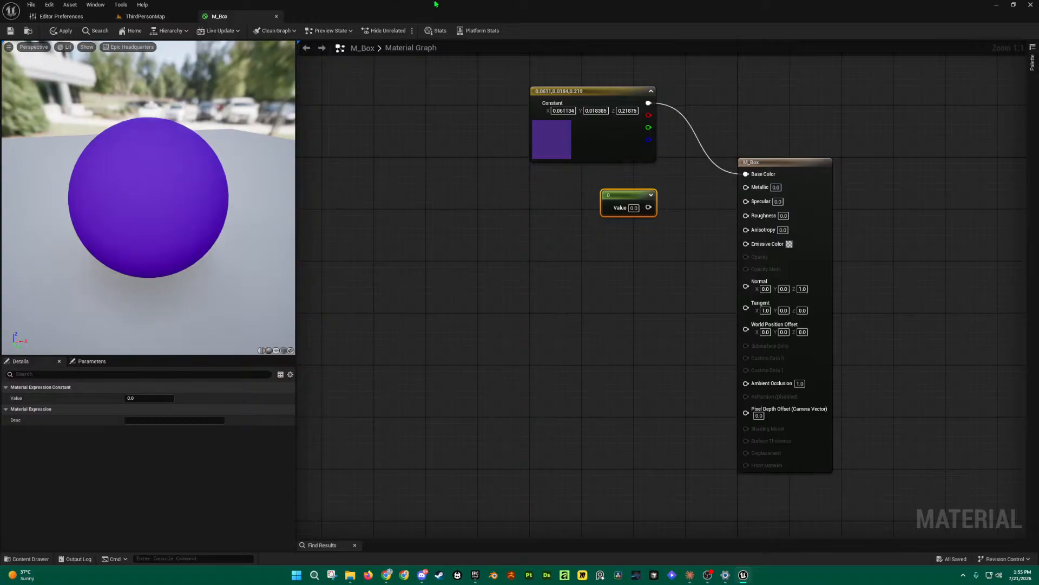
{"action": "left_click_drag", "start_coordinate": [232, 17], "coordinate": [410, 167]}
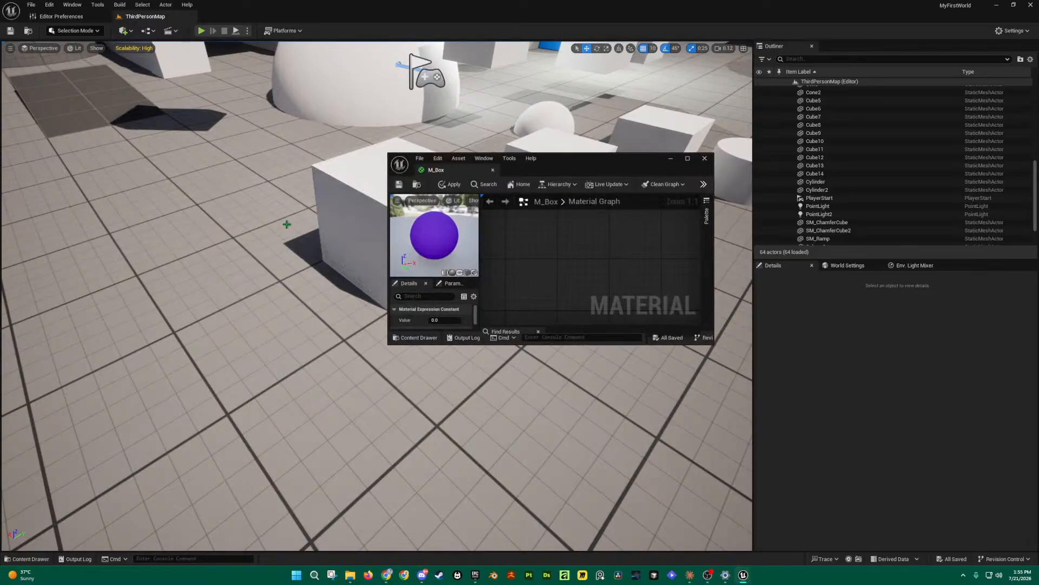
{"action": "left_click_drag", "start_coordinate": [574, 170], "coordinate": [831, 179]}
{"action": "right_click_drag", "start_coordinate": [406, 246], "coordinate": [354, 225]}
{"action": "key", "text": "w"}
{"action": "key", "text": "d"}
{"action": "key", "text": "s"}
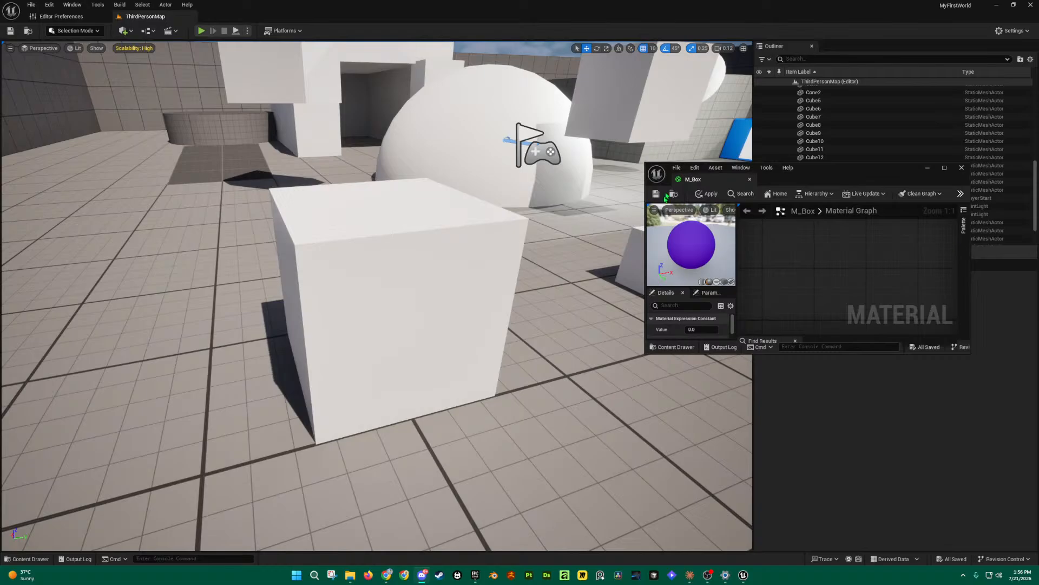
{"action": "left_click_drag", "start_coordinate": [707, 182], "coordinate": [248, 20]}
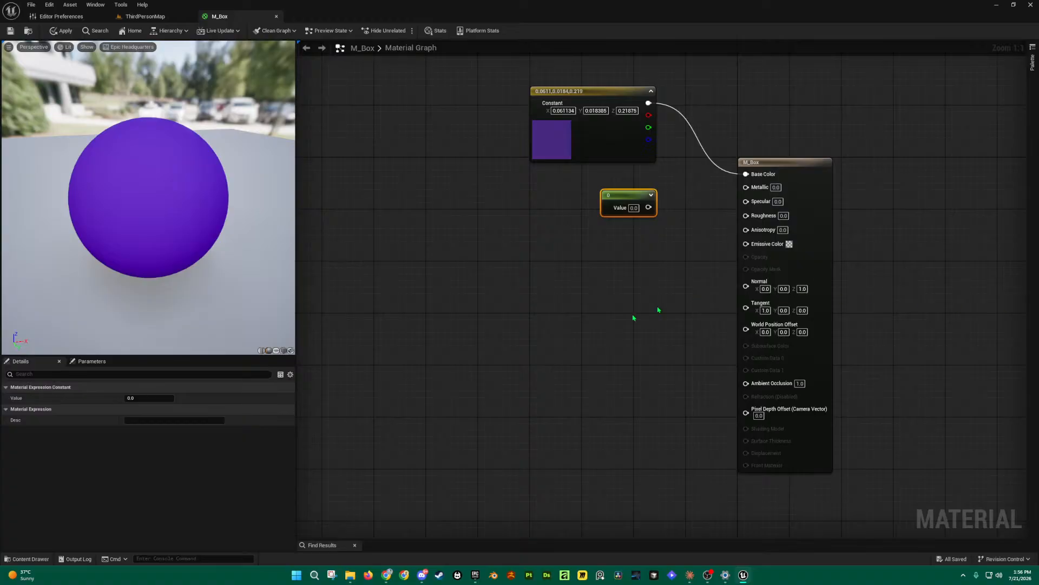
Step: Wire the constant into Metallic, set its value to 1, and check the preview sphere
{"action": "left_click_drag", "start_coordinate": [632, 197], "coordinate": [747, 186]}
{"action": "left_click", "coordinate": [628, 201]}
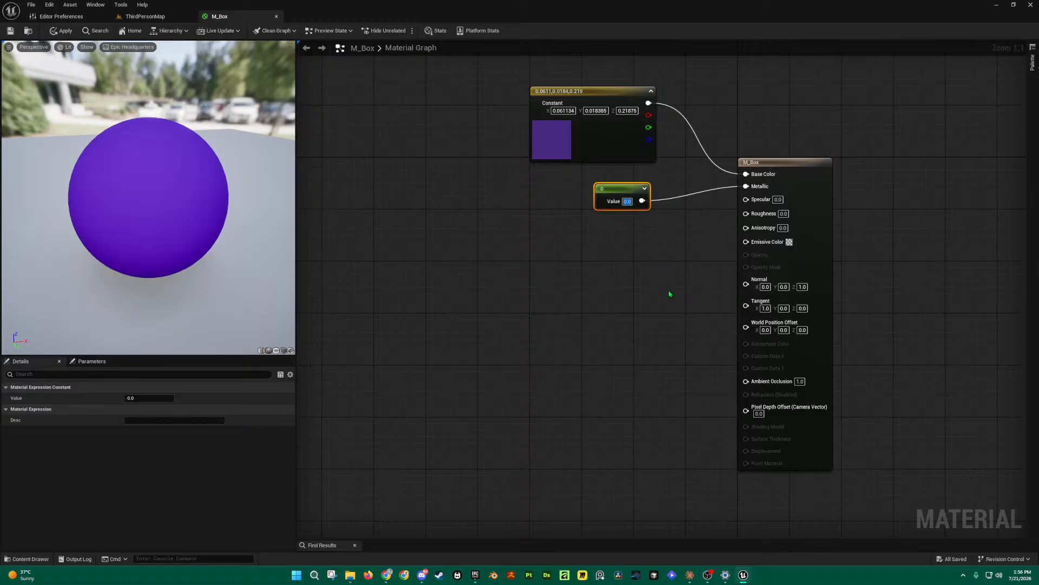
{"action": "type", "text": "1"}
{"action": "key", "text": "Return"}
{"action": "left_click", "coordinate": [665, 256]}
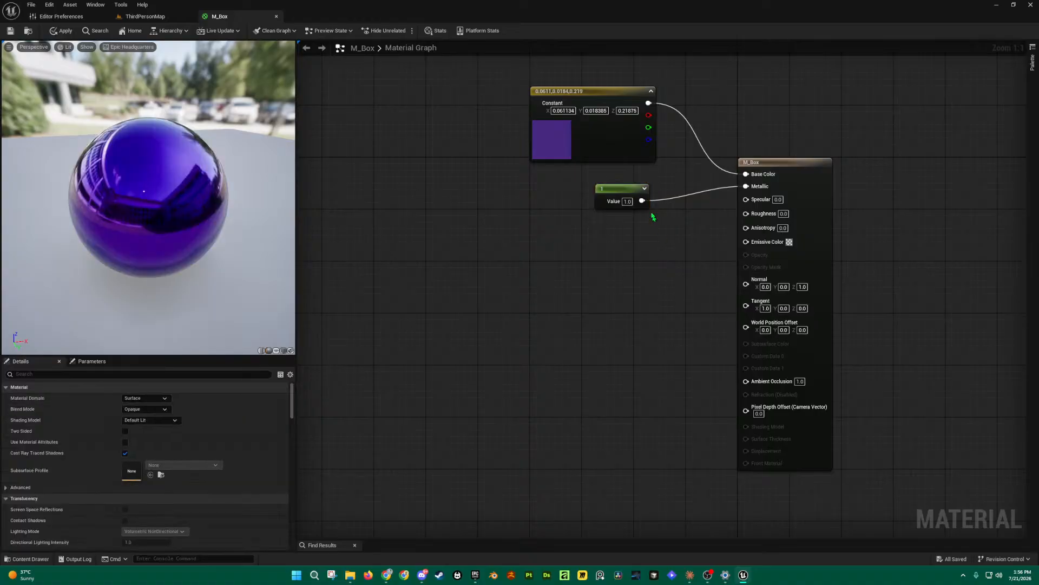
{"action": "left_click_drag", "start_coordinate": [103, 191], "coordinate": [176, 191]}
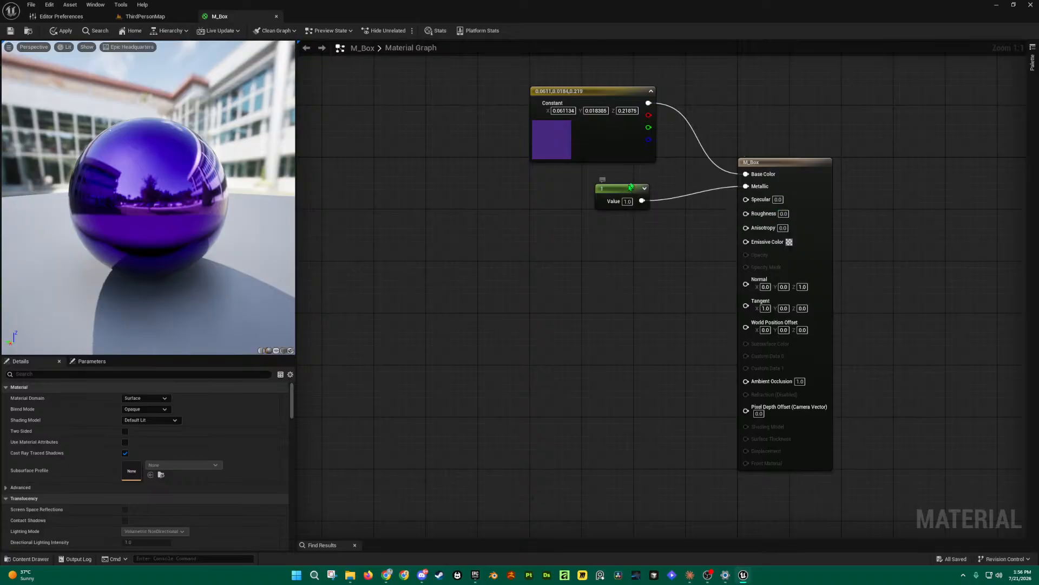
Step: Add a second 0 scalar constant beneath the 1 node and wire it into Specular
{"action": "left_click_drag", "start_coordinate": [628, 194], "coordinate": [633, 182]}
{"action": "left_click_drag", "start_coordinate": [138, 199], "coordinate": [279, 207]}
{"action": "left_click", "coordinate": [418, 248]}
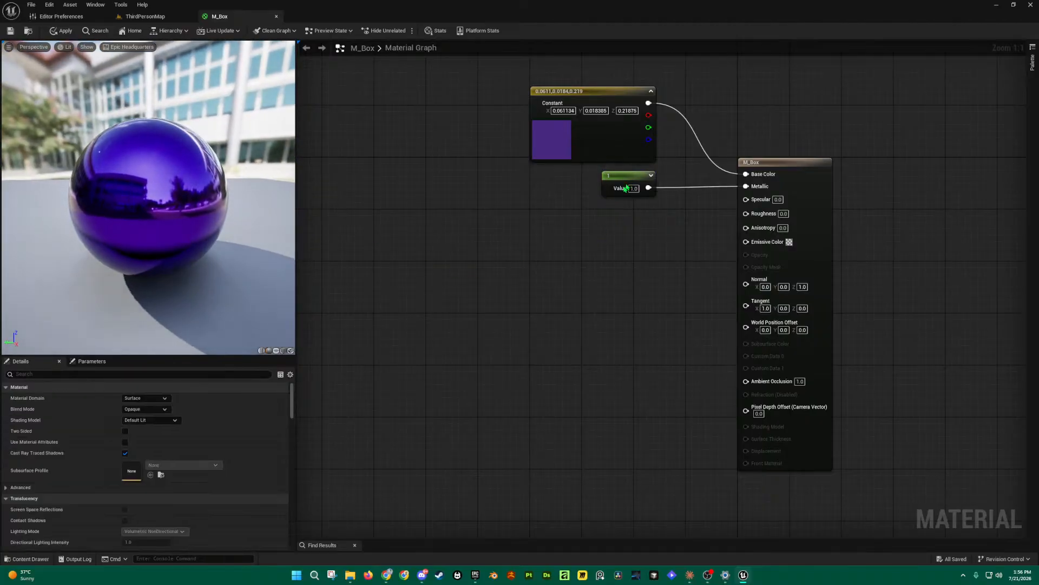
{"action": "left_click_drag", "start_coordinate": [630, 182], "coordinate": [624, 189]}
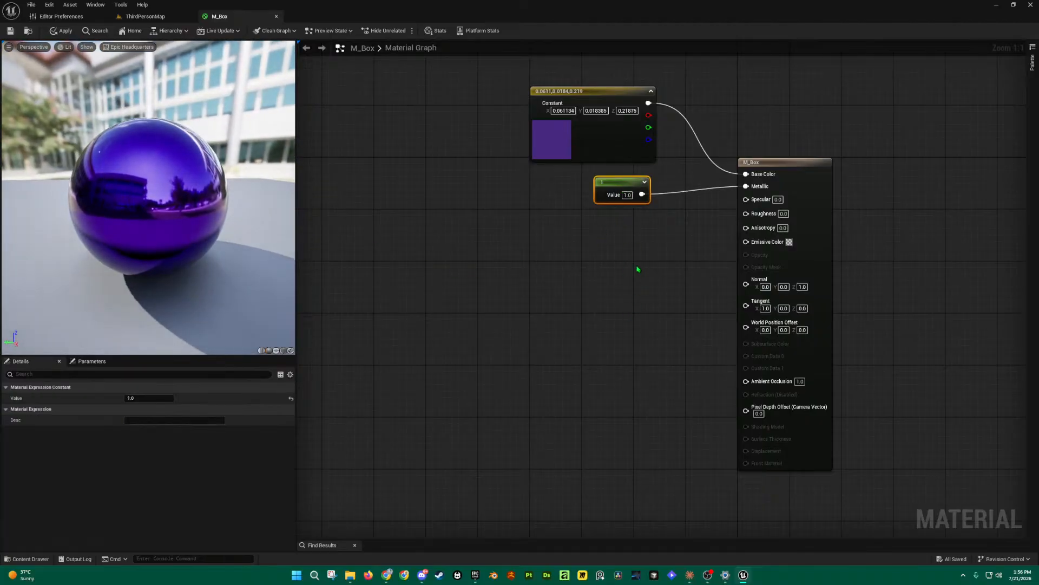
{"action": "key", "text": "1"}
{"action": "left_click", "coordinate": [630, 236]}
{"action": "left_click_drag", "start_coordinate": [661, 241], "coordinate": [746, 200]}
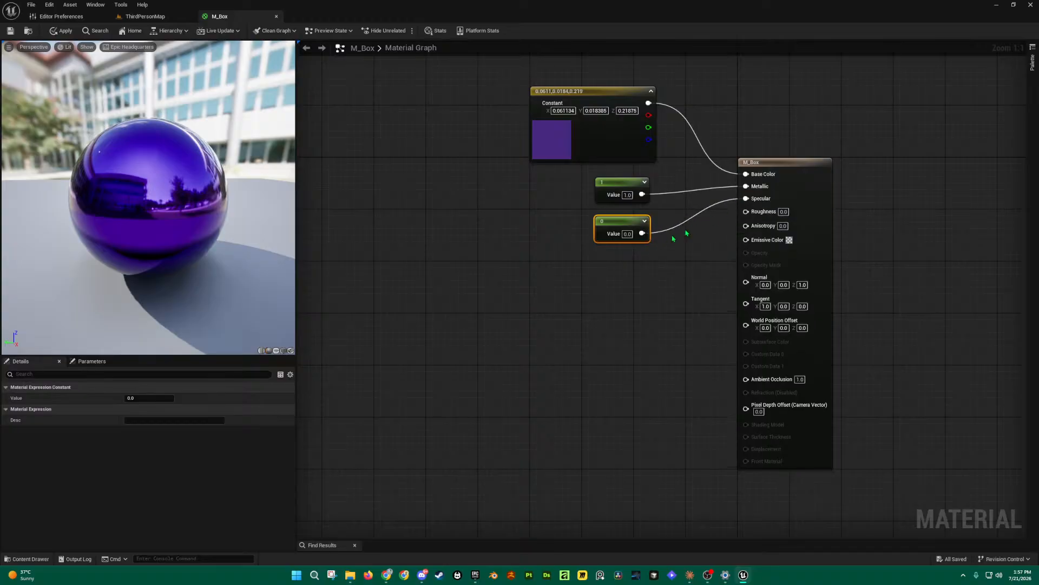
Step: Try a value of 1 on the second constant and check the sphere's building reflection
{"action": "mouse_move", "coordinate": [118, 209]}
{"action": "left_mouse_down"}
{"action": "mouse_move", "coordinate": [206, 210]}
{"action": "mouse_move", "coordinate": [119, 209]}
{"action": "left_mouse_up"}
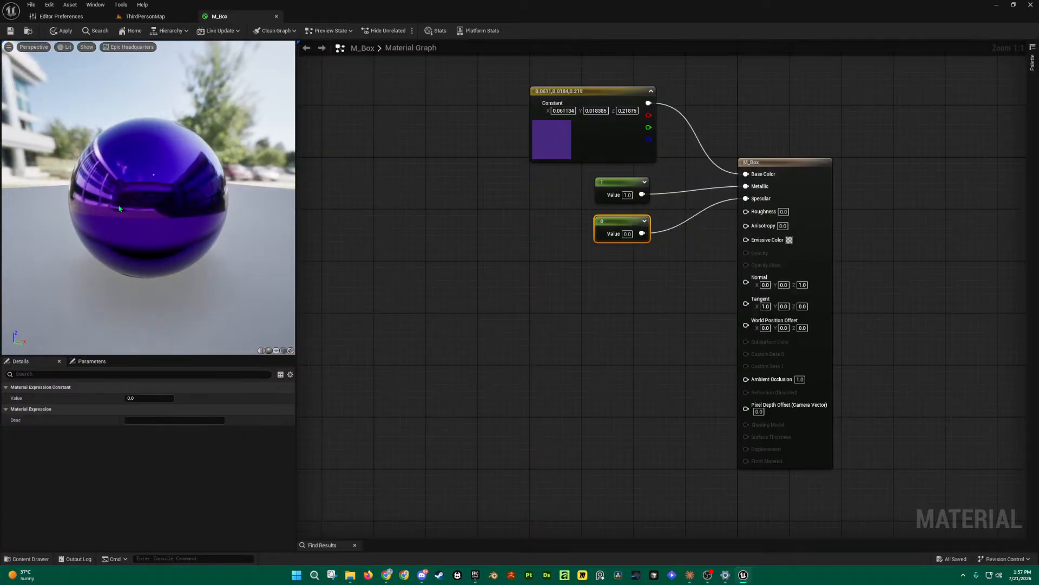
{"action": "left_click", "coordinate": [627, 234]}
{"action": "type", "text": "1"}
{"action": "key", "text": "Return"}
{"action": "left_click", "coordinate": [631, 278]}
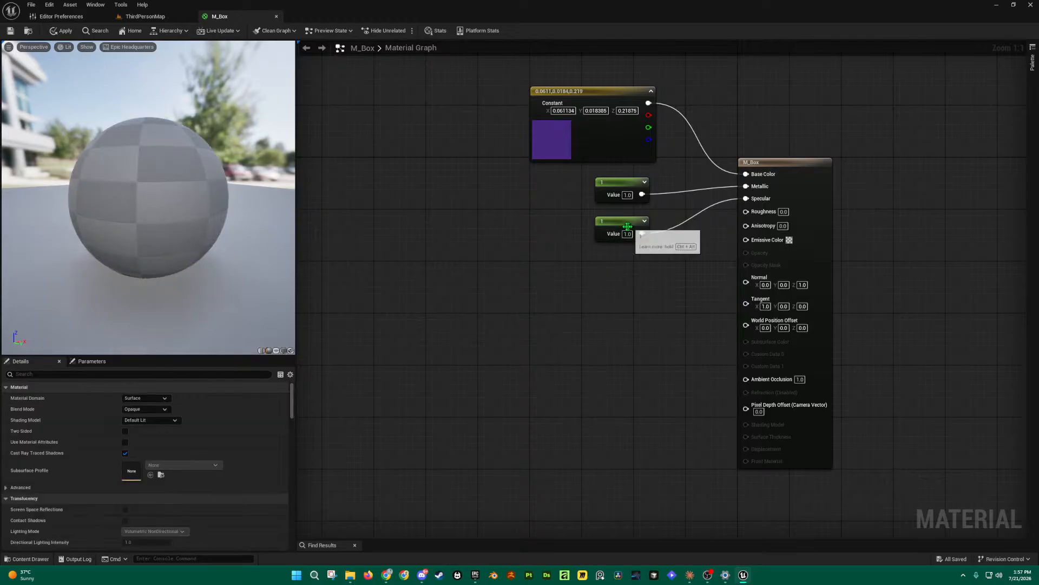
{"action": "left_click_drag", "start_coordinate": [152, 193], "coordinate": [184, 194]}
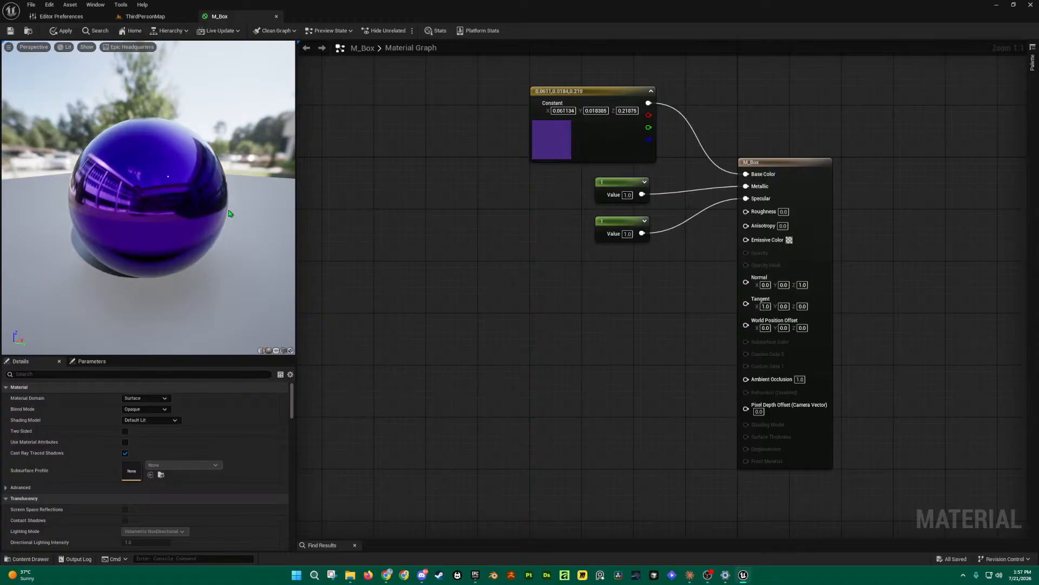
{"action": "left_click_drag", "start_coordinate": [145, 193], "coordinate": [168, 200]}
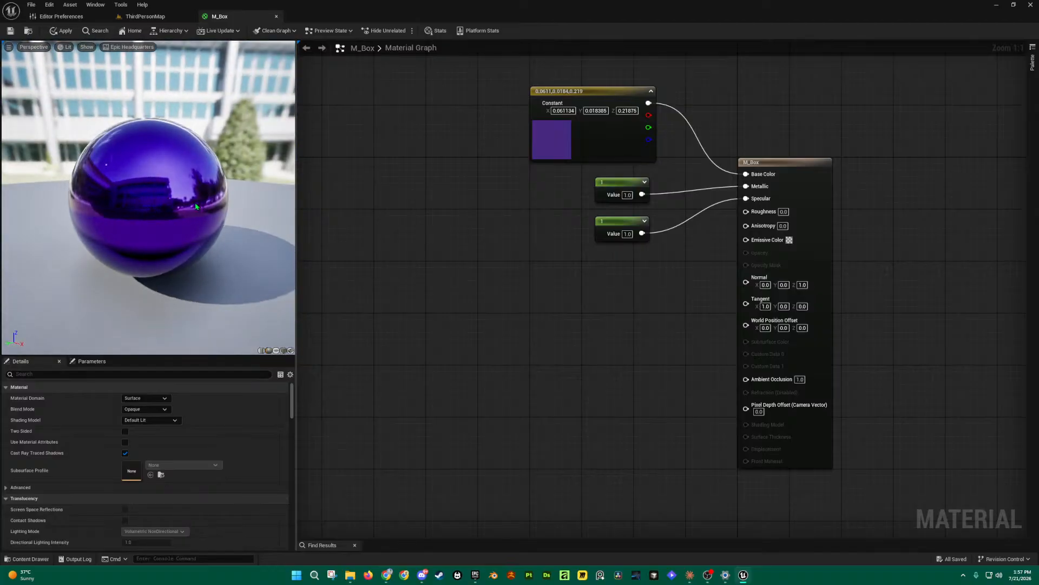
Step: Reset the second constant to 0 and review the sphere again
{"action": "left_click", "coordinate": [628, 234]}
{"action": "type", "text": "0"}
{"action": "key", "text": "Return"}
{"action": "left_click", "coordinate": [619, 275]}
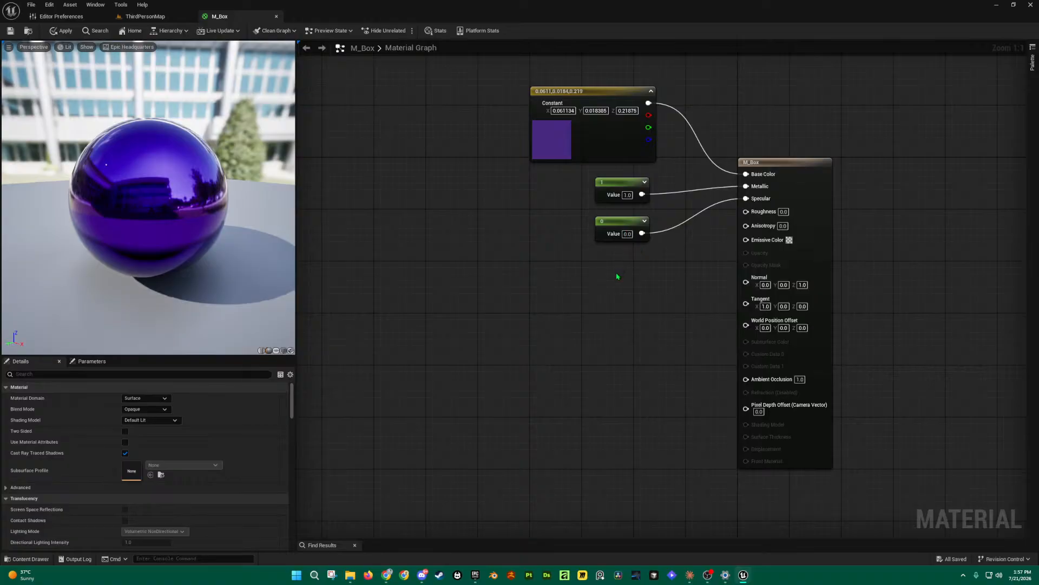
{"action": "left_click_drag", "start_coordinate": [185, 193], "coordinate": [12, 193]}
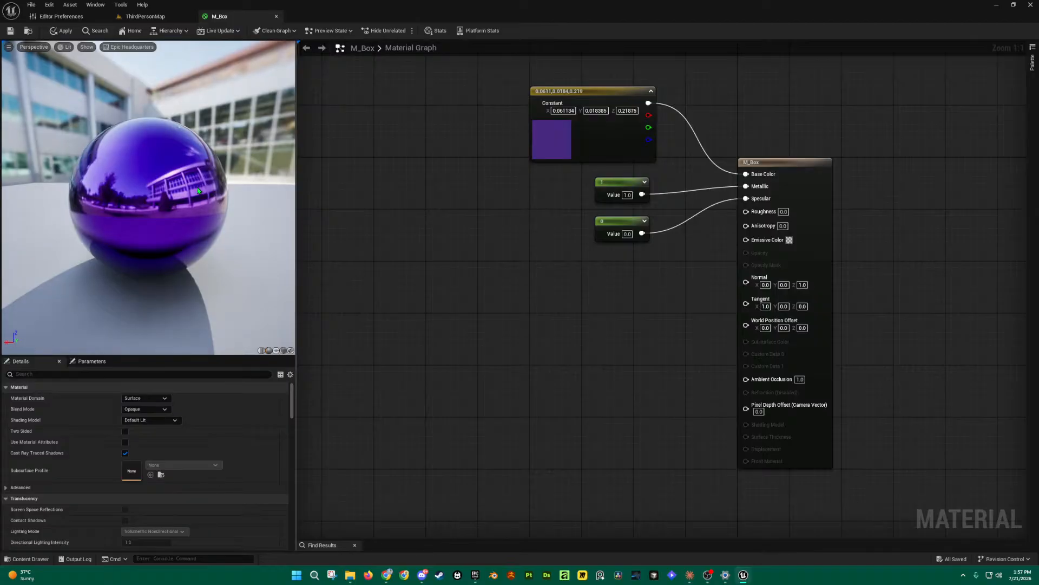
{"action": "left_click_drag", "start_coordinate": [198, 190], "coordinate": [279, 191]}
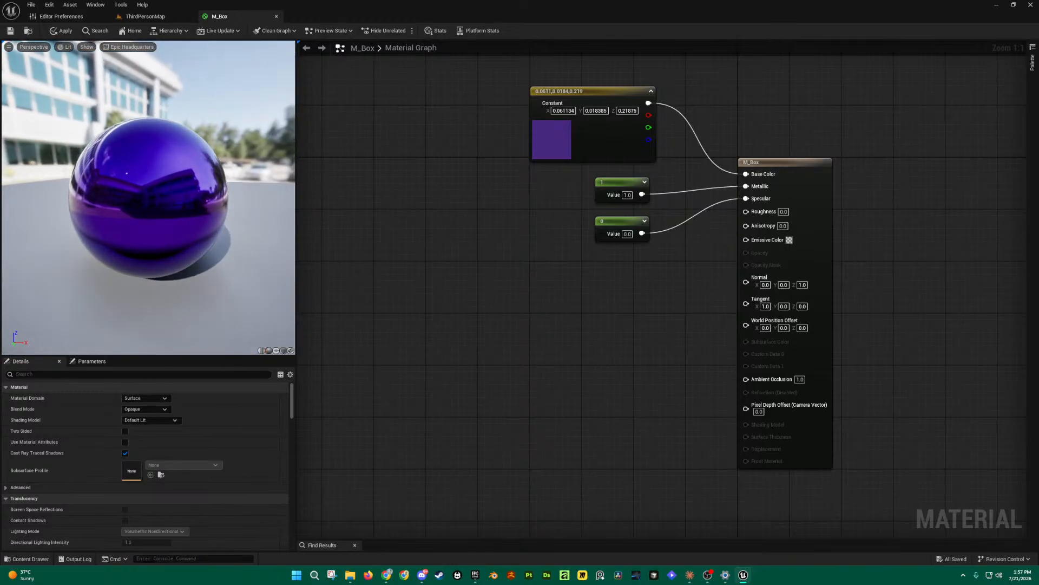
Step: Set the Metallic constant to 0 and the Specular constant to 1, then inspect the shiny sphere
{"action": "left_click", "coordinate": [627, 196]}
{"action": "type", "text": "0"}
{"action": "key", "text": "Return"}
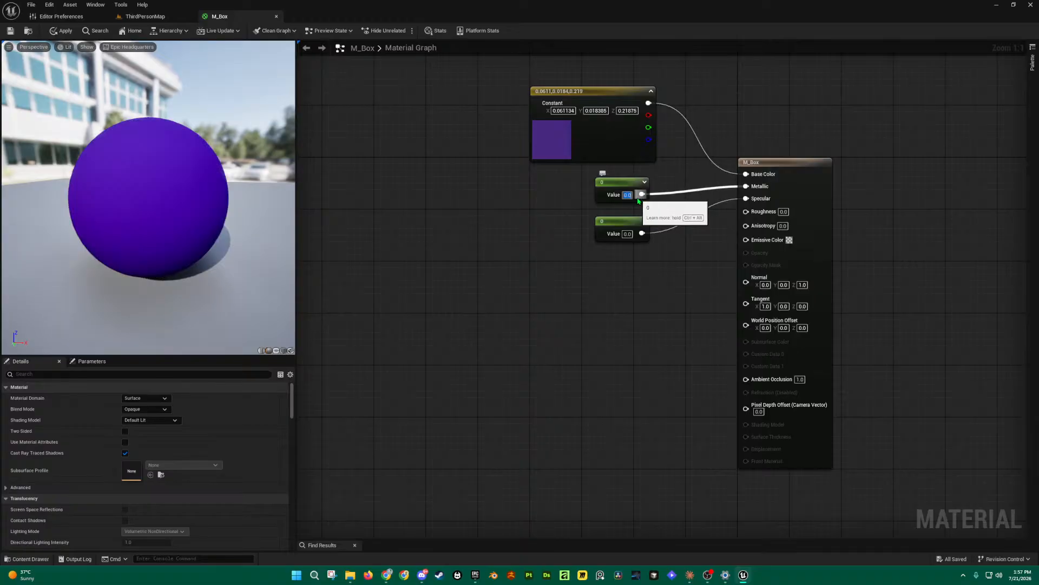
{"action": "left_click", "coordinate": [628, 234]}
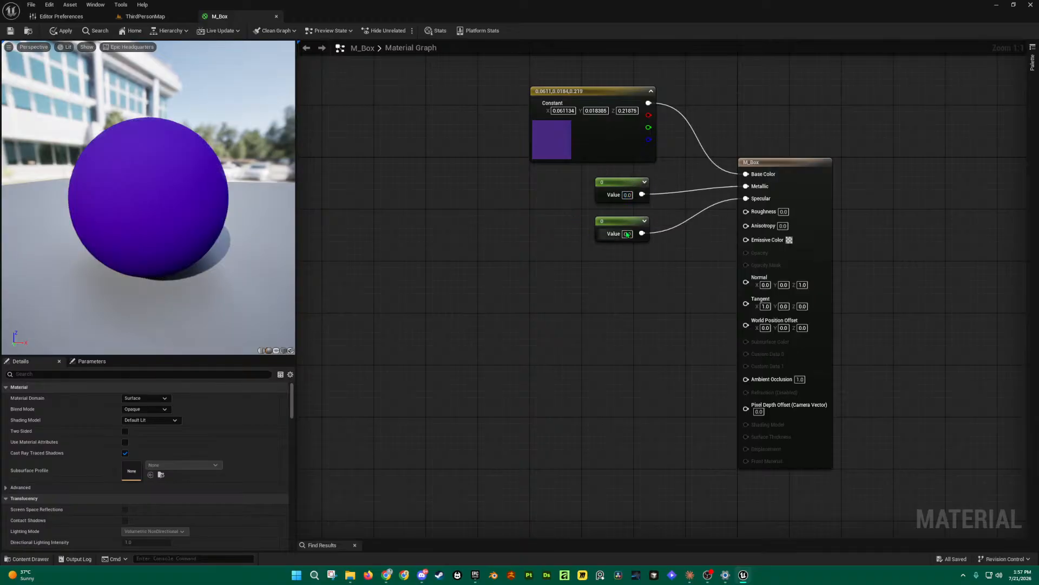
{"action": "type", "text": "1"}
{"action": "key", "text": "Return"}
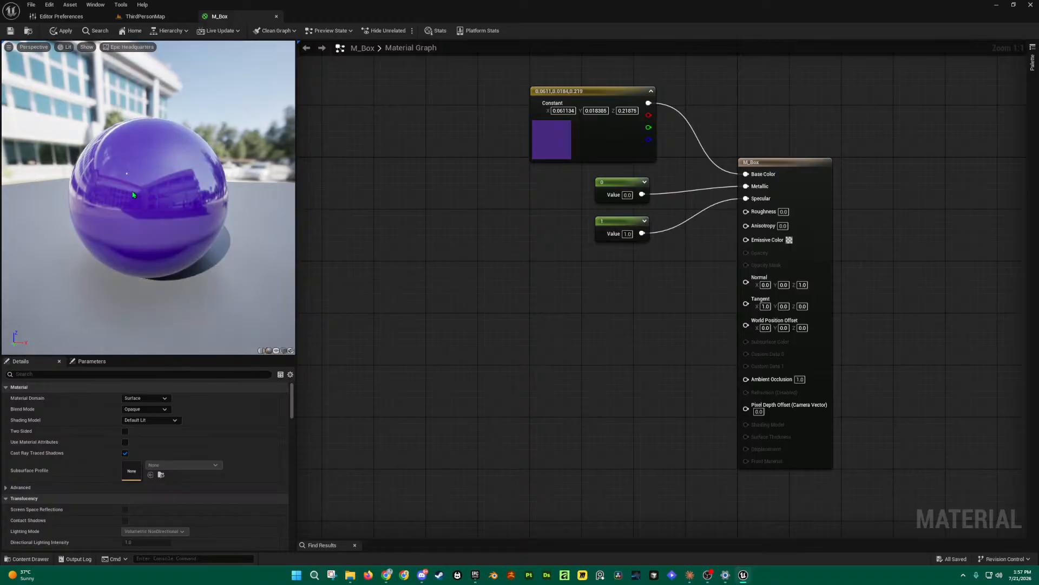
{"action": "left_click_drag", "start_coordinate": [135, 195], "coordinate": [295, 200]}
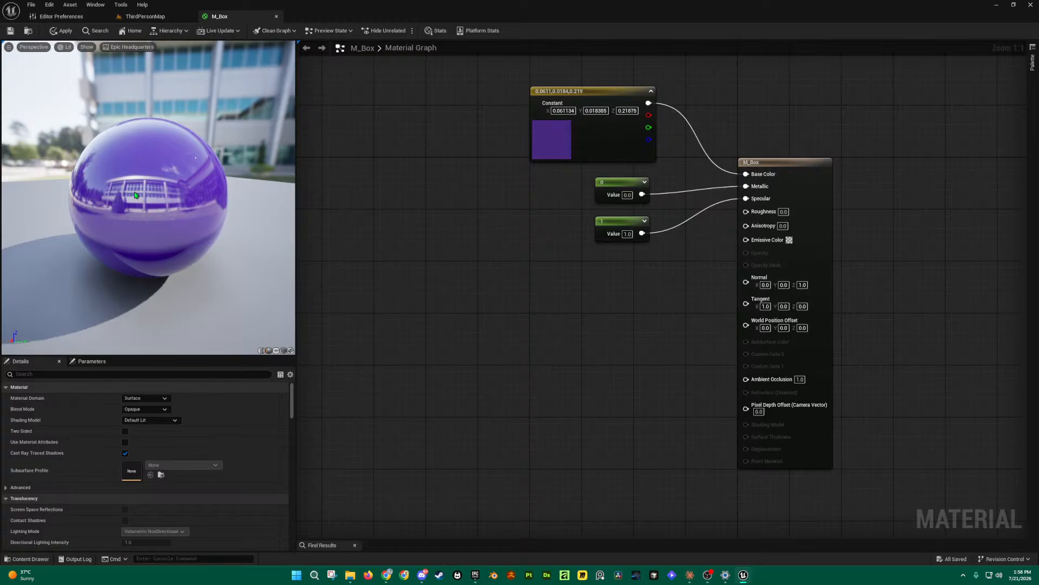
{"action": "left_click_drag", "start_coordinate": [135, 194], "coordinate": [135, 195]}
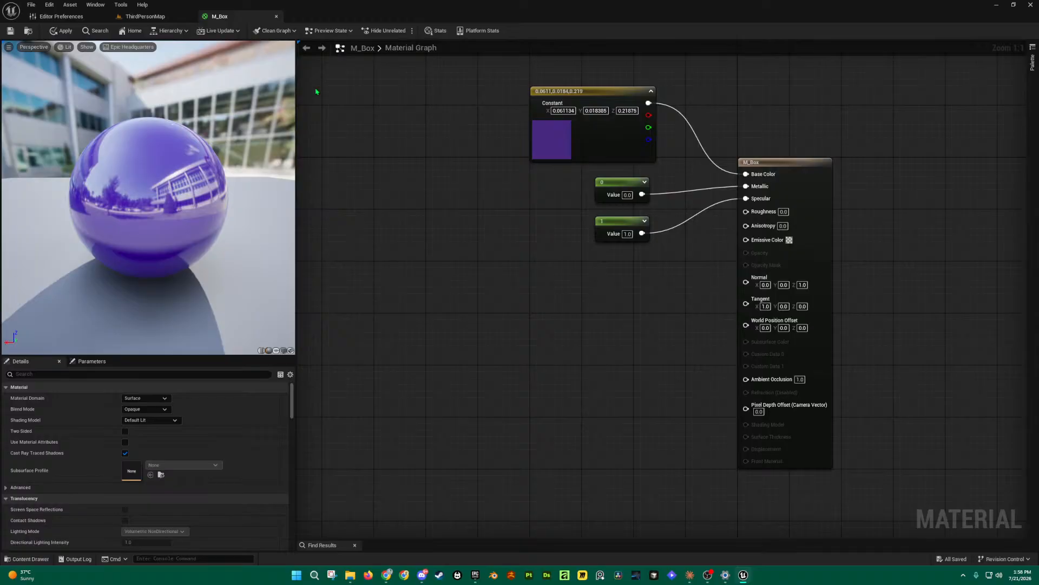
Step: Add a third scalar constant wired into Roughness with a value of 0.5
{"action": "left_click_drag", "start_coordinate": [629, 225], "coordinate": [630, 218]}
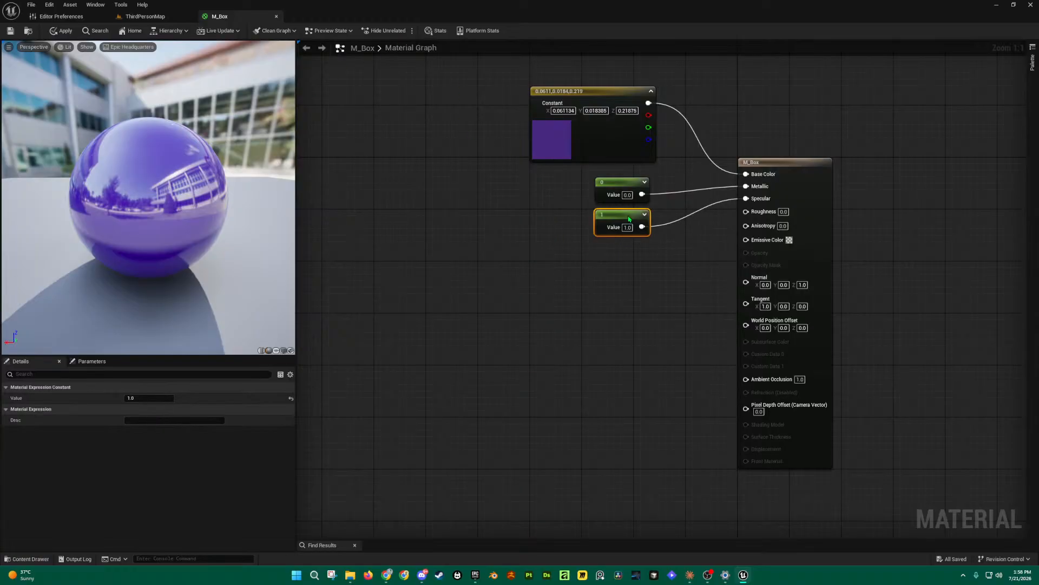
{"action": "key", "text": "1"}
{"action": "left_click", "coordinate": [625, 265]}
{"action": "left_click_drag", "start_coordinate": [644, 268], "coordinate": [617, 253]}
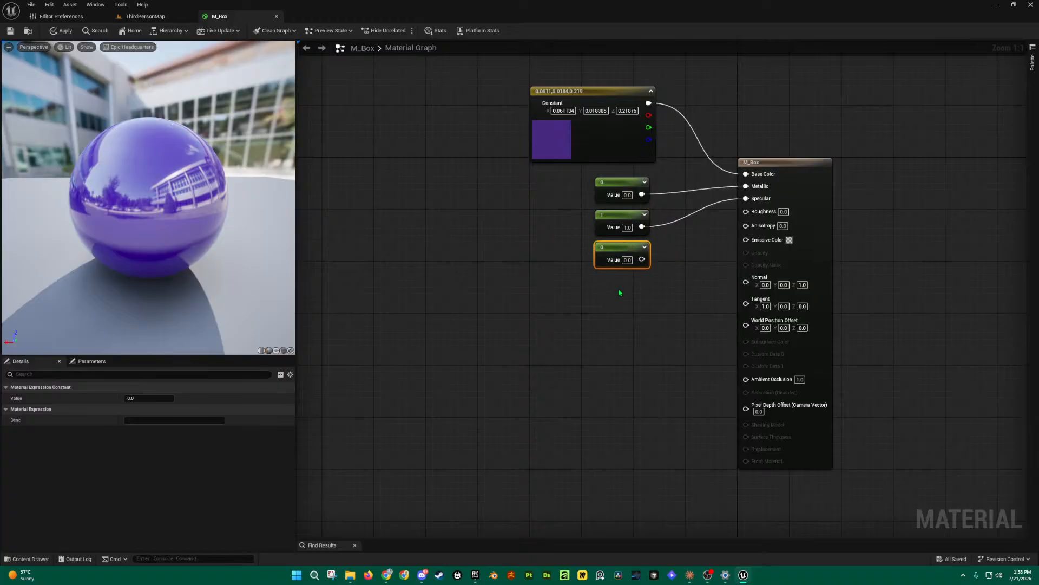
{"action": "left_click_drag", "start_coordinate": [642, 260], "coordinate": [746, 213]}
{"action": "left_click", "coordinate": [627, 260]}
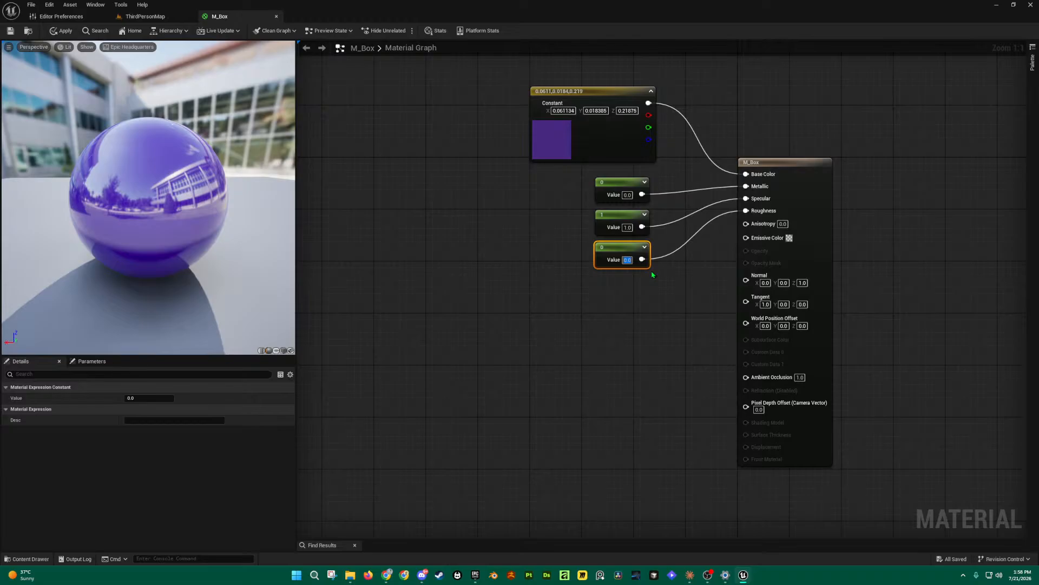
{"action": "type", "text": "5"}
{"action": "key", "text": "Return"}
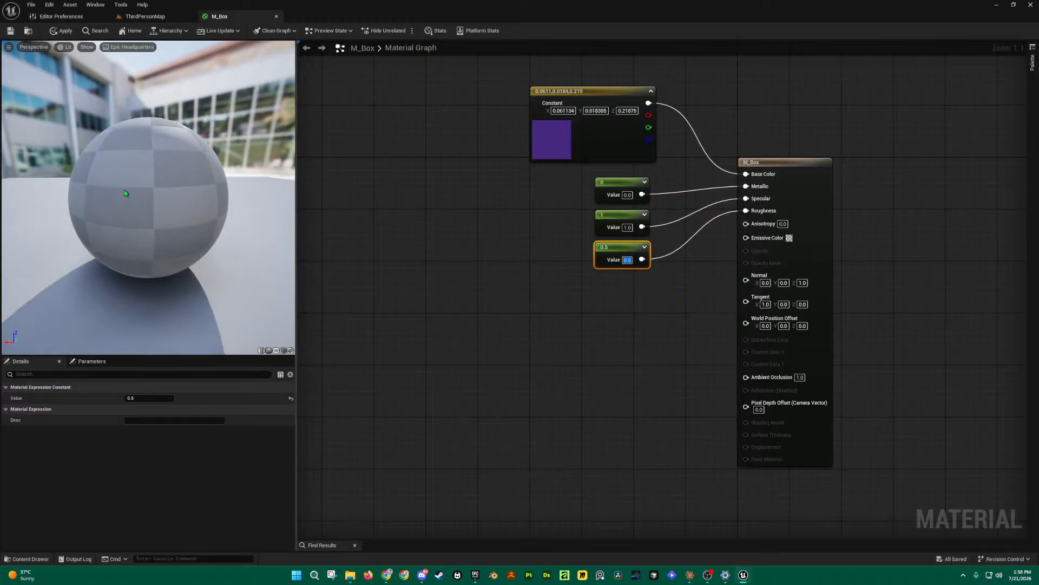
Step: Lower the Roughness constant to 0 for a glossy finish
{"action": "left_click_drag", "start_coordinate": [162, 228], "coordinate": [134, 218]}
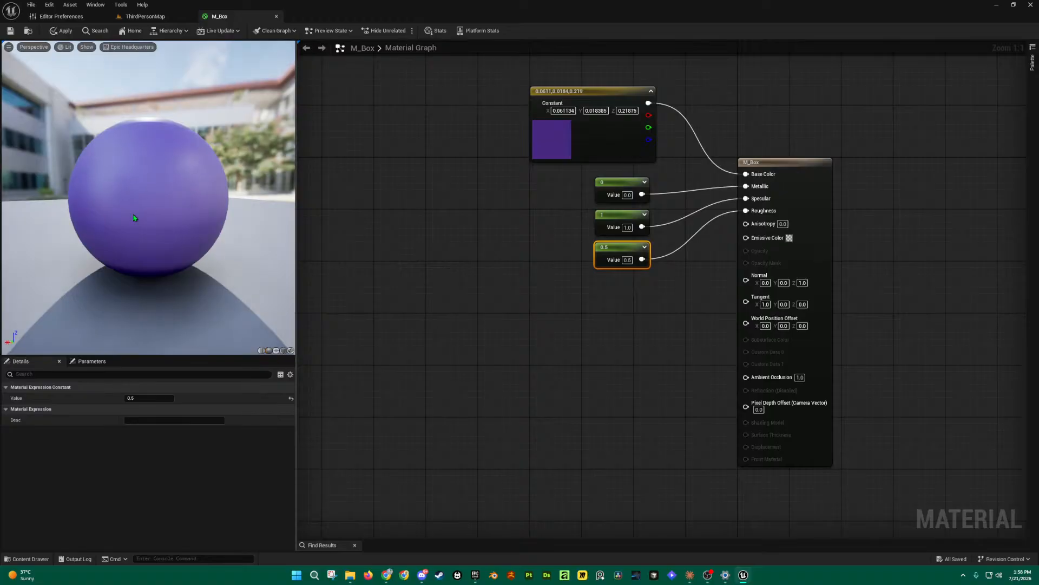
{"action": "left_click", "coordinate": [627, 260]}
{"action": "type", "text": "0"}
{"action": "key", "text": "Return"}
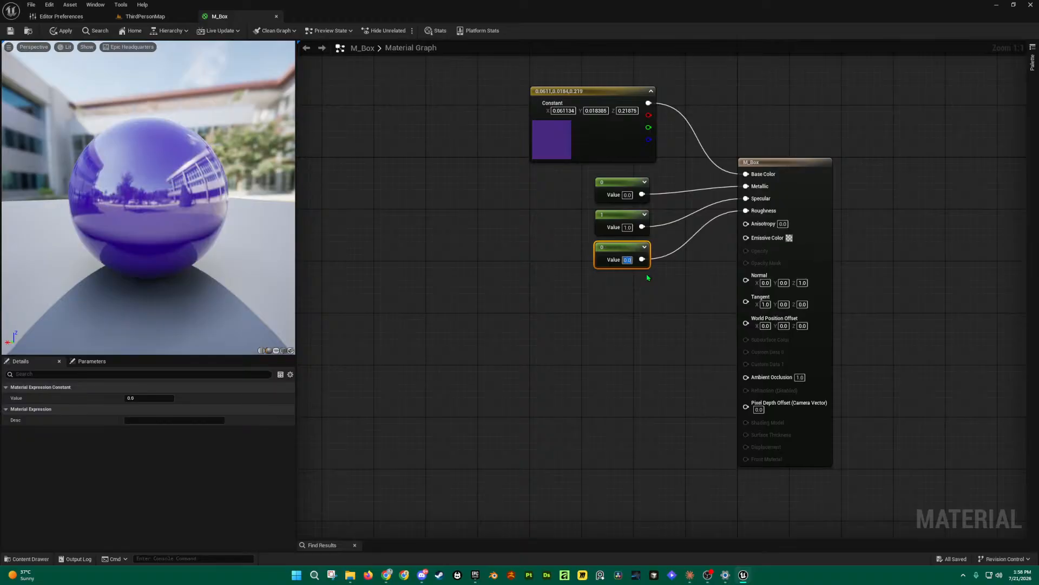
{"action": "left_click", "coordinate": [545, 279]}
{"action": "left_click_drag", "start_coordinate": [140, 215], "coordinate": [70, 217]}
Step: Raise the Metallic constant to 1.0 for a mirror-like purple chrome look
{"action": "left_click", "coordinate": [627, 195]}
{"action": "type", "text": "1"}
{"action": "left_click", "coordinate": [512, 242]}
{"action": "left_click_drag", "start_coordinate": [140, 227], "coordinate": [260, 225]}
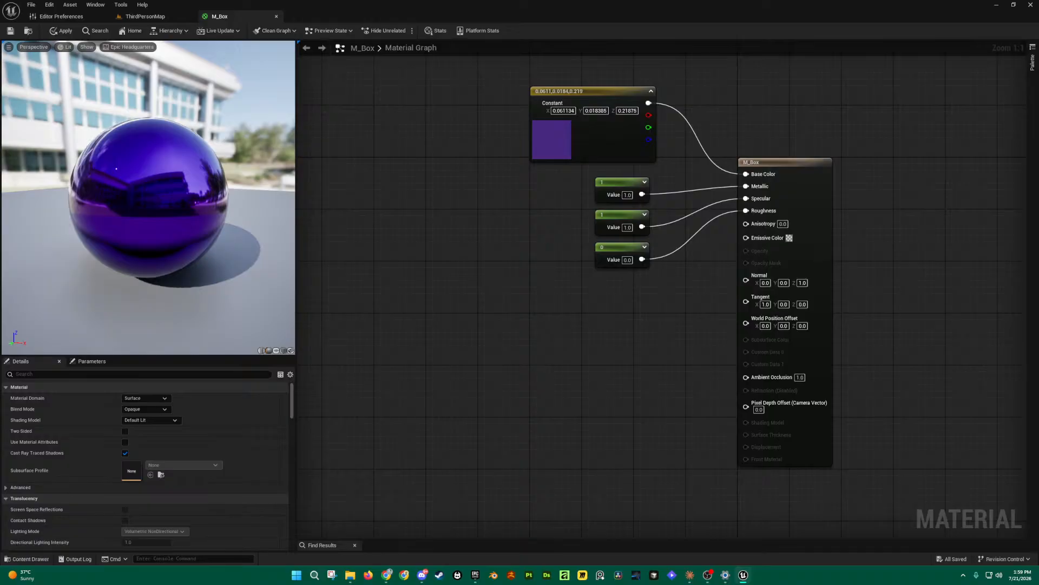
Step: Test Metallic 0 with Roughness 0.5 and compare the sphere in the preview
{"action": "left_click_drag", "start_coordinate": [260, 225], "coordinate": [256, 225]}
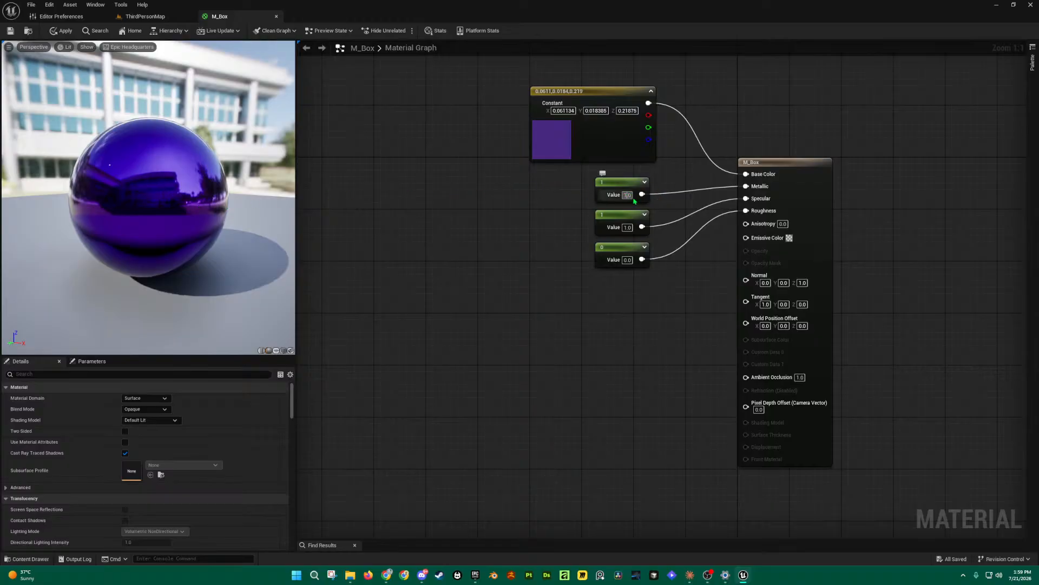
{"action": "type", "text": "0"}
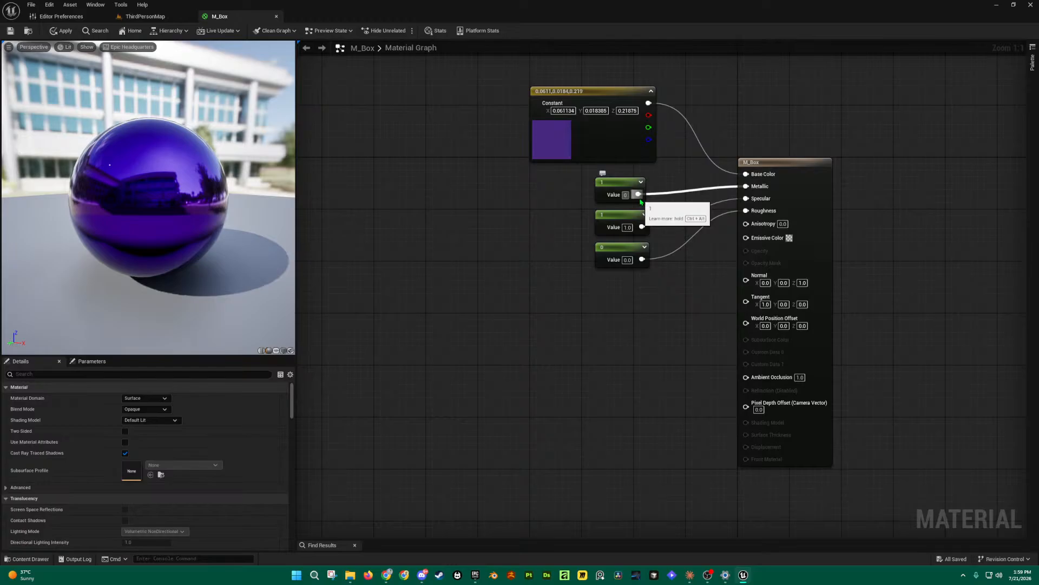
{"action": "key", "text": "Return"}
{"action": "left_click", "coordinate": [416, 246]}
{"action": "left_click_drag", "start_coordinate": [151, 201], "coordinate": [288, 207]}
{"action": "left_click", "coordinate": [627, 260]}
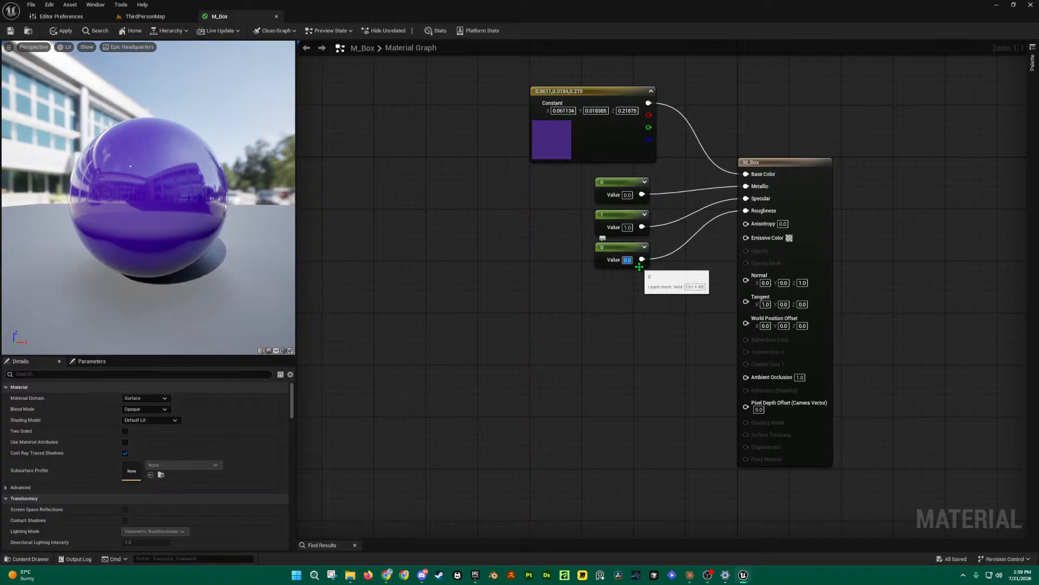
{"action": "type", "text": "0.5"}
{"action": "key", "text": "Return"}
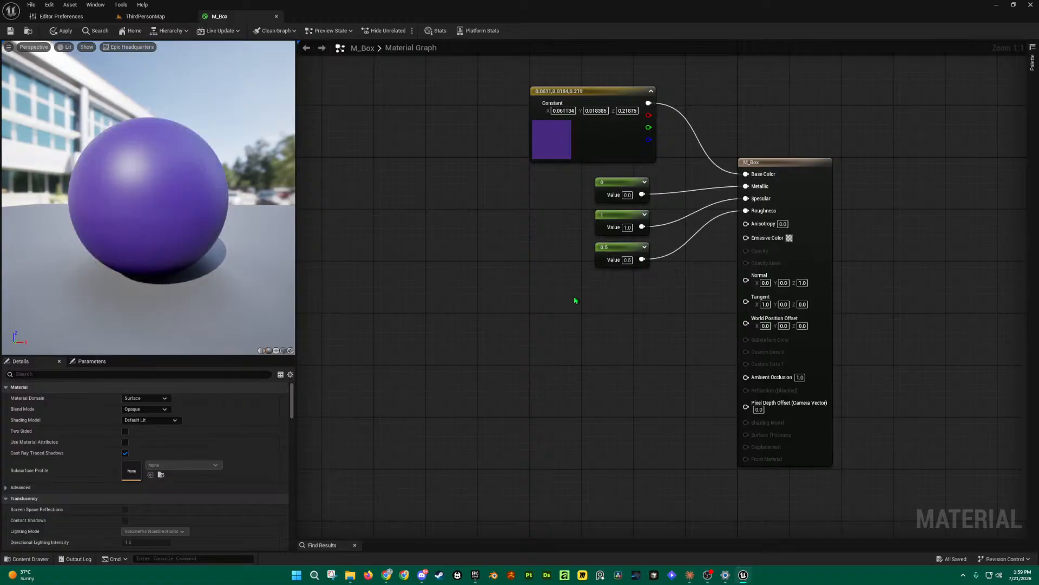
{"action": "left_click_drag", "start_coordinate": [156, 207], "coordinate": [454, 224]}
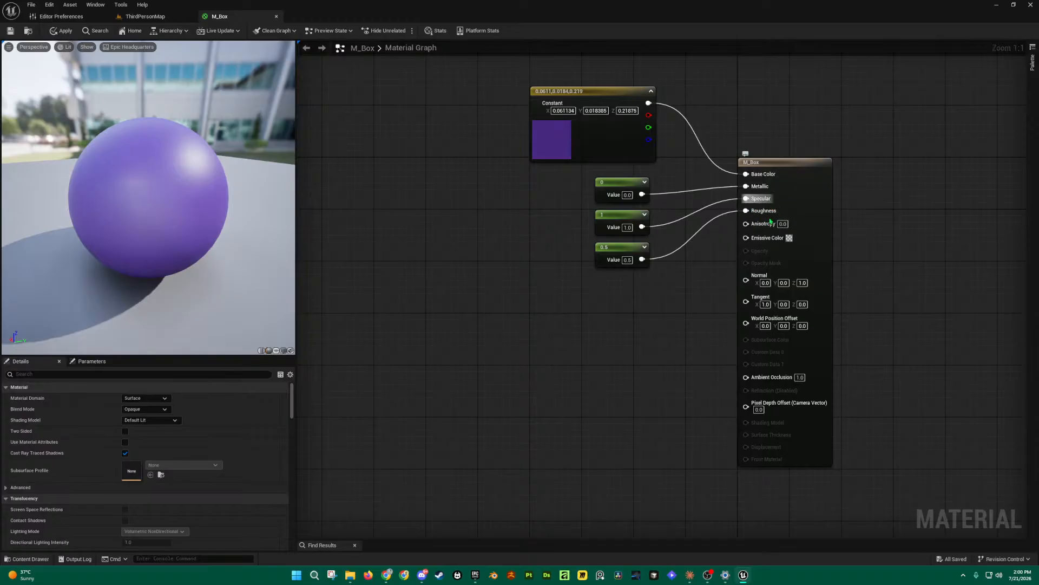
Step: Restore the Metallic constant to 1
{"action": "left_click", "coordinate": [628, 195]}
{"action": "type", "text": "1"}
{"action": "key", "text": "Return"}
{"action": "left_click", "coordinate": [627, 227]}
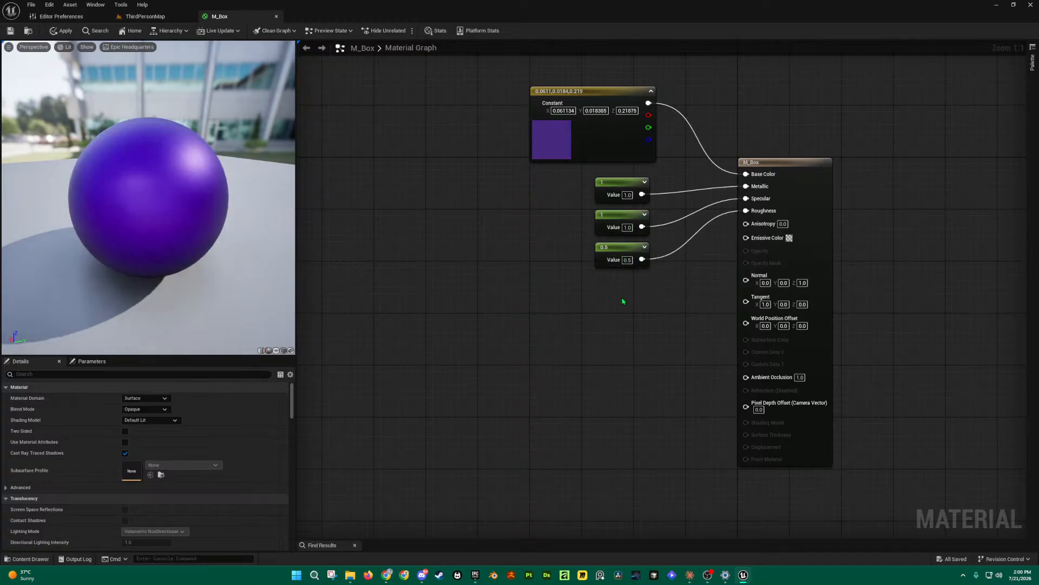
{"action": "left_click_drag", "start_coordinate": [200, 203], "coordinate": [164, 172]}
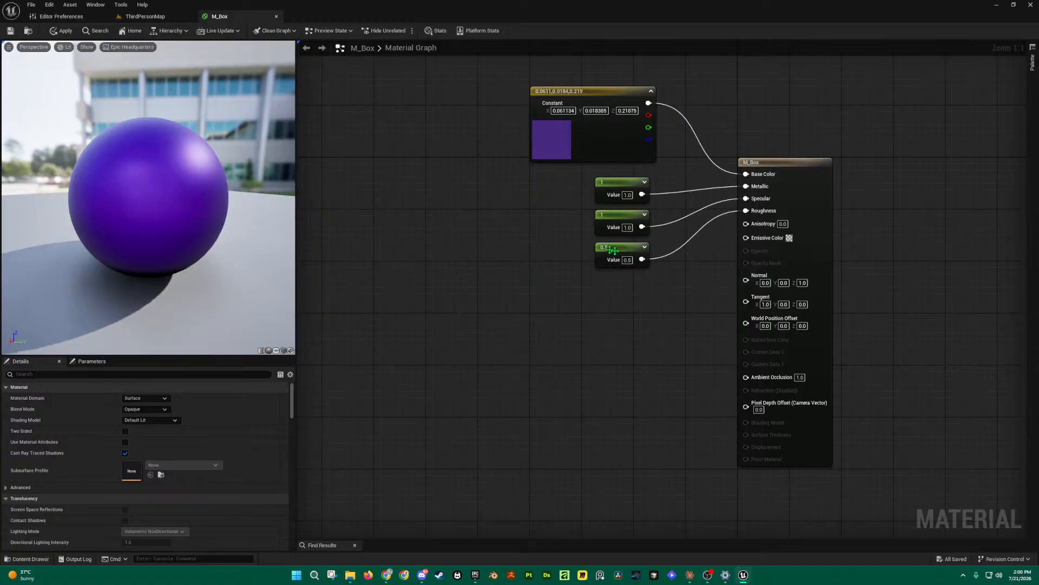
Step: Set the Roughness constant to 0.25 and inspect the softened glossy metal finish
{"action": "left_click", "coordinate": [629, 259]}
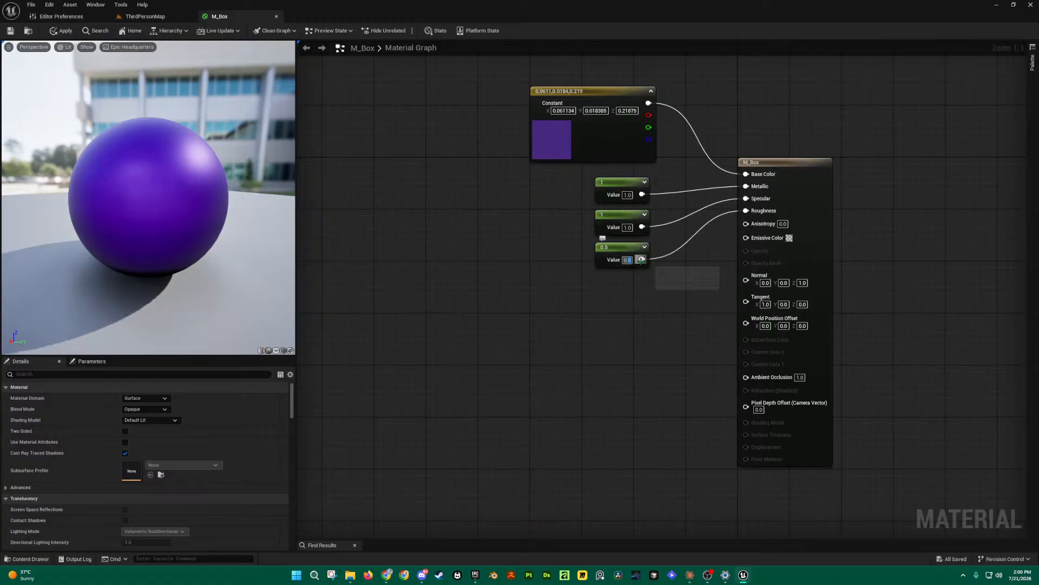
{"action": "type", "text": "0.25"}
{"action": "key", "text": "Return"}
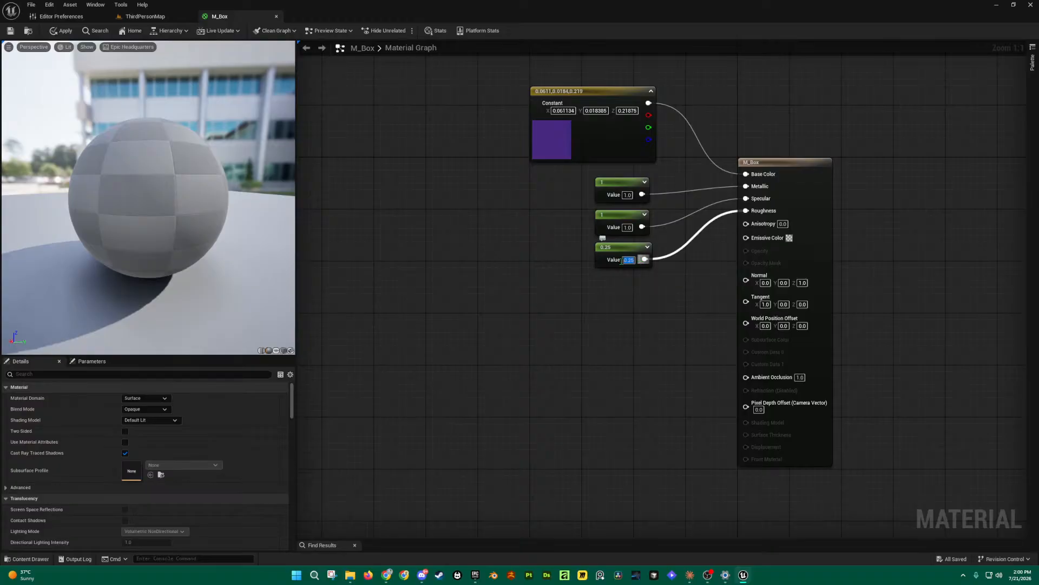
{"action": "left_click_drag", "start_coordinate": [276, 238], "coordinate": [818, 238]}
{"action": "left_click_drag", "start_coordinate": [157, 211], "coordinate": [230, 230]}
{"action": "left_click_drag", "start_coordinate": [477, 98], "coordinate": [664, 295]}
{"action": "left_click", "coordinate": [703, 346]}
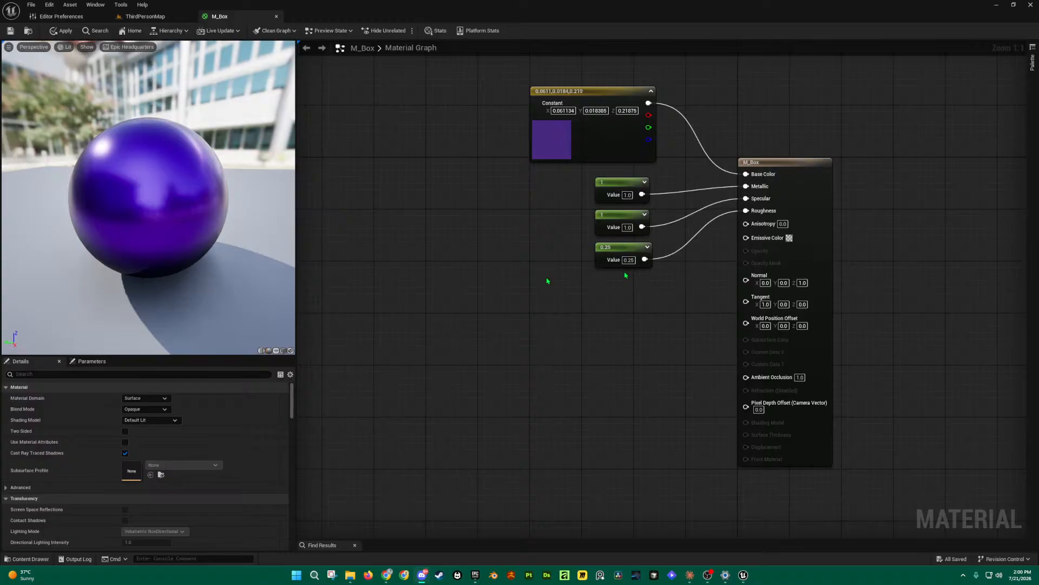
Step: Align the purple Constant3Vector with the Metallic, Specular and 0.25 Roughness constants
{"action": "left_click_drag", "start_coordinate": [609, 91], "coordinate": [616, 97]}
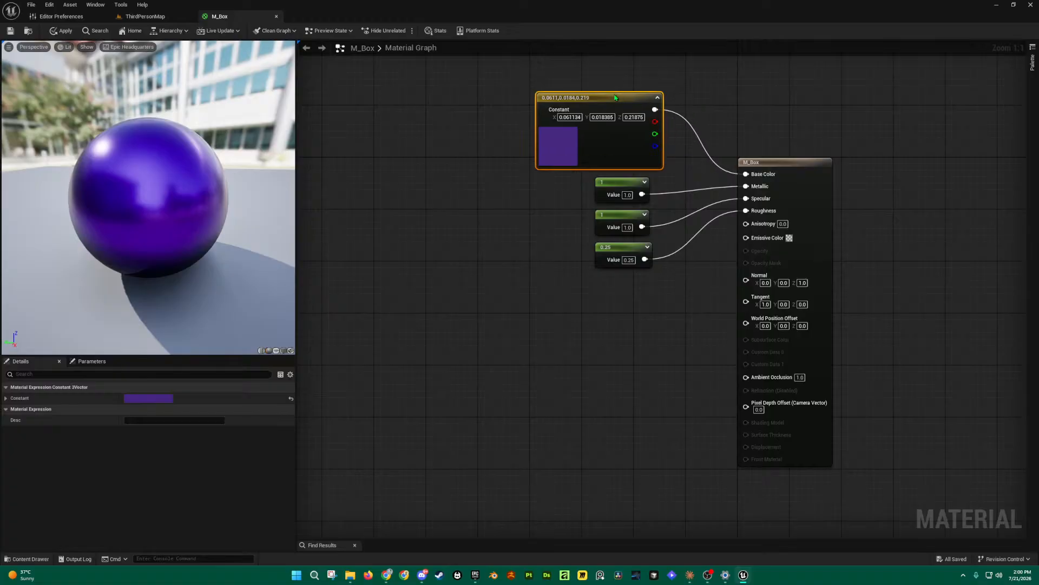
{"action": "left_click_drag", "start_coordinate": [626, 184], "coordinate": [626, 219]}
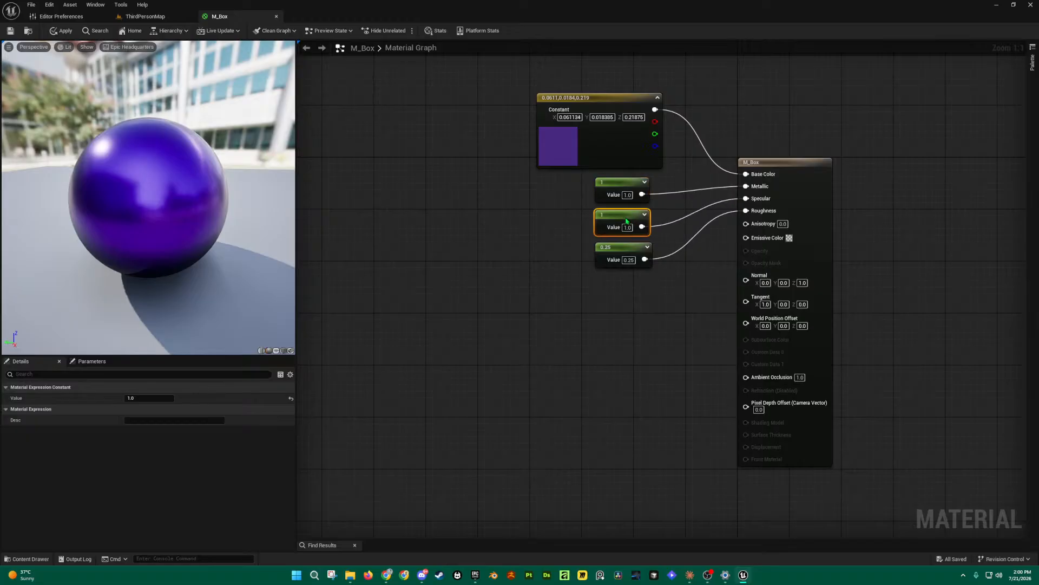
{"action": "left_click_drag", "start_coordinate": [624, 183], "coordinate": [622, 184]}
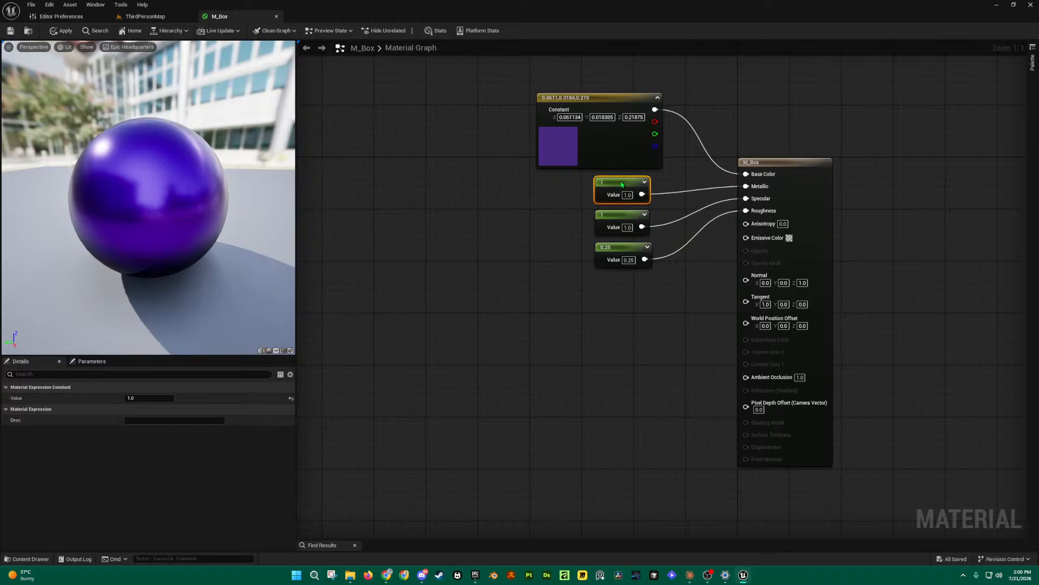
{"action": "left_click", "coordinate": [629, 222]}
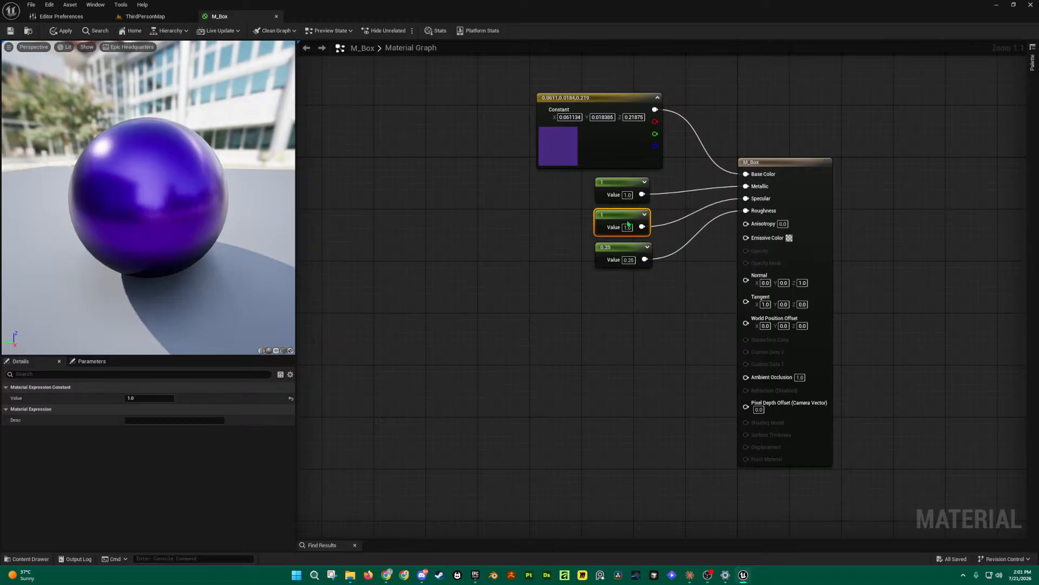
{"action": "left_click_drag", "start_coordinate": [629, 247], "coordinate": [627, 254]}
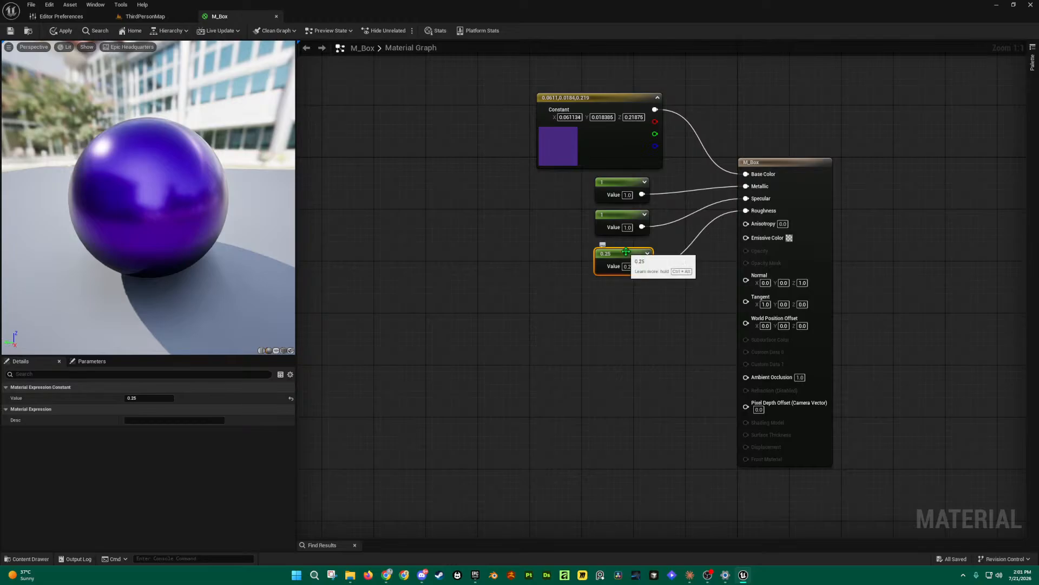
{"action": "left_click_drag", "start_coordinate": [514, 86], "coordinate": [661, 334]}
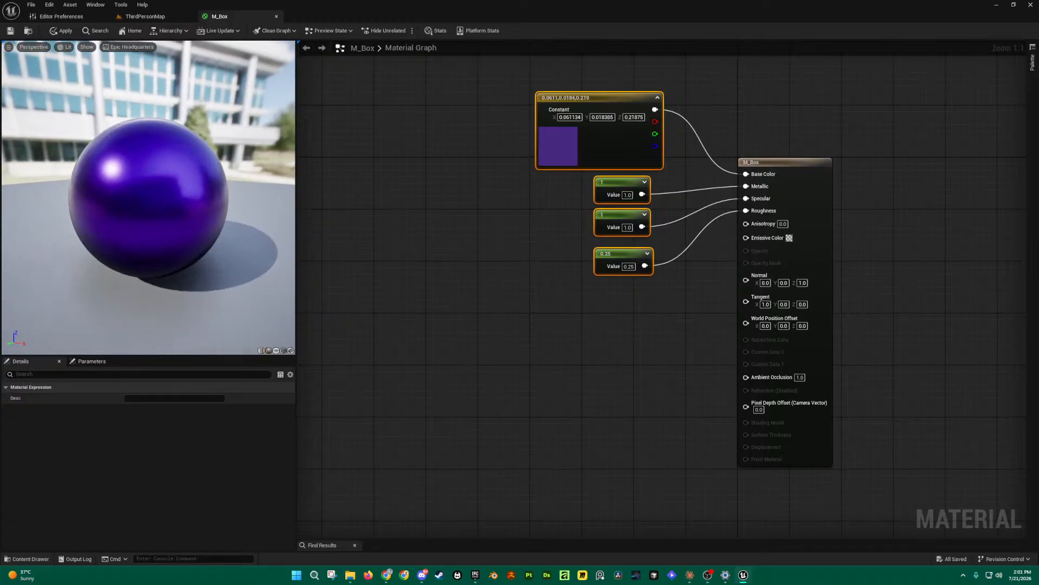
{"action": "left_click", "coordinate": [530, 260]}
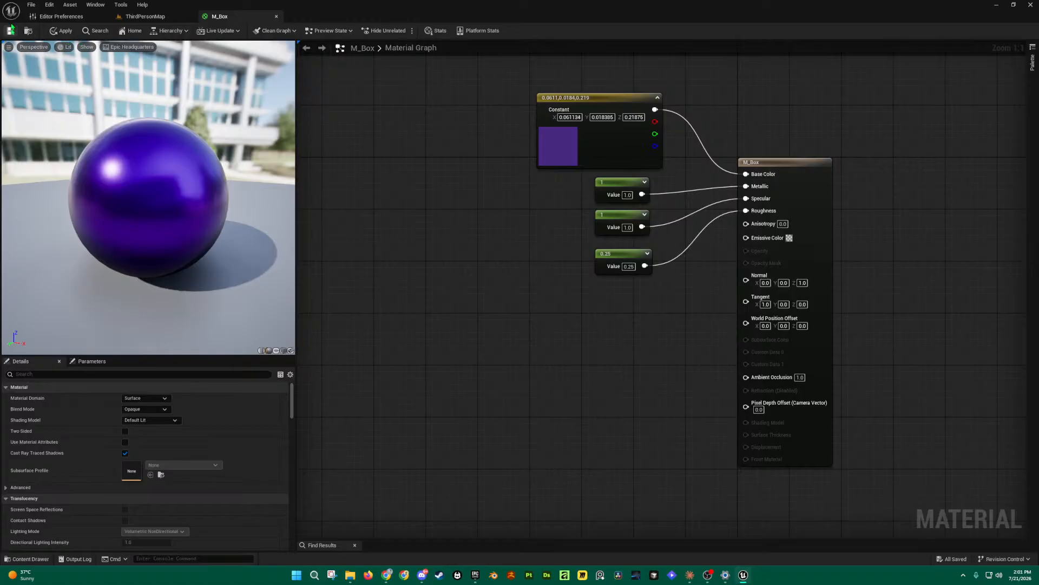
Step: Apply the M_Box changes and reposition the result node
{"action": "left_click", "coordinate": [66, 31]}
{"action": "left_click_drag", "start_coordinate": [798, 164], "coordinate": [791, 184]}
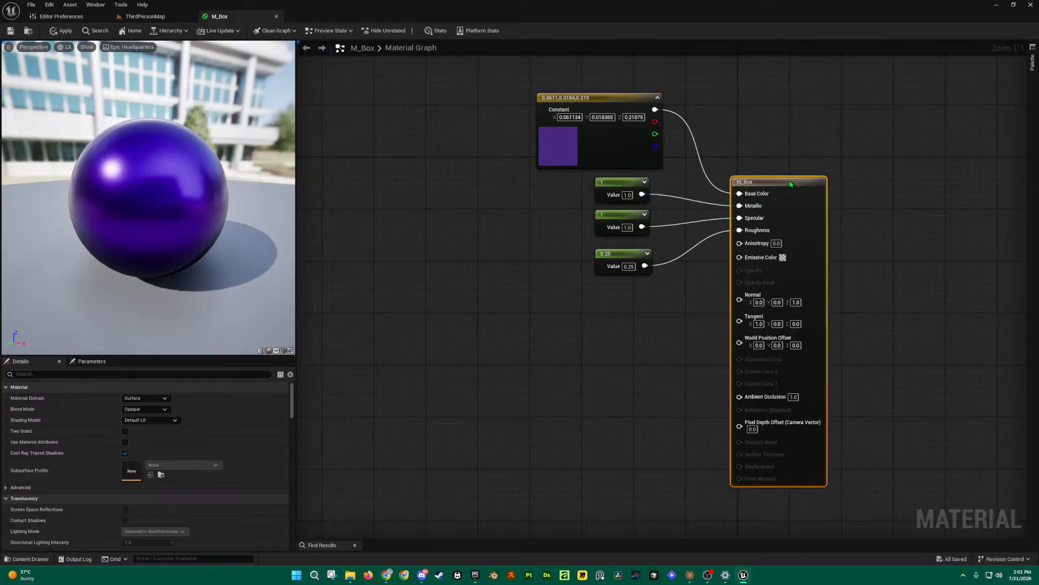
{"action": "right_click_drag", "start_coordinate": [694, 300], "coordinate": [719, 268]}
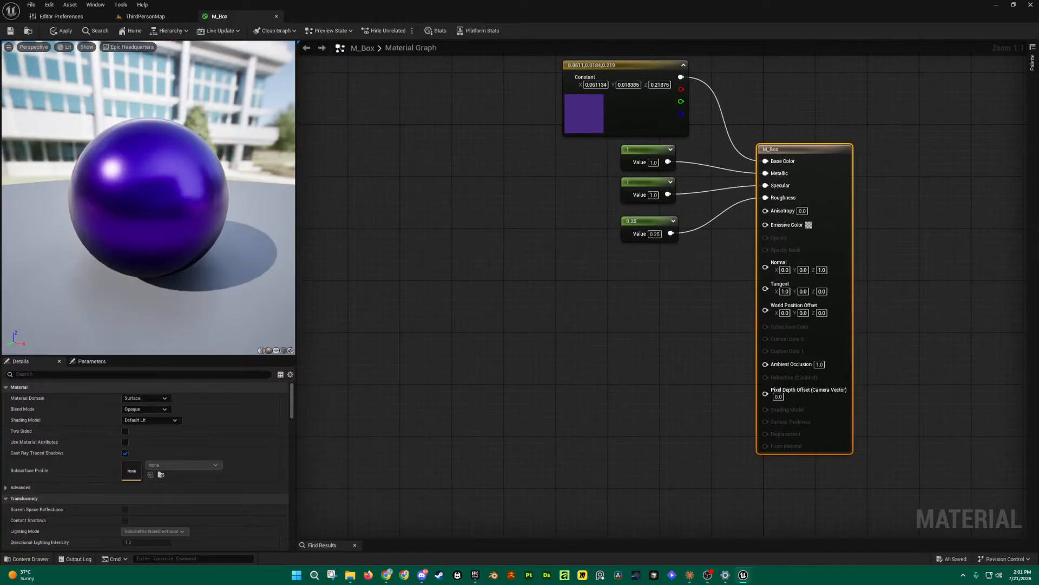
Step: Save the M_Box material and all modified assets with File > Save All
{"action": "left_click", "coordinate": [9, 32]}
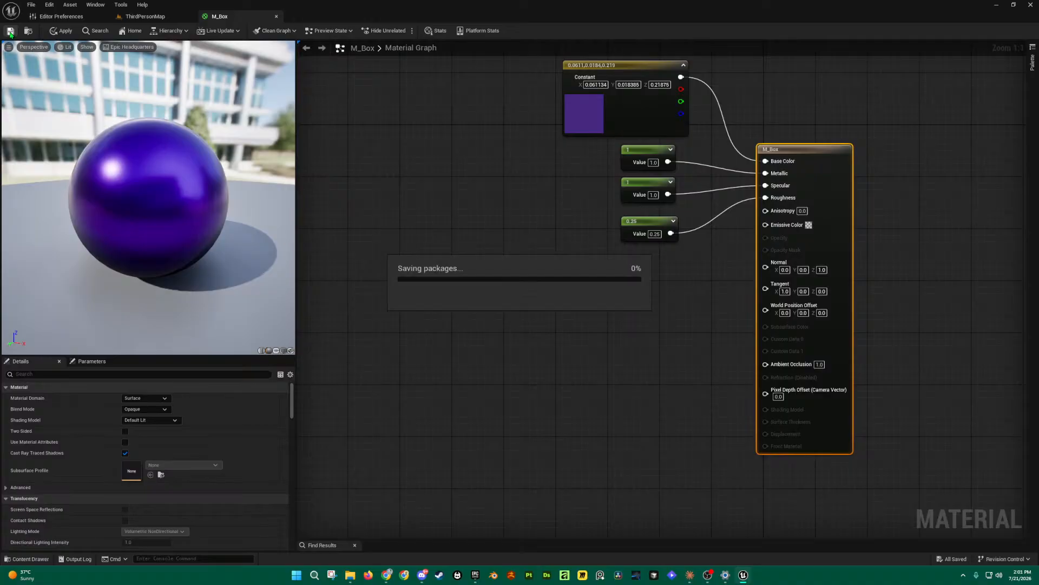
{"action": "left_click", "coordinate": [31, 5]}
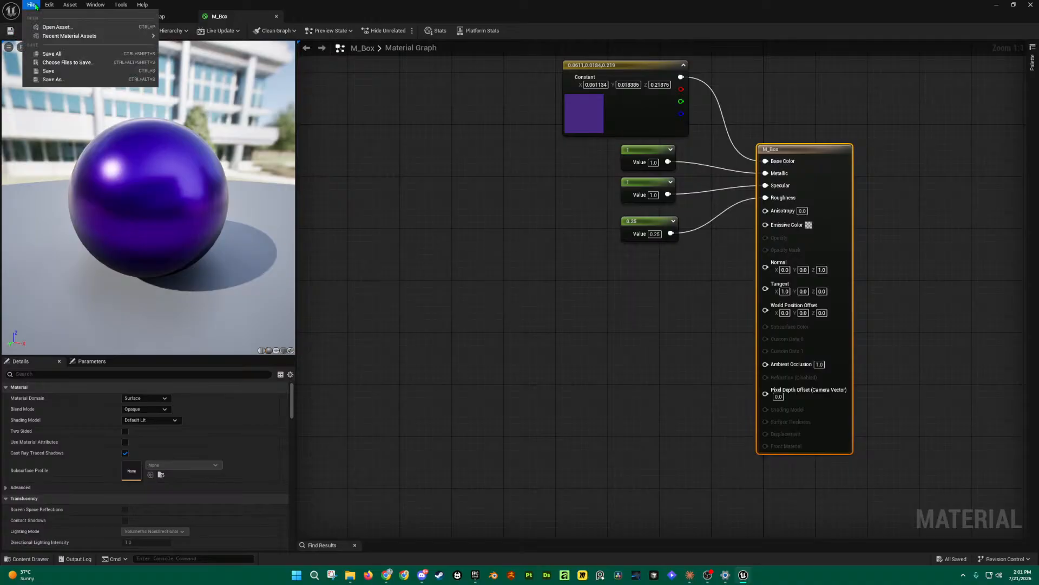
{"action": "left_click", "coordinate": [57, 55]}
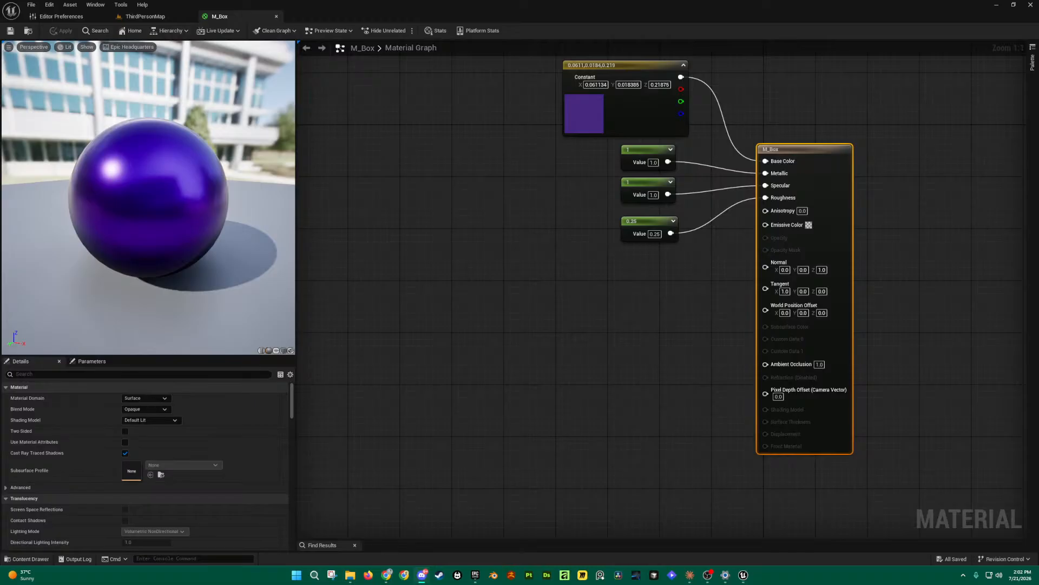
{"action": "left_click", "coordinate": [509, 277]}
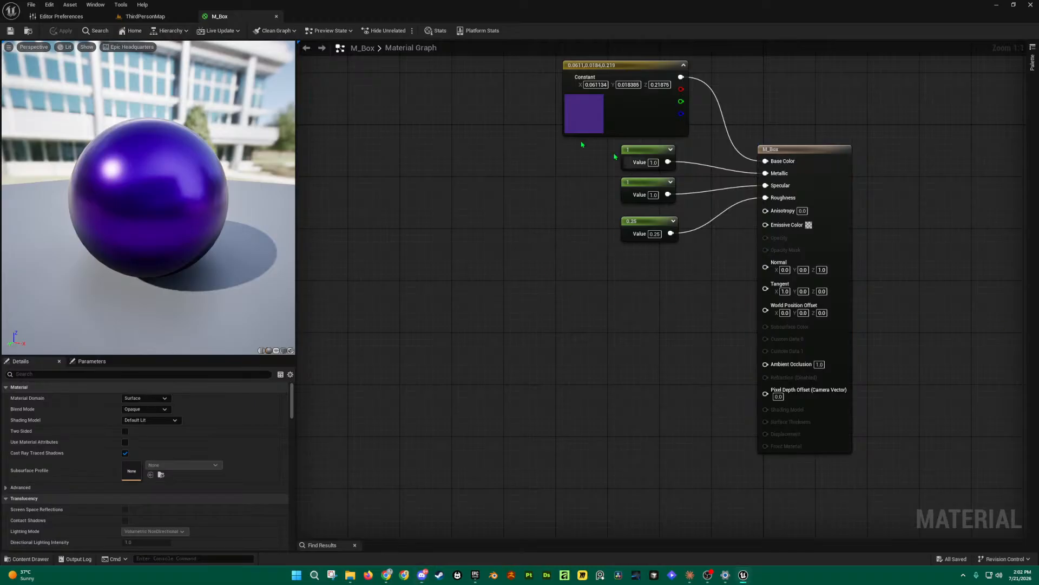
{"action": "left_click", "coordinate": [11, 33]}
Step: Add a black 0,0,0 Constant3Vector and move it to the left of the graph
{"action": "right_click_drag", "start_coordinate": [675, 289], "coordinate": [662, 330]}
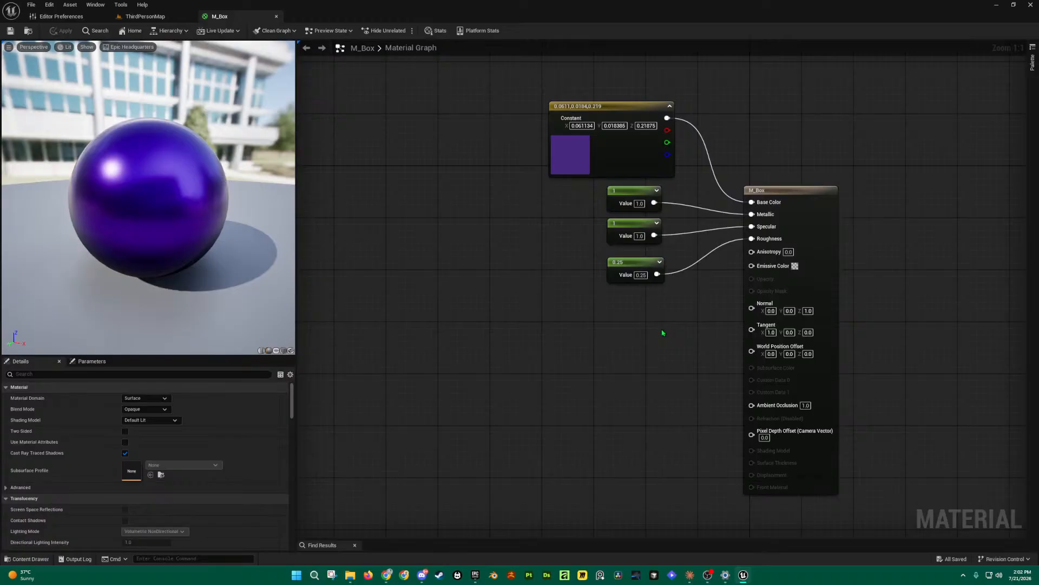
{"action": "right_click_drag", "start_coordinate": [671, 339], "coordinate": [669, 316]}
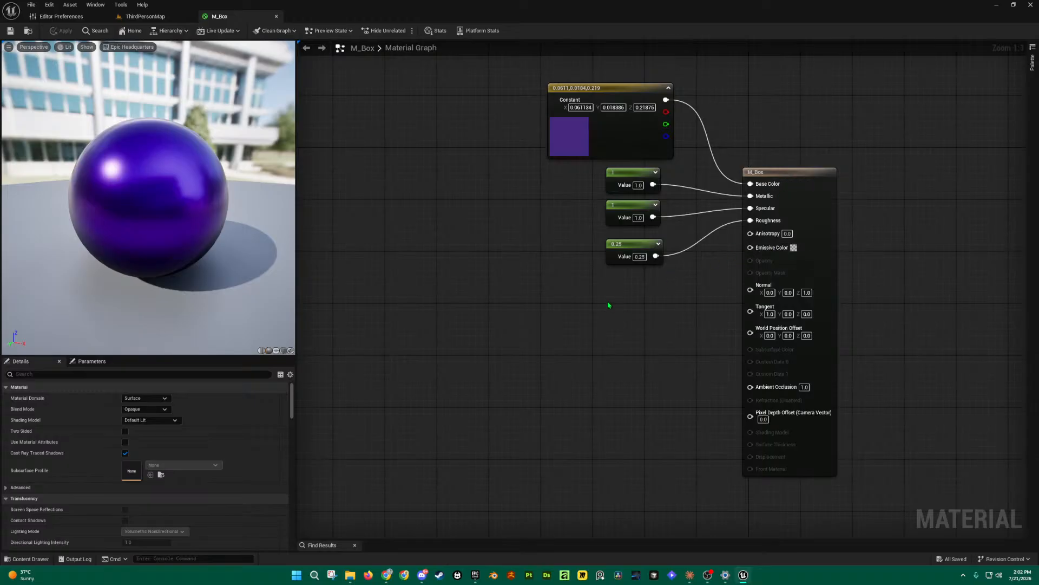
{"action": "left_click", "coordinate": [619, 88]}
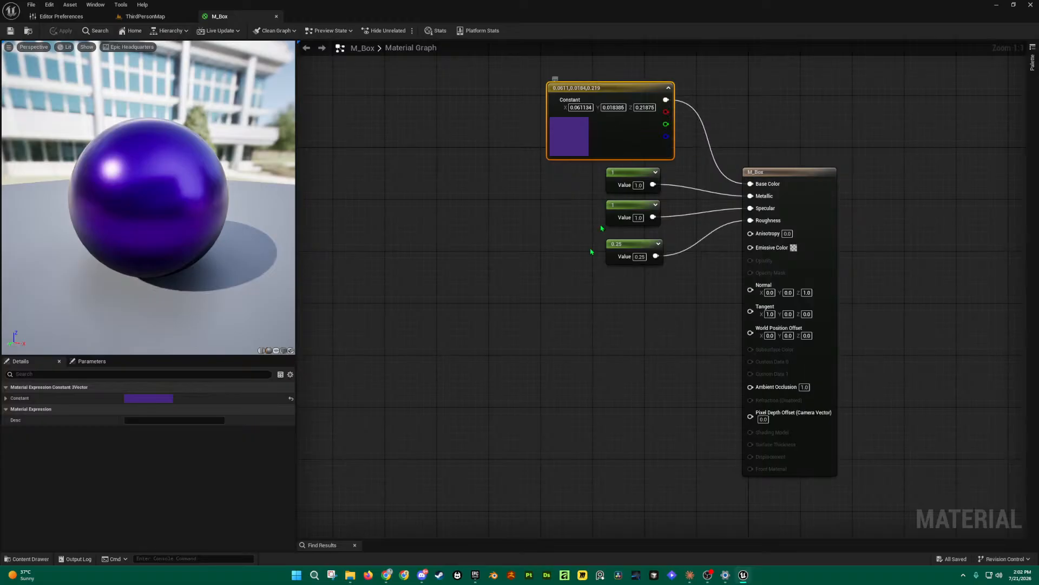
{"action": "left_click", "coordinate": [585, 320]}
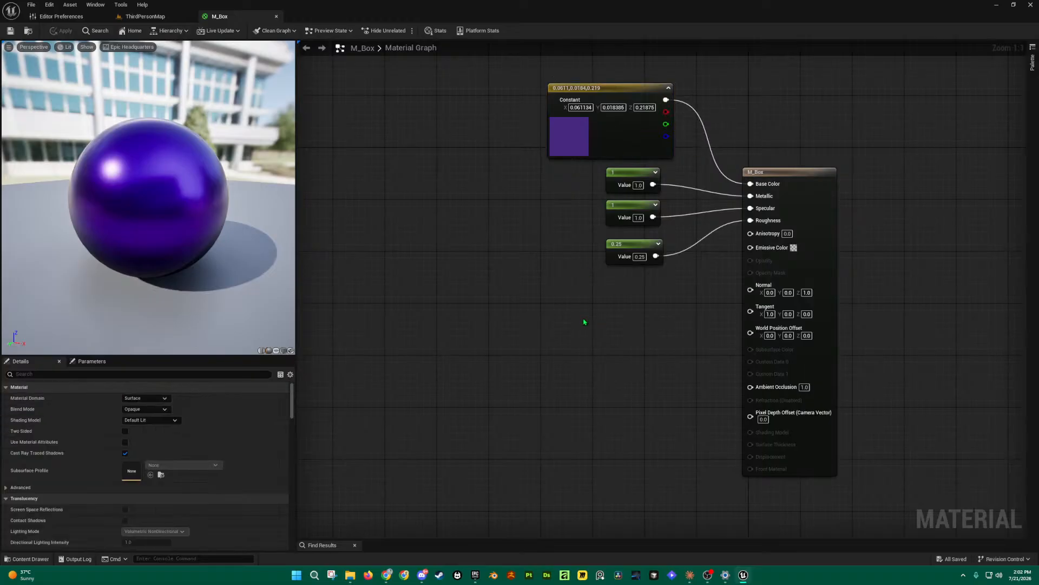
{"action": "left_click", "coordinate": [585, 325]}
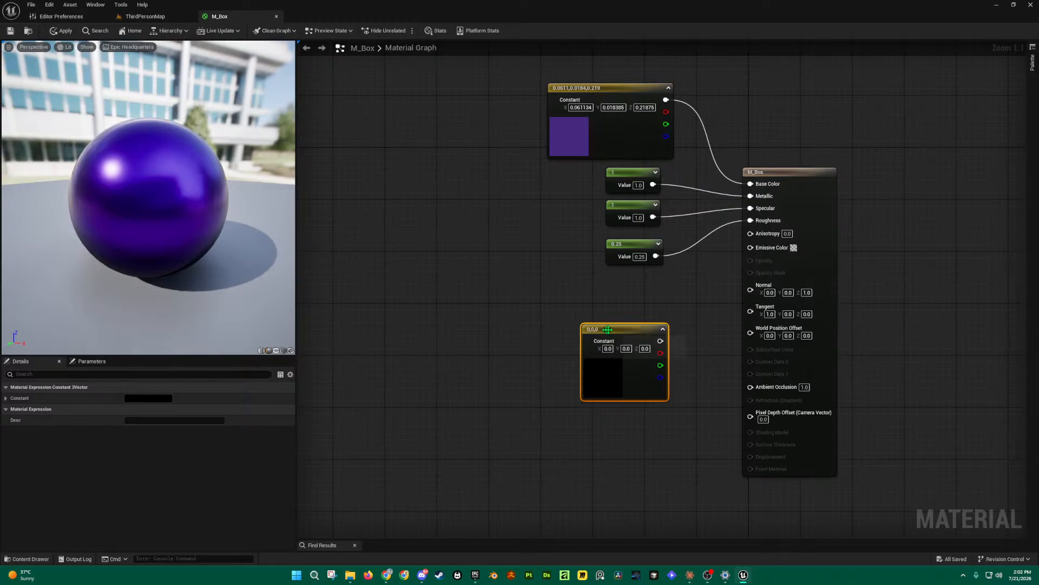
{"action": "left_click_drag", "start_coordinate": [617, 331], "coordinate": [444, 300]}
Step: Paste a copy of the purple constant, delete it, and shift the black constant right
{"action": "left_click", "coordinate": [628, 90]}
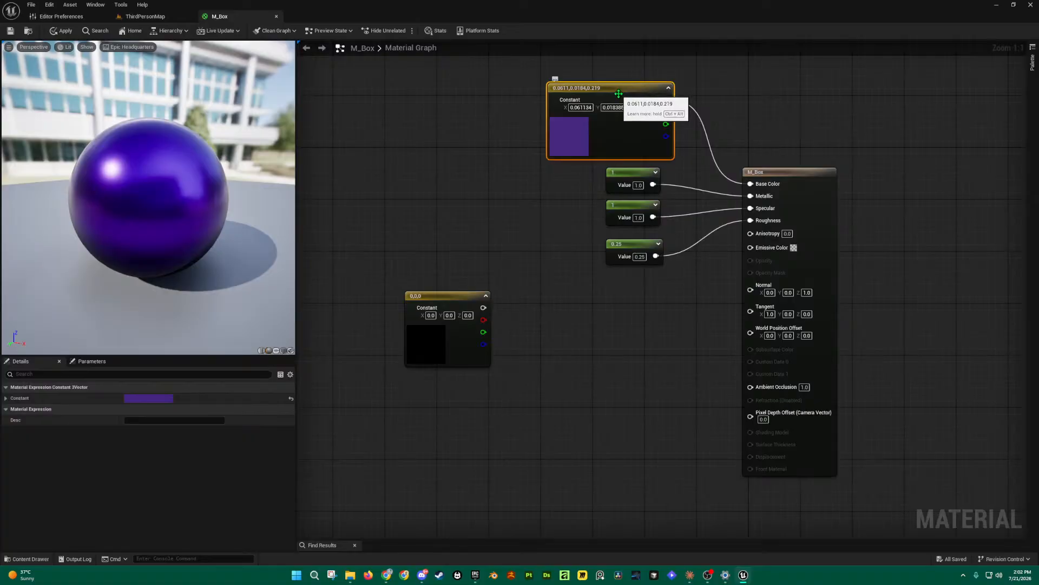
{"action": "left_click_drag", "start_coordinate": [529, 70], "coordinate": [673, 121]}
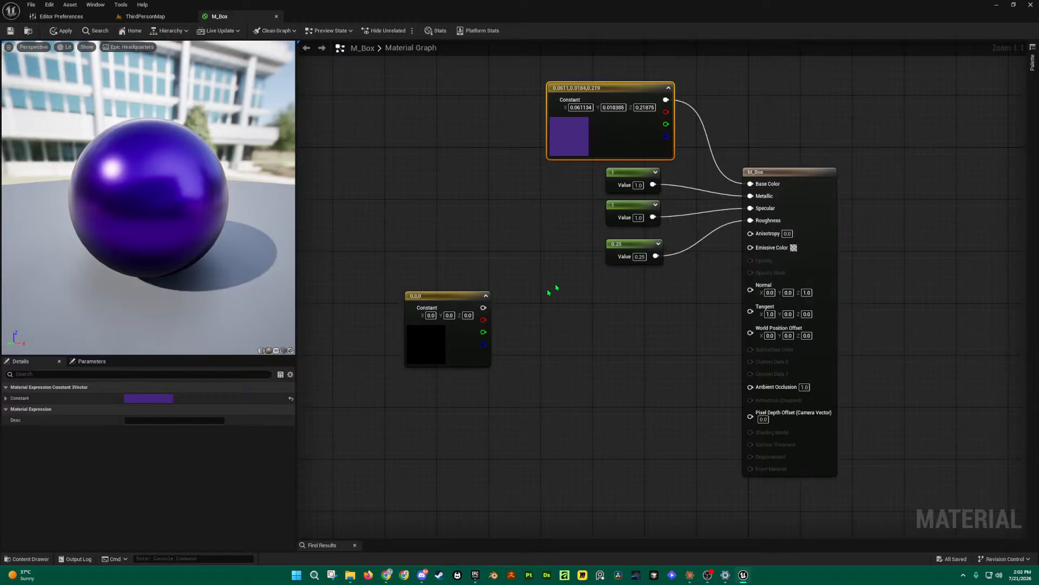
{"action": "key", "text": "ctrl+v"}
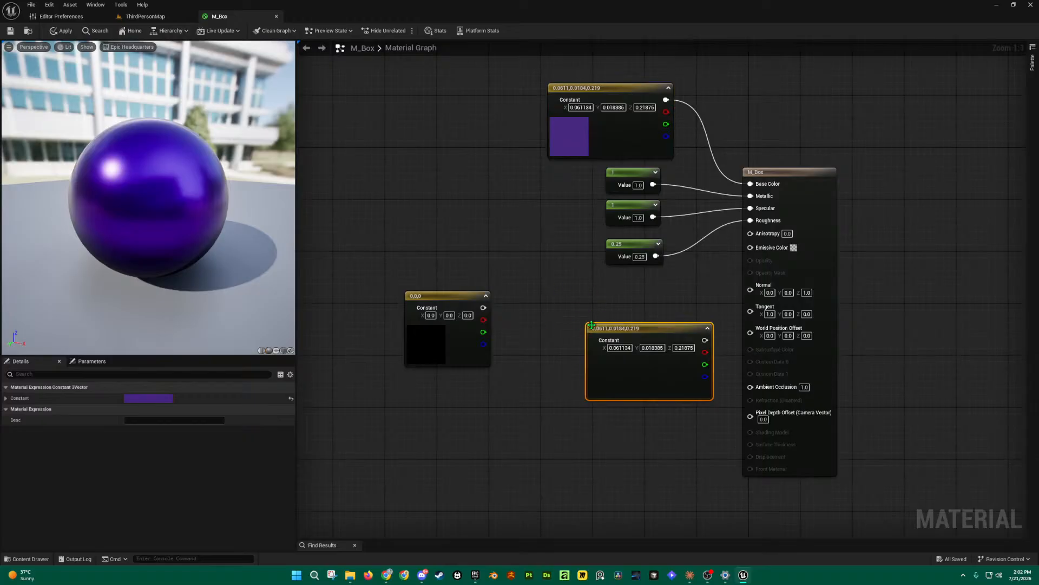
{"action": "left_click_drag", "start_coordinate": [648, 336], "coordinate": [603, 304]}
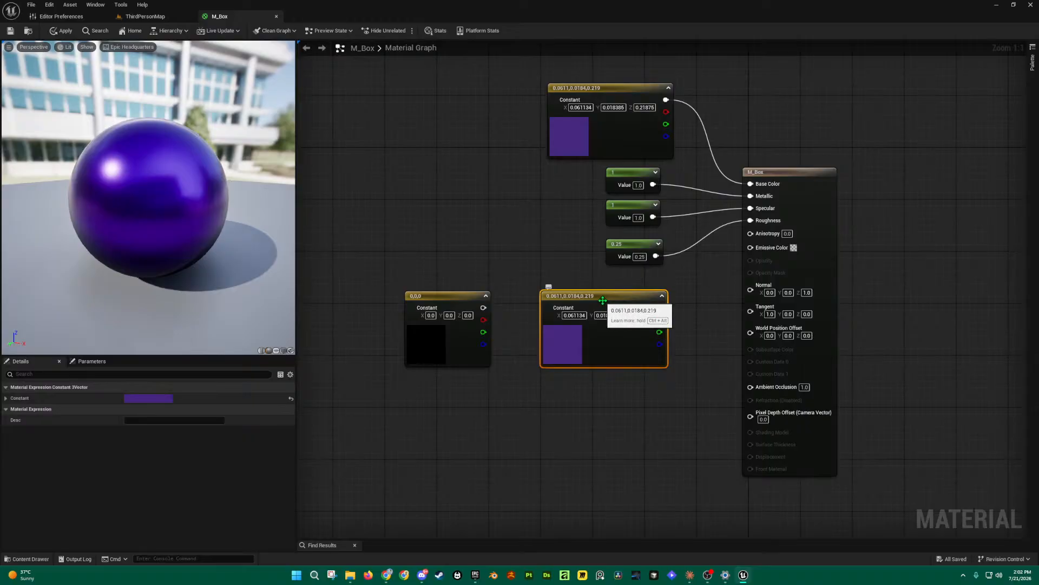
{"action": "key", "text": "Delete"}
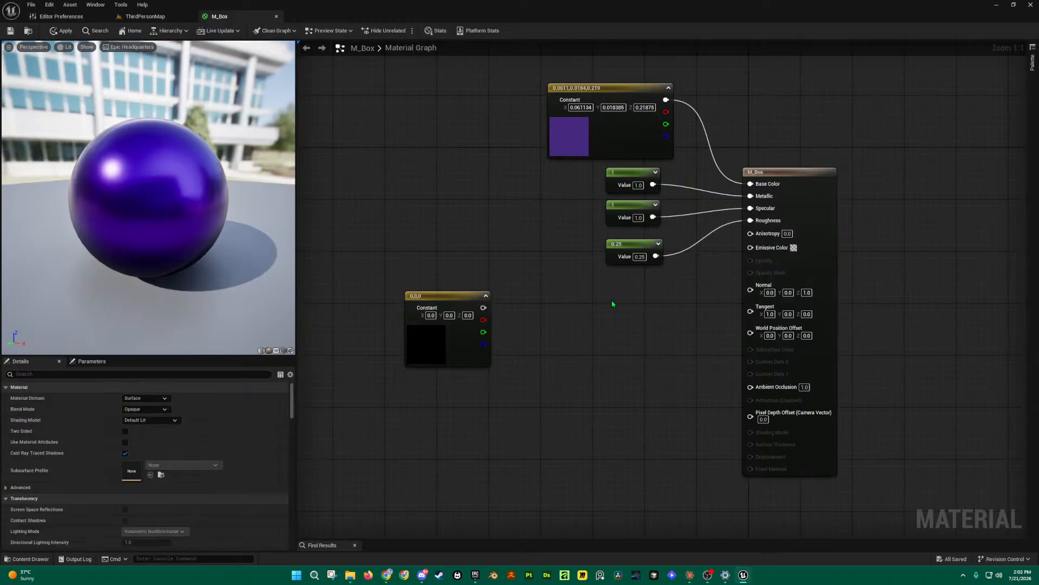
{"action": "left_click_drag", "start_coordinate": [450, 301], "coordinate": [565, 301]}
Step: Add a Constant3Vector through the 'constant3' node search, then delete the extra test nodes
{"action": "right_click", "coordinate": [648, 316]}
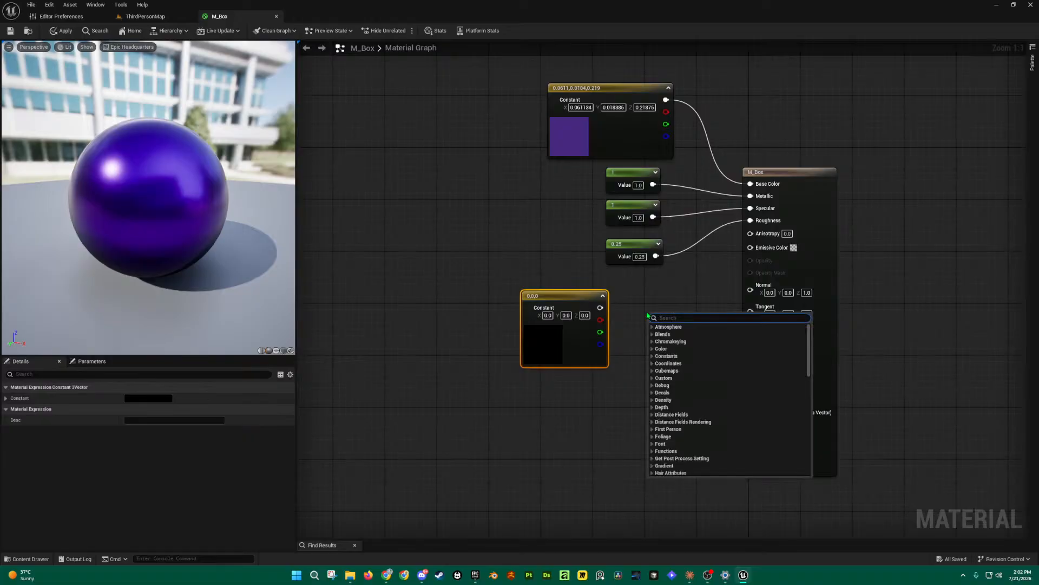
{"action": "type", "text": "constant3"}
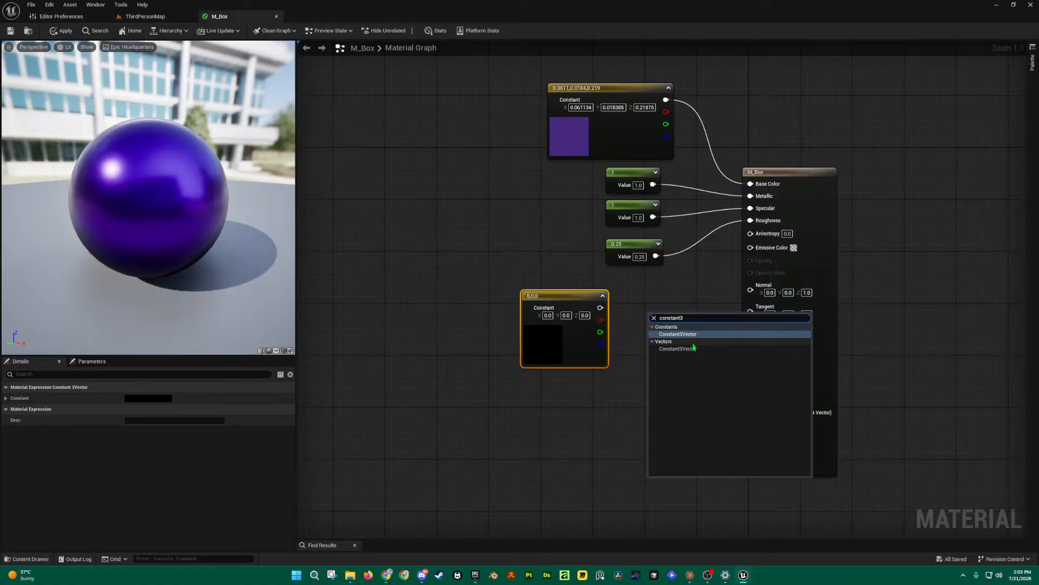
{"action": "left_click", "coordinate": [666, 347]}
{"action": "left_click_drag", "start_coordinate": [697, 323], "coordinate": [575, 401]}
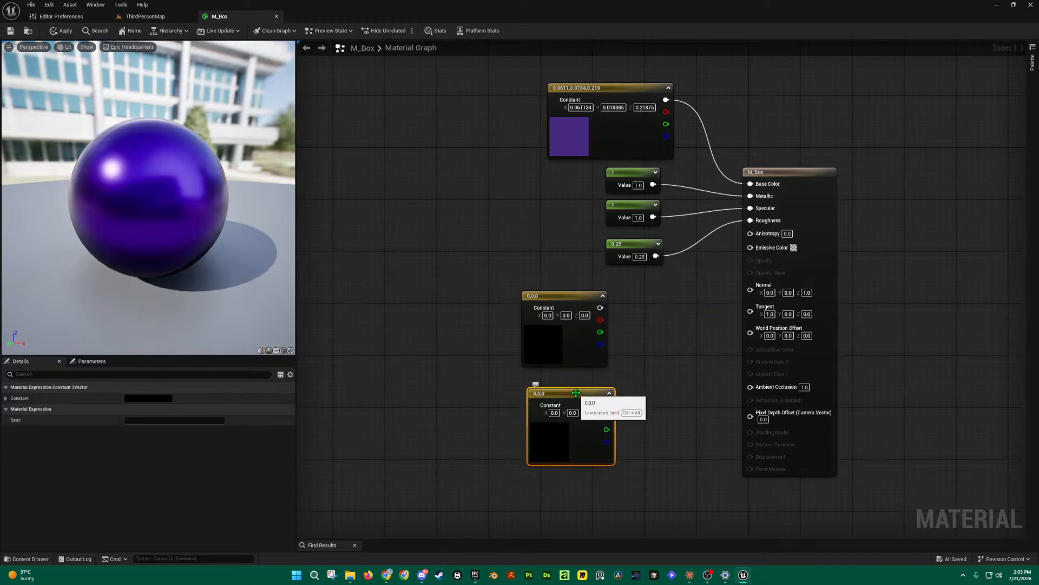
{"action": "key", "text": "Delete"}
{"action": "left_click", "coordinate": [568, 296]}
{"action": "key", "text": "Delete"}
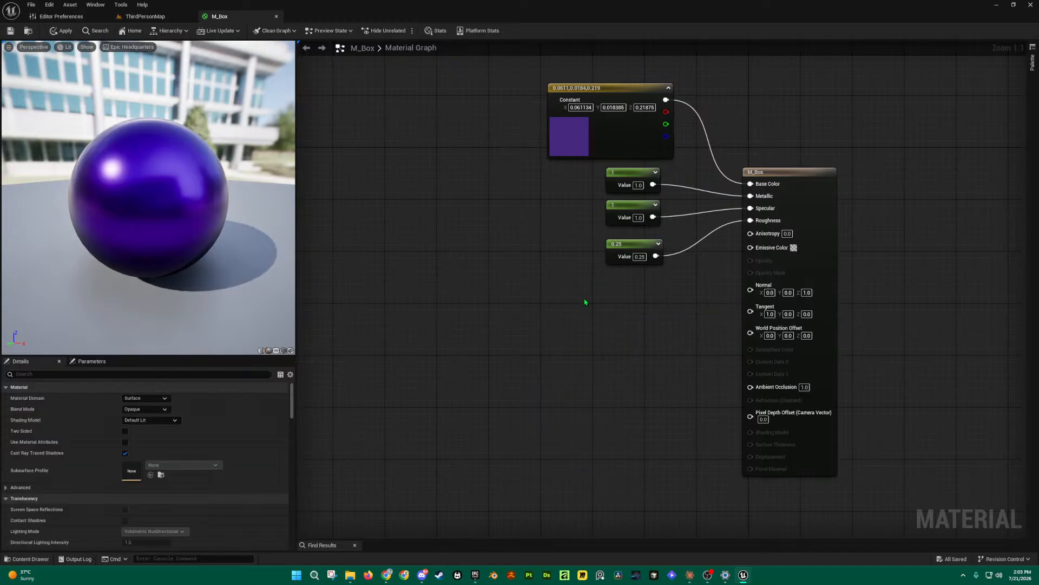
Step: Add another black constant, discard a pasted purple copy, and place it below the 0.25 node
{"action": "key", "text": "3"}
{"action": "left_click", "coordinate": [588, 327]}
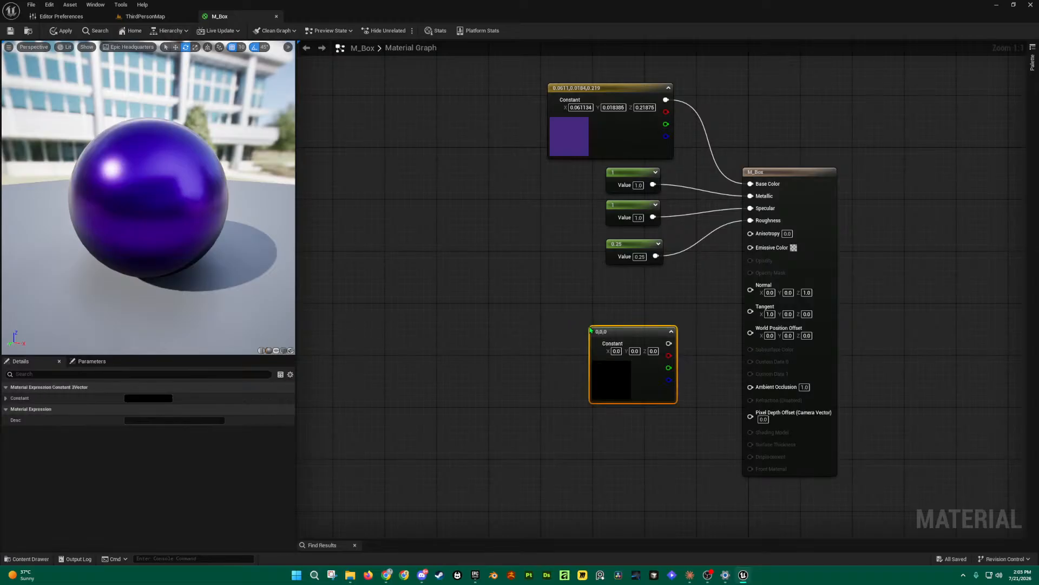
{"action": "left_click_drag", "start_coordinate": [611, 329], "coordinate": [433, 294]}
{"action": "left_click", "coordinate": [620, 154]}
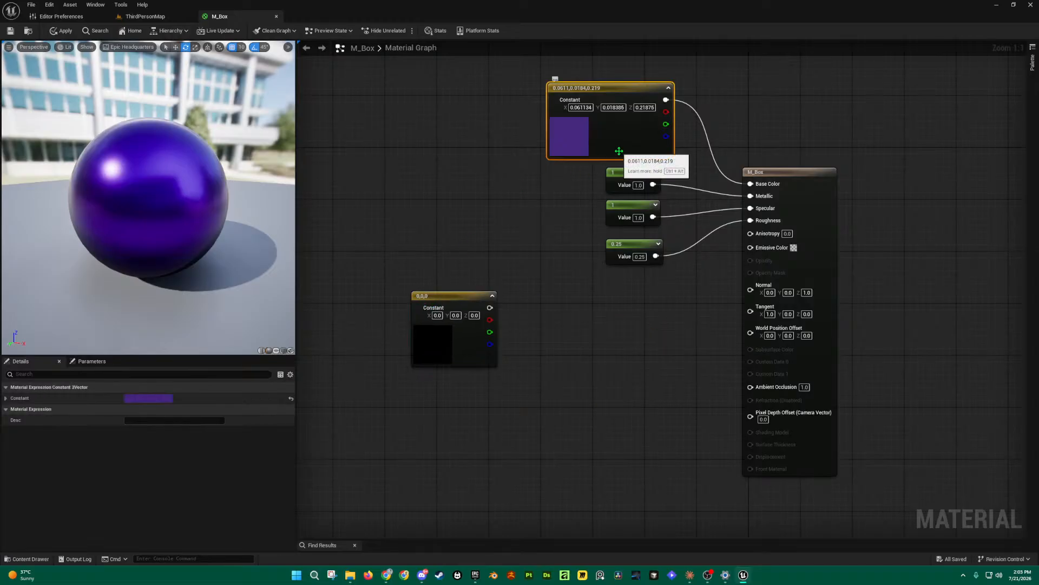
{"action": "left_click", "coordinate": [603, 348]}
{"action": "key", "text": "ctrl+v"}
{"action": "left_click_drag", "start_coordinate": [602, 347], "coordinate": [600, 306]}
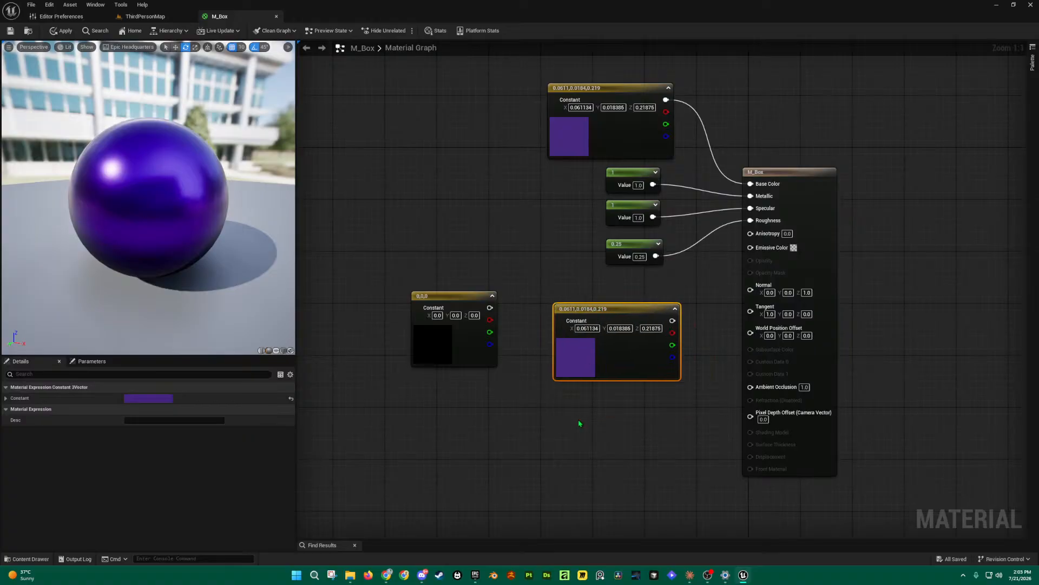
{"action": "key", "text": "Delete"}
{"action": "left_click_drag", "start_coordinate": [449, 296], "coordinate": [609, 304]}
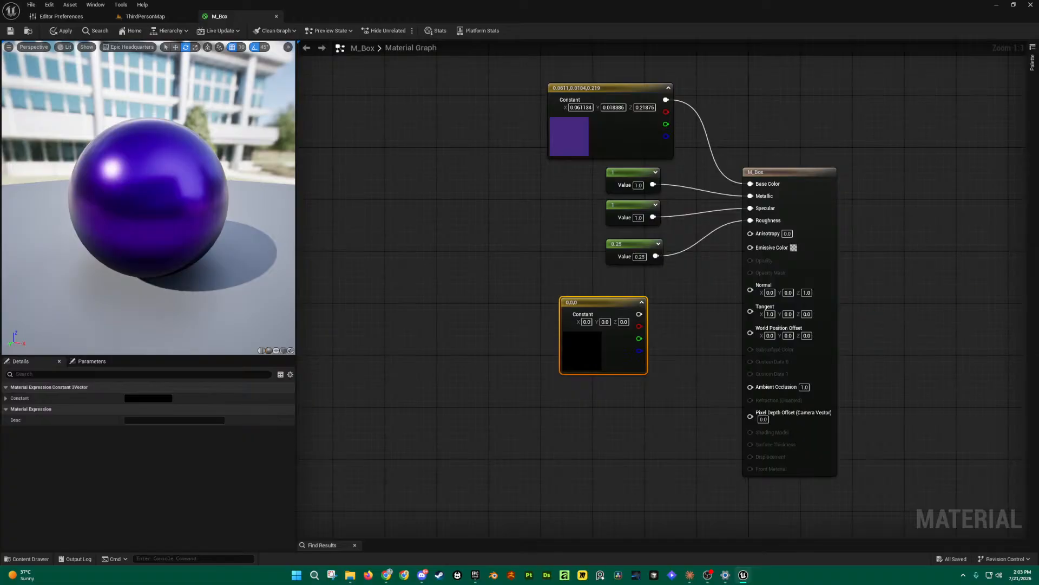
Step: Wire the black 0,0,0 constant into Emissive Color and open its Color Picker
{"action": "left_click_drag", "start_coordinate": [615, 303], "coordinate": [751, 250]}
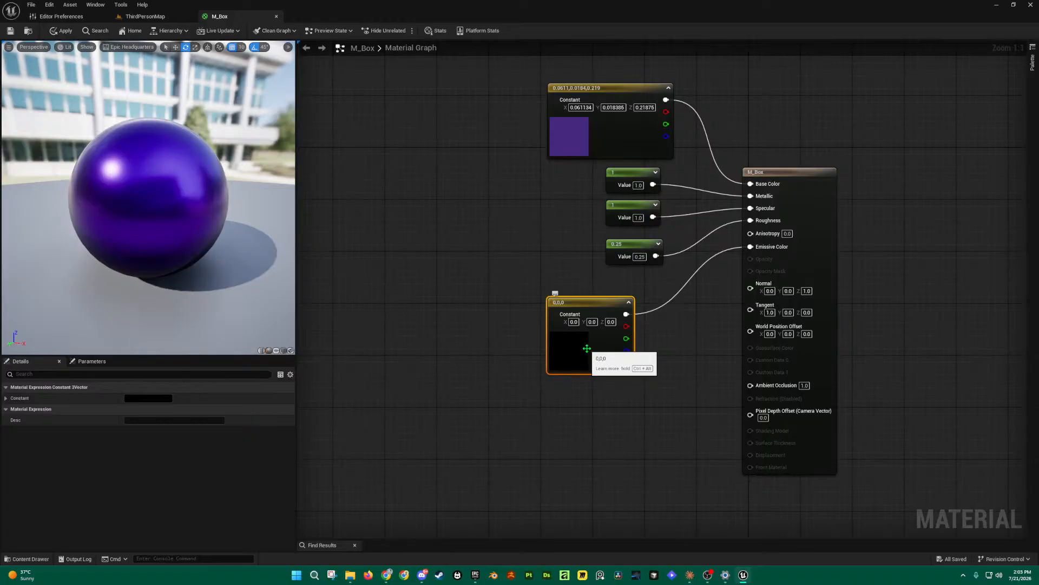
{"action": "double_click", "coordinate": [570, 349]}
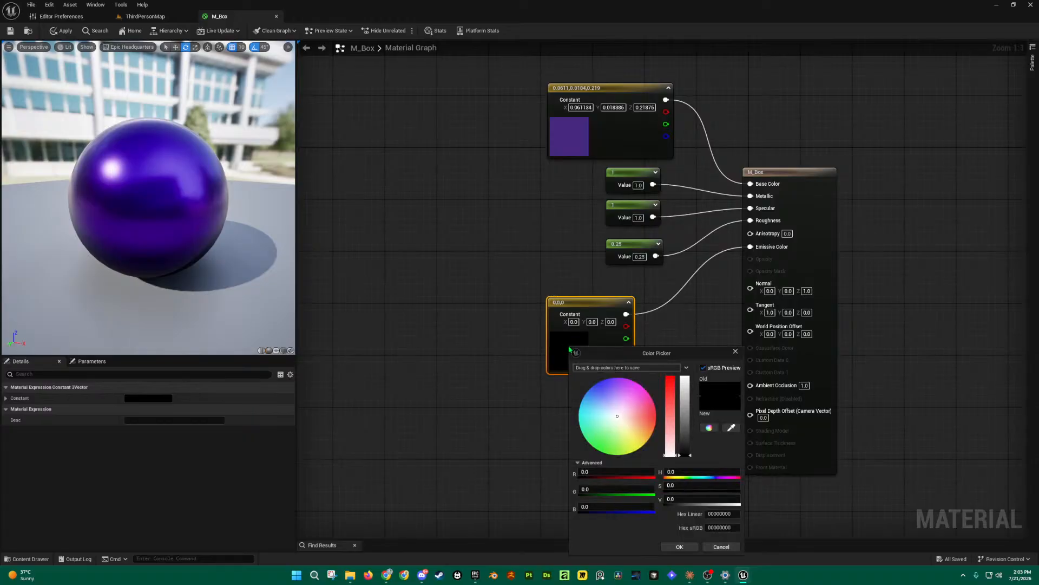
Step: Set the emissive constant to a blue-violet colour and check the glowing preview sphere
{"action": "left_click", "coordinate": [602, 384]}
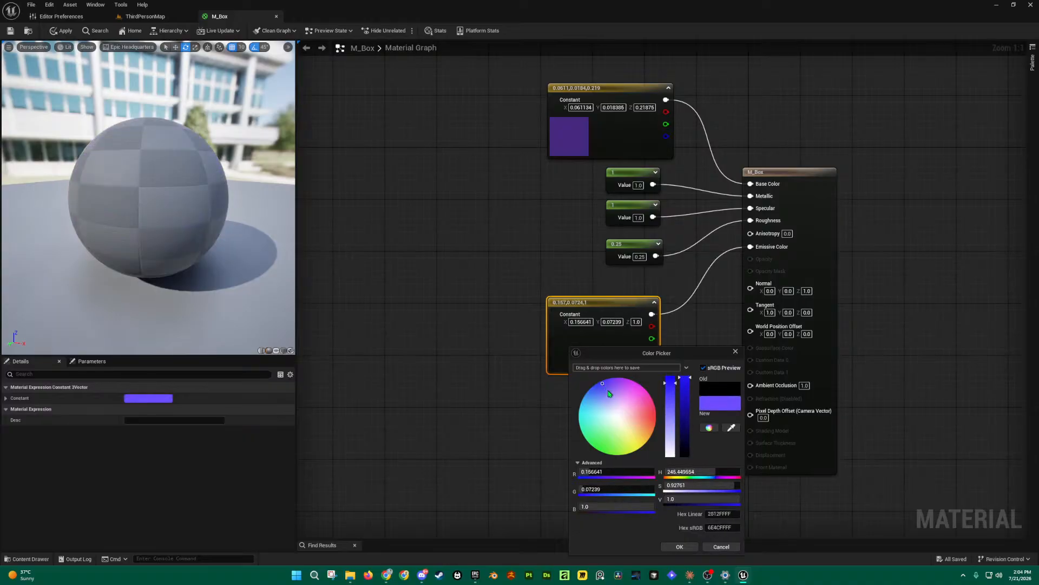
{"action": "left_click_drag", "start_coordinate": [627, 361], "coordinate": [408, 265]}
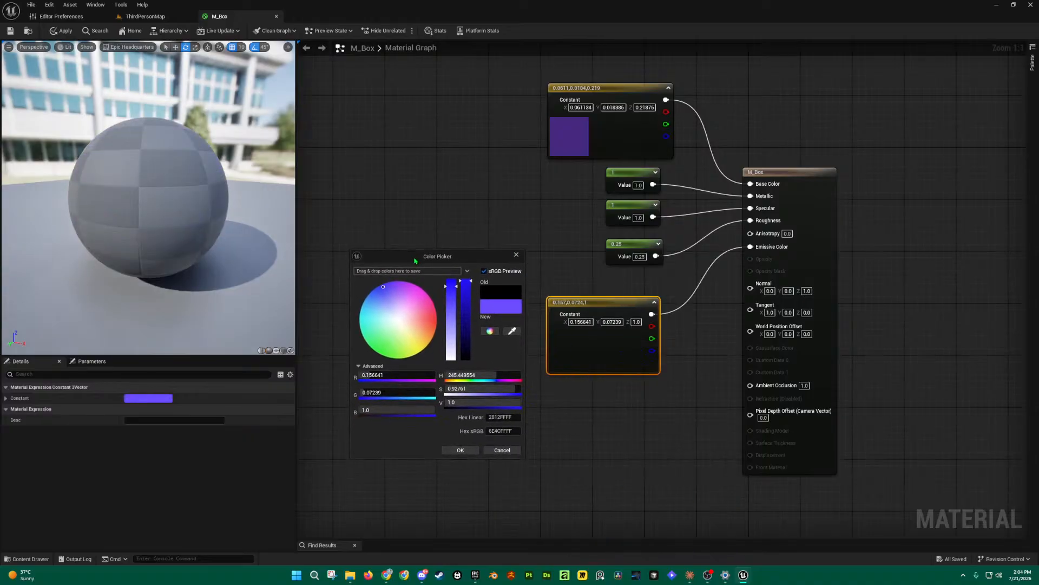
{"action": "left_click", "coordinate": [467, 451]}
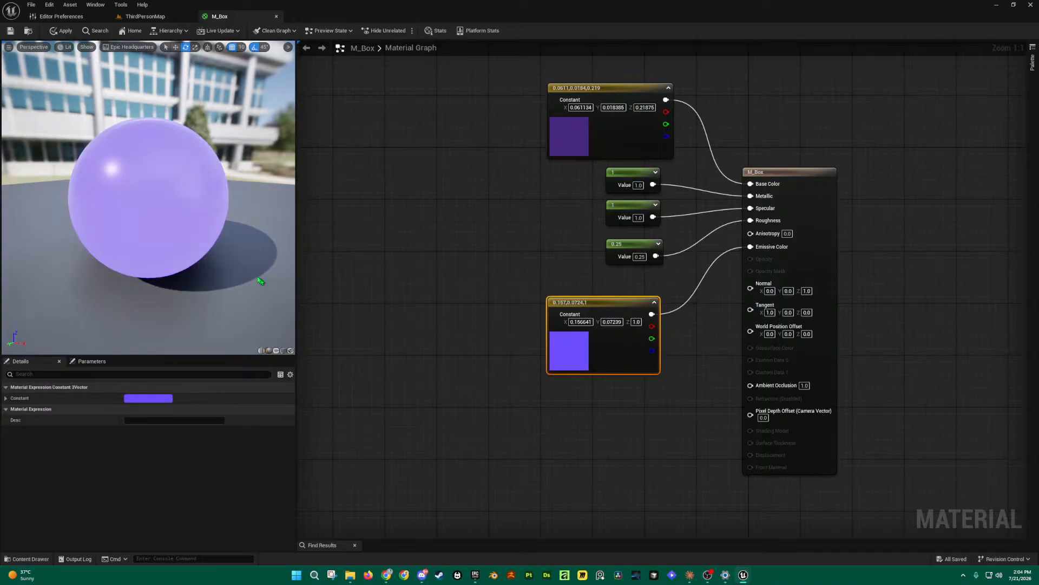
{"action": "left_click_drag", "start_coordinate": [139, 207], "coordinate": [11, 210]}
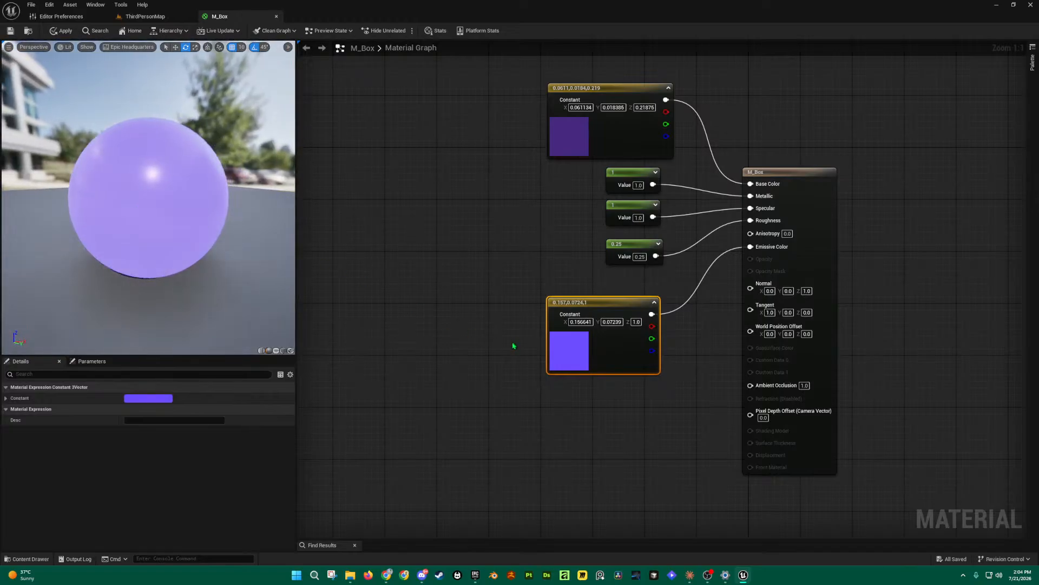
Step: Change the emissive colour to fully saturated violet (0.24, 0, 1) and apply the material
{"action": "double_click", "coordinate": [555, 346]}
{"action": "left_click_drag", "start_coordinate": [596, 392], "coordinate": [591, 380]}
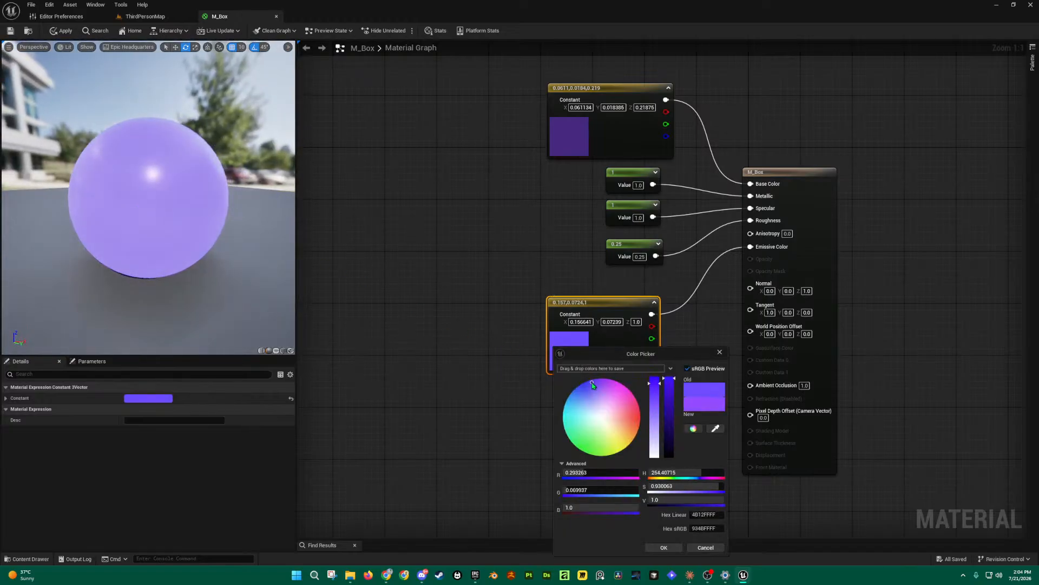
{"action": "left_click_drag", "start_coordinate": [655, 381], "coordinate": [655, 376]}
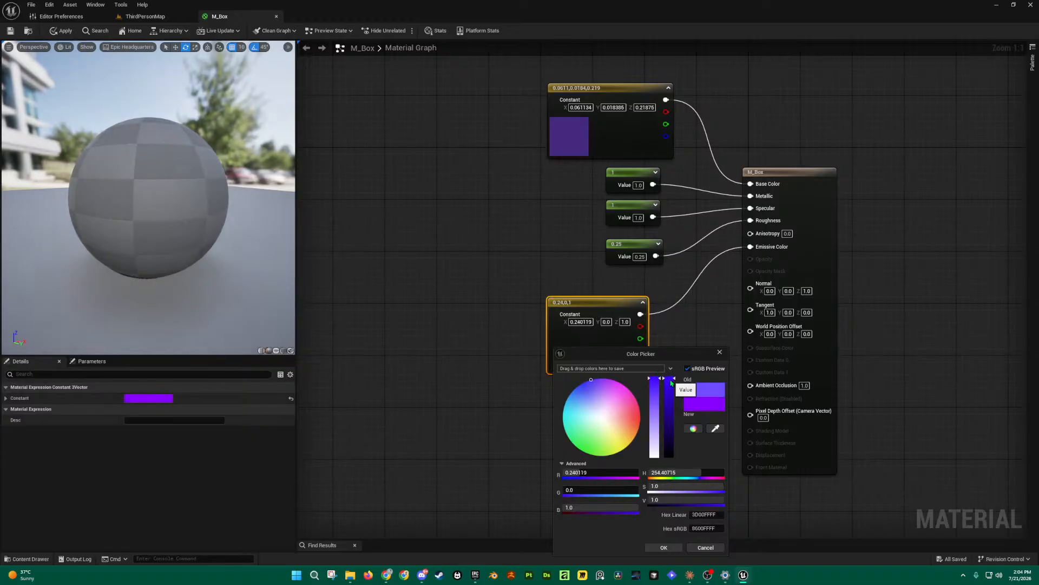
{"action": "left_click", "coordinate": [664, 548]}
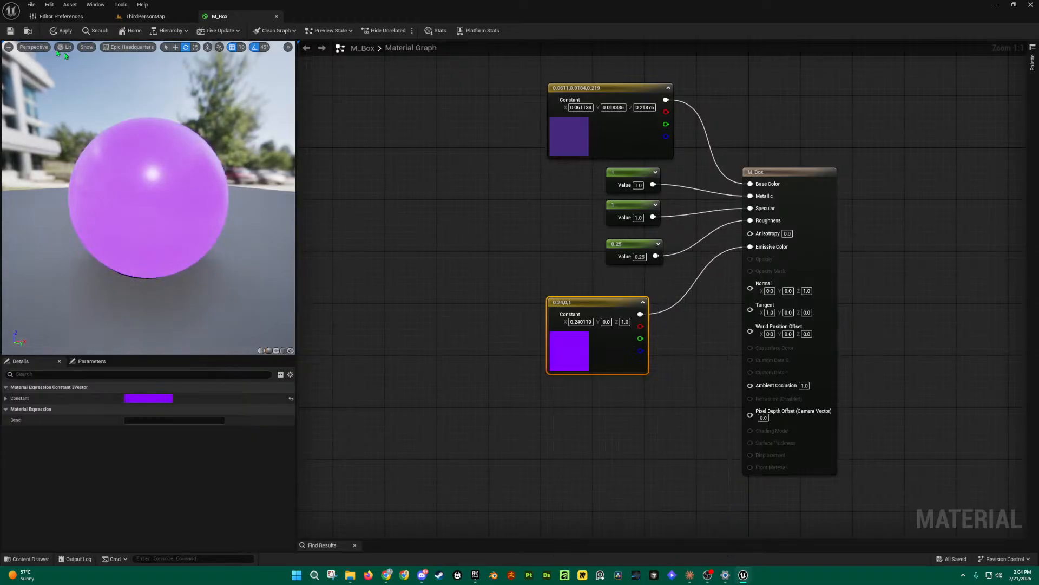
{"action": "left_click", "coordinate": [10, 31]}
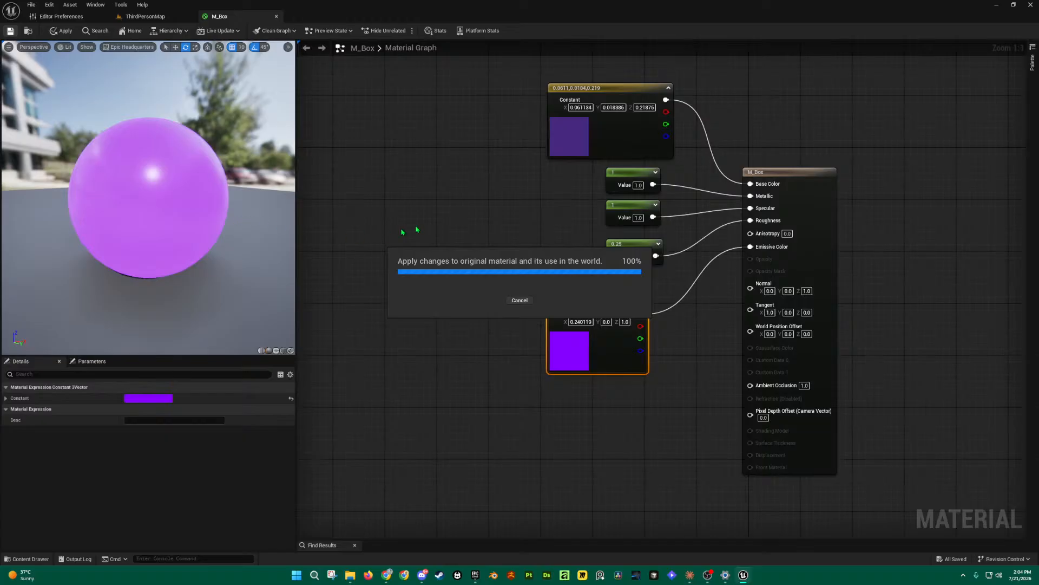
{"action": "left_click_drag", "start_coordinate": [137, 183], "coordinate": [276, 201]}
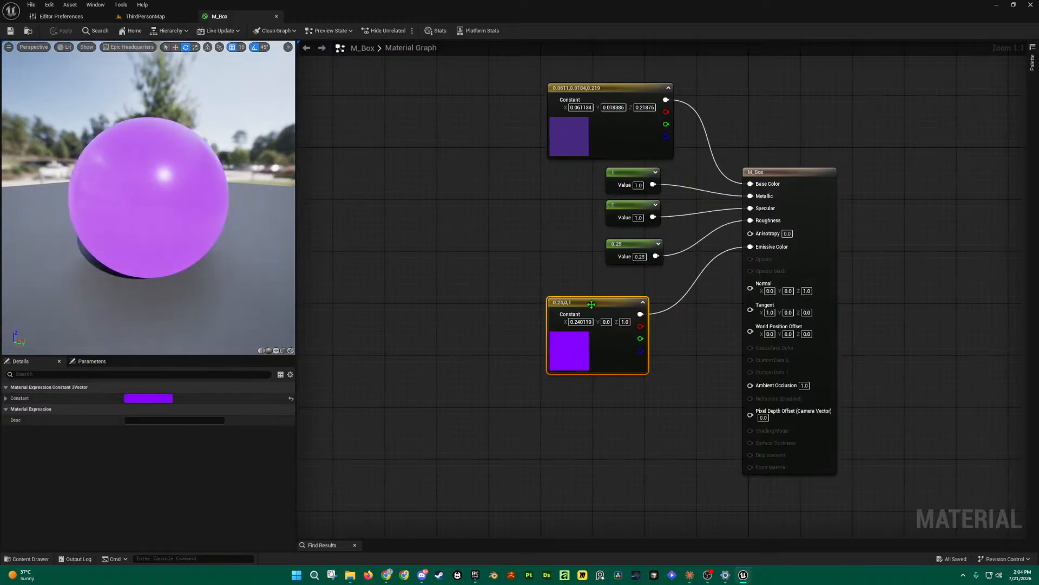
{"action": "left_click_drag", "start_coordinate": [593, 302], "coordinate": [548, 302]}
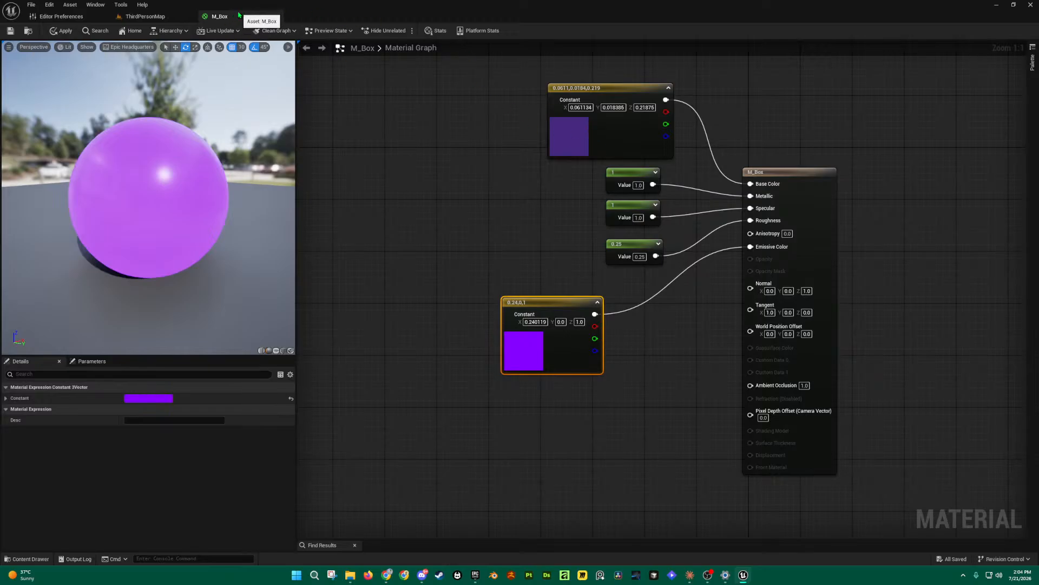
Step: Detach the M_Box material editor into its own floating window and enlarge it
{"action": "left_click_drag", "start_coordinate": [237, 18], "coordinate": [565, 98]}
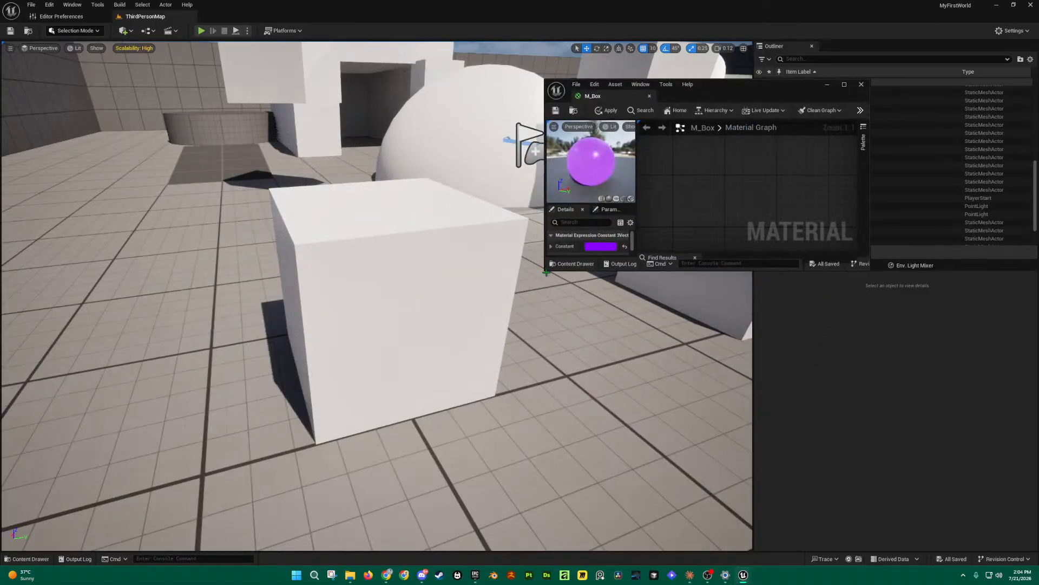
{"action": "left_click_drag", "start_coordinate": [546, 273], "coordinate": [480, 425]}
{"action": "scroll", "coordinate": [771, 247], "scroll_direction": "down", "scroll_amount": 6}
{"action": "scroll", "coordinate": [770, 248], "scroll_direction": "up", "scroll_amount": 2}
{"action": "right_click_drag", "start_coordinate": [768, 249], "coordinate": [620, 192]}
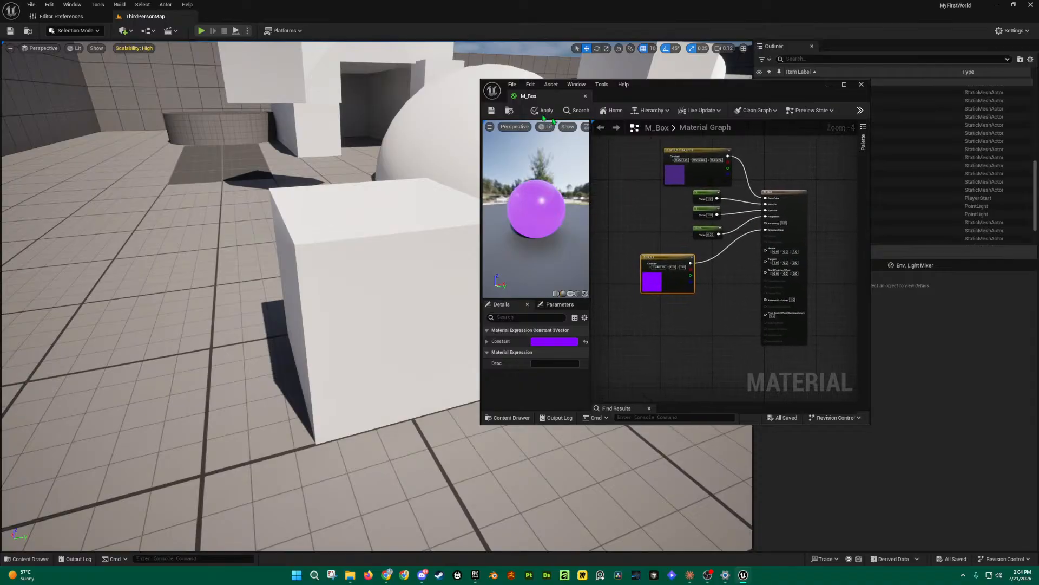
Step: Recentre the material graph and apply the pending M_Box changes
{"action": "scroll", "coordinate": [691, 213], "scroll_direction": "down", "scroll_amount": 5}
{"action": "scroll", "coordinate": [693, 215], "scroll_direction": "up", "scroll_amount": 6}
{"action": "scroll", "coordinate": [694, 215], "scroll_direction": "down", "scroll_amount": 6}
{"action": "scroll", "coordinate": [695, 216], "scroll_direction": "up", "scroll_amount": 6}
{"action": "scroll", "coordinate": [695, 215], "scroll_direction": "down", "scroll_amount": 5}
{"action": "scroll", "coordinate": [696, 215], "scroll_direction": "up", "scroll_amount": 5}
{"action": "scroll", "coordinate": [696, 216], "scroll_direction": "down", "scroll_amount": 5}
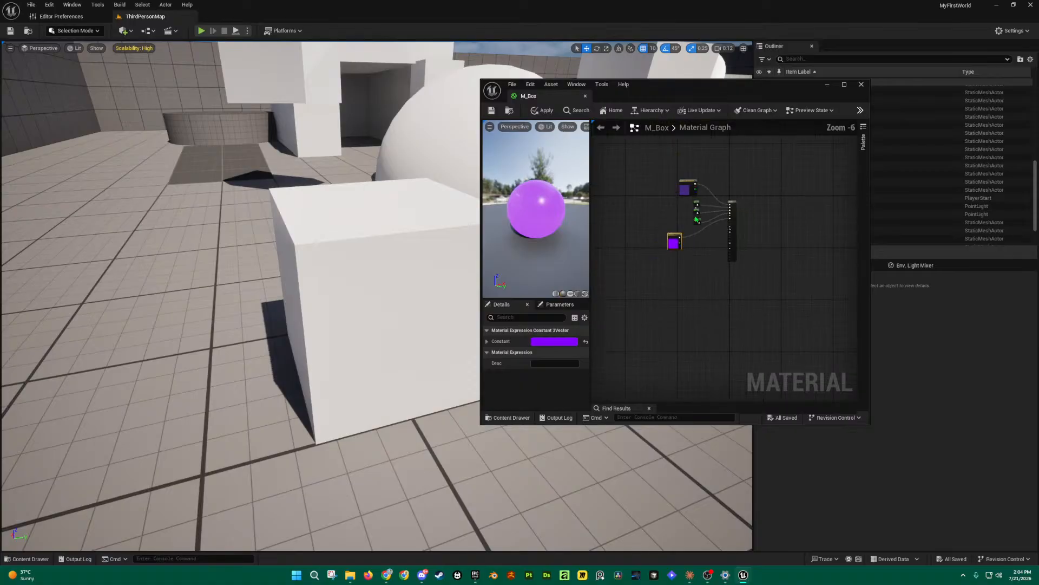
{"action": "scroll", "coordinate": [695, 215], "scroll_direction": "up", "scroll_amount": 4}
{"action": "mouse_move", "coordinate": [652, 194]}
{"action": "right_mouse_down"}
{"action": "mouse_move", "coordinate": [699, 209]}
{"action": "mouse_move", "coordinate": [666, 230]}
{"action": "mouse_move", "coordinate": [658, 203]}
{"action": "right_mouse_up"}
{"action": "left_click", "coordinate": [492, 110]}
{"action": "left_click_drag", "start_coordinate": [680, 94], "coordinate": [712, 63]}
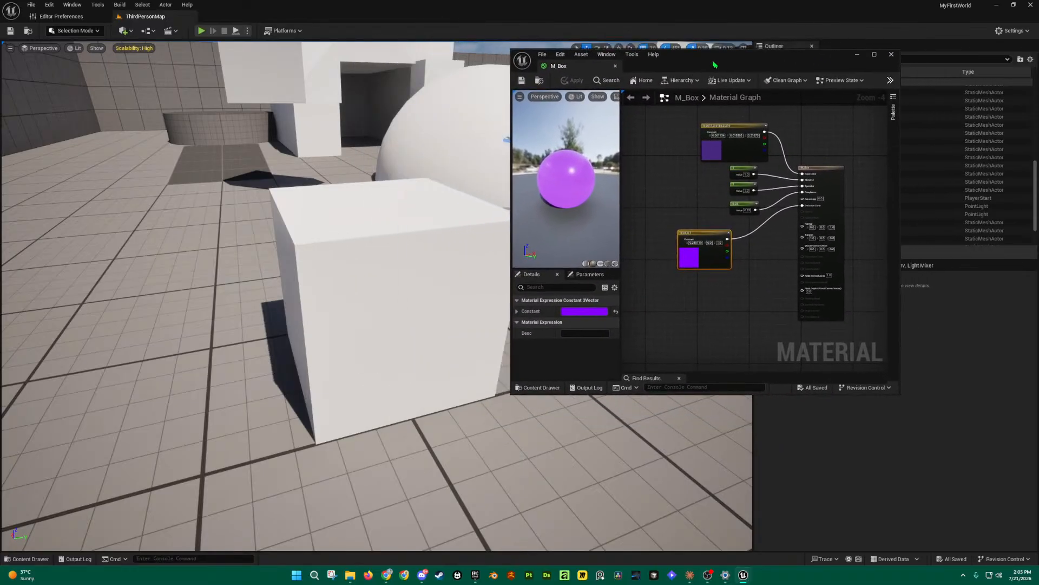
Step: Drag M_Box from the Content Drawer's Materials folder onto the white cube
{"action": "left_click", "coordinate": [28, 558]}
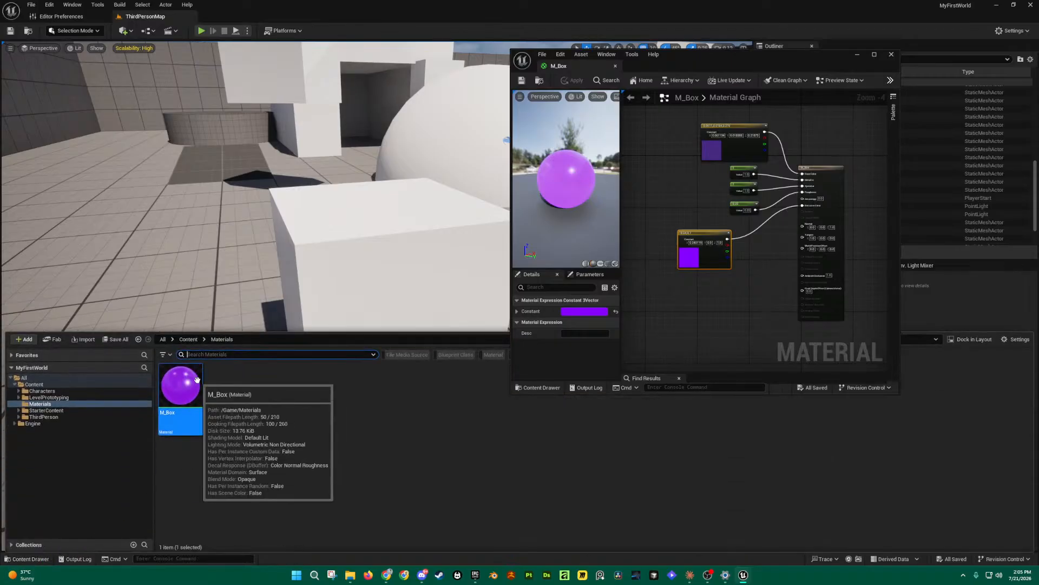
{"action": "left_click_drag", "start_coordinate": [197, 379], "coordinate": [378, 266]}
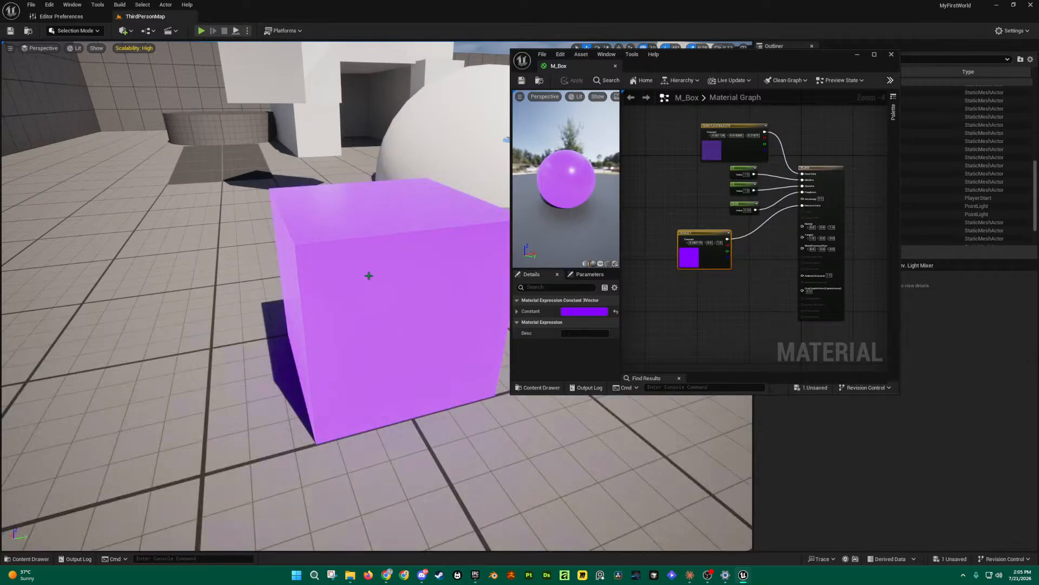
{"action": "key", "text": "ctrl+space"}
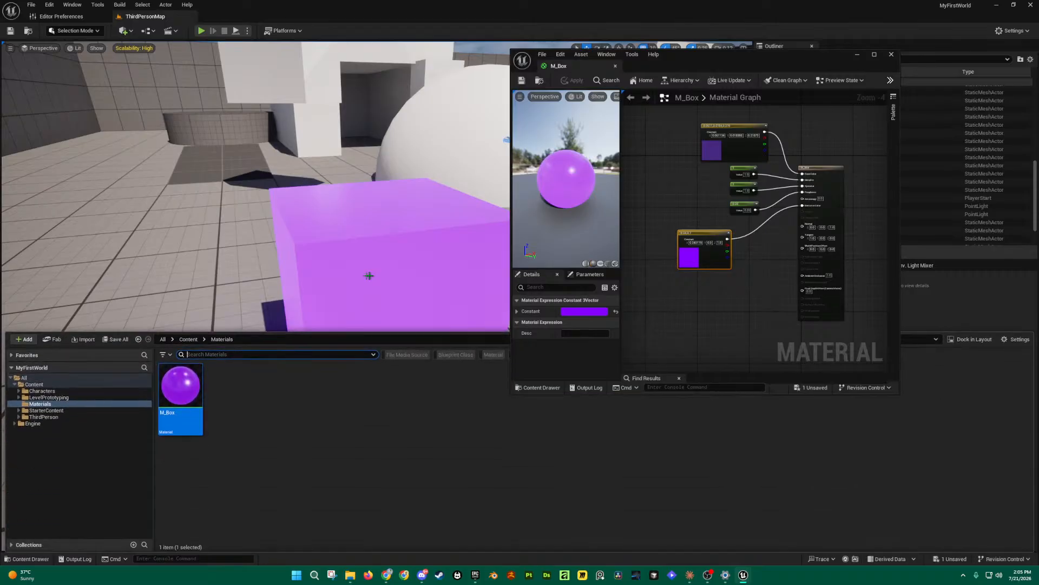
{"action": "left_click", "coordinate": [41, 563]}
{"action": "left_click", "coordinate": [42, 564]}
{"action": "left_click", "coordinate": [42, 563]}
{"action": "left_click", "coordinate": [15, 558]}
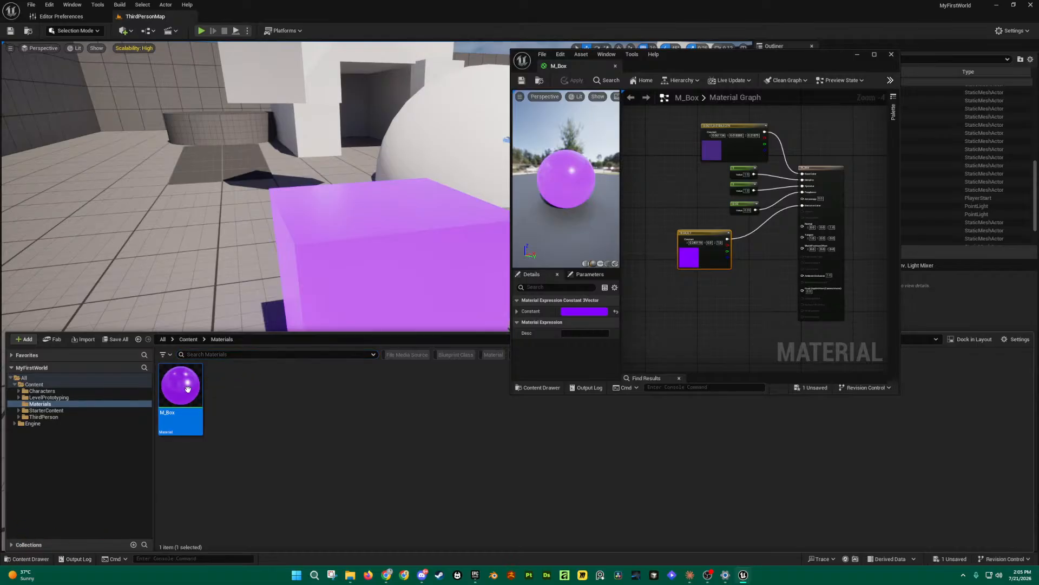
Step: Cancel an accidental M_Box move and drop M_Box onto the cube again
{"action": "mouse_move", "coordinate": [188, 388]}
{"action": "left_mouse_down"}
{"action": "mouse_move", "coordinate": [319, 279]}
{"action": "mouse_move", "coordinate": [174, 402]}
{"action": "left_mouse_up"}
{"action": "left_click", "coordinate": [297, 433]}
{"action": "key", "text": "ctrl+space"}
{"action": "key", "text": "ctrl+space"}
{"action": "key", "text": "ctrl+space"}
{"action": "key", "text": "ctrl+space"}
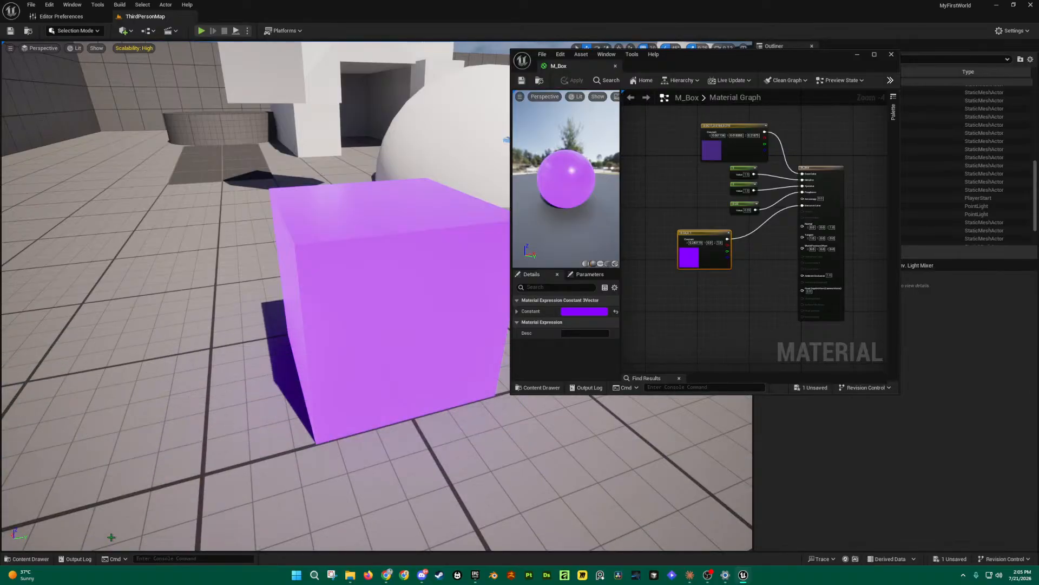
{"action": "key", "text": "ctrl+space"}
{"action": "key", "text": "ctrl+space"}
{"action": "key", "text": "ctrl+space"}
{"action": "key", "text": "ctrl+space"}
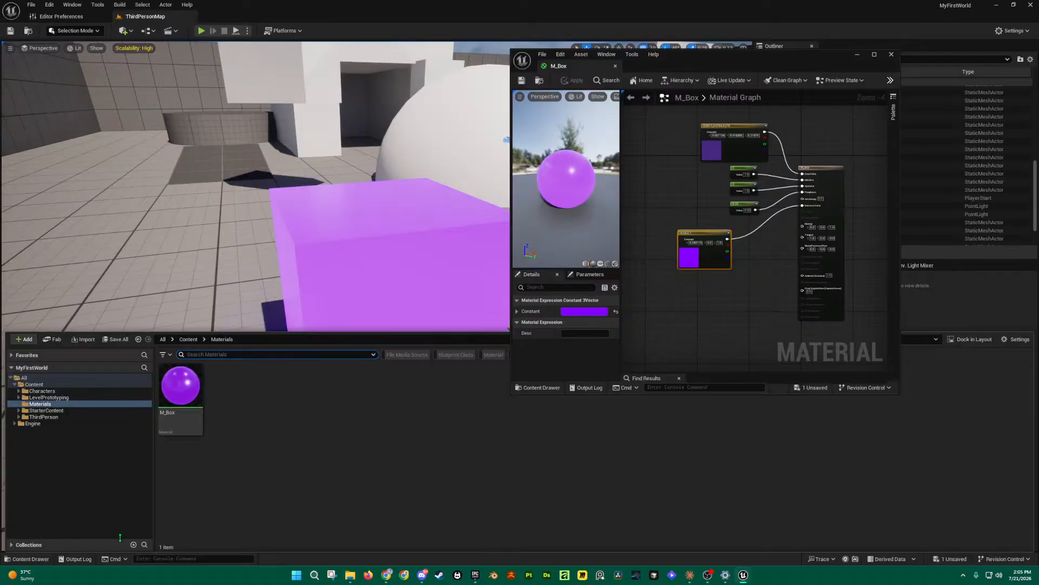
{"action": "key", "text": "ctrl+space"}
{"action": "key", "text": "ctrl+space"}
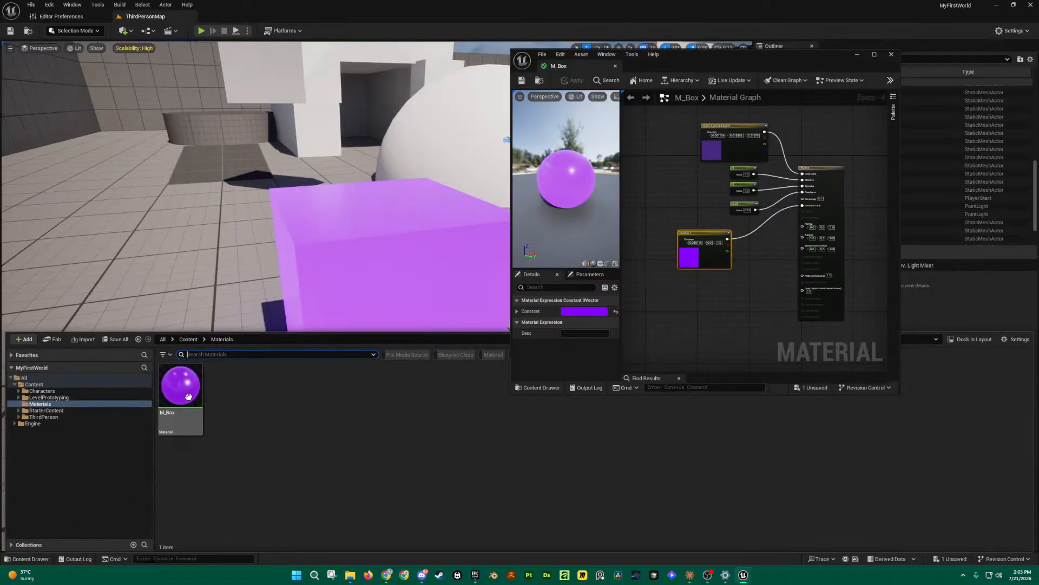
{"action": "left_click_drag", "start_coordinate": [186, 393], "coordinate": [343, 248]}
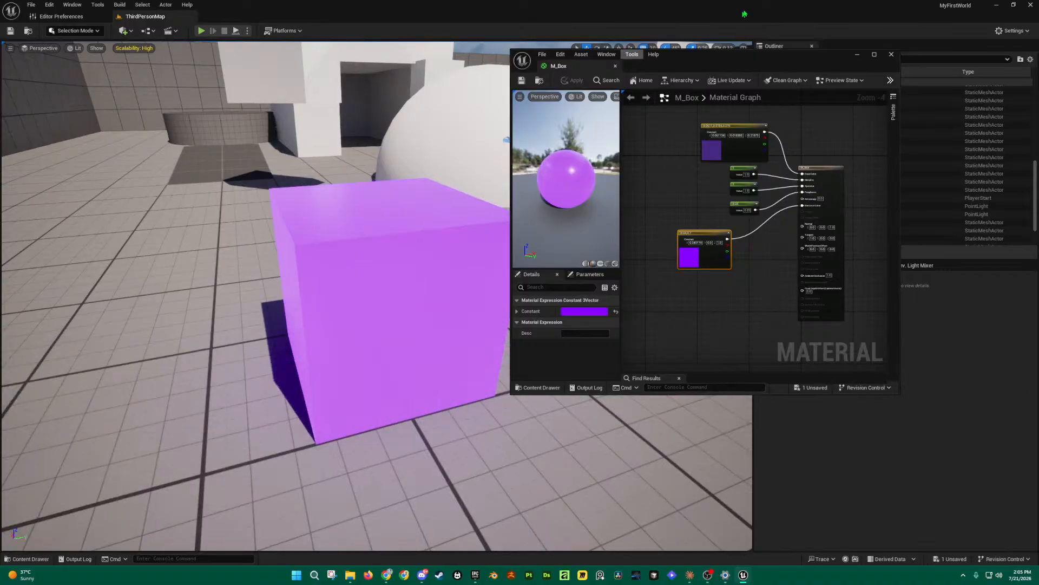
Step: Fly the camera around the level and reposition the white arch block
{"action": "left_click_drag", "start_coordinate": [757, 64], "coordinate": [834, 191]}
{"action": "right_click_drag", "start_coordinate": [697, 159], "coordinate": [785, 198]}
{"action": "right_click_drag", "start_coordinate": [377, 297], "coordinate": [292, 289]}
{"action": "key", "text": "w"}
{"action": "scroll", "coordinate": [357, 270], "scroll_direction": "down", "scroll_amount": 1}
{"action": "key", "text": "s"}
{"action": "left_click", "coordinate": [255, 105]}
{"action": "mouse_move", "coordinate": [254, 105]}
{"action": "right_mouse_down"}
{"action": "mouse_move", "coordinate": [216, 146]}
{"action": "mouse_move", "coordinate": [235, 113]}
{"action": "right_mouse_up"}
{"action": "key", "text": "s"}
{"action": "left_click_drag", "start_coordinate": [257, 124], "coordinate": [174, 207]}
{"action": "mouse_move", "coordinate": [173, 209]}
{"action": "right_mouse_down"}
{"action": "mouse_move", "coordinate": [192, 230]}
{"action": "mouse_move", "coordinate": [165, 228]}
{"action": "right_mouse_up"}
{"action": "key", "text": "w"}
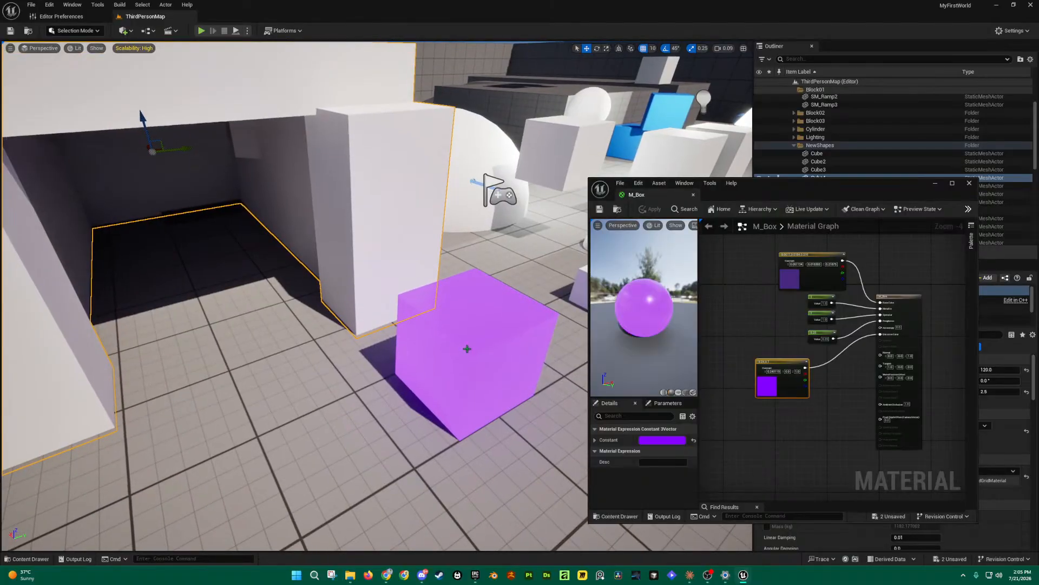
Step: Move the purple cube (Cube14) deep into the dark alcove so its glow tints the walls
{"action": "left_click", "coordinate": [464, 356]}
{"action": "left_click_drag", "start_coordinate": [465, 340], "coordinate": [192, 230]}
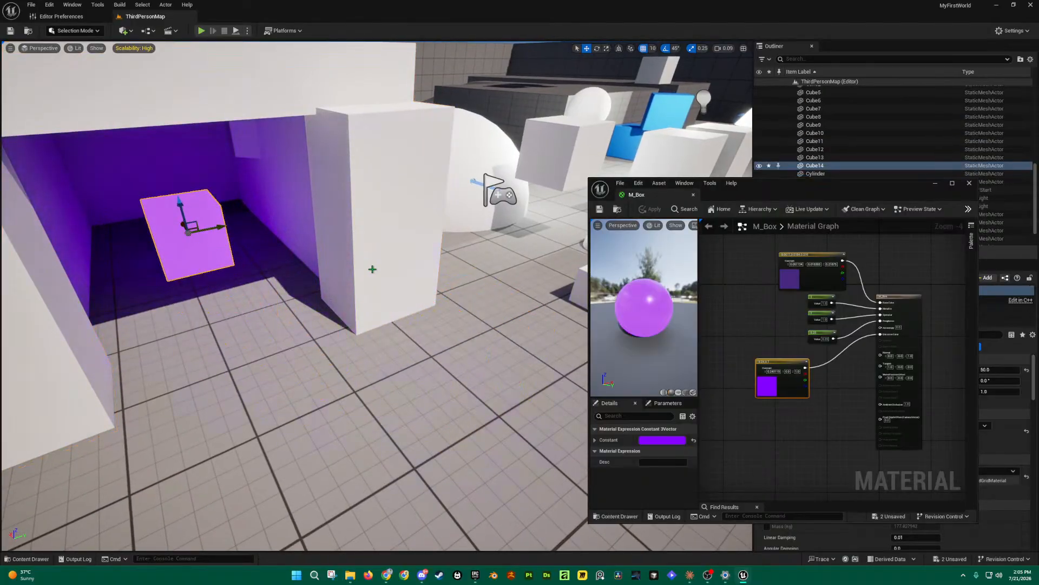
{"action": "right_click_drag", "start_coordinate": [372, 277], "coordinate": [400, 302]}
{"action": "key", "text": "w"}
{"action": "key", "text": "a"}
{"action": "left_click_drag", "start_coordinate": [380, 285], "coordinate": [356, 275]}
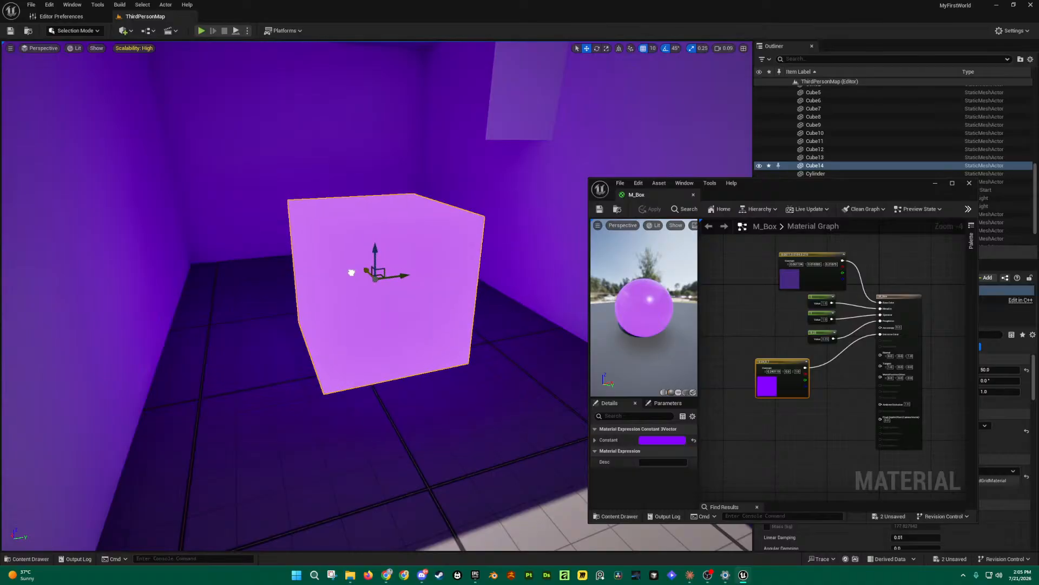
{"action": "left_click_drag", "start_coordinate": [812, 184], "coordinate": [842, 19]}
{"action": "left_click_drag", "start_coordinate": [620, 359], "coordinate": [477, 511]}
{"action": "scroll", "coordinate": [762, 292], "scroll_direction": "up", "scroll_amount": 4}
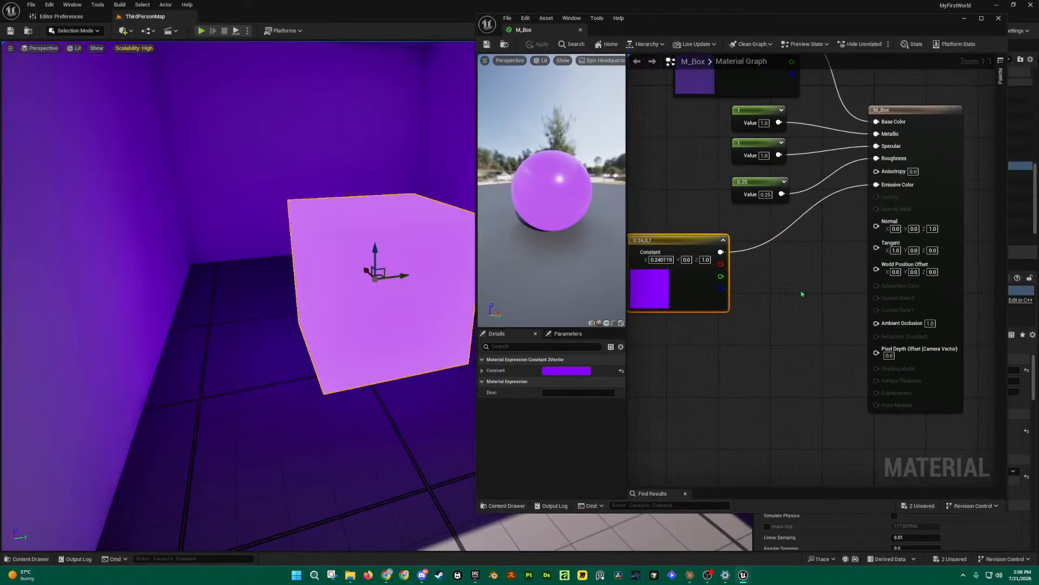
{"action": "left_click", "coordinate": [768, 188]}
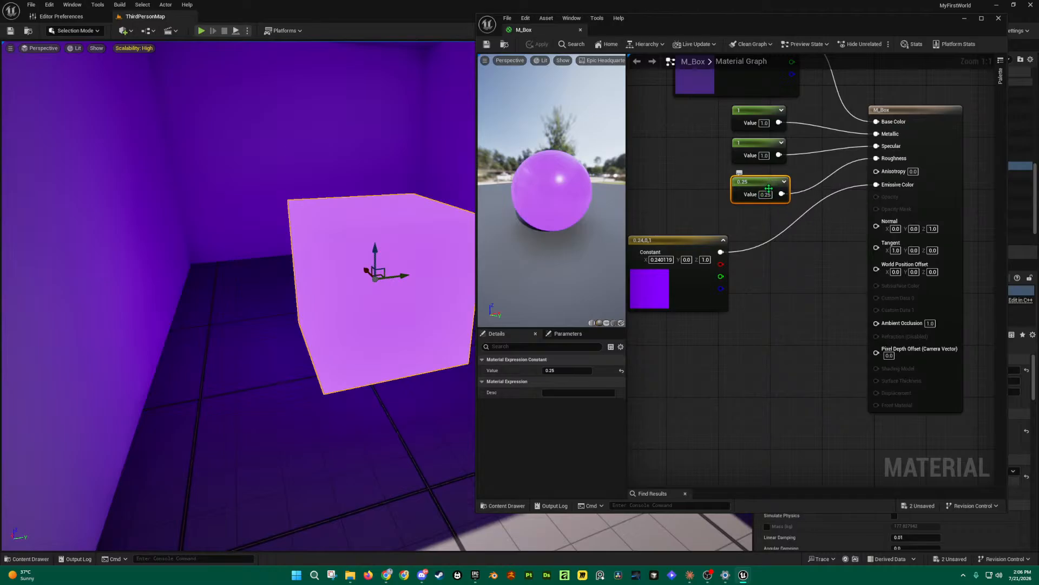
{"action": "right_click_drag", "start_coordinate": [809, 323], "coordinate": [829, 313]}
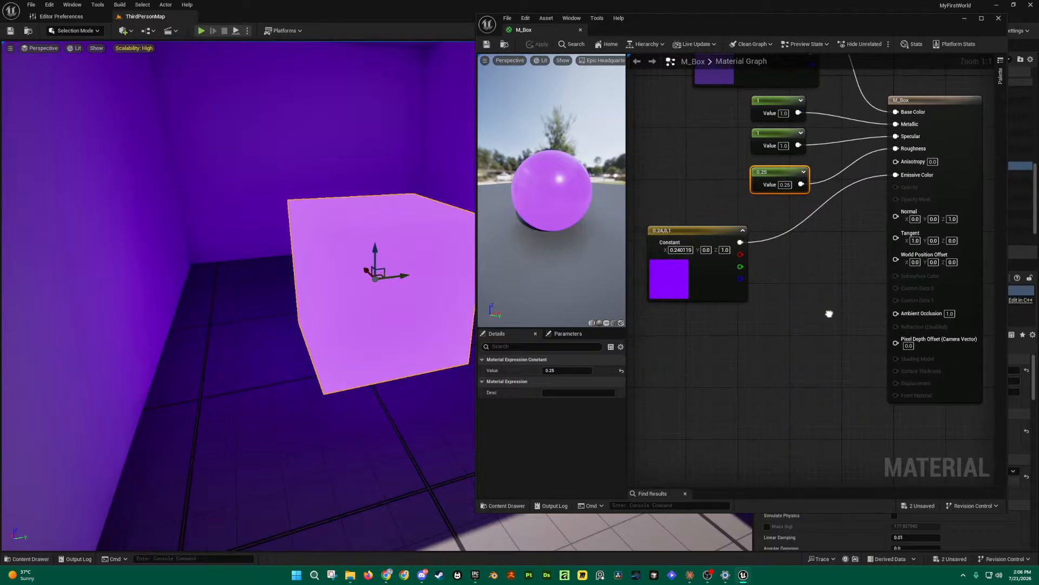
{"action": "right_click", "coordinate": [796, 282]}
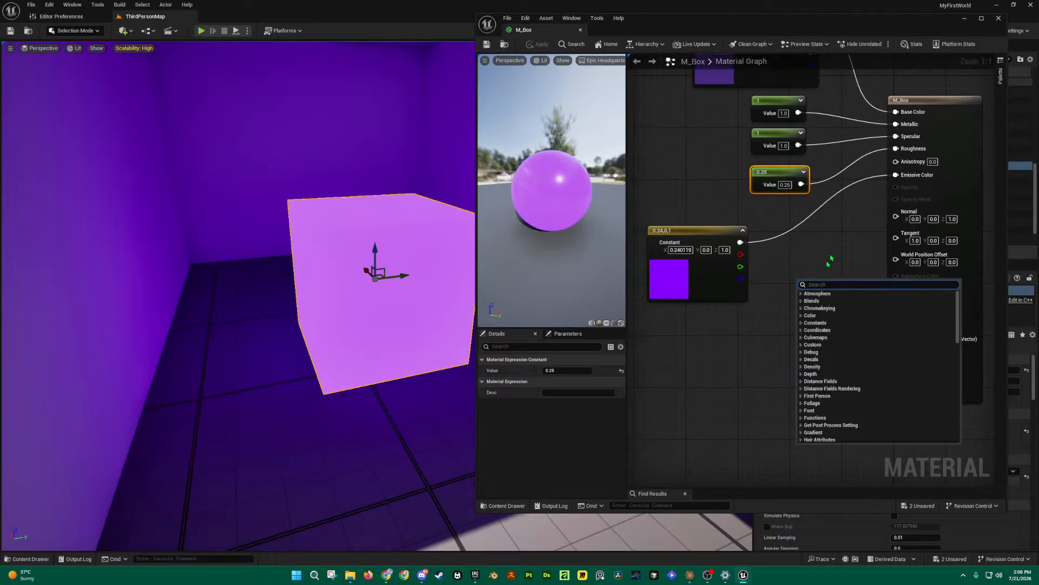
{"action": "type", "text": "multipl"}
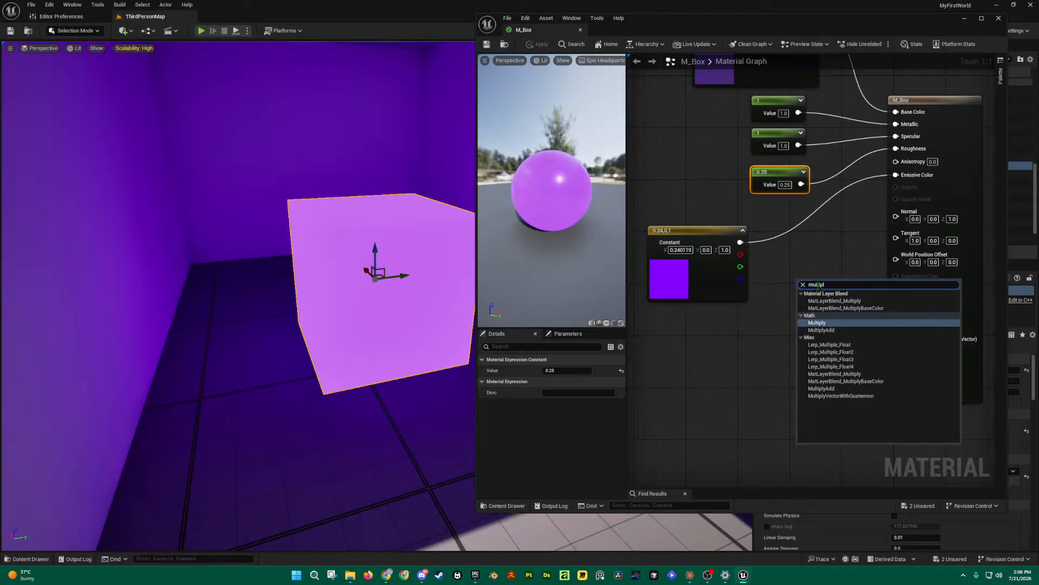
{"action": "left_click", "coordinate": [822, 323]}
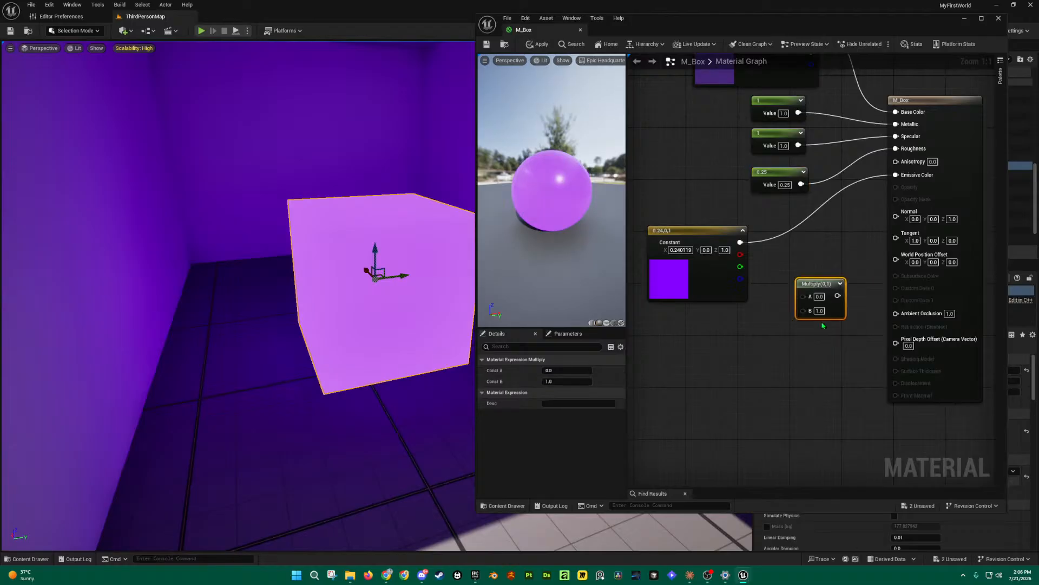
{"action": "left_click_drag", "start_coordinate": [821, 284], "coordinate": [800, 394]}
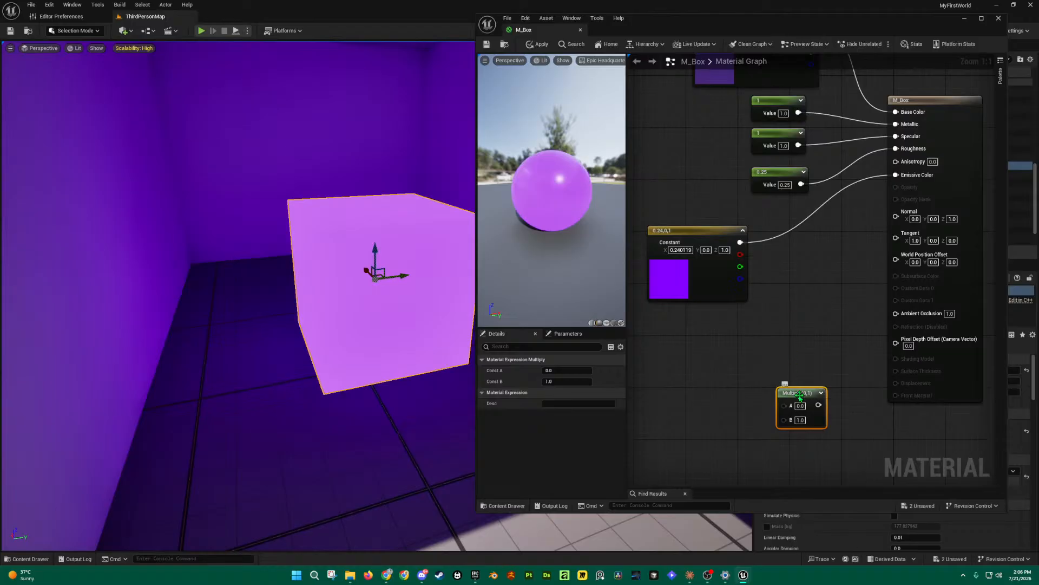
{"action": "key", "text": "Delete"}
{"action": "right_click_drag", "start_coordinate": [803, 277], "coordinate": [798, 312]}
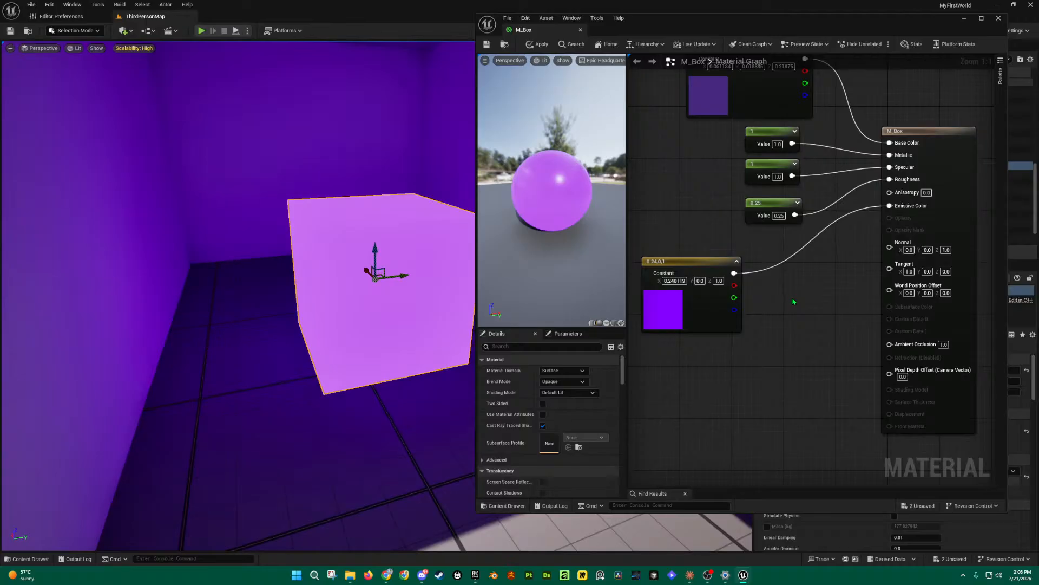
Step: Add a Multiply node beside the violet constant and feed the constant into input A
{"action": "left_click", "coordinate": [793, 302]}
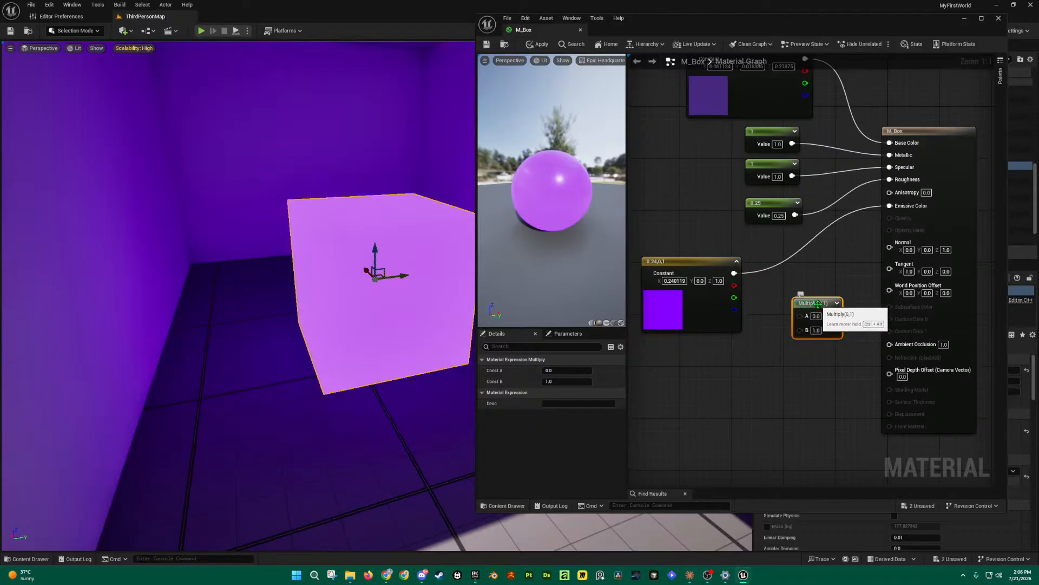
{"action": "left_click_drag", "start_coordinate": [818, 304], "coordinate": [819, 279]}
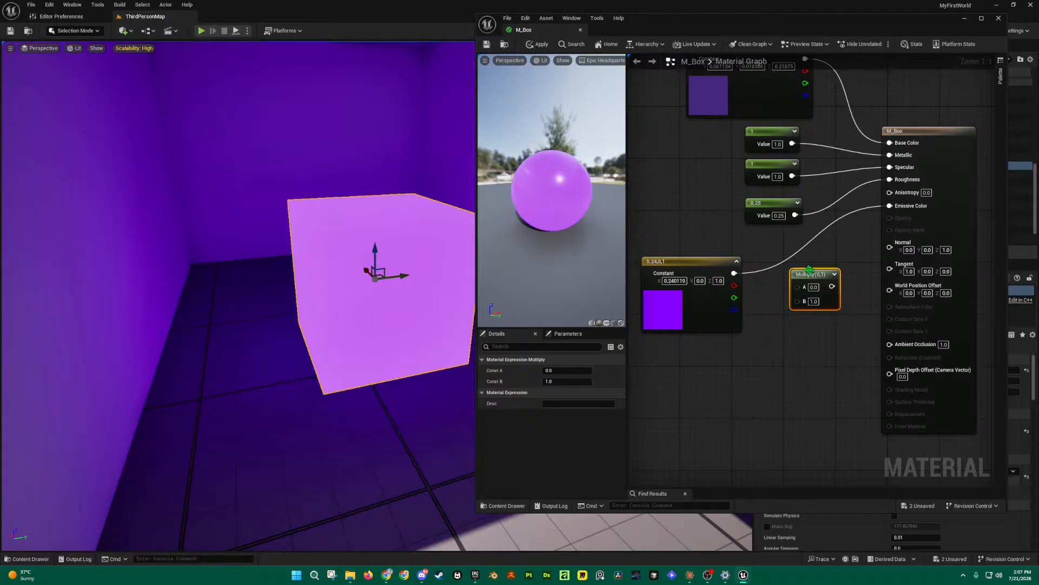
{"action": "left_click_drag", "start_coordinate": [808, 272], "coordinate": [816, 269]}
{"action": "left_click_drag", "start_coordinate": [742, 275], "coordinate": [798, 280]}
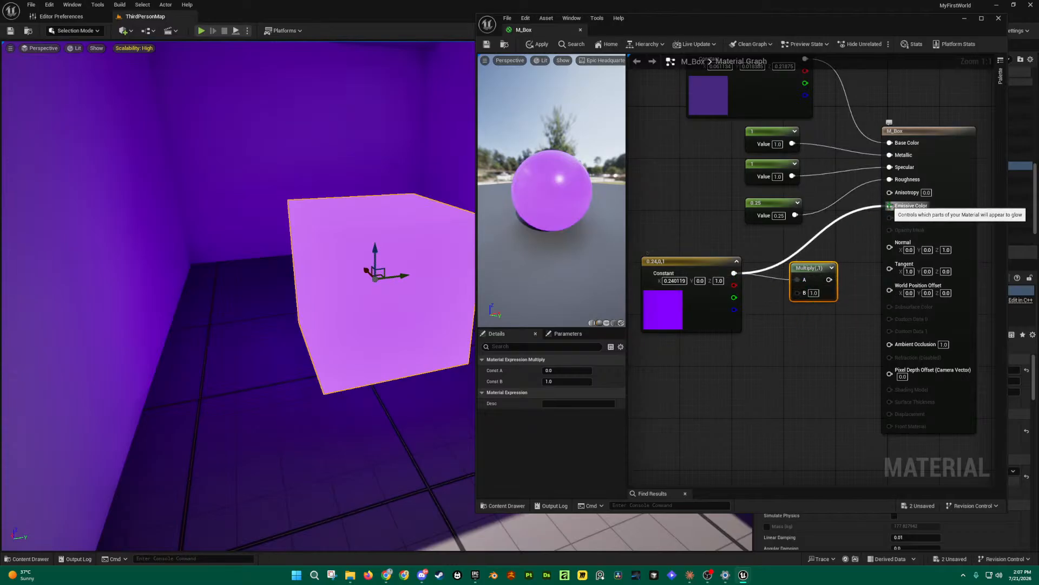
Step: Disconnect the violet constant from Emissive Color and add a new scalar Constant node
{"action": "left_click", "coordinate": [889, 206], "text": "alt"}
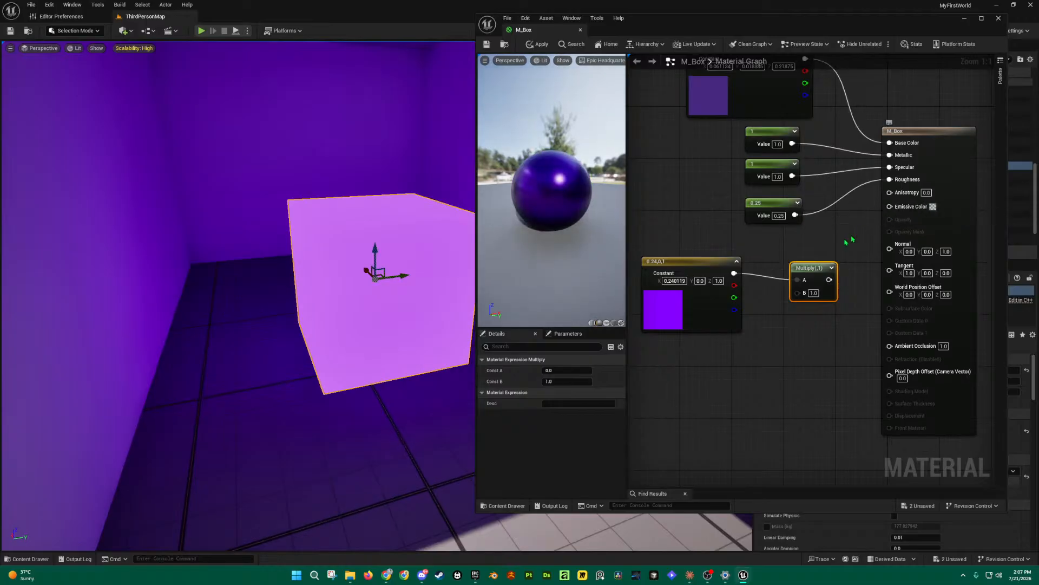
{"action": "right_click_drag", "start_coordinate": [828, 258], "coordinate": [841, 228]}
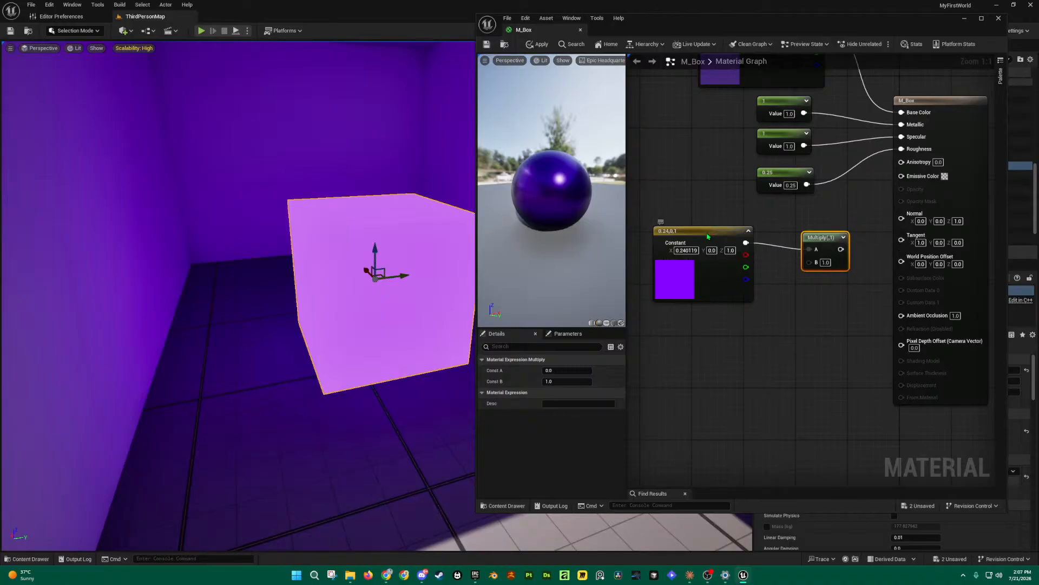
{"action": "left_click_drag", "start_coordinate": [723, 227], "coordinate": [722, 233]}
{"action": "left_click_drag", "start_coordinate": [726, 163], "coordinate": [842, 207]}
{"action": "left_click", "coordinate": [752, 318]}
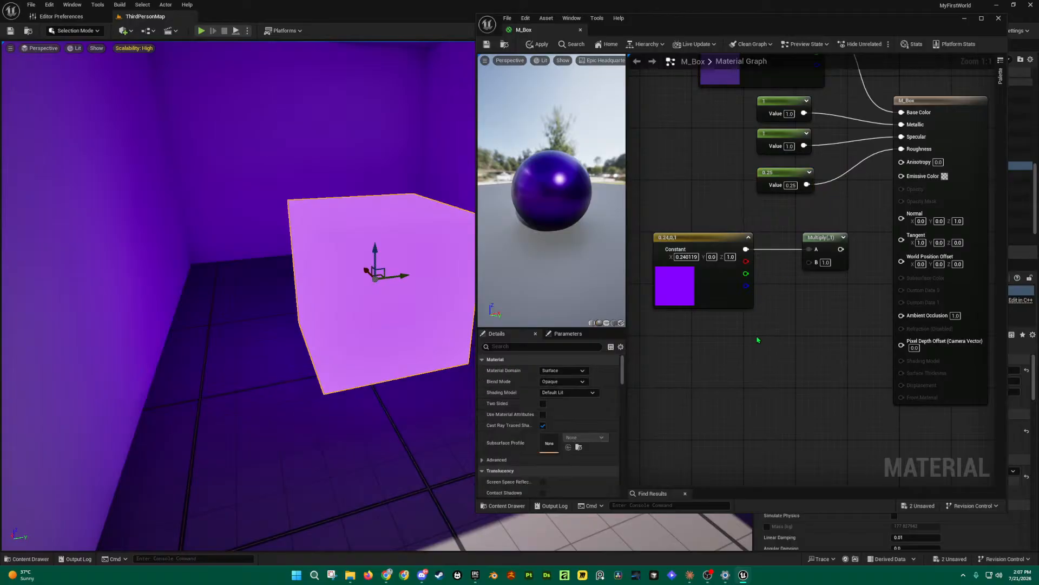
{"action": "key", "text": "1"}
{"action": "left_click", "coordinate": [758, 340]}
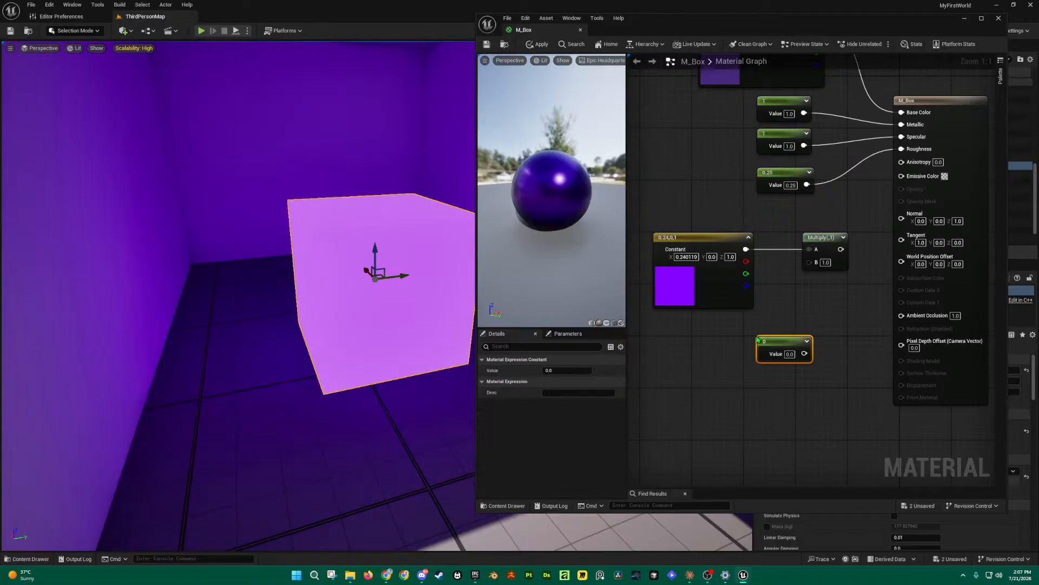
Step: Wire the 0 constant into Multiply B and Multiply's output into Emissive Color, then apply
{"action": "left_click_drag", "start_coordinate": [784, 340], "coordinate": [733, 328]}
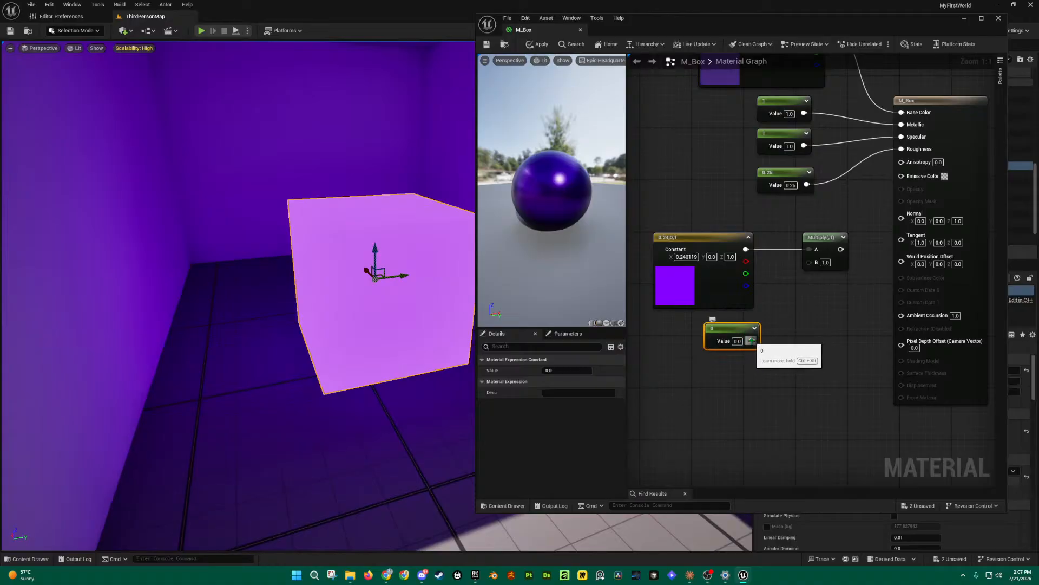
{"action": "left_click_drag", "start_coordinate": [751, 340], "coordinate": [809, 262]}
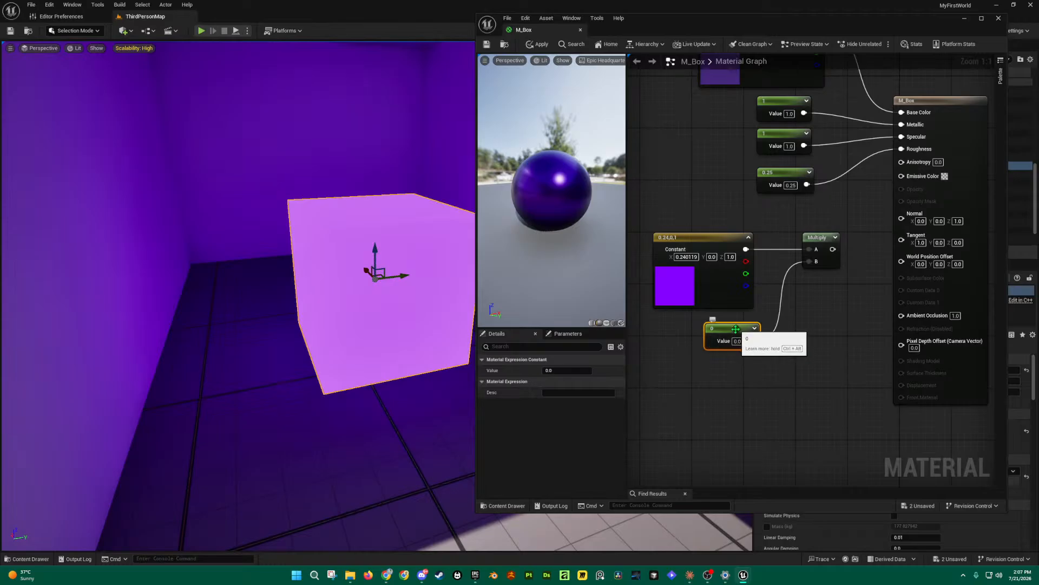
{"action": "left_click_drag", "start_coordinate": [833, 249], "coordinate": [901, 175]}
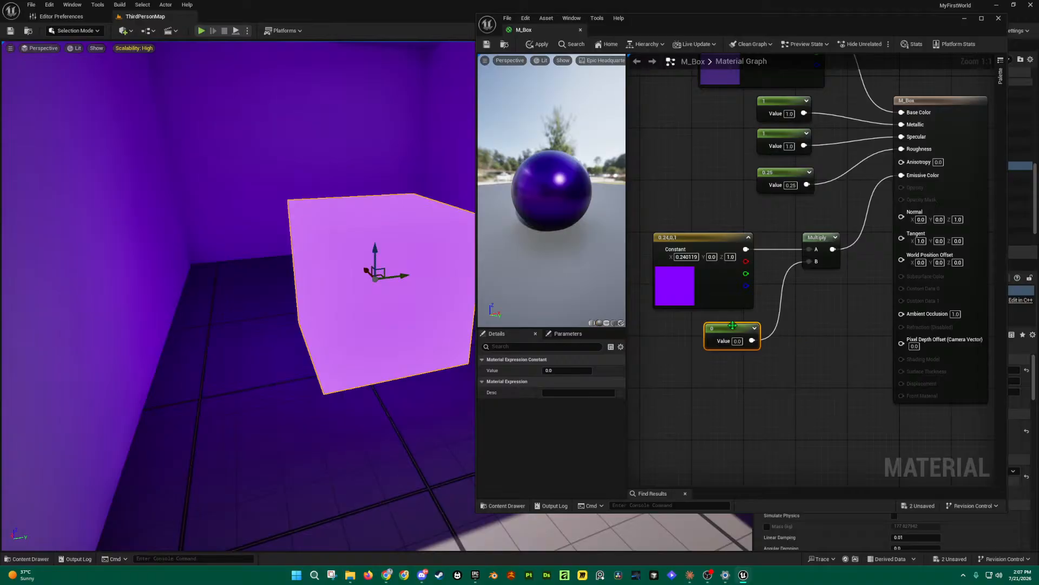
{"action": "left_click_drag", "start_coordinate": [732, 336], "coordinate": [726, 330]}
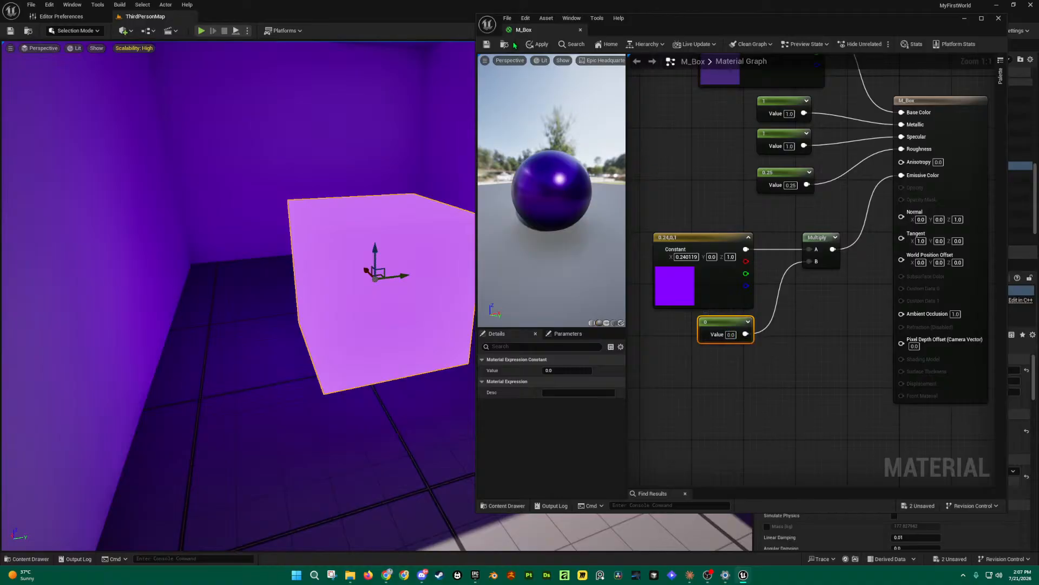
{"action": "left_click", "coordinate": [539, 44]}
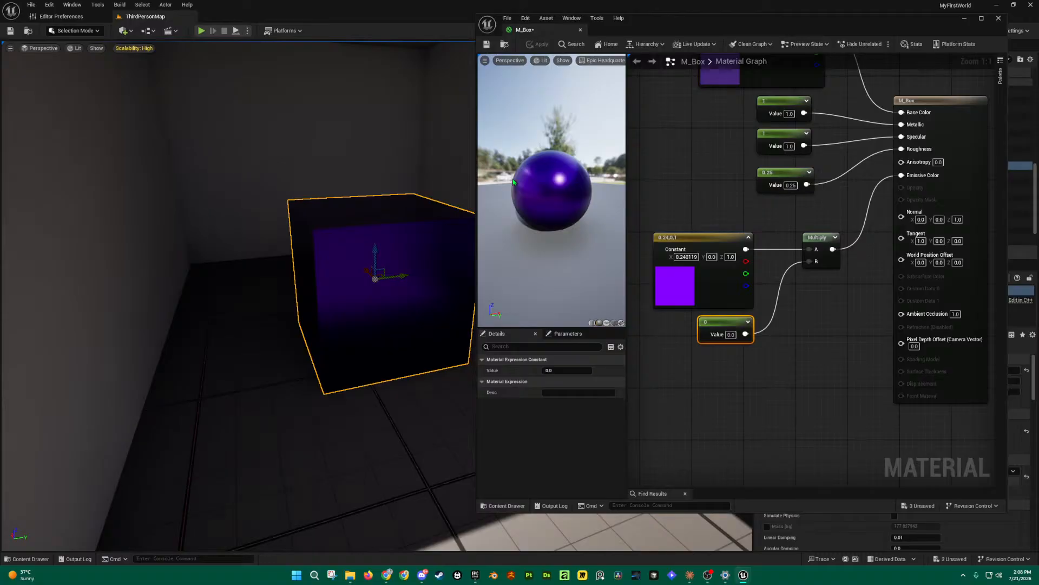
Step: Change the scalar multiplier constant's value to 1
{"action": "left_click_drag", "start_coordinate": [727, 325], "coordinate": [726, 325]}
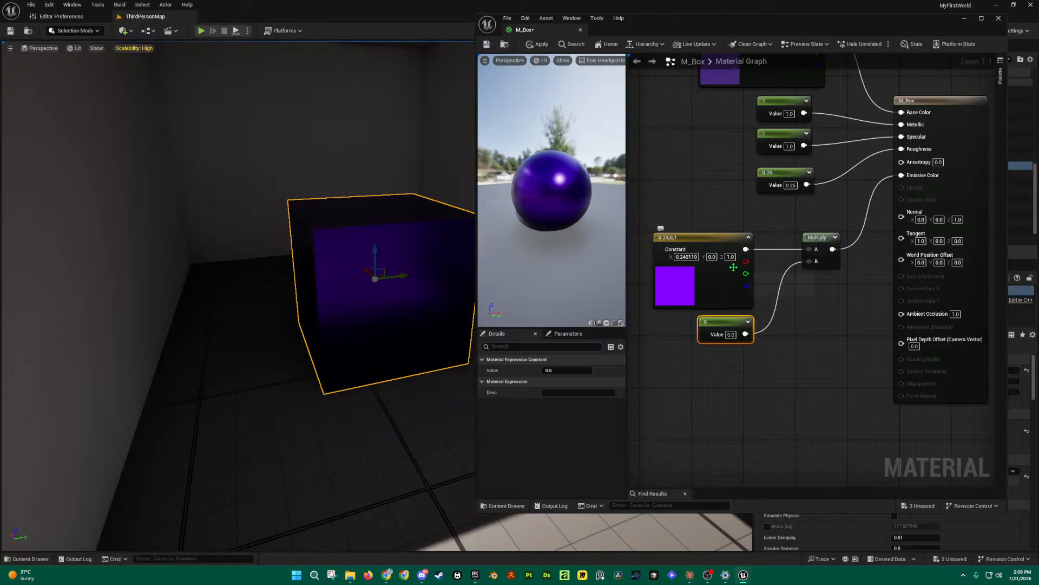
{"action": "left_click", "coordinate": [732, 335]}
{"action": "type", "text": "10"}
{"action": "key", "text": "Return"}
{"action": "key", "text": "Delete"}
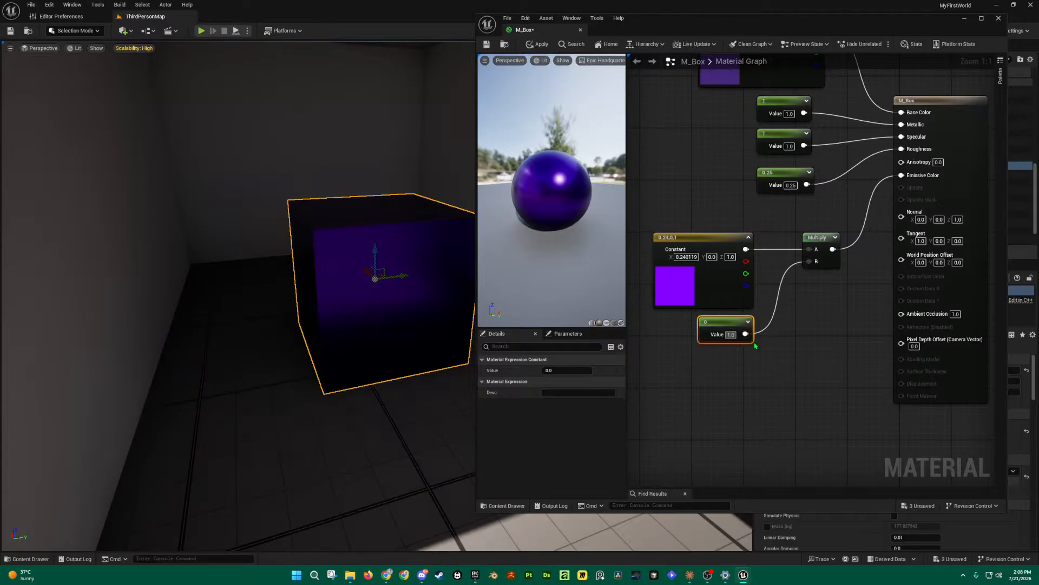
{"action": "left_click", "coordinate": [767, 348]}
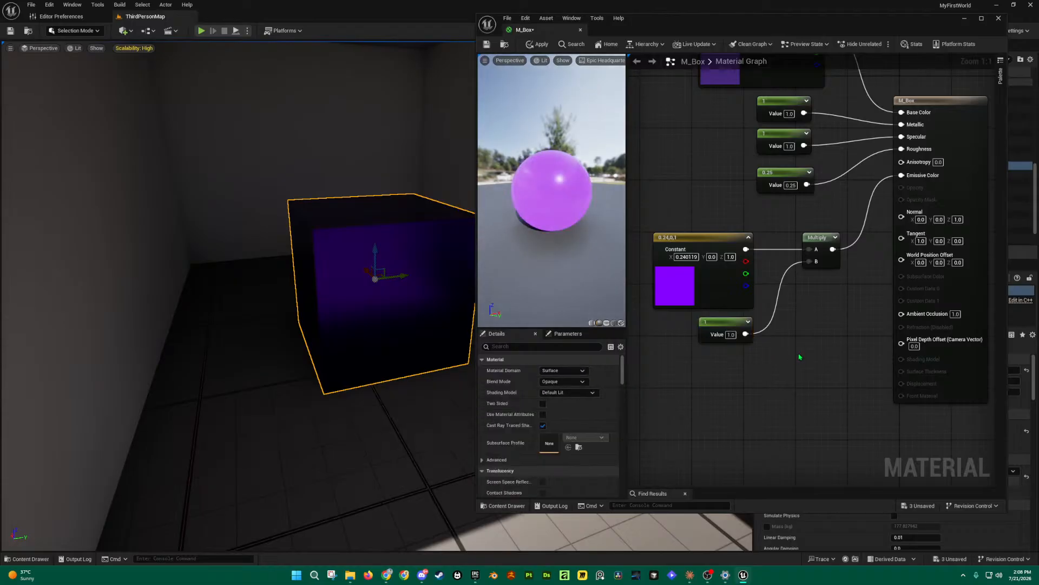
Step: Add an extra Multiply node via search, then delete the stray Multiply nodes
{"action": "right_click_drag", "start_coordinate": [781, 357], "coordinate": [795, 332]}
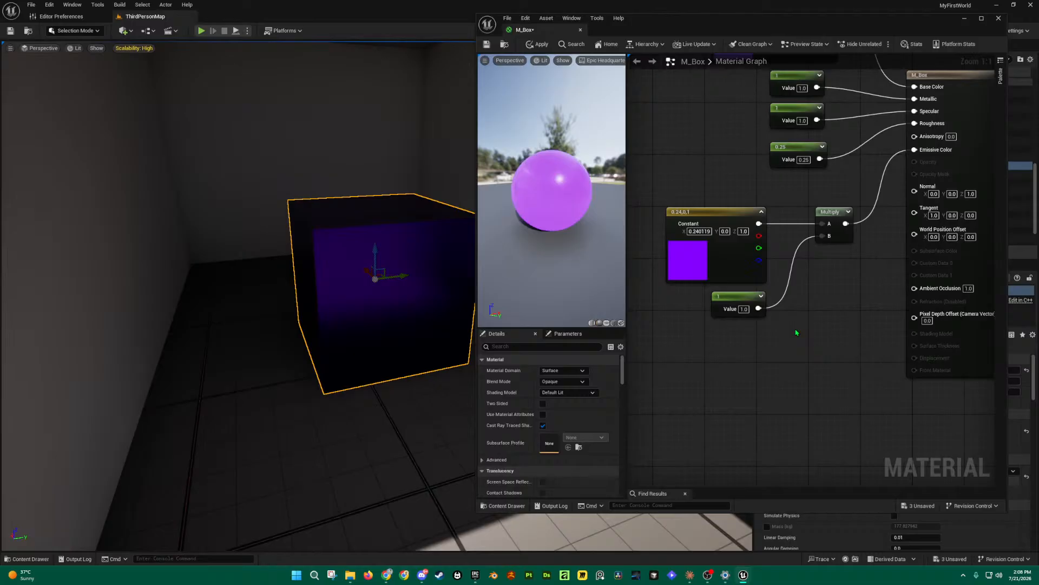
{"action": "left_click", "coordinate": [813, 329]}
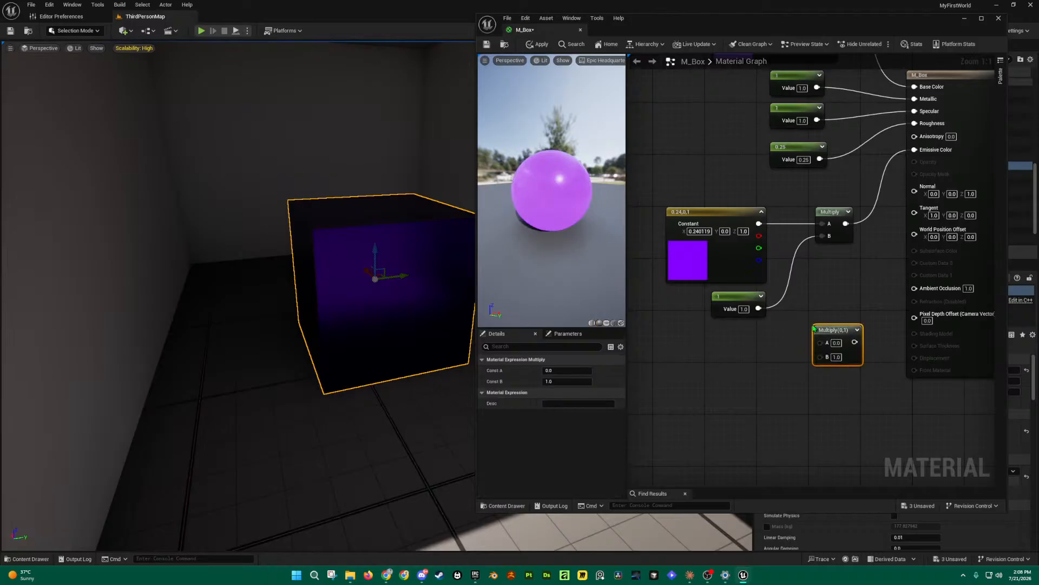
{"action": "right_click", "coordinate": [765, 351]}
{"action": "type", "text": "m"}
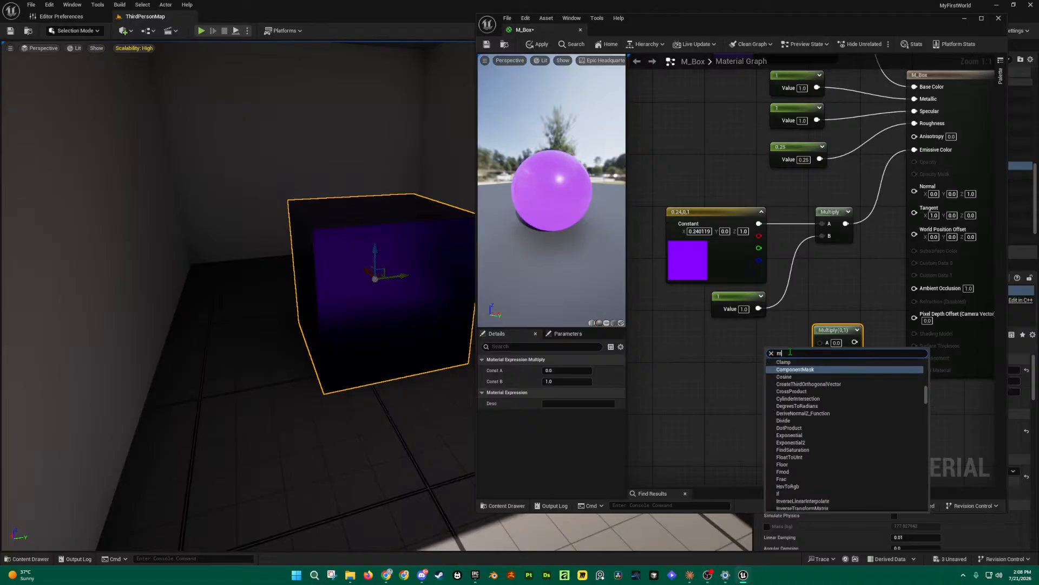
{"action": "type", "text": "ultipl"}
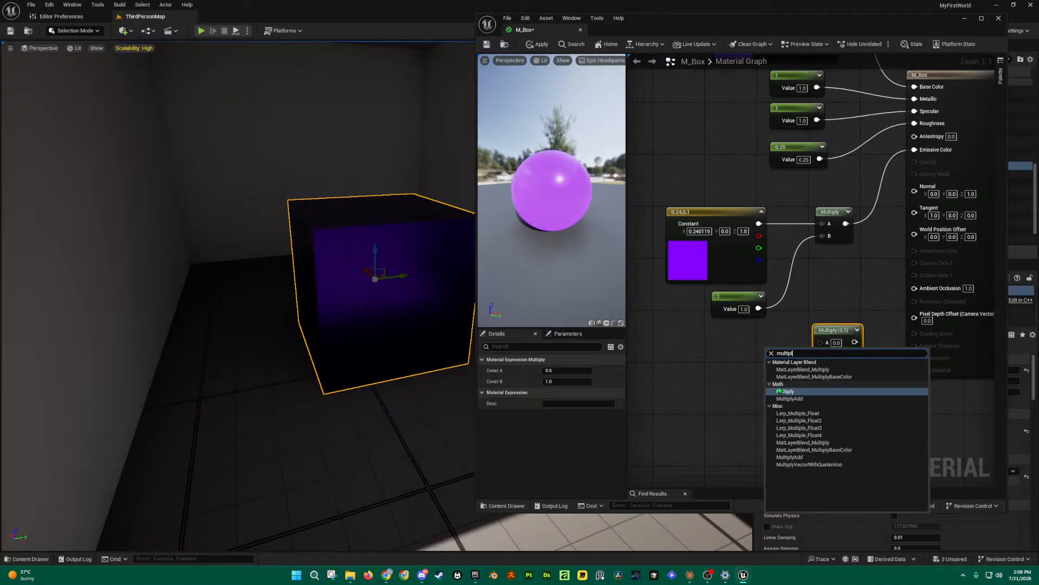
{"action": "left_click", "coordinate": [788, 392]}
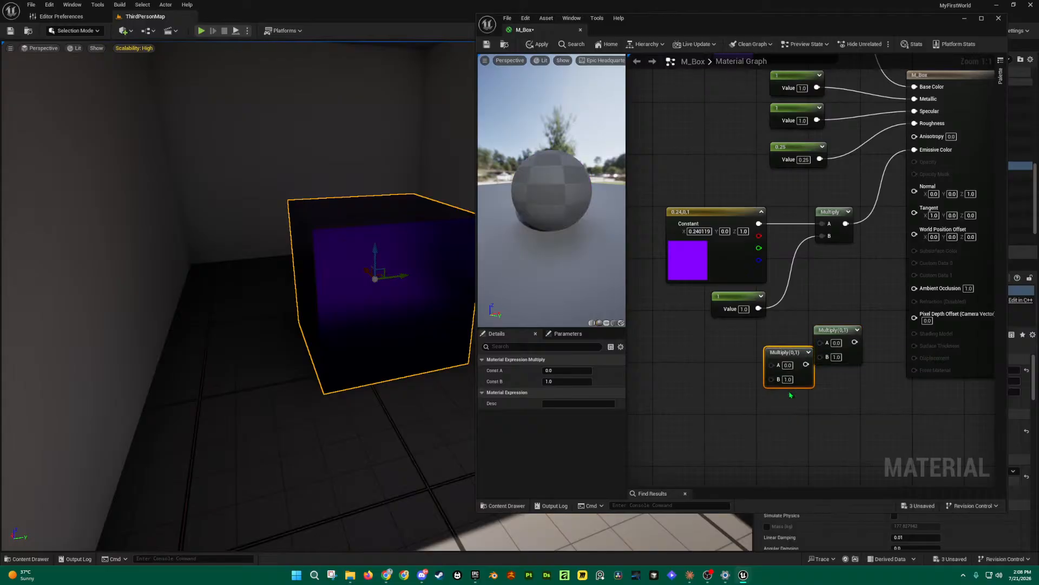
{"action": "left_click_drag", "start_coordinate": [799, 354], "coordinate": [760, 338]}
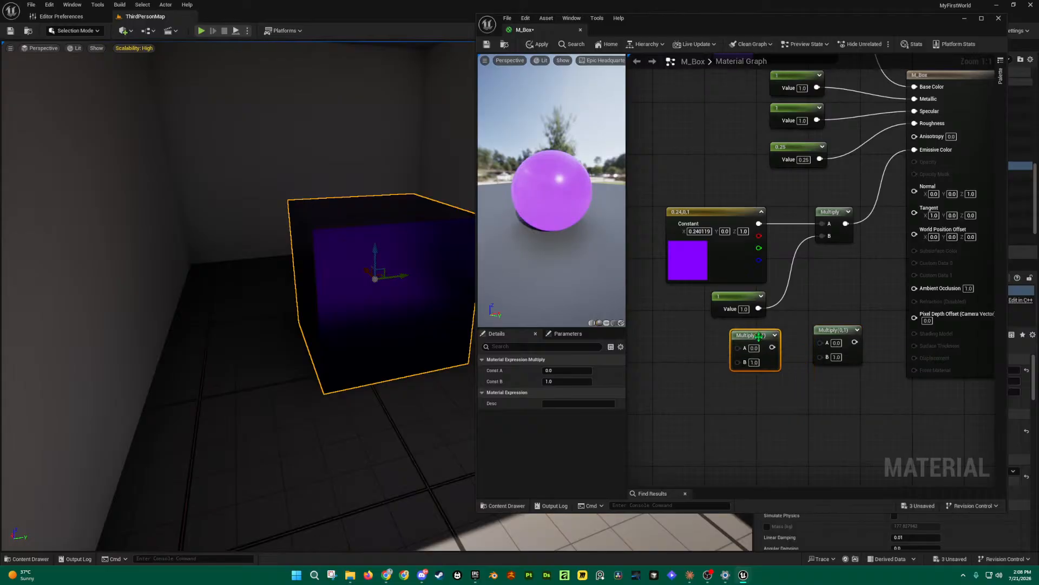
{"action": "key", "text": "Delete"}
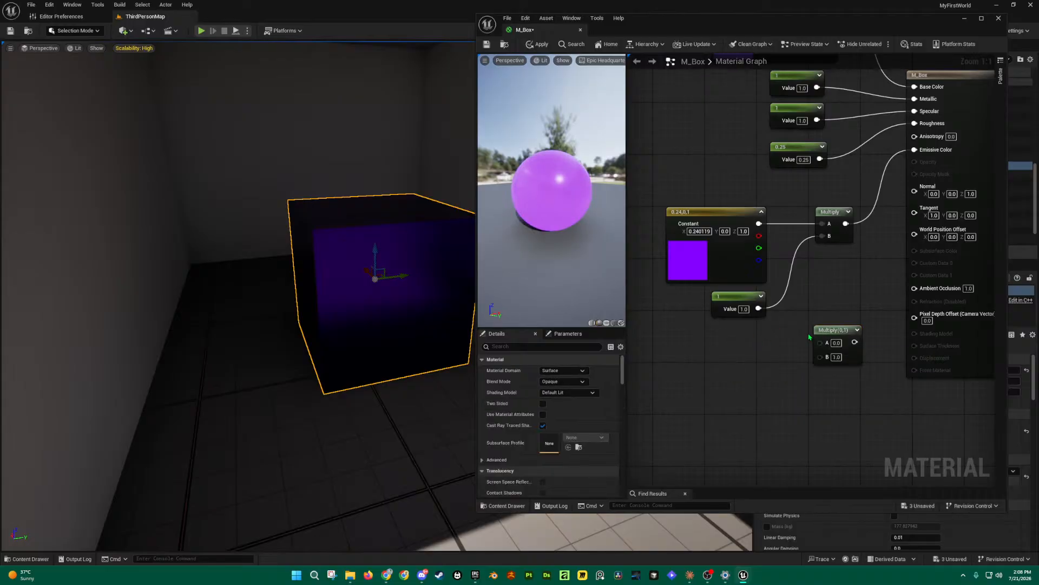
{"action": "left_click", "coordinate": [839, 330]}
{"action": "key", "text": "Delete"}
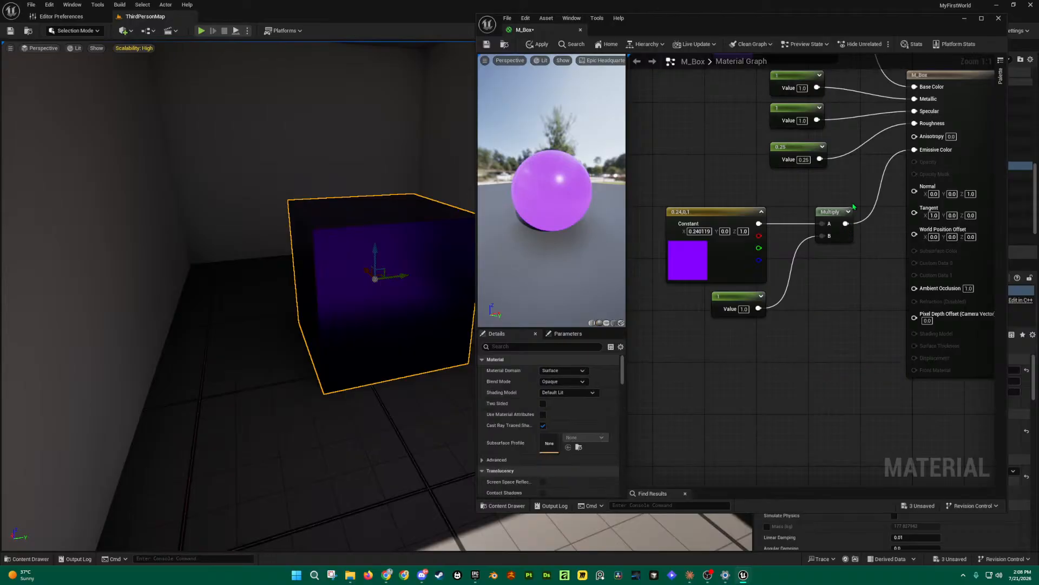
Step: Apply the changes to the level cube and save the M_Box material
{"action": "left_click", "coordinate": [836, 212]}
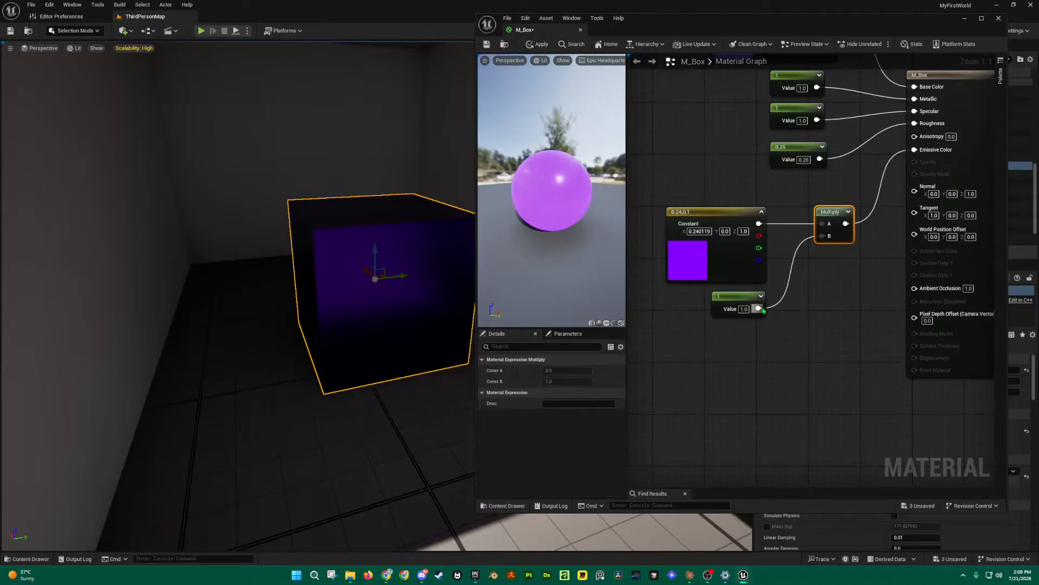
{"action": "left_click", "coordinate": [722, 295]}
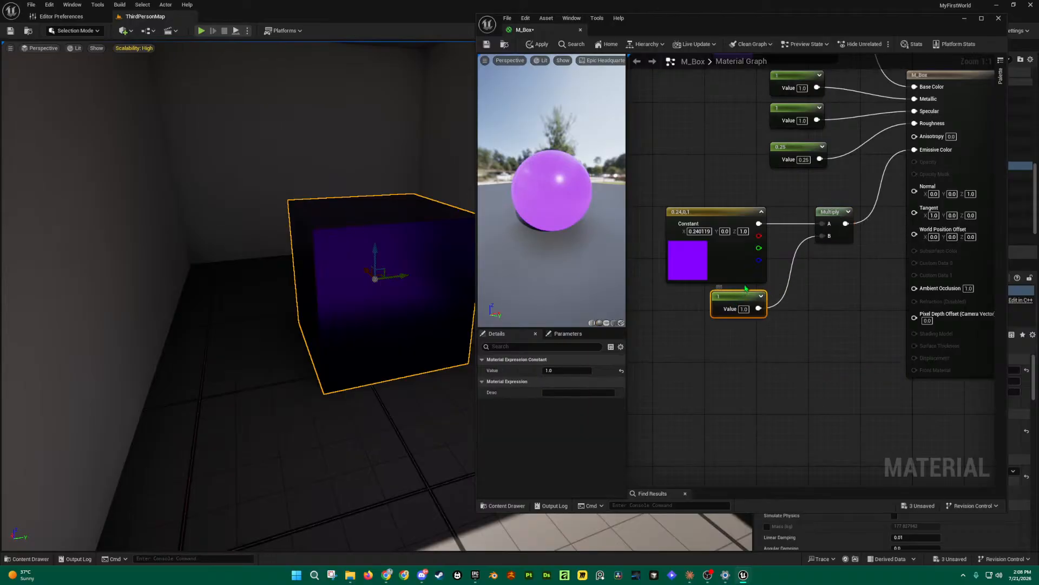
{"action": "left_click", "coordinate": [534, 44]}
{"action": "left_click", "coordinate": [487, 44]}
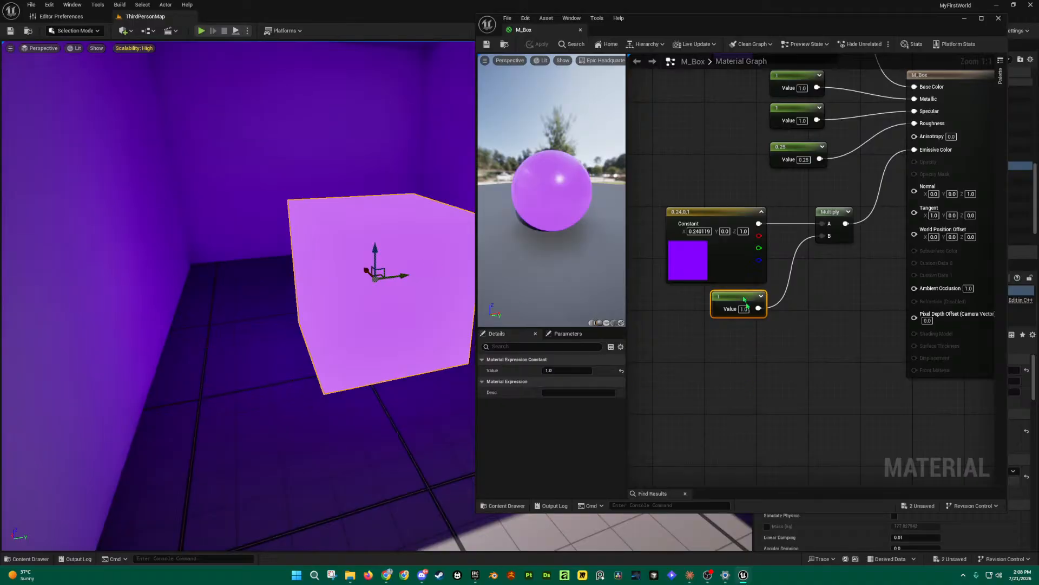
Step: Set the emissive multiplier to 2 and apply the brighter glow to the level
{"action": "mouse_move", "coordinate": [722, 213]}
{"action": "left_mouse_down"}
{"action": "mouse_move", "coordinate": [736, 193]}
{"action": "mouse_move", "coordinate": [709, 185]}
{"action": "mouse_move", "coordinate": [718, 206]}
{"action": "left_mouse_up"}
{"action": "left_click_drag", "start_coordinate": [747, 301], "coordinate": [740, 294]}
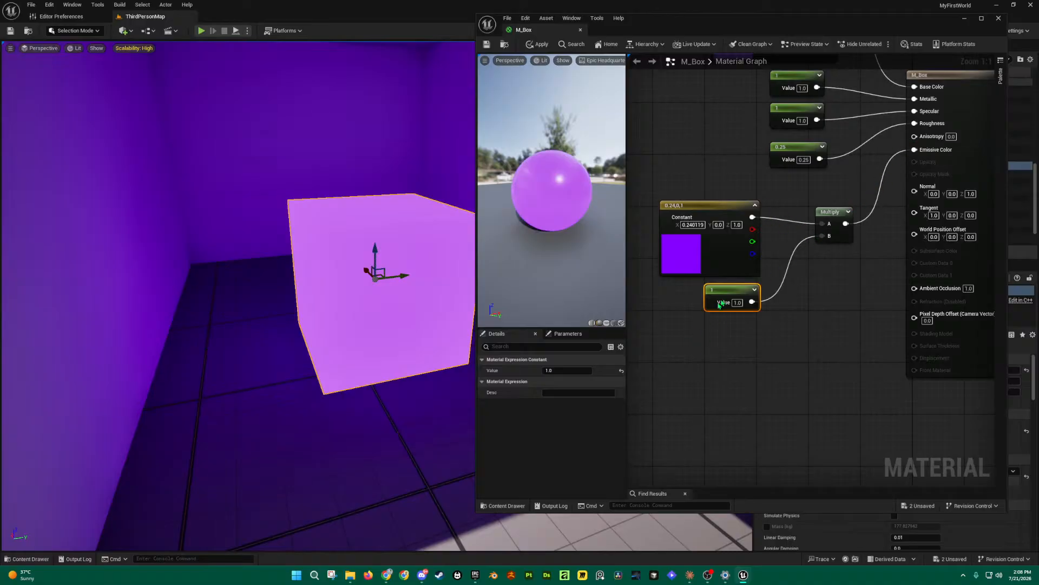
{"action": "left_click", "coordinate": [739, 303]}
{"action": "type", "text": "2"}
{"action": "key", "text": "Return"}
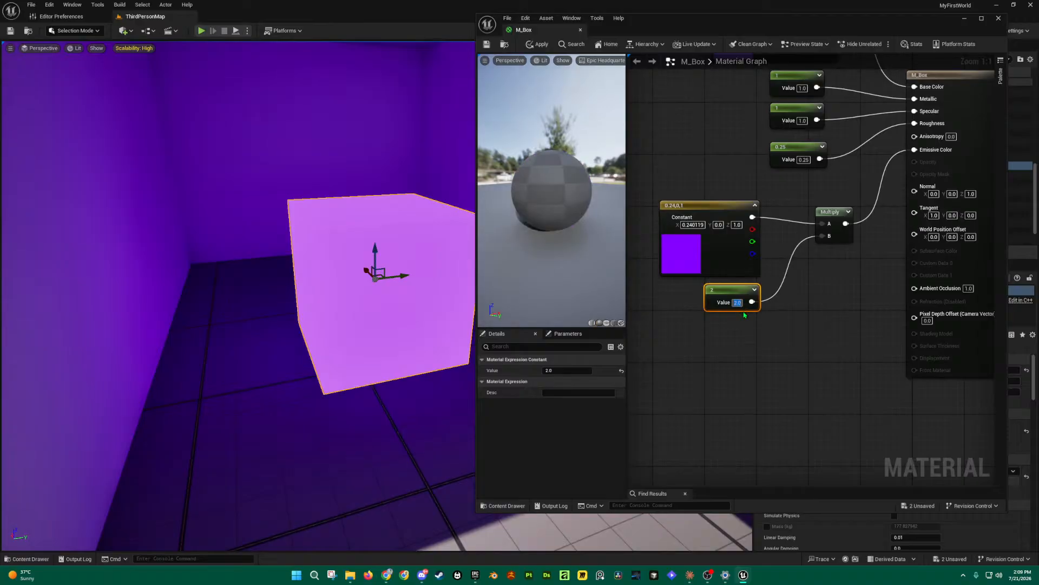
{"action": "left_click", "coordinate": [487, 45]}
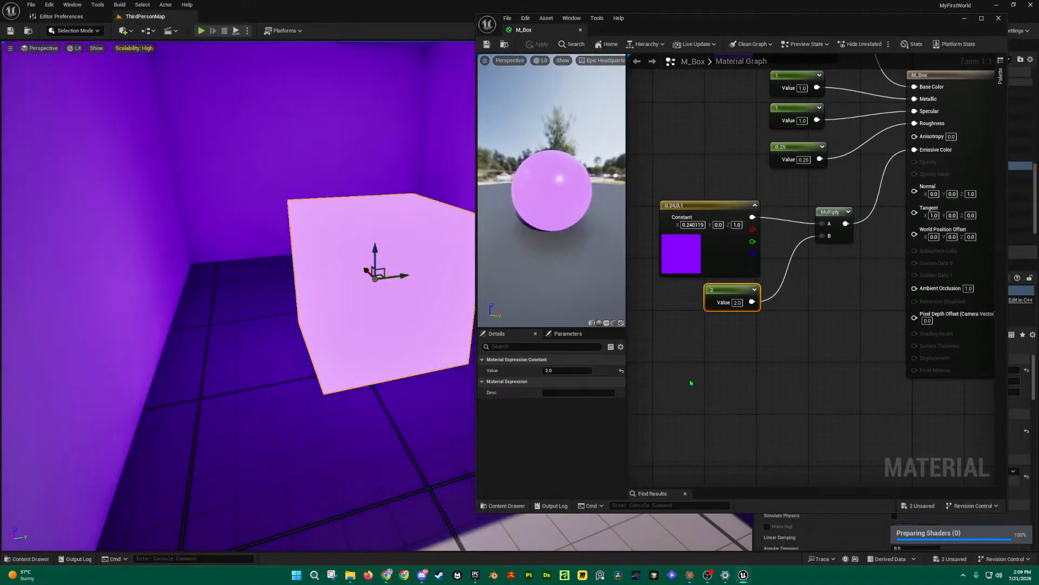
Step: Raise the emissive multiplier to 100
{"action": "left_click", "coordinate": [739, 304]}
{"action": "type", "text": "100"}
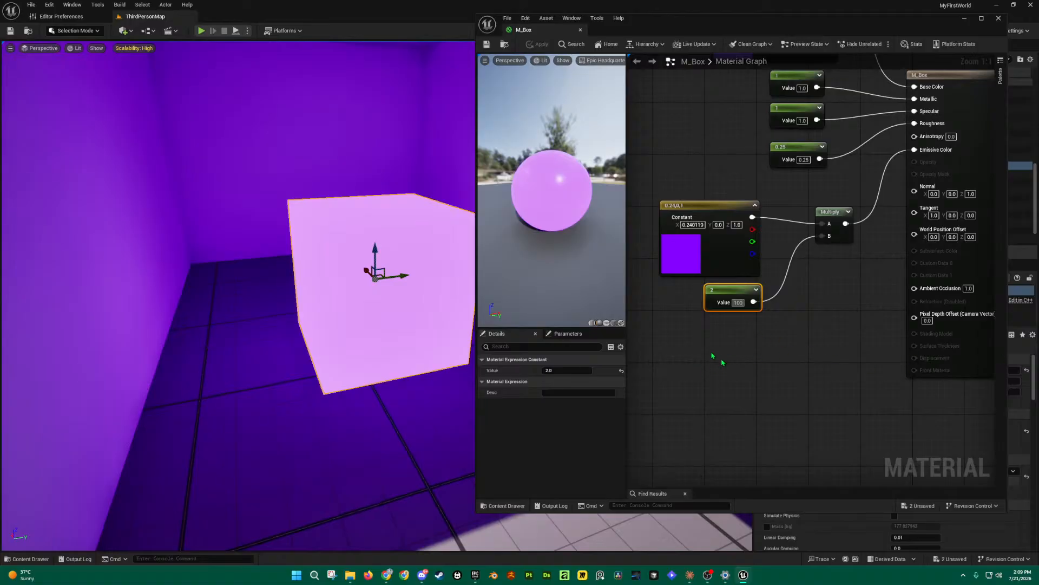
{"action": "key", "text": "Return"}
{"action": "left_click", "coordinate": [756, 333]}
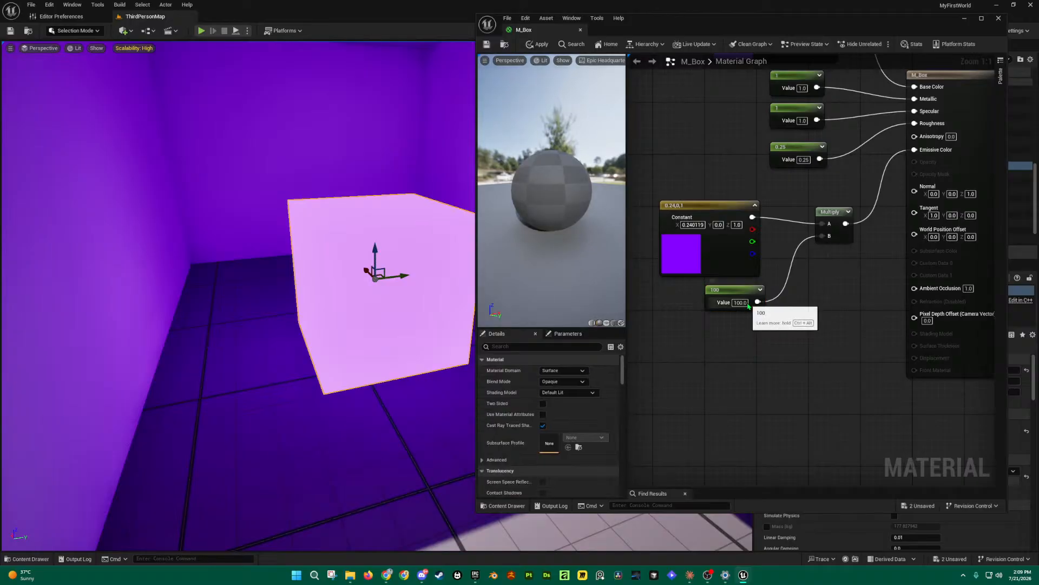
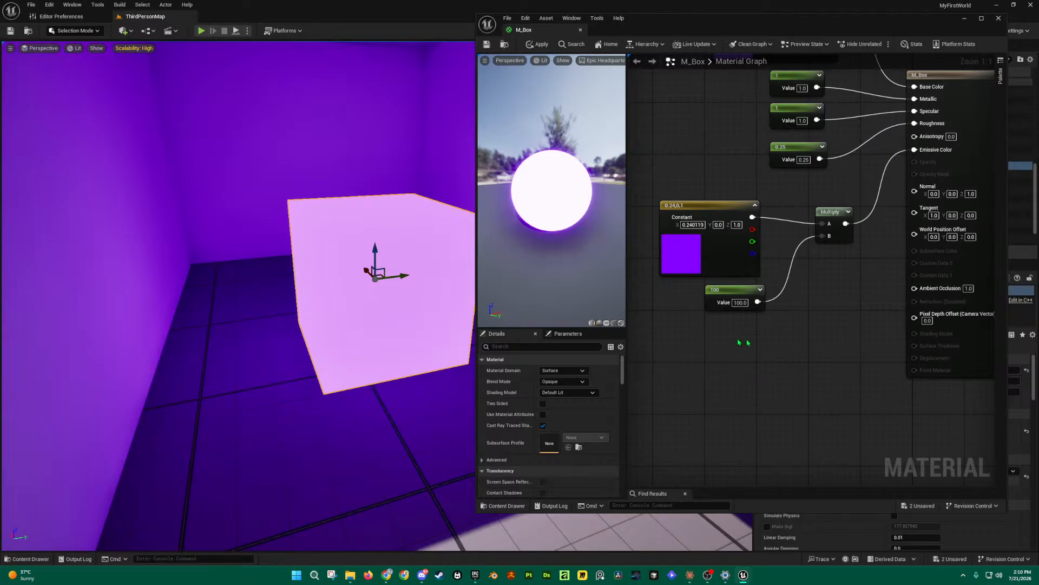
Step: Nudge the 100 multiplier node, apply M_Box, and fly back to view the cube
{"action": "left_click_drag", "start_coordinate": [751, 294], "coordinate": [743, 301]}
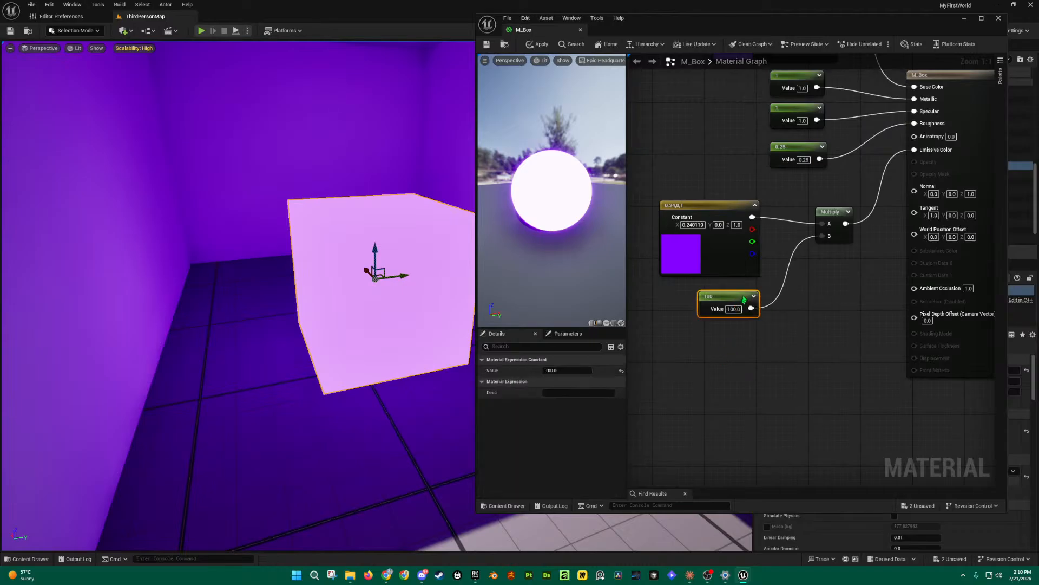
{"action": "left_click", "coordinate": [488, 45]}
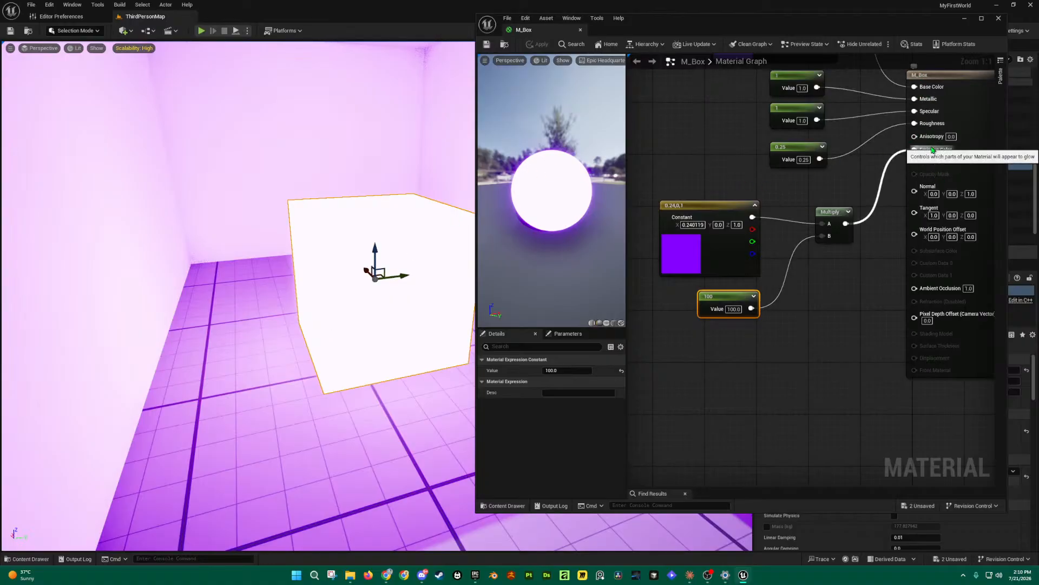
{"action": "key", "text": "s"}
{"action": "right_click_drag", "start_coordinate": [216, 226], "coordinate": [260, 222]}
{"action": "key", "text": "s"}
{"action": "key", "text": "w"}
Step: Change the emissive multiplier from 100 to 1 and apply it to the level
{"action": "left_click", "coordinate": [734, 309]}
{"action": "type", "text": "1"}
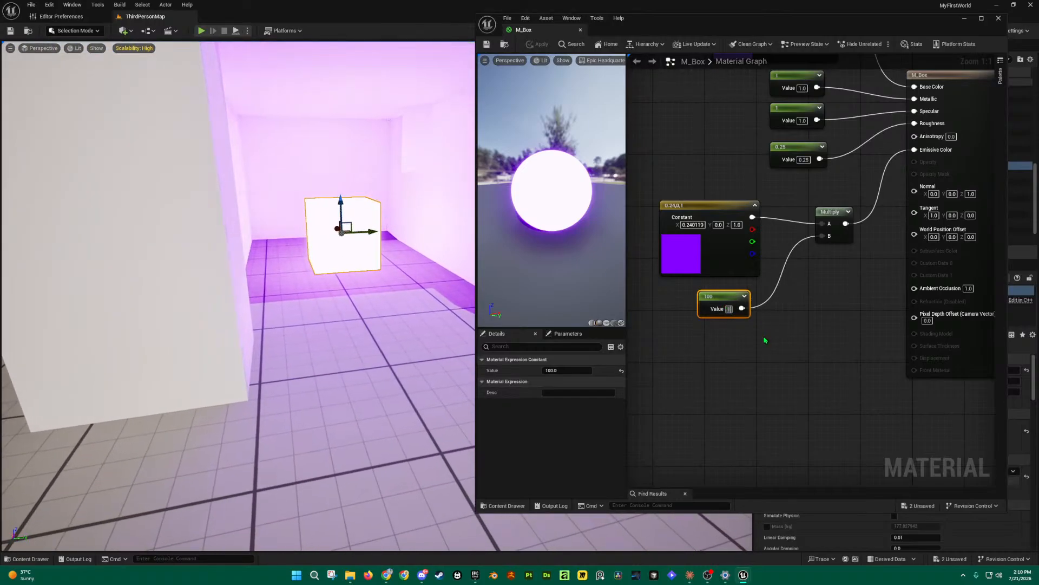
{"action": "left_click", "coordinate": [764, 349]}
{"action": "left_click", "coordinate": [539, 44]}
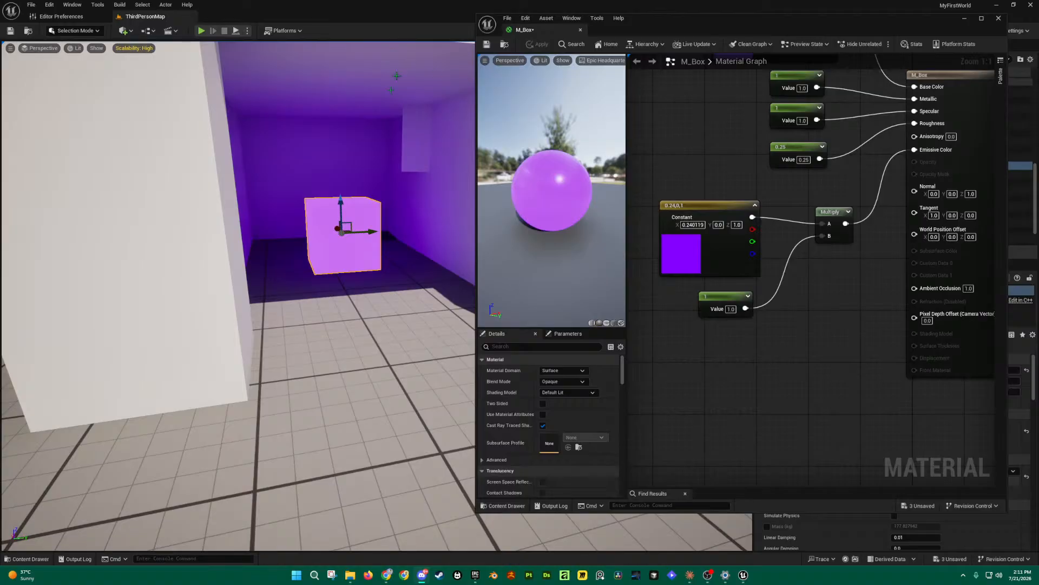
Step: Set M_Box's emissive multiplier value from 1.0 to 10 and save the material
{"action": "right_click_drag", "start_coordinate": [393, 184], "coordinate": [410, 199]}
{"action": "key", "text": "ctrl+space"}
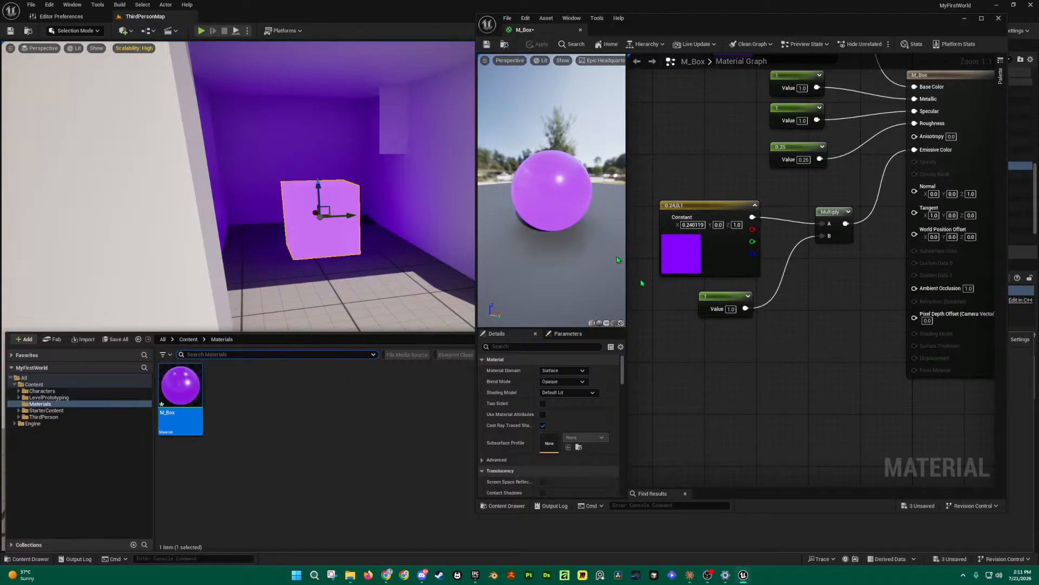
{"action": "left_click", "coordinate": [731, 308]}
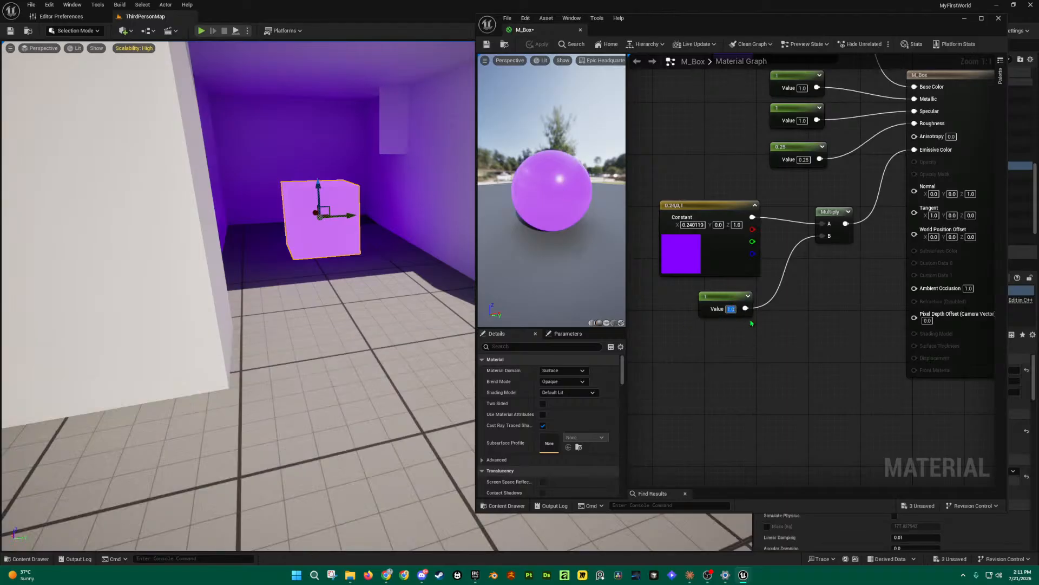
{"action": "type", "text": "10"}
{"action": "key", "text": "Return"}
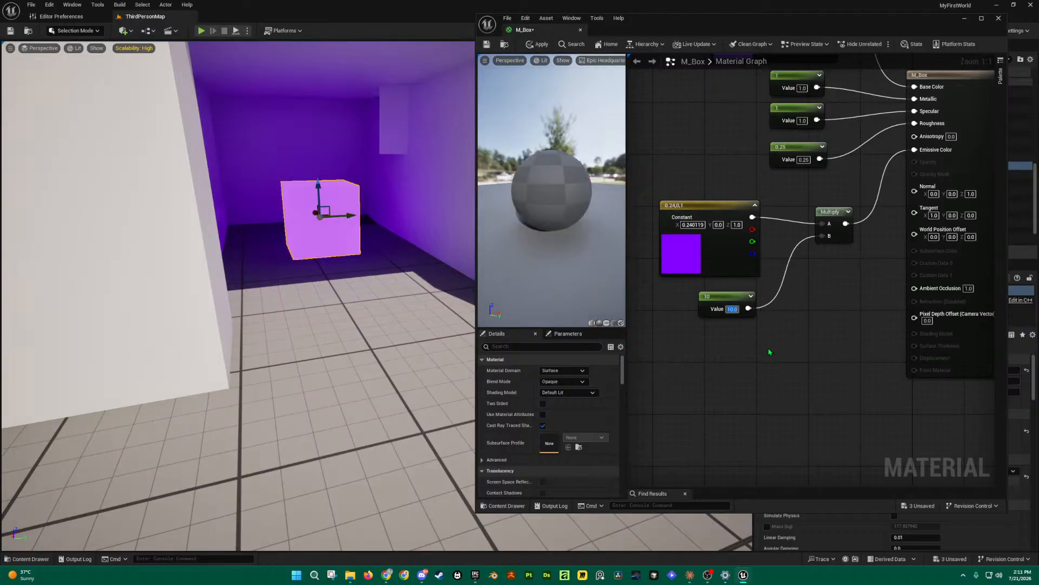
{"action": "left_click", "coordinate": [488, 44]}
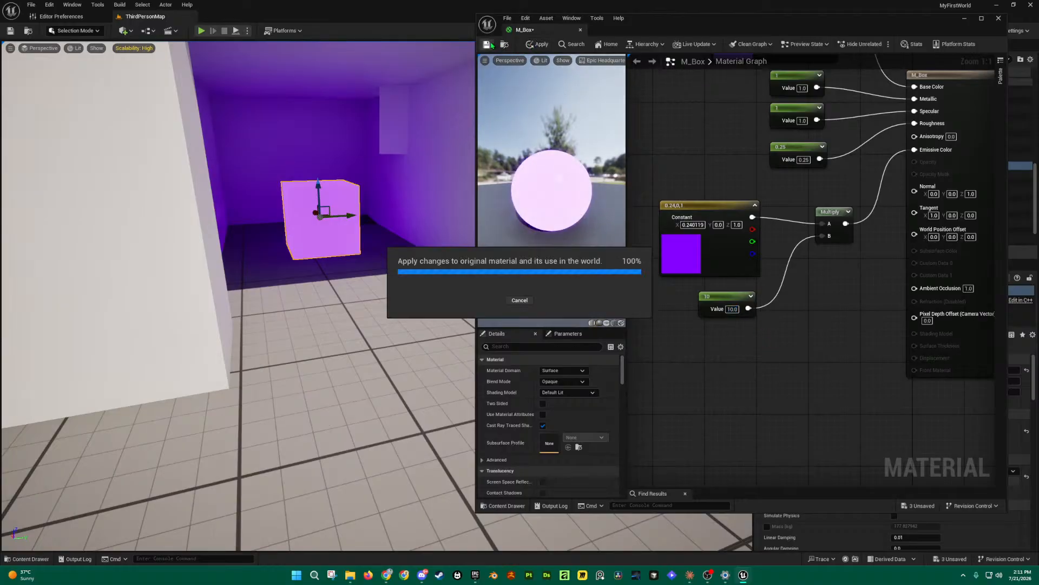
{"action": "left_click_drag", "start_coordinate": [536, 191], "coordinate": [580, 192]}
{"action": "left_click_drag", "start_coordinate": [541, 125], "coordinate": [515, 128]}
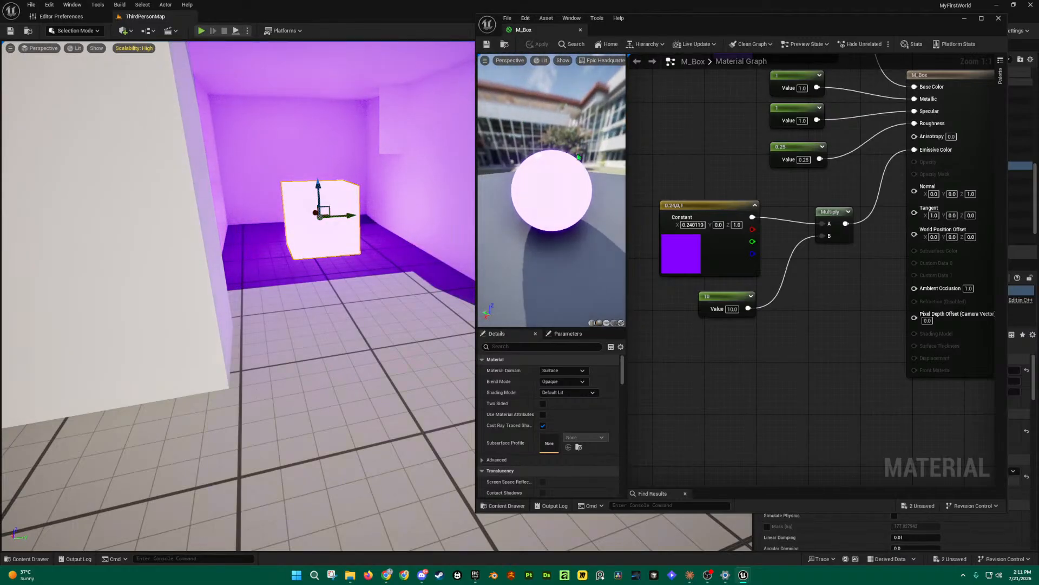
{"action": "mouse_move", "coordinate": [567, 171]}
{"action": "left_mouse_down"}
{"action": "mouse_move", "coordinate": [528, 165]}
{"action": "mouse_move", "coordinate": [563, 180]}
{"action": "left_mouse_up"}
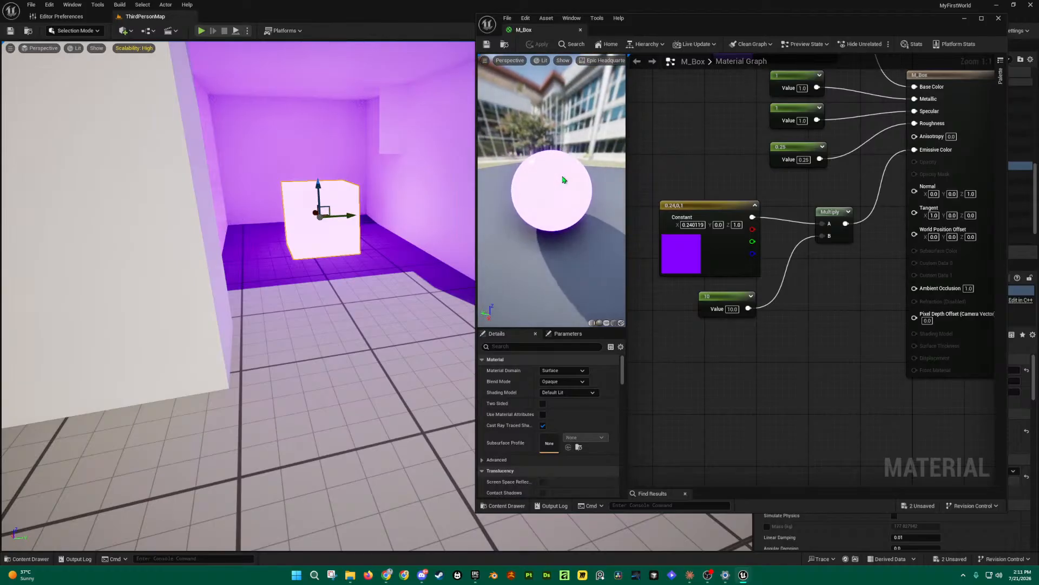
{"action": "key", "text": "s"}
{"action": "right_click_drag", "start_coordinate": [159, 163], "coordinate": [175, 144]}
{"action": "left_click", "coordinate": [325, 247]}
{"action": "mouse_move", "coordinate": [325, 247]}
{"action": "left_mouse_down"}
{"action": "mouse_move", "coordinate": [302, 247]}
{"action": "mouse_move", "coordinate": [328, 247]}
{"action": "left_mouse_up"}
{"action": "key", "text": "w"}
{"action": "key", "text": "w"}
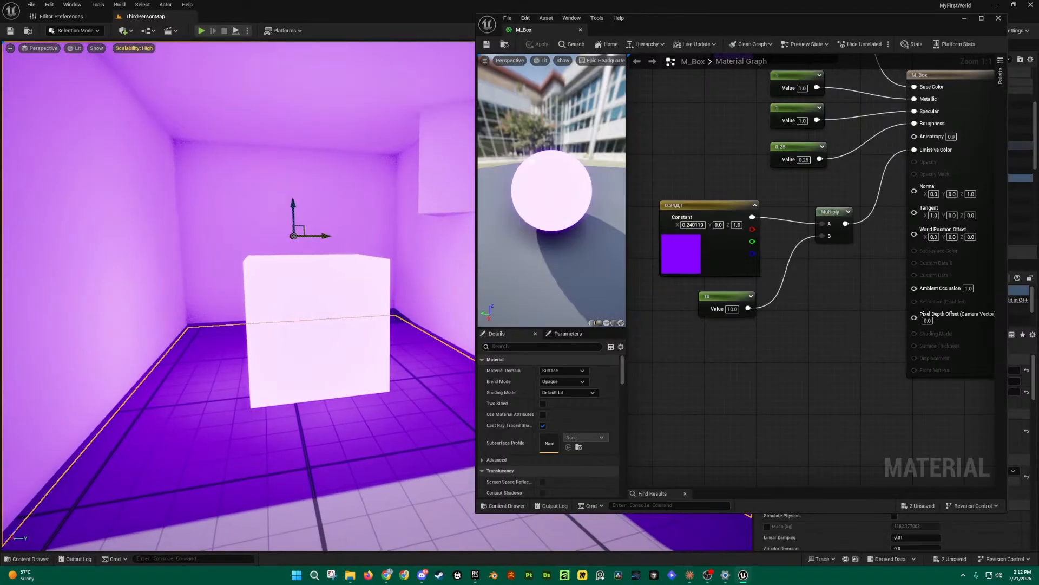
{"action": "right_click_drag", "start_coordinate": [332, 297], "coordinate": [332, 297]}
{"action": "key", "text": "s"}
{"action": "left_click_drag", "start_coordinate": [560, 240], "coordinate": [490, 240]}
{"action": "right_click_drag", "start_coordinate": [300, 304], "coordinate": [283, 304]}
{"action": "key", "text": "w"}
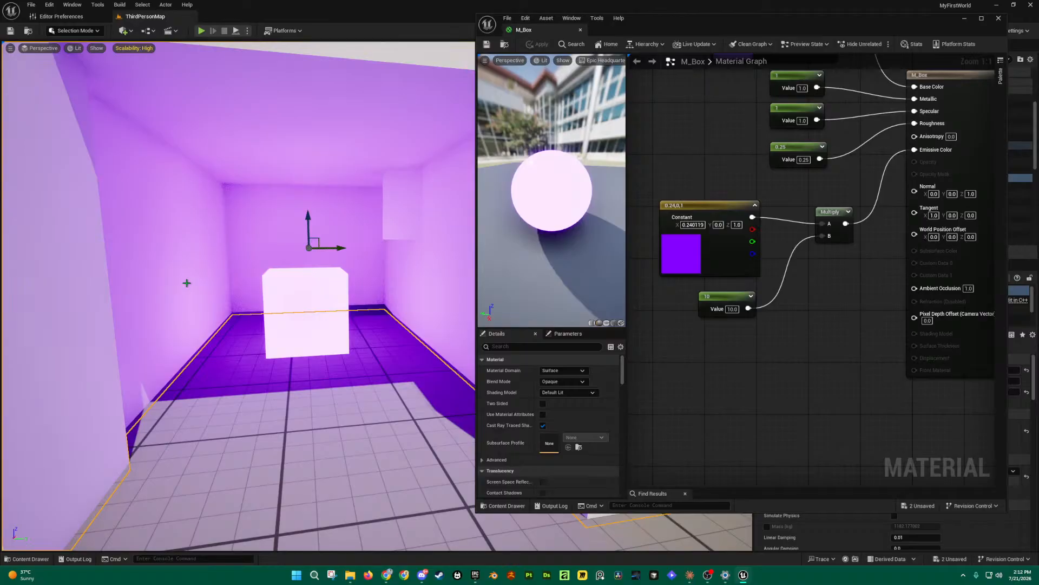
Step: Wire the purple constant directly into Emissive Color, move the Multiply node lower, and save
{"action": "right_click_drag", "start_coordinate": [805, 296], "coordinate": [800, 347]}
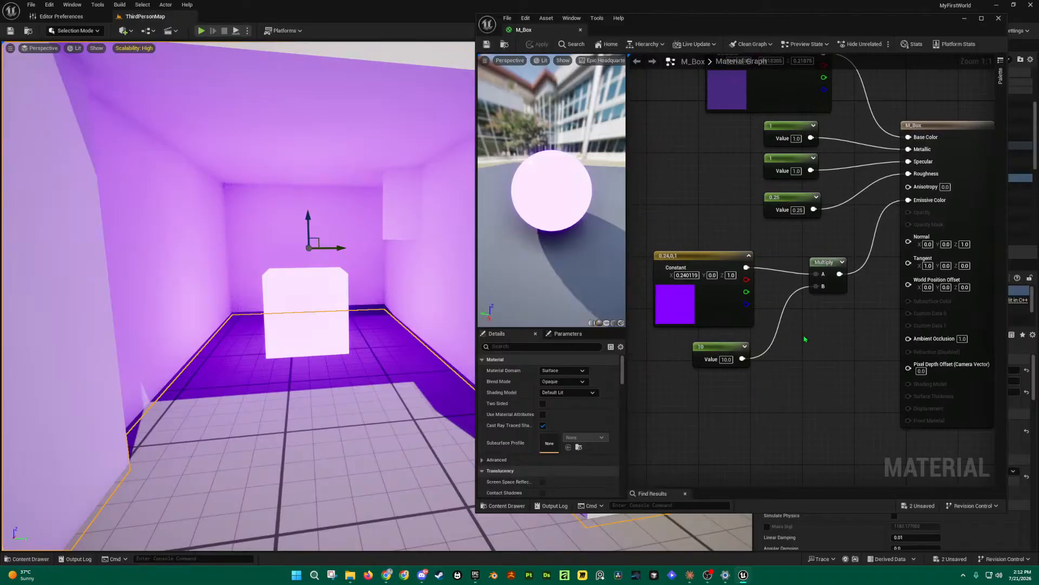
{"action": "scroll", "coordinate": [914, 239], "scroll_direction": "down", "scroll_amount": 2}
{"action": "scroll", "coordinate": [918, 211], "scroll_direction": "up", "scroll_amount": 2}
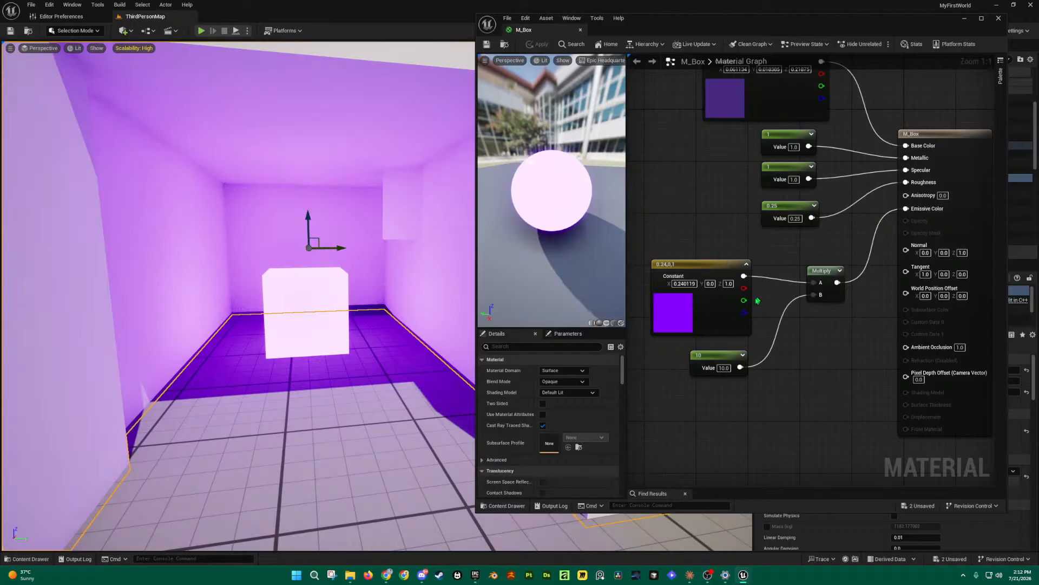
{"action": "left_click_drag", "start_coordinate": [743, 276], "coordinate": [910, 210]}
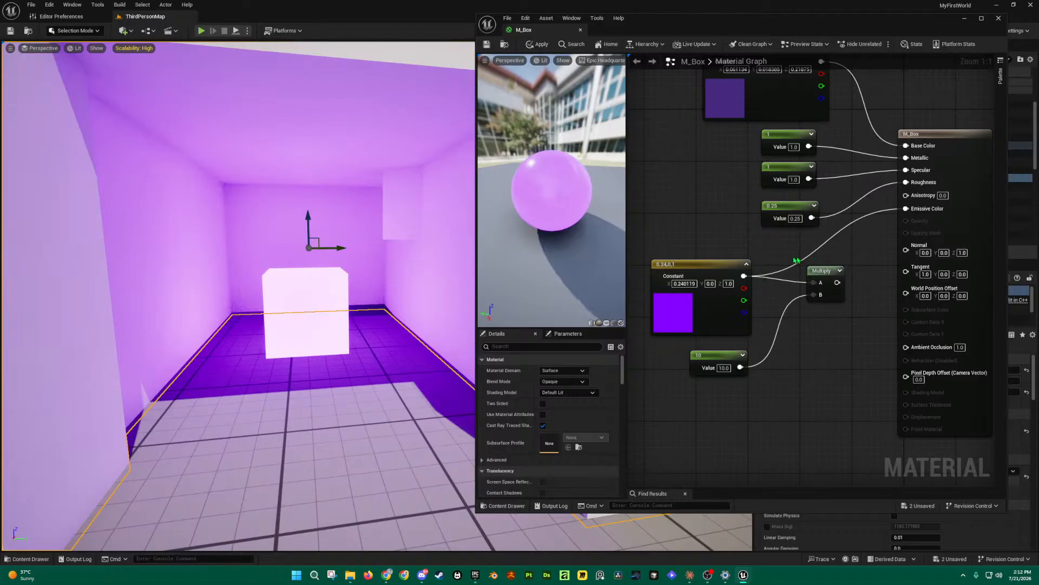
{"action": "left_click_drag", "start_coordinate": [822, 271], "coordinate": [822, 320]}
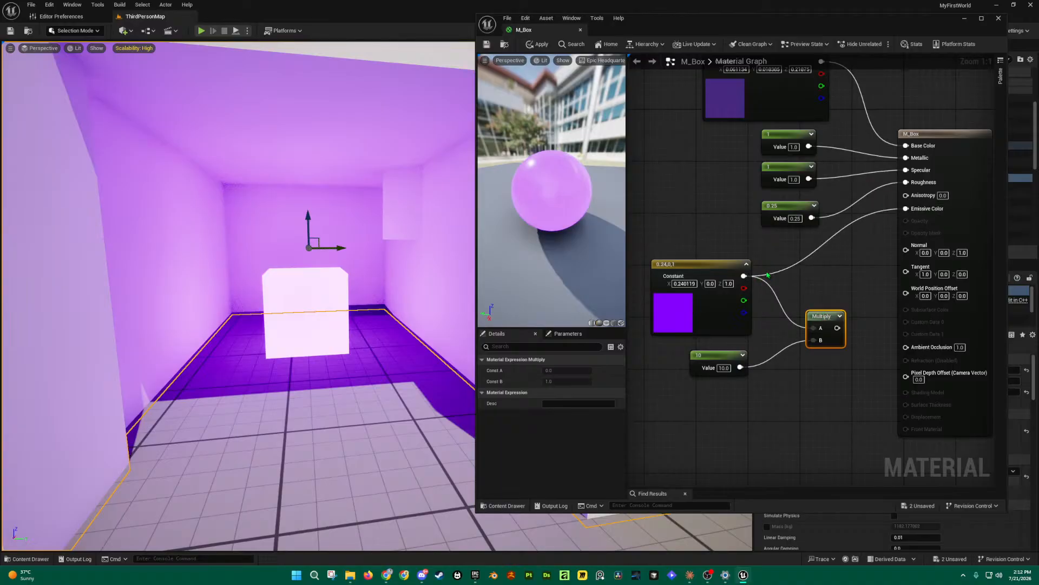
{"action": "mouse_move", "coordinate": [700, 264]}
{"action": "left_mouse_down"}
{"action": "mouse_move", "coordinate": [719, 251]}
{"action": "mouse_move", "coordinate": [707, 264]}
{"action": "left_mouse_up"}
{"action": "left_click", "coordinate": [487, 45]}
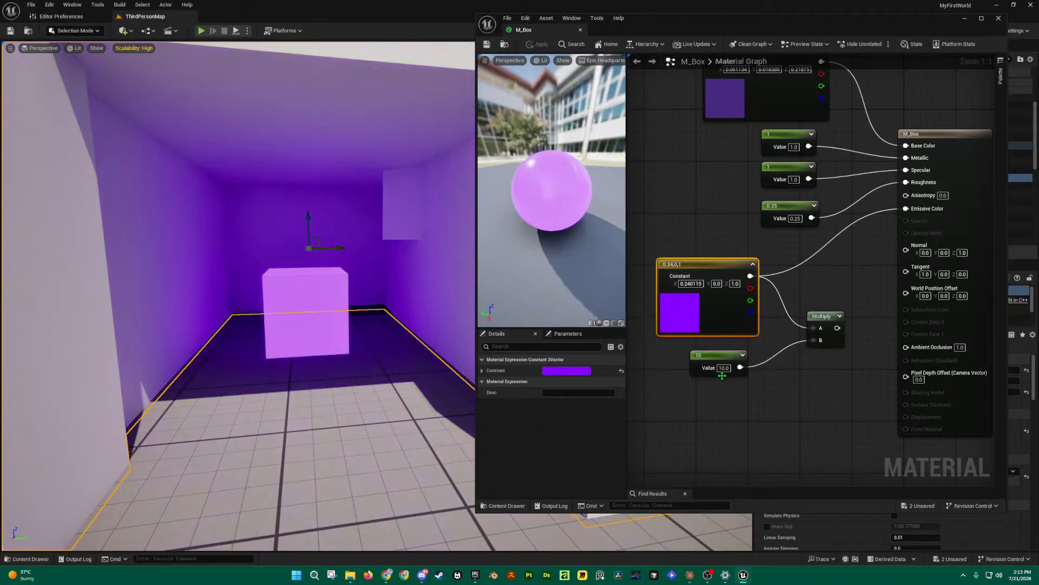
Step: Set the multiplier value to 1.0, route Multiply's output back to Emissive Color, and save
{"action": "left_click_drag", "start_coordinate": [725, 368], "coordinate": [730, 369]}
{"action": "left_click", "coordinate": [731, 369]}
{"action": "type", "text": "1"}
{"action": "key", "text": "BackSpace"}
{"action": "key", "text": "BackSpace"}
{"action": "key", "text": "BackSpace"}
{"action": "key", "text": "BackSpace"}
{"action": "key", "text": "BackSpace"}
{"action": "key", "text": "BackSpace"}
{"action": "left_click", "coordinate": [749, 386]}
{"action": "left_click", "coordinate": [713, 355]}
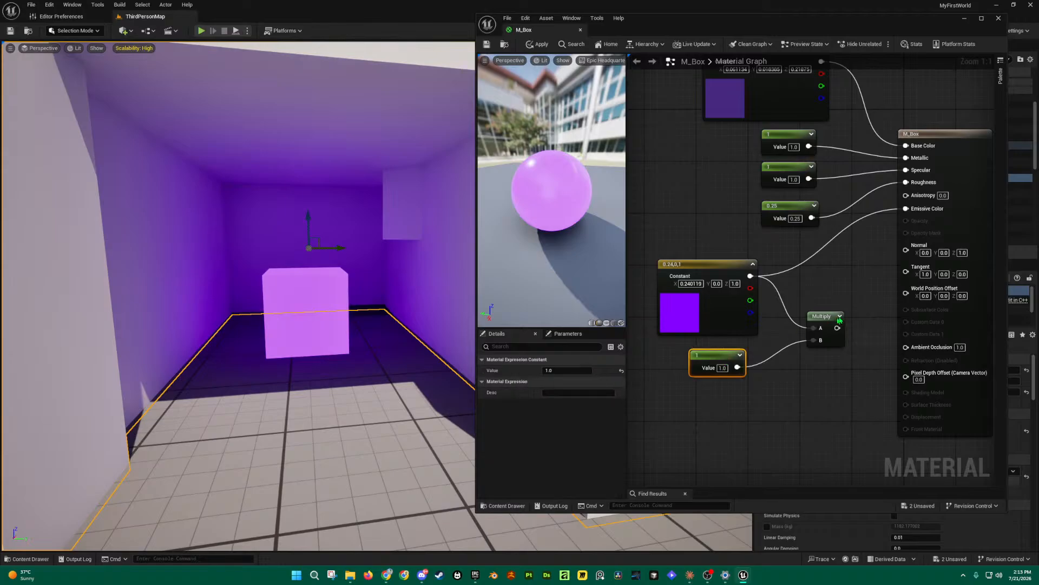
{"action": "left_click_drag", "start_coordinate": [719, 357], "coordinate": [731, 359]}
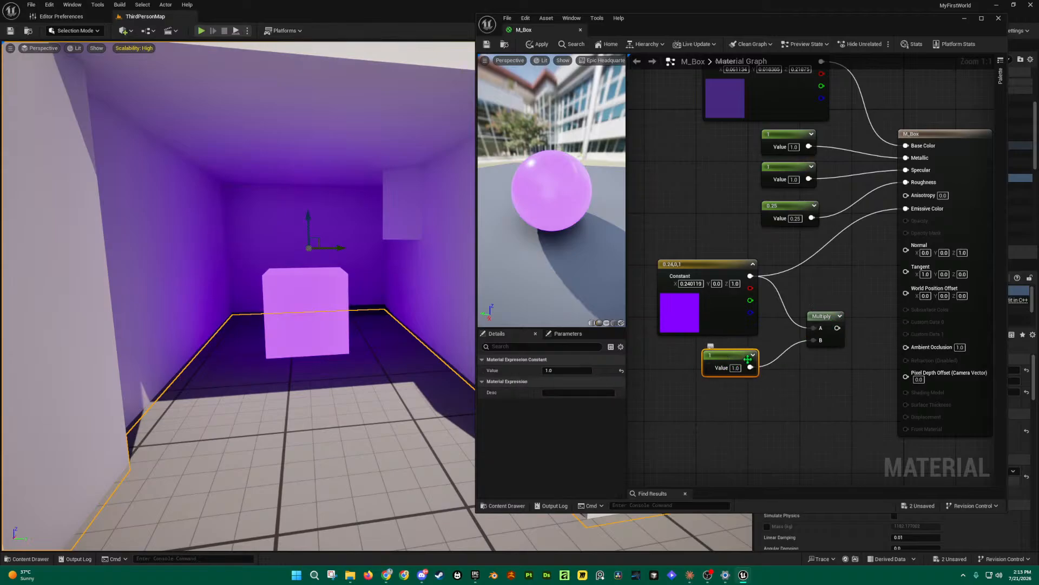
{"action": "left_click_drag", "start_coordinate": [837, 328], "coordinate": [906, 208]}
{"action": "left_click", "coordinate": [489, 43]}
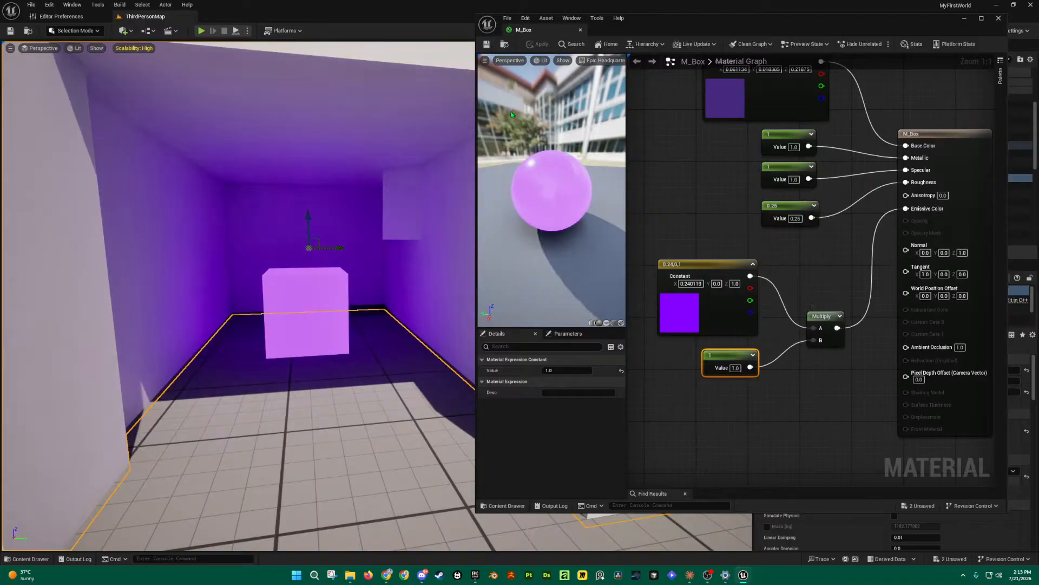
Step: Break the purple Constant's link to Multiply, keeping the 1.0 value on input B, and save
{"action": "key", "text": "a"}
{"action": "mouse_move", "coordinate": [383, 262]}
{"action": "right_mouse_down"}
{"action": "mouse_move", "coordinate": [393, 262]}
{"action": "mouse_move", "coordinate": [376, 270]}
{"action": "right_mouse_up"}
{"action": "key", "text": "w"}
{"action": "key", "text": "d"}
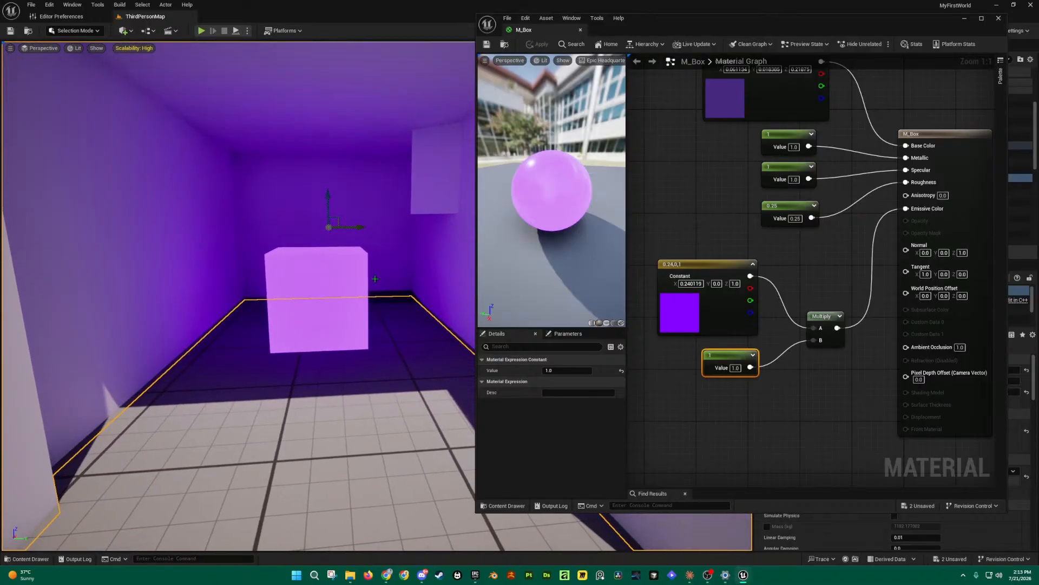
{"action": "left_click_drag", "start_coordinate": [694, 242], "coordinate": [844, 415]}
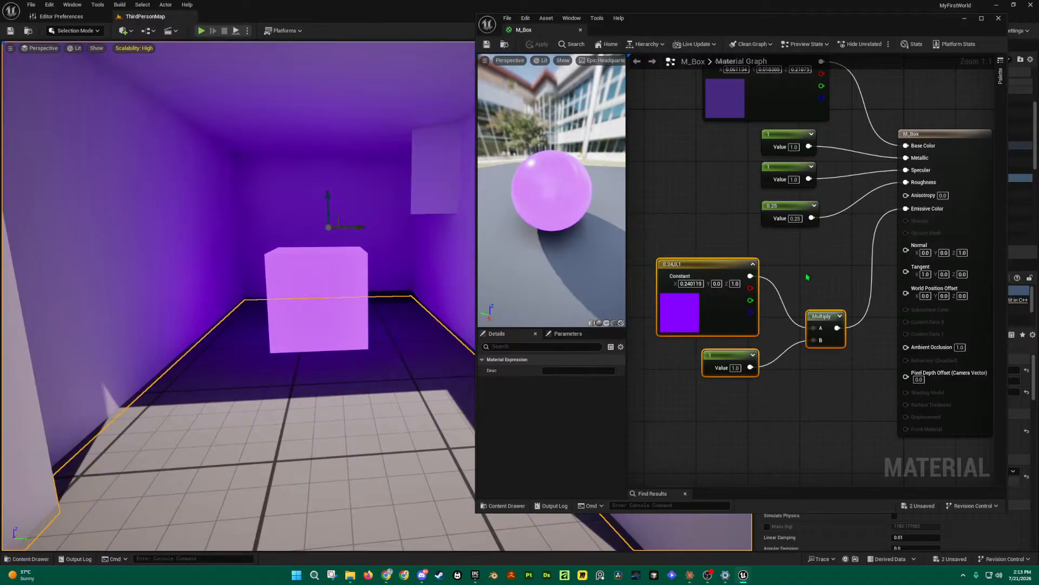
{"action": "left_click_drag", "start_coordinate": [750, 276], "coordinate": [906, 208]}
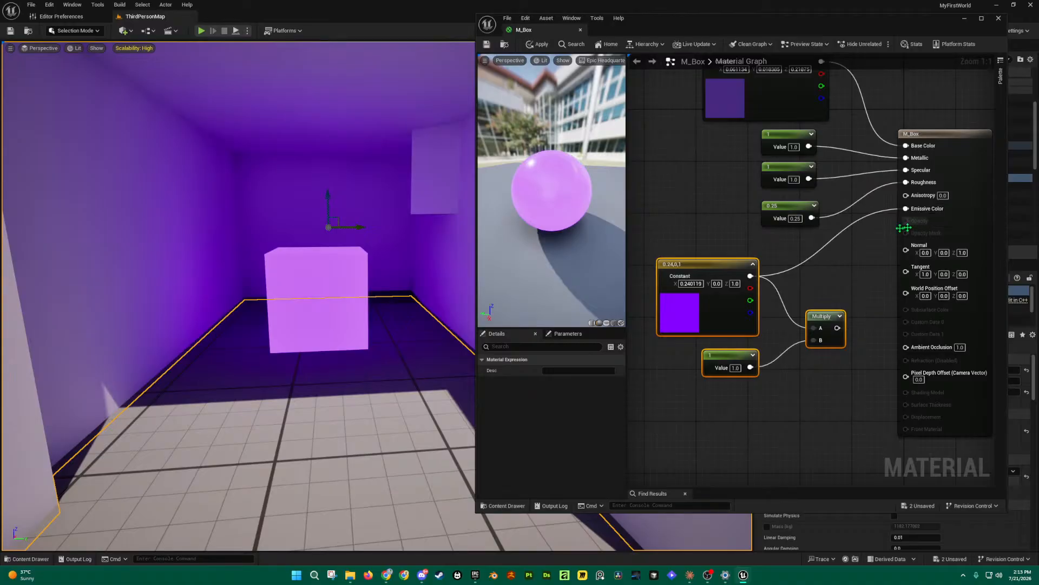
{"action": "left_click", "coordinate": [814, 329], "text": "alt"}
{"action": "left_click_drag", "start_coordinate": [826, 320], "coordinate": [828, 346]}
{"action": "left_click", "coordinate": [857, 397]}
{"action": "left_click", "coordinate": [828, 317]}
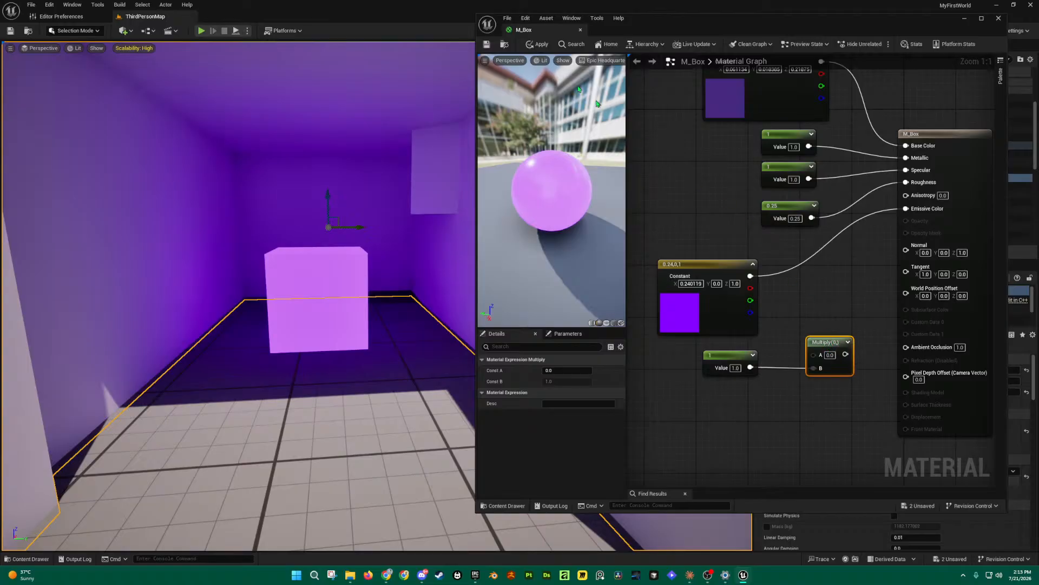
{"action": "left_click", "coordinate": [488, 44]}
Step: Move the Multiply node up beside the purple constant and shift the constant up
{"action": "right_click_drag", "start_coordinate": [382, 219], "coordinate": [414, 209]}
{"action": "key", "text": "a"}
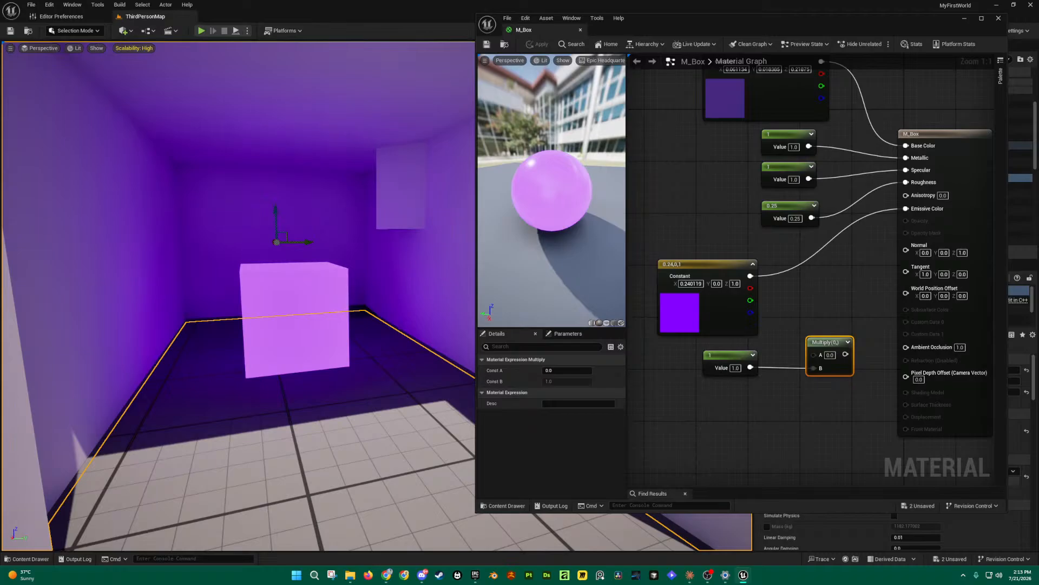
{"action": "key", "text": "s"}
{"action": "right_click_drag", "start_coordinate": [393, 246], "coordinate": [393, 246]}
{"action": "key", "text": "d"}
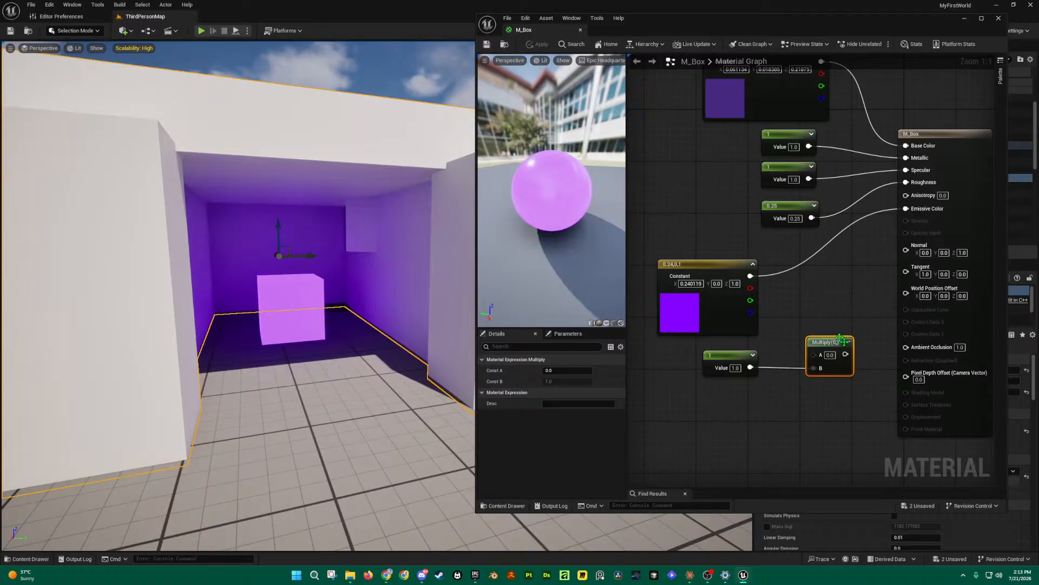
{"action": "left_click_drag", "start_coordinate": [845, 339], "coordinate": [835, 297]}
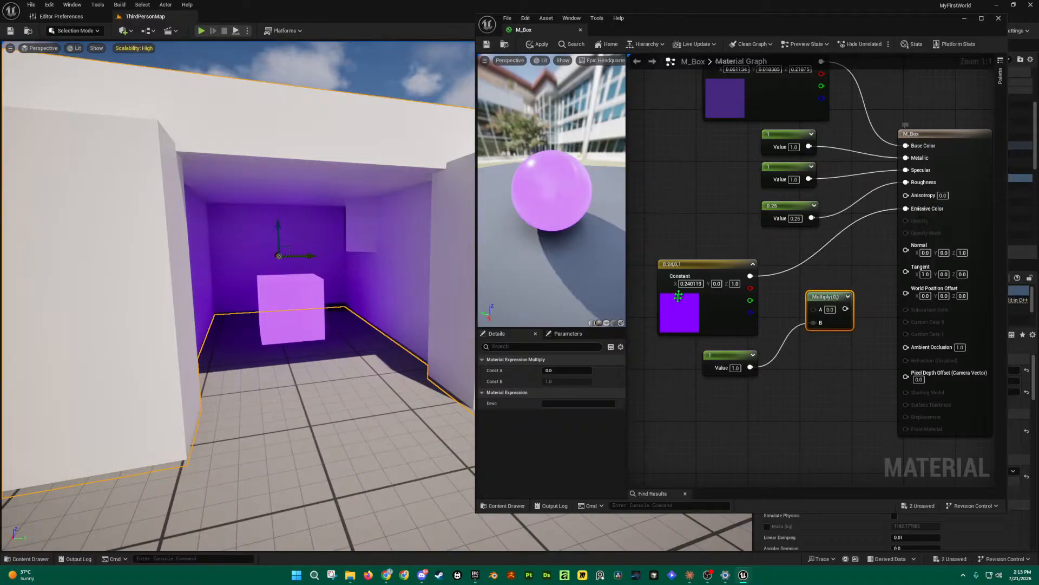
{"action": "mouse_move", "coordinate": [699, 264]}
{"action": "left_mouse_down"}
{"action": "mouse_move", "coordinate": [720, 254]}
{"action": "mouse_move", "coordinate": [711, 250]}
{"action": "left_mouse_up"}
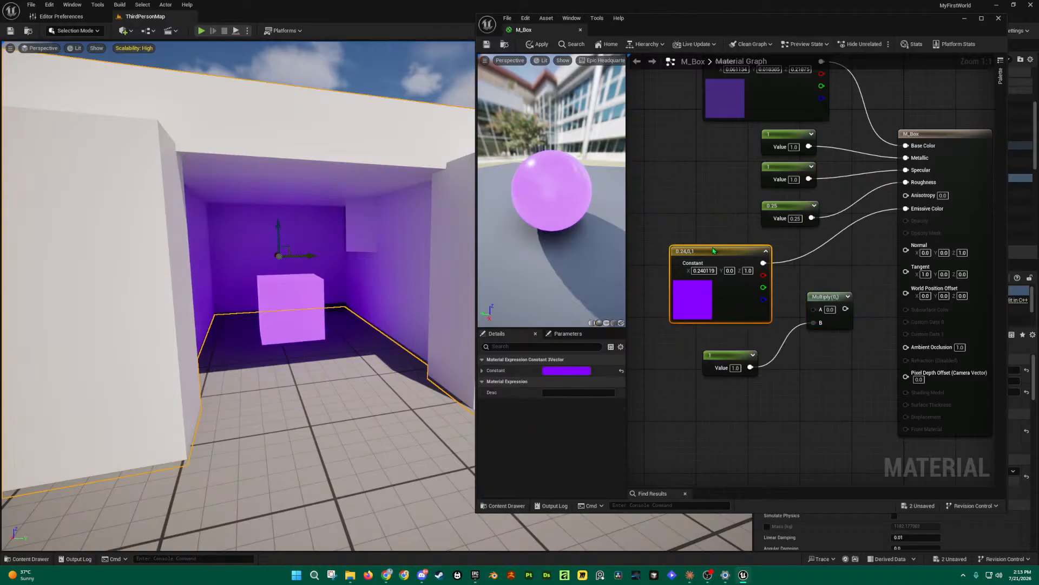
Step: Change the emissive Constant3Vector colour to pink and save the material
{"action": "double_click", "coordinate": [709, 287]}
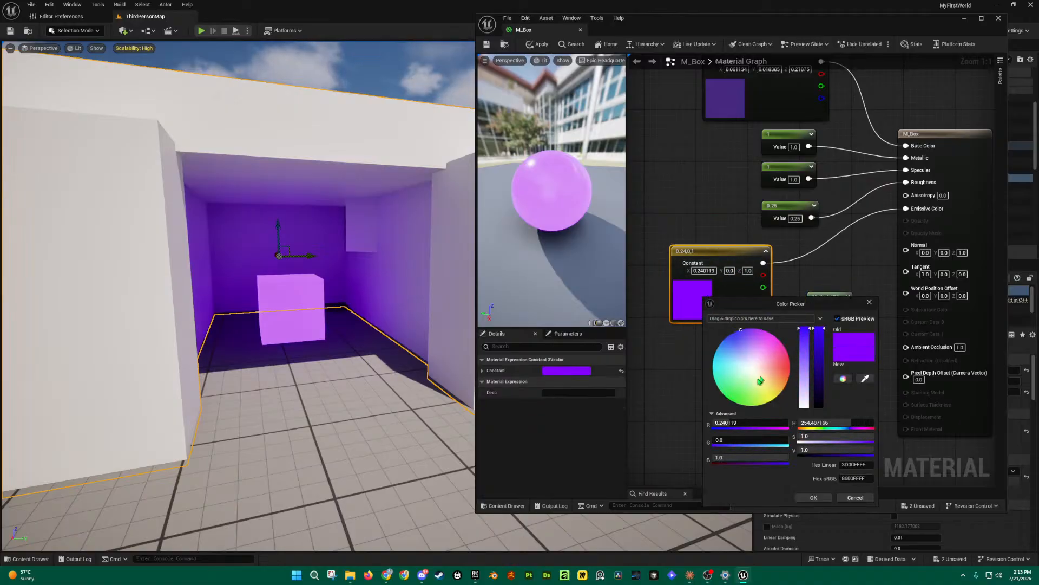
{"action": "left_click", "coordinate": [789, 359]}
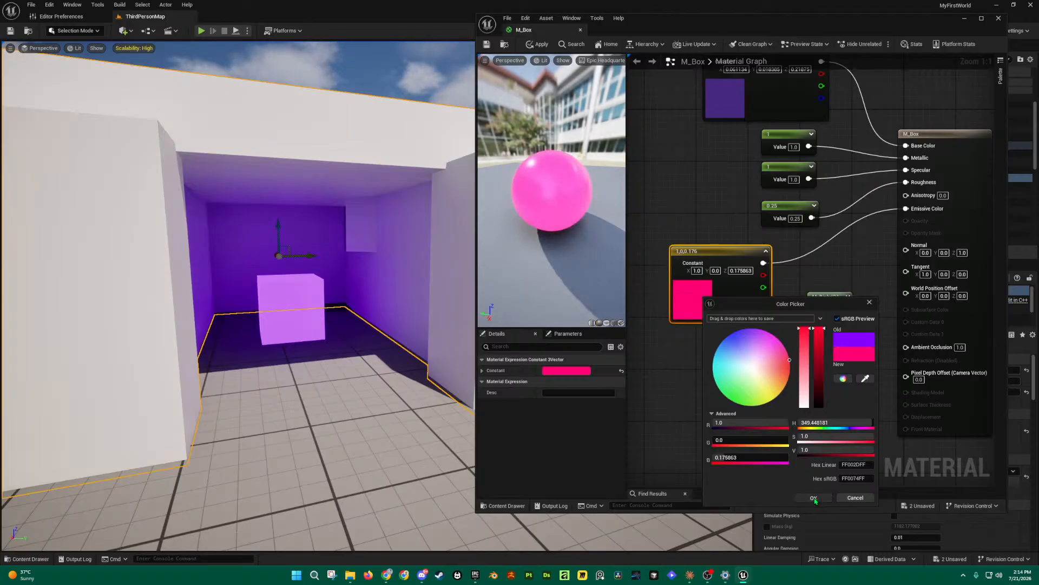
{"action": "left_click", "coordinate": [814, 497]}
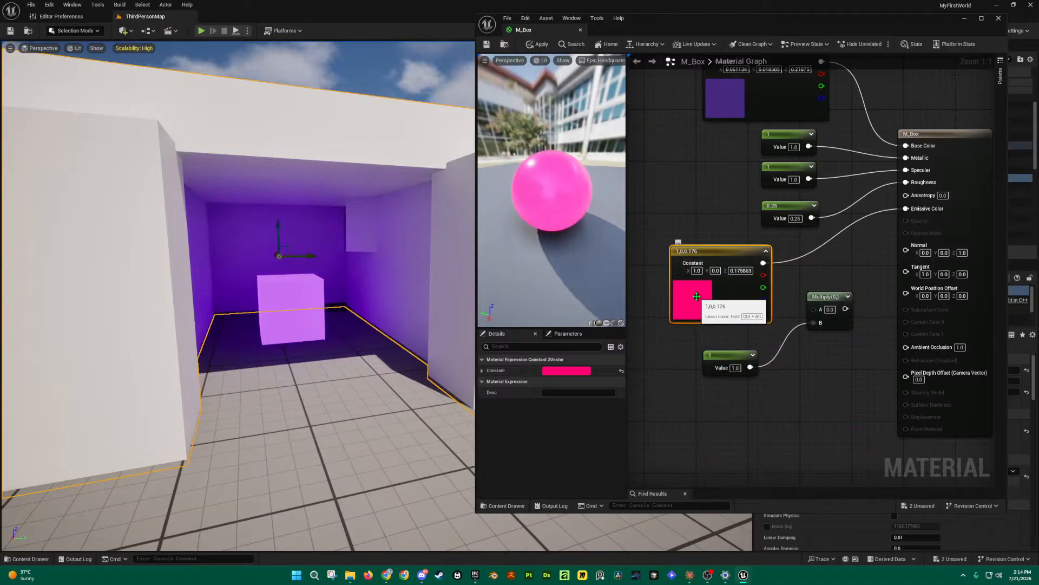
{"action": "key", "text": "ctrl+s"}
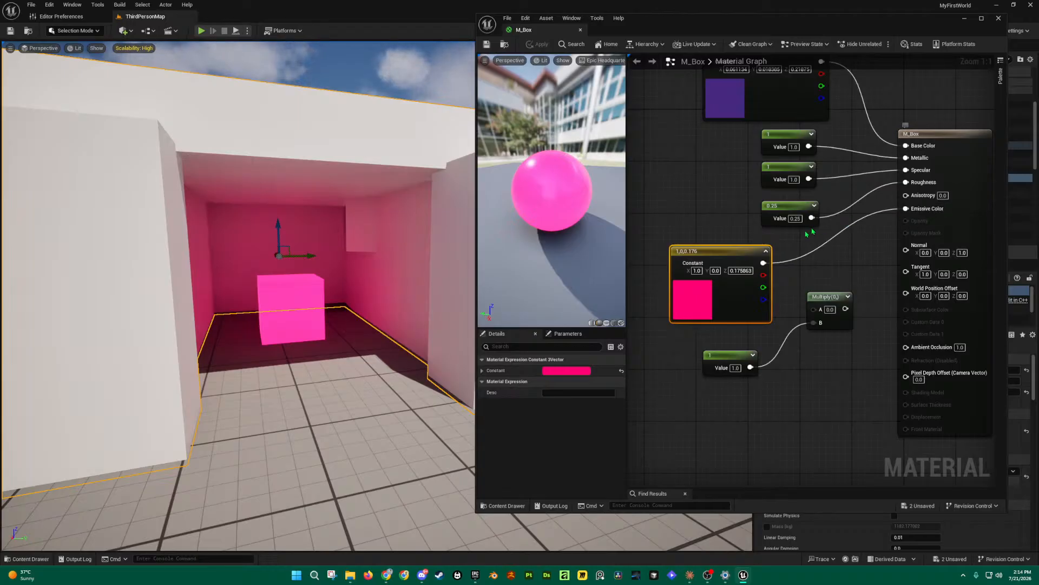
Step: Wire the pink constant into Multiply A and Multiply into Emissive Color, then save
{"action": "left_click_drag", "start_coordinate": [769, 266], "coordinate": [821, 258]}
{"action": "left_click_drag", "start_coordinate": [904, 215], "coordinate": [905, 209]}
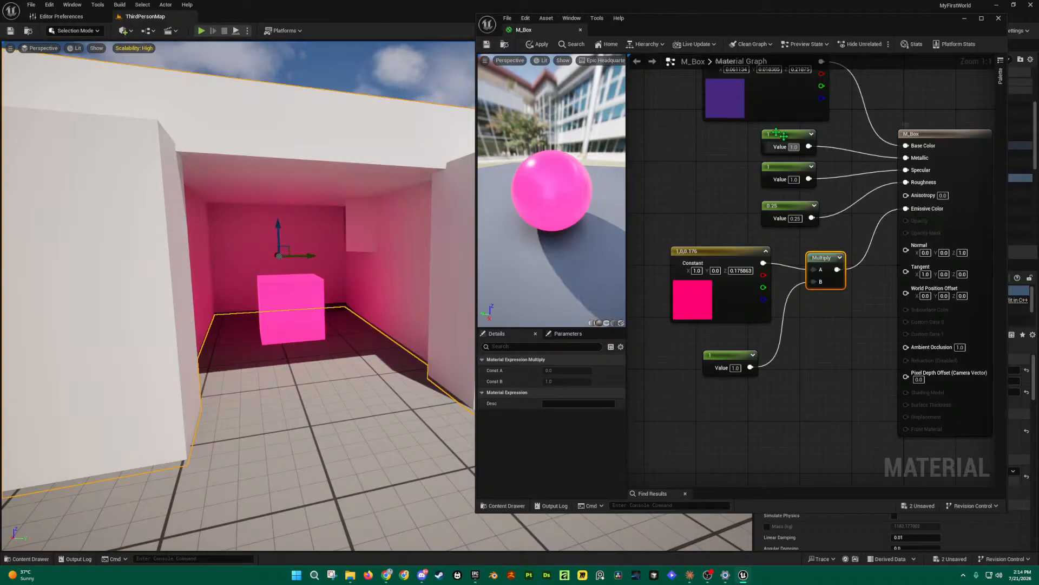
{"action": "left_click", "coordinate": [487, 45]}
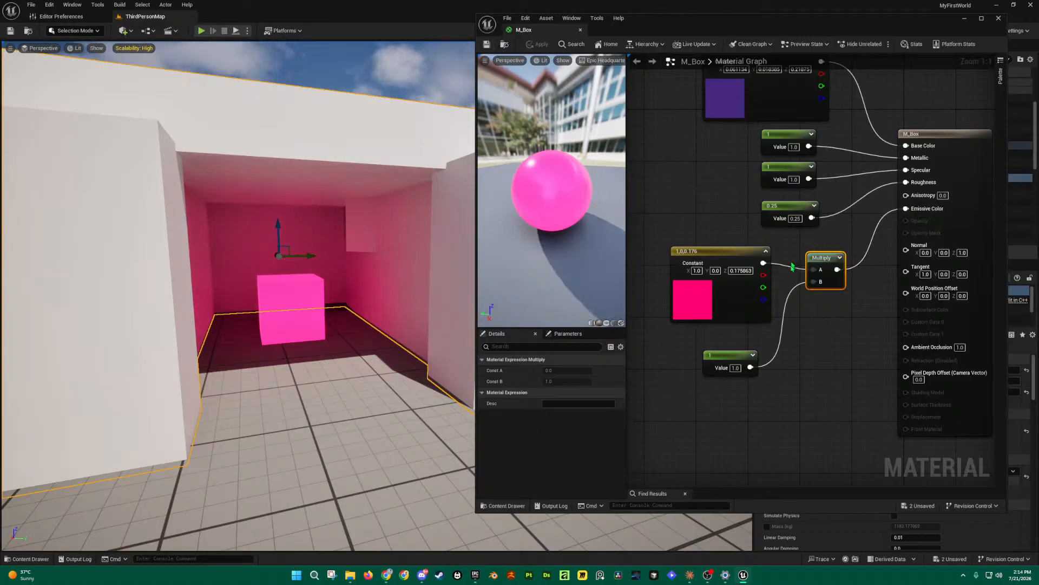
{"action": "key", "text": "w"}
{"action": "right_click_drag", "start_coordinate": [325, 292], "coordinate": [295, 302]}
{"action": "key", "text": "s"}
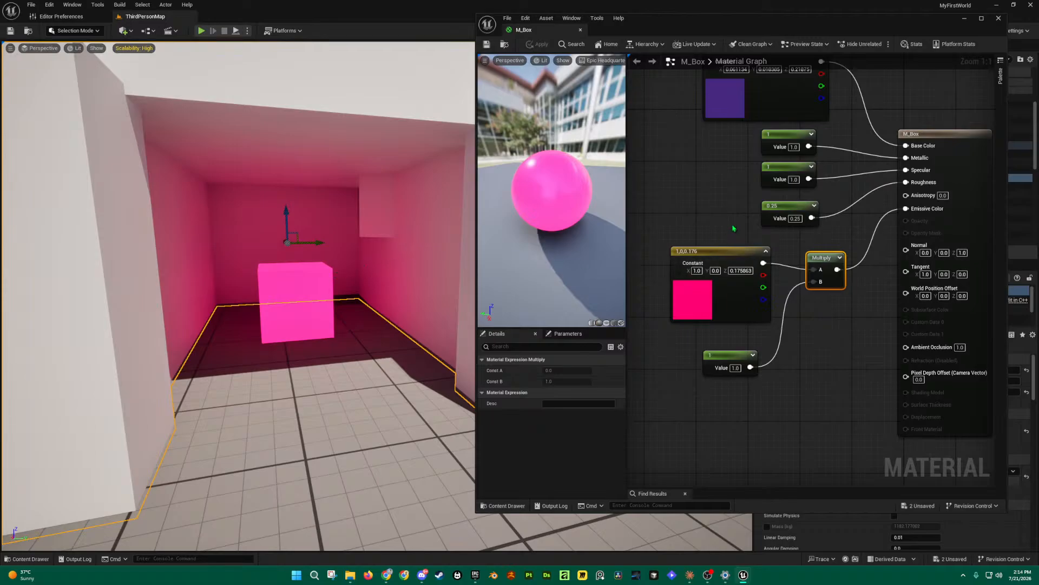
Step: Move the base colour node up-left and disconnect Multiply from Emissive Color, then apply
{"action": "scroll", "coordinate": [746, 111], "scroll_direction": "down", "scroll_amount": 1}
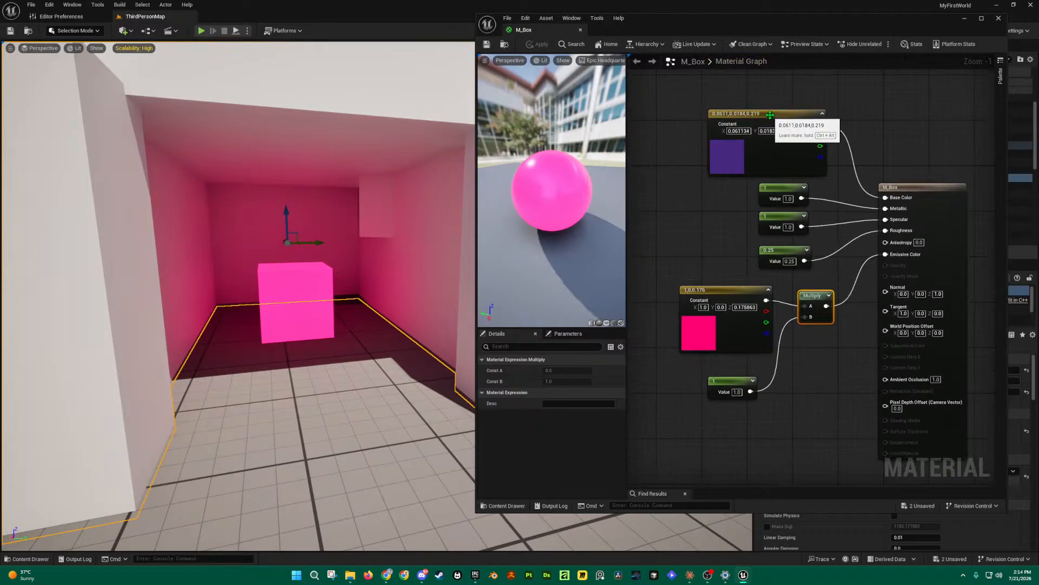
{"action": "left_click_drag", "start_coordinate": [746, 111], "coordinate": [706, 99]}
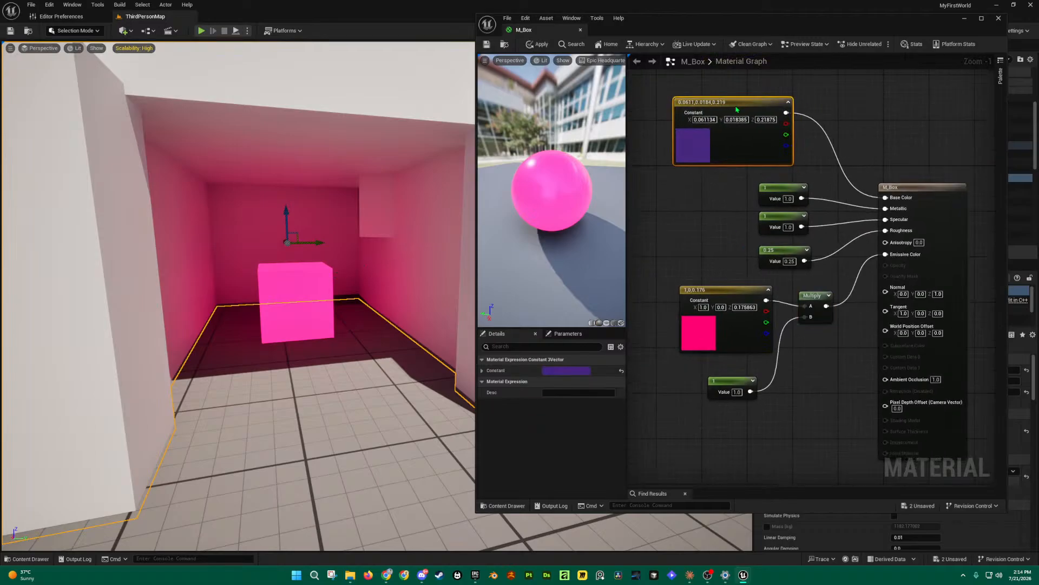
{"action": "left_click", "coordinate": [886, 254], "text": "alt"}
{"action": "left_click", "coordinate": [490, 48]}
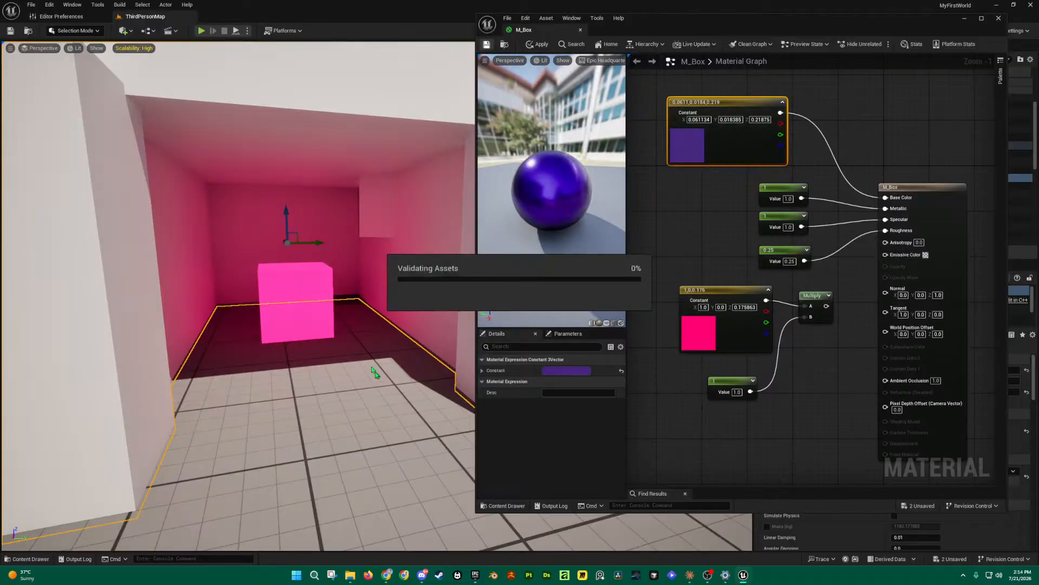
Step: Drag the cube out of the doorway onto open floor
{"action": "left_click", "coordinate": [295, 296]}
{"action": "key", "text": "s"}
{"action": "mouse_move", "coordinate": [295, 296]}
{"action": "right_mouse_down"}
{"action": "mouse_move", "coordinate": [325, 306]}
{"action": "mouse_move", "coordinate": [294, 294]}
{"action": "right_mouse_up"}
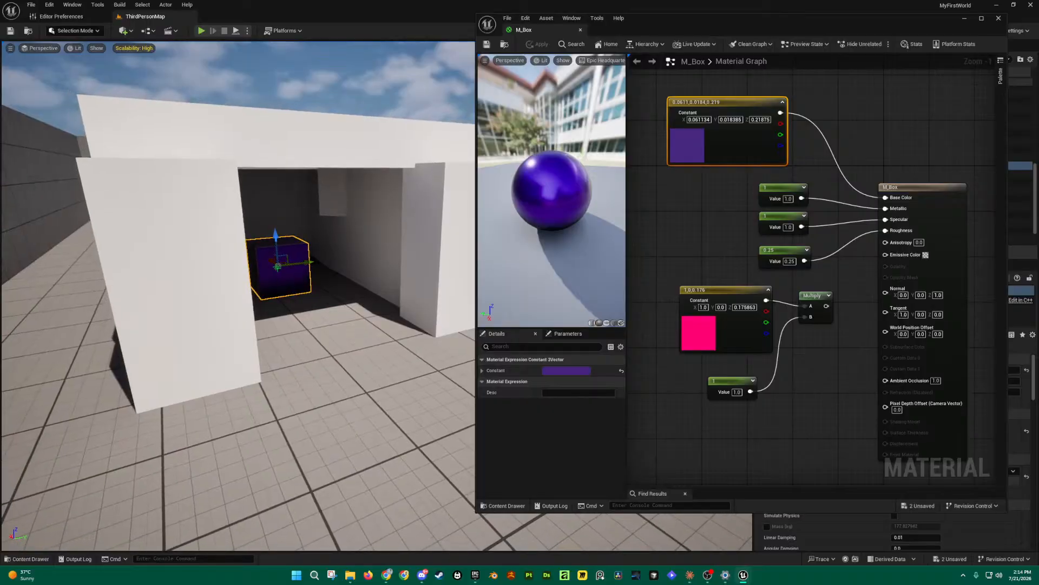
{"action": "left_click_drag", "start_coordinate": [277, 262], "coordinate": [396, 412]}
{"action": "right_click_drag", "start_coordinate": [395, 412], "coordinate": [477, 407]}
Step: Reconnect Multiply's output to Emissive Color and apply the pink glow to the cube
{"action": "key", "text": "w"}
{"action": "key", "text": "s"}
{"action": "key", "text": "a"}
{"action": "key", "text": "a"}
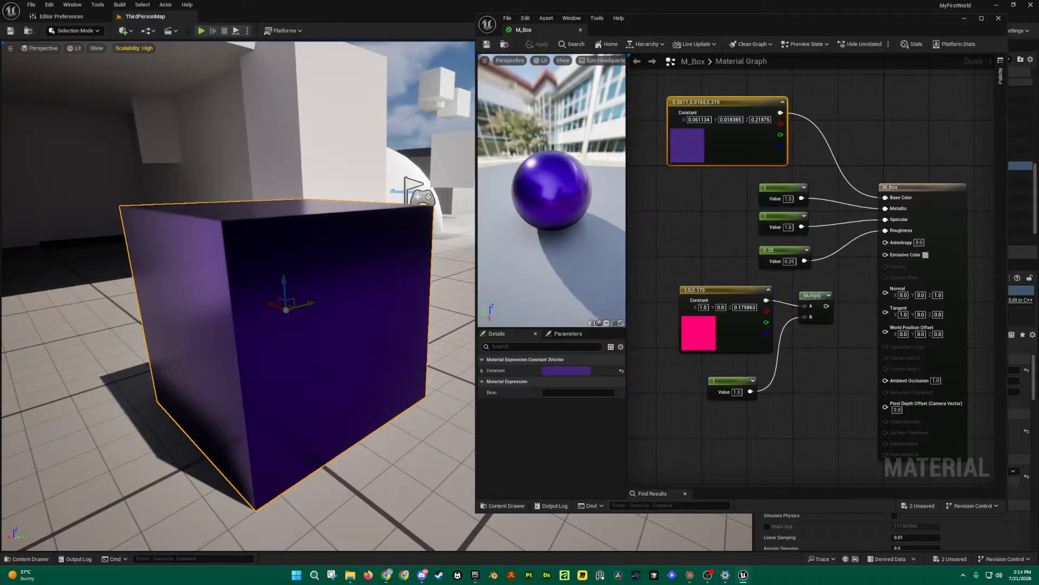
{"action": "key", "text": "s"}
{"action": "right_click_drag", "start_coordinate": [466, 407], "coordinate": [464, 404]}
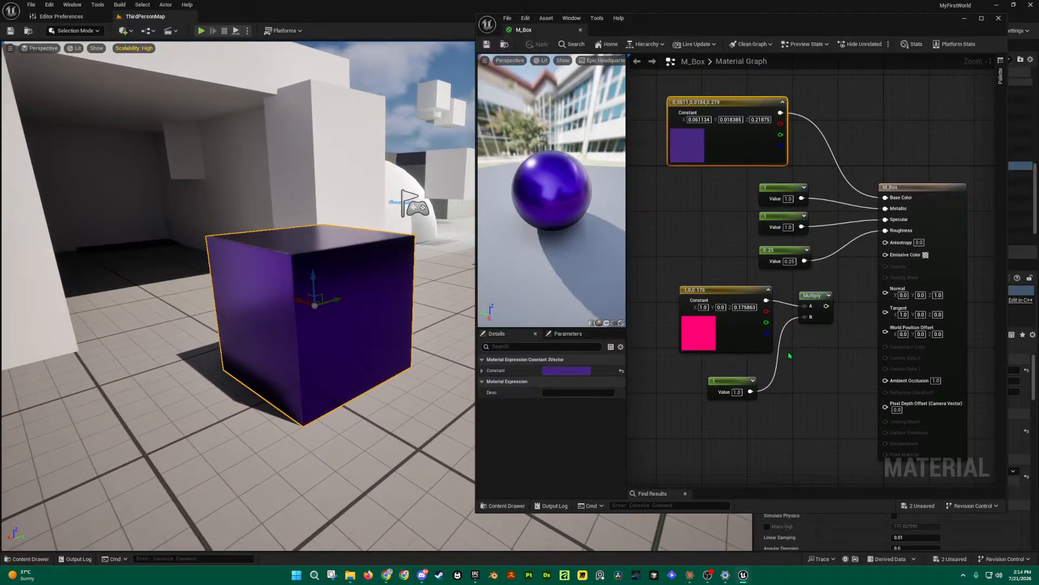
{"action": "left_click_drag", "start_coordinate": [824, 310], "coordinate": [886, 255]}
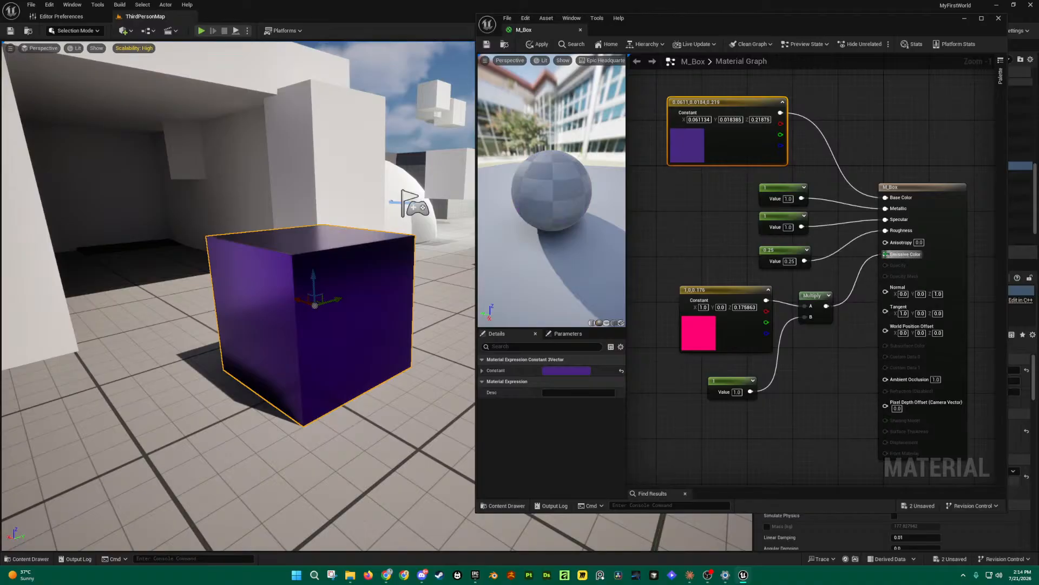
{"action": "left_click", "coordinate": [488, 44]}
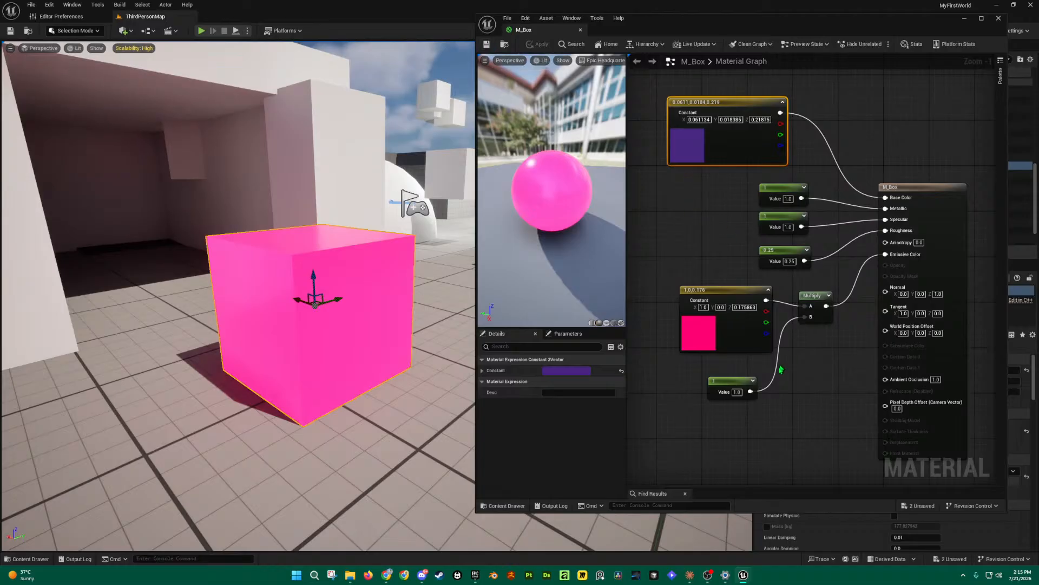
Step: Lower the emissive multiplier to 0.1, apply it, and inspect the magenta cube
{"action": "key", "text": "BackSpace"}
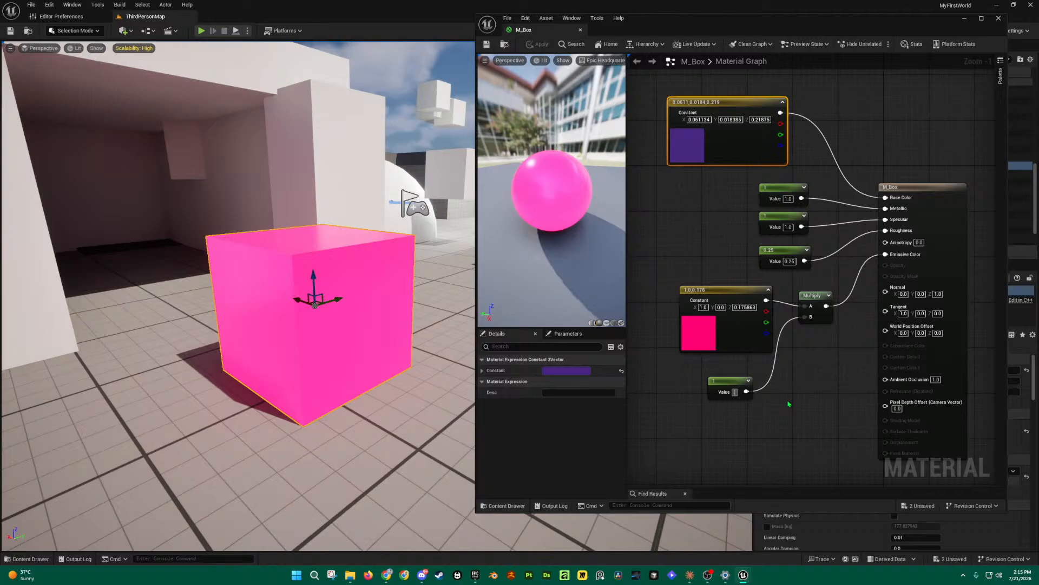
{"action": "type", "text": "0.1"}
{"action": "key", "text": "Return"}
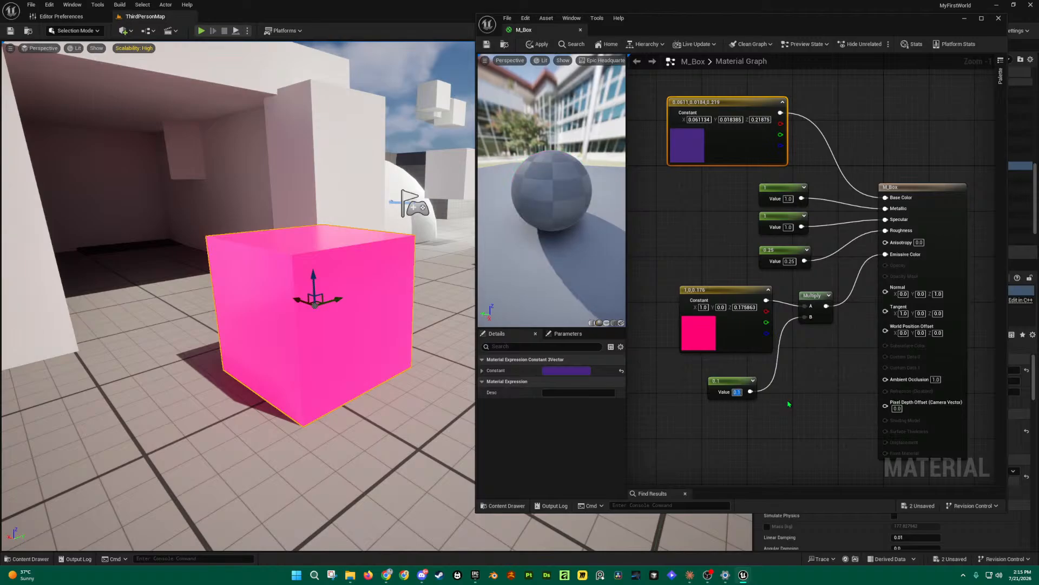
{"action": "left_click", "coordinate": [495, 44]}
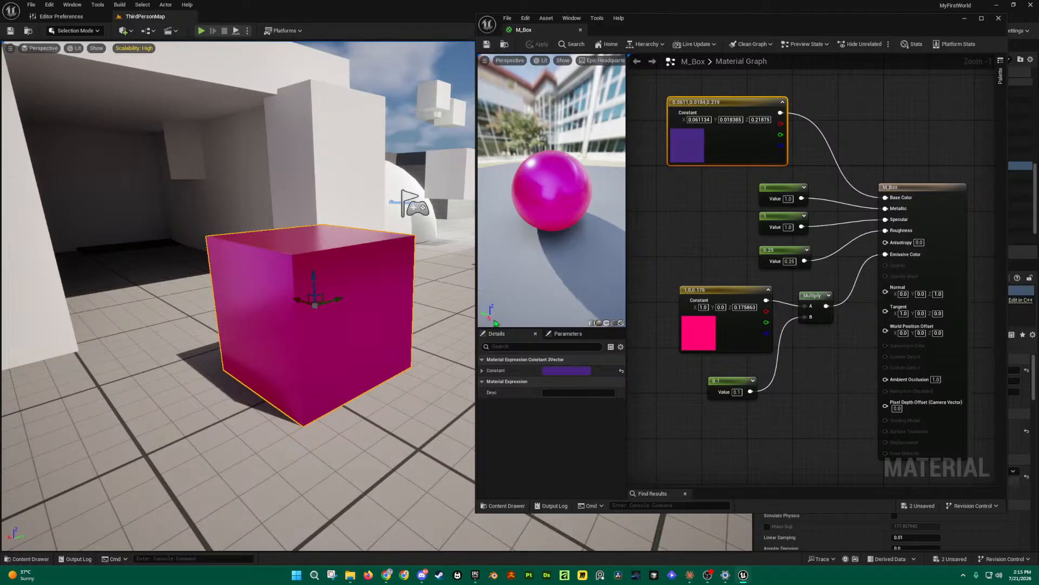
{"action": "left_click_drag", "start_coordinate": [742, 379], "coordinate": [760, 371]}
{"action": "right_click_drag", "start_coordinate": [351, 296], "coordinate": [181, 298]}
{"action": "key", "text": "a"}
{"action": "key", "text": "d"}
{"action": "key", "text": "w"}
{"action": "key", "text": "d"}
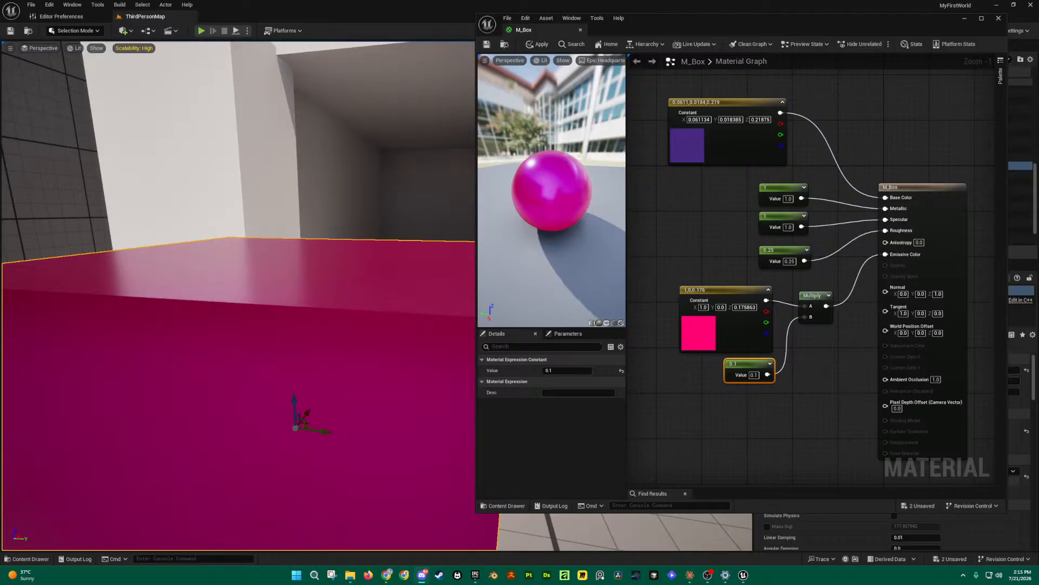
Step: Set the emissive multiplier to 0.01 and save the material
{"action": "key", "text": "s"}
{"action": "right_click_drag", "start_coordinate": [354, 280], "coordinate": [401, 303]}
{"action": "key", "text": "a"}
{"action": "key", "text": "a"}
{"action": "key", "text": "d"}
{"action": "key", "text": "w"}
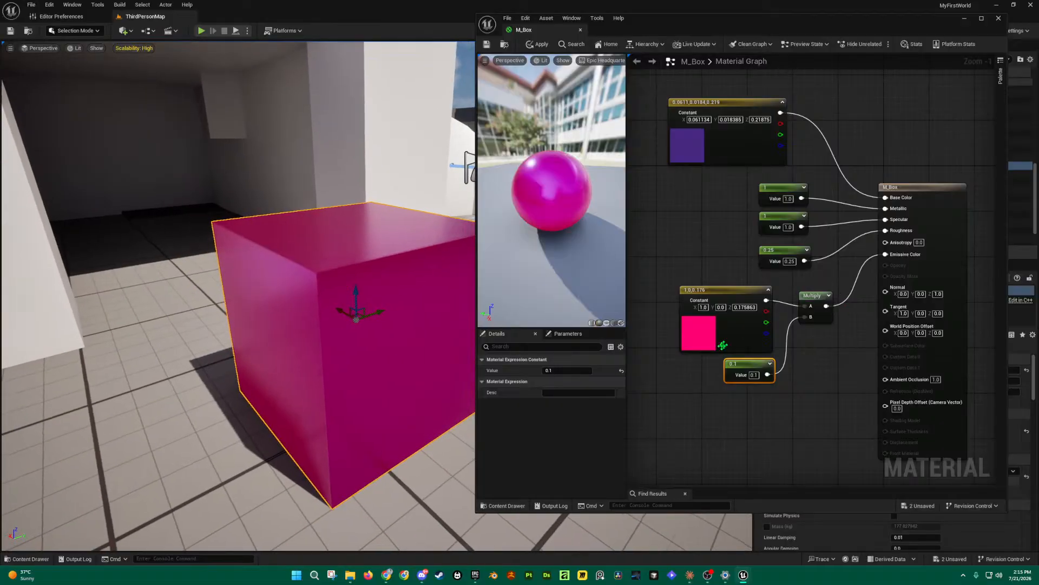
{"action": "left_click", "coordinate": [754, 374]}
{"action": "type", "text": "0.01"}
{"action": "key", "text": "Return"}
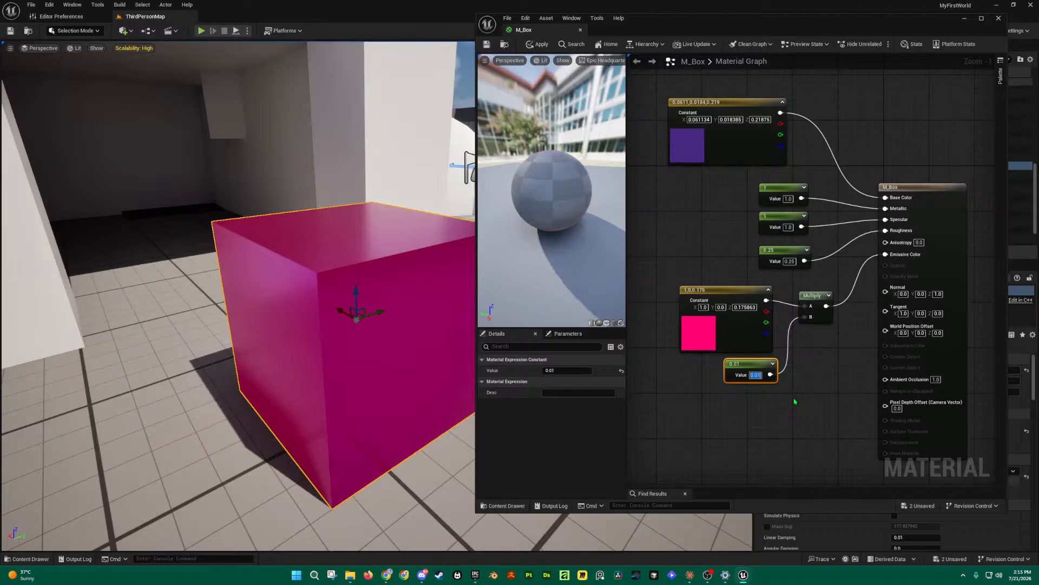
{"action": "left_click", "coordinate": [488, 45]}
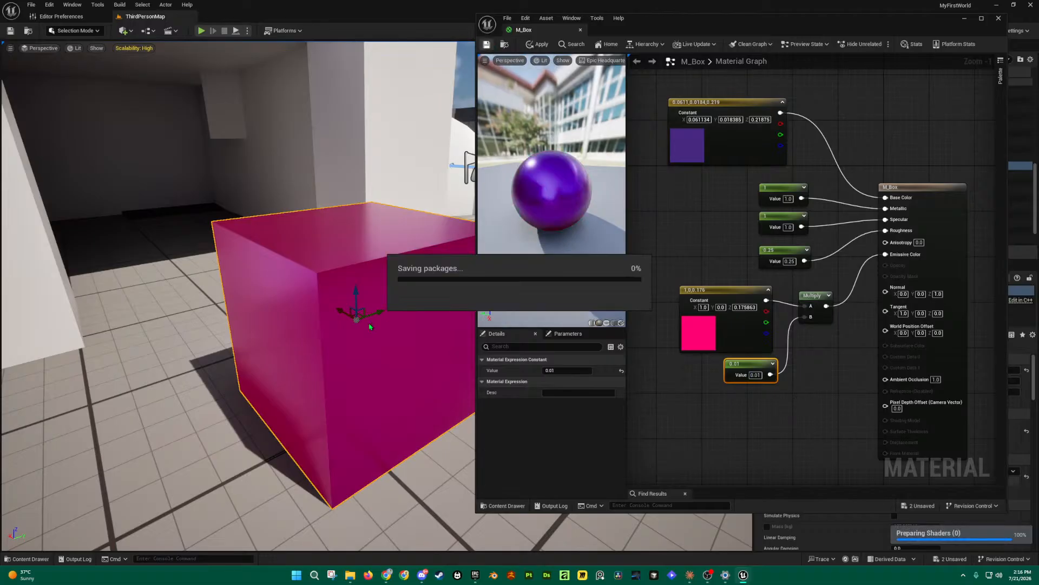
Step: Fly the camera around the cube to check its barely visible glow
{"action": "right_click_drag", "start_coordinate": [370, 326], "coordinate": [350, 289]}
{"action": "key", "text": "a"}
{"action": "key", "text": "d"}
{"action": "key", "text": "w"}
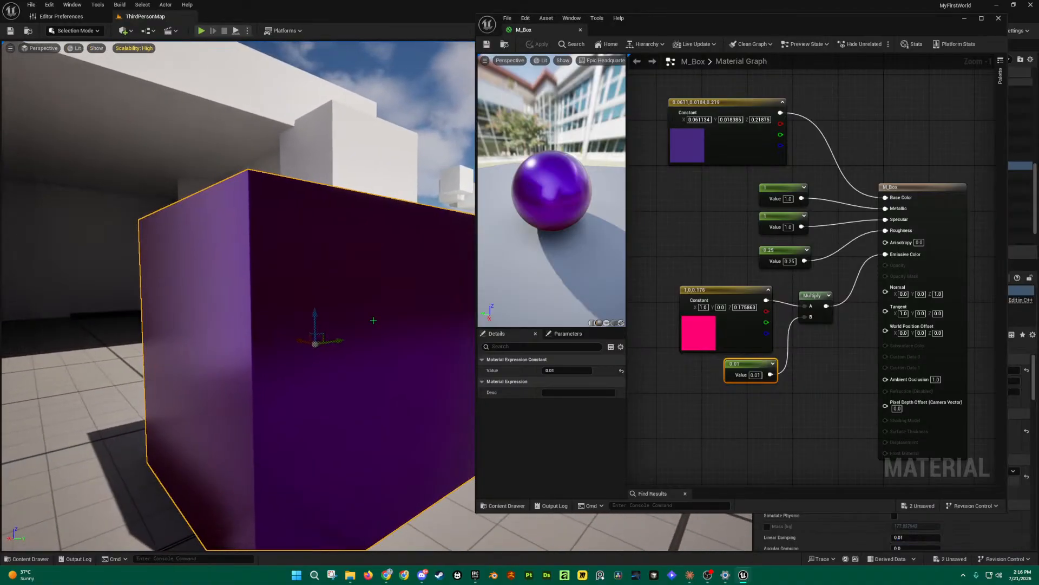
{"action": "key", "text": "a"}
{"action": "right_click_drag", "start_coordinate": [376, 322], "coordinate": [403, 316]}
{"action": "key", "text": "d"}
{"action": "key", "text": "s"}
{"action": "key", "text": "w"}
{"action": "key", "text": "a"}
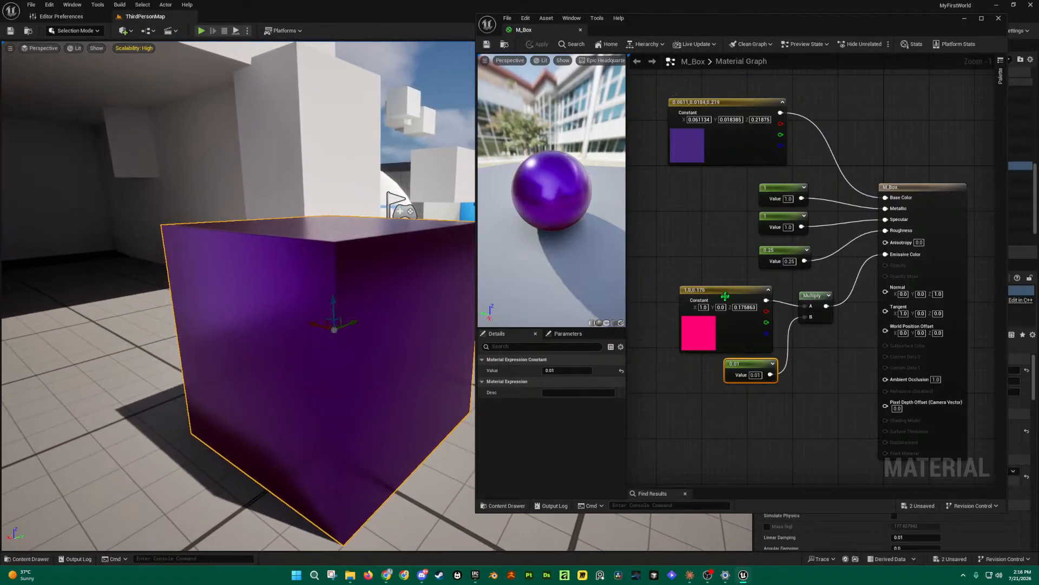
Step: Eyedrop the base colour purple into the emissive constant and save M_Box
{"action": "double_click", "coordinate": [701, 338]}
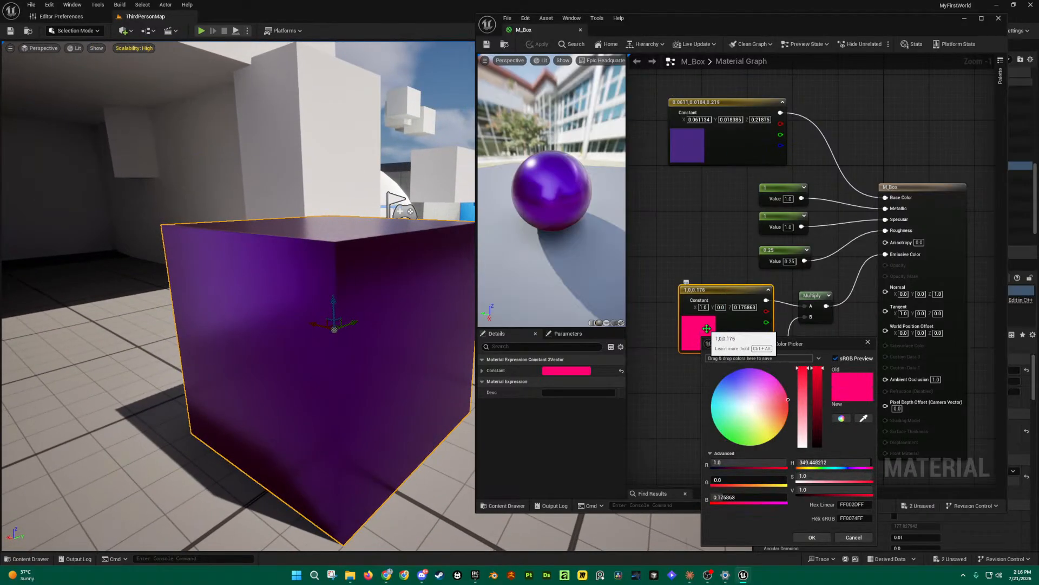
{"action": "left_click", "coordinate": [740, 370]}
{"action": "left_click_drag", "start_coordinate": [741, 369], "coordinate": [742, 369]}
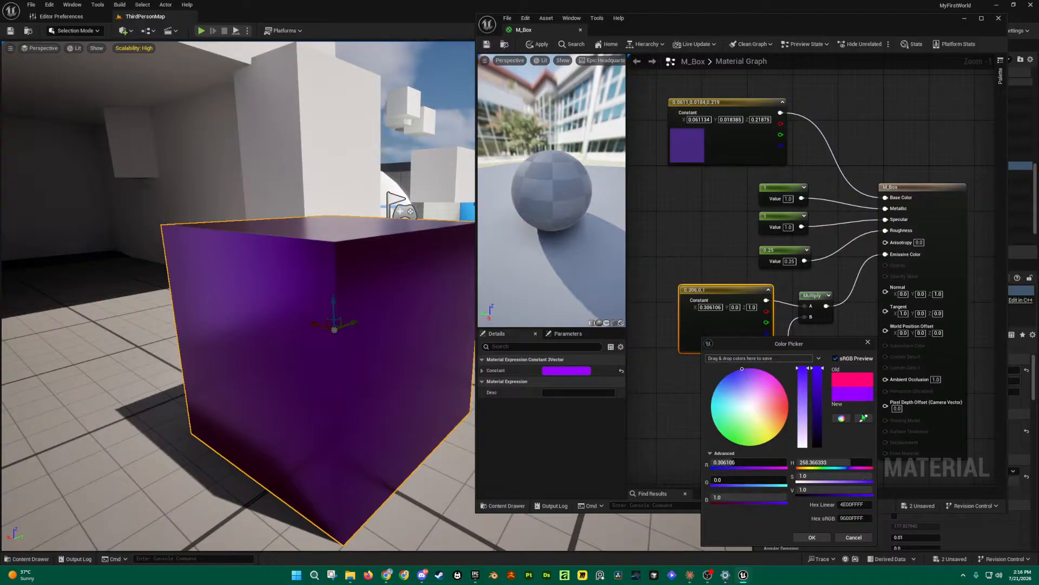
{"action": "left_click", "coordinate": [864, 417]}
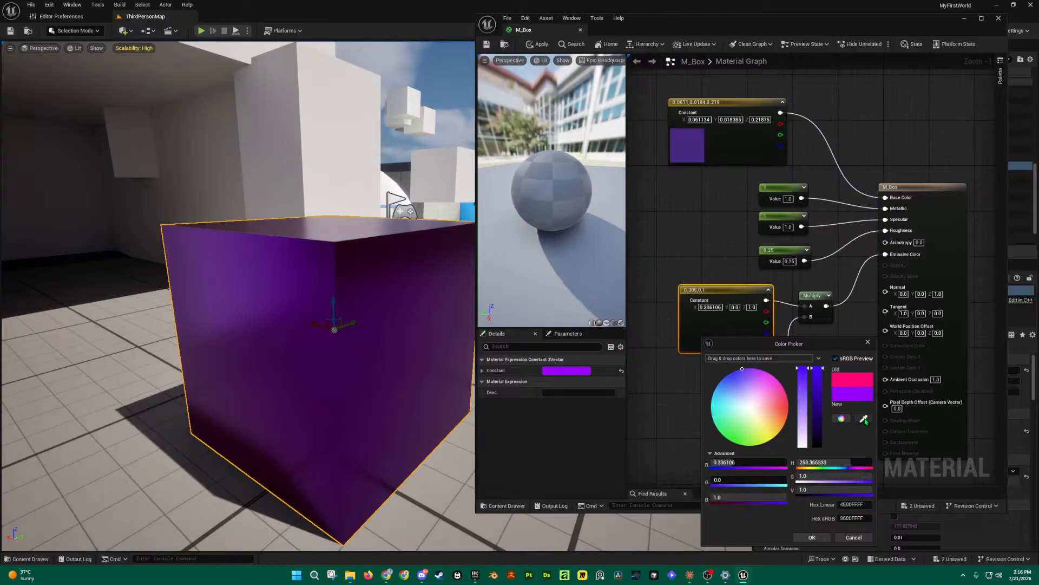
{"action": "left_click", "coordinate": [696, 137]}
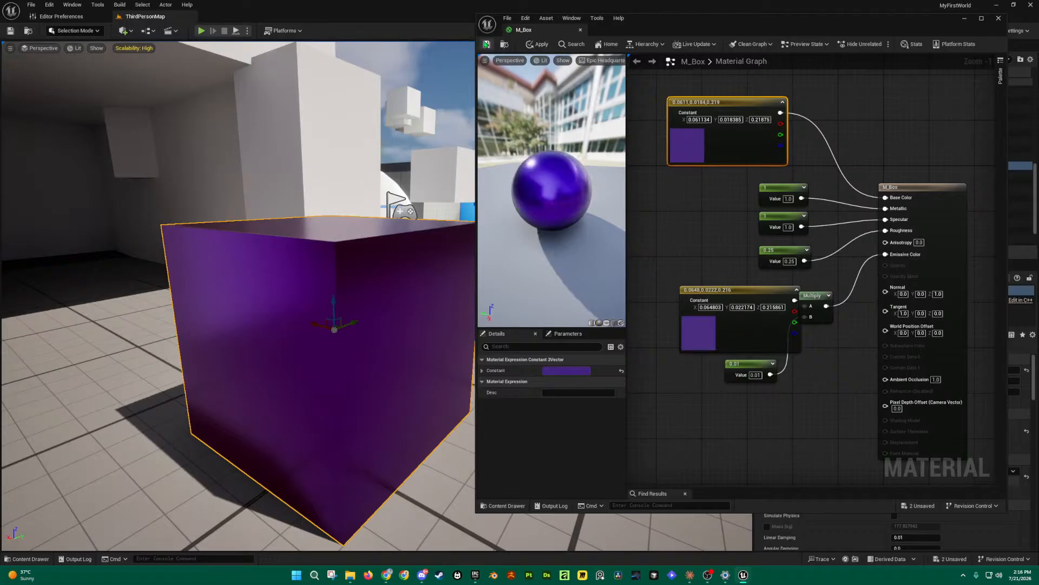
{"action": "left_click", "coordinate": [487, 44]}
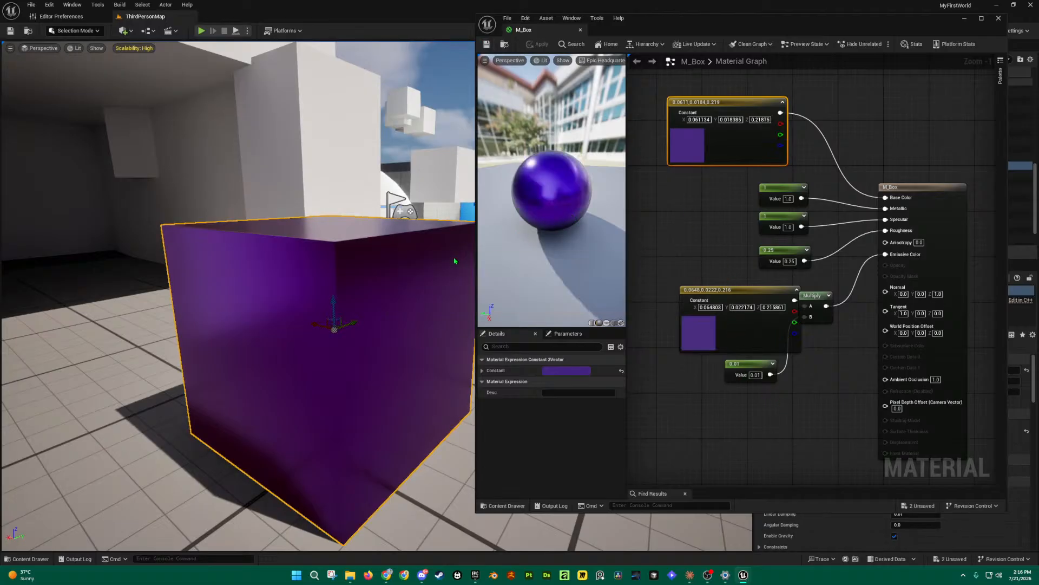
{"action": "right_click_drag", "start_coordinate": [446, 301], "coordinate": [391, 287]}
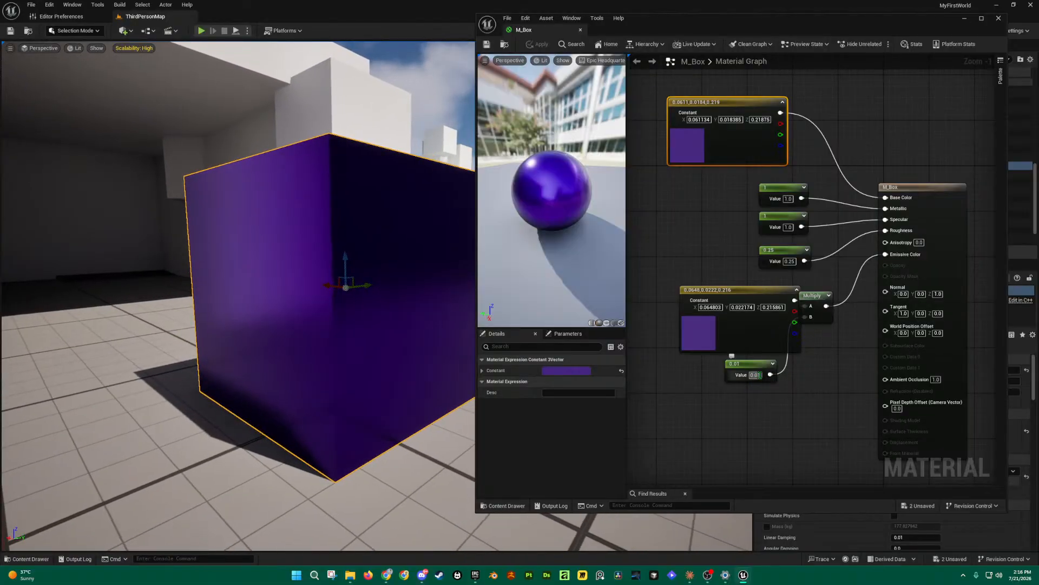
Step: Raise the emissive multiplier from 0.01 to 0.25 and apply the material
{"action": "left_click", "coordinate": [755, 378]}
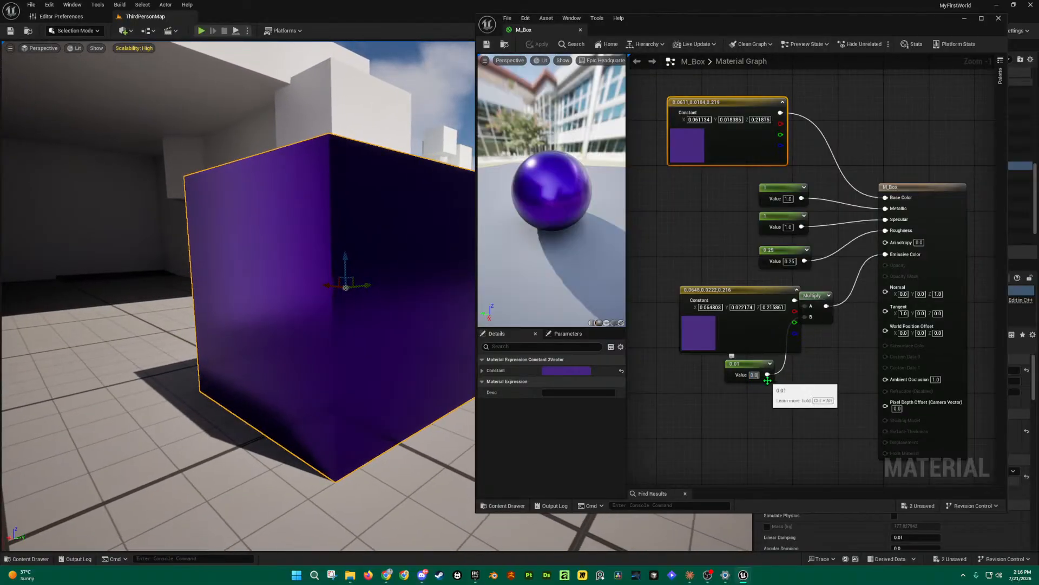
{"action": "type", "text": "0.25"}
{"action": "key", "text": "Return"}
{"action": "left_click", "coordinate": [490, 46]}
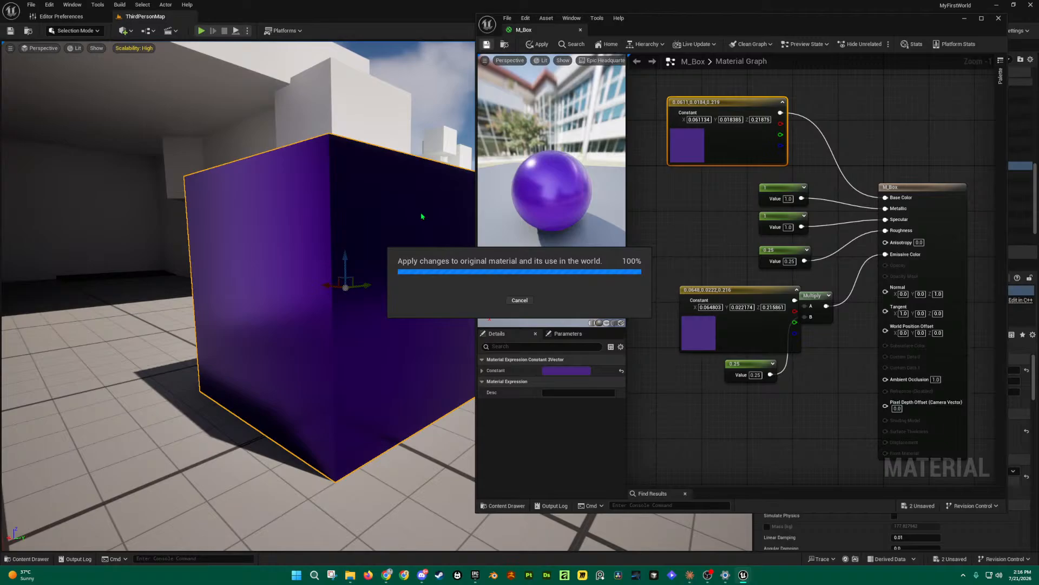
Step: Orbit the level view around the purple cube in the dark room to inspect it
{"action": "right_click_drag", "start_coordinate": [418, 214], "coordinate": [463, 226]}
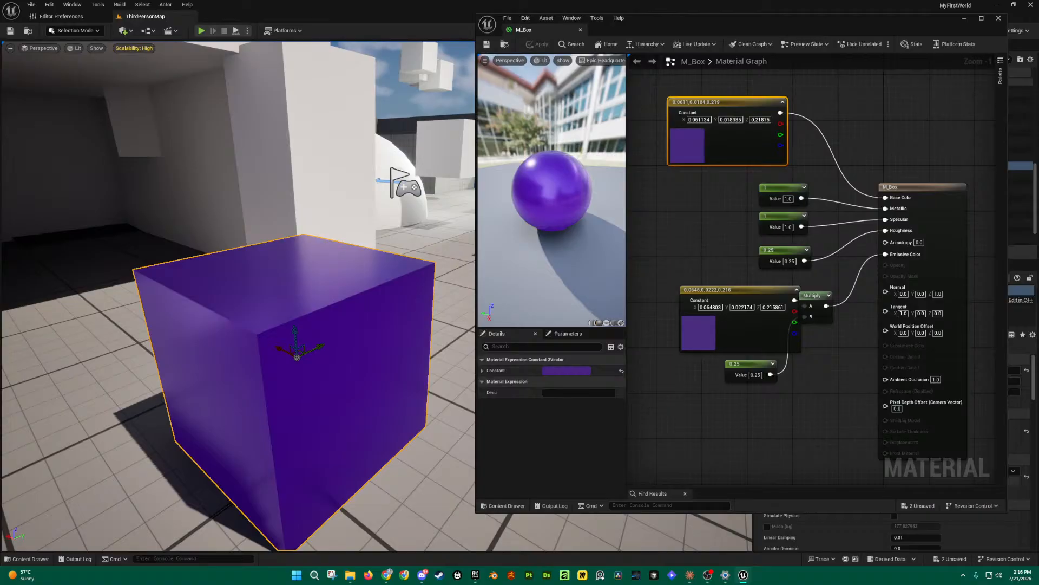
{"action": "right_click_drag", "start_coordinate": [269, 299], "coordinate": [463, 194]}
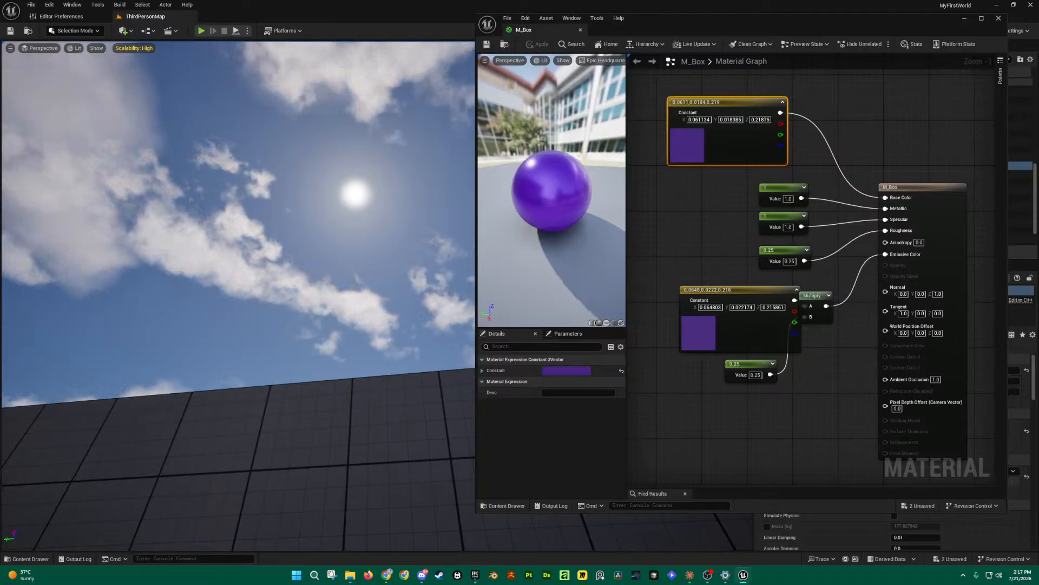
{"action": "right_click_drag", "start_coordinate": [463, 194], "coordinate": [374, 295]}
{"action": "left_click_drag", "start_coordinate": [381, 350], "coordinate": [218, 226]}
{"action": "key", "text": "f"}
{"action": "left_click", "coordinate": [412, 416]}
{"action": "right_click_drag", "start_coordinate": [411, 416], "coordinate": [368, 414]}
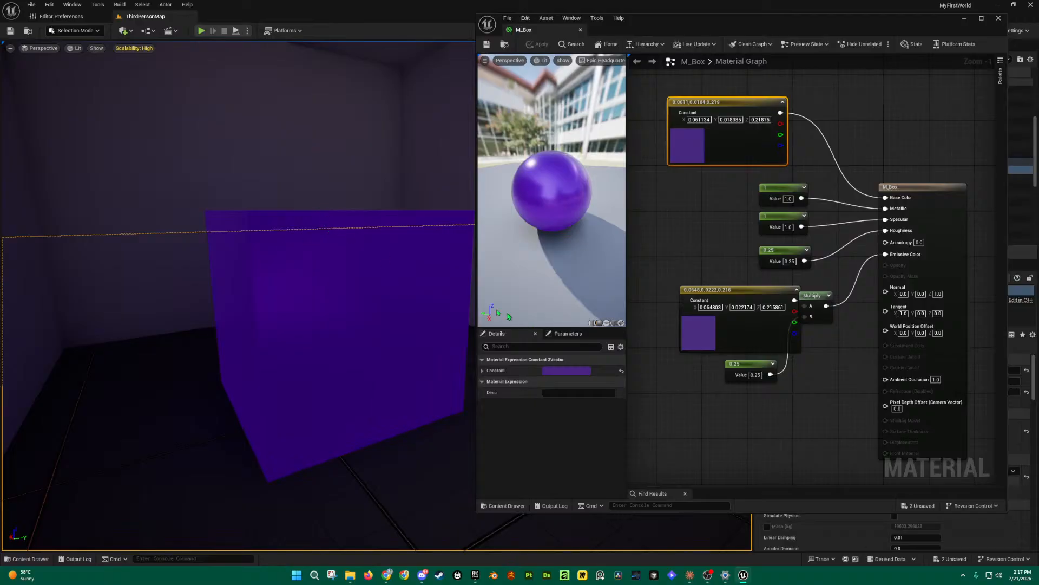
{"action": "right_click_drag", "start_coordinate": [333, 247], "coordinate": [369, 249]}
{"action": "right_click_drag", "start_coordinate": [423, 313], "coordinate": [390, 314]}
Step: Set the emissive multiplier from 0.25 to 1.0 and save the material
{"action": "left_click", "coordinate": [756, 375]}
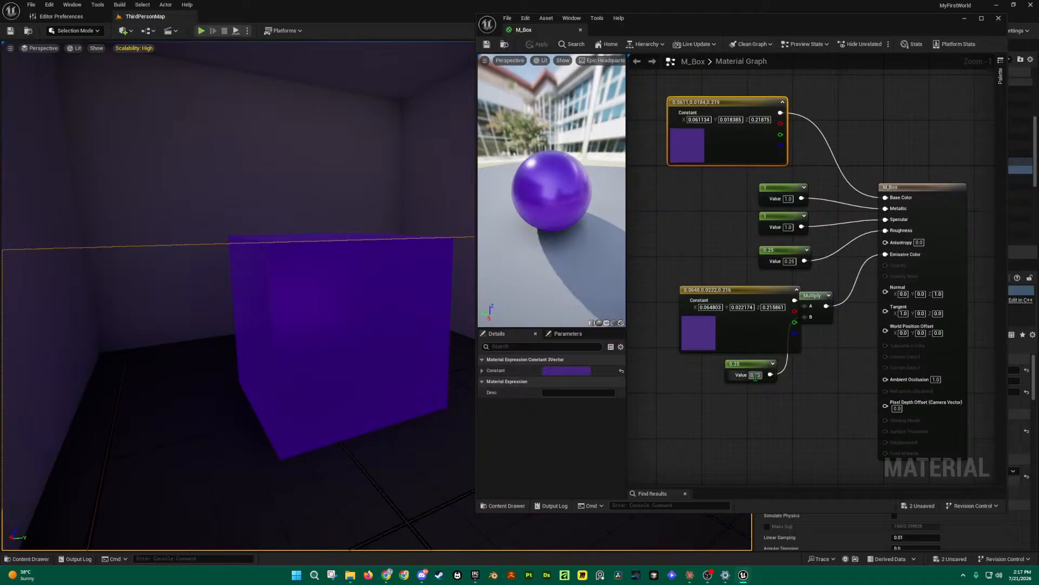
{"action": "type", "text": "1"}
{"action": "left_click", "coordinate": [768, 404]}
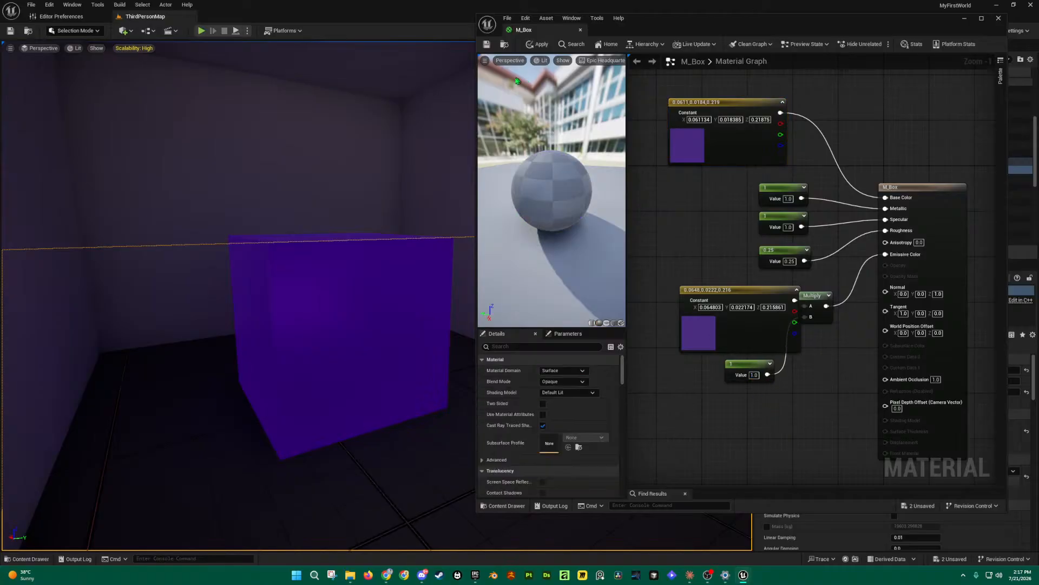
{"action": "left_click", "coordinate": [491, 47]}
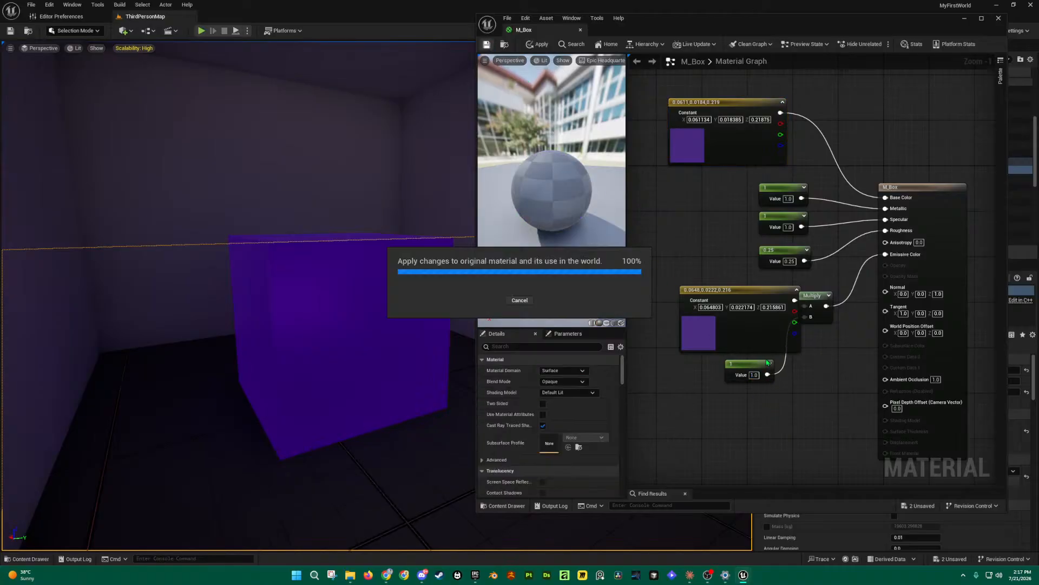
{"action": "key", "text": "s"}
{"action": "right_click_drag", "start_coordinate": [317, 336], "coordinate": [284, 330]}
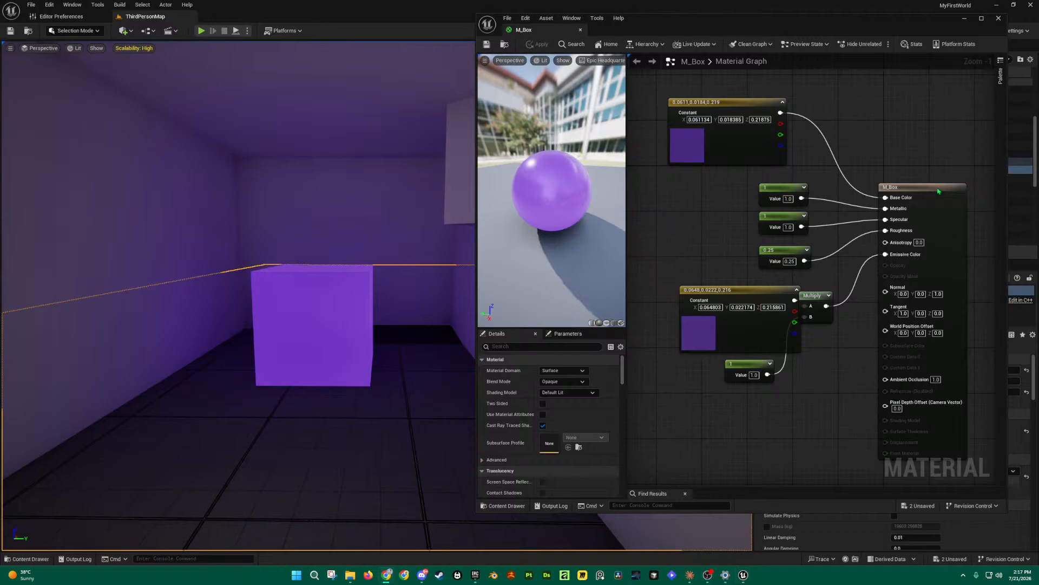
Step: Rearrange the base colour node, Metallic constant and emissive colour constant in the graph
{"action": "right_click_drag", "start_coordinate": [749, 203], "coordinate": [749, 224]}
{"action": "mouse_move", "coordinate": [755, 125]}
{"action": "left_mouse_down"}
{"action": "mouse_move", "coordinate": [765, 124]}
{"action": "mouse_move", "coordinate": [769, 77]}
{"action": "mouse_move", "coordinate": [802, 111]}
{"action": "mouse_move", "coordinate": [710, 121]}
{"action": "mouse_move", "coordinate": [751, 108]}
{"action": "left_mouse_up"}
{"action": "mouse_move", "coordinate": [790, 211]}
{"action": "left_mouse_down"}
{"action": "mouse_move", "coordinate": [788, 195]}
{"action": "mouse_move", "coordinate": [788, 208]}
{"action": "mouse_move", "coordinate": [759, 204]}
{"action": "mouse_move", "coordinate": [793, 204]}
{"action": "mouse_move", "coordinate": [783, 200]}
{"action": "left_mouse_up"}
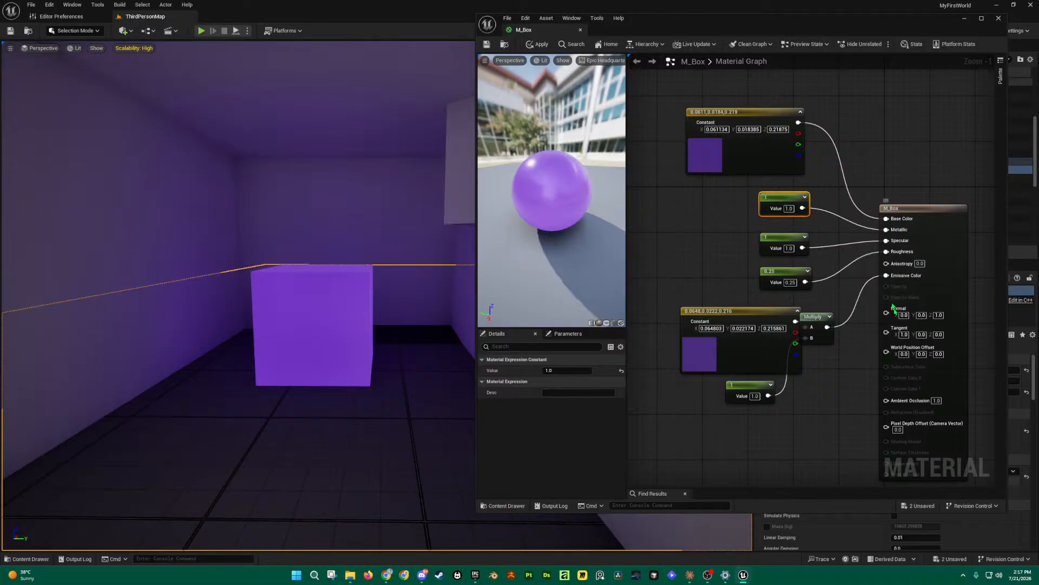
{"action": "left_click_drag", "start_coordinate": [775, 312], "coordinate": [729, 306]}
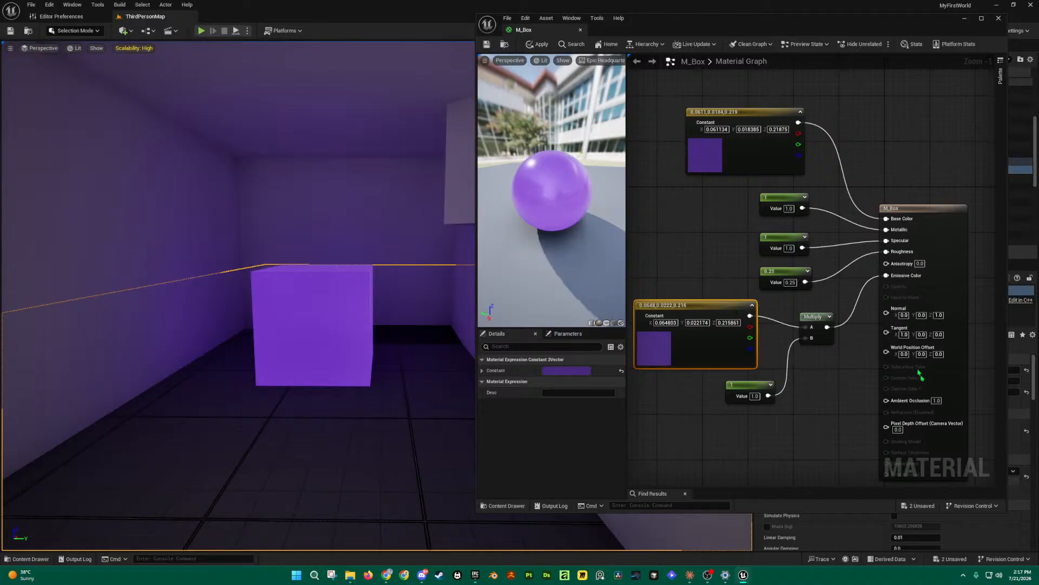
Step: Disconnect the glow from Emissive Color, apply the material, and dock the M_Box editor
{"action": "left_click", "coordinate": [886, 275], "text": "alt"}
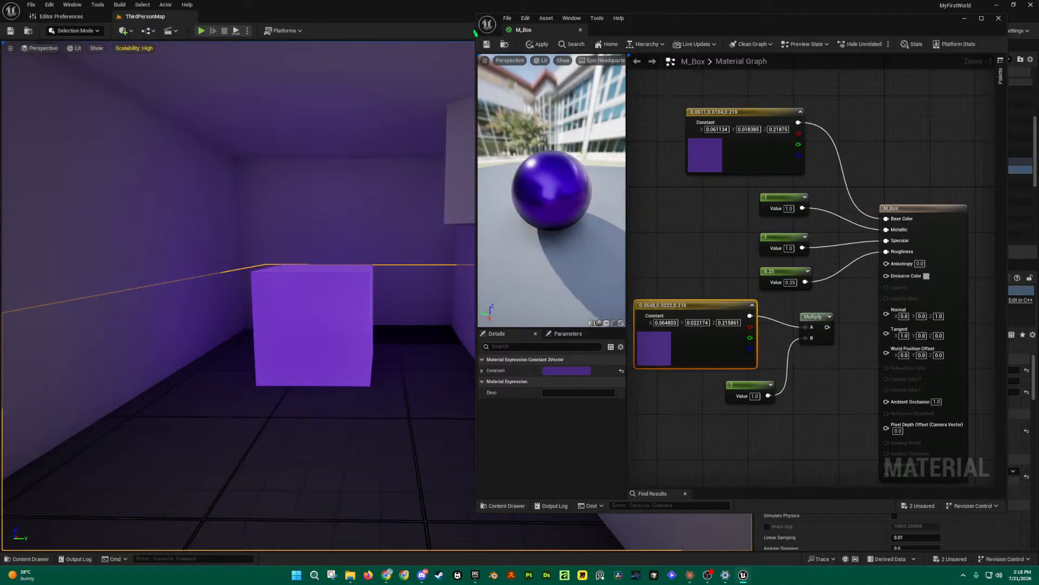
{"action": "left_click", "coordinate": [486, 44]}
{"action": "left_click_drag", "start_coordinate": [524, 30], "coordinate": [257, 17]}
{"action": "right_click_drag", "start_coordinate": [627, 159], "coordinate": [745, 149]}
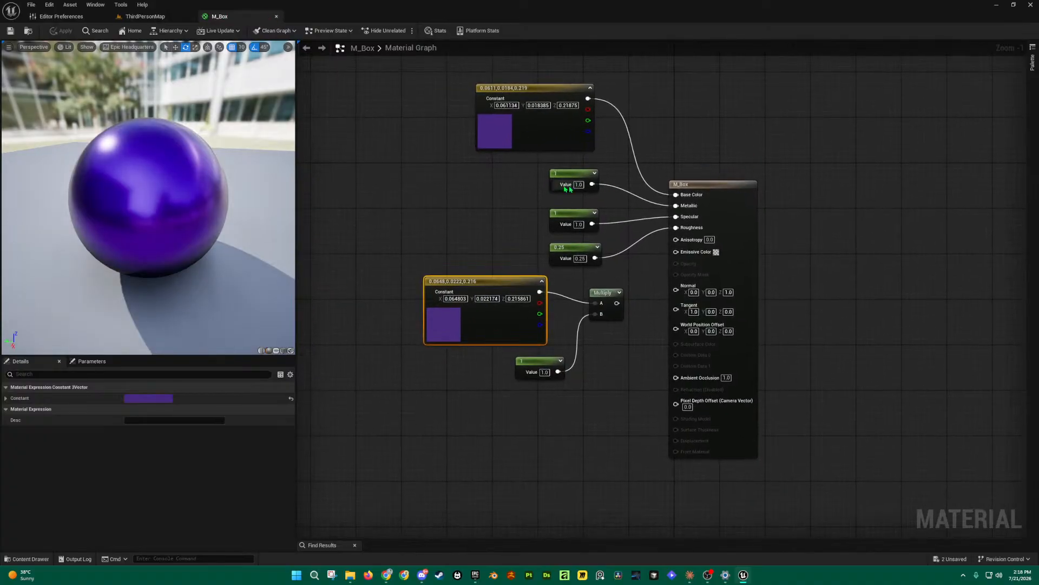
Step: Try Metallic 0 and Specular 0 to see the sphere turn matte purple
{"action": "left_click", "coordinate": [578, 185]}
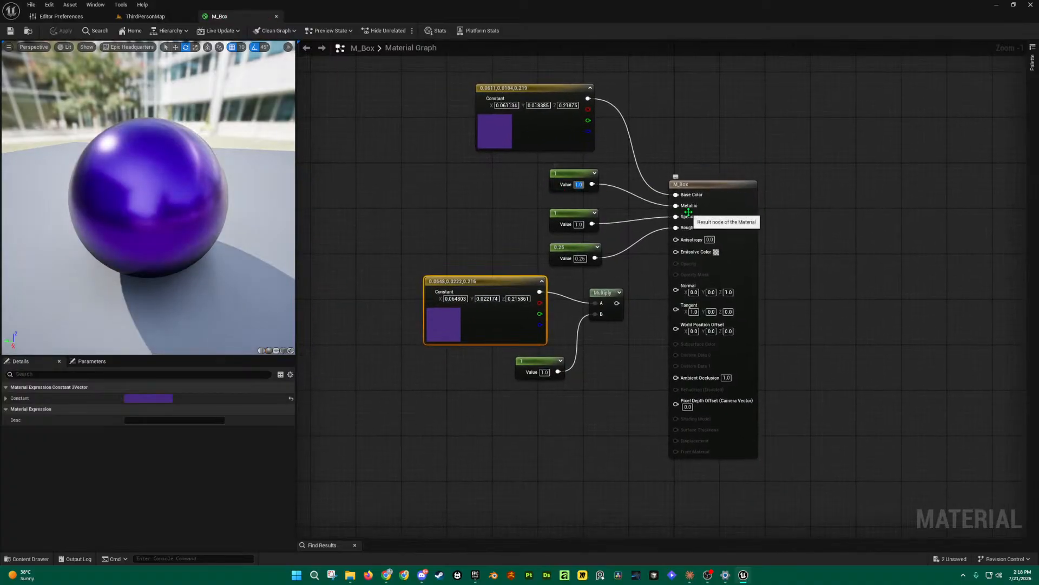
{"action": "type", "text": "0"}
{"action": "key", "text": "Return"}
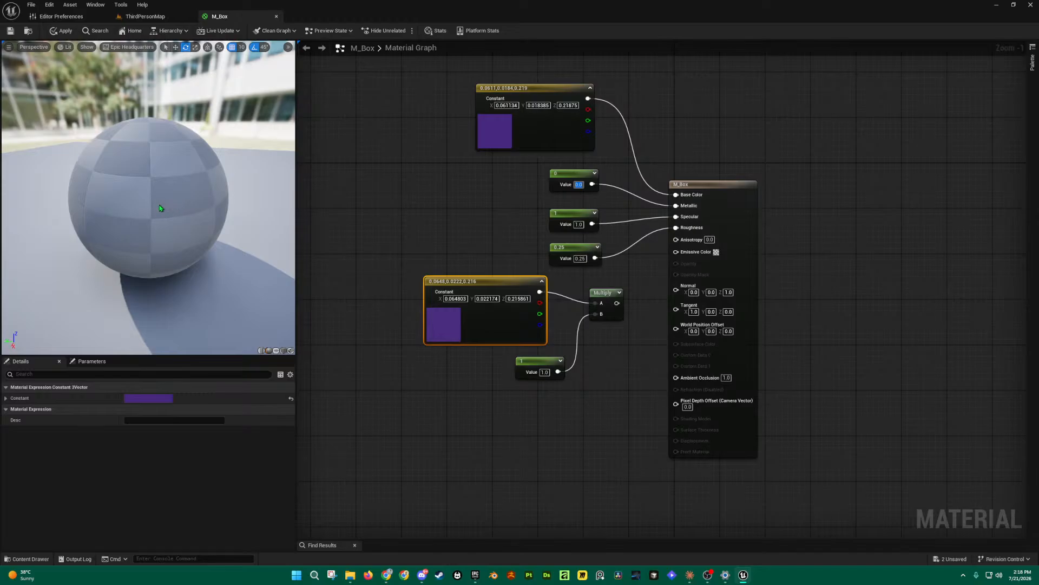
{"action": "left_click_drag", "start_coordinate": [145, 209], "coordinate": [144, 209]}
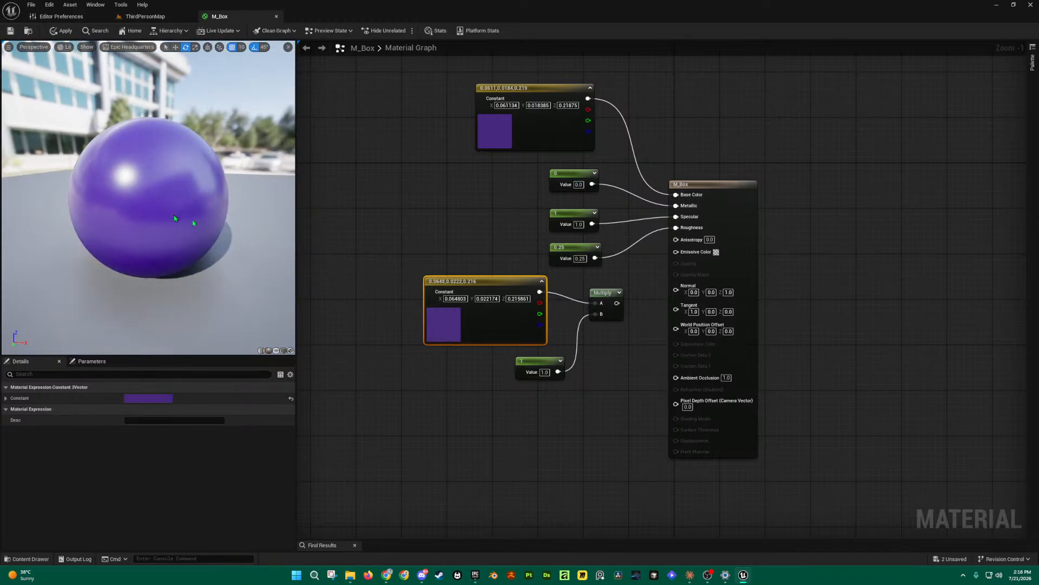
{"action": "left_click", "coordinate": [579, 224]}
{"action": "type", "text": "0"}
{"action": "key", "text": "Return"}
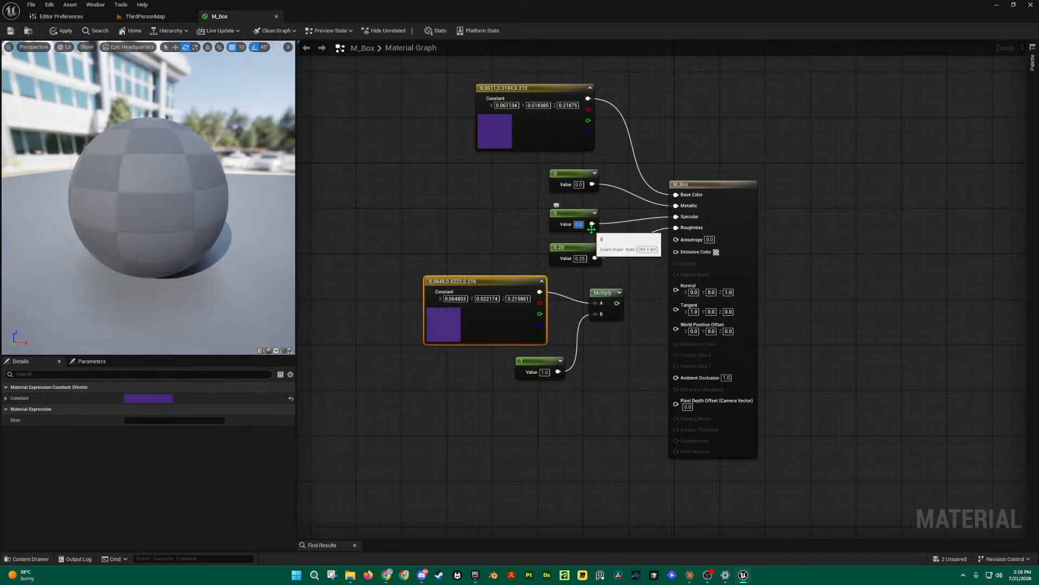
{"action": "left_click", "coordinate": [592, 233]}
{"action": "left_click_drag", "start_coordinate": [149, 209], "coordinate": [59, 200]}
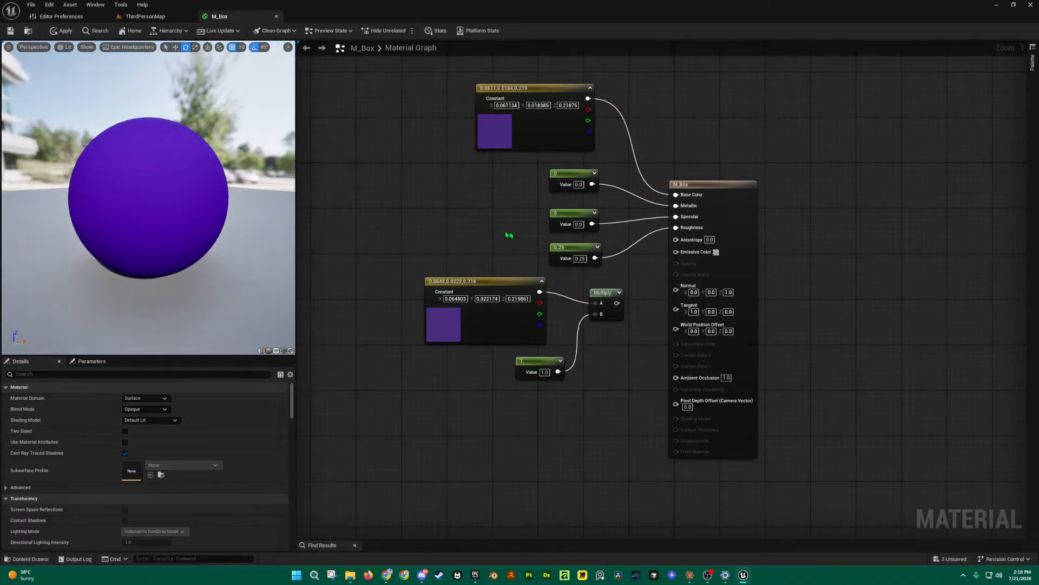
Step: Test Roughness 0 with Specular 1, then return Specular to 0
{"action": "left_click", "coordinate": [583, 262]}
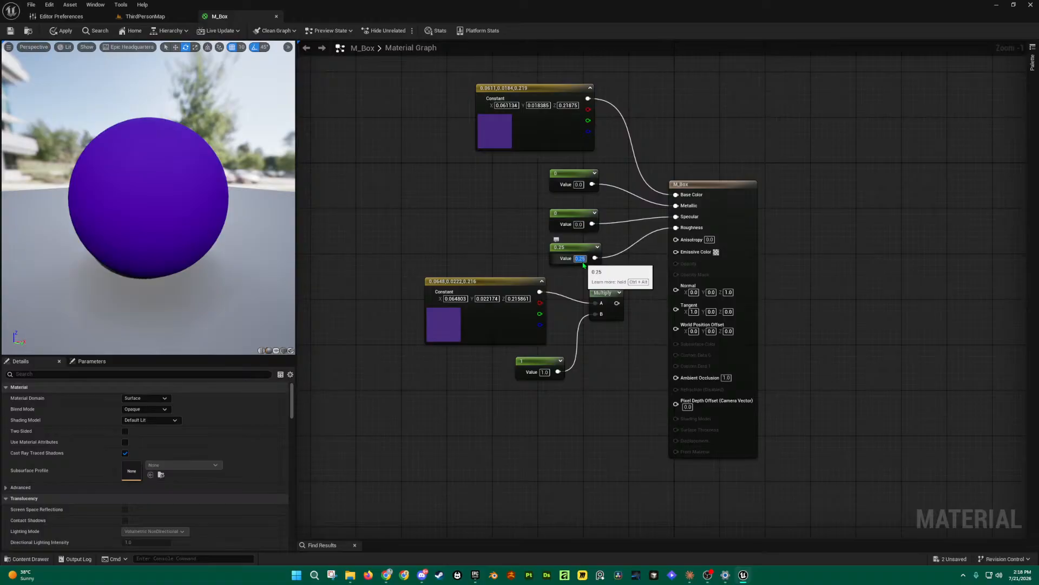
{"action": "type", "text": "0"}
{"action": "key", "text": "Return"}
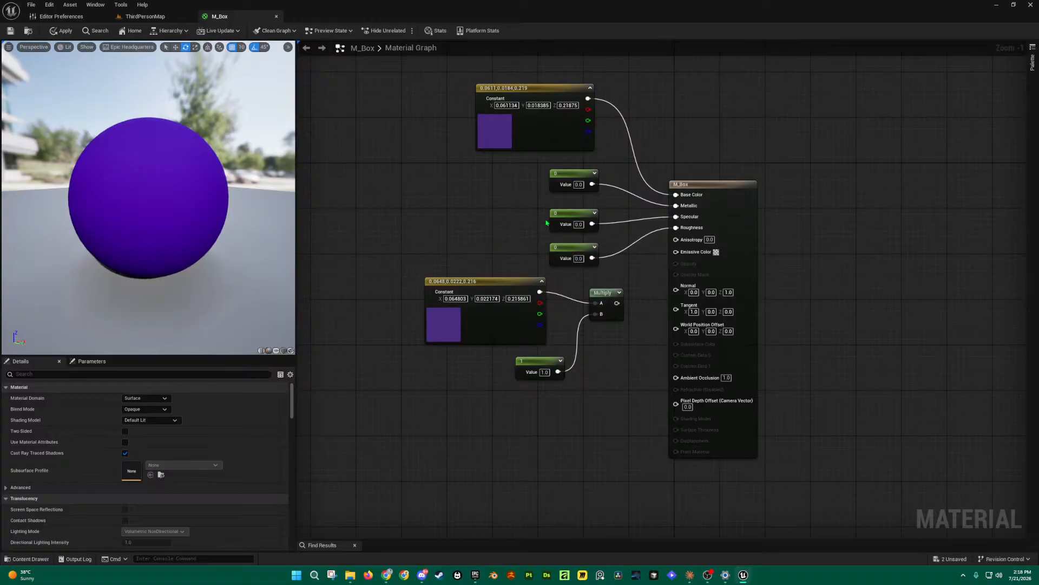
{"action": "left_click", "coordinate": [581, 225]}
{"action": "type", "text": "1"}
{"action": "key", "text": "Return"}
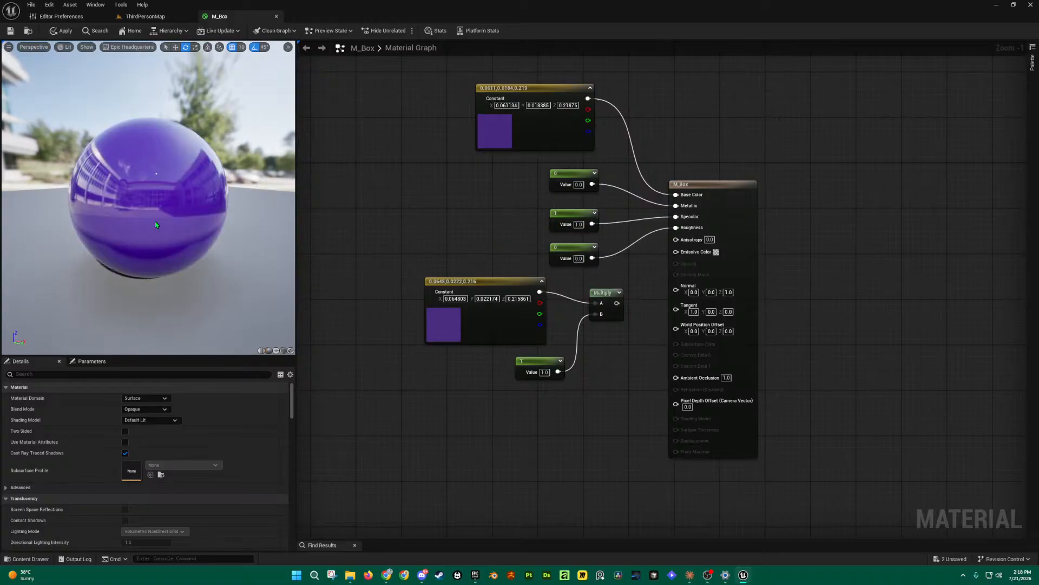
{"action": "left_click_drag", "start_coordinate": [183, 223], "coordinate": [136, 222]}
{"action": "left_click_drag", "start_coordinate": [184, 168], "coordinate": [192, 134]}
{"action": "left_click", "coordinate": [579, 224]}
{"action": "type", "text": "0"}
{"action": "key", "text": "Return"}
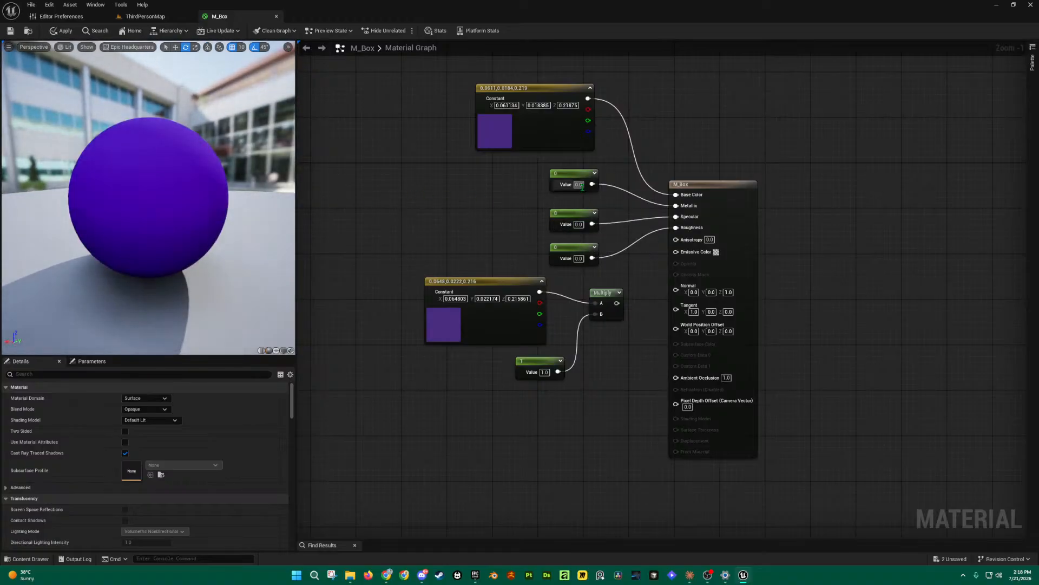
Step: Set Metallic to 1.0 and try Roughness at 1.0
{"action": "left_click", "coordinate": [578, 185]}
{"action": "type", "text": "0.01"}
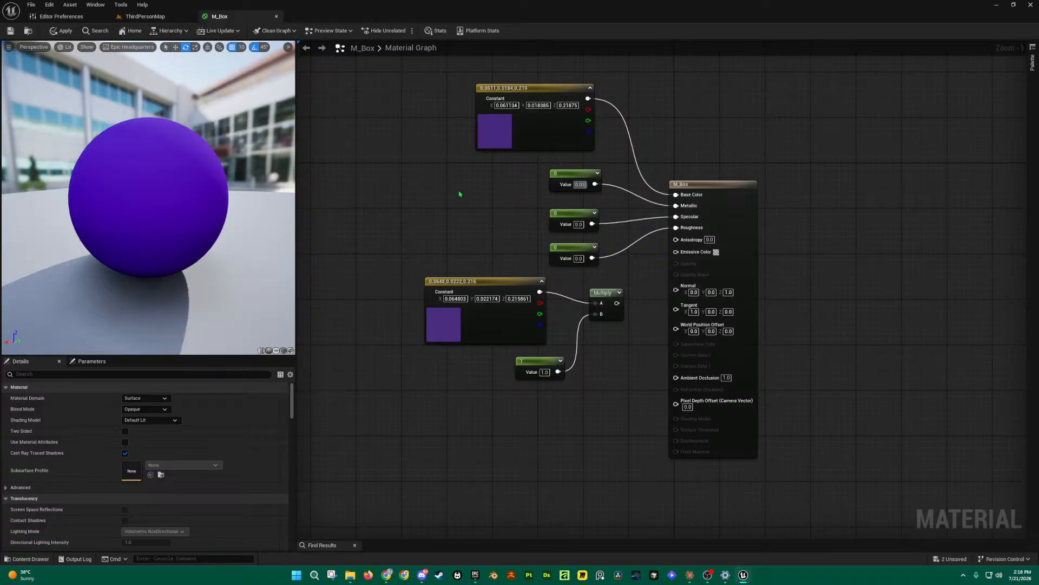
{"action": "key", "text": "BackSpace"}
{"action": "key", "text": "BackSpace"}
{"action": "key", "text": "BackSpace"}
{"action": "key", "text": "BackSpace"}
{"action": "key", "text": "Return"}
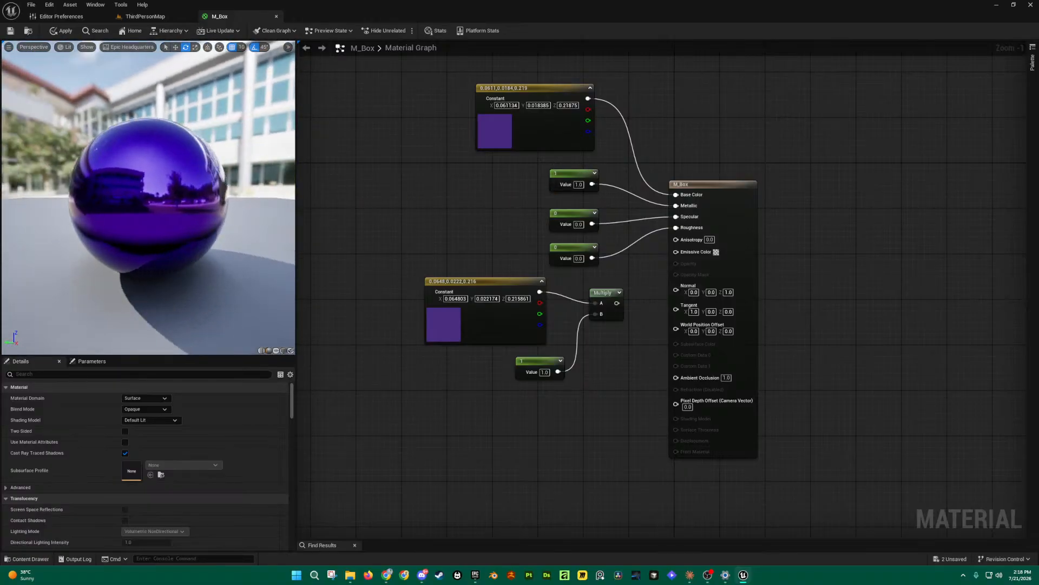
{"action": "left_click", "coordinate": [578, 259]}
{"action": "type", "text": "1"}
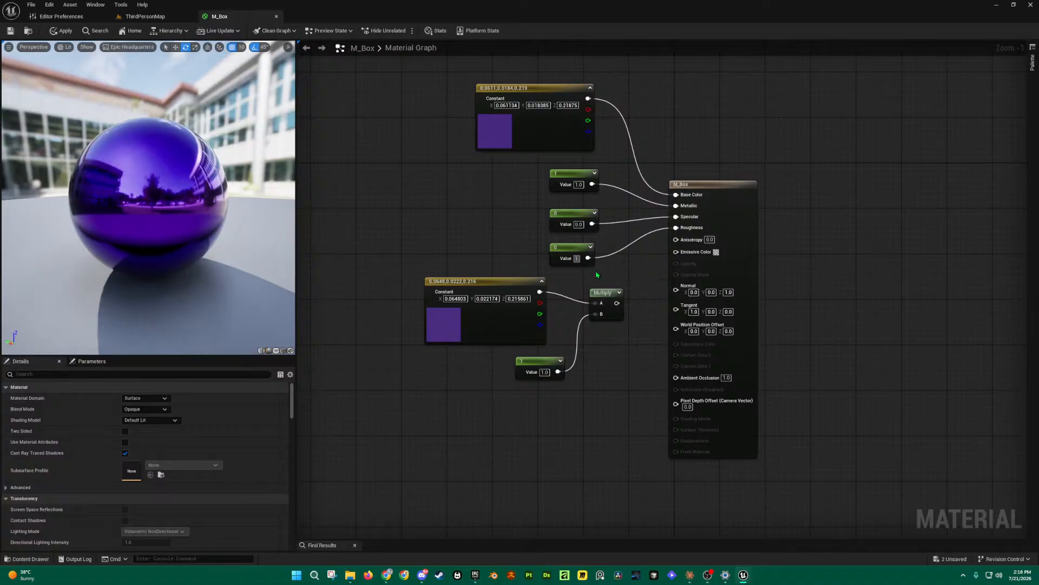
{"action": "key", "text": "Return"}
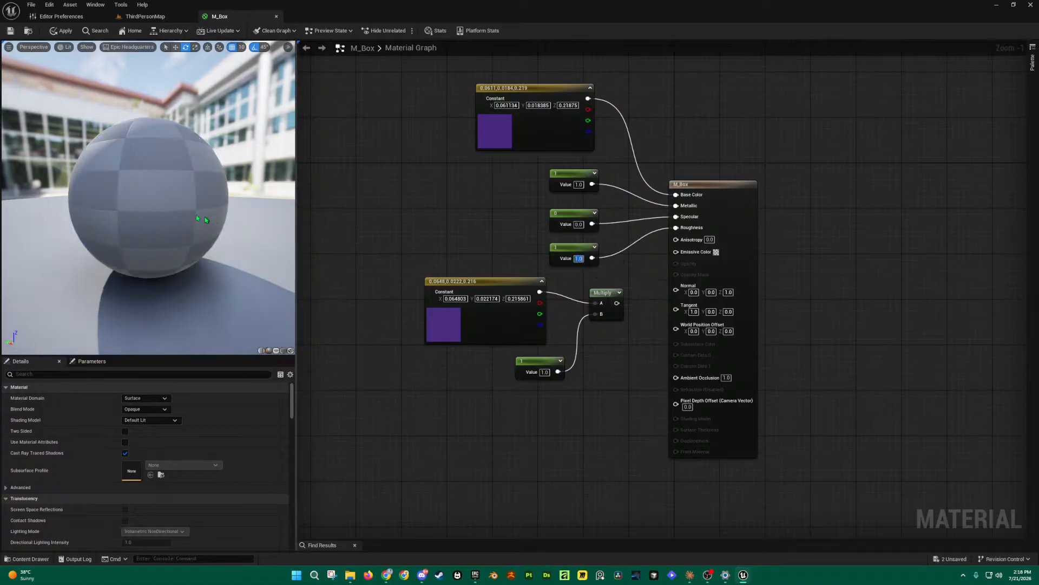
{"action": "left_click_drag", "start_coordinate": [127, 176], "coordinate": [265, 164]}
Step: Lower Roughness to 0.5, then settle on 0.25 for a glossy finish
{"action": "left_click", "coordinate": [578, 258]}
{"action": "type", "text": "0.5"}
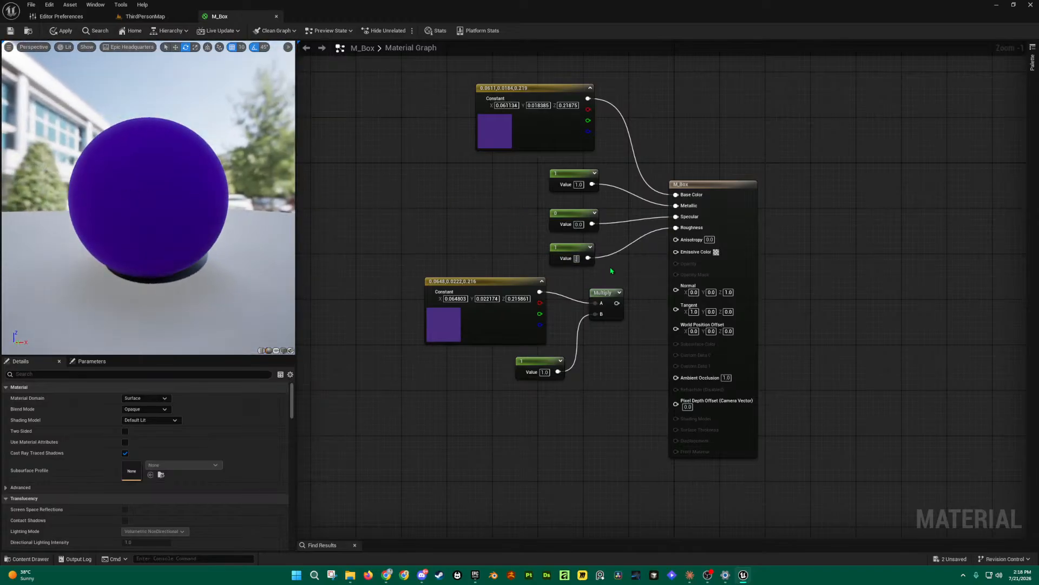
{"action": "key", "text": "Return"}
{"action": "left_click_drag", "start_coordinate": [149, 183], "coordinate": [49, 181]}
{"action": "left_click", "coordinate": [578, 258]}
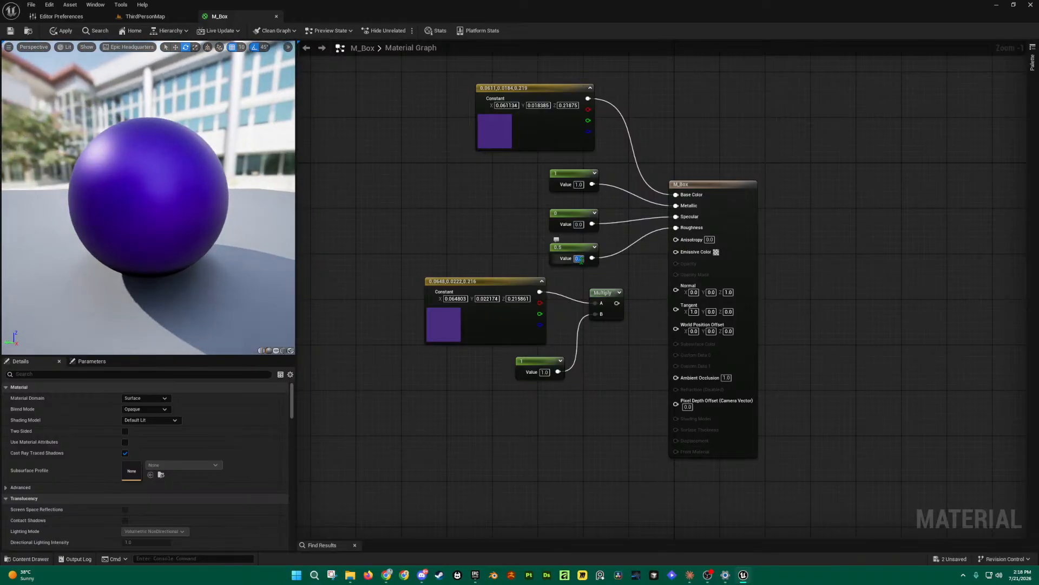
{"action": "type", "text": "0.25"}
{"action": "key", "text": "Return"}
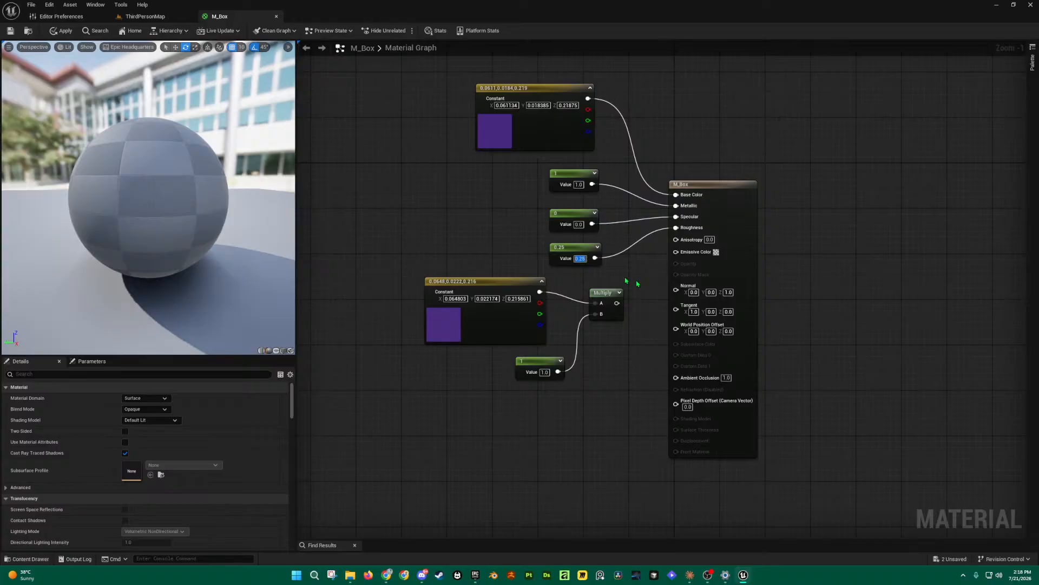
{"action": "left_click_drag", "start_coordinate": [132, 225], "coordinate": [206, 204]}
Step: Raise Specular to 1.0 and check the glossy metallic purple sphere
{"action": "left_click_drag", "start_coordinate": [583, 226], "coordinate": [554, 203]}
{"action": "type", "text": "1"}
{"action": "left_click", "coordinate": [456, 203]}
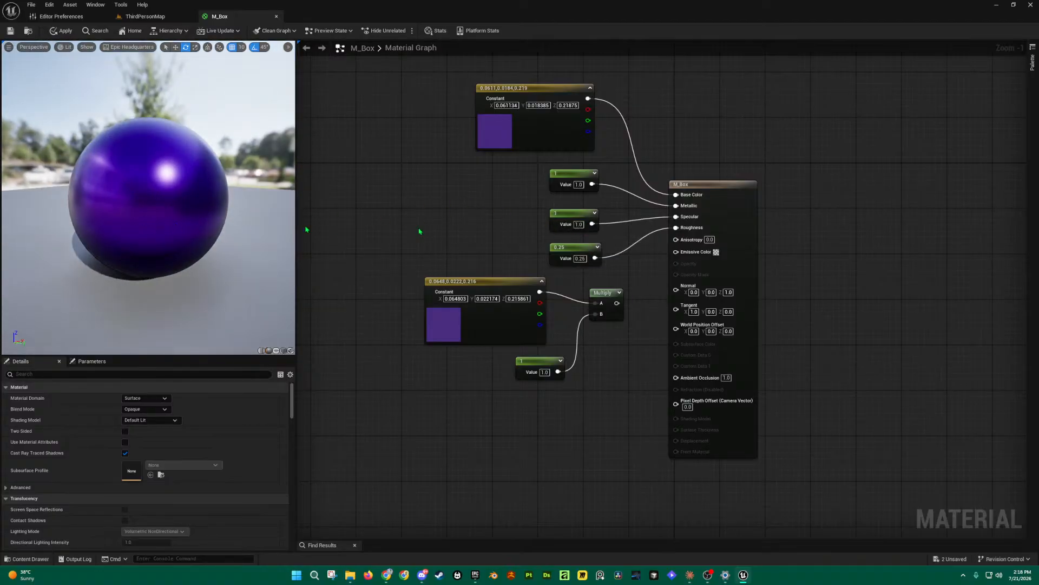
{"action": "left_click_drag", "start_coordinate": [115, 188], "coordinate": [179, 191]}
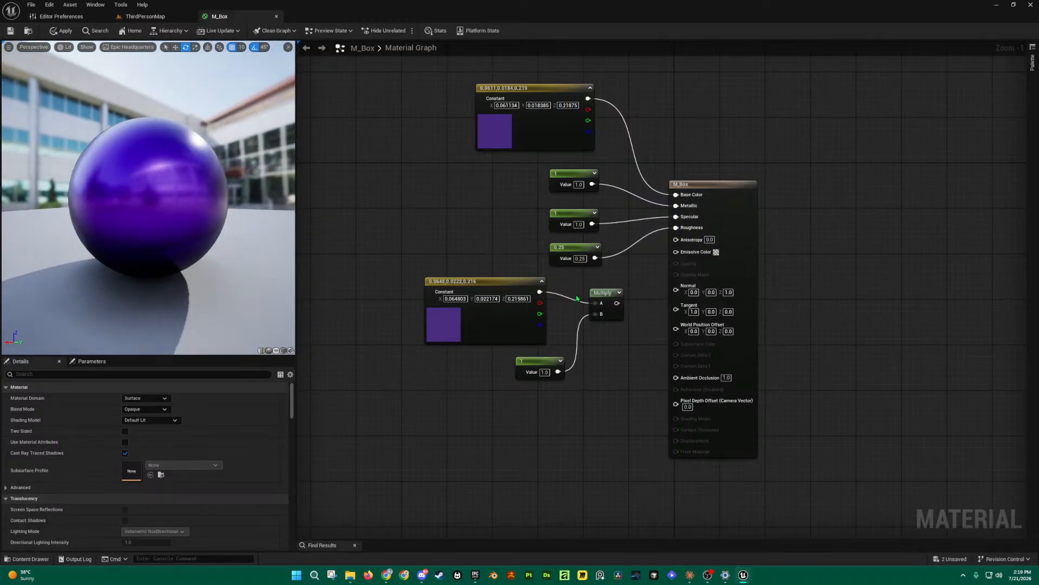
Step: Wire the ×1.0 Multiply output into Emissive Color and apply M_Box
{"action": "left_click_drag", "start_coordinate": [617, 302], "coordinate": [676, 251]}
{"action": "left_click", "coordinate": [10, 31]}
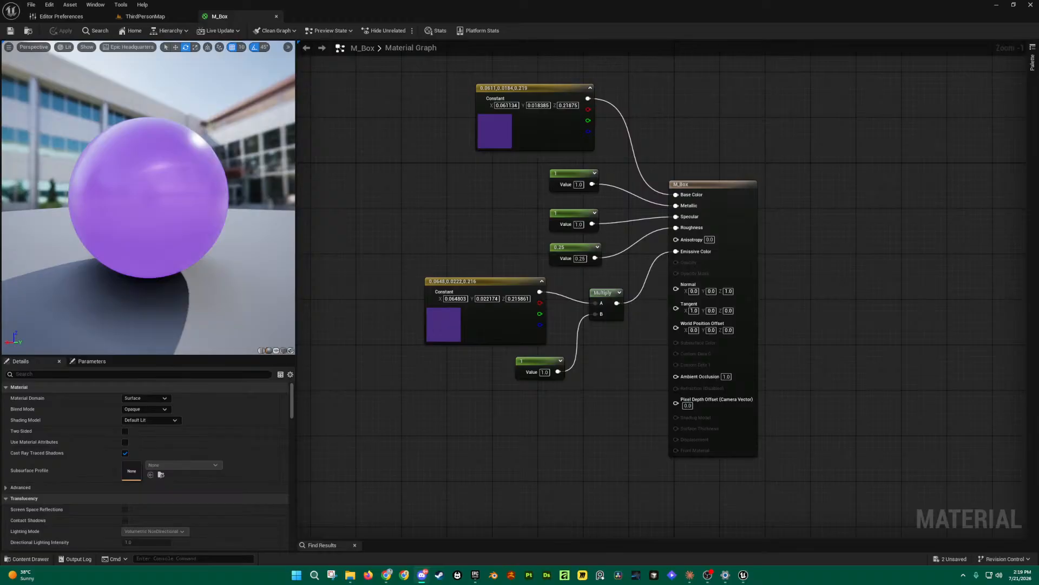
Step: Float the M_Box editor over the level, enlarge it, and nudge the colour constant node
{"action": "left_click_drag", "start_coordinate": [233, 17], "coordinate": [463, 123]}
{"action": "key", "text": "s"}
{"action": "right_click_drag", "start_coordinate": [357, 336], "coordinate": [433, 352]}
{"action": "left_click_drag", "start_coordinate": [641, 121], "coordinate": [633, 73]}
{"action": "left_click_drag", "start_coordinate": [742, 249], "coordinate": [991, 506]}
{"action": "scroll", "coordinate": [887, 433], "scroll_direction": "down", "scroll_amount": 3}
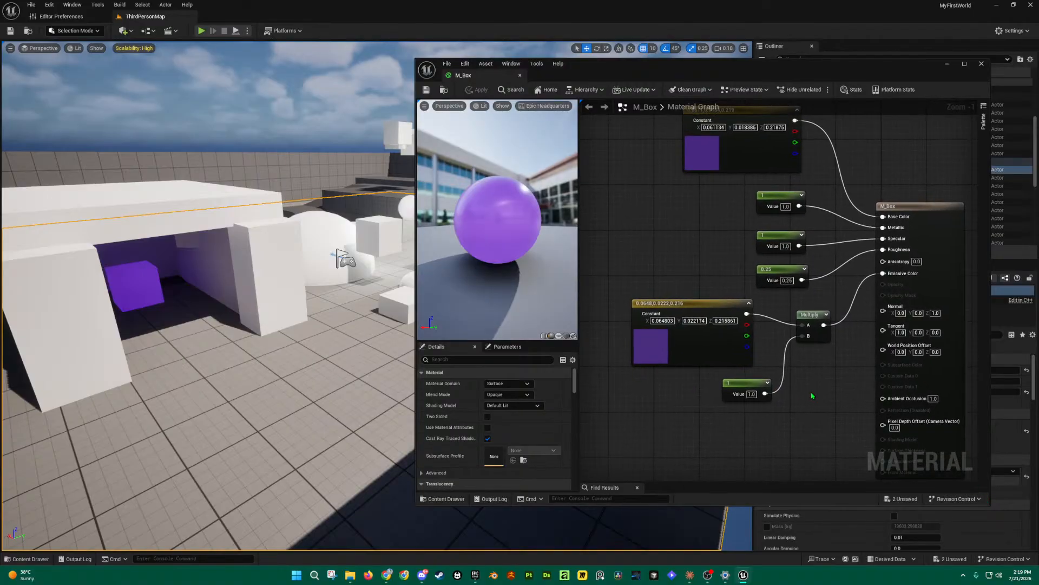
{"action": "scroll", "coordinate": [848, 290], "scroll_direction": "up", "scroll_amount": 1}
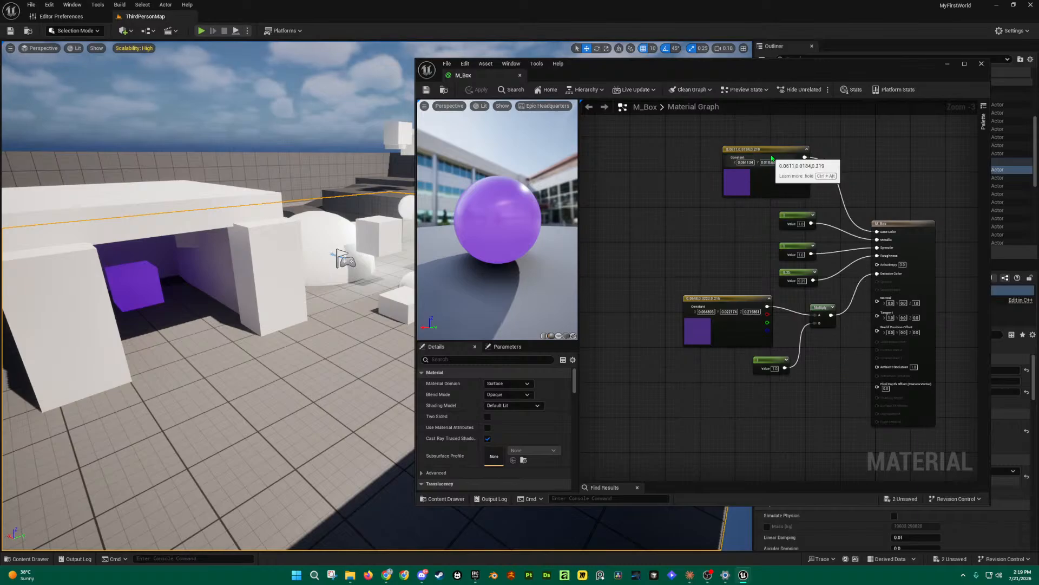
{"action": "mouse_move", "coordinate": [770, 152]}
{"action": "left_mouse_down"}
{"action": "mouse_move", "coordinate": [788, 154]}
{"action": "mouse_move", "coordinate": [779, 158]}
{"action": "left_mouse_up"}
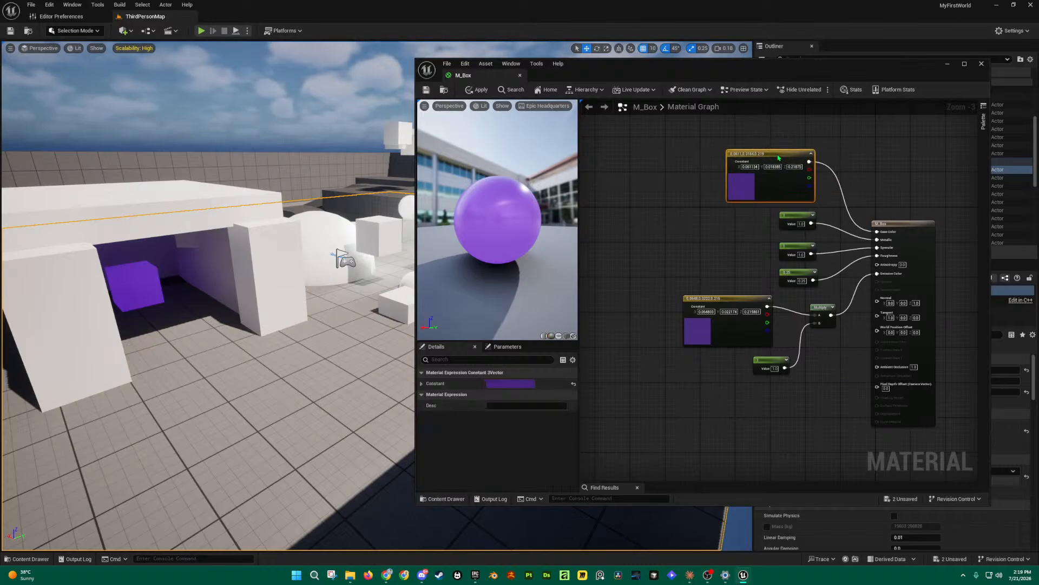
{"action": "left_click", "coordinate": [698, 239]}
Step: Move the small white box forward into the level's foreground
{"action": "mouse_move", "coordinate": [260, 331]}
{"action": "right_mouse_down"}
{"action": "mouse_move", "coordinate": [347, 331]}
{"action": "mouse_move", "coordinate": [271, 331]}
{"action": "mouse_move", "coordinate": [280, 334]}
{"action": "right_mouse_up"}
{"action": "left_click", "coordinate": [203, 285]}
{"action": "right_click_drag", "start_coordinate": [295, 295], "coordinate": [351, 295]}
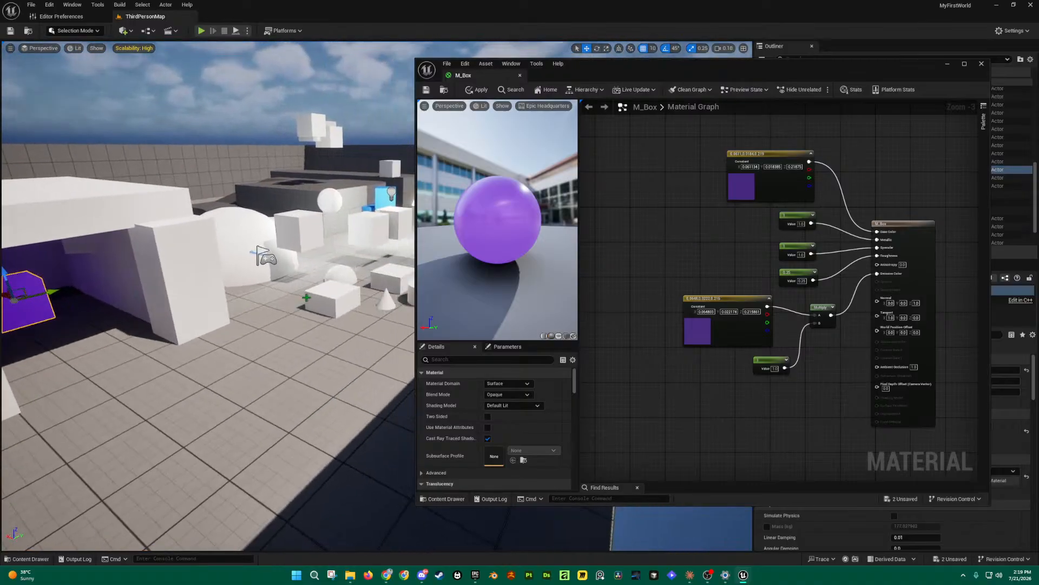
{"action": "left_click", "coordinate": [327, 293]}
{"action": "left_click_drag", "start_coordinate": [332, 301], "coordinate": [223, 315]}
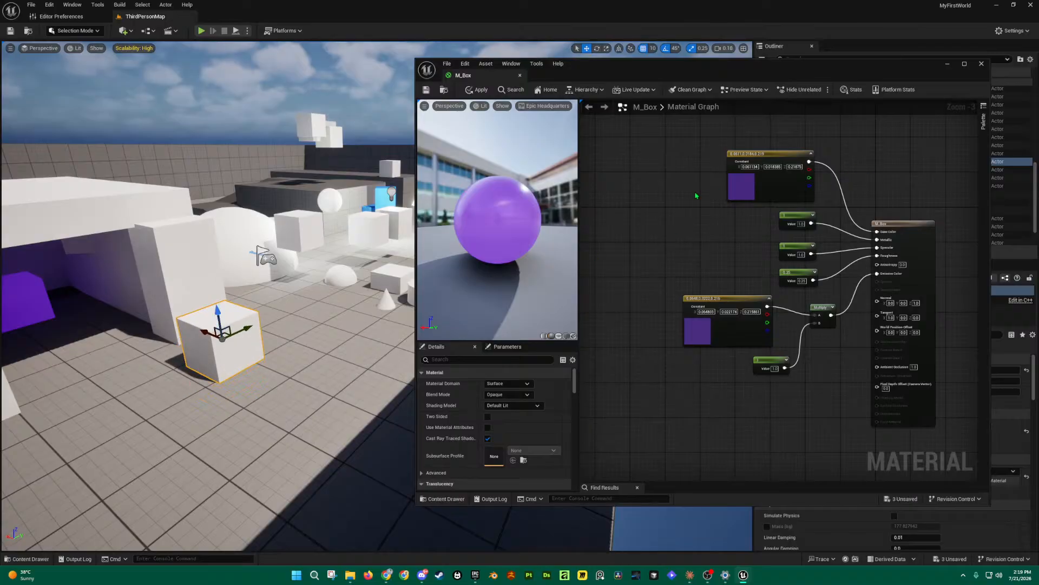
Step: Save the M_Box material and close its editor
{"action": "left_click", "coordinate": [427, 89]}
{"action": "left_click", "coordinate": [981, 64]}
{"action": "right_click_drag", "start_coordinate": [465, 228], "coordinate": [364, 254]}
Step: Duplicate M_Box in the Materials folder, keeping the default name M_Box1
{"action": "key", "text": "w"}
{"action": "key", "text": "ctrl+space"}
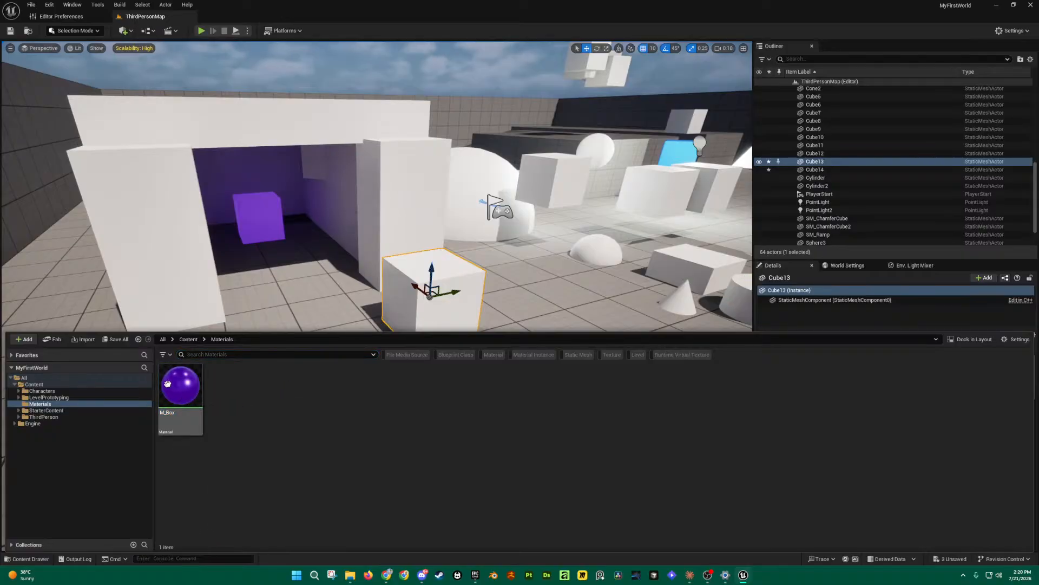
{"action": "right_click", "coordinate": [182, 399]}
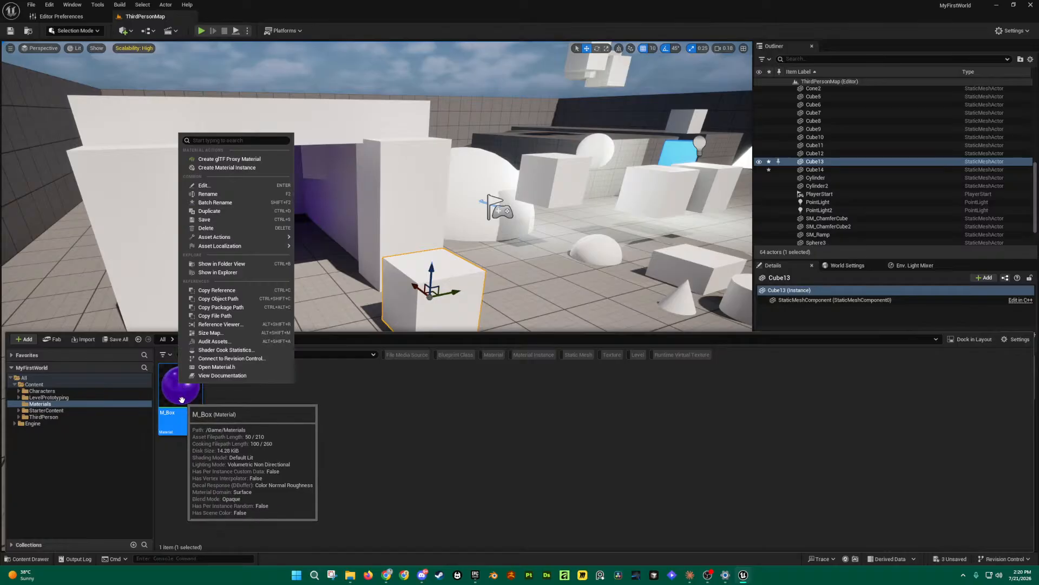
{"action": "left_click", "coordinate": [209, 211]}
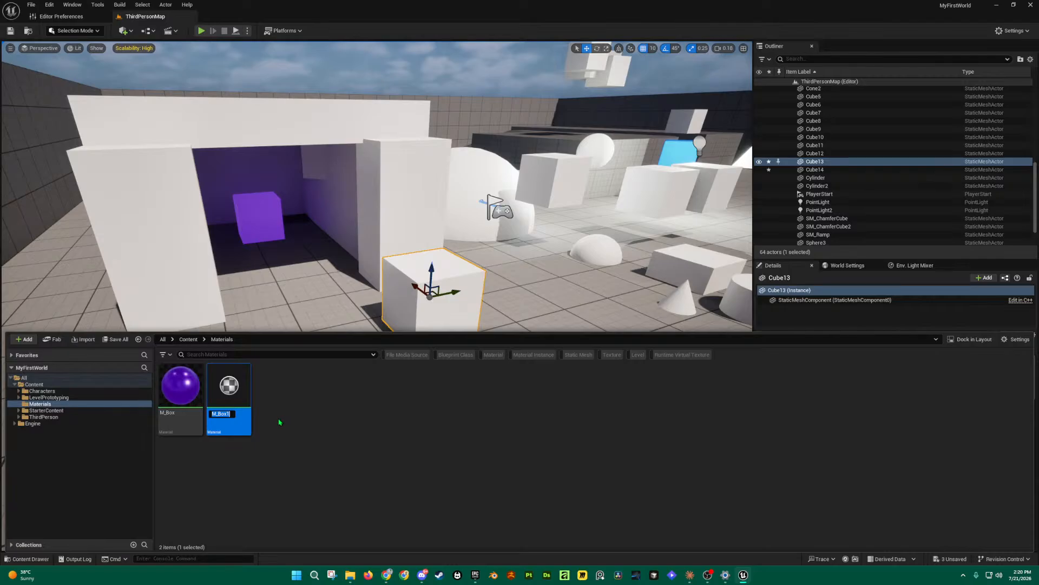
{"action": "key", "text": "Return"}
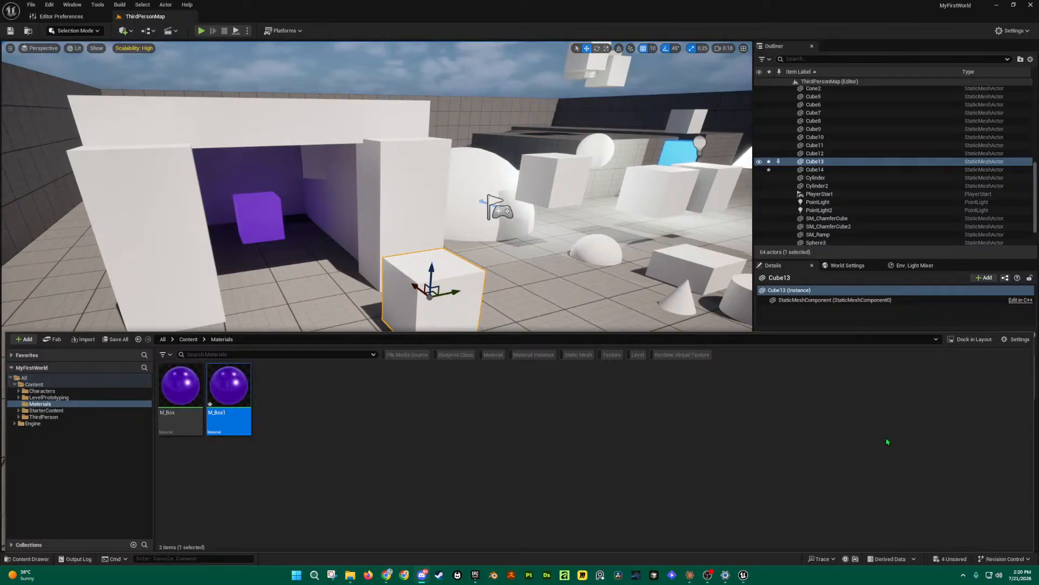
{"action": "key", "text": "s"}
{"action": "mouse_move", "coordinate": [450, 271]}
{"action": "right_mouse_down"}
{"action": "mouse_move", "coordinate": [520, 304]}
{"action": "mouse_move", "coordinate": [458, 284]}
{"action": "right_mouse_up"}
Step: Bring up the Content Drawer (Ctrl+Space) showing M_Box and M_Box1
{"action": "key", "text": "ctrl+space"}
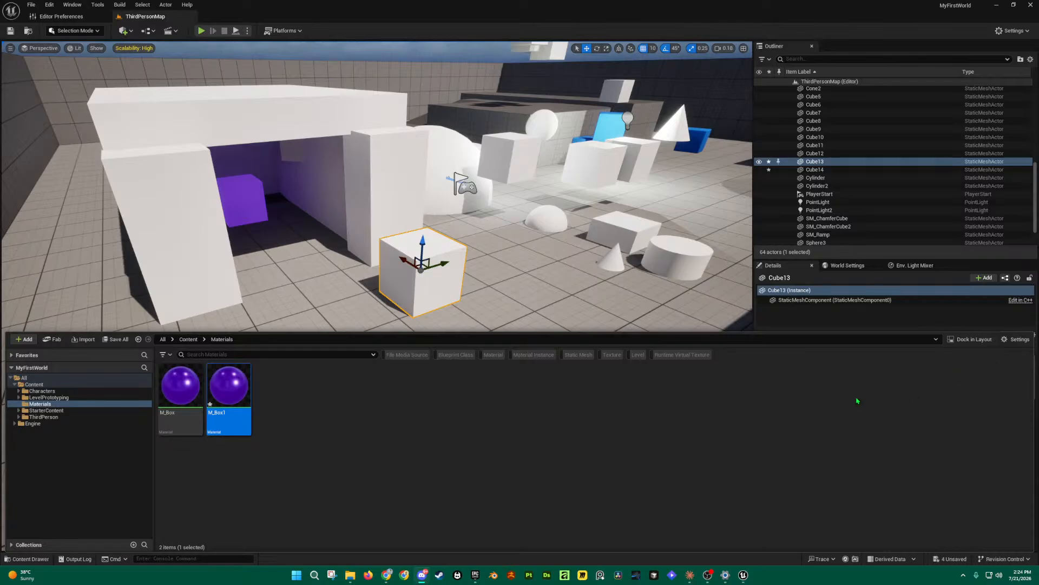
Step: Delete M_Box1, confirm the deletion, and select the remaining M_Box
{"action": "right_click", "coordinate": [235, 392]}
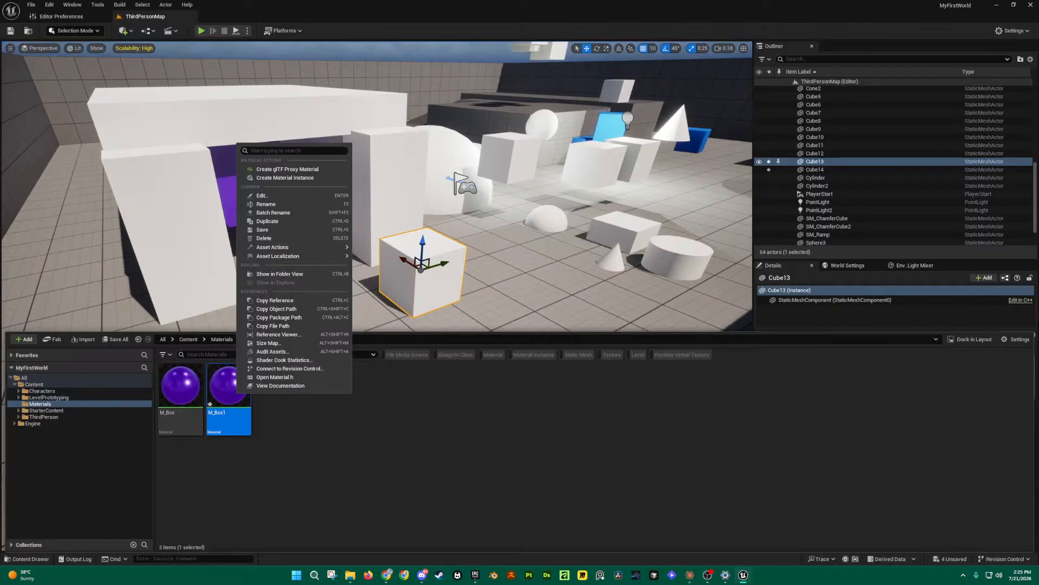
{"action": "left_click", "coordinate": [267, 462]}
{"action": "left_click", "coordinate": [234, 398]}
{"action": "key", "text": "Delete"}
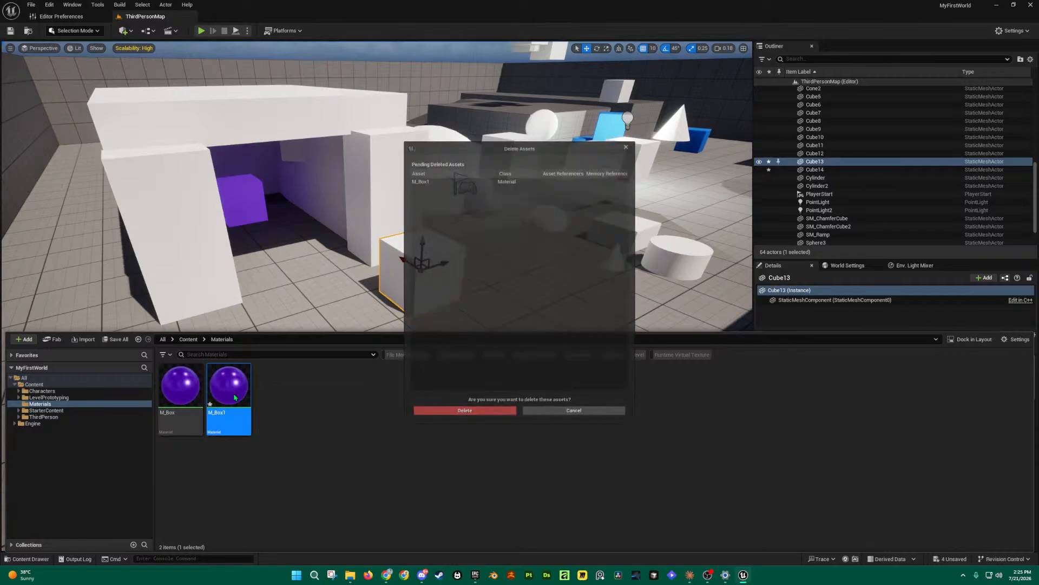
{"action": "left_click", "coordinate": [514, 420]}
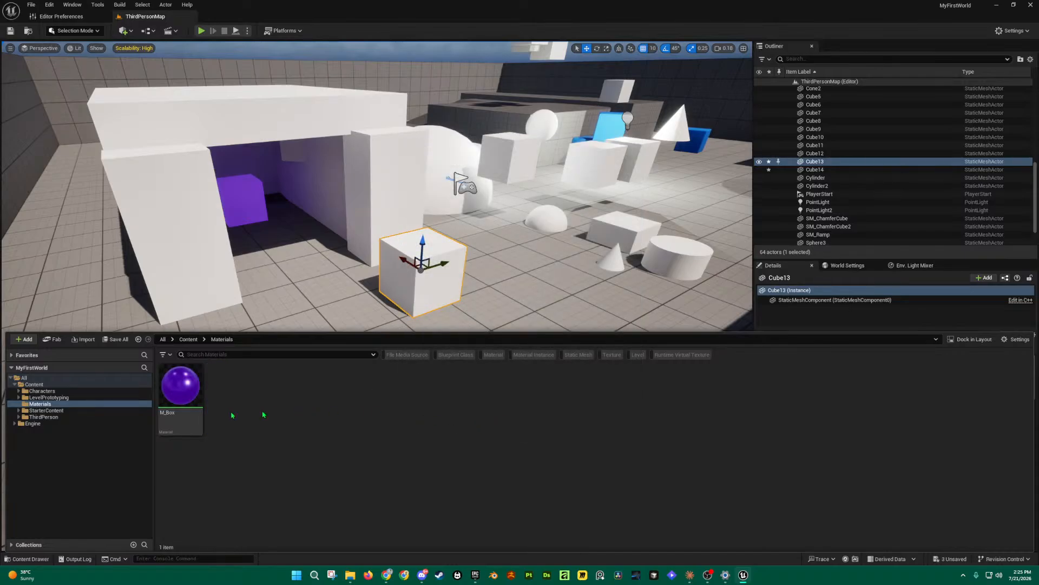
{"action": "left_click", "coordinate": [181, 385]}
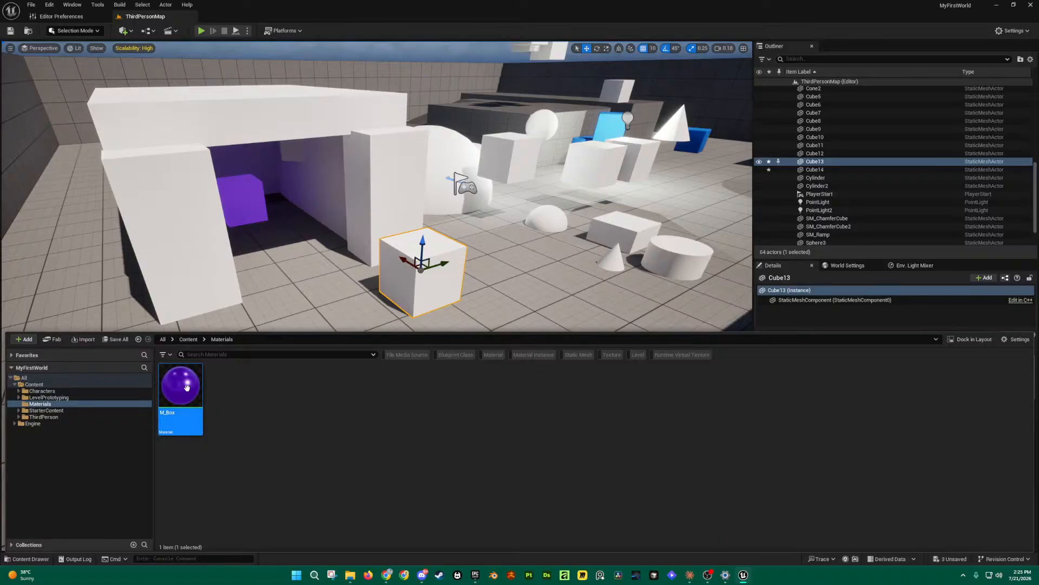
Step: Rename M_Box to MM_Box by adding an M at the front
{"action": "right_click", "coordinate": [197, 396]}
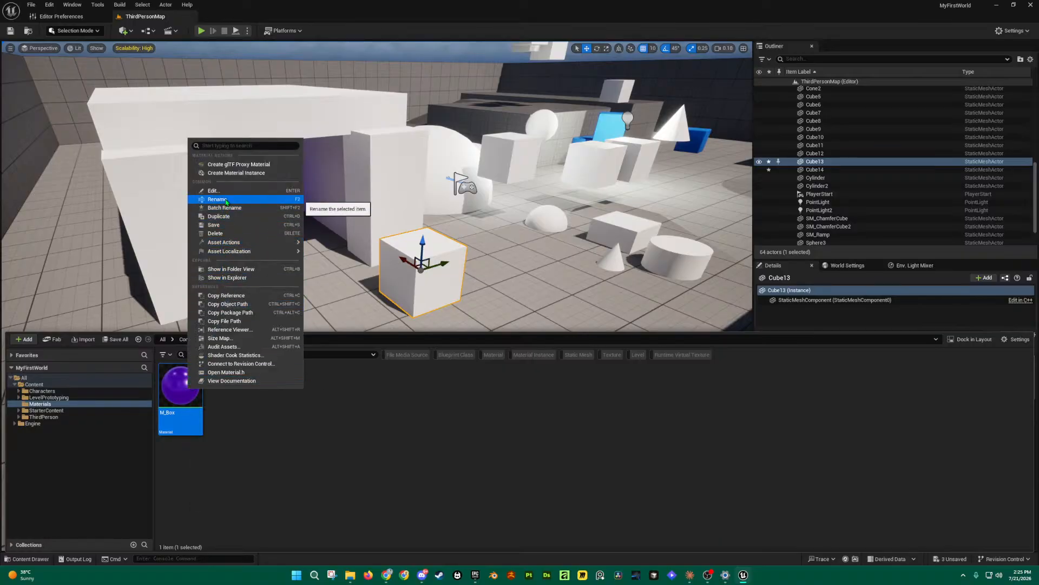
{"action": "left_click", "coordinate": [225, 199]}
{"action": "key", "text": "Home"}
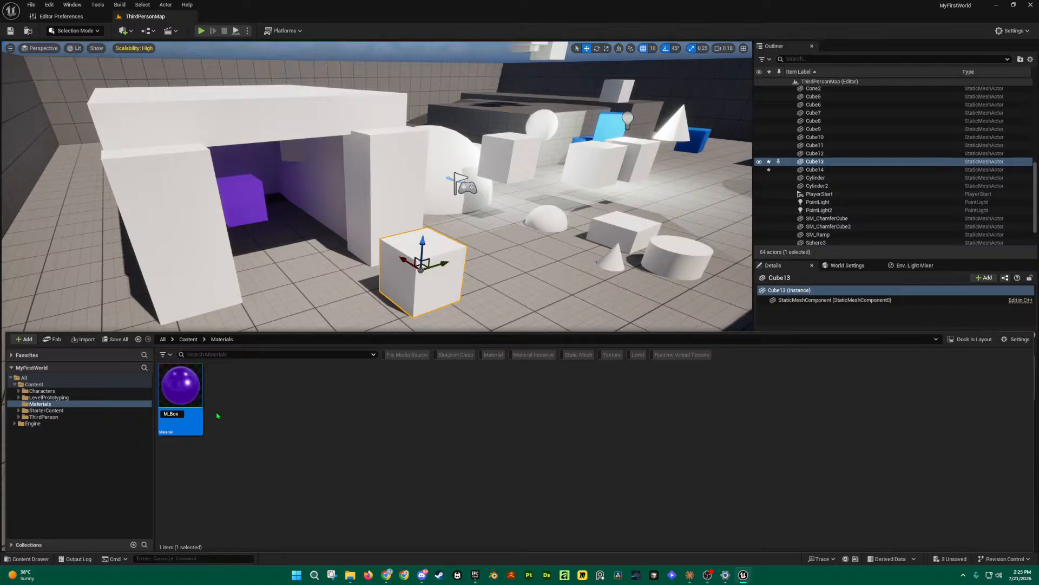
{"action": "type", "text": "M"}
{"action": "key", "text": "Return"}
{"action": "double_click", "coordinate": [180, 387]}
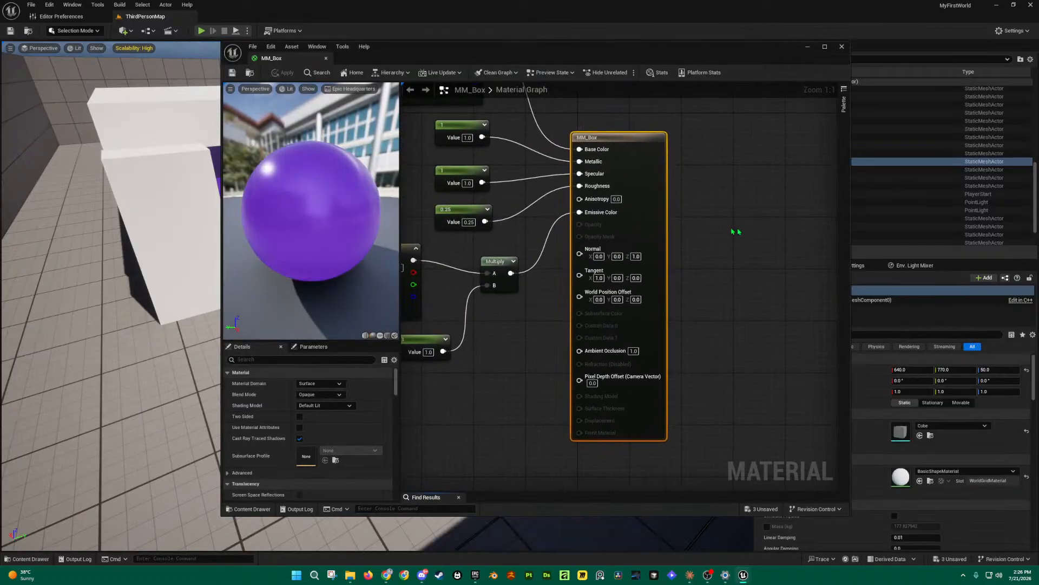
{"action": "scroll", "coordinate": [720, 231], "scroll_direction": "down", "scroll_amount": 4}
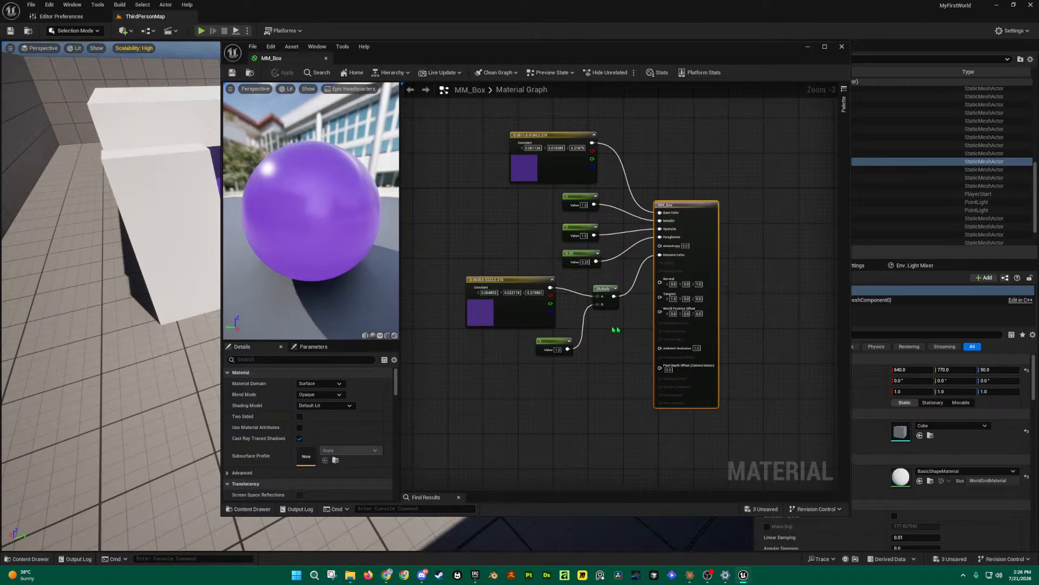
{"action": "left_click", "coordinate": [841, 46]}
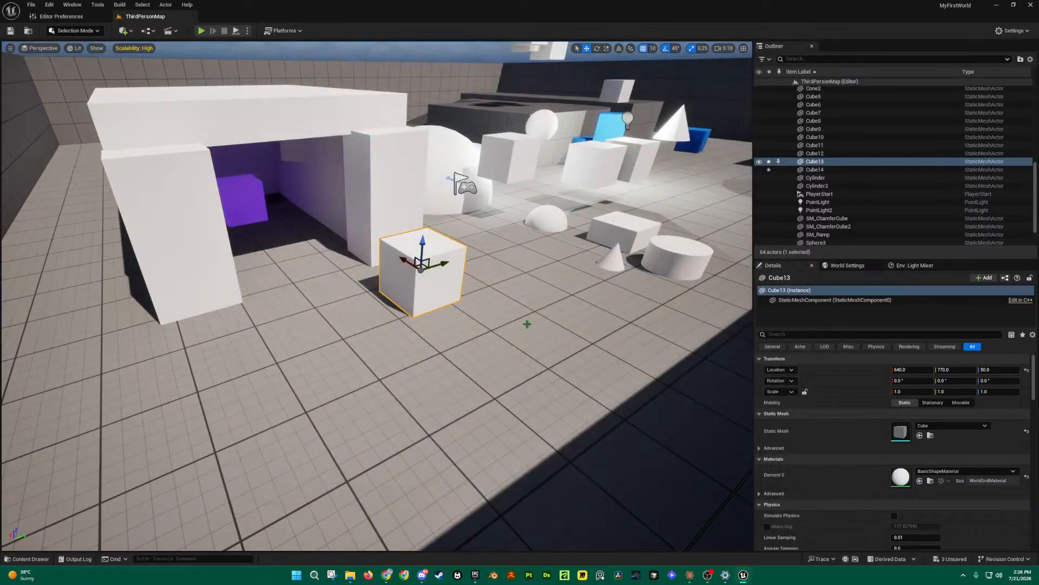
{"action": "key", "text": "ctrl+space"}
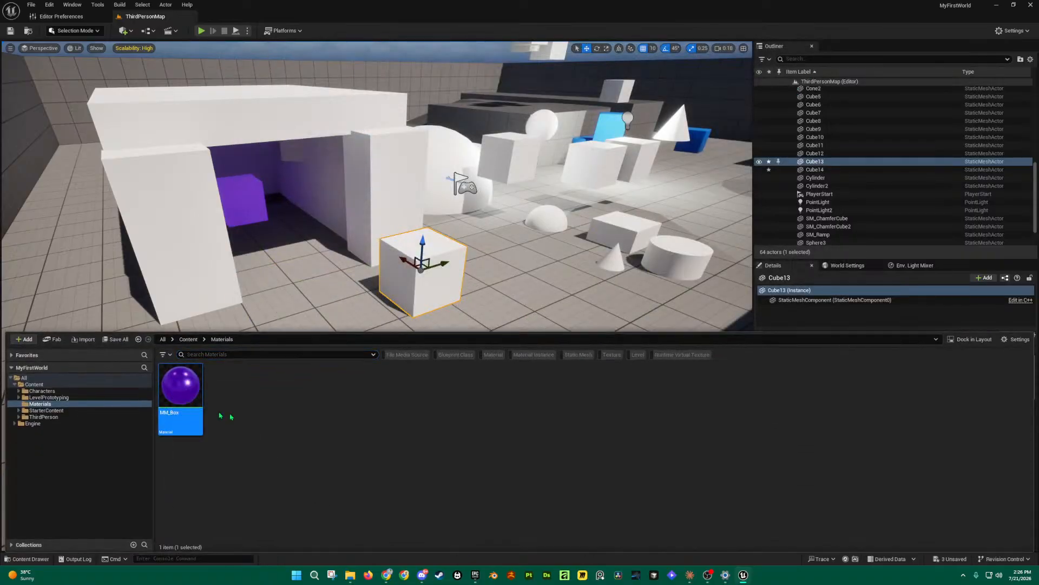
Step: Create a material instance from MM_Box, naming it MI_Box_Inst
{"action": "left_click", "coordinate": [32, 558]}
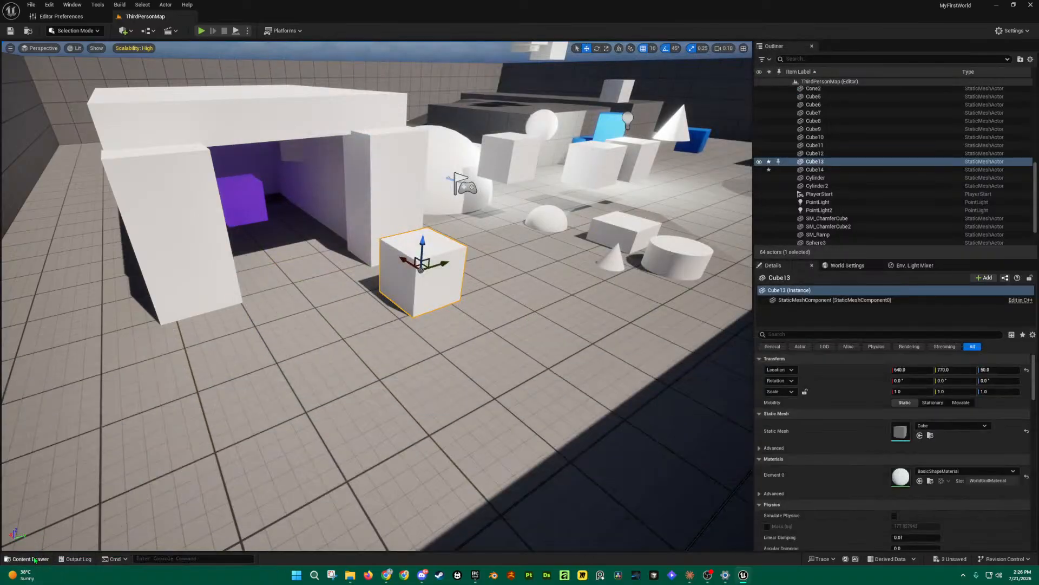
{"action": "left_click", "coordinate": [31, 558]}
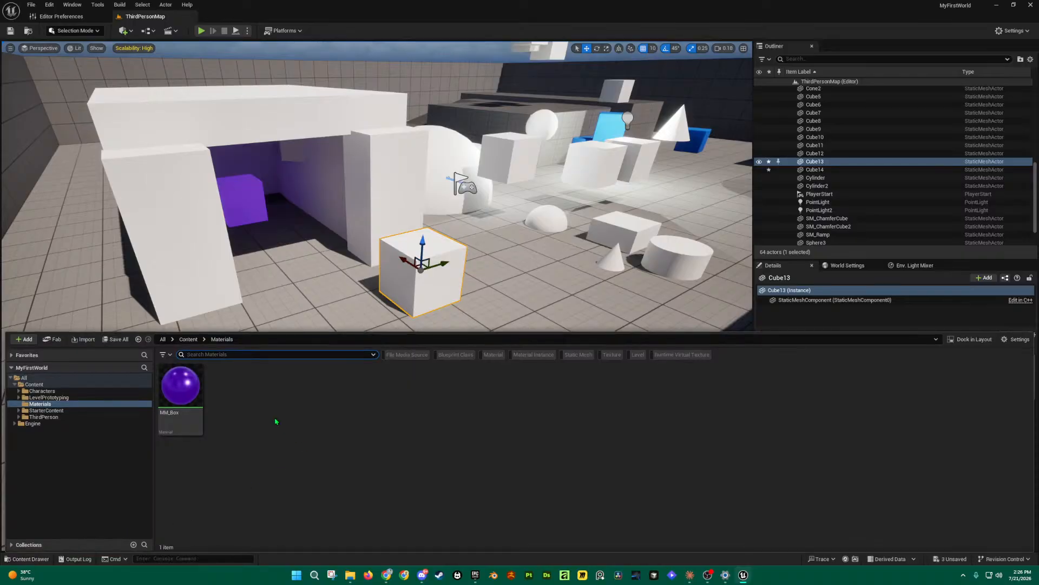
{"action": "right_click", "coordinate": [183, 386]}
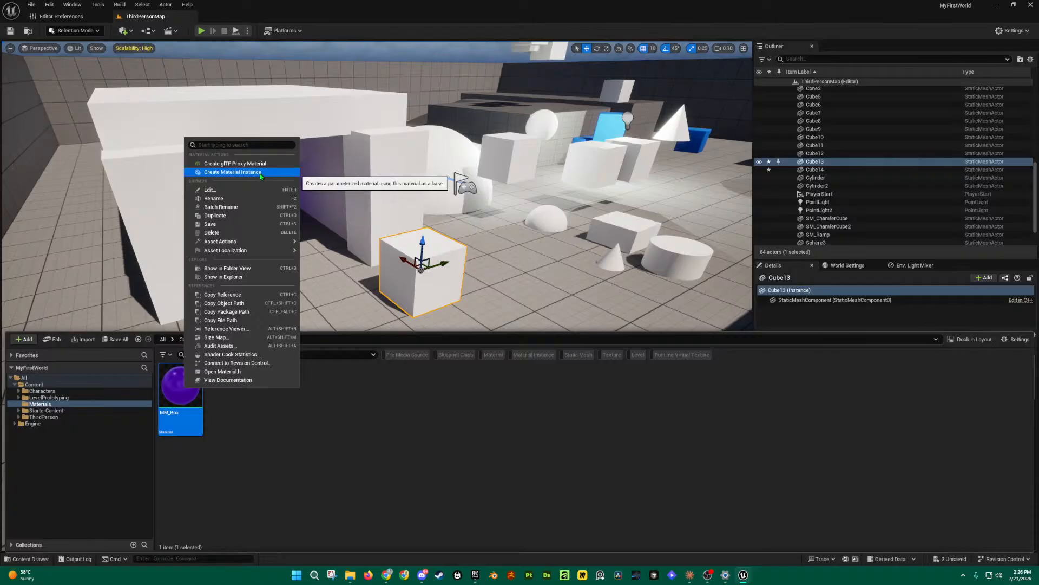
{"action": "left_click", "coordinate": [233, 171]}
{"action": "key", "text": "Left"}
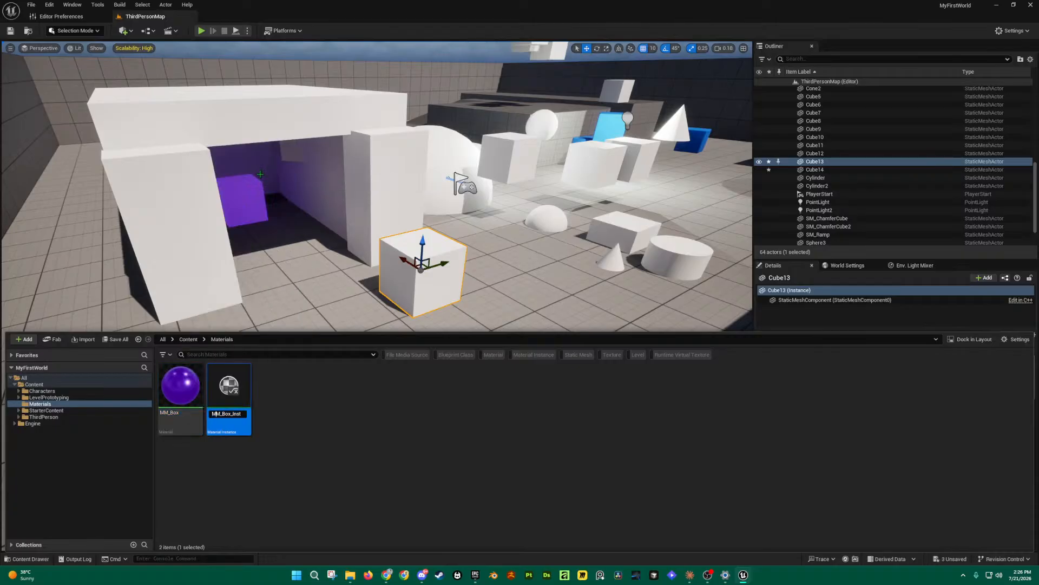
{"action": "key", "text": "BackSpace"}
{"action": "key", "text": "Return"}
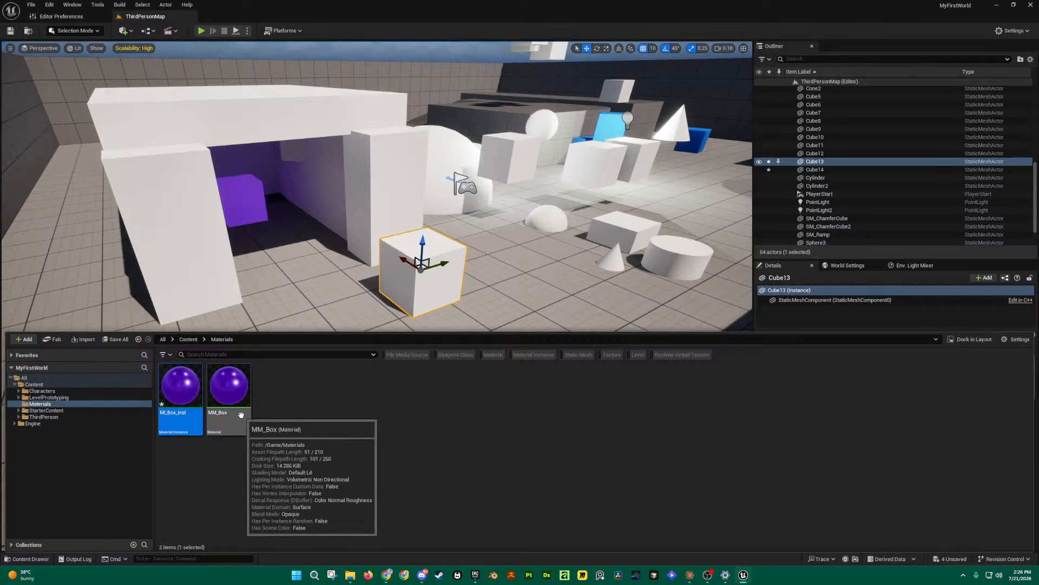
Step: Rename the instance from MI_Box_Inst to MI_Box_01
{"action": "key", "text": "F2"}
{"action": "key", "text": "BackSpace"}
{"action": "key", "text": "BackSpace"}
{"action": "key", "text": "BackSpace"}
{"action": "key", "text": "BackSpace"}
{"action": "type", "text": "01"}
{"action": "key", "text": "Return"}
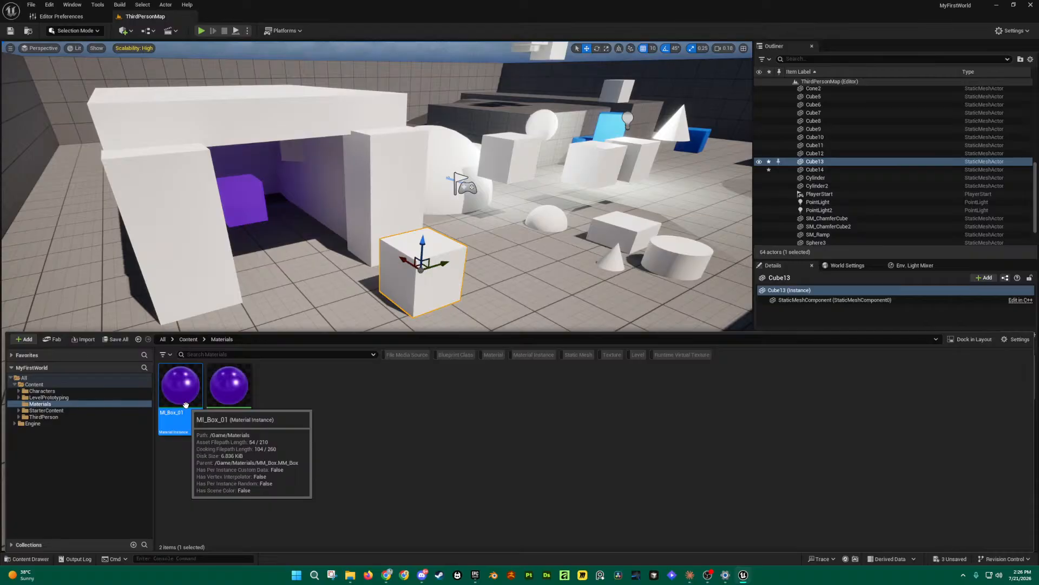
{"action": "double_click", "coordinate": [181, 386]}
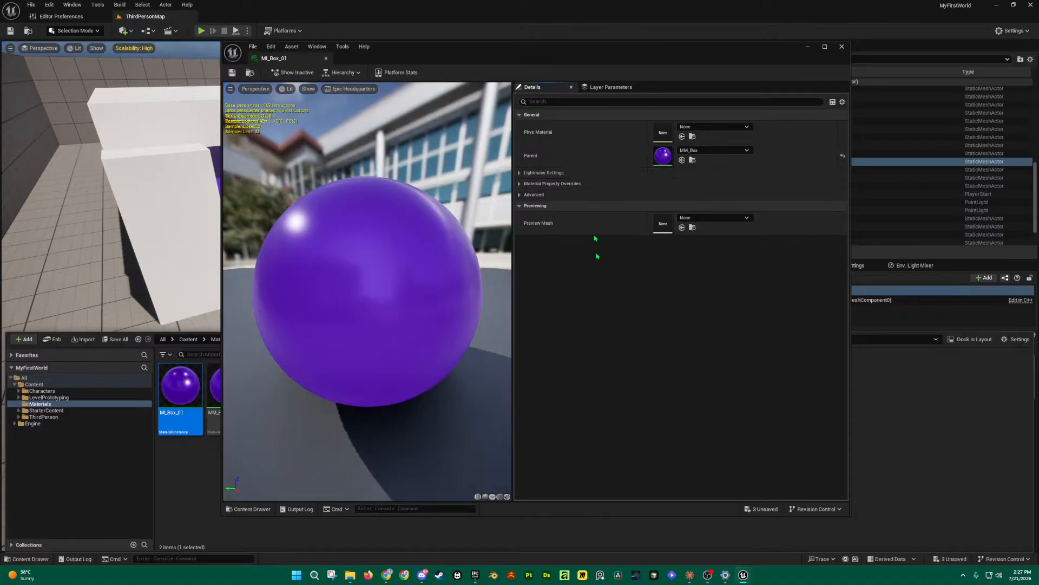
{"action": "left_click", "coordinate": [844, 49]}
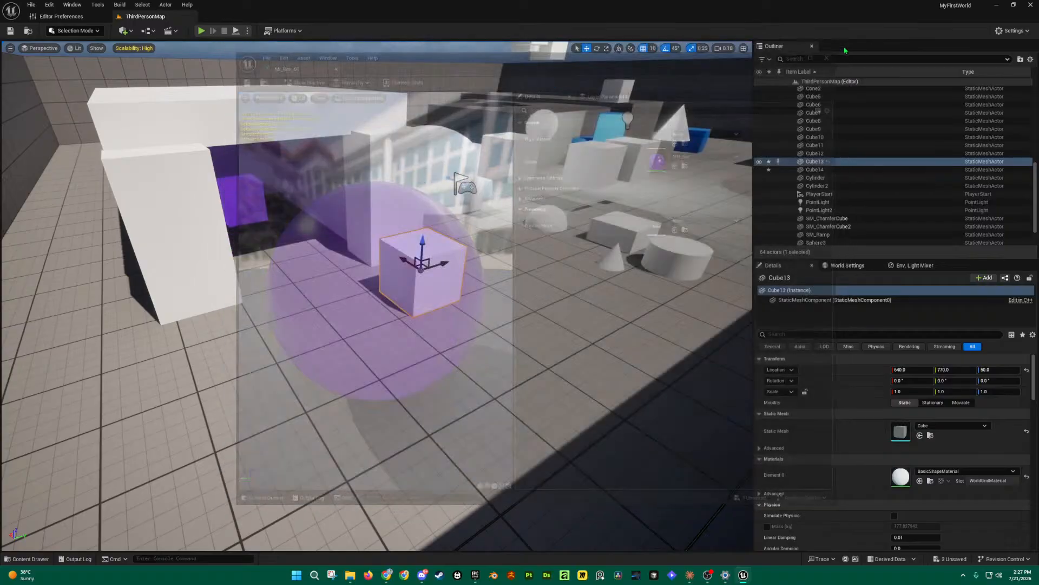
{"action": "key", "text": "ctrl+space"}
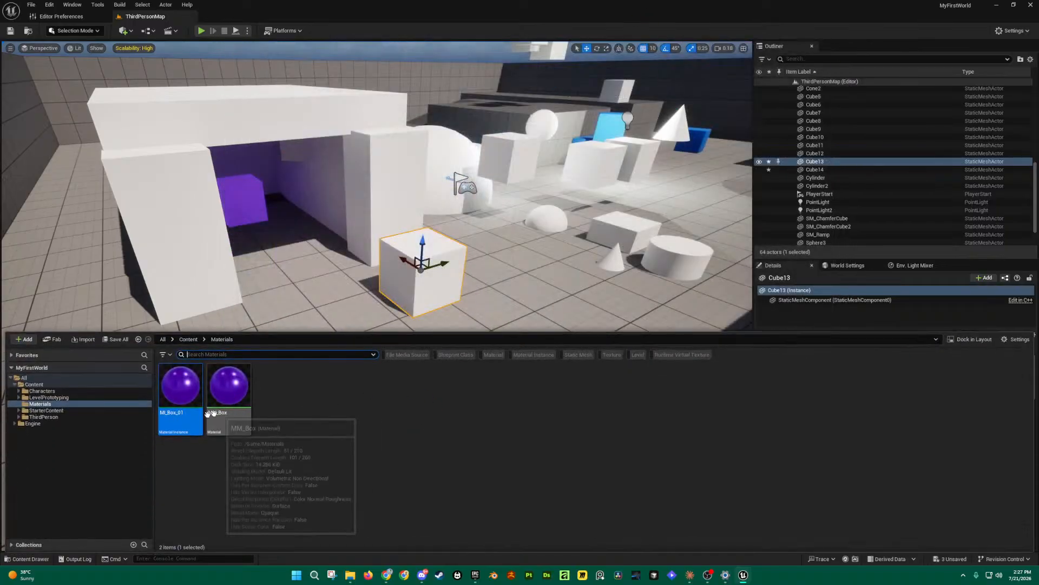
{"action": "double_click", "coordinate": [178, 385]}
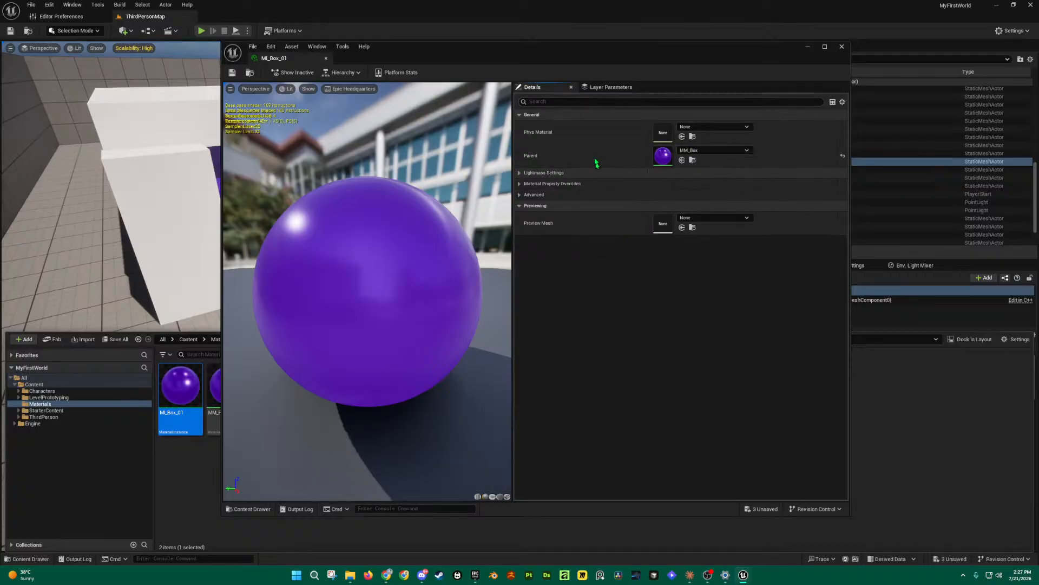
{"action": "left_click", "coordinate": [842, 46]}
{"action": "key", "text": "ctrl+space"}
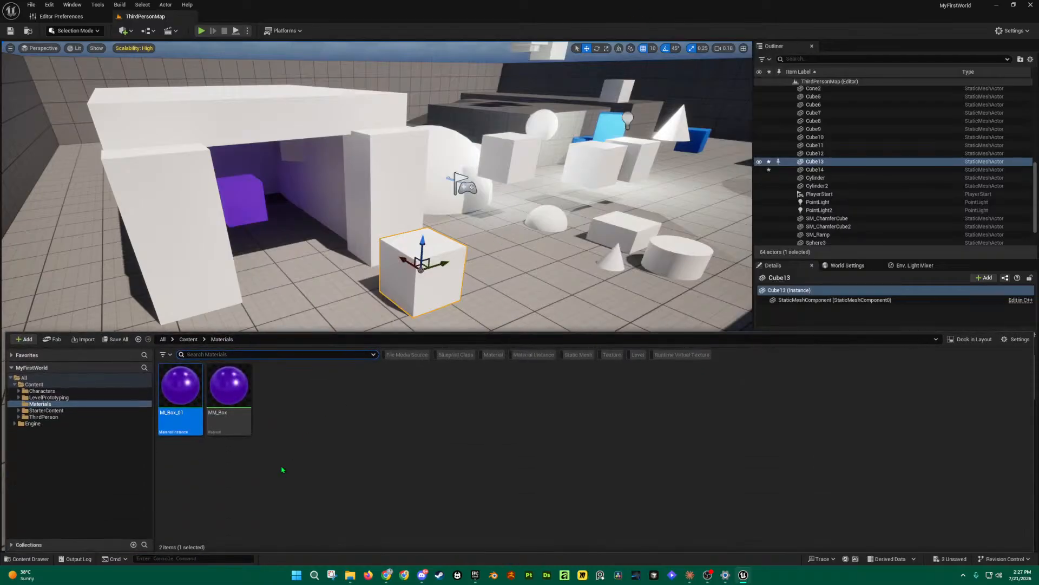
{"action": "left_click", "coordinate": [227, 388]}
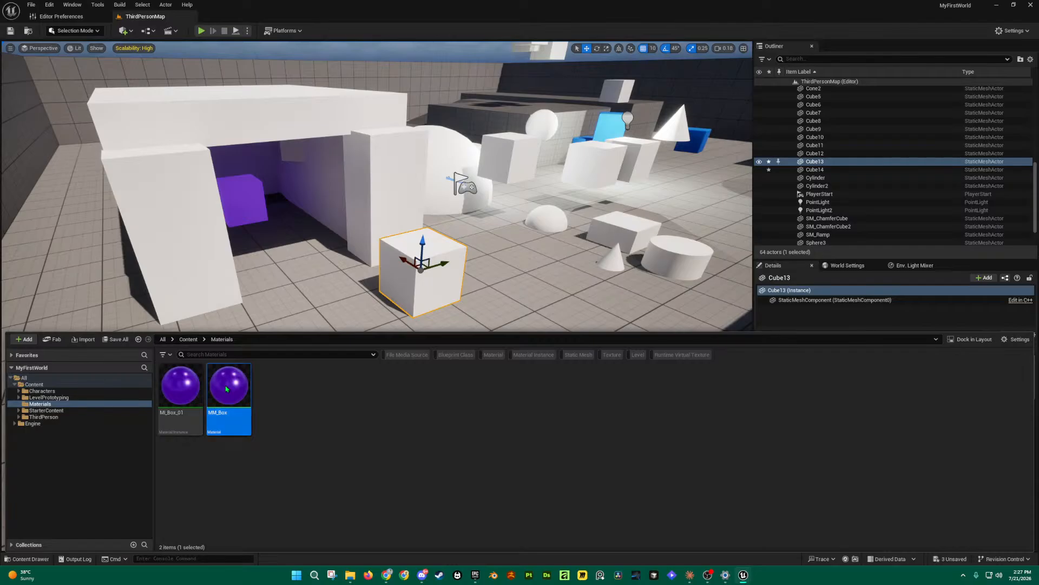
Step: Open MM_Box's graph, frame the purple Constant3Vector node, and bring up its options
{"action": "double_click", "coordinate": [227, 389]}
{"action": "scroll", "coordinate": [752, 262], "scroll_direction": "down", "scroll_amount": 3}
{"action": "mouse_move", "coordinate": [553, 375]}
{"action": "right_mouse_down"}
{"action": "mouse_move", "coordinate": [596, 387]}
{"action": "mouse_move", "coordinate": [556, 381]}
{"action": "right_mouse_up"}
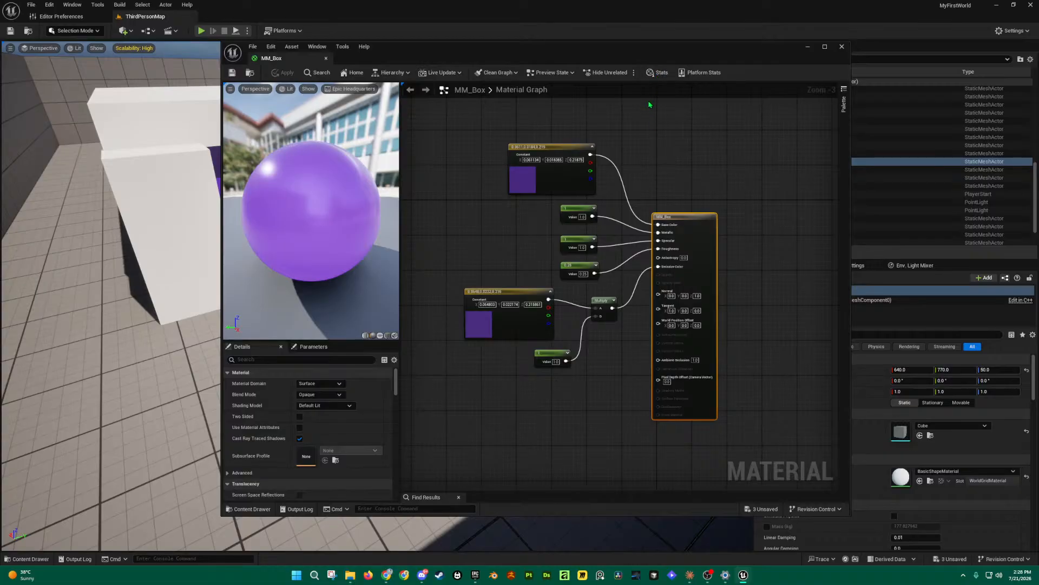
{"action": "scroll", "coordinate": [657, 169], "scroll_direction": "up", "scroll_amount": 2}
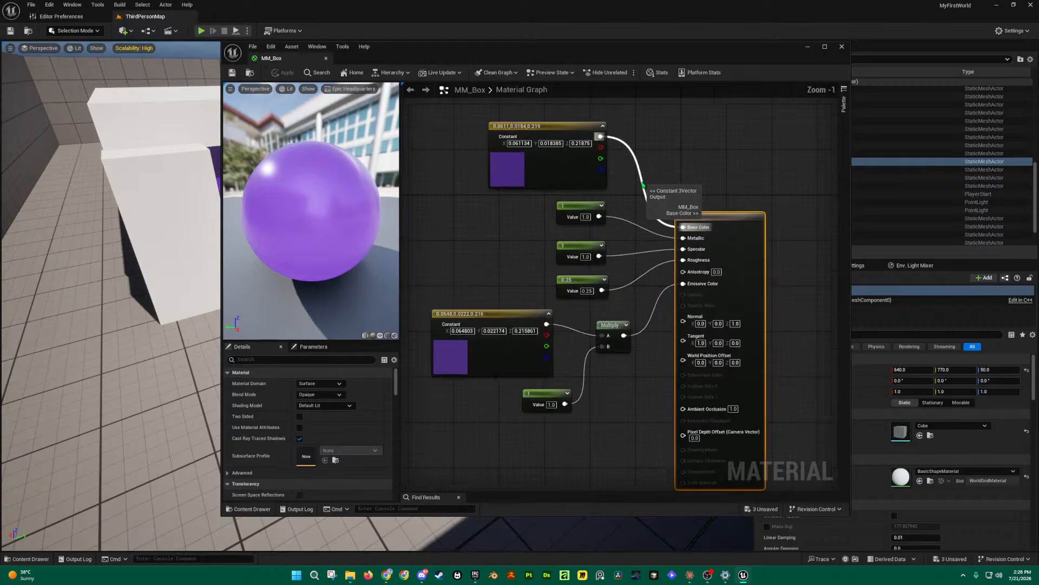
{"action": "mouse_move", "coordinate": [678, 167]}
{"action": "right_mouse_down"}
{"action": "mouse_move", "coordinate": [691, 146]}
{"action": "mouse_move", "coordinate": [687, 158]}
{"action": "right_mouse_up"}
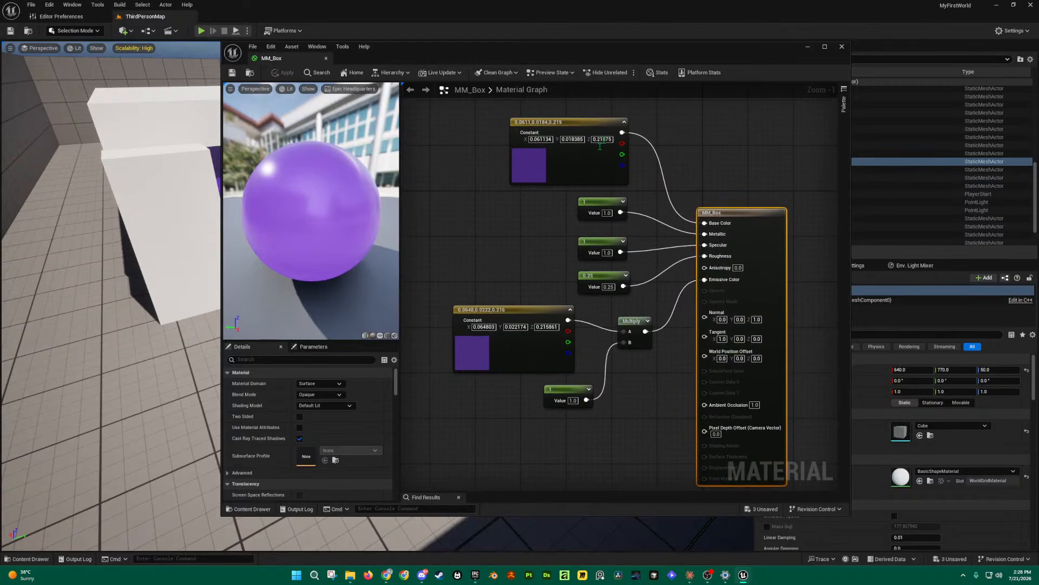
{"action": "mouse_move", "coordinate": [572, 126]}
{"action": "left_mouse_down"}
{"action": "mouse_move", "coordinate": [533, 120]}
{"action": "mouse_move", "coordinate": [568, 122]}
{"action": "left_mouse_up"}
{"action": "right_click", "coordinate": [580, 124]}
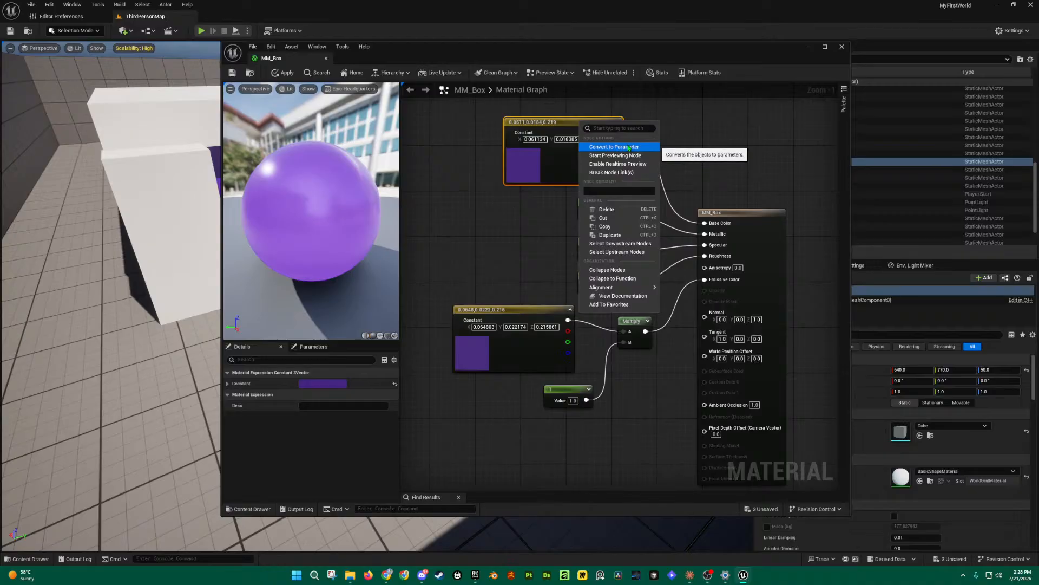
Step: Name the colour parameter 'Base Color'
{"action": "left_click", "coordinate": [620, 147]}
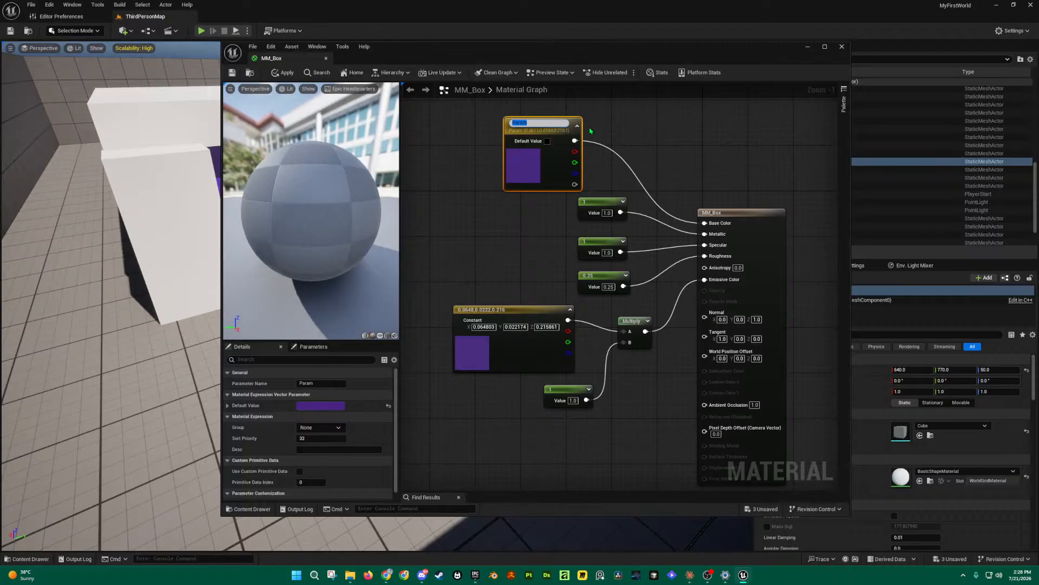
{"action": "type", "text": "Base Col"}
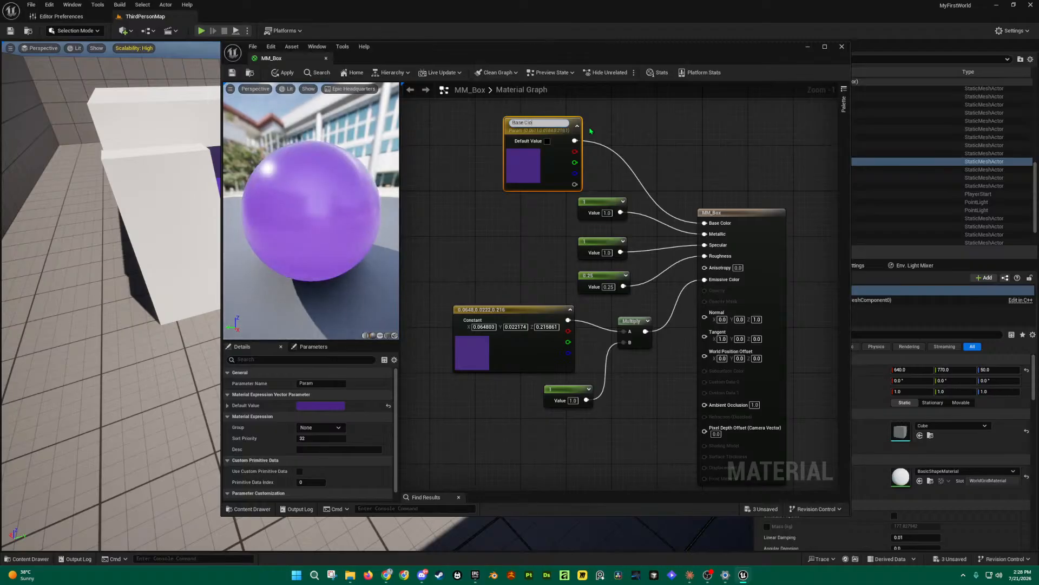
{"action": "type", "text": "or"}
{"action": "key", "text": "Return"}
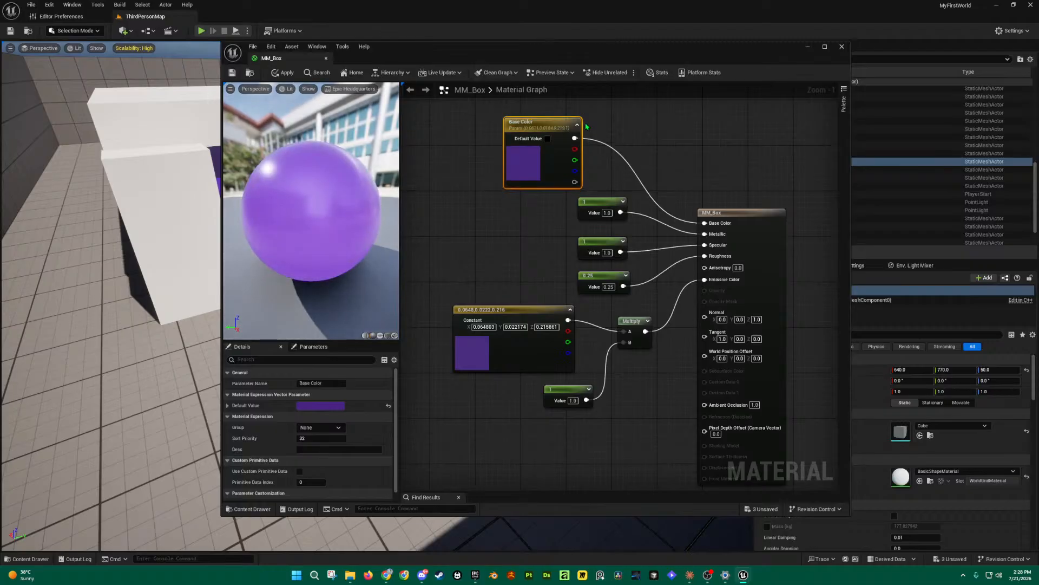
Step: Reposition the Base Color node and select the constant 1 feeding Metallic
{"action": "left_click_drag", "start_coordinate": [544, 123], "coordinate": [532, 129]}
{"action": "right_click", "coordinate": [534, 129]}
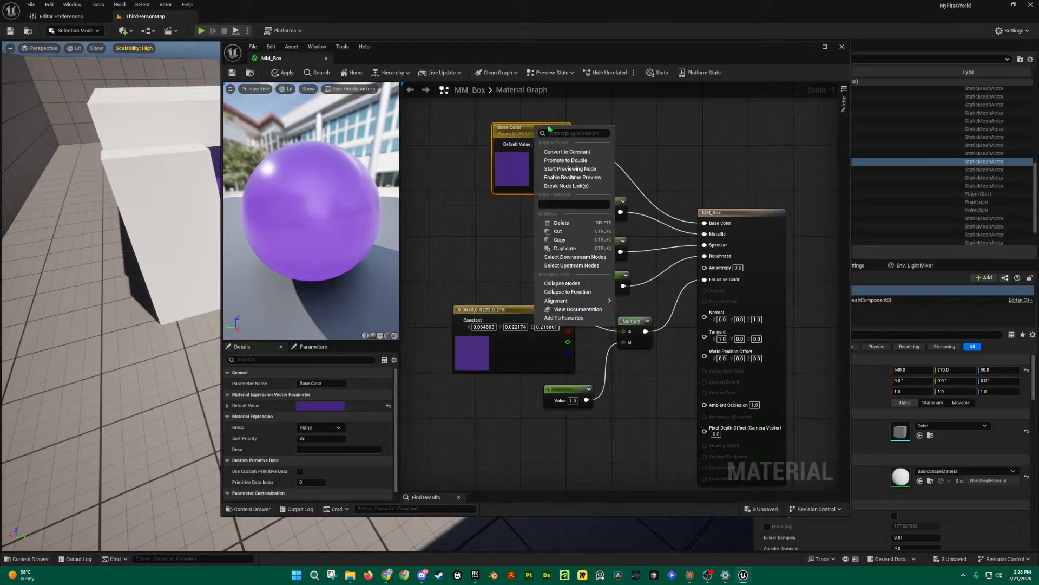
{"action": "left_click", "coordinate": [521, 126]}
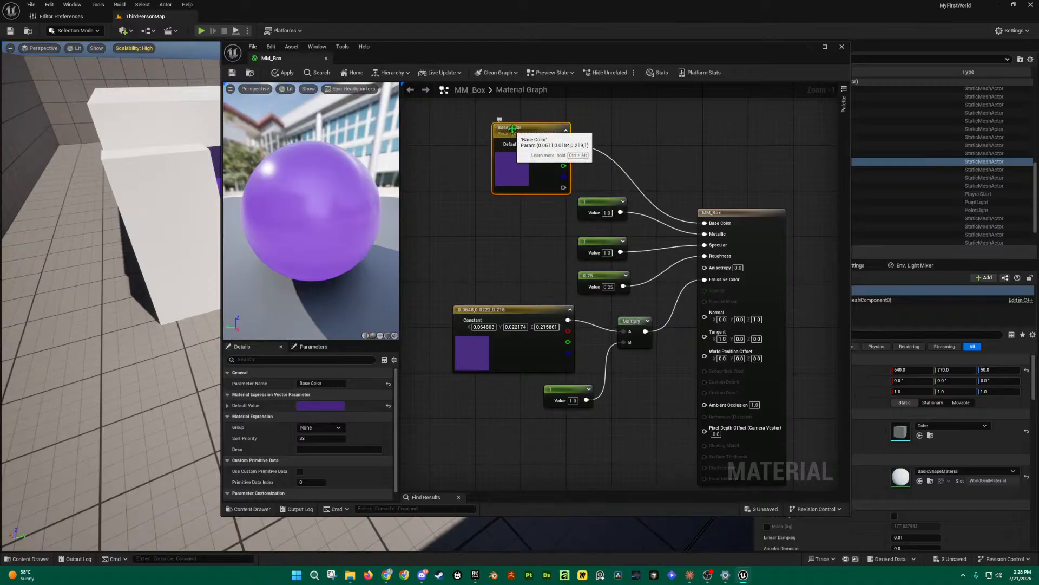
{"action": "left_click", "coordinate": [606, 207]}
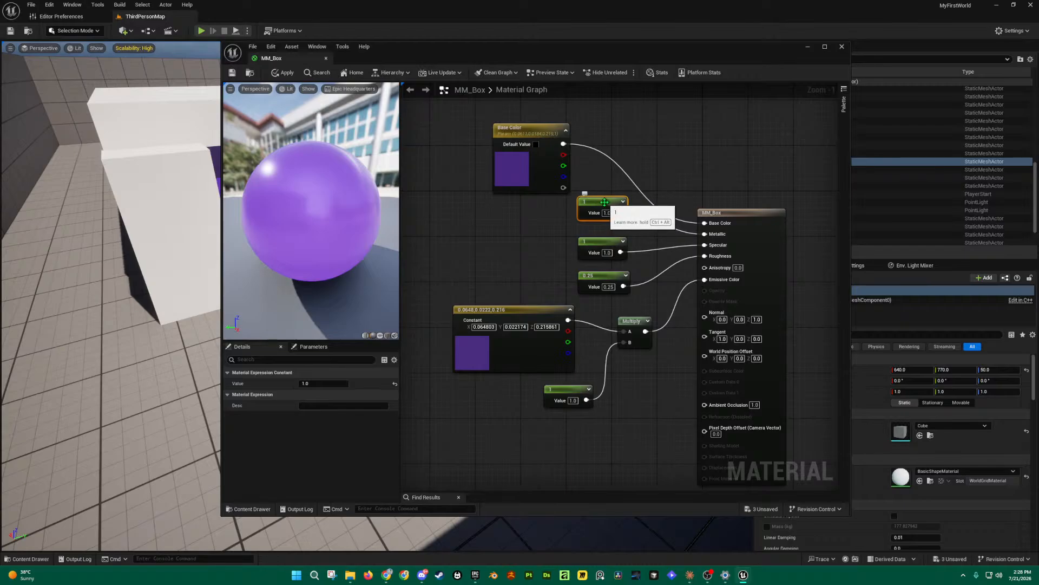
{"action": "left_click_drag", "start_coordinate": [603, 201], "coordinate": [602, 206]}
Step: Convert the Metallic constant into a scalar parameter named Metallic Intensity
{"action": "right_click", "coordinate": [603, 207]}
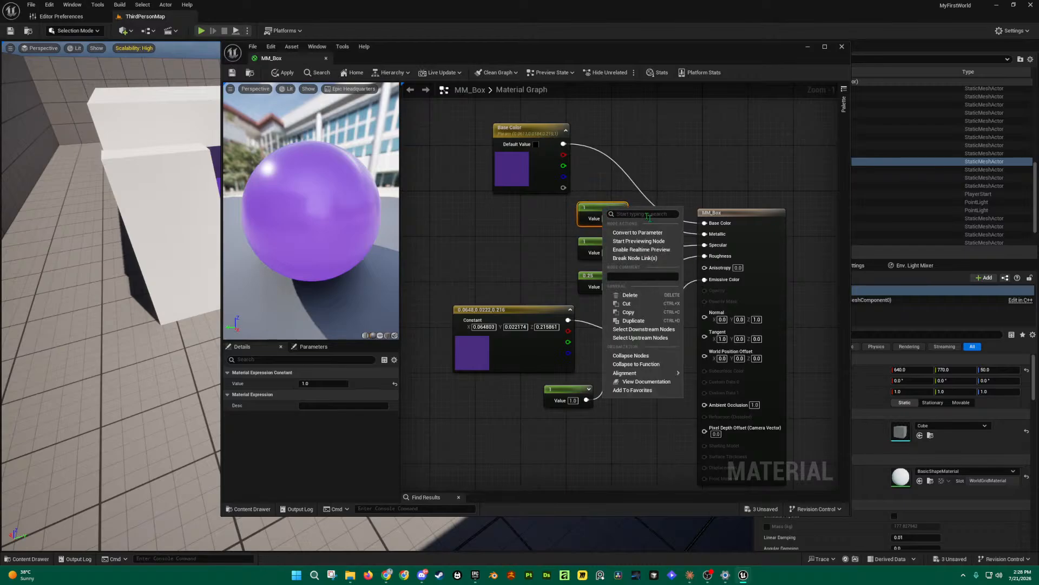
{"action": "left_click", "coordinate": [659, 234]}
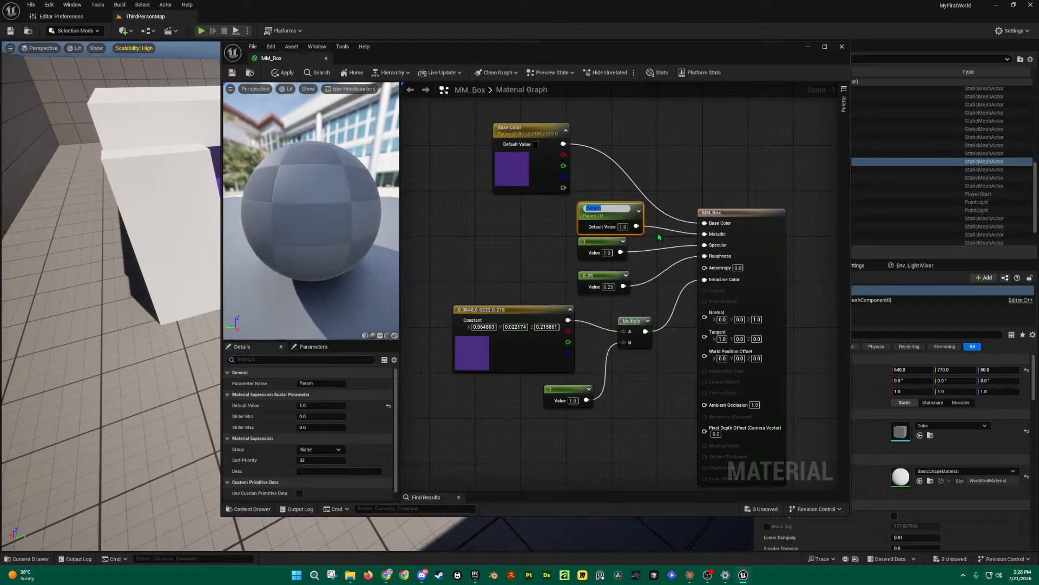
{"action": "type", "text": "Metallic Intensity"}
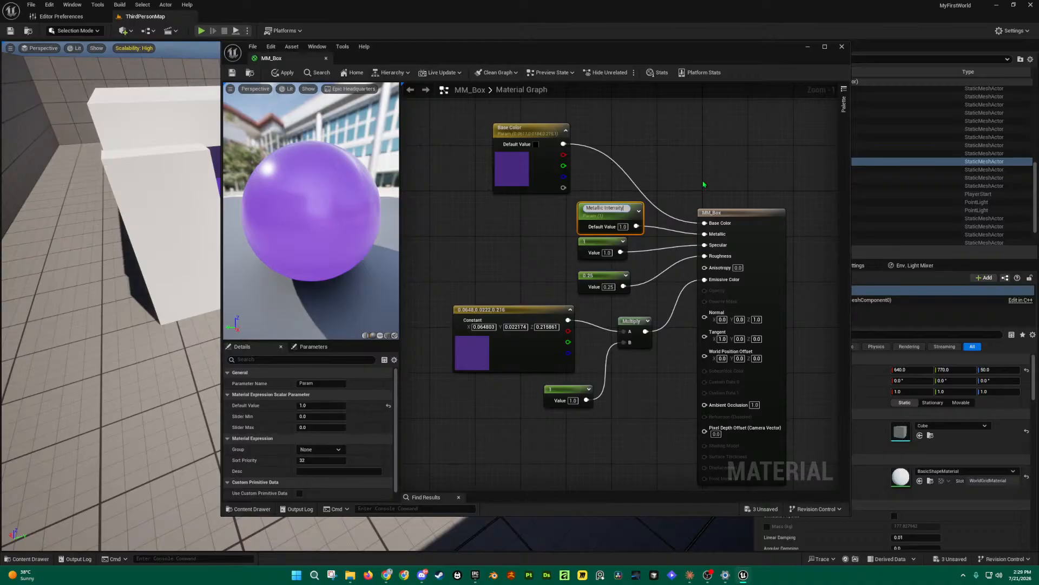
{"action": "left_click", "coordinate": [704, 185]}
Step: Select the constant 1 feeding Specular and nudge it slightly lower
{"action": "left_click", "coordinate": [609, 249]}
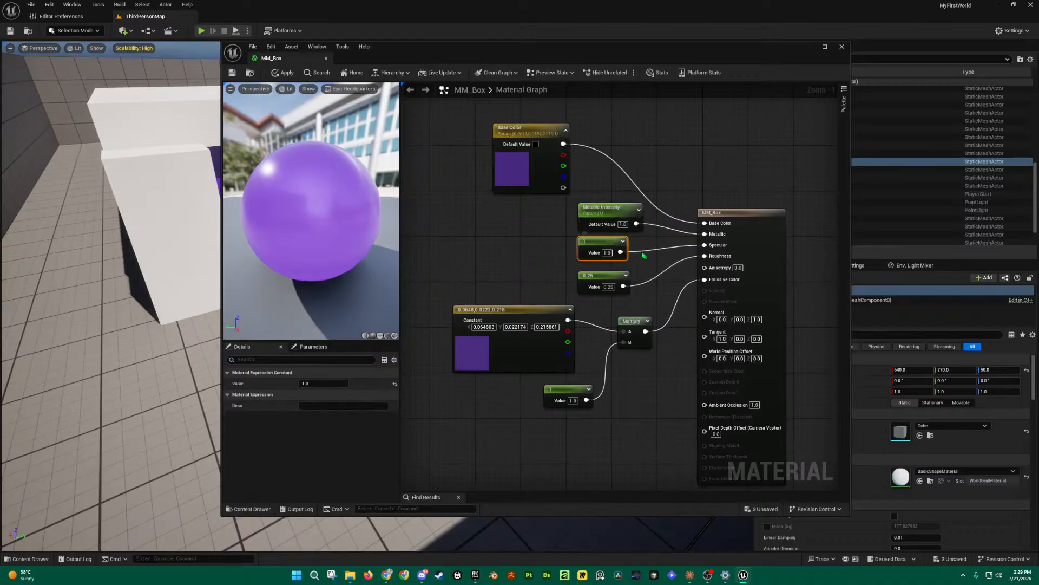
{"action": "right_click", "coordinate": [603, 244]}
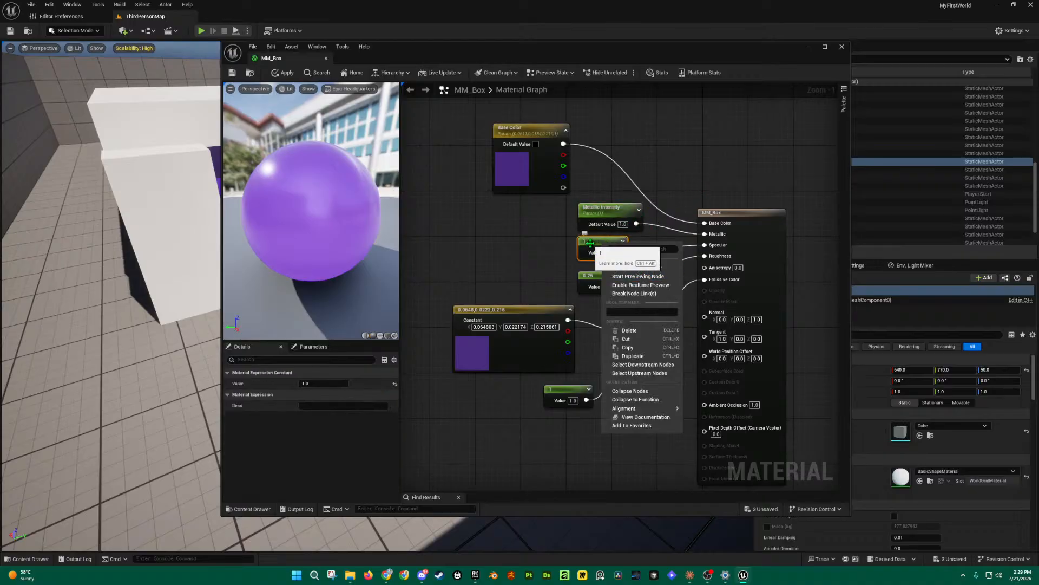
{"action": "left_click", "coordinate": [590, 243]}
{"action": "left_click_drag", "start_coordinate": [602, 243], "coordinate": [605, 249]}
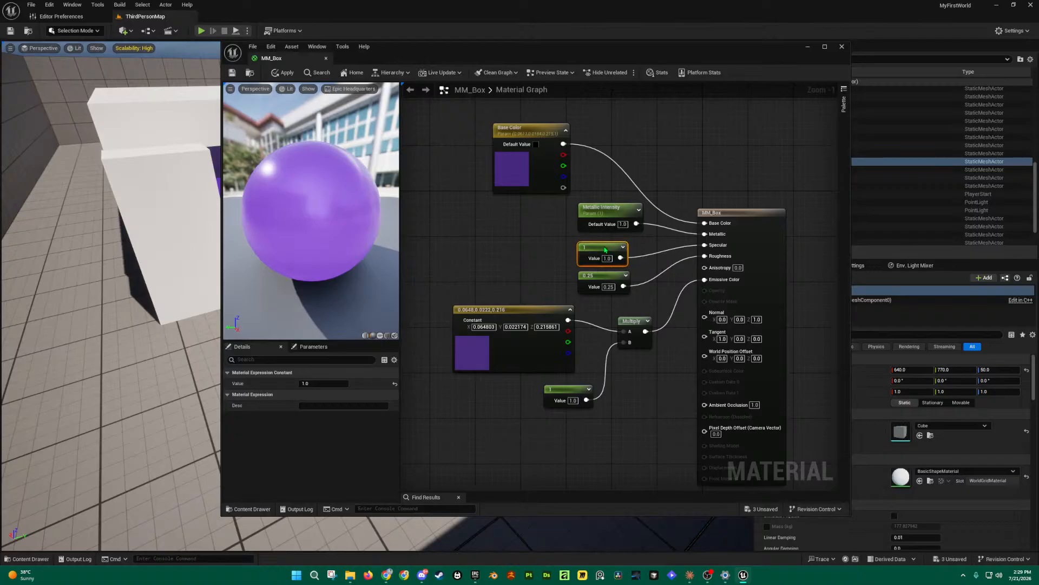
{"action": "right_click", "coordinate": [605, 249]}
Step: Convert the Specular constant into Specular Intensity and line it up under Metallic Intensity
{"action": "left_click", "coordinate": [650, 270]}
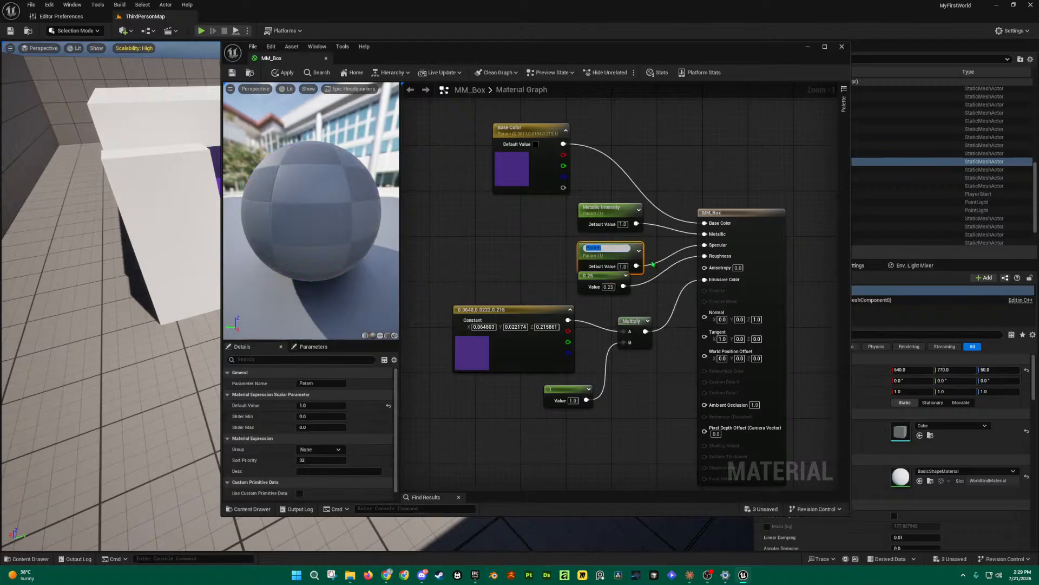
{"action": "type", "text": "Specular Intensit"}
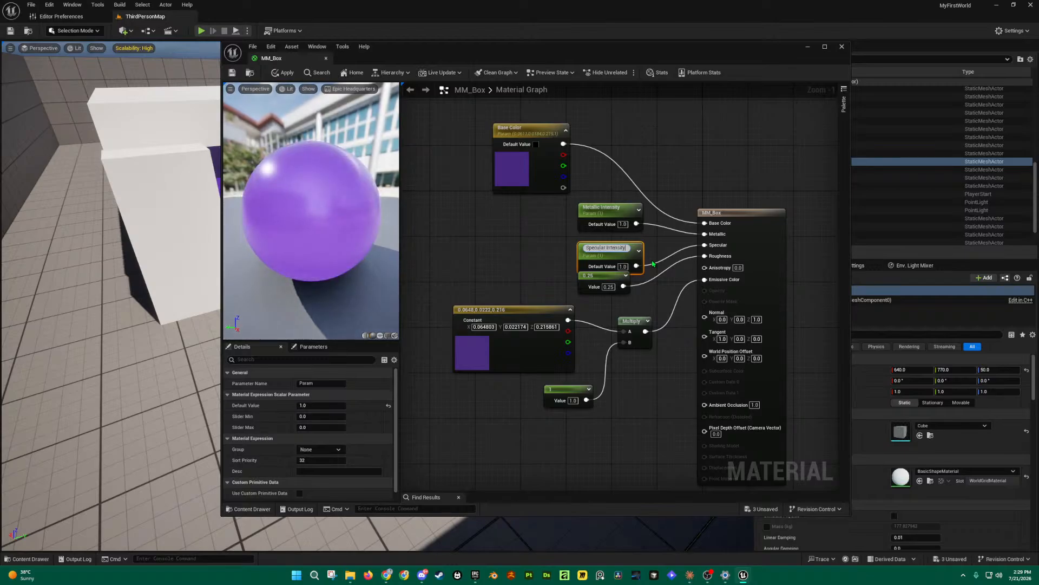
{"action": "type", "text": "y"}
{"action": "key", "text": "Return"}
{"action": "left_click_drag", "start_coordinate": [610, 219], "coordinate": [526, 220]}
{"action": "left_click_drag", "start_coordinate": [606, 248], "coordinate": [520, 242]}
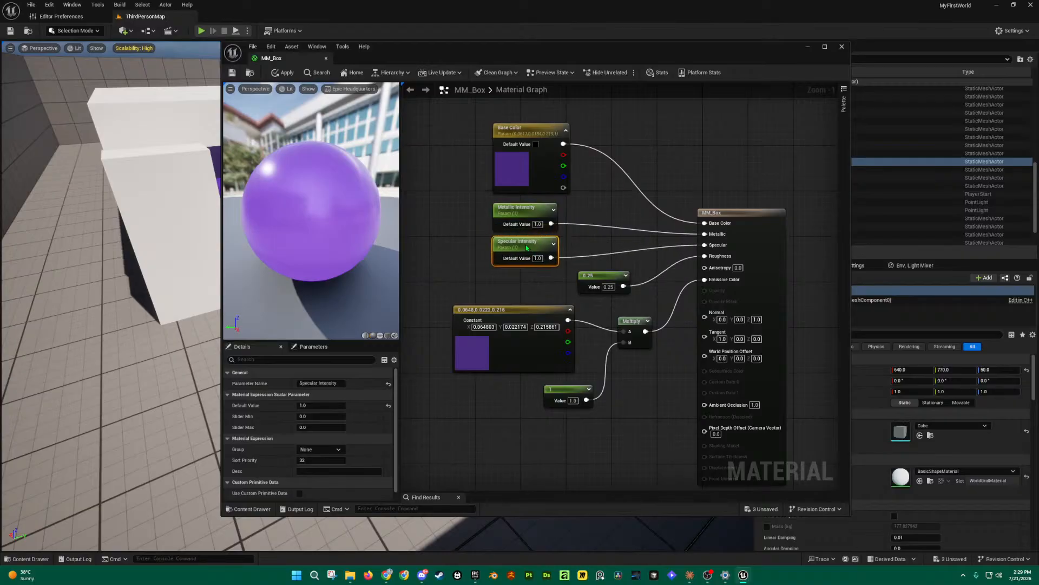
Step: Convert the 0.25 Roughness constant into Roughness Intensity and move it beside the others
{"action": "left_click", "coordinate": [599, 276]}
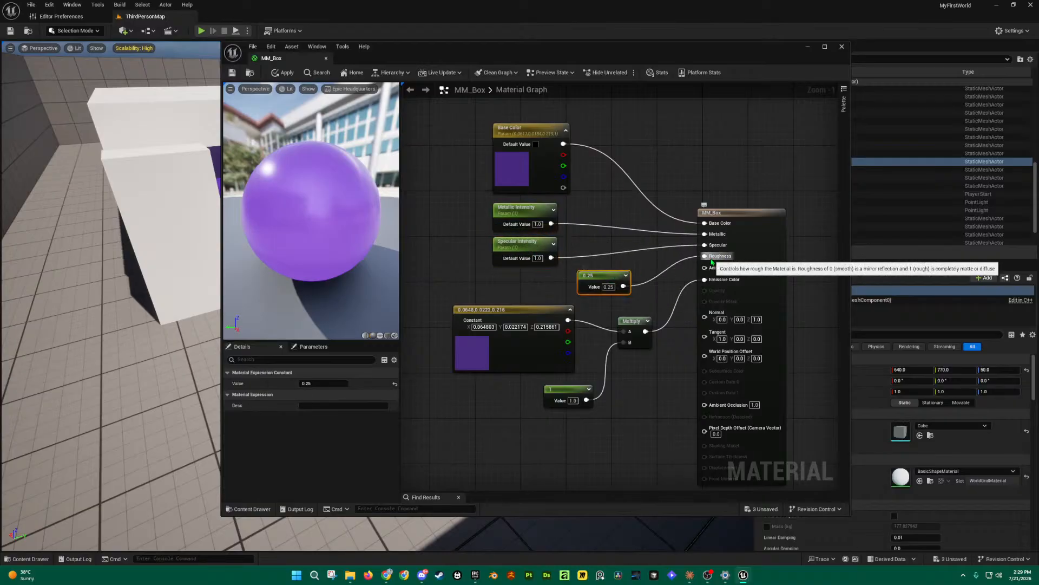
{"action": "right_click", "coordinate": [607, 277]}
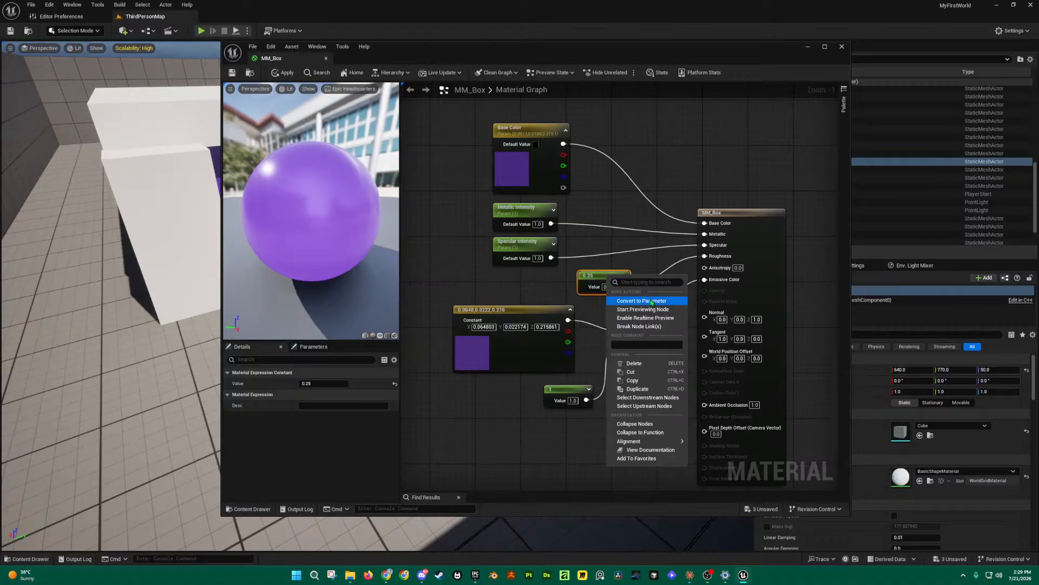
{"action": "left_click", "coordinate": [652, 302]}
{"action": "type", "text": "Roughness Intensity"}
{"action": "key", "text": "Return"}
{"action": "left_click_drag", "start_coordinate": [621, 283], "coordinate": [537, 284]}
Step: Move the emissive group of nodes lower and select the purple colour constant
{"action": "left_click_drag", "start_coordinate": [652, 296], "coordinate": [563, 410]}
{"action": "left_click_drag", "start_coordinate": [540, 314], "coordinate": [539, 348]}
{"action": "right_click_drag", "start_coordinate": [621, 315], "coordinate": [638, 253]}
{"action": "left_click", "coordinate": [542, 281]}
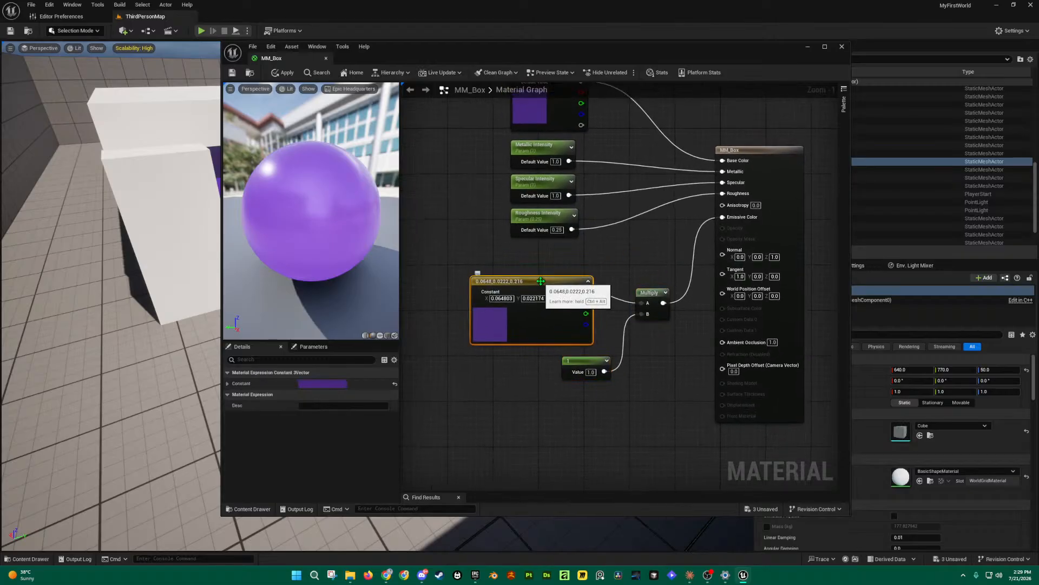
Step: Convert the purple colour constant into a vector parameter named Emissive Color
{"action": "right_click", "coordinate": [541, 281]}
{"action": "left_click", "coordinate": [596, 304]}
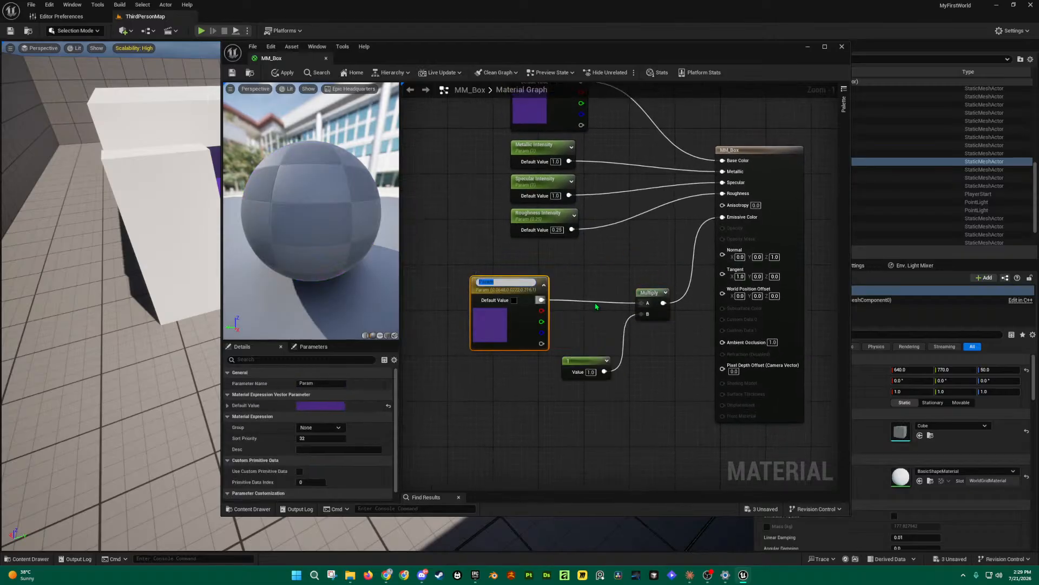
{"action": "type", "text": "Emissive"}
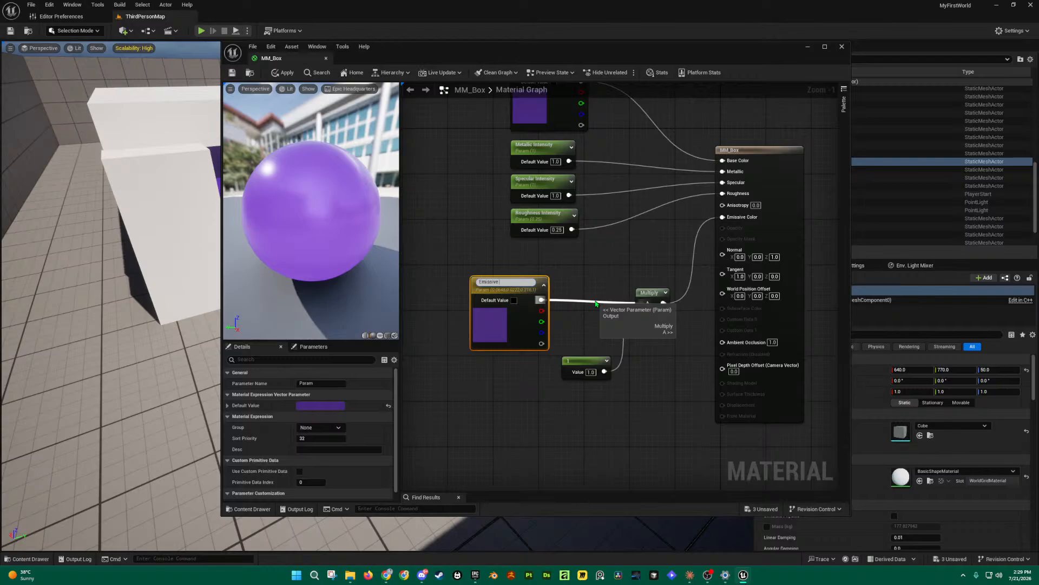
{"action": "type", "text": "Color"}
{"action": "key", "text": "Return"}
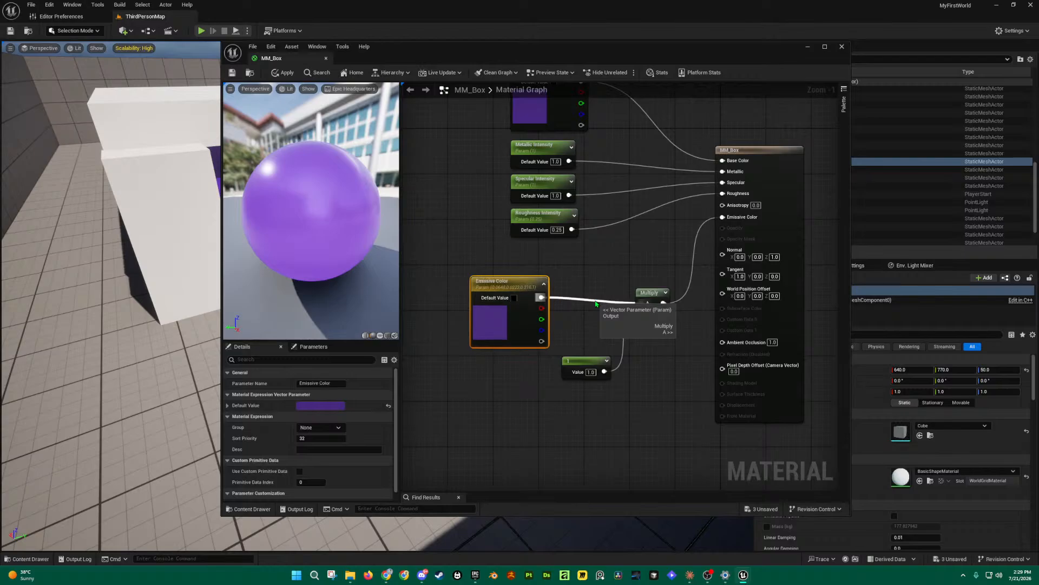
{"action": "left_click_drag", "start_coordinate": [504, 282], "coordinate": [533, 266]}
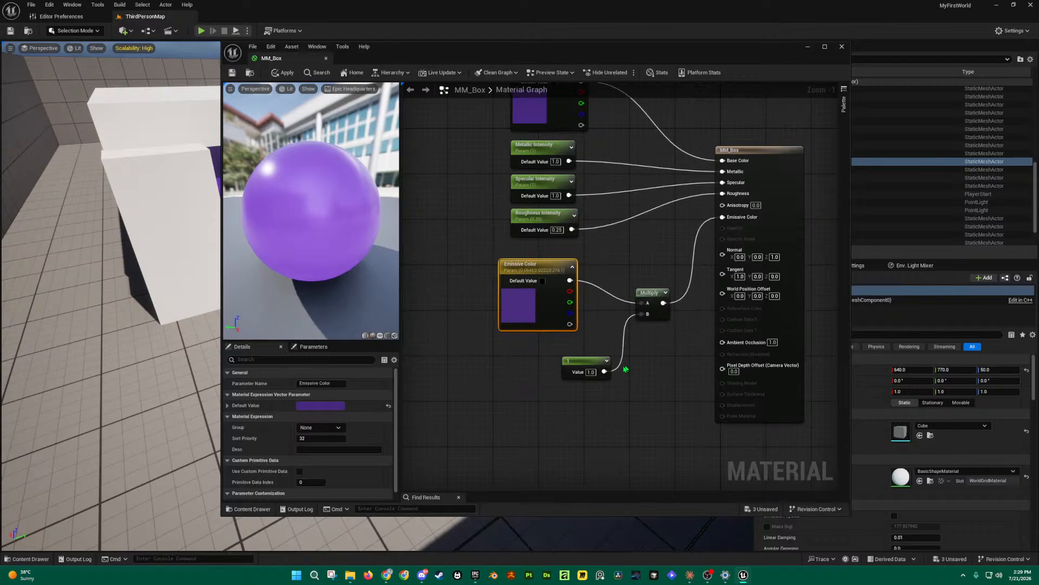
Step: Turn the 1.0 multiplier into an Emissive Intensity parameter under Emissive Color, then zoom out
{"action": "left_click_drag", "start_coordinate": [596, 364], "coordinate": [561, 356]}
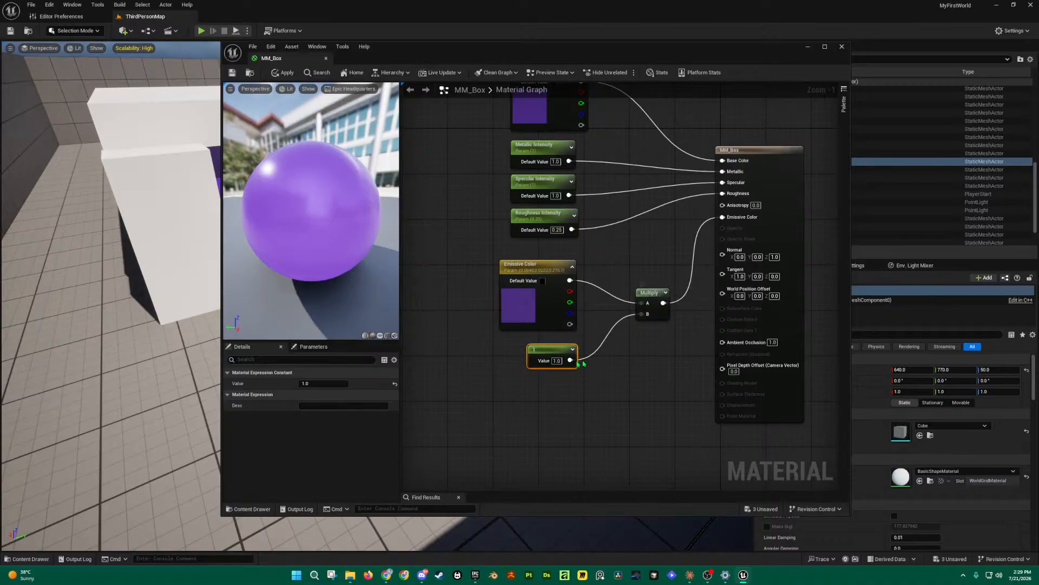
{"action": "right_click", "coordinate": [552, 352]}
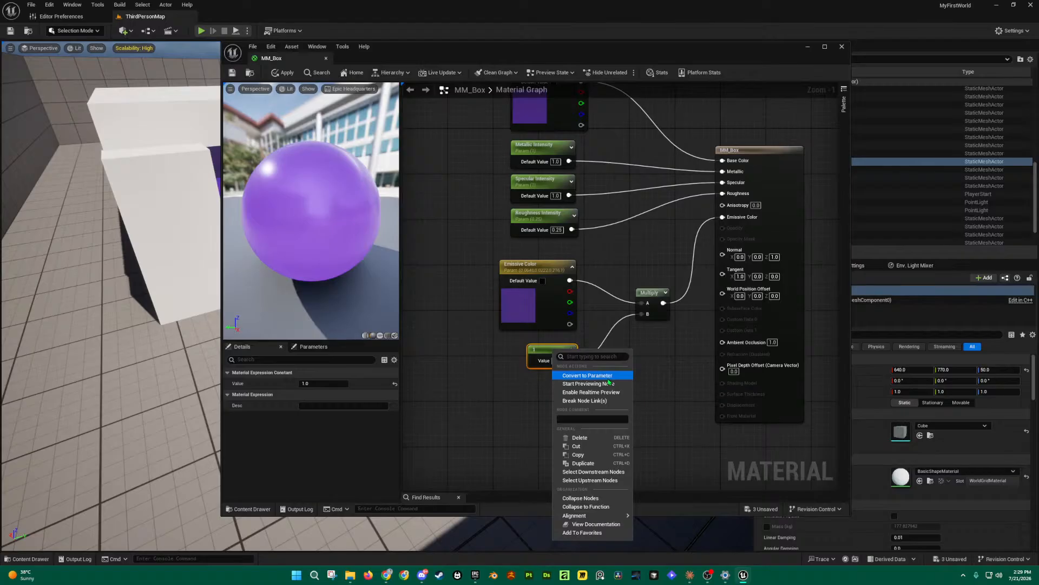
{"action": "left_click", "coordinate": [598, 376]}
{"action": "type", "text": "Emissin"}
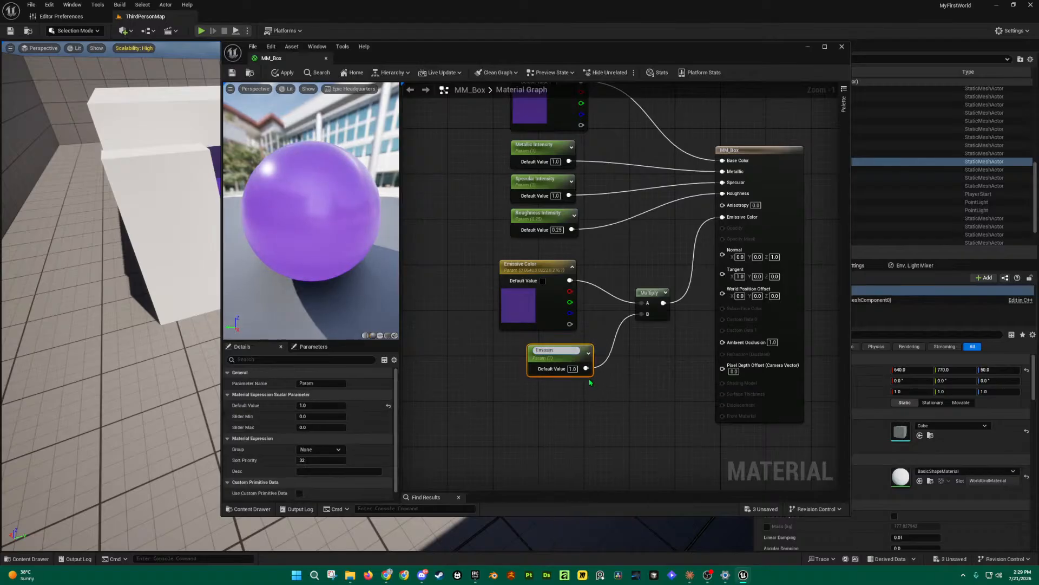
{"action": "type", "text": "vey"}
{"action": "key", "text": "Return"}
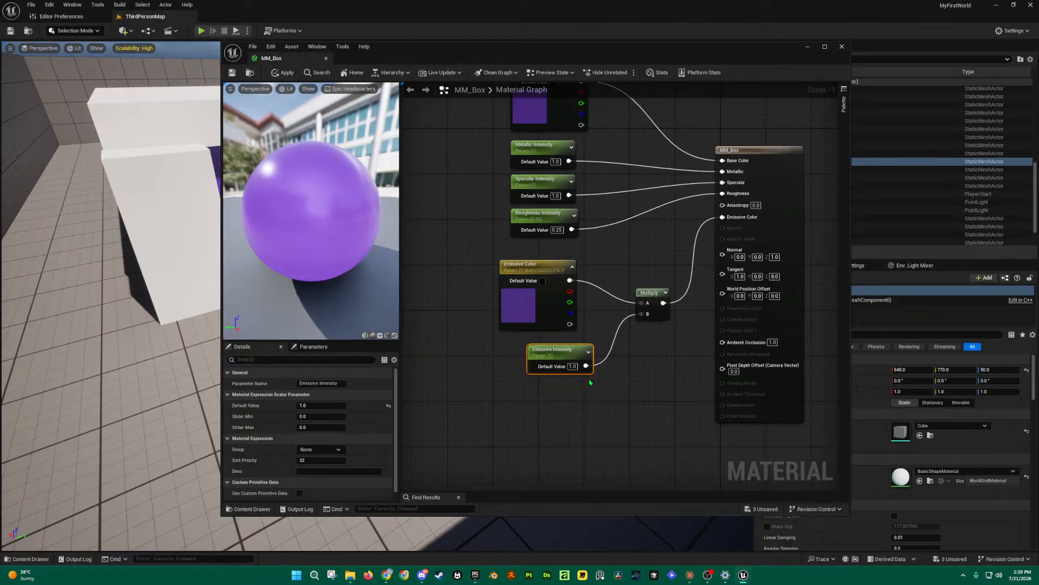
{"action": "left_click_drag", "start_coordinate": [576, 355], "coordinate": [555, 350]}
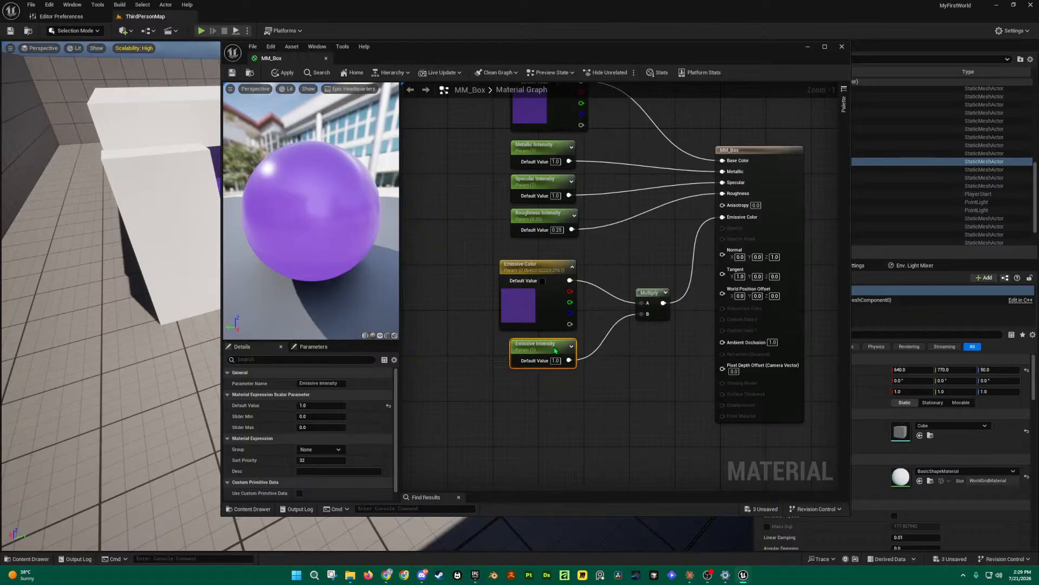
{"action": "scroll", "coordinate": [621, 269], "scroll_direction": "down", "scroll_amount": 1}
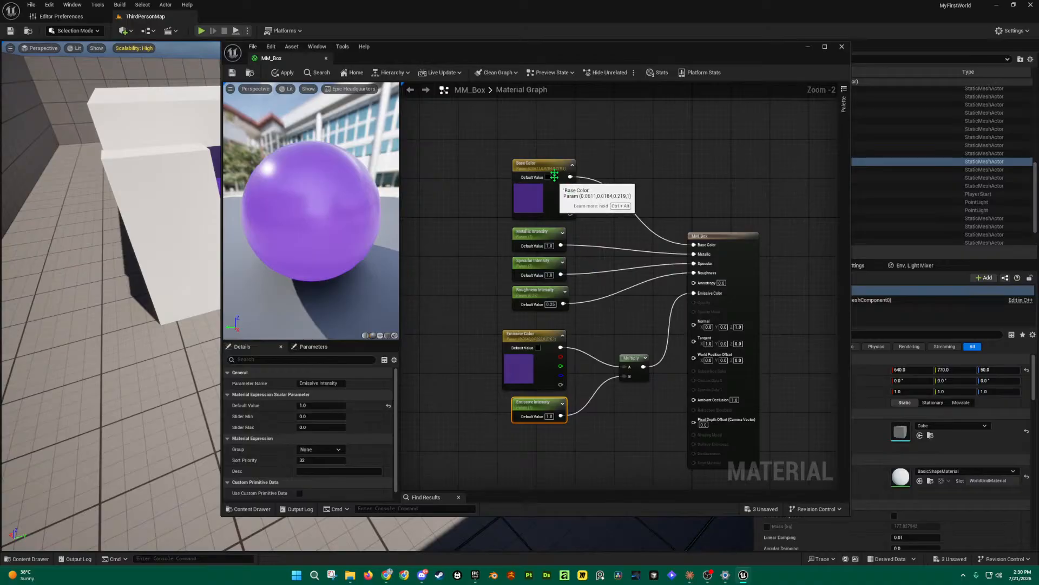
Step: Save the parameterised MM_Box graph, close its editor, and reopen the Content Drawer
{"action": "left_click", "coordinate": [543, 167]}
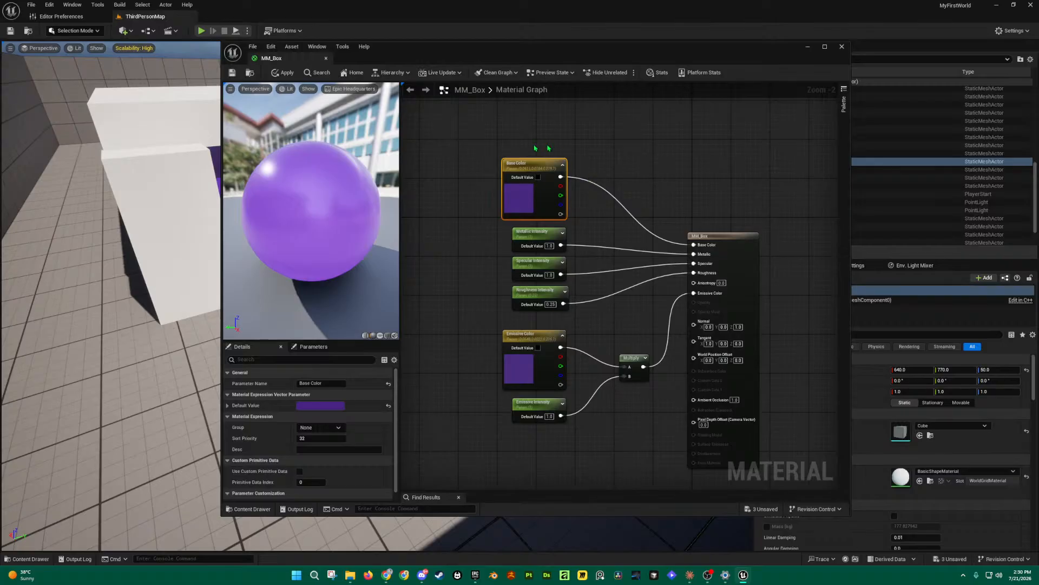
{"action": "left_click", "coordinate": [233, 72]}
{"action": "key", "text": "ctrl+space"}
{"action": "left_click", "coordinate": [842, 47]}
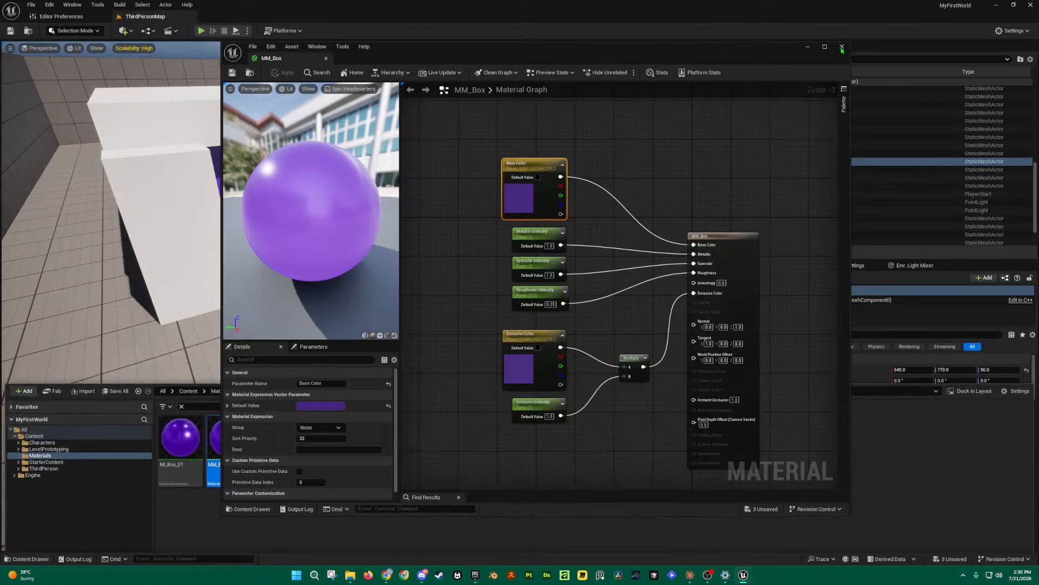
{"action": "key", "text": "ctrl+space"}
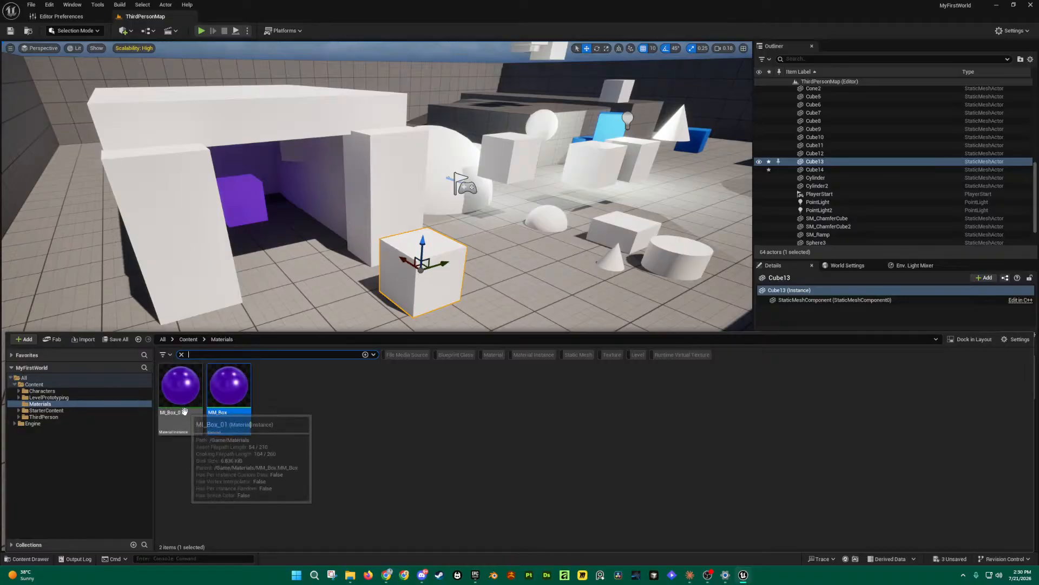
Step: Open MI_Box_01 and tick overrides for the four intensities, Base Color and Emissive Color
{"action": "double_click", "coordinate": [184, 404]}
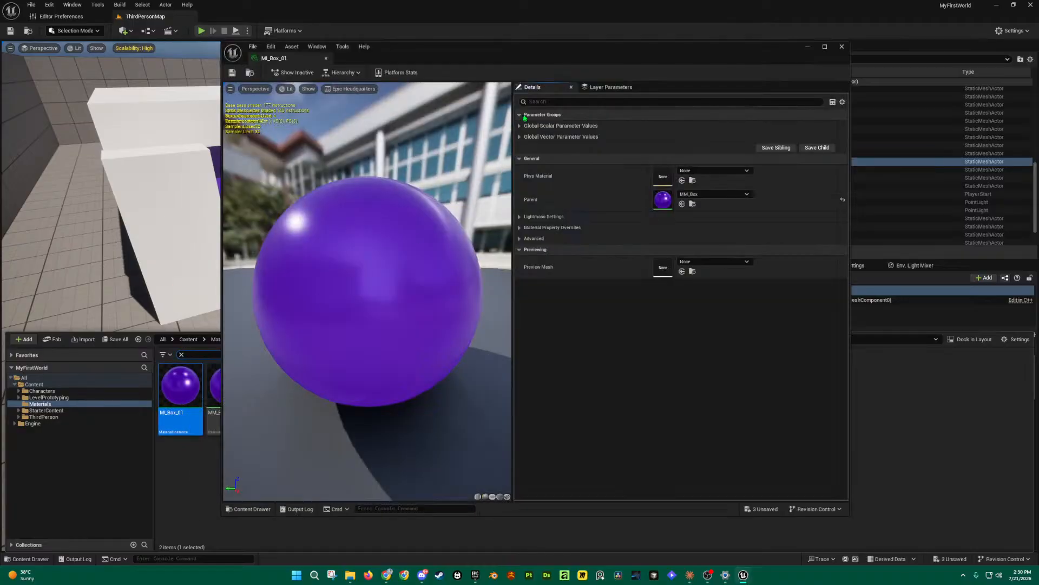
{"action": "left_click", "coordinate": [520, 126]}
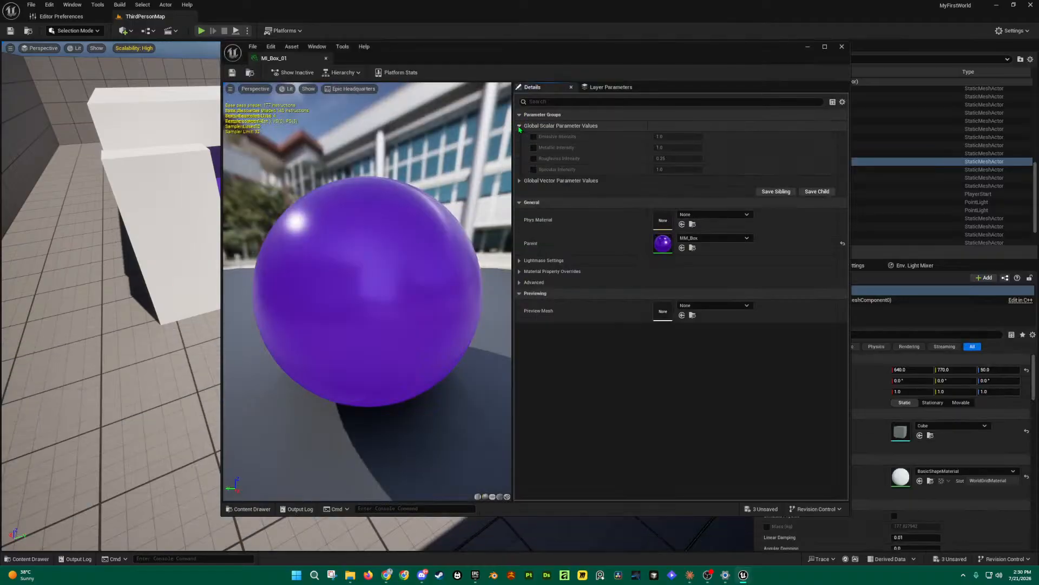
{"action": "left_click", "coordinate": [521, 181]}
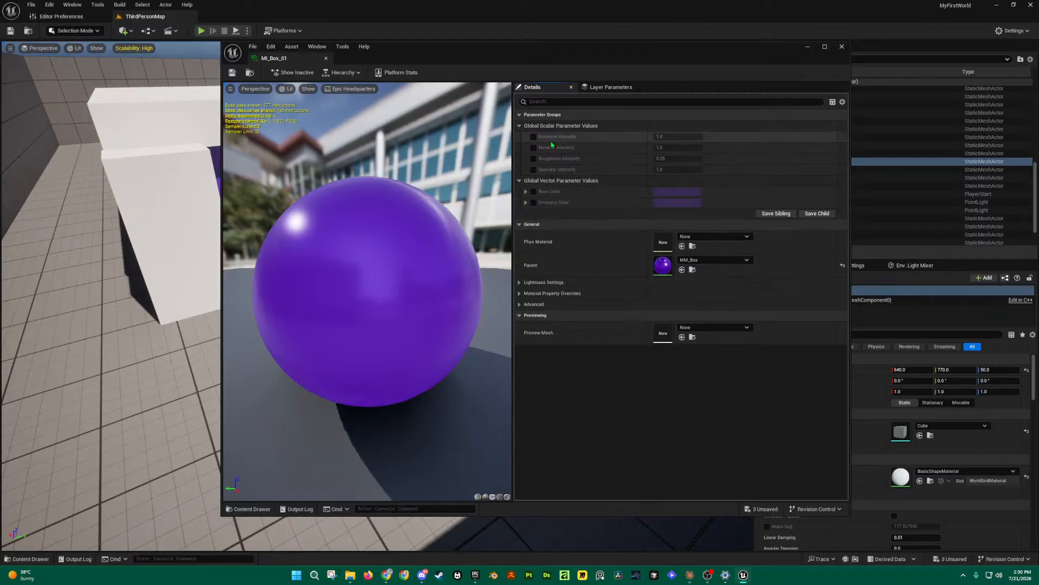
{"action": "left_click", "coordinate": [534, 137]}
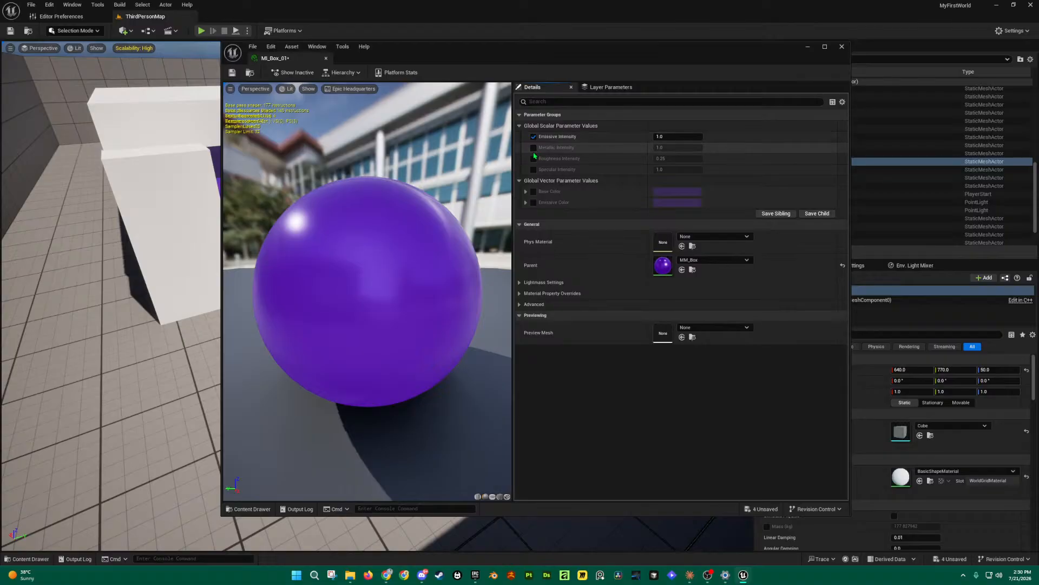
{"action": "left_click", "coordinate": [534, 149]}
{"action": "left_click", "coordinate": [533, 159]}
{"action": "left_click", "coordinate": [534, 171]}
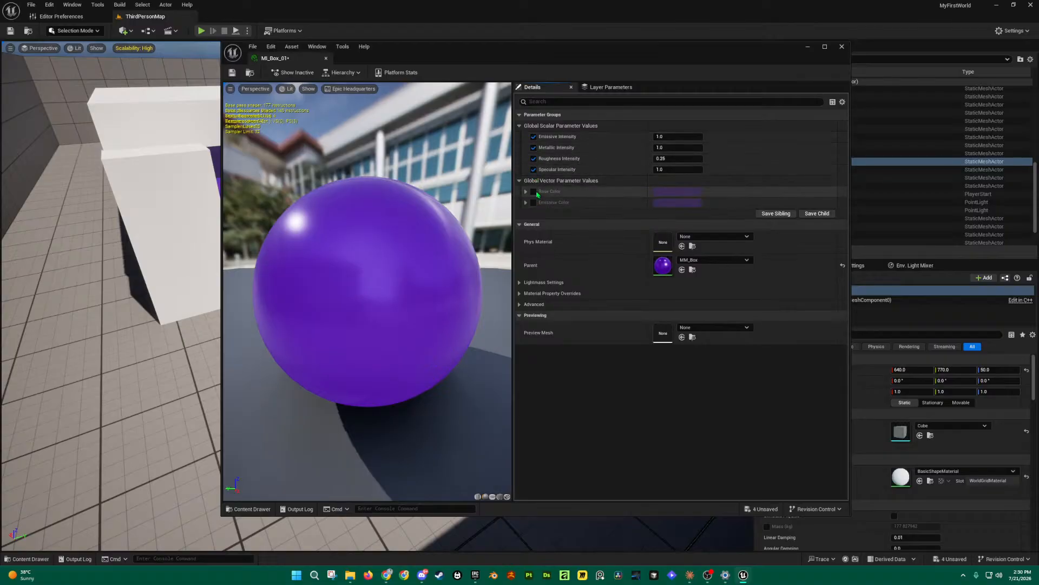
{"action": "left_click", "coordinate": [534, 193]}
{"action": "left_click", "coordinate": [534, 202]}
Step: Check both colour parameters' RGBA values, then move the instance editor right
{"action": "left_click", "coordinate": [525, 203]}
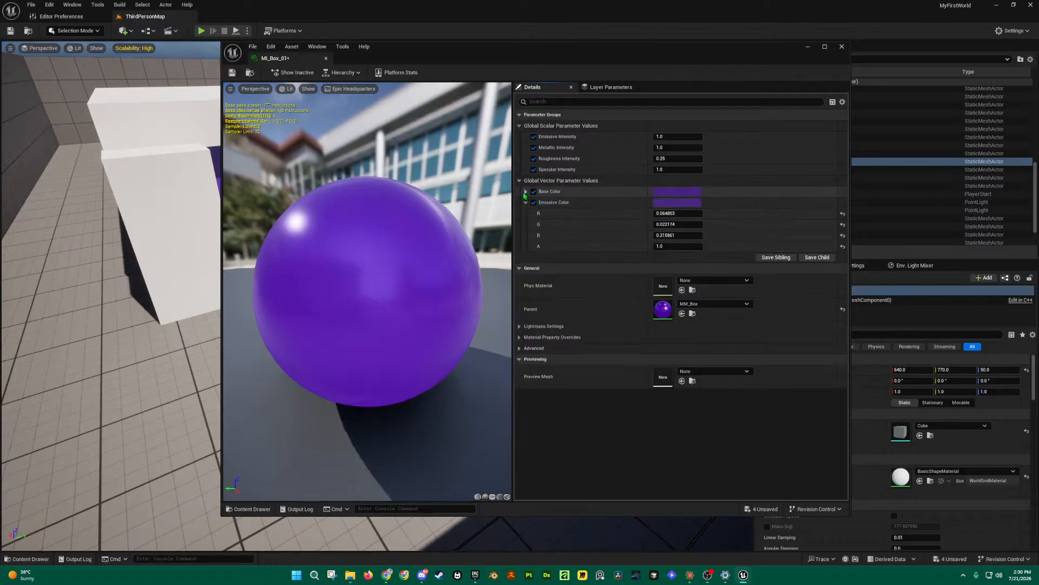
{"action": "left_click", "coordinate": [525, 191]}
{"action": "left_click", "coordinate": [525, 192]}
{"action": "left_click", "coordinate": [525, 203]}
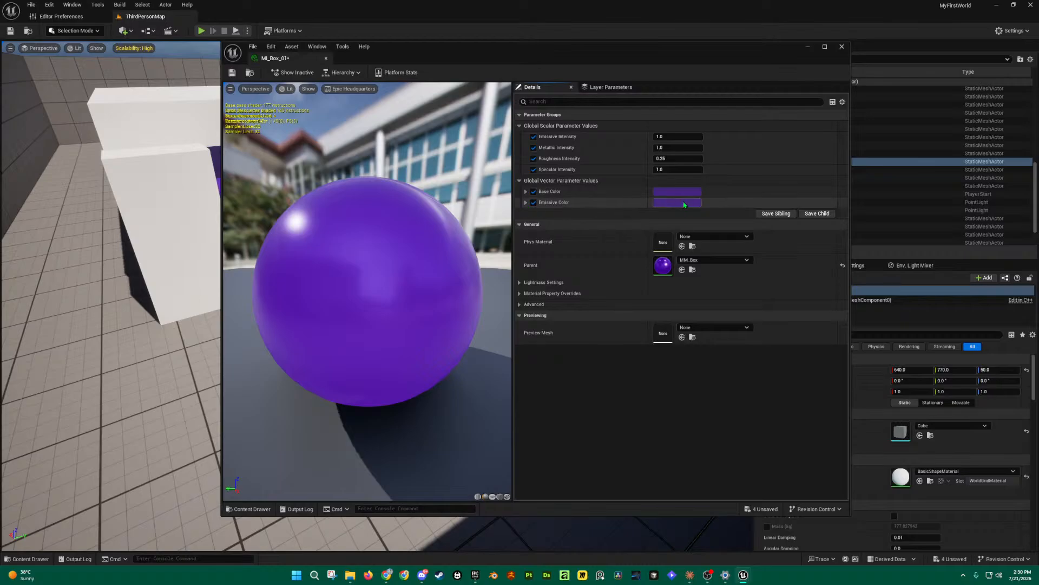
{"action": "left_click_drag", "start_coordinate": [498, 58], "coordinate": [621, 66]}
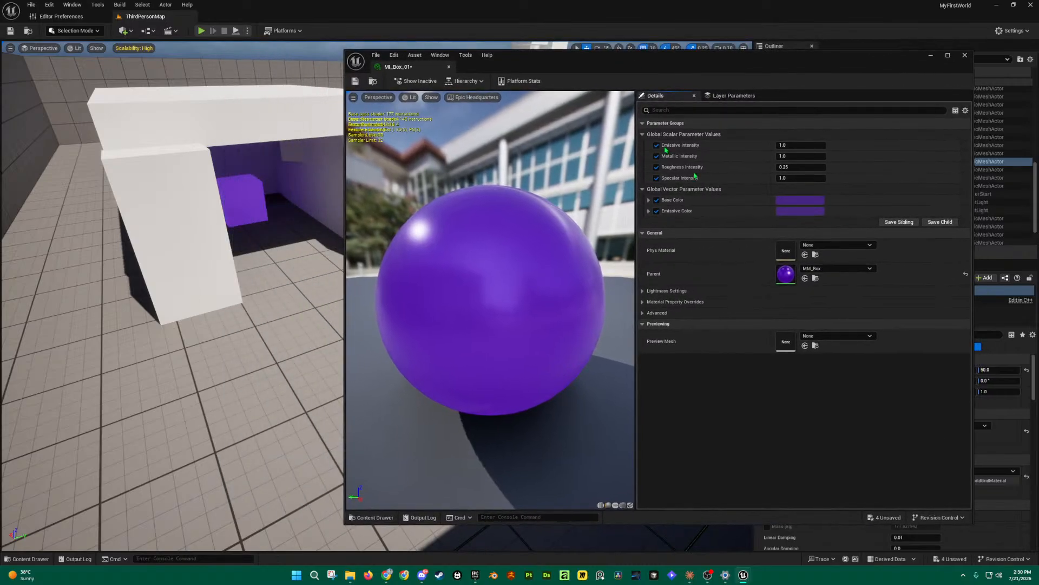
Step: Set MI_Box_01's Base Color to yellow in the Color Picker
{"action": "left_click", "coordinate": [790, 204]}
{"action": "left_click", "coordinate": [865, 245]}
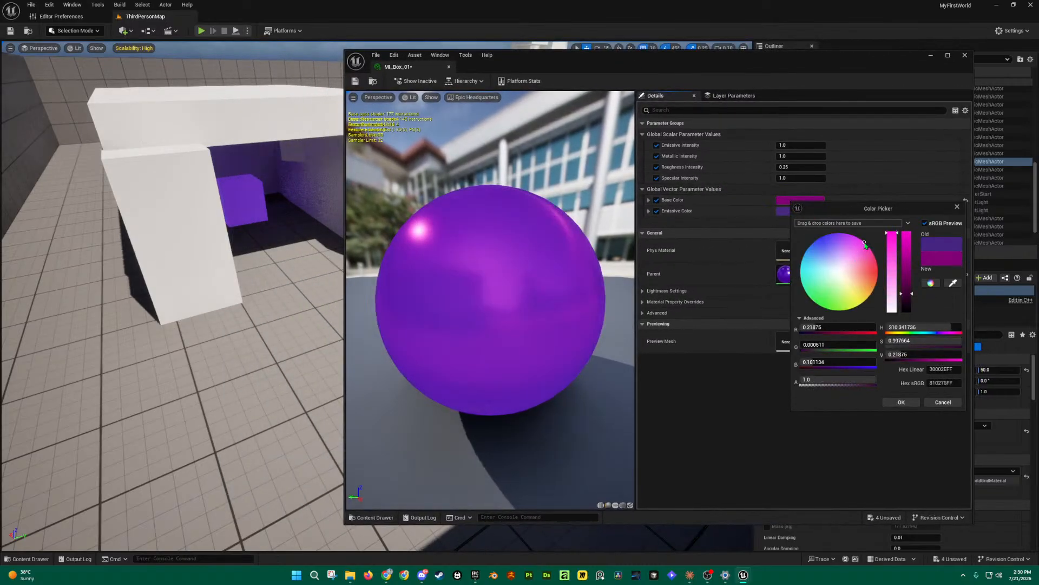
{"action": "left_click_drag", "start_coordinate": [865, 243], "coordinate": [865, 310]}
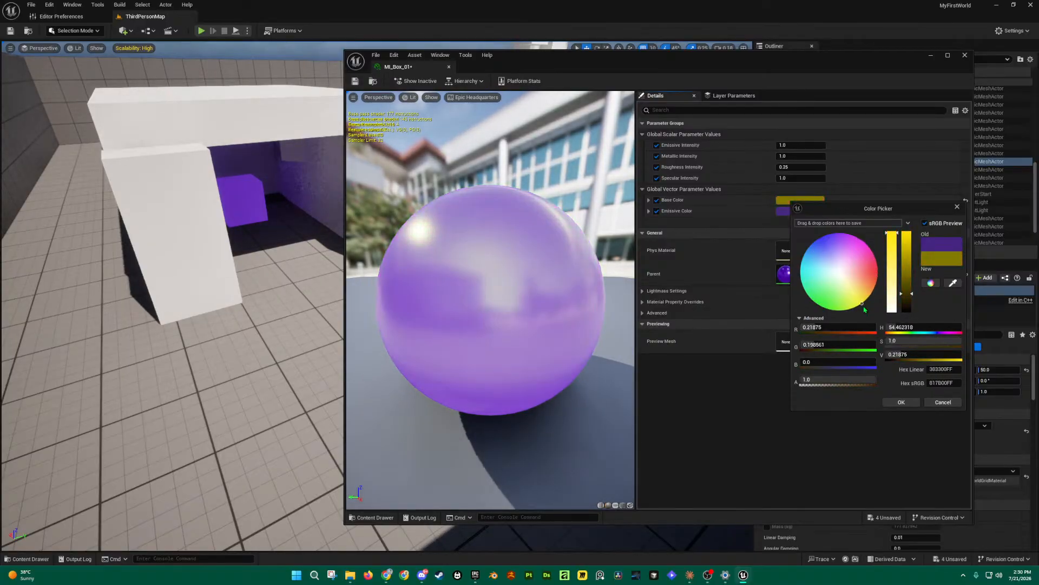
{"action": "left_click", "coordinate": [901, 401]}
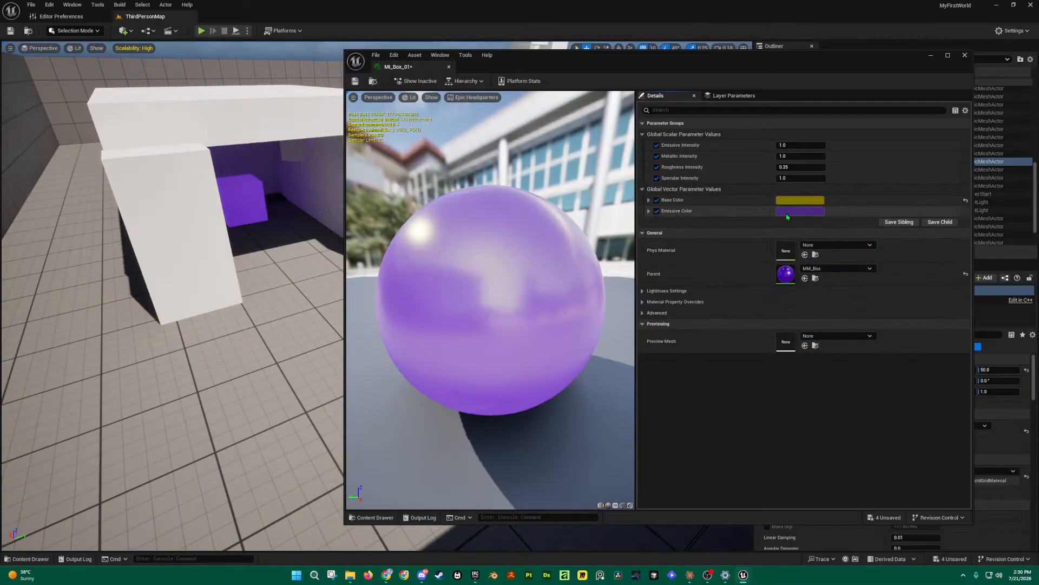
Step: Set MI_Box_01's Emissive Color to yellow as well
{"action": "left_click", "coordinate": [794, 212]}
{"action": "left_click_drag", "start_coordinate": [841, 278], "coordinate": [864, 319]}
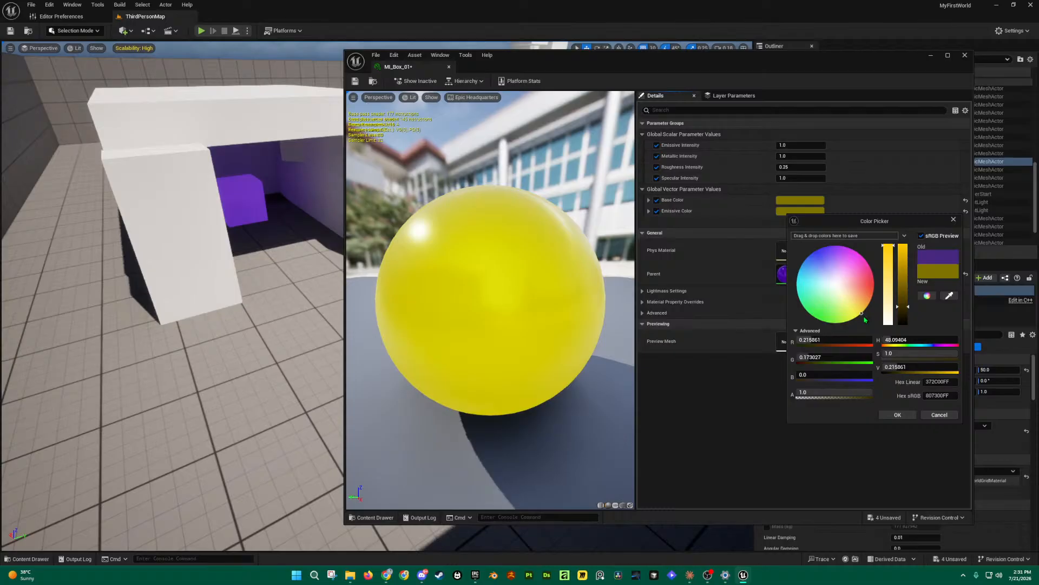
{"action": "left_click", "coordinate": [898, 414]}
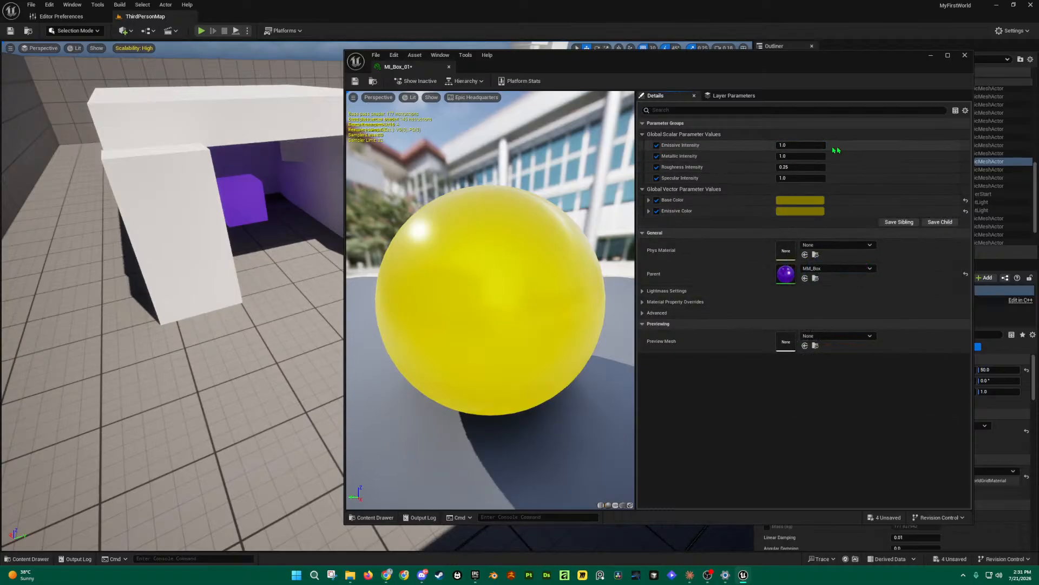
Step: Set MI_Box_01's Emissive, Metallic and Specular Intensity to 0.0, making the sphere matte
{"action": "left_click", "coordinate": [802, 143]}
{"action": "type", "text": "0"}
{"action": "key", "text": "Return"}
{"action": "left_click_drag", "start_coordinate": [444, 303], "coordinate": [557, 297]}
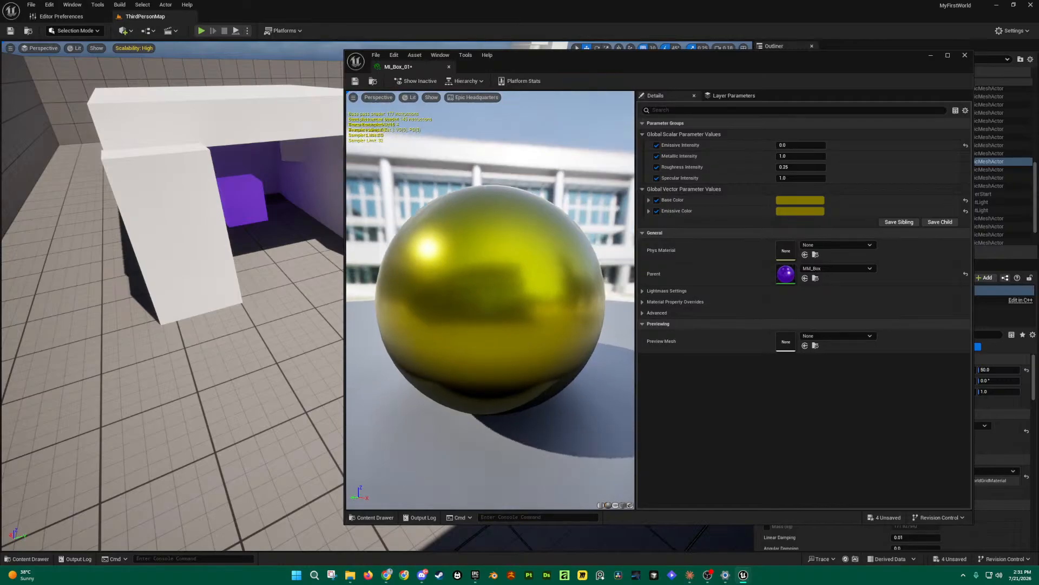
{"action": "left_click", "coordinate": [803, 157]}
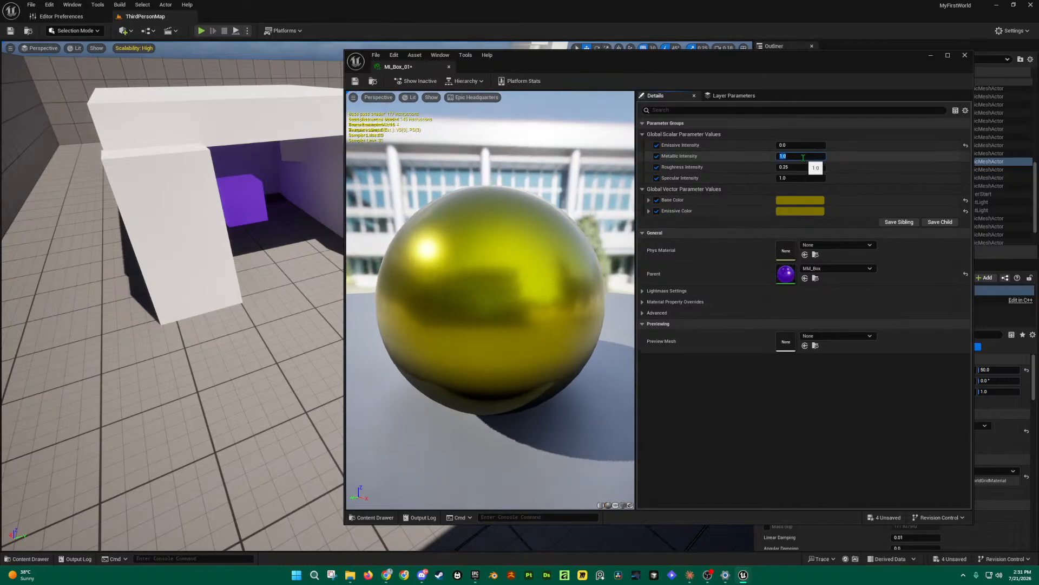
{"action": "type", "text": "0"}
{"action": "key", "text": "Return"}
{"action": "mouse_move", "coordinate": [474, 305]}
{"action": "left_mouse_down"}
{"action": "mouse_move", "coordinate": [601, 305]}
{"action": "mouse_move", "coordinate": [487, 303]}
{"action": "left_mouse_up"}
{"action": "left_click", "coordinate": [801, 178]}
{"action": "type", "text": "0"}
{"action": "key", "text": "Return"}
{"action": "left_click_drag", "start_coordinate": [565, 277], "coordinate": [454, 147]}
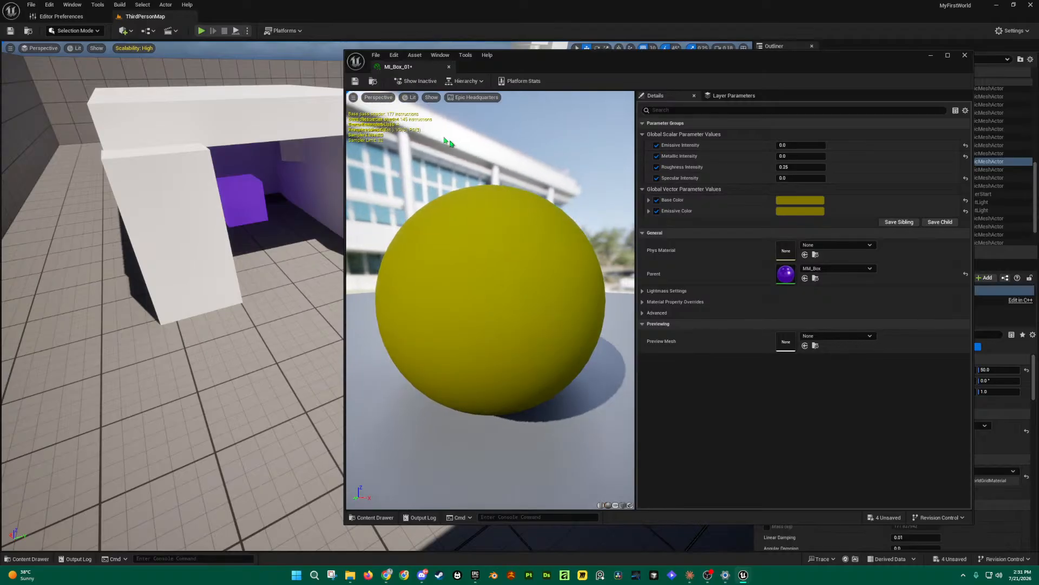
Step: Save MI_Box_01, apply it to the cube in the level, and close the instance editor
{"action": "left_click", "coordinate": [355, 82]}
{"action": "right_click_drag", "start_coordinate": [267, 202], "coordinate": [287, 238]}
{"action": "key", "text": "ctrl+space"}
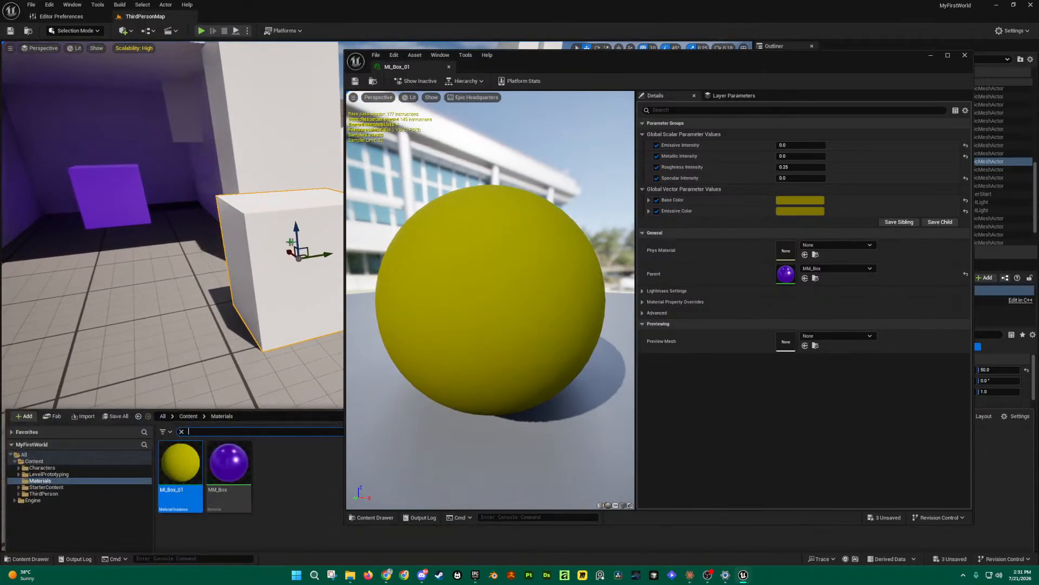
{"action": "left_click_drag", "start_coordinate": [180, 386], "coordinate": [263, 242]}
{"action": "right_click_drag", "start_coordinate": [263, 242], "coordinate": [243, 234]}
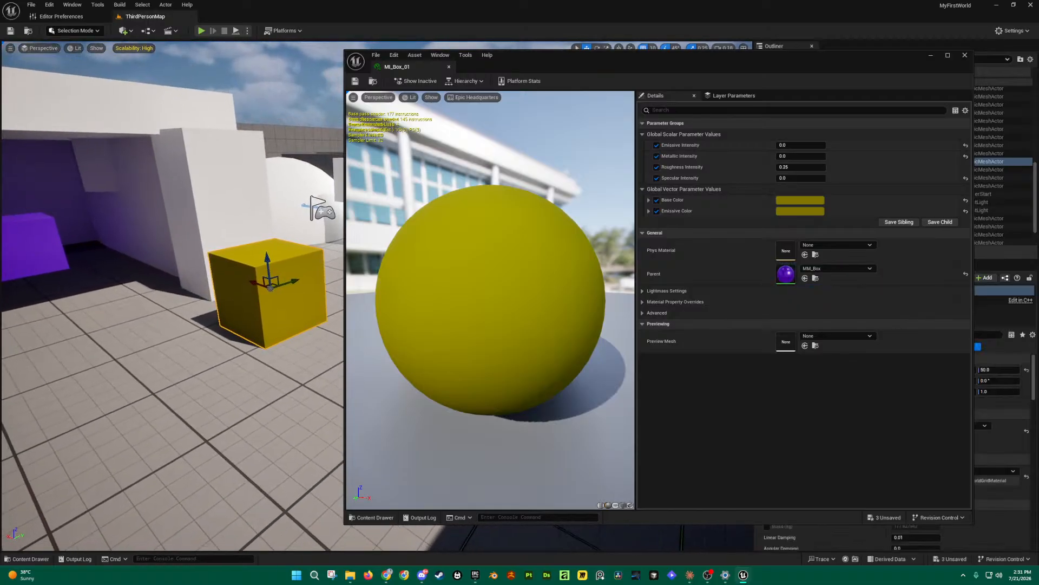
{"action": "left_click", "coordinate": [965, 55]}
{"action": "key", "text": "ctrl+space"}
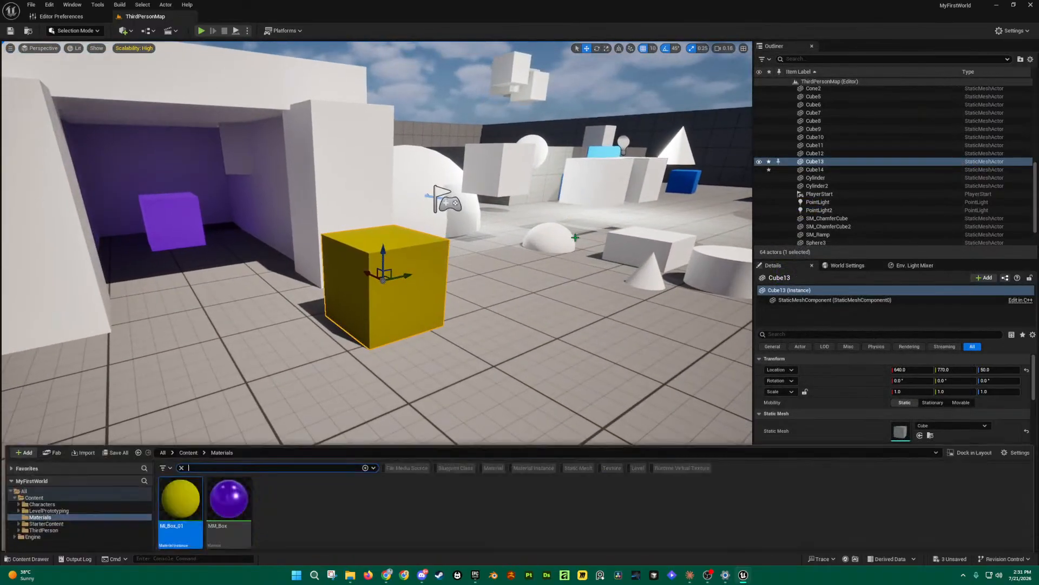
{"action": "left_click", "coordinate": [27, 559]}
{"action": "left_click", "coordinate": [27, 559]}
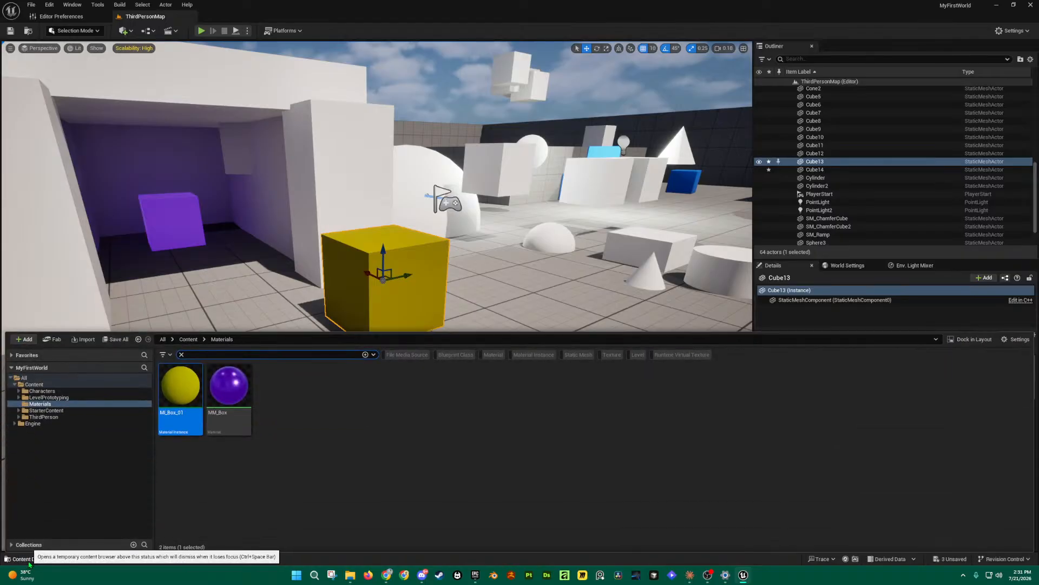
Step: Create a second material instance of MM_Box and name it MI_Box_02
{"action": "right_click", "coordinate": [181, 385]}
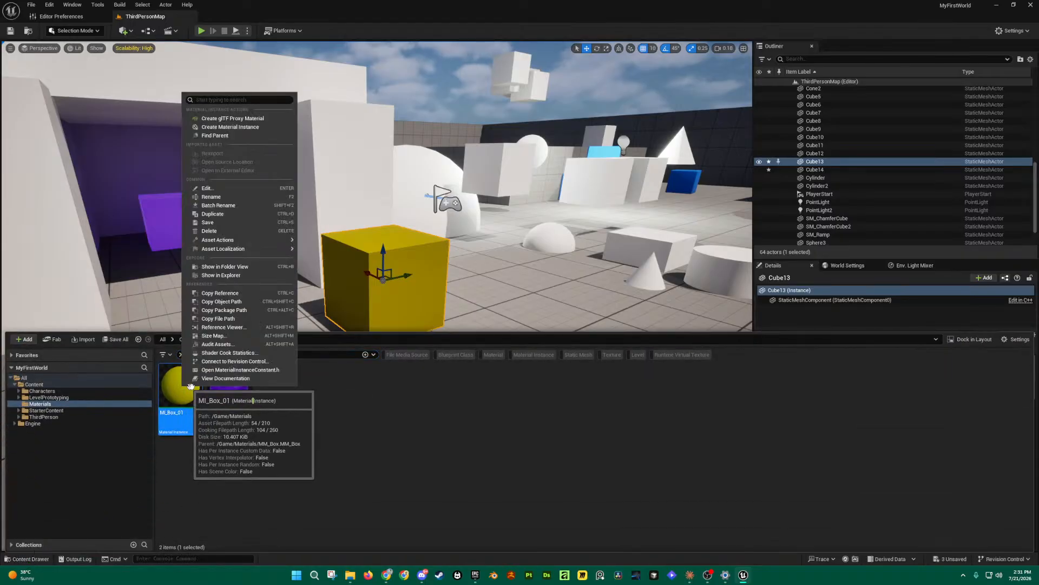
{"action": "left_click", "coordinate": [233, 382]}
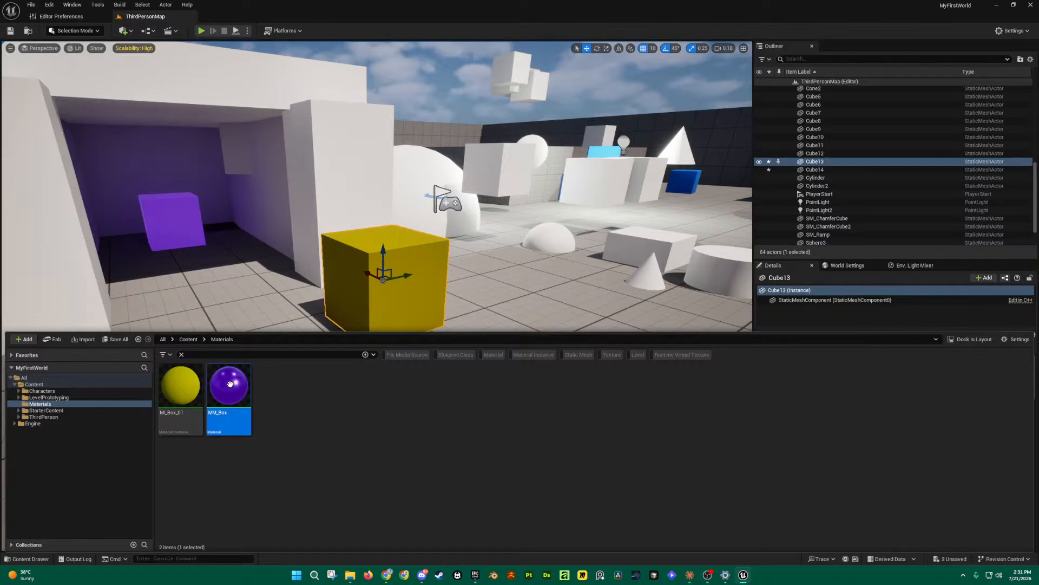
{"action": "right_click", "coordinate": [236, 367]}
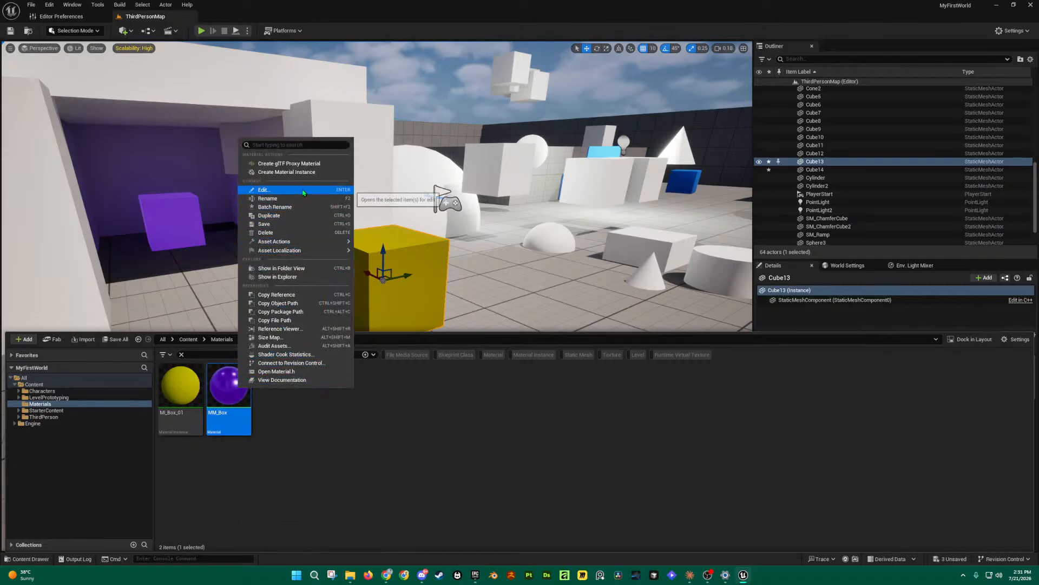
{"action": "left_click", "coordinate": [287, 171]}
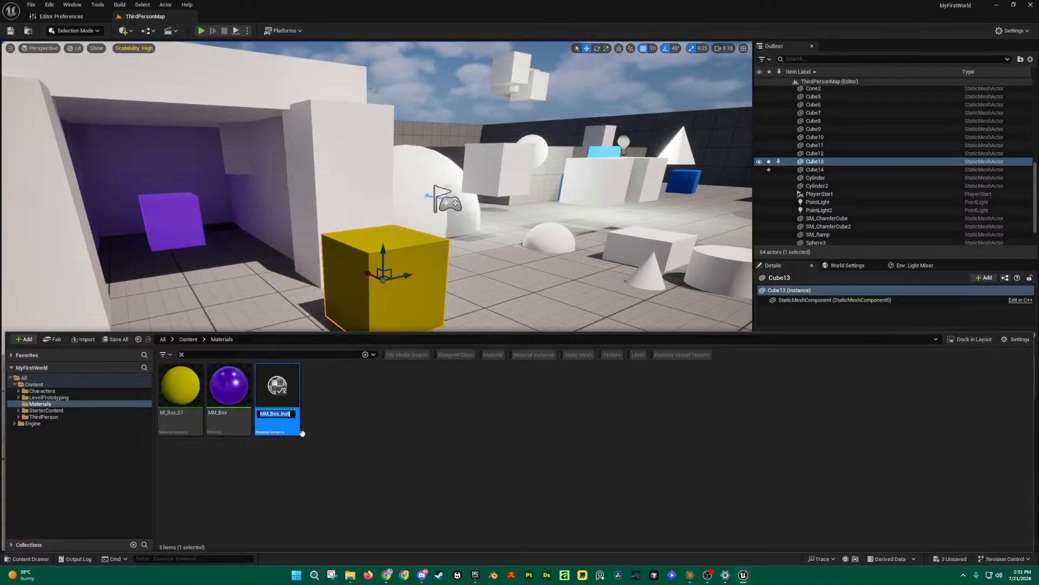
{"action": "key", "text": "Right"}
{"action": "key", "text": "BackSpace"}
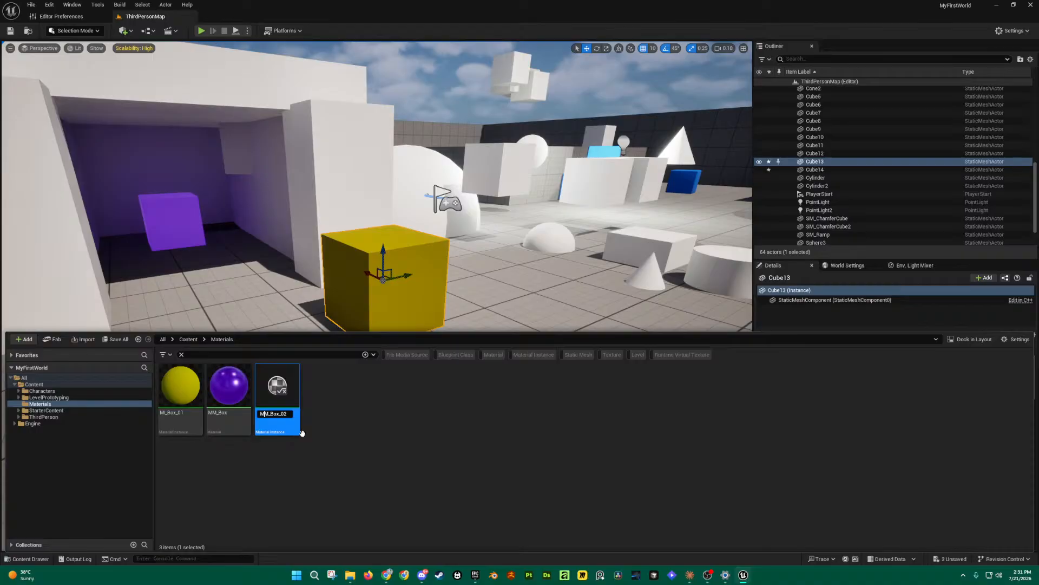
{"action": "key", "text": "BackSpace"}
{"action": "type", "text": "I"}
{"action": "key", "text": "Return"}
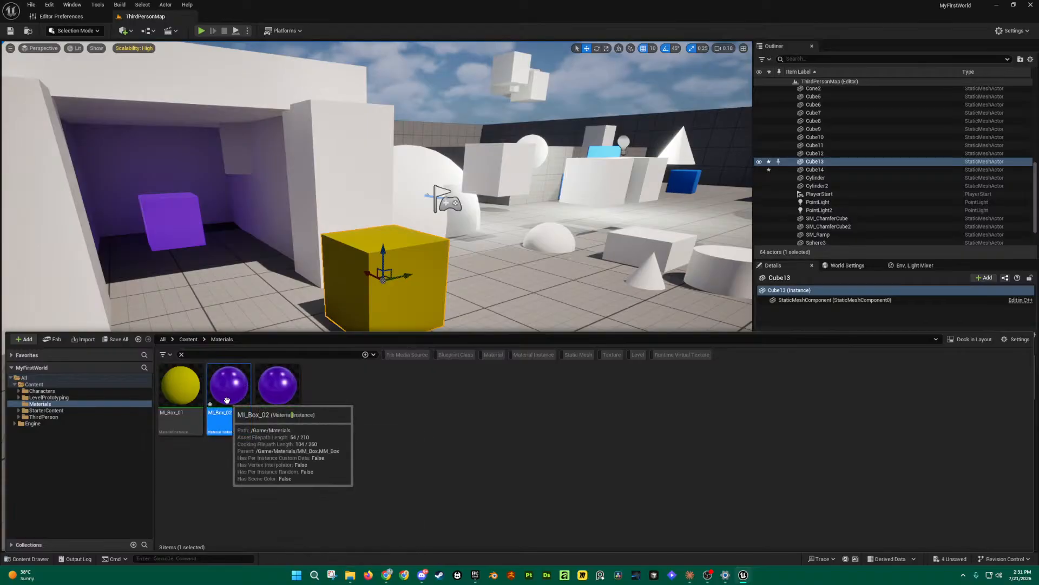
Step: Open MI_Box_02 and enable overrides for all six parameters
{"action": "double_click", "coordinate": [246, 407]}
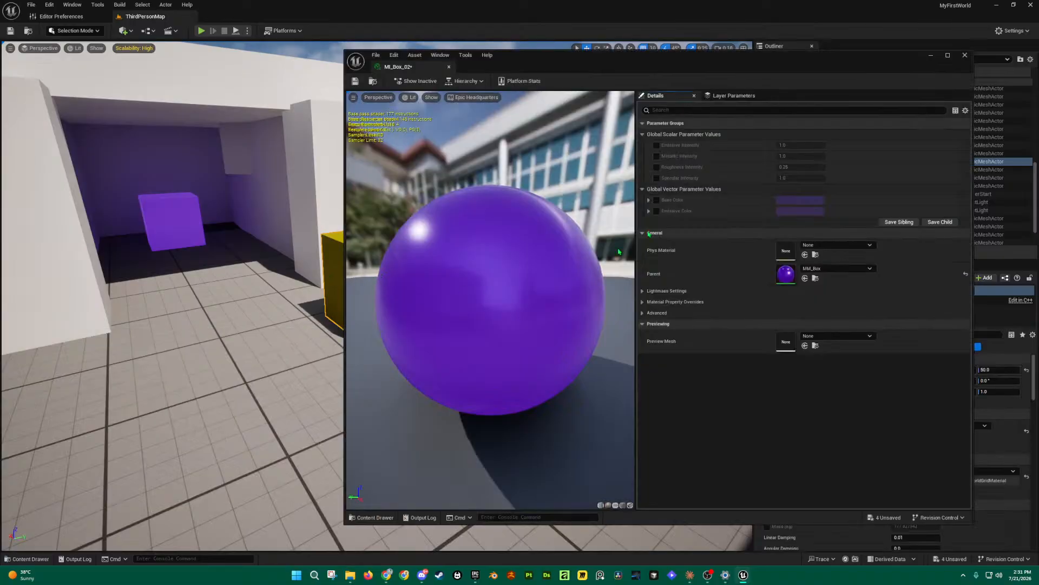
{"action": "right_click_drag", "start_coordinate": [222, 255], "coordinate": [275, 256]}
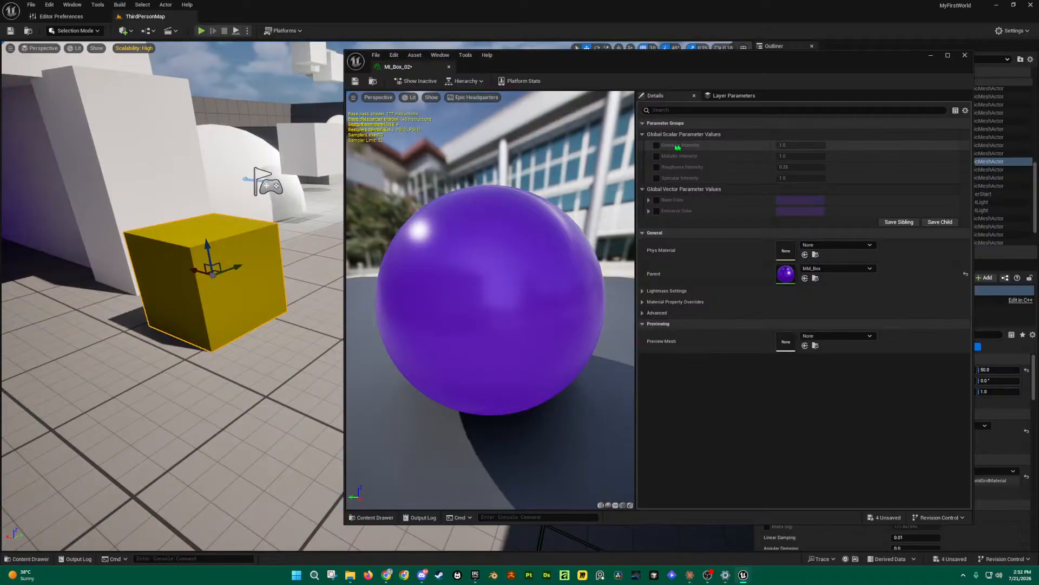
{"action": "left_click", "coordinate": [657, 145]}
{"action": "left_click", "coordinate": [657, 156]}
{"action": "left_click", "coordinate": [657, 167]}
{"action": "left_click", "coordinate": [657, 178]}
{"action": "left_click", "coordinate": [657, 200]}
{"action": "left_click", "coordinate": [656, 211]}
Step: Set MI_Box_02's Base Color to red and Emissive Intensity to 0.0
{"action": "left_click", "coordinate": [797, 200]}
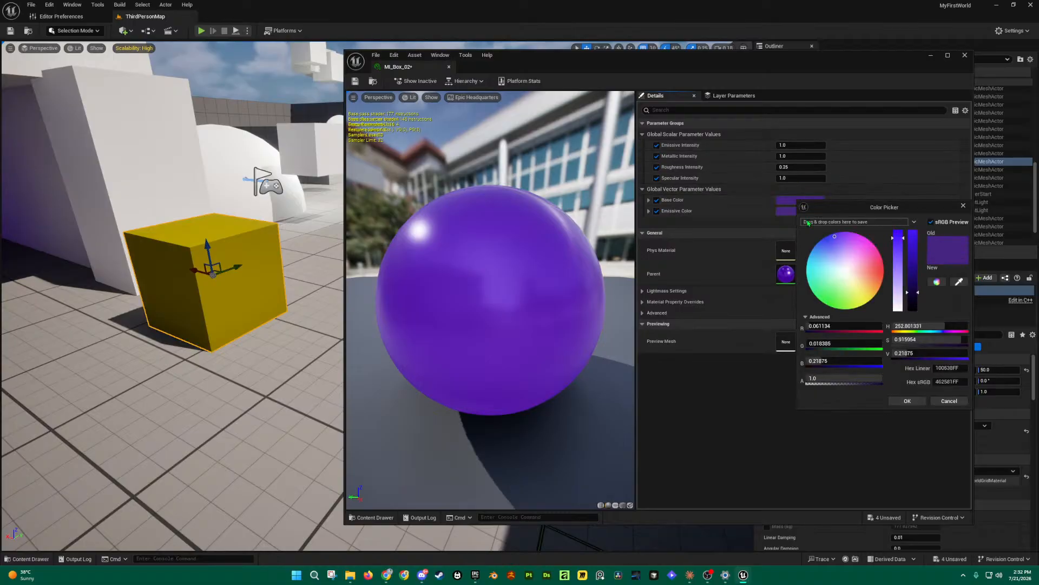
{"action": "left_click", "coordinate": [883, 272]}
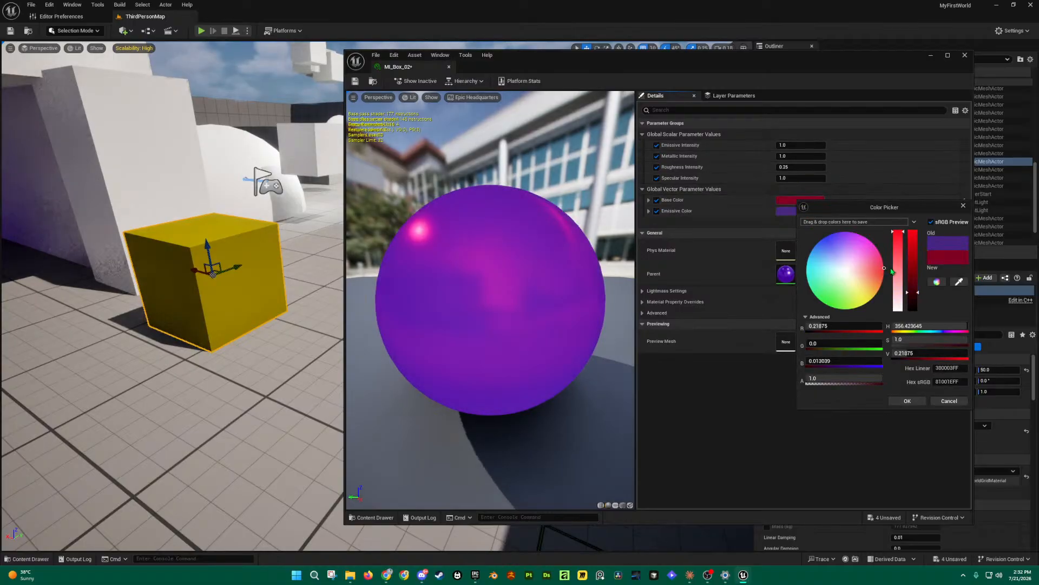
{"action": "left_click", "coordinate": [907, 400]}
{"action": "left_click", "coordinate": [785, 145]}
{"action": "type", "text": "0"}
{"action": "left_click", "coordinate": [837, 149]}
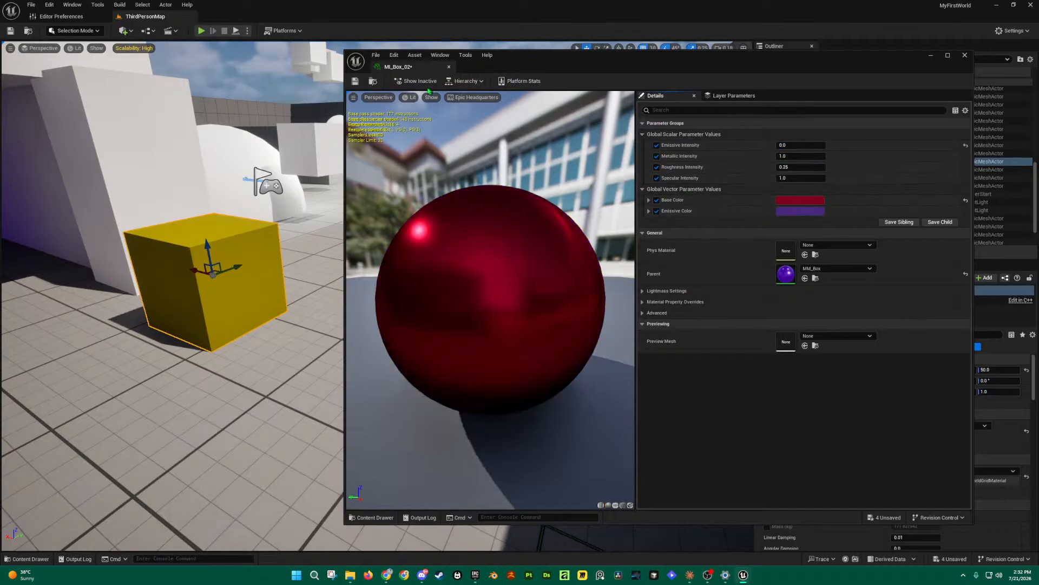
Step: Save MI_Box_02 and deselect the yellow cube in the level
{"action": "left_click", "coordinate": [356, 80]}
{"action": "right_click_drag", "start_coordinate": [267, 260], "coordinate": [338, 179]}
{"action": "left_click", "coordinate": [342, 178]}
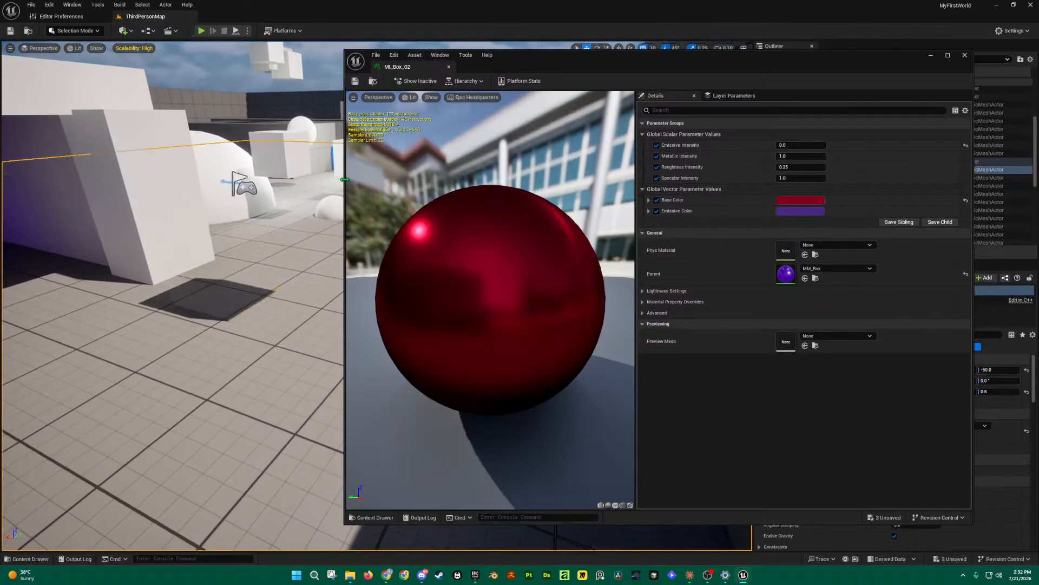
Step: Add a sphere from Quick Add > Shapes beside the cube and raise it 40 units
{"action": "left_click_drag", "start_coordinate": [344, 182], "coordinate": [471, 198]}
{"action": "right_click_drag", "start_coordinate": [441, 256], "coordinate": [416, 254]}
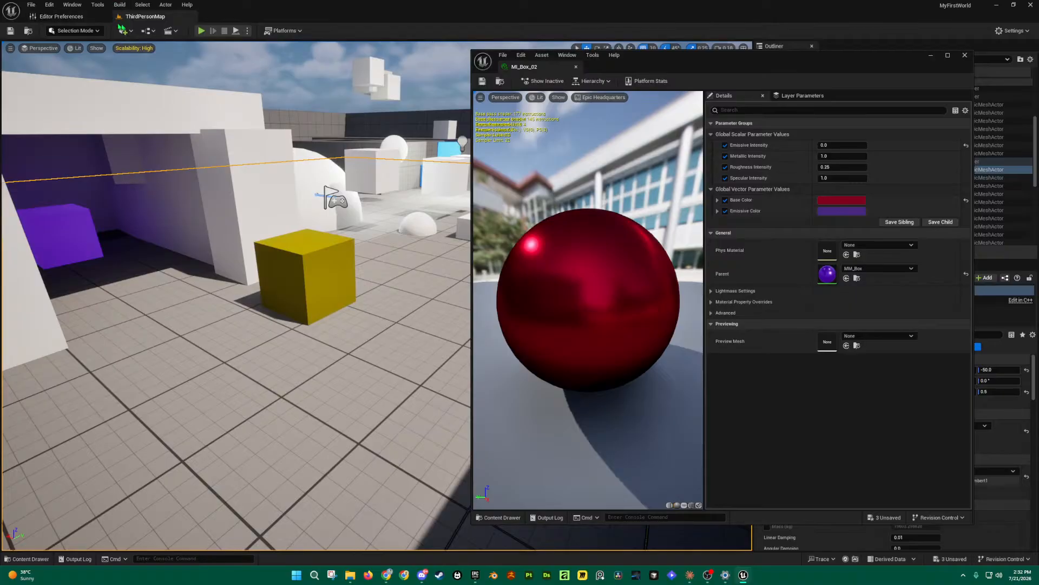
{"action": "left_click", "coordinate": [123, 30]}
{"action": "mouse_move", "coordinate": [154, 109]}
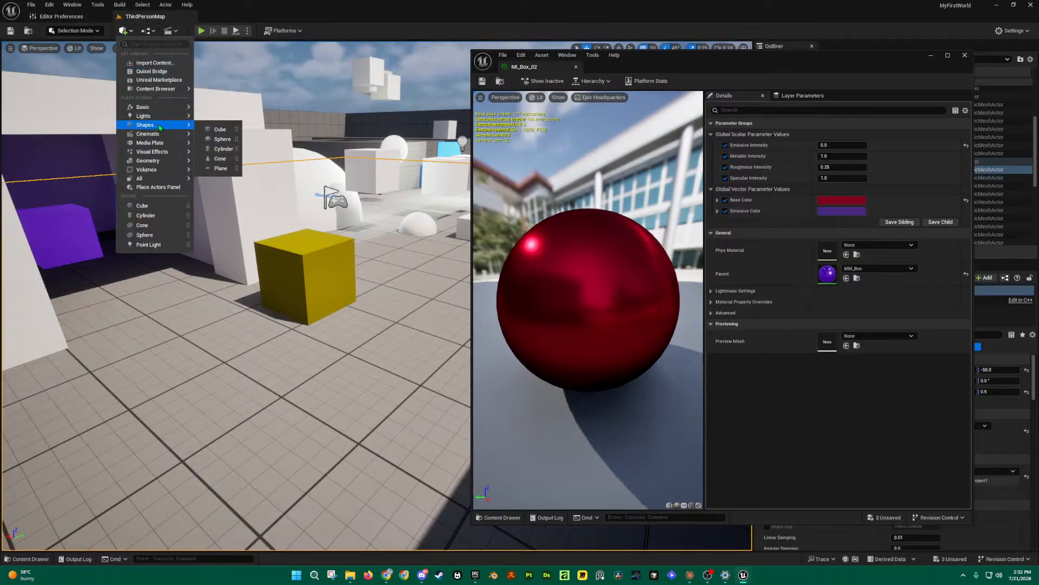
{"action": "left_click_drag", "start_coordinate": [209, 140], "coordinate": [393, 296]}
{"action": "key", "text": "w"}
{"action": "right_click_drag", "start_coordinate": [417, 331], "coordinate": [472, 363]}
{"action": "key", "text": "w"}
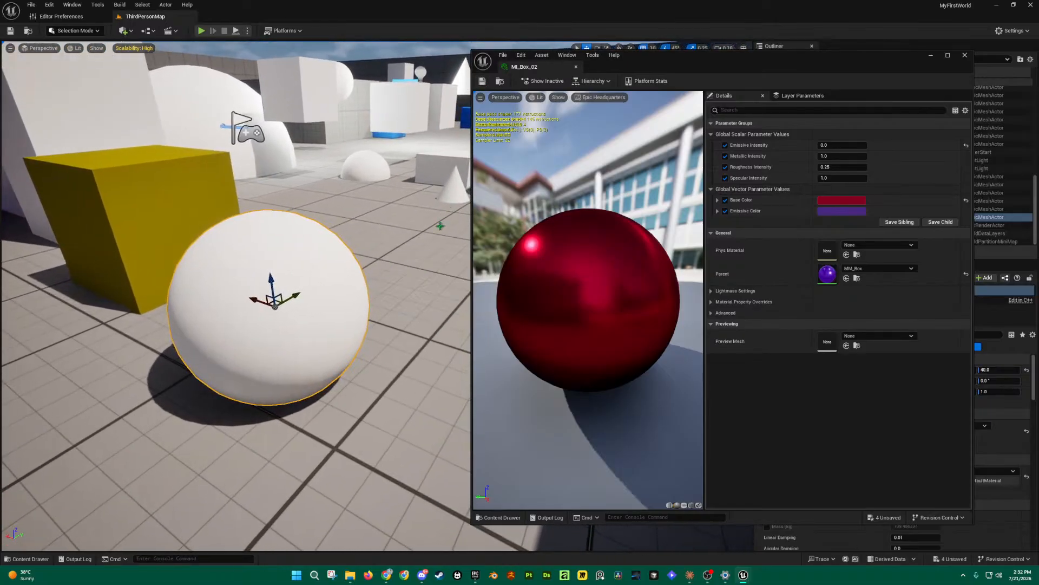
Step: Drag MI_Box_02 from the Content Drawer onto the sphere, turning it glossy red
{"action": "key", "text": "ctrl+space"}
{"action": "right_click_drag", "start_coordinate": [392, 218], "coordinate": [381, 258]}
{"action": "key", "text": "ctrl+space"}
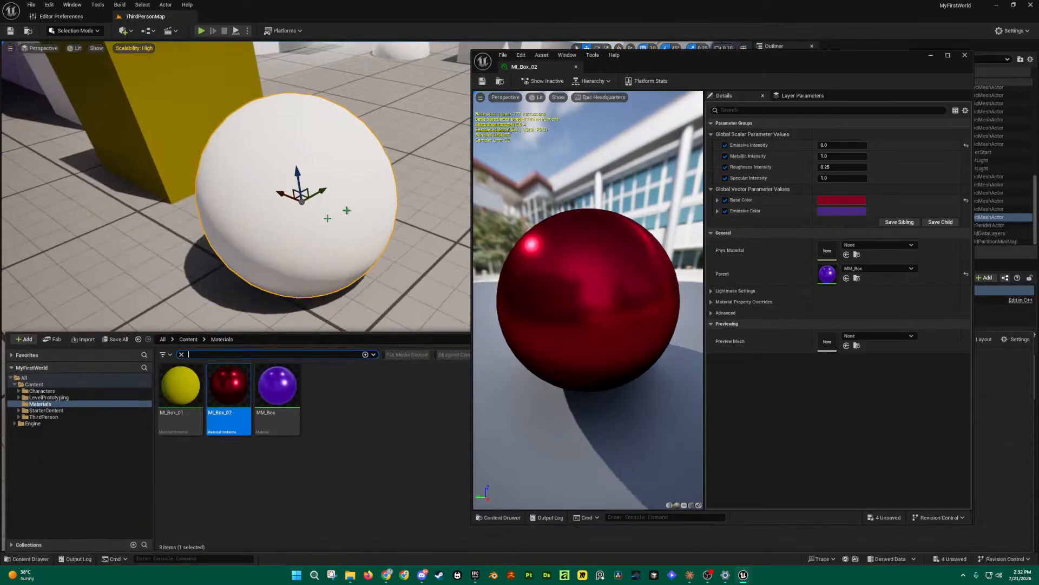
{"action": "left_click", "coordinate": [29, 559]}
{"action": "left_click", "coordinate": [29, 559]}
{"action": "left_click_drag", "start_coordinate": [234, 391], "coordinate": [295, 154]}
{"action": "right_click_drag", "start_coordinate": [319, 337], "coordinate": [319, 338]}
{"action": "scroll", "coordinate": [318, 338], "scroll_direction": "down", "scroll_amount": 3}
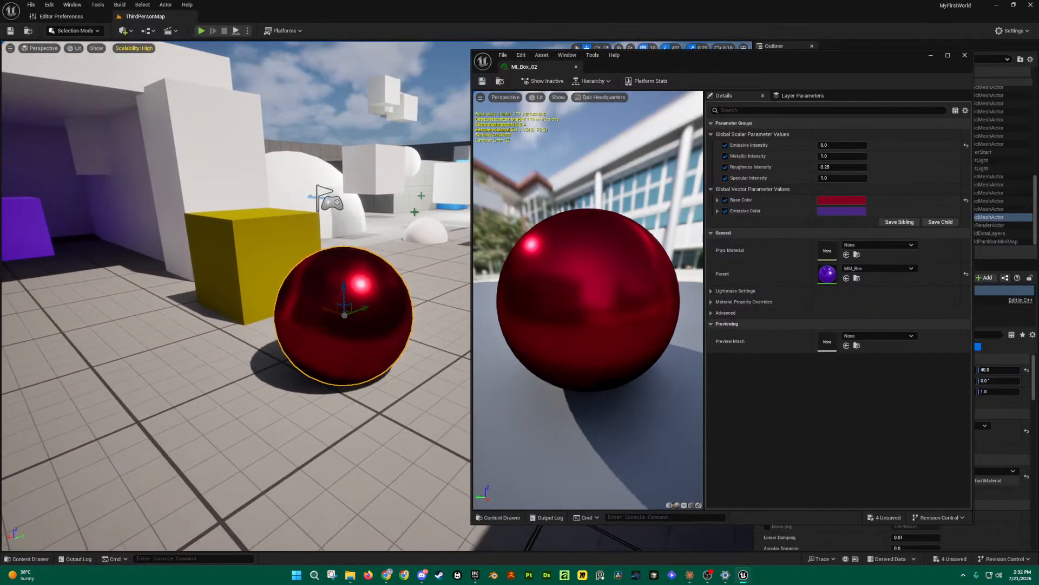
{"action": "key", "text": "ctrl+space"}
Step: Open the MM_Box parent material and look over its node graph
{"action": "left_click", "coordinate": [277, 386]}
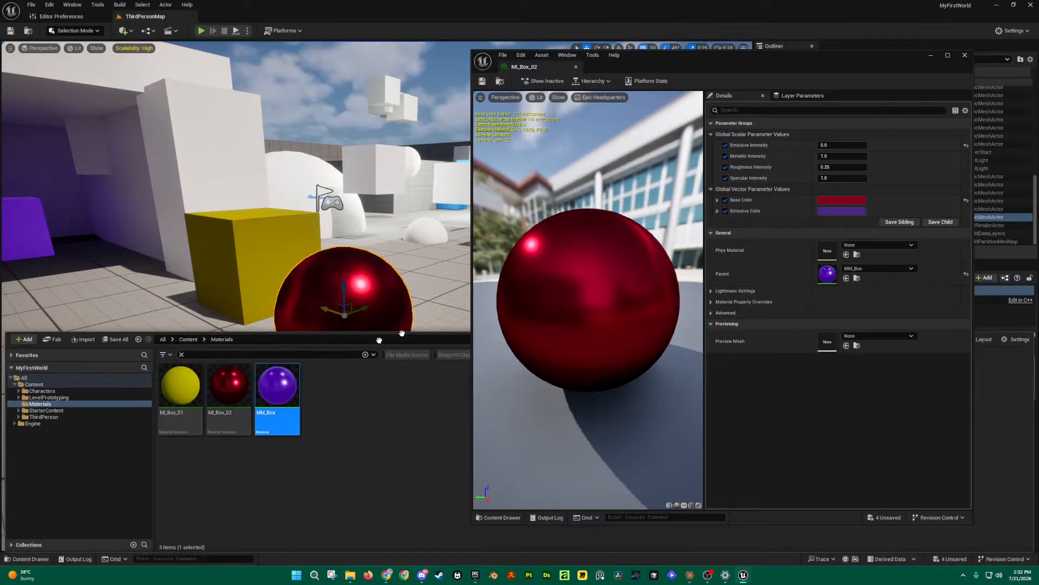
{"action": "double_click", "coordinate": [277, 386]}
{"action": "scroll", "coordinate": [789, 279], "scroll_direction": "down", "scroll_amount": 3}
{"action": "scroll", "coordinate": [780, 282], "scroll_direction": "up", "scroll_amount": 2}
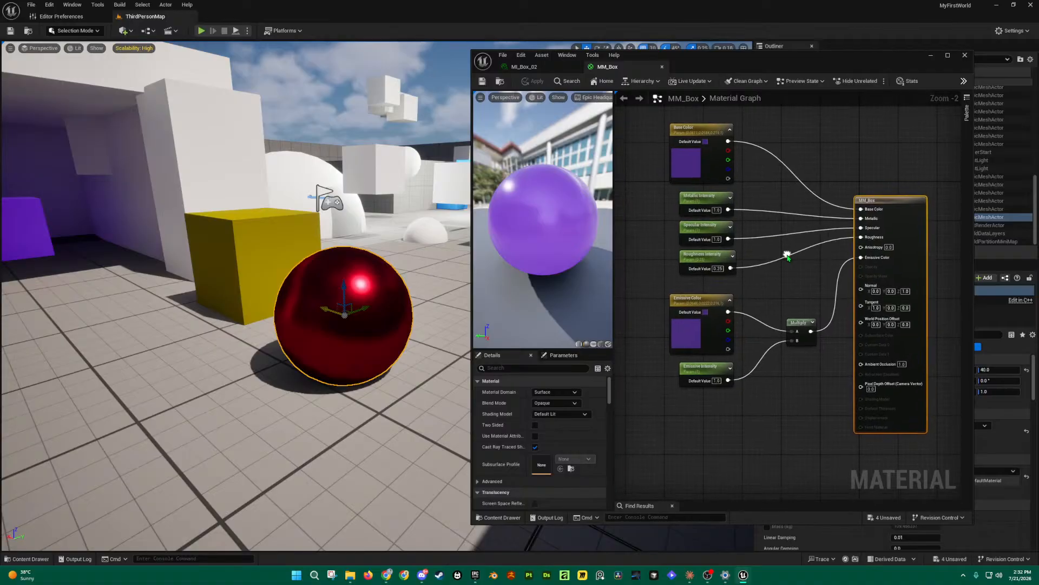
{"action": "key", "text": "ctrl+space"}
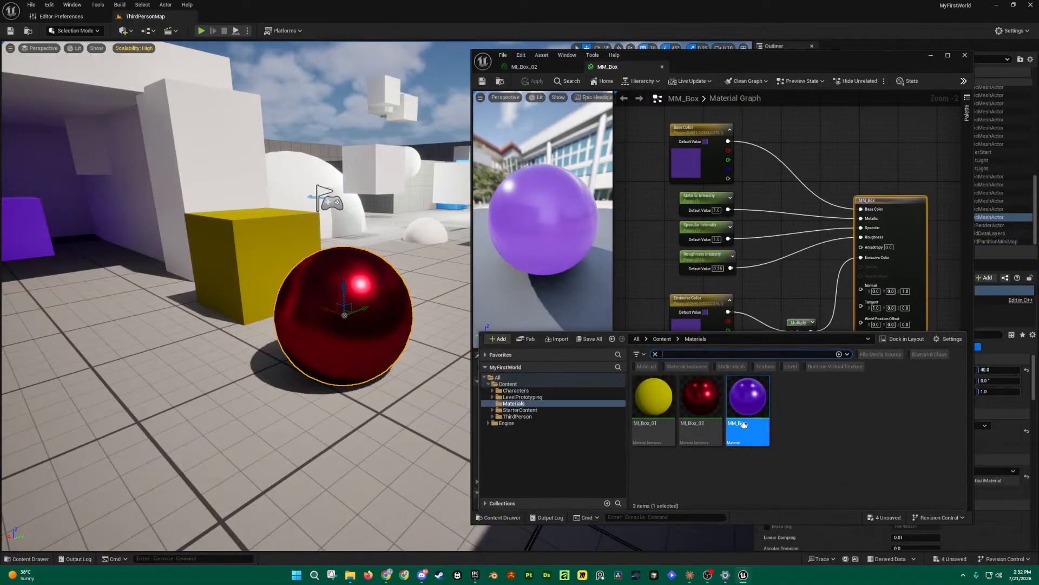
{"action": "key", "text": "ctrl+space"}
Step: Close the material editor and select MM_Box among the Materials folder assets
{"action": "left_click", "coordinate": [965, 56]}
{"action": "key", "text": "ctrl+space"}
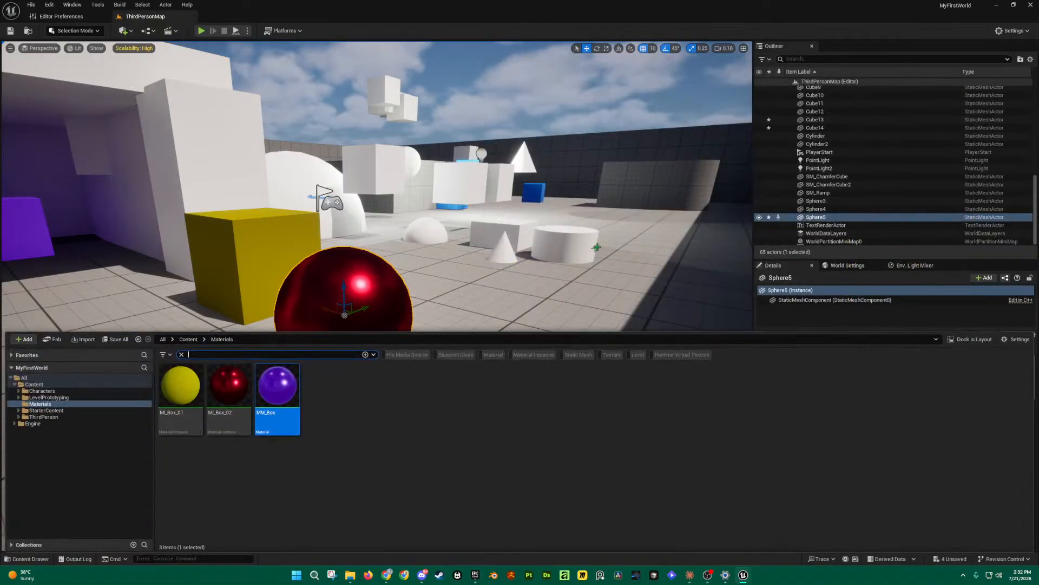
{"action": "left_click", "coordinate": [229, 395]}
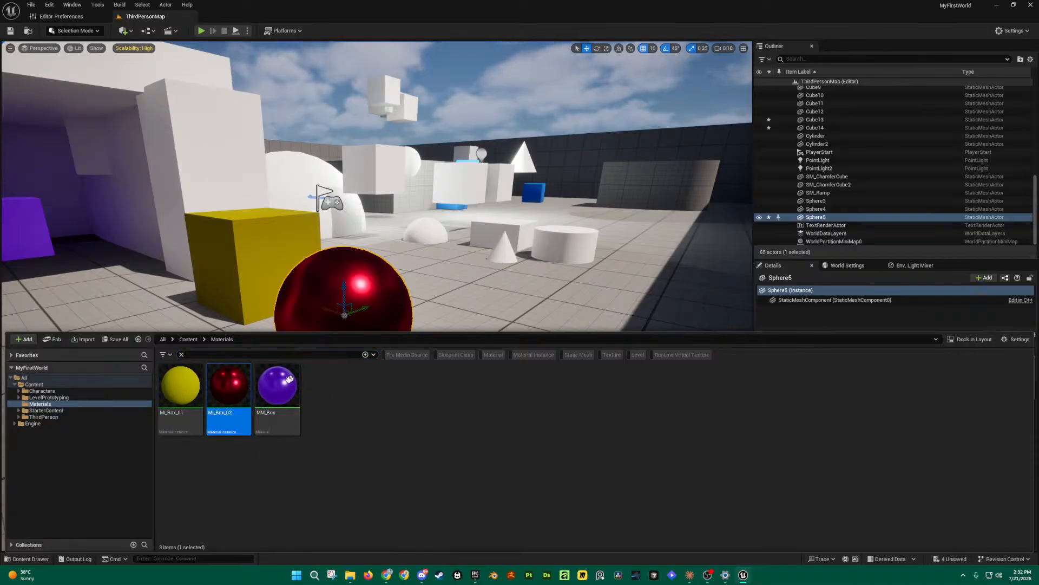
{"action": "left_click", "coordinate": [274, 392]}
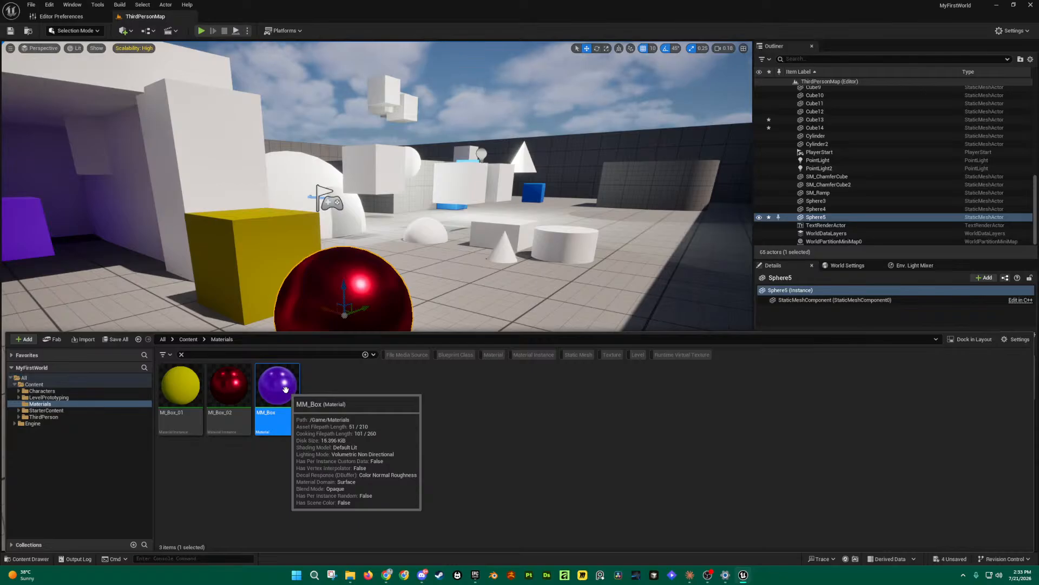
Step: Briefly check MI_Box_02 in its editor, then open MI_Box_01 for editing
{"action": "double_click", "coordinate": [217, 404]}
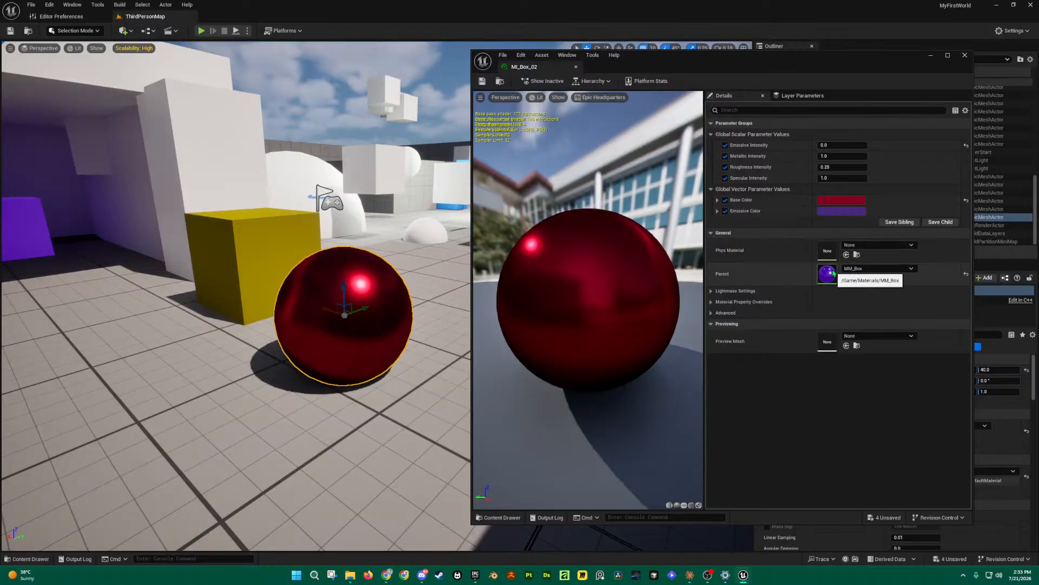
{"action": "left_click", "coordinate": [965, 54]}
{"action": "left_click", "coordinate": [30, 558]}
{"action": "left_click", "coordinate": [196, 386]}
{"action": "double_click", "coordinate": [196, 386]}
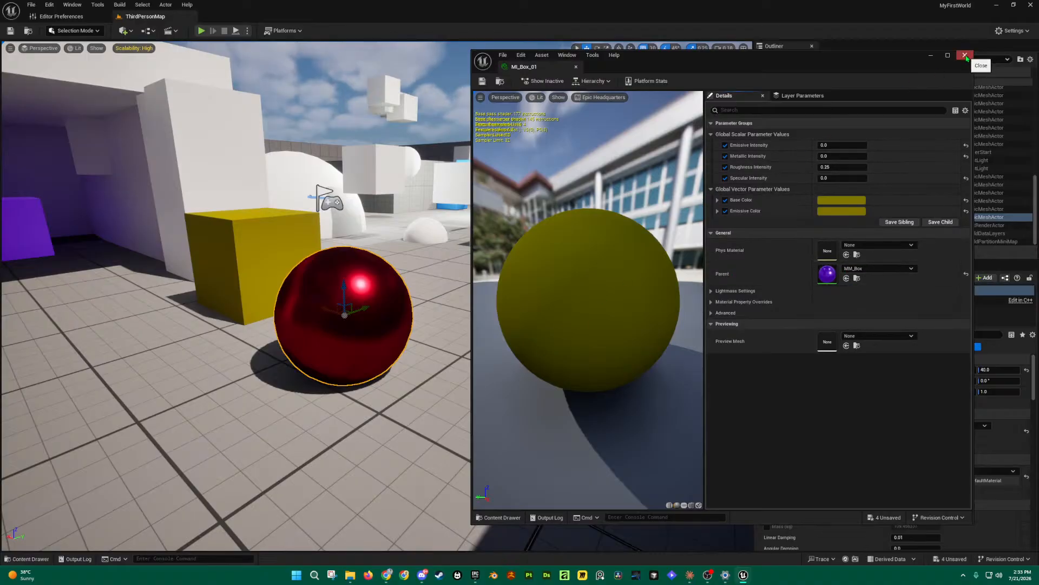
Step: Open the parent MM_Box graph alongside, select its parameter nodes, and return to MI_Box_01
{"action": "double_click", "coordinate": [828, 276]}
{"action": "scroll", "coordinate": [704, 228], "scroll_direction": "down", "scroll_amount": 3}
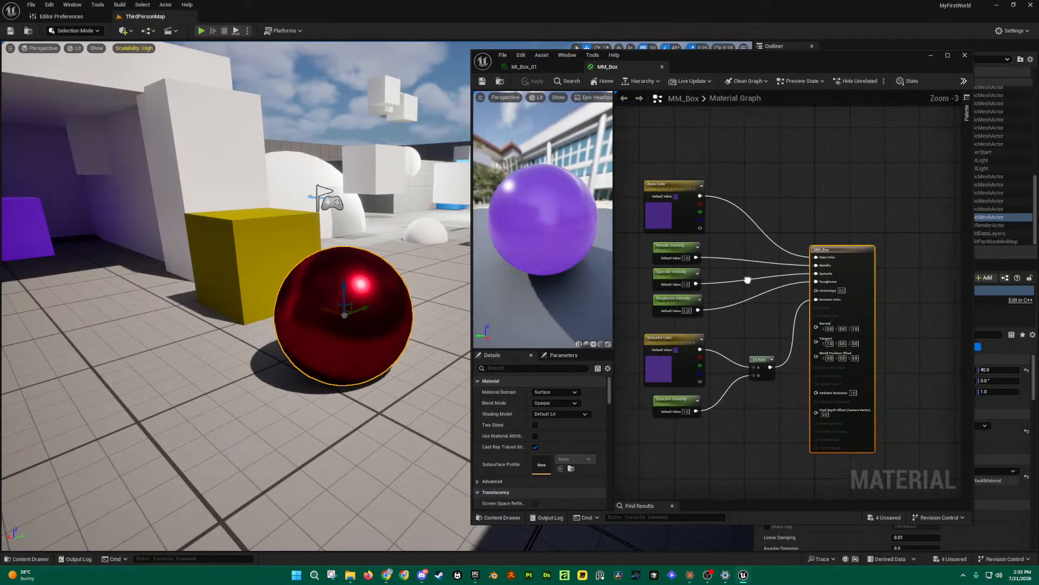
{"action": "right_click_drag", "start_coordinate": [804, 233], "coordinate": [797, 253]}
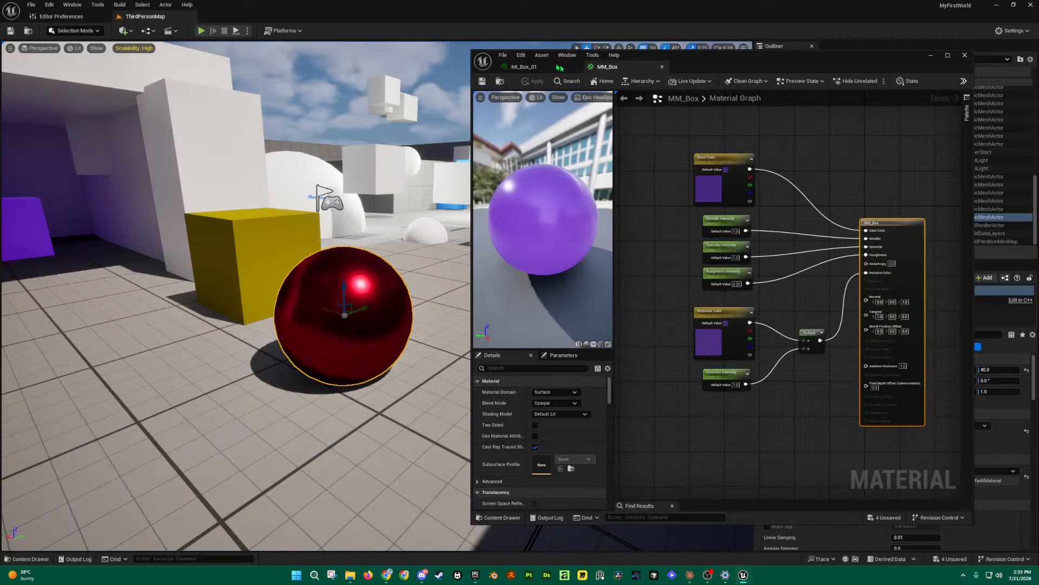
{"action": "left_click_drag", "start_coordinate": [682, 135], "coordinate": [776, 414]}
{"action": "left_click", "coordinate": [523, 67]}
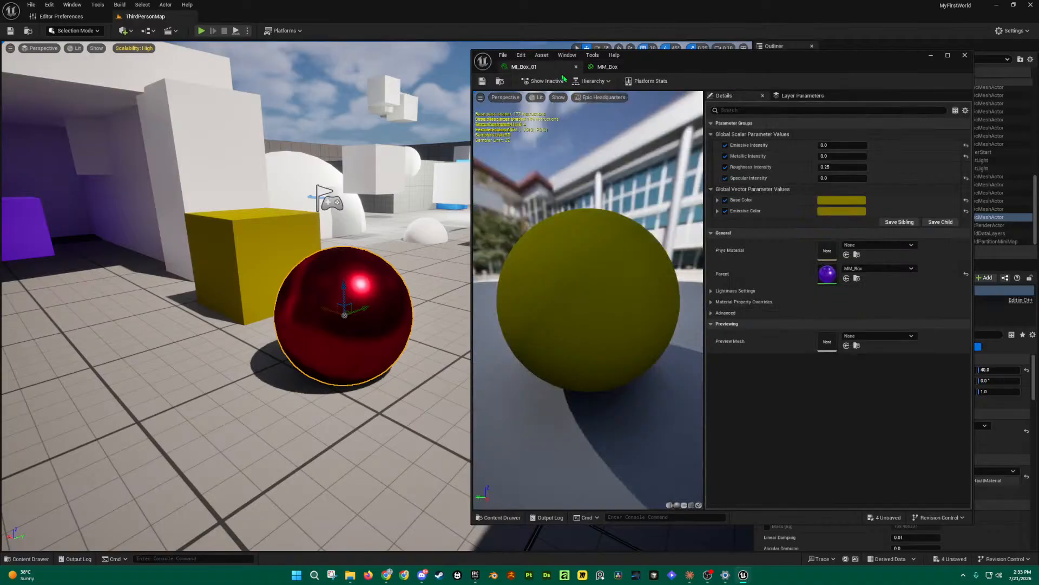
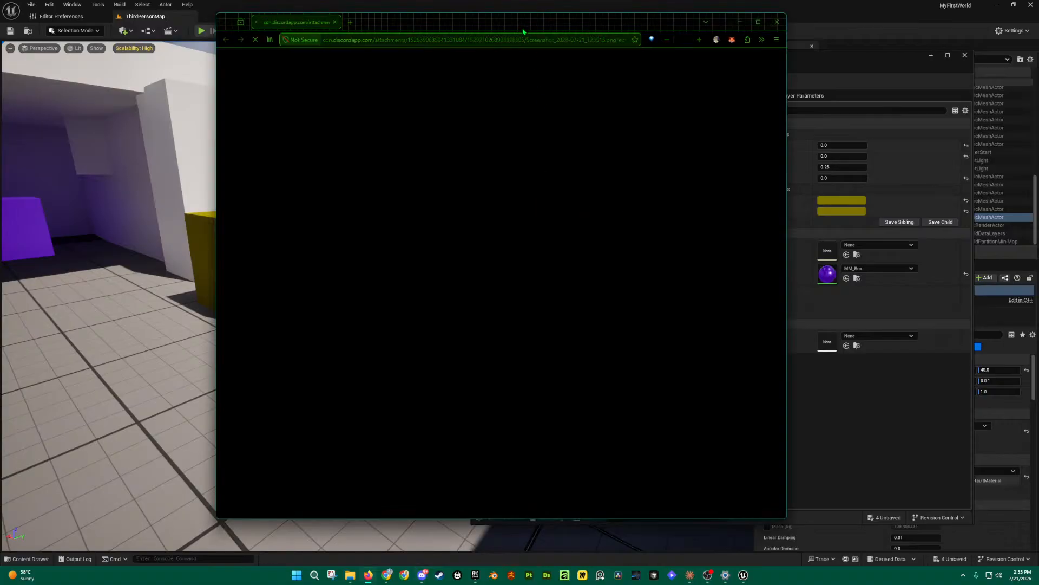
Step: Enlarge and inspect the screenshot, then close it and the browser to return to Unreal
{"action": "left_click_drag", "start_coordinate": [524, 27], "coordinate": [438, 25]}
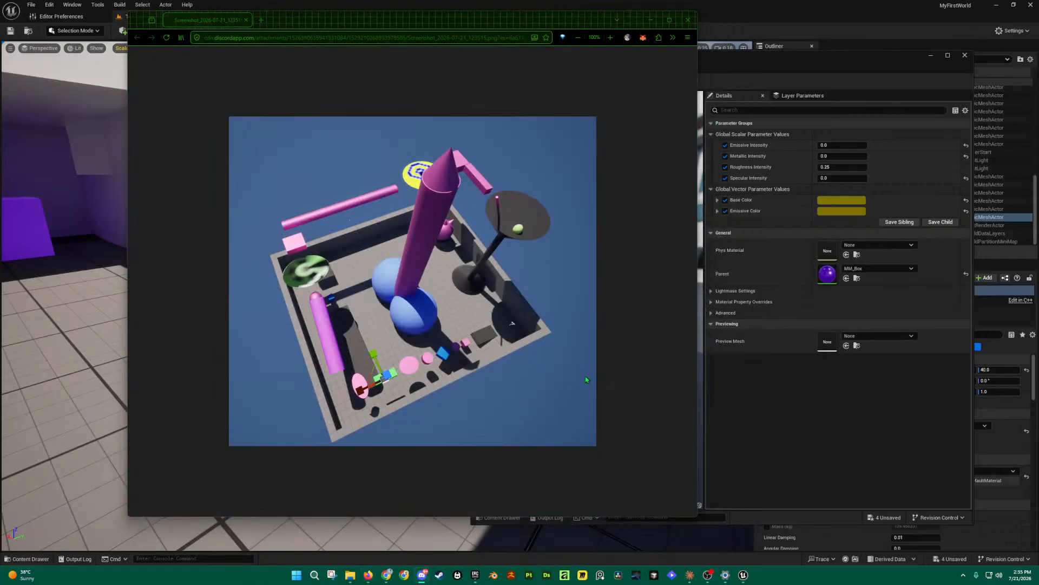
{"action": "left_click_drag", "start_coordinate": [697, 519], "coordinate": [880, 536]}
{"action": "scroll", "coordinate": [658, 428], "scroll_direction": "up", "scroll_amount": 3, "text": "ctrl"}
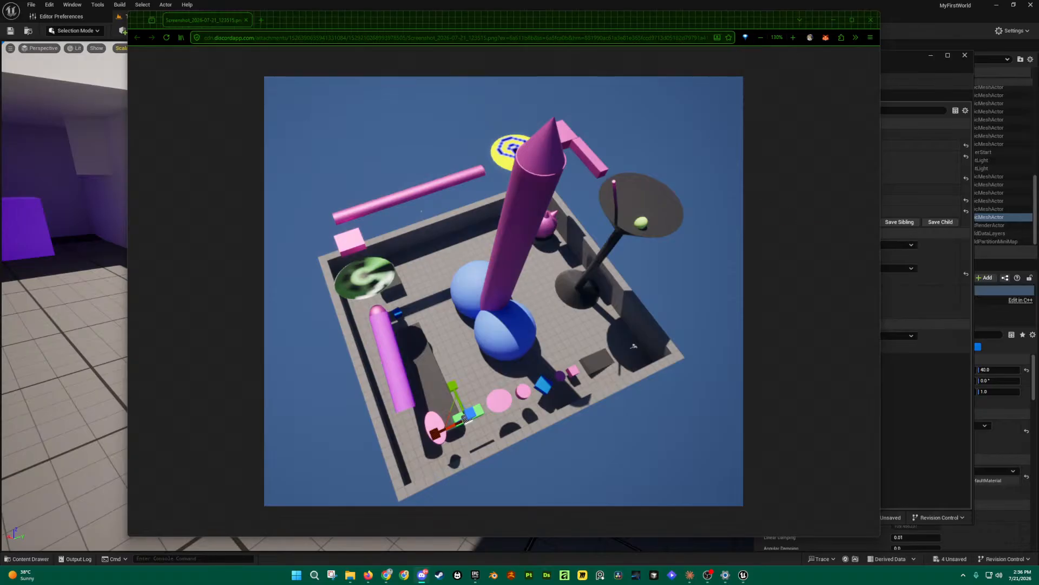
{"action": "left_click", "coordinate": [864, 19]}
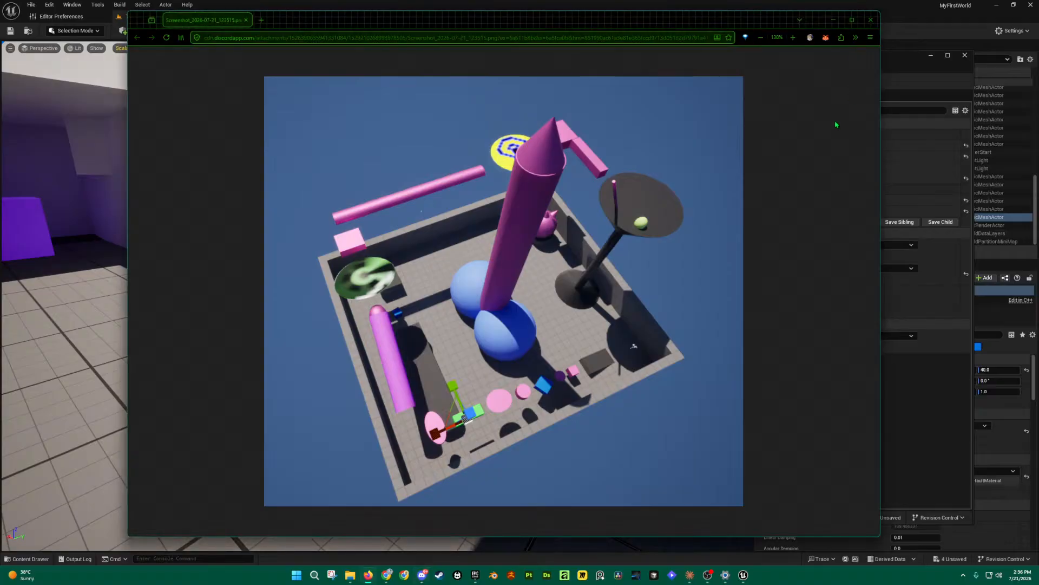
{"action": "left_click", "coordinate": [870, 19]}
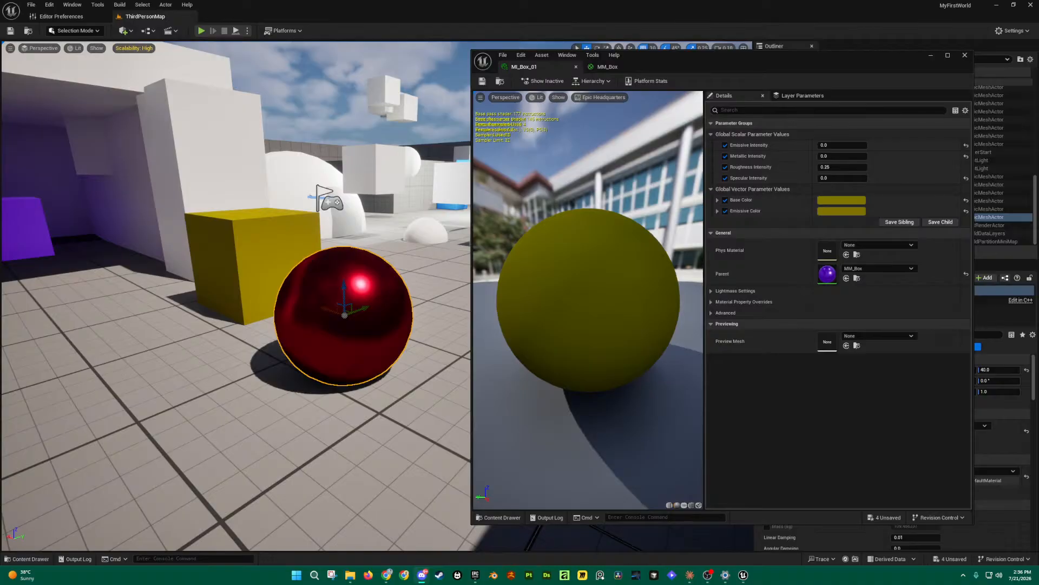
Step: Dock the MM_Box graph into the main editor and close the floating MI_Box_01 window
{"action": "left_click", "coordinate": [589, 67]}
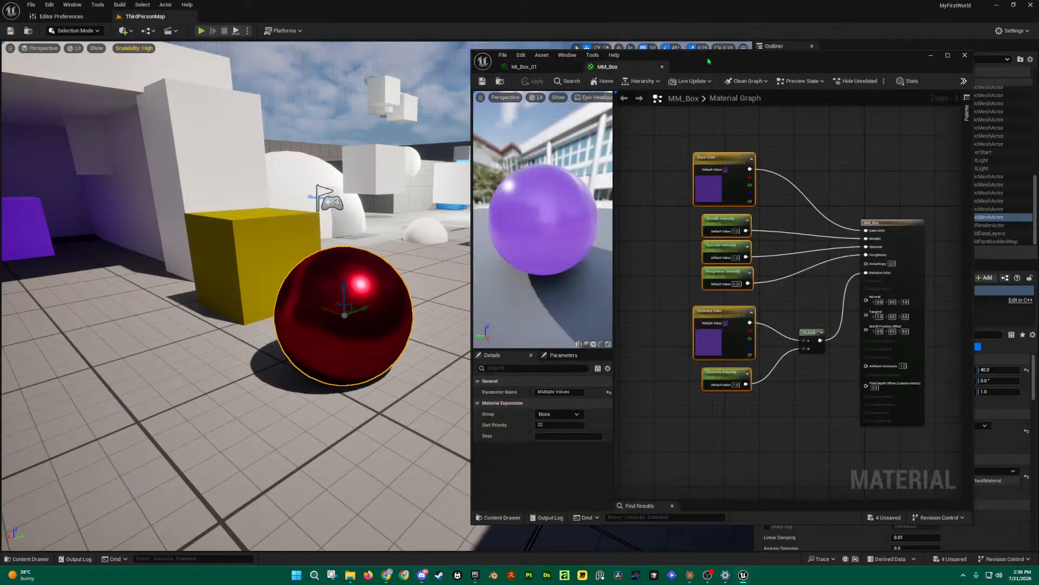
{"action": "left_click_drag", "start_coordinate": [719, 60], "coordinate": [642, 51]}
{"action": "left_click_drag", "start_coordinate": [552, 60], "coordinate": [228, 18]}
{"action": "left_click", "coordinate": [889, 46]}
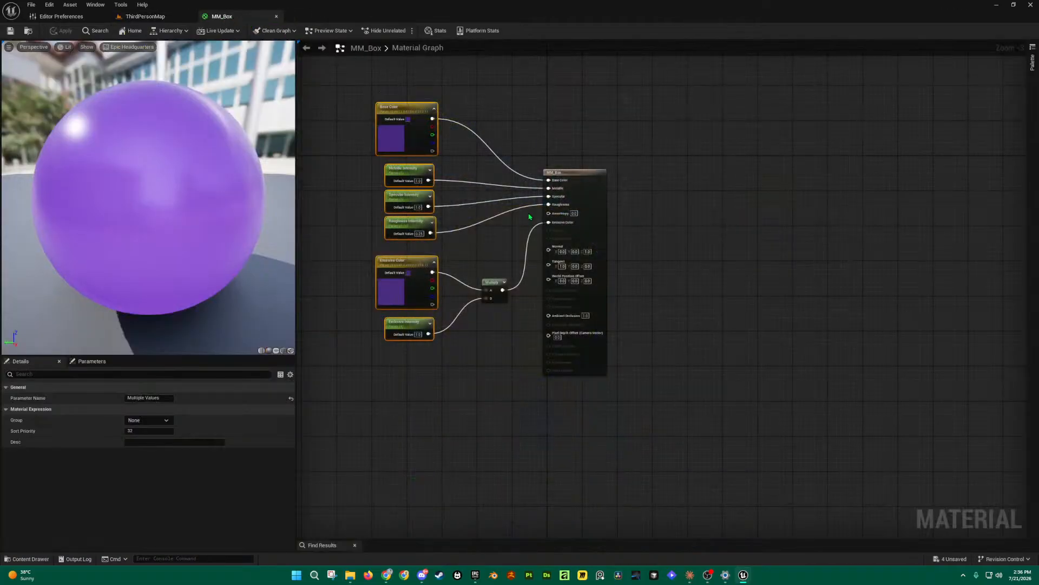
{"action": "scroll", "coordinate": [608, 225], "scroll_direction": "up", "scroll_amount": 3}
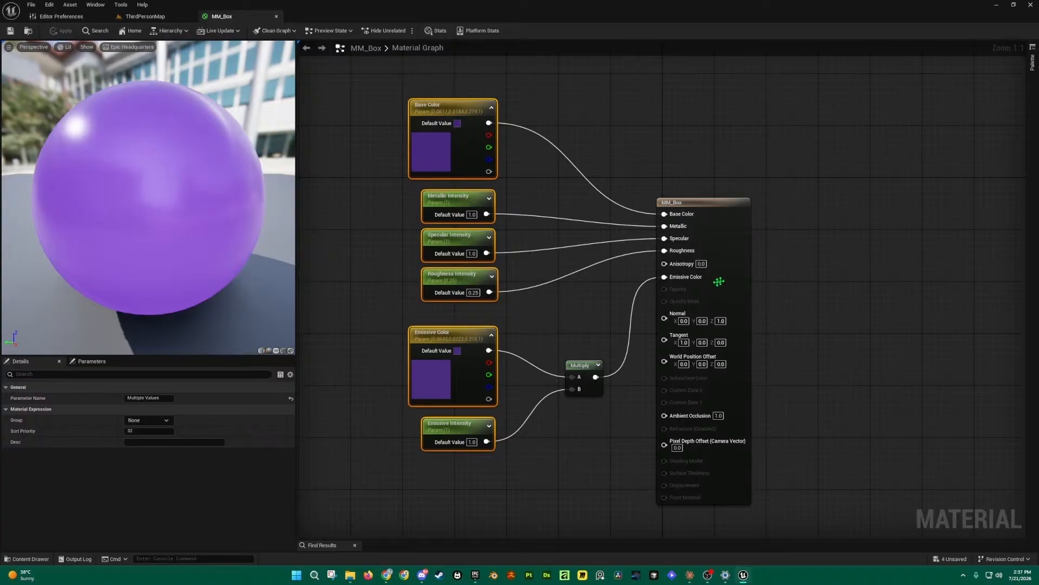
{"action": "right_click_drag", "start_coordinate": [604, 174], "coordinate": [694, 151]}
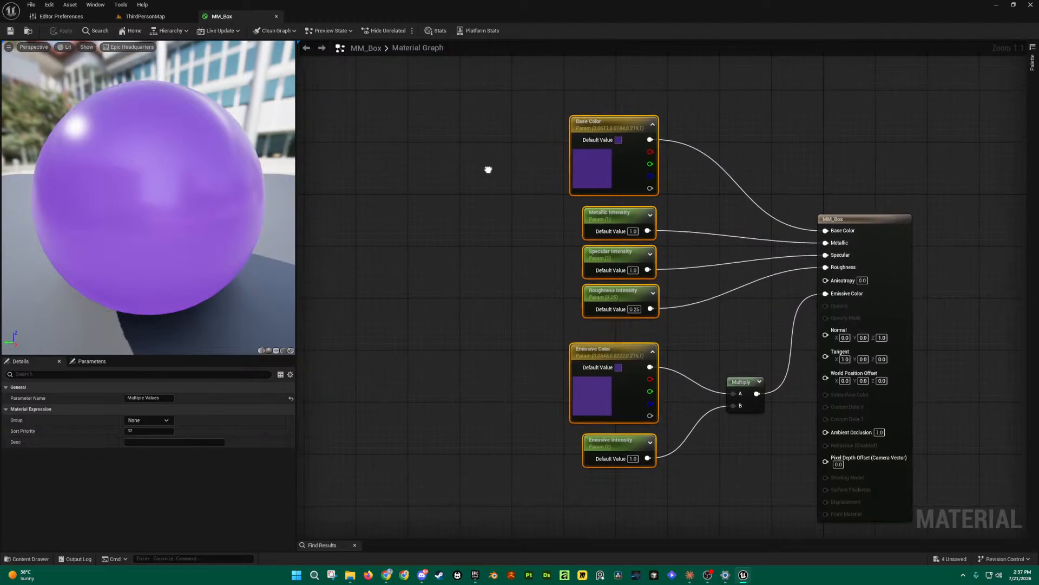
{"action": "left_click", "coordinate": [476, 168]}
{"action": "left_click_drag", "start_coordinate": [496, 168], "coordinate": [500, 127]}
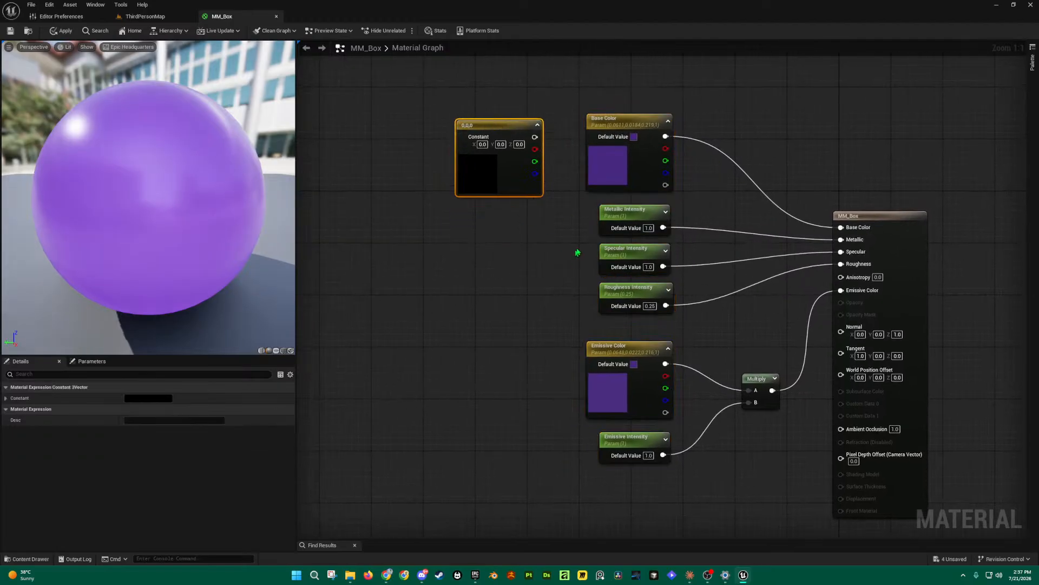
{"action": "left_click", "coordinate": [626, 124]}
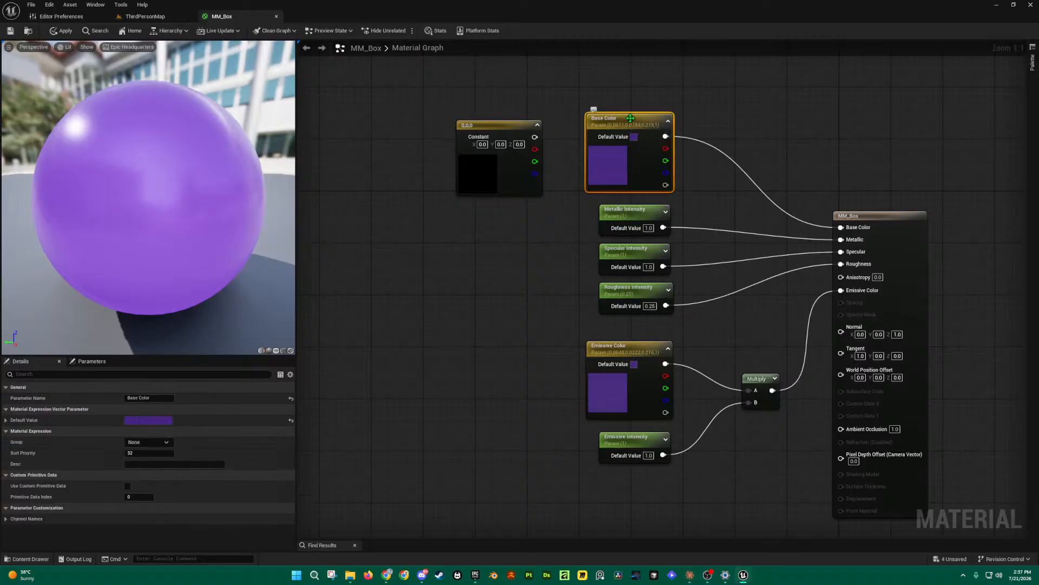
{"action": "mouse_move", "coordinate": [495, 124]}
{"action": "left_mouse_down"}
{"action": "mouse_move", "coordinate": [453, 116]}
{"action": "mouse_move", "coordinate": [488, 134]}
{"action": "left_mouse_up"}
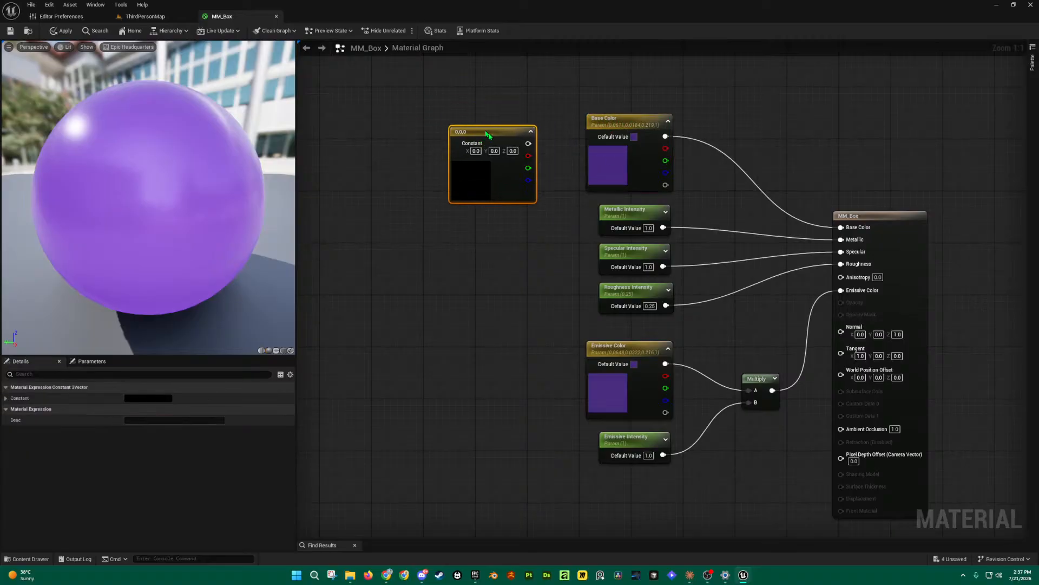
{"action": "double_click", "coordinate": [492, 166]}
{"action": "left_click", "coordinate": [564, 218]}
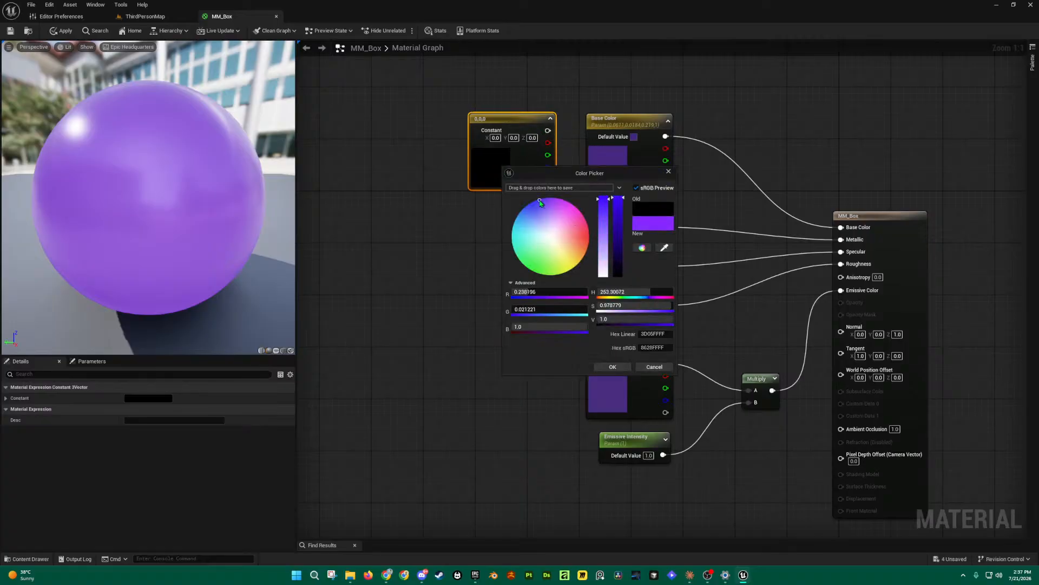
{"action": "left_click", "coordinate": [612, 366]}
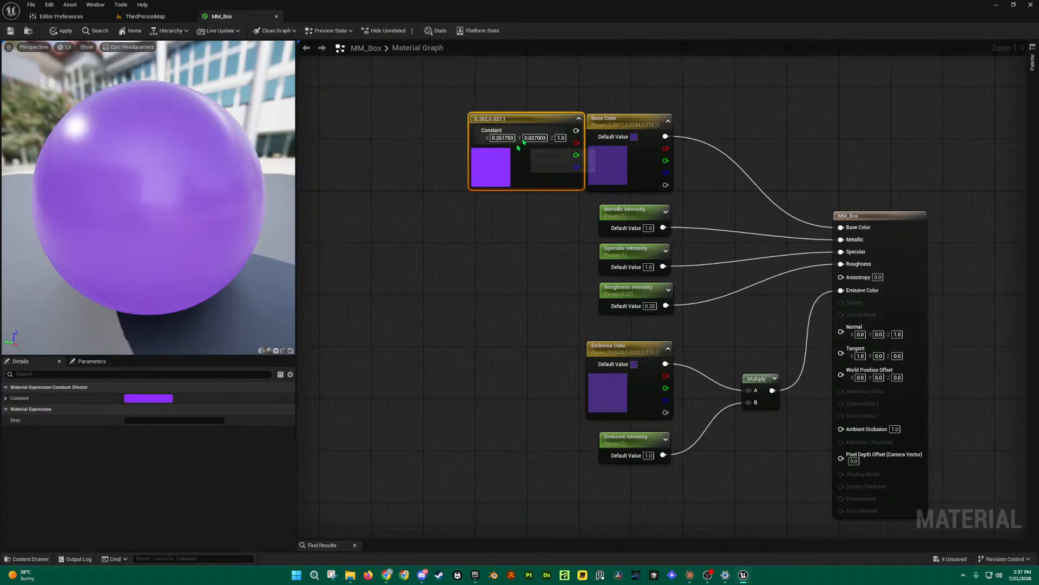
{"action": "left_click_drag", "start_coordinate": [559, 148], "coordinate": [554, 148]}
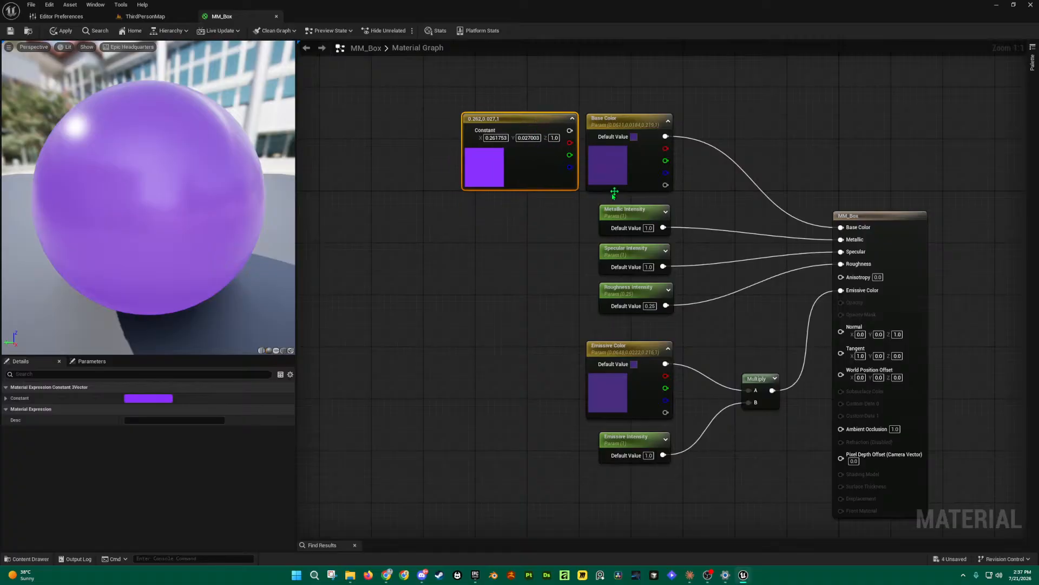
{"action": "right_click", "coordinate": [526, 120]}
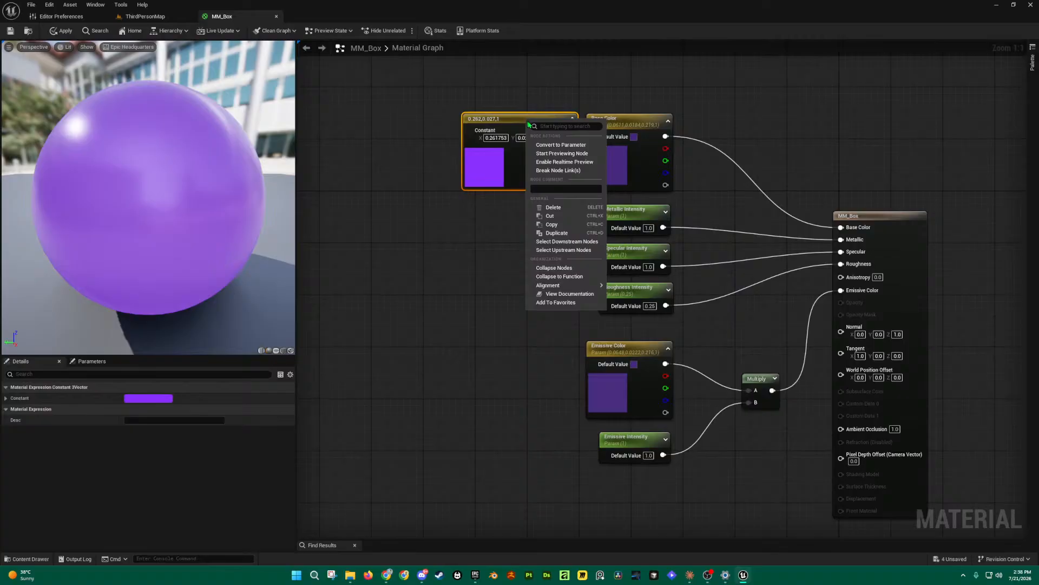
{"action": "left_click", "coordinate": [562, 145]}
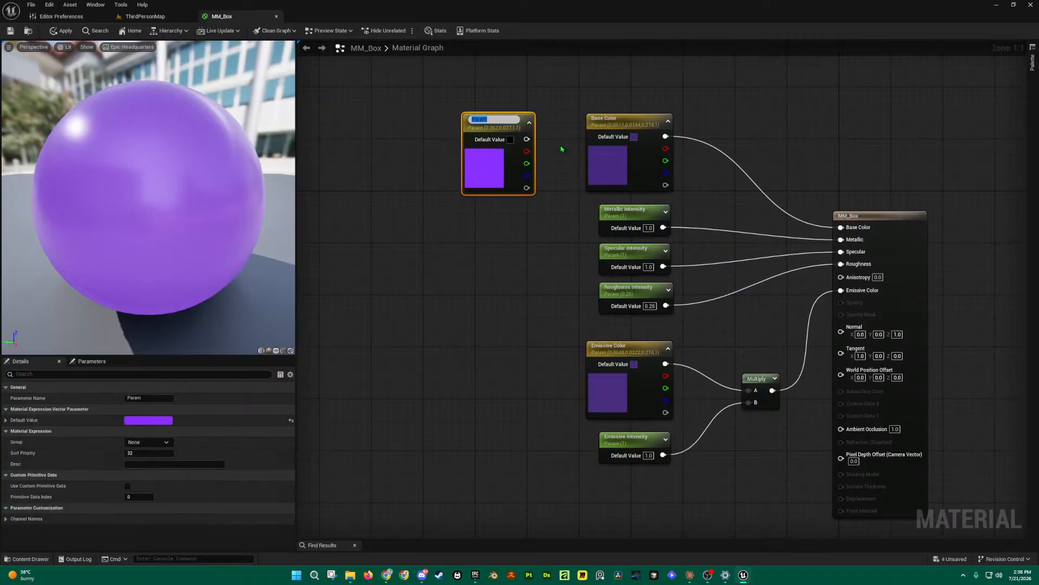
{"action": "type", "text": "Base Color"}
{"action": "key", "text": "Return"}
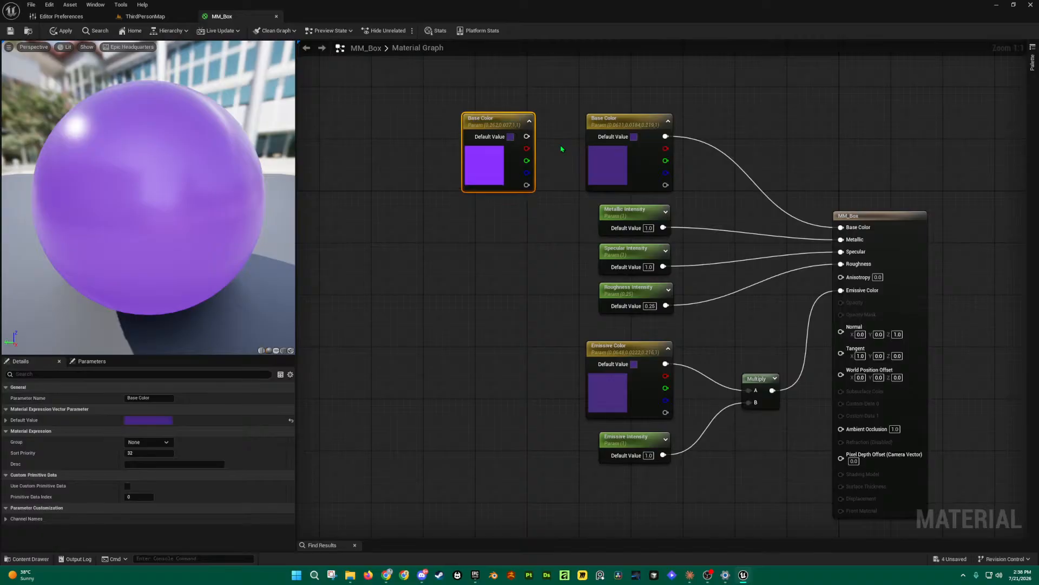
{"action": "left_click_drag", "start_coordinate": [527, 137], "coordinate": [594, 117]}
{"action": "left_click", "coordinate": [566, 106]}
{"action": "left_click", "coordinate": [482, 118]}
{"action": "key", "text": "Delete"}
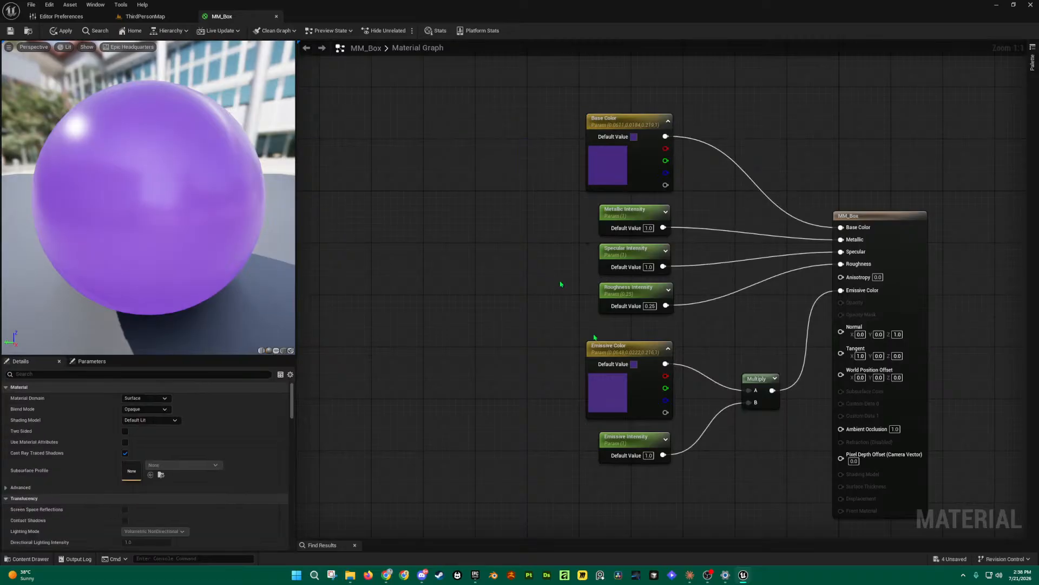
{"action": "left_click", "coordinate": [524, 216]}
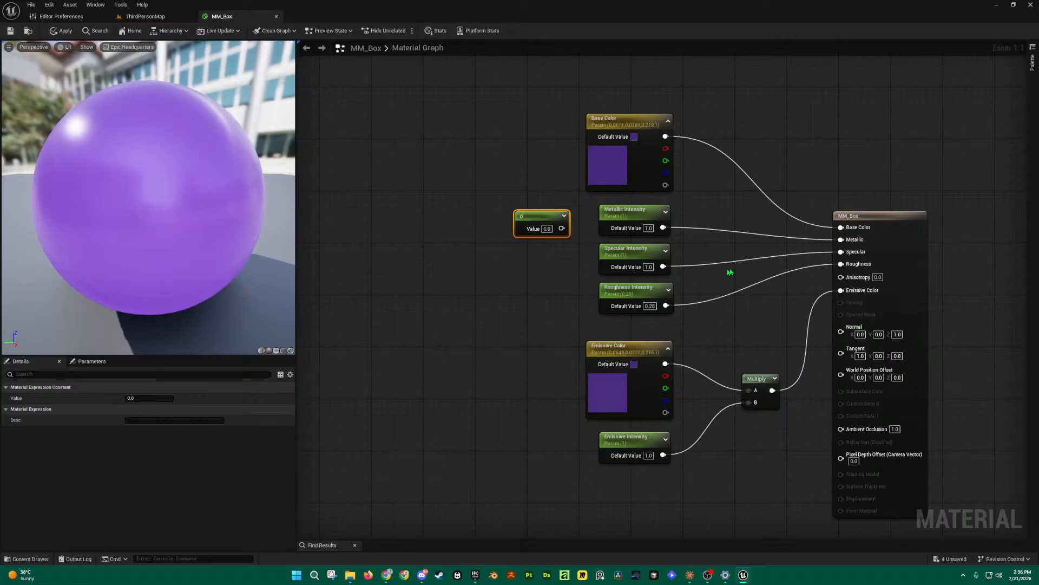
{"action": "right_click_drag", "start_coordinate": [721, 272], "coordinate": [675, 235]}
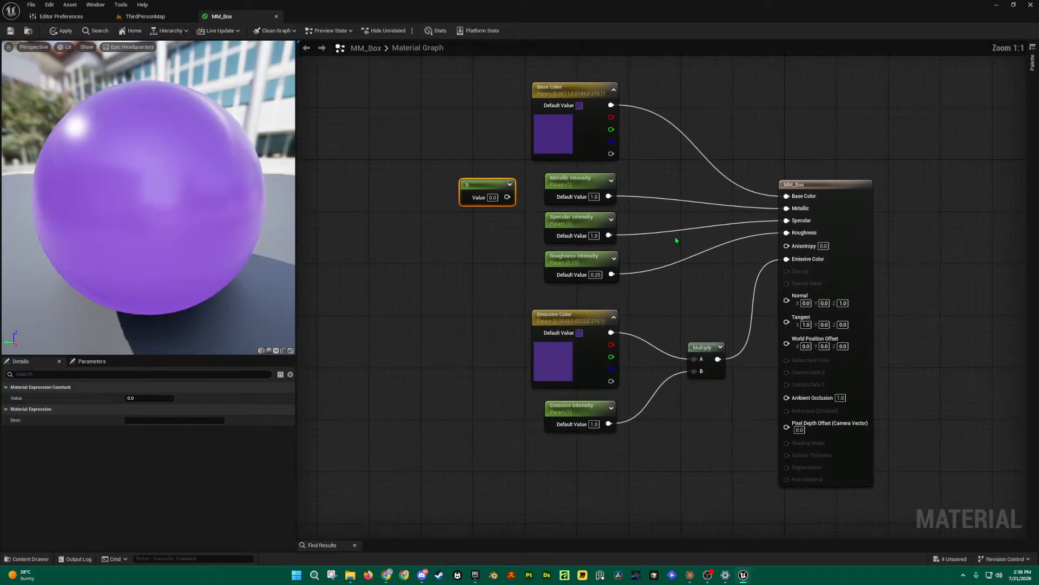
{"action": "right_click", "coordinate": [492, 186]}
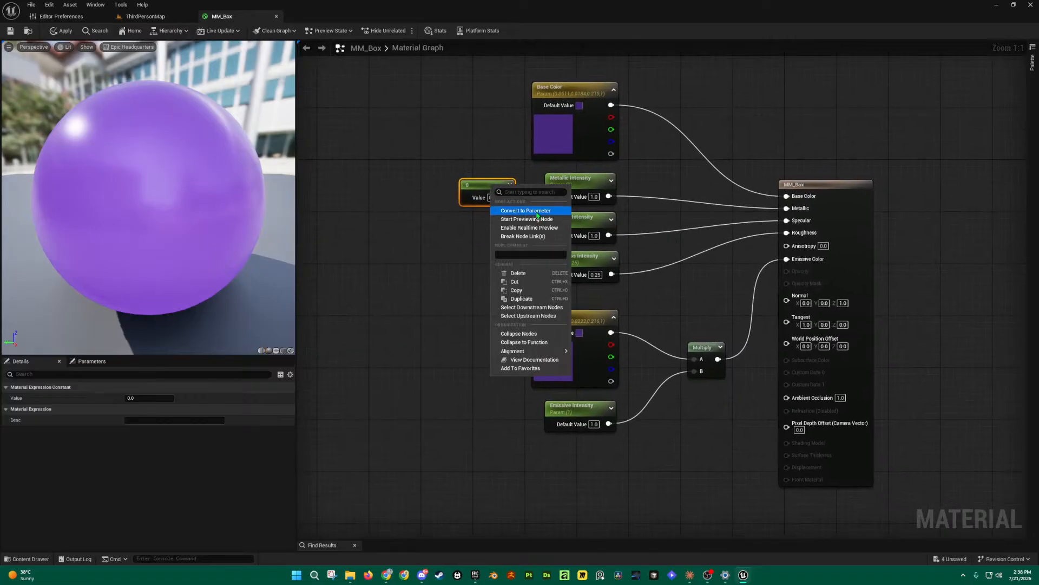
{"action": "left_click", "coordinate": [538, 214]}
{"action": "type", "text": "Metal"}
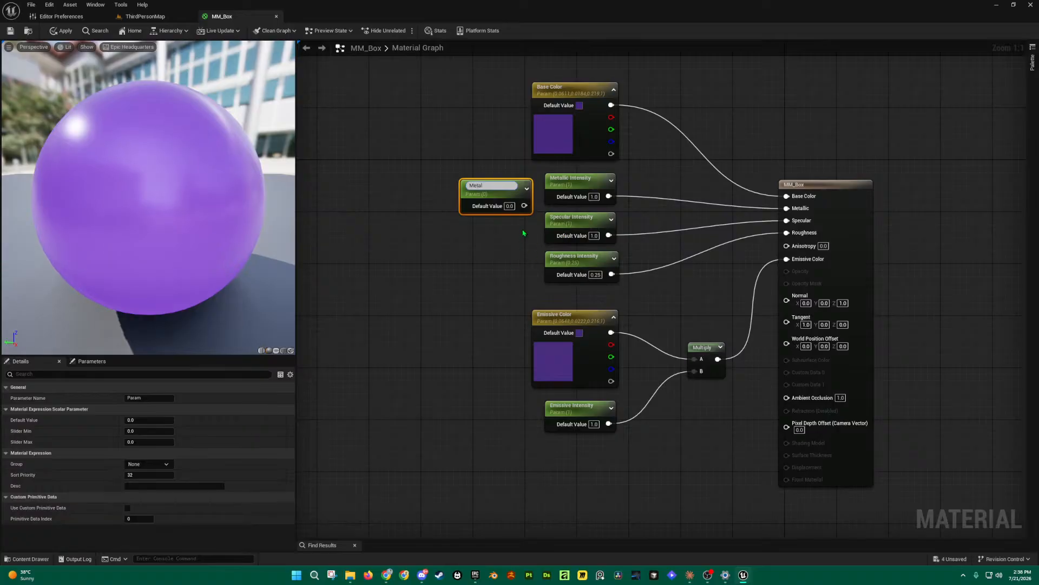
{"action": "type", "text": "lic Intens"}
{"action": "left_click", "coordinate": [523, 233]}
{"action": "left_click_drag", "start_coordinate": [494, 189], "coordinate": [481, 220]}
{"action": "left_click", "coordinate": [430, 235]}
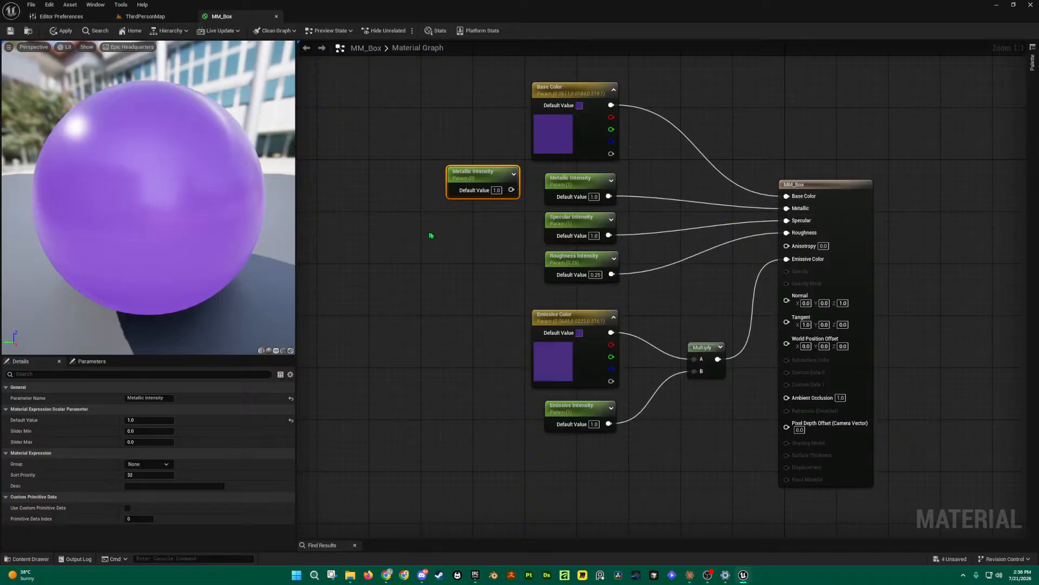
{"action": "left_click", "coordinate": [431, 235]}
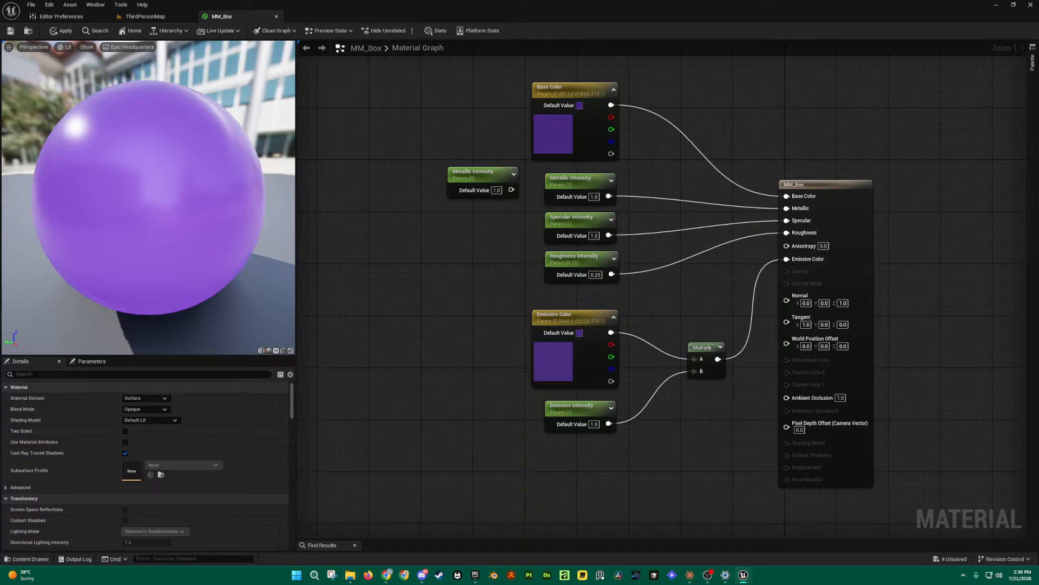
{"action": "left_click", "coordinate": [485, 181]}
{"action": "key", "text": "Delete"}
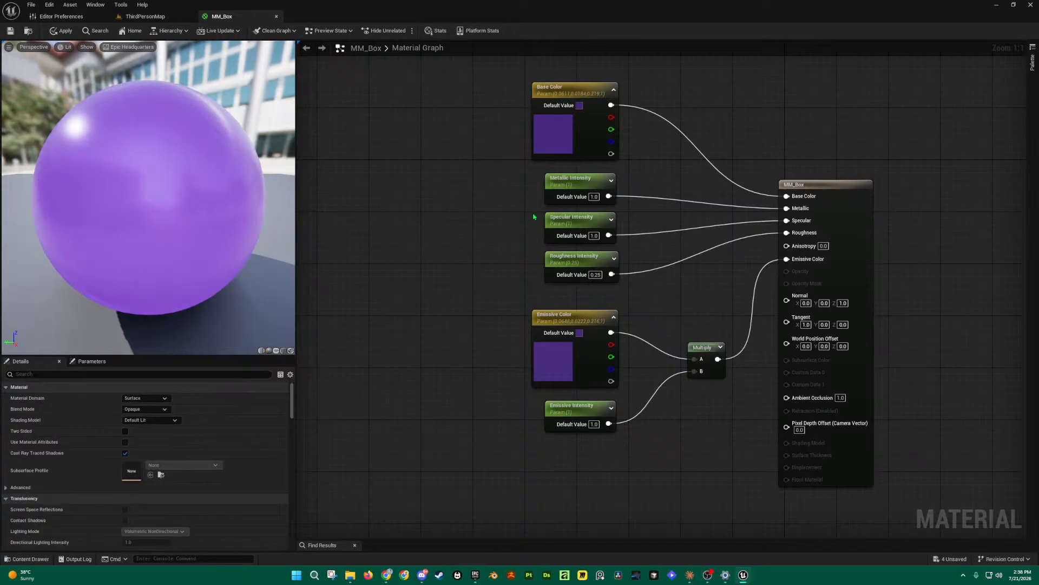
{"action": "left_click", "coordinate": [582, 186]}
{"action": "left_click", "coordinate": [592, 226]}
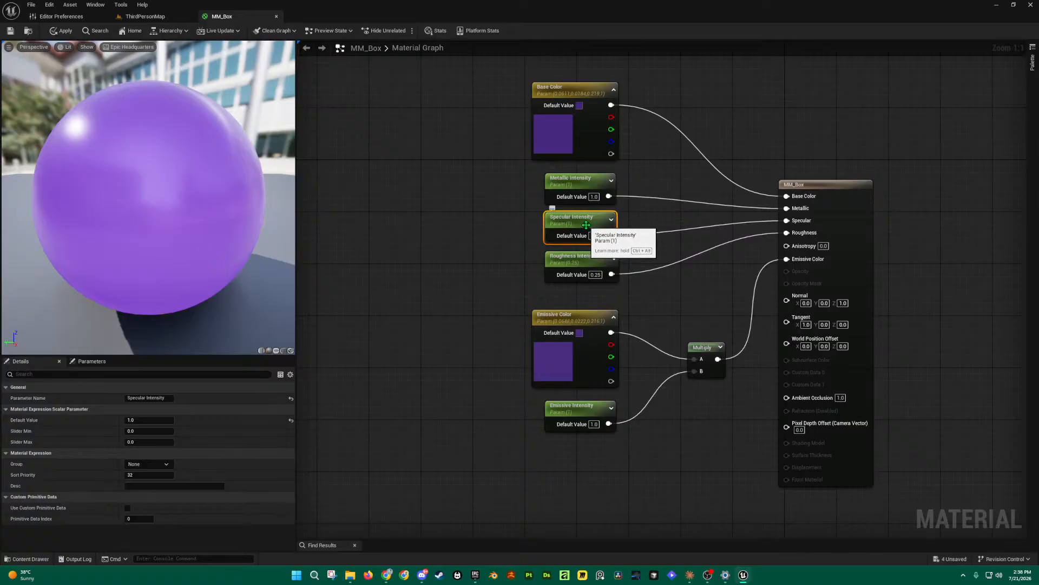
{"action": "left_click", "coordinate": [585, 264]}
{"action": "left_click_drag", "start_coordinate": [510, 179], "coordinate": [598, 283]}
{"action": "left_click_drag", "start_coordinate": [492, 304], "coordinate": [593, 463]}
{"action": "left_click", "coordinate": [641, 472]}
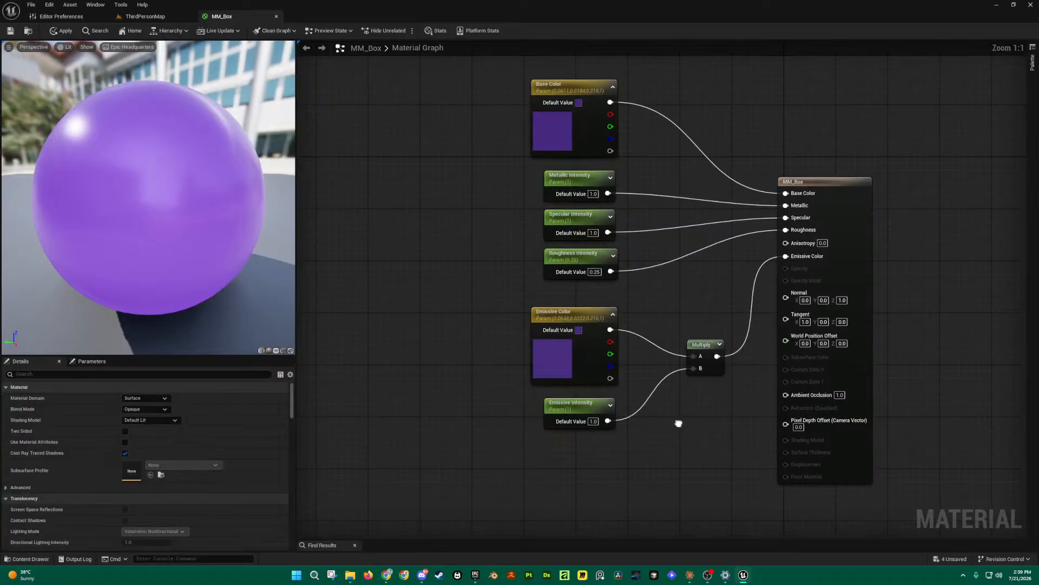
Step: Rearrange the Multiply, Emissive Color and Emissive Intensity nodes, then close the MM_Box editor
{"action": "right_click_drag", "start_coordinate": [677, 424], "coordinate": [665, 415]}
{"action": "left_click_drag", "start_coordinate": [486, 286], "coordinate": [616, 431]}
{"action": "left_click", "coordinate": [661, 421]}
{"action": "left_click", "coordinate": [689, 336]}
{"action": "left_click_drag", "start_coordinate": [693, 334], "coordinate": [673, 328]}
{"action": "mouse_move", "coordinate": [565, 312]}
{"action": "left_mouse_down"}
{"action": "mouse_move", "coordinate": [543, 311]}
{"action": "mouse_move", "coordinate": [538, 298]}
{"action": "mouse_move", "coordinate": [565, 311]}
{"action": "left_mouse_up"}
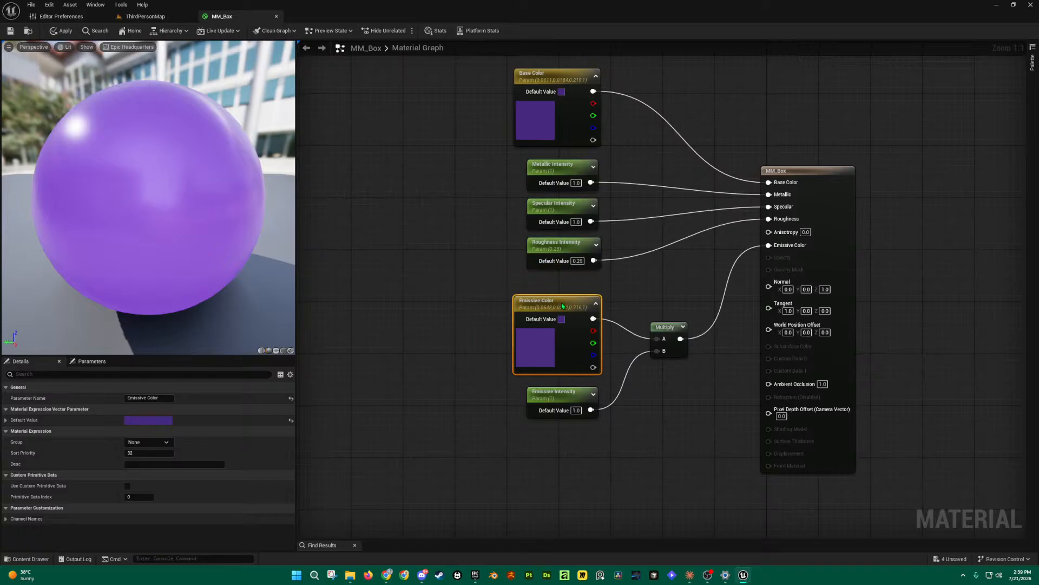
{"action": "mouse_move", "coordinate": [563, 400]}
{"action": "left_mouse_down"}
{"action": "mouse_move", "coordinate": [563, 387]}
{"action": "mouse_move", "coordinate": [570, 400]}
{"action": "left_mouse_up"}
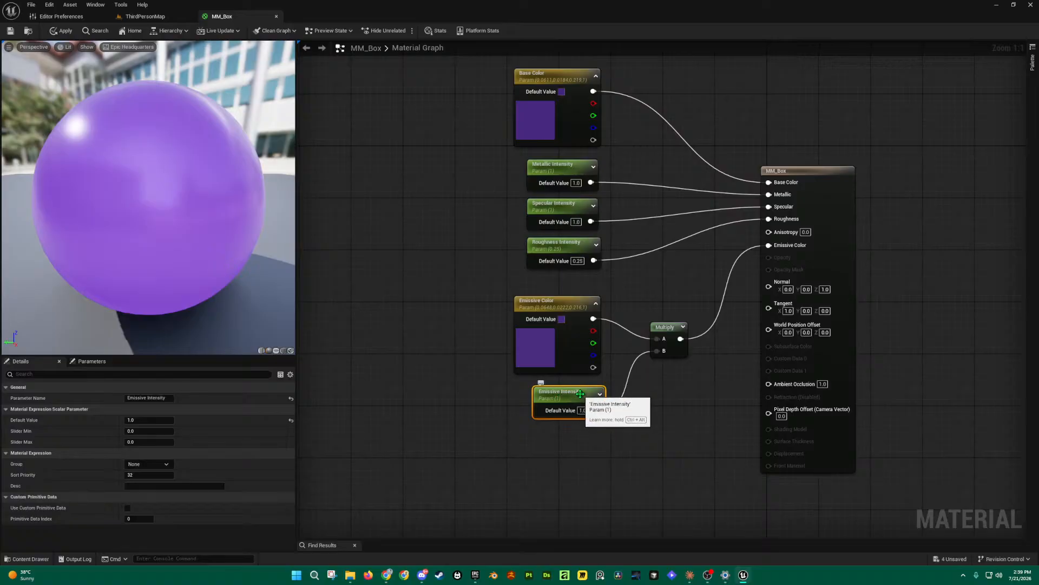
{"action": "mouse_move", "coordinate": [625, 435]}
{"action": "left_mouse_down"}
{"action": "mouse_move", "coordinate": [594, 391]}
{"action": "mouse_move", "coordinate": [572, 400]}
{"action": "mouse_move", "coordinate": [595, 409]}
{"action": "mouse_move", "coordinate": [558, 407]}
{"action": "left_mouse_up"}
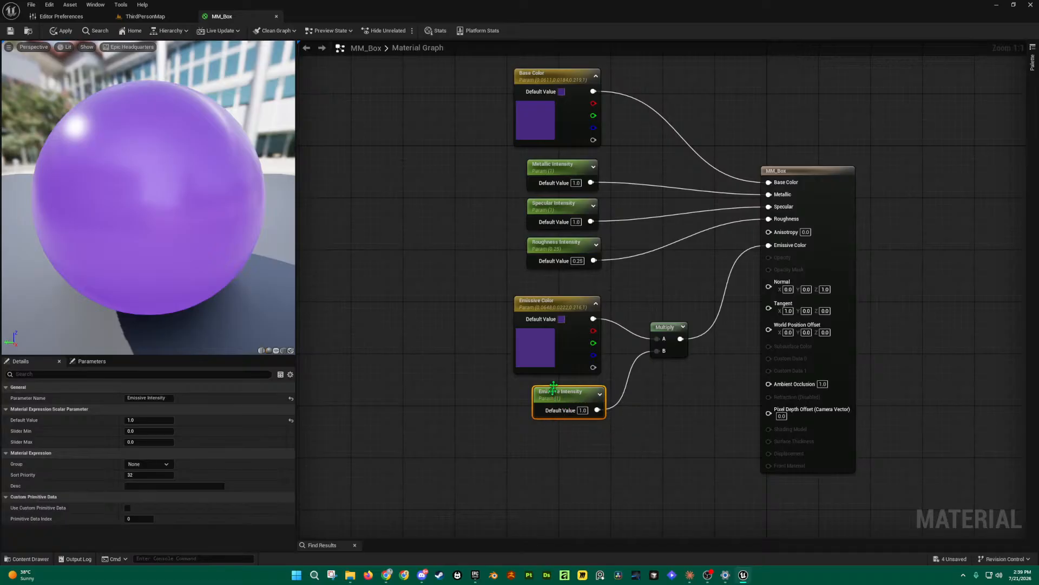
{"action": "left_click", "coordinate": [548, 301]}
{"action": "mouse_move", "coordinate": [556, 300]}
{"action": "left_mouse_down"}
{"action": "mouse_move", "coordinate": [533, 300]}
{"action": "mouse_move", "coordinate": [586, 300]}
{"action": "mouse_move", "coordinate": [559, 301]}
{"action": "left_mouse_up"}
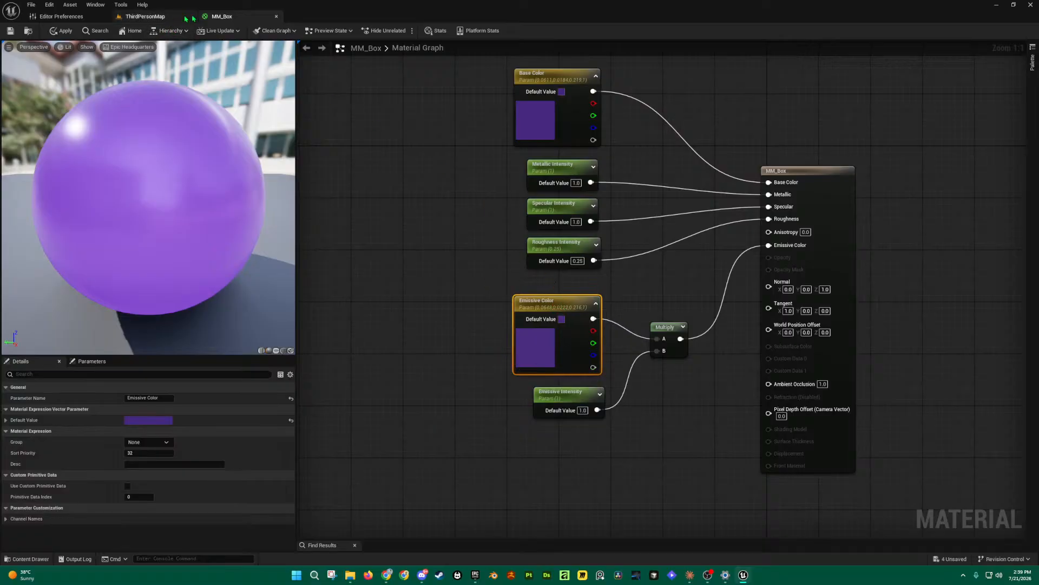
{"action": "left_click", "coordinate": [276, 17]}
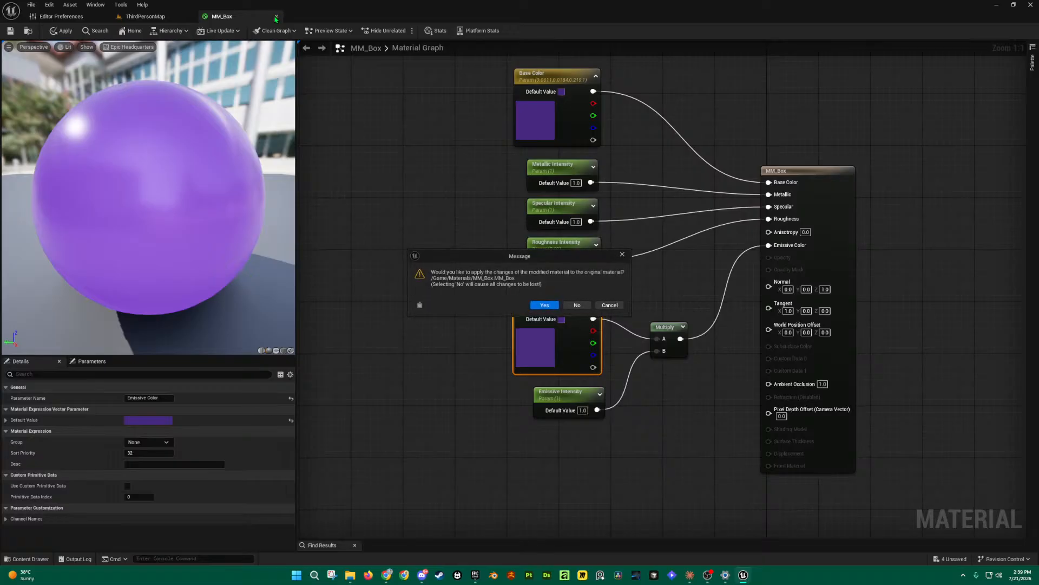
Step: Apply the MM_Box changes, look around the level, and open the Content Drawer
{"action": "left_click", "coordinate": [545, 306]}
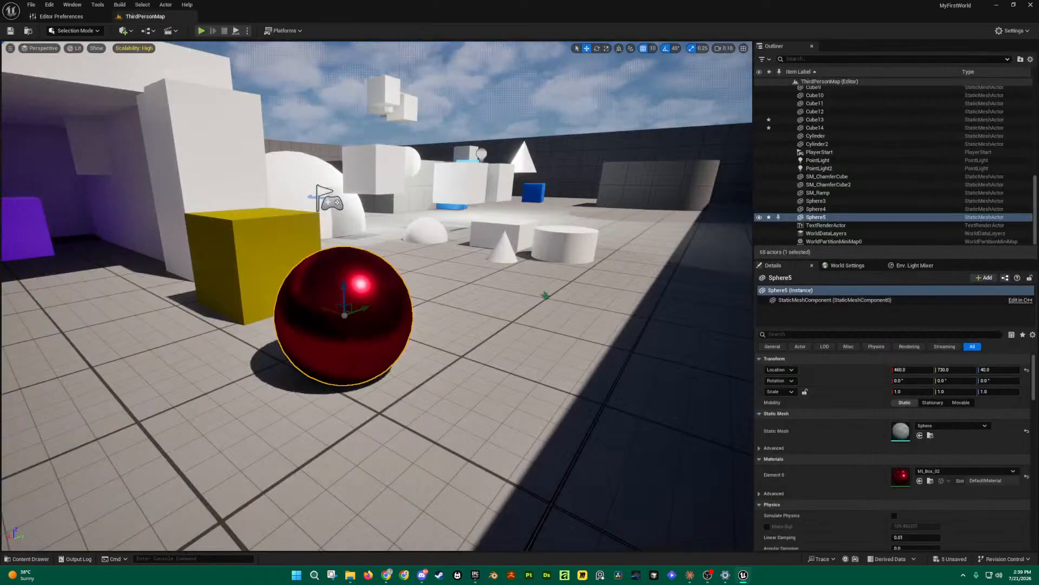
{"action": "right_click_drag", "start_coordinate": [475, 320], "coordinate": [443, 318]}
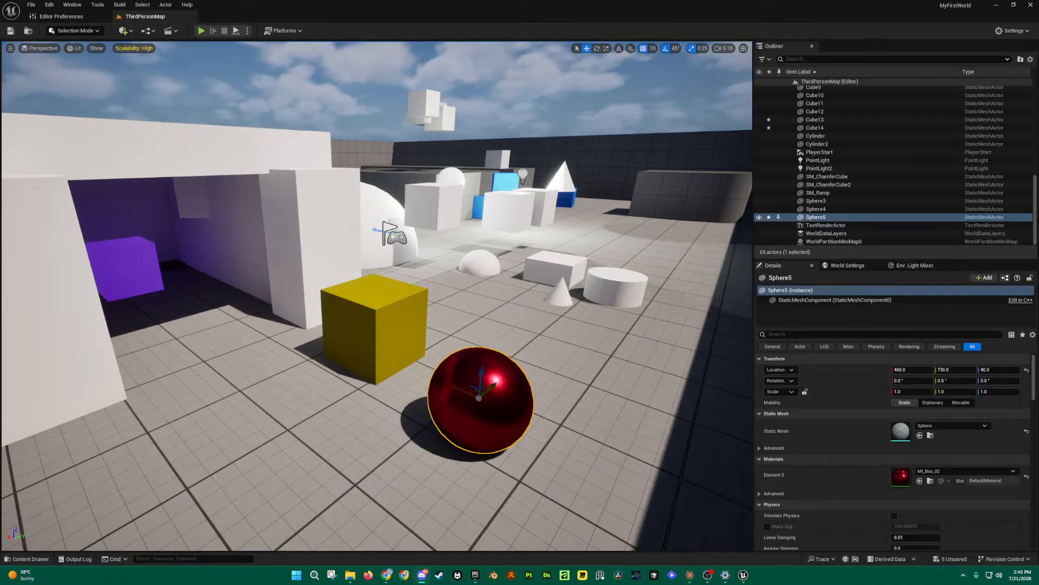
{"action": "right_click_drag", "start_coordinate": [484, 375], "coordinate": [447, 383]}
{"action": "key", "text": "ctrl+space"}
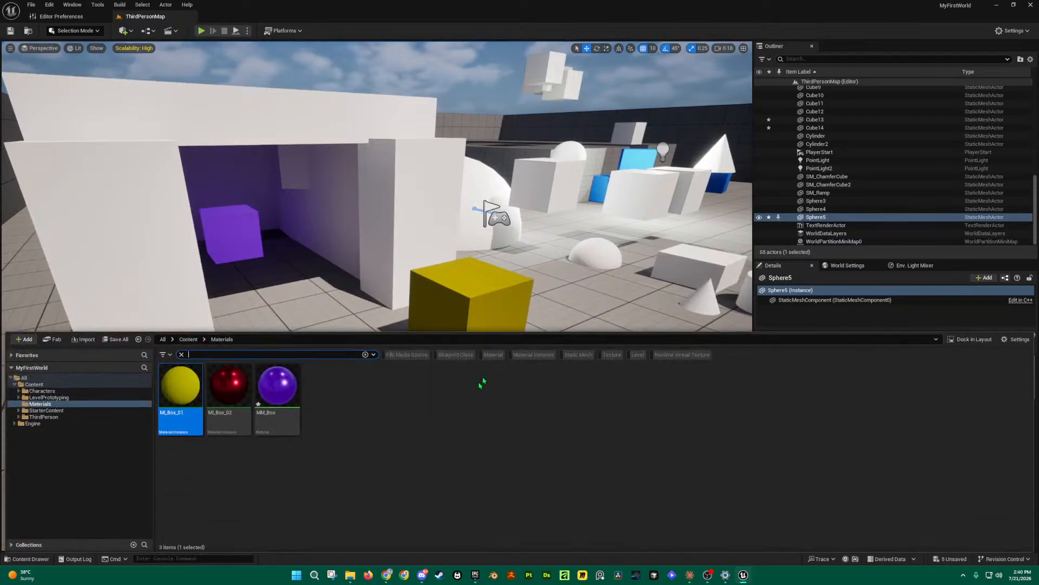
Step: Save all unsaved project content and show the whole Content folder
{"action": "left_click", "coordinate": [120, 339]}
{"action": "left_click", "coordinate": [584, 380]}
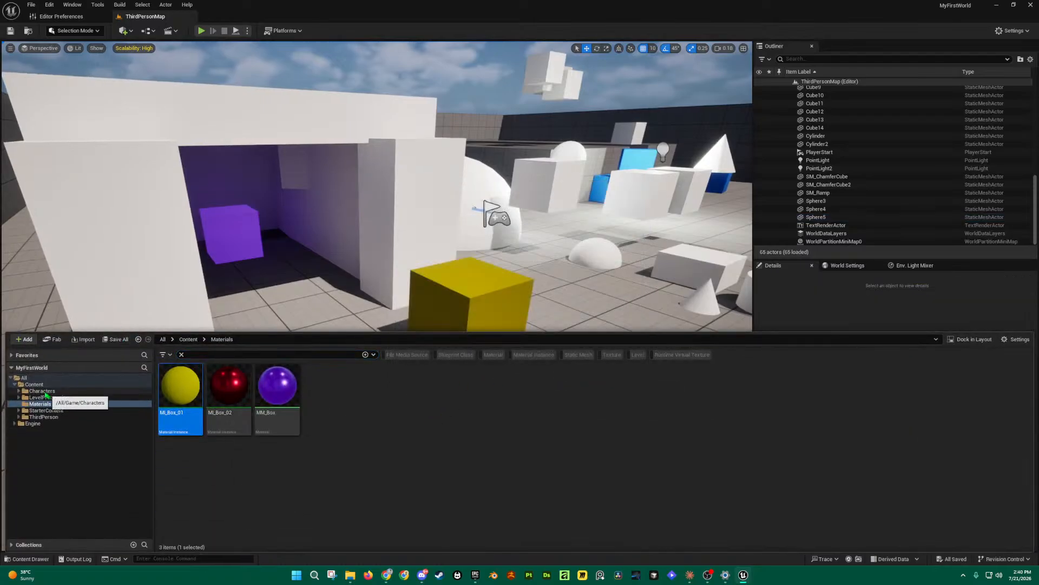
{"action": "left_click", "coordinate": [33, 383]}
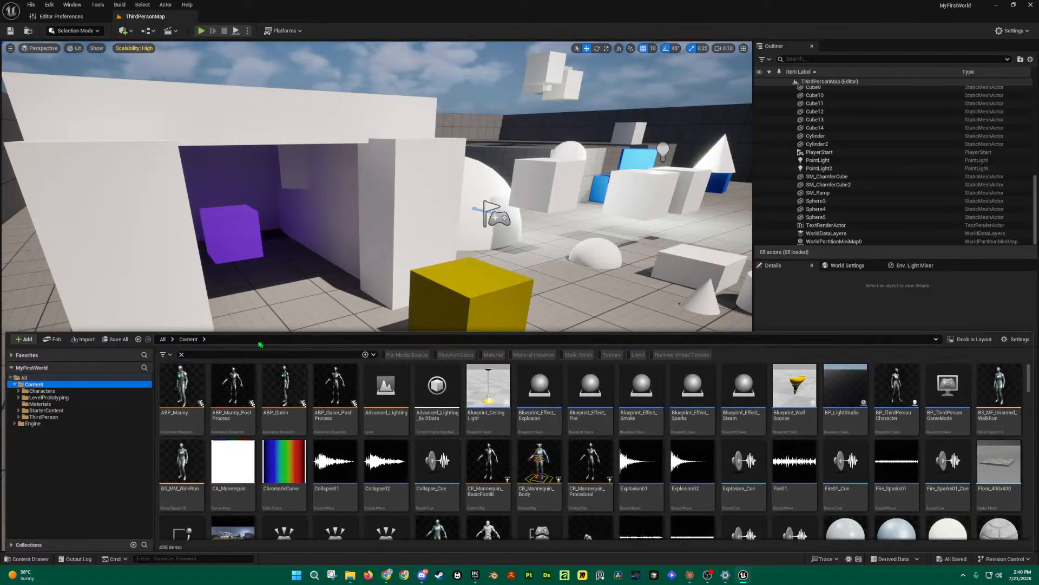
Step: Search for 'MM', select MM_Box, open the Materials folder and clear the search
{"action": "left_click", "coordinate": [196, 355]}
{"action": "type", "text": "MI"}
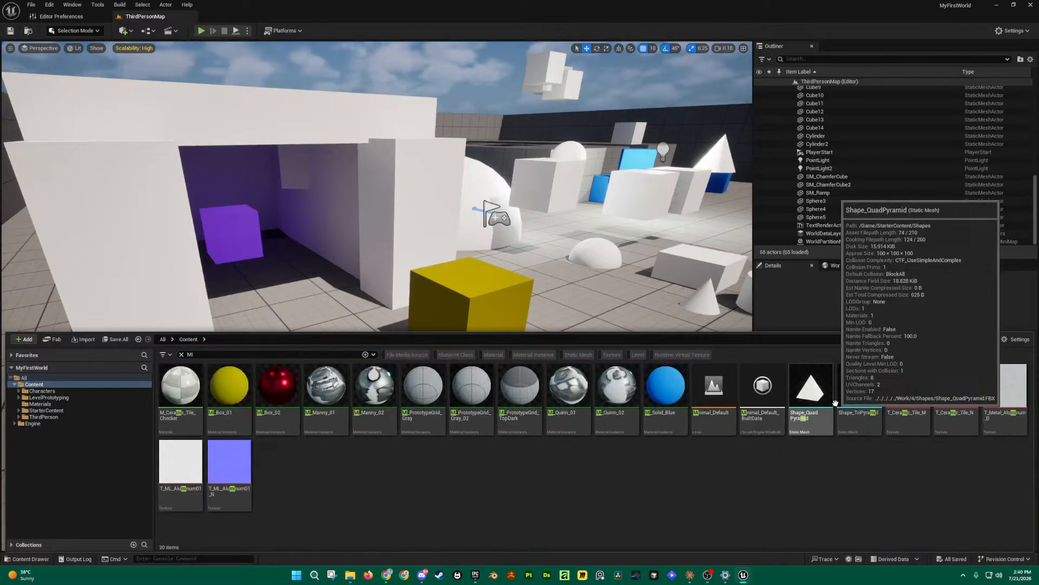
{"action": "left_click", "coordinate": [187, 354]}
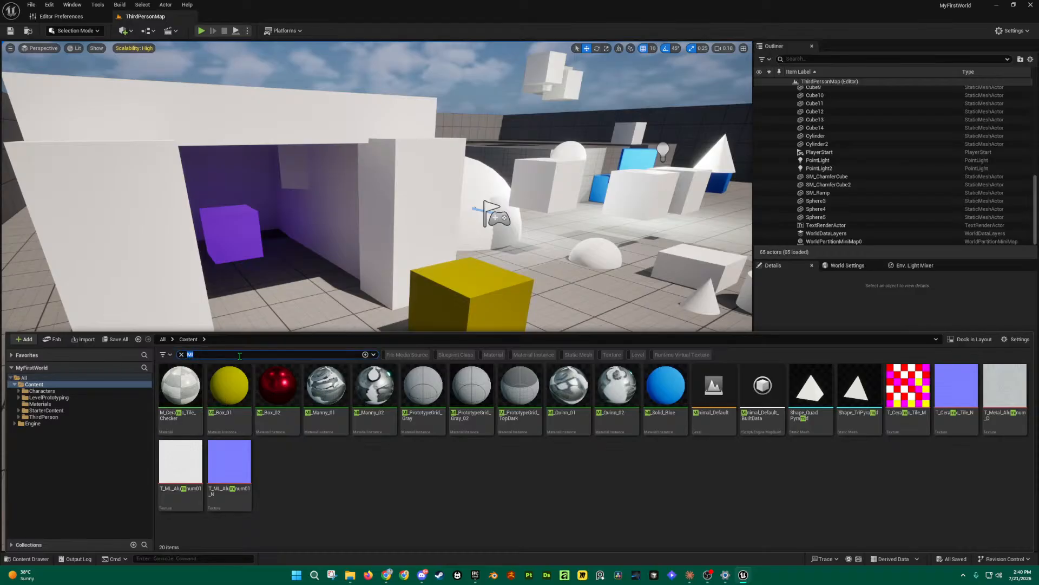
{"action": "type", "text": "MM"}
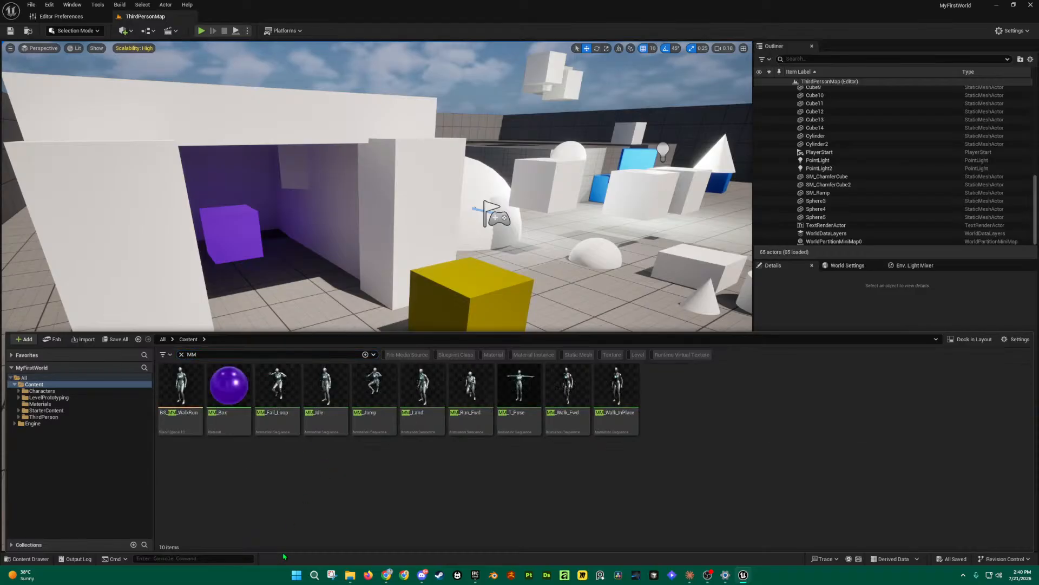
{"action": "left_click", "coordinate": [239, 418]}
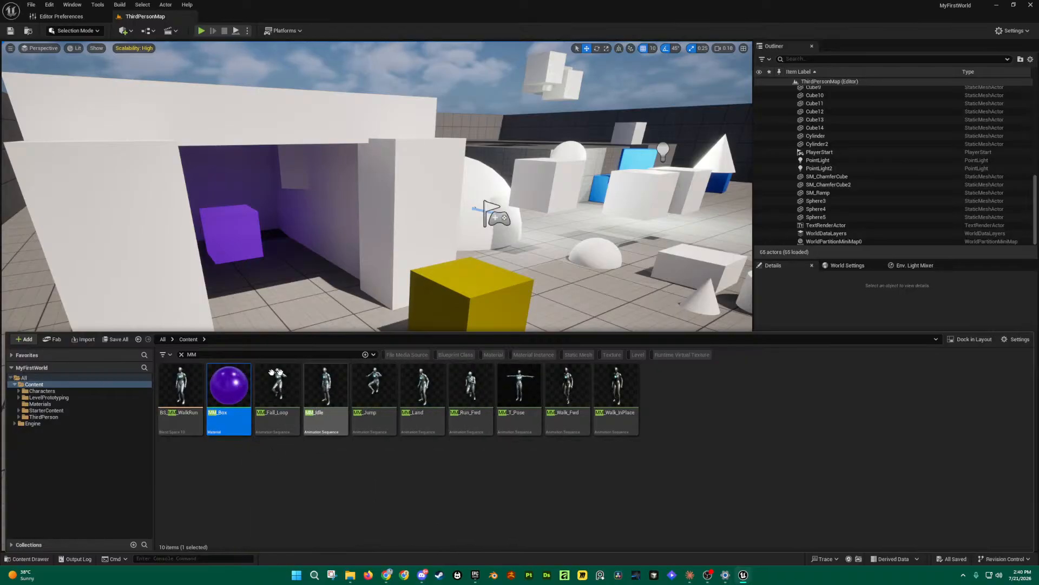
{"action": "left_click", "coordinate": [40, 403]}
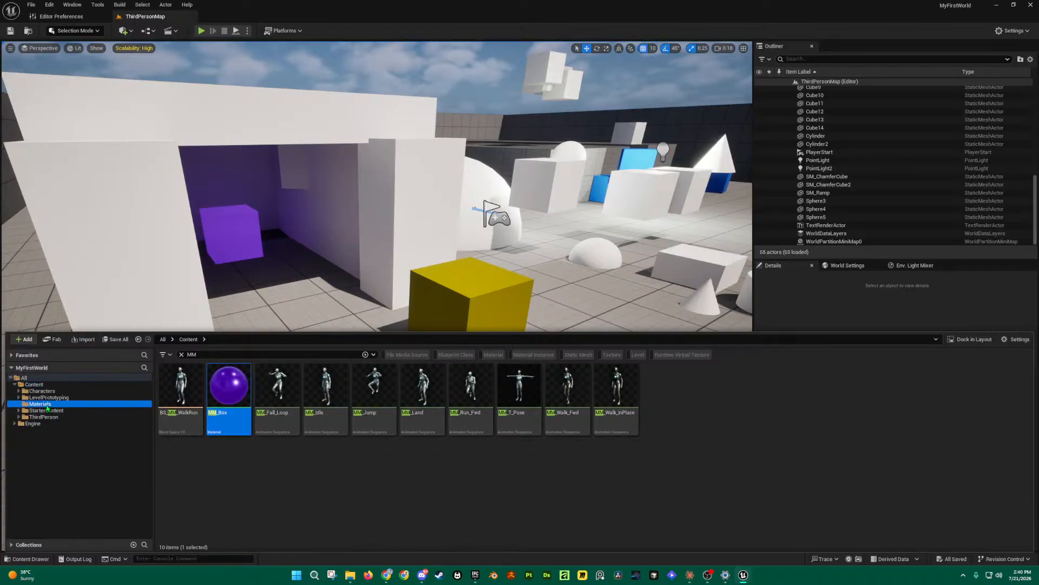
{"action": "left_click", "coordinate": [182, 354]}
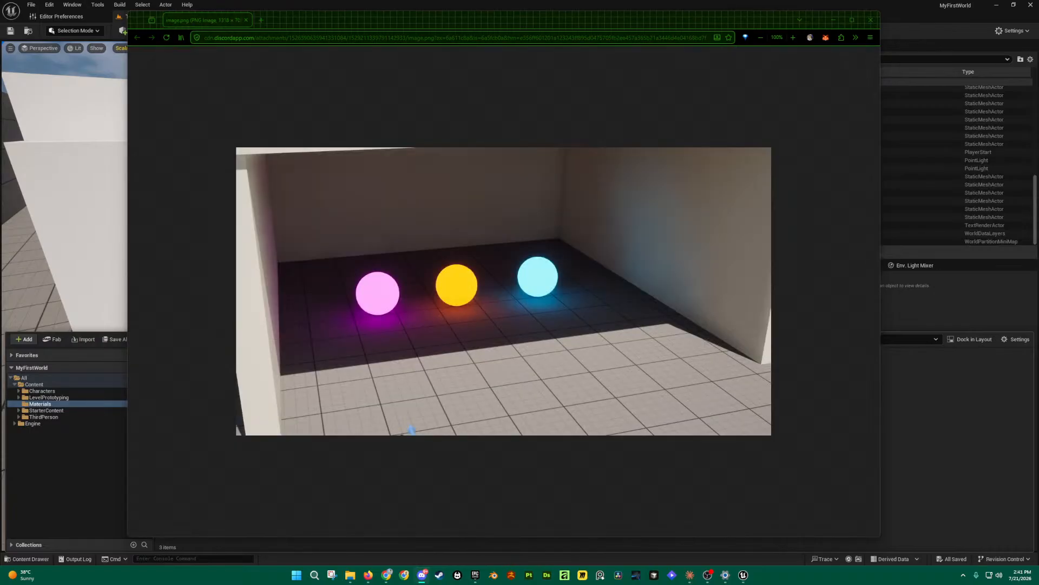
Step: Zoom in on the glowing-spheres reference image, then close its window
{"action": "scroll", "coordinate": [546, 288], "scroll_direction": "up", "scroll_amount": 5, "text": "ctrl"}
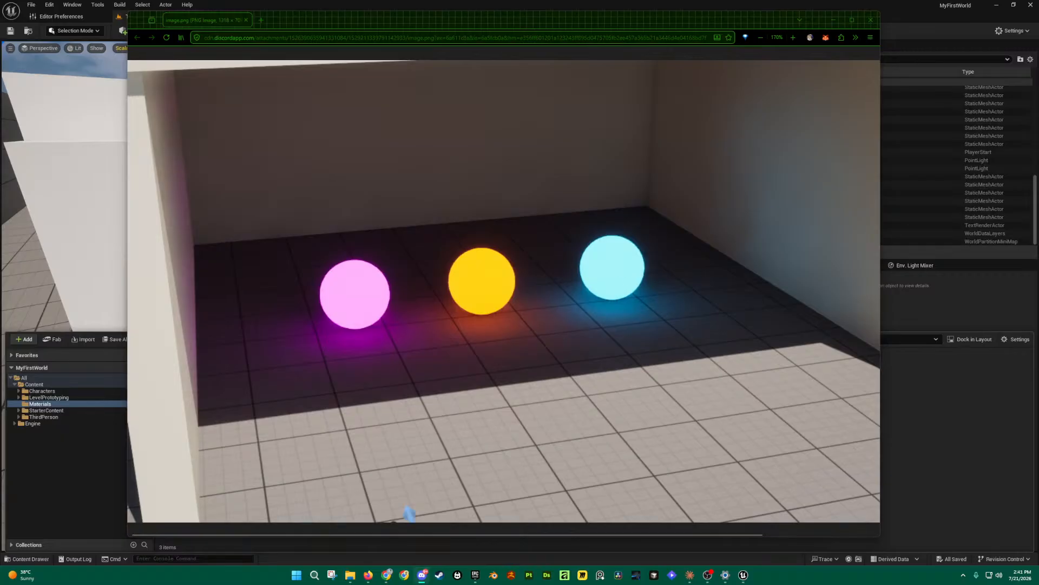
{"action": "left_click", "coordinate": [870, 21]}
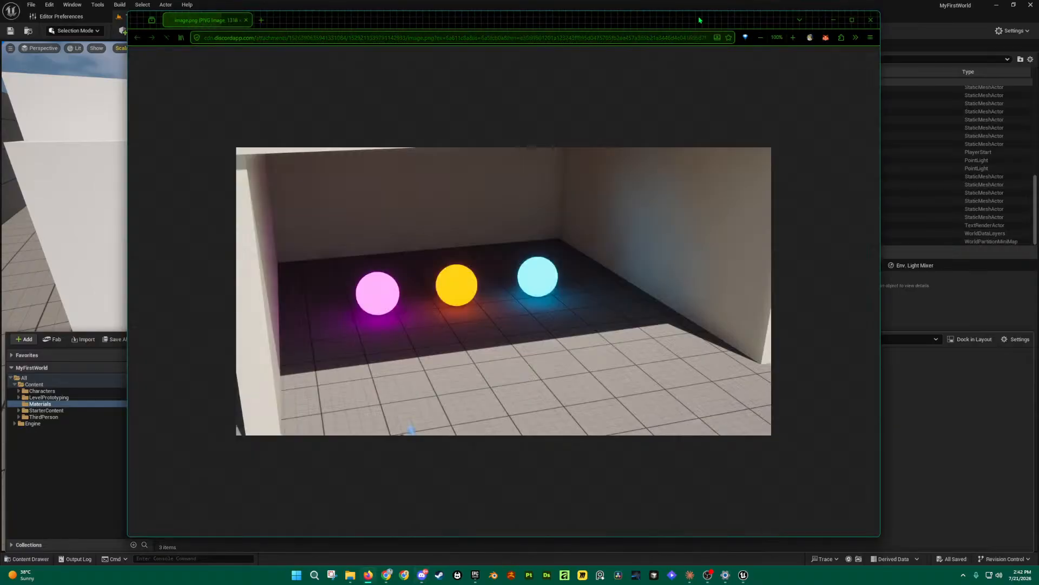
Step: View the glowing-spheres image at full size, then close the viewer
{"action": "left_click", "coordinate": [564, 274]}
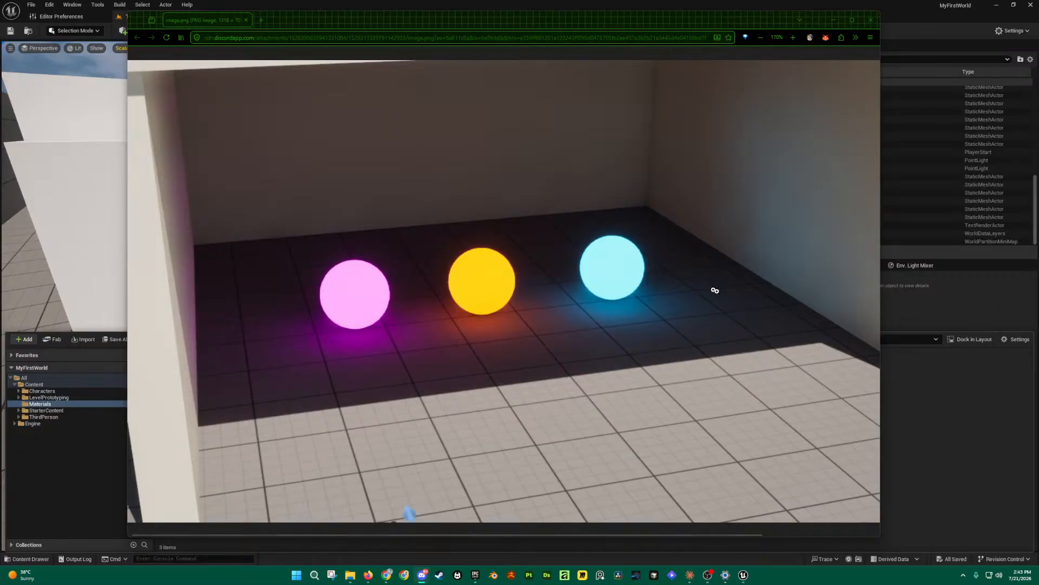
{"action": "left_click", "coordinate": [872, 21]}
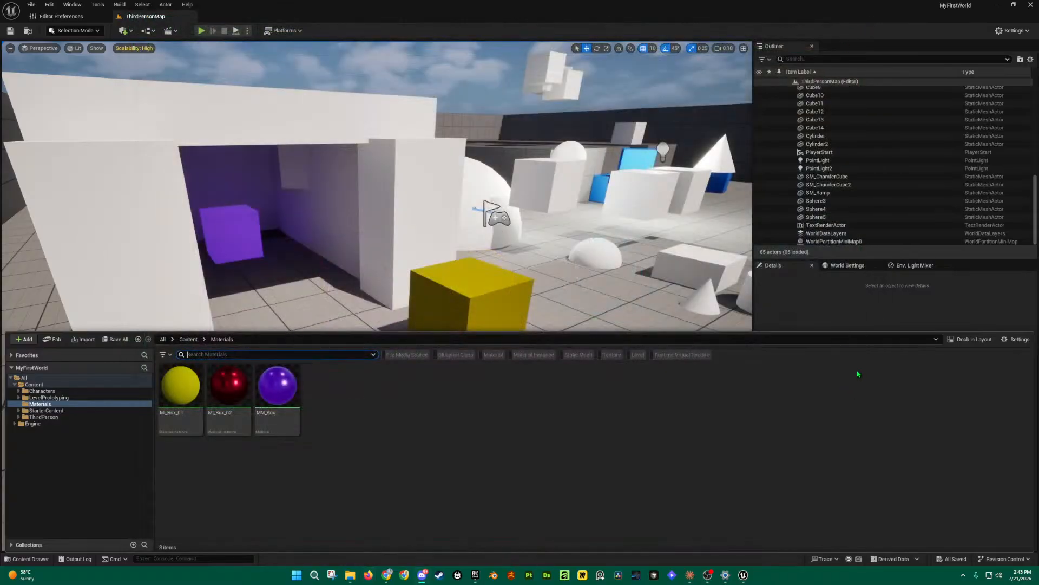
Step: Close the content drawer and fly around the level down onto the yellow cube
{"action": "right_click_drag", "start_coordinate": [426, 269], "coordinate": [519, 258]}
{"action": "key", "text": "w"}
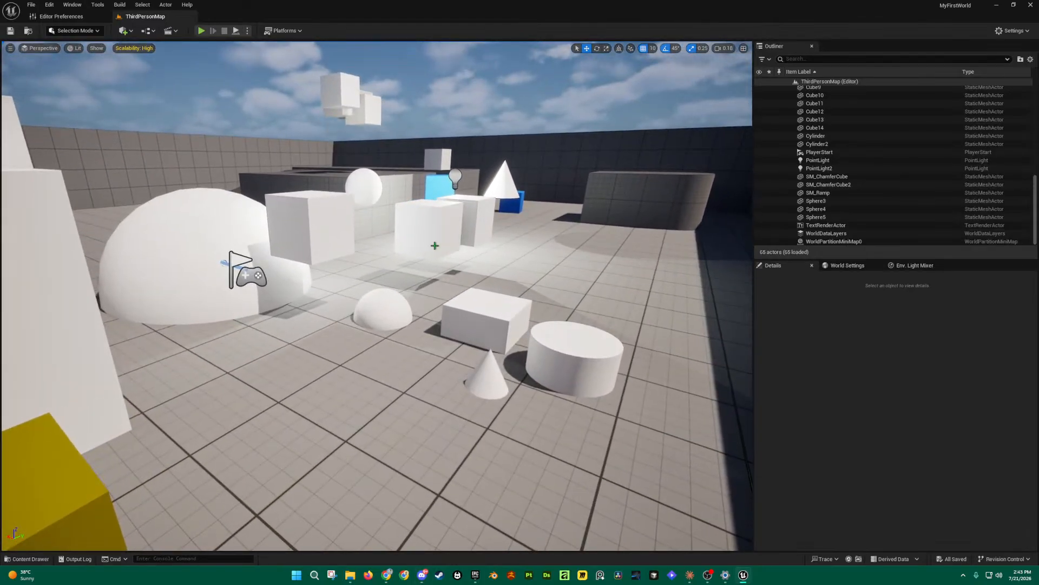
{"action": "key", "text": "s"}
{"action": "right_click_drag", "start_coordinate": [434, 246], "coordinate": [415, 267]}
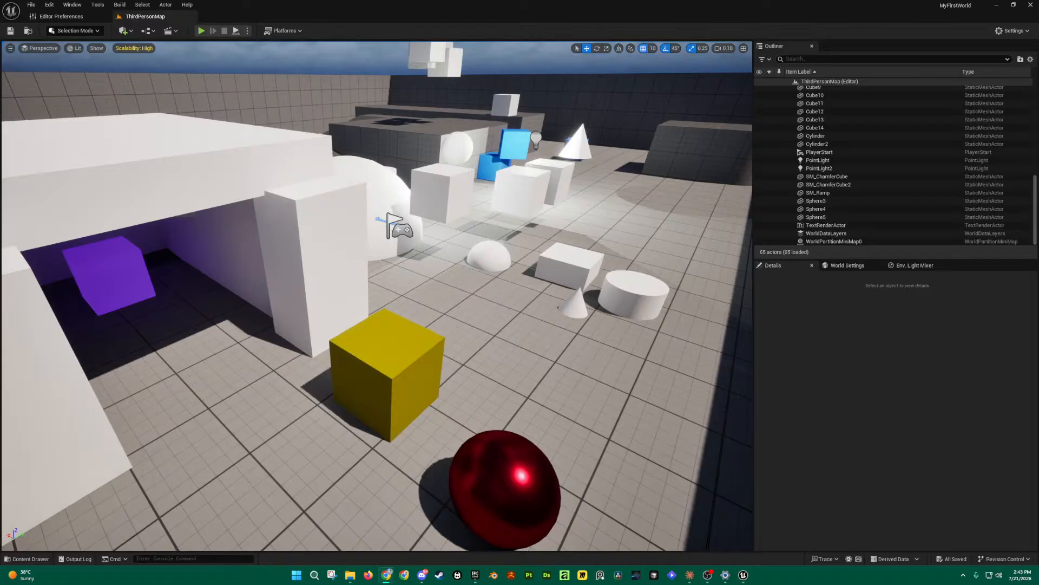
Step: Bring the textures.com Sci-Fi Panel page onscreen and enlarge the browser window
{"action": "left_click_drag", "start_coordinate": [1038, 238], "coordinate": [373, 18]}
{"action": "left_click_drag", "start_coordinate": [526, 403], "coordinate": [927, 516]}
{"action": "scroll", "coordinate": [624, 383], "scroll_direction": "up", "scroll_amount": 5}
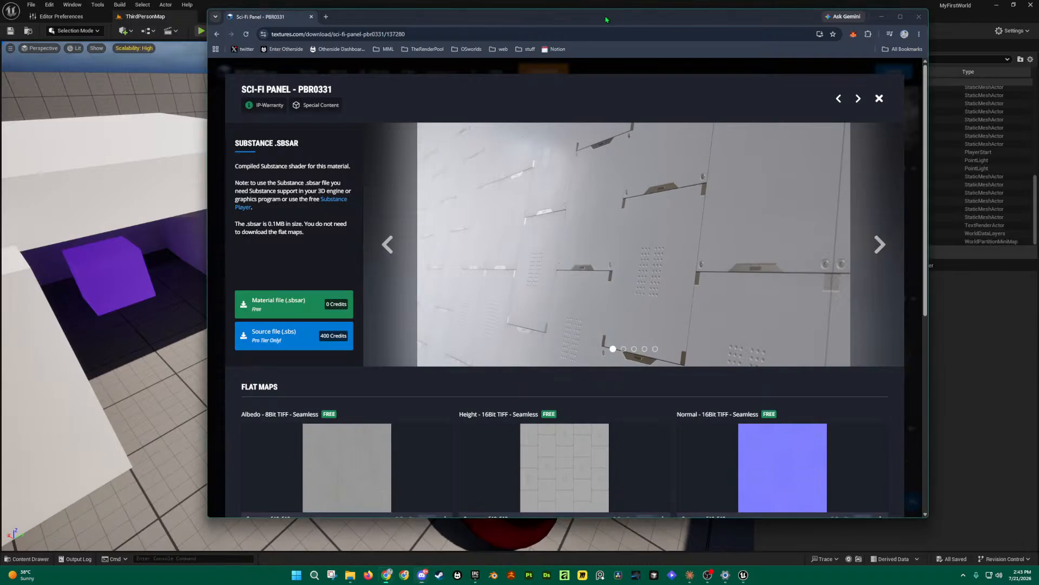
Step: Move and widen the browser so the Sci-Fi Panel Roughness map shows
{"action": "left_click_drag", "start_coordinate": [606, 20], "coordinate": [529, 17]}
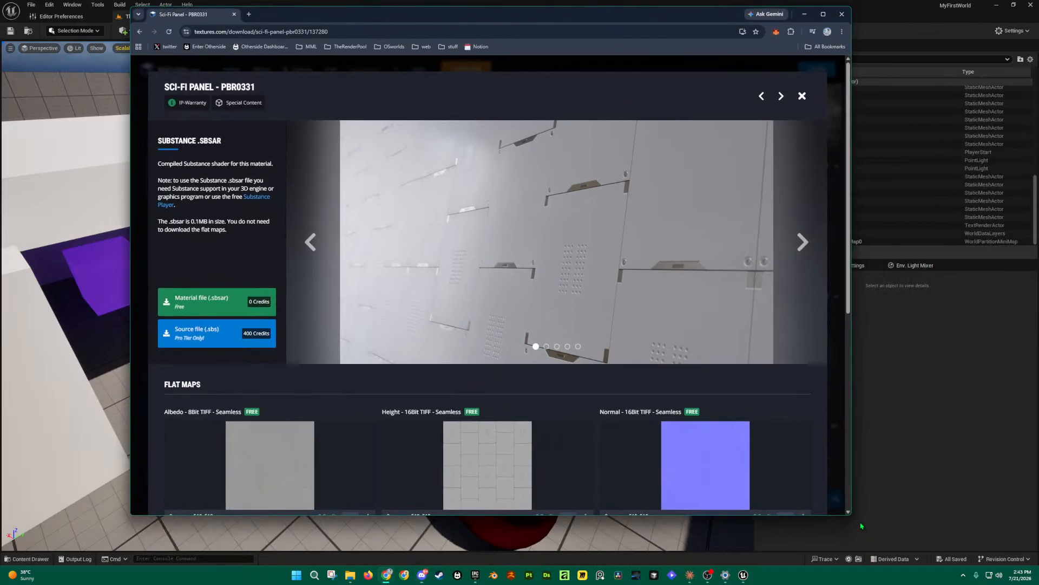
{"action": "left_click_drag", "start_coordinate": [851, 515], "coordinate": [921, 525]}
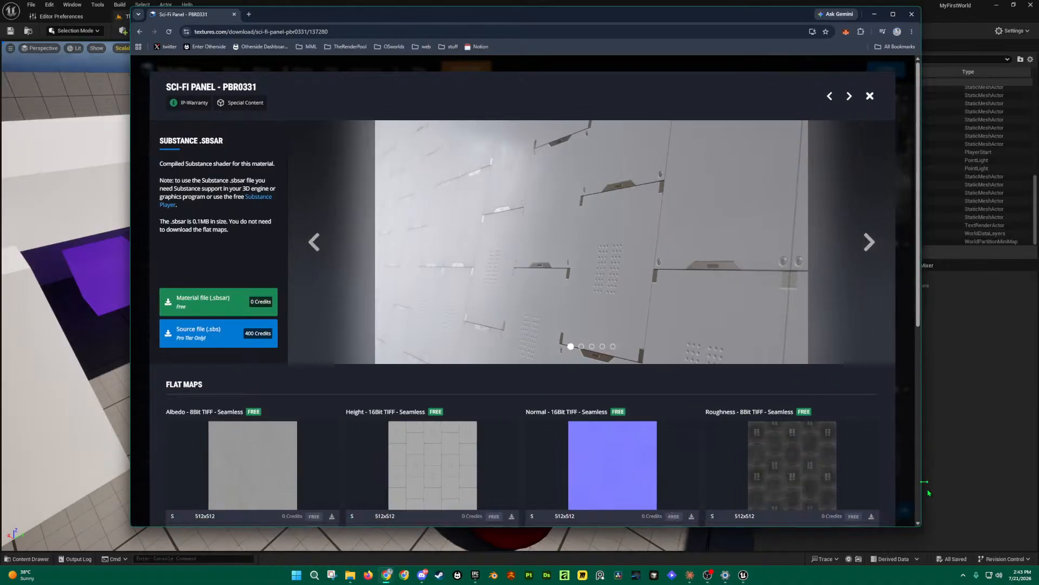
{"action": "scroll", "coordinate": [535, 353], "scroll_direction": "down", "scroll_amount": 2}
{"action": "scroll", "coordinate": [534, 425], "scroll_direction": "up", "scroll_amount": 2}
{"action": "left_click", "coordinate": [333, 32]}
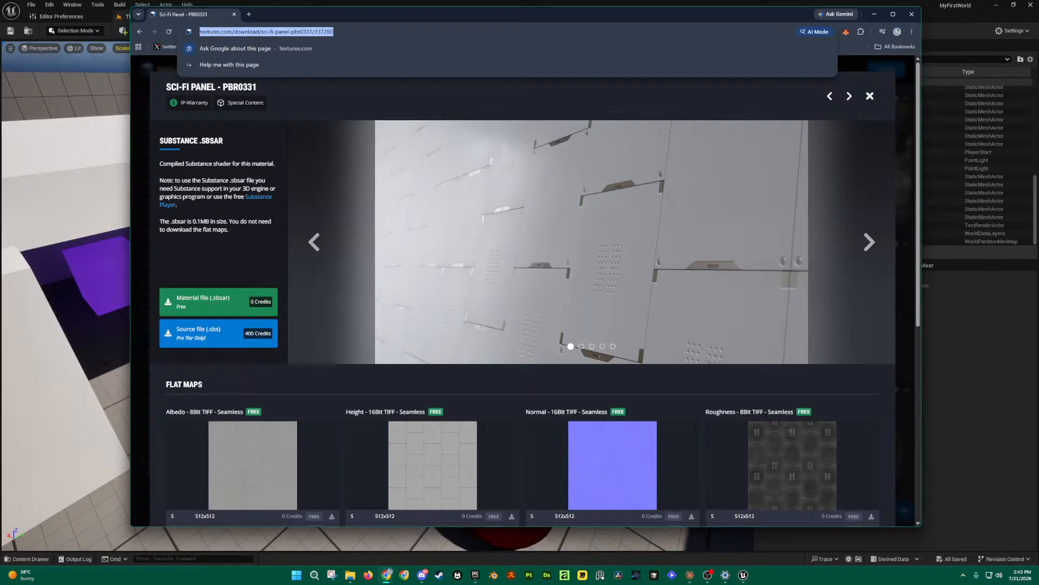
{"action": "key", "text": "alt+Tab"}
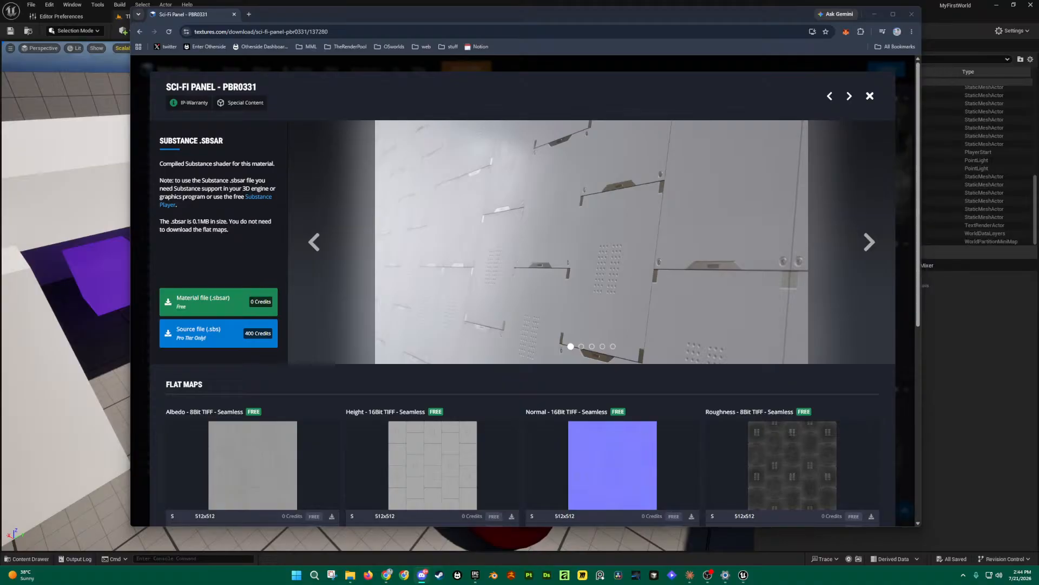
Step: Close the product overlay and reopen Sci-Fi Panel PBR0331 from the Free grid
{"action": "left_click", "coordinate": [870, 96]}
{"action": "scroll", "coordinate": [625, 188], "scroll_direction": "down", "scroll_amount": 3}
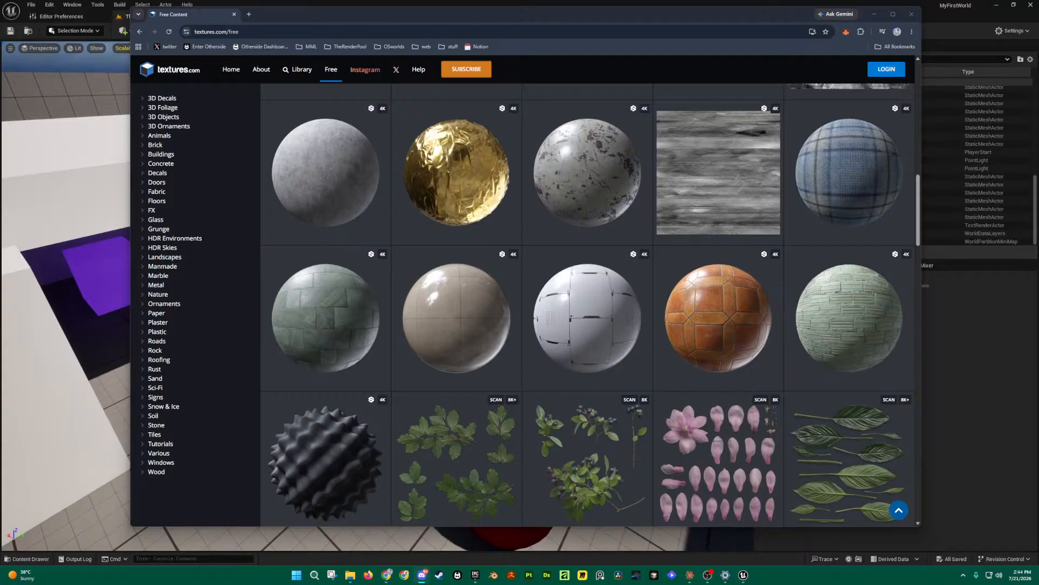
{"action": "left_click", "coordinate": [615, 314]}
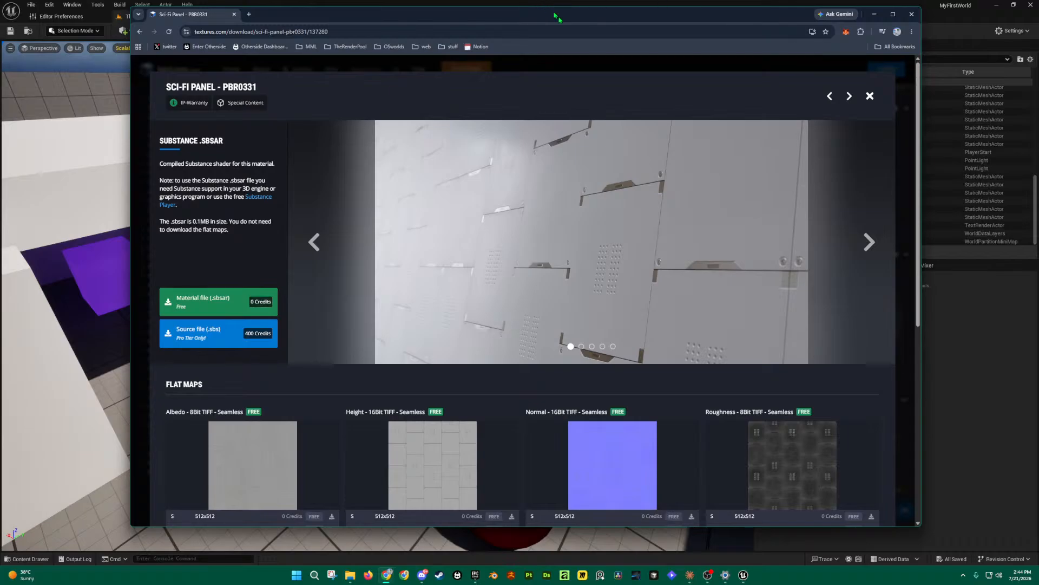
Step: Close the overlay, scroll the Free grid and reopen the Sci-Fi Panel page's flat maps
{"action": "left_click", "coordinate": [869, 96]}
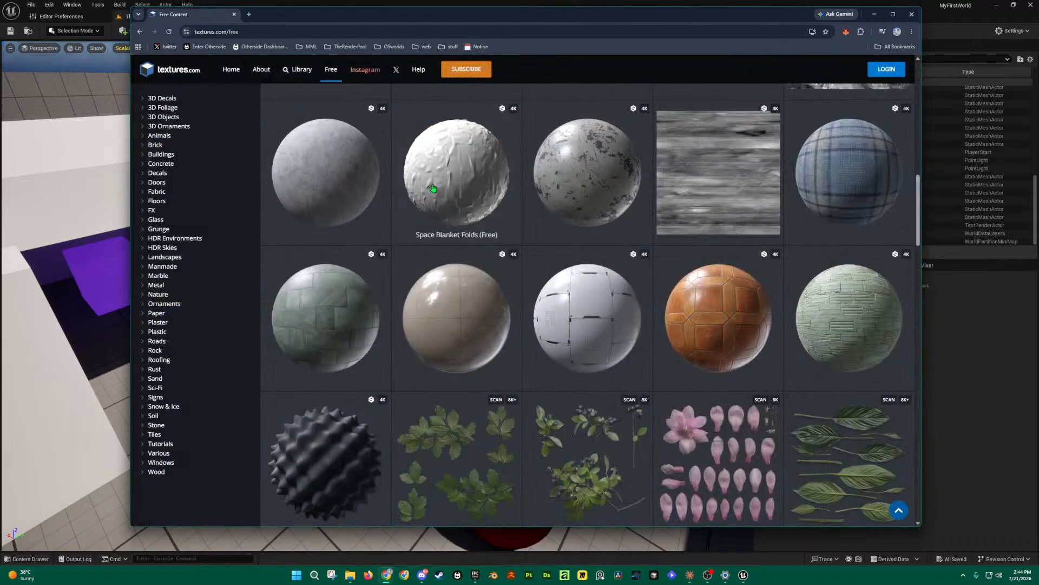
{"action": "scroll", "coordinate": [454, 228], "scroll_direction": "down", "scroll_amount": 5}
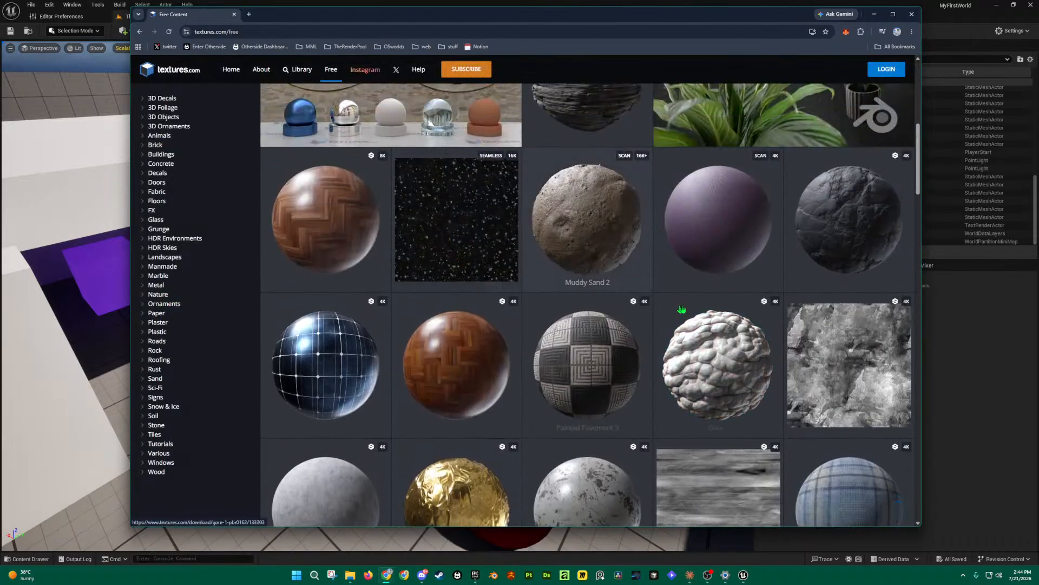
{"action": "scroll", "coordinate": [627, 297], "scroll_direction": "up", "scroll_amount": 4}
{"action": "scroll", "coordinate": [627, 302], "scroll_direction": "down", "scroll_amount": 7}
{"action": "scroll", "coordinate": [389, 232], "scroll_direction": "down", "scroll_amount": 7}
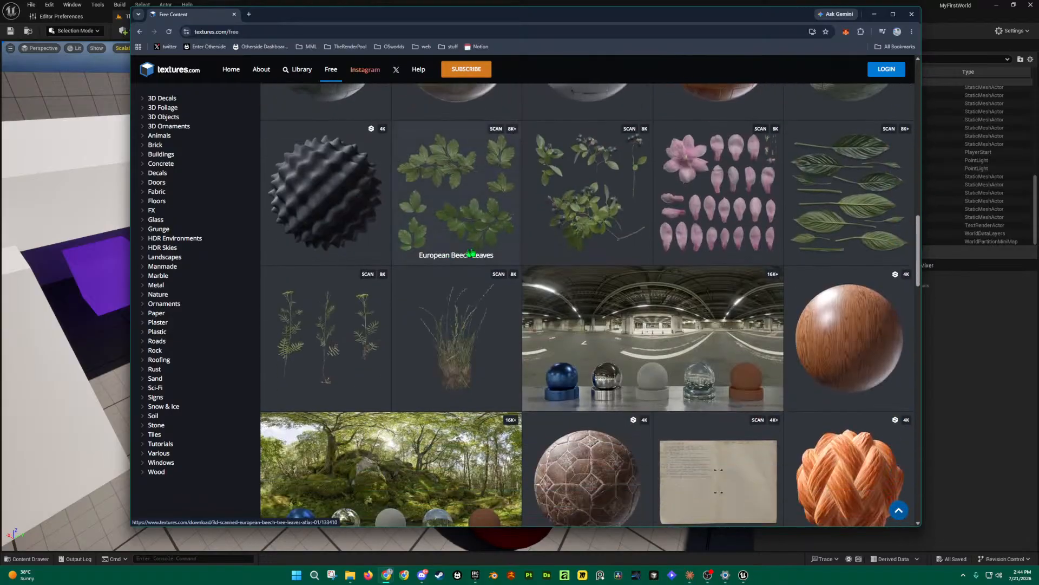
{"action": "scroll", "coordinate": [601, 292], "scroll_direction": "up", "scroll_amount": 5}
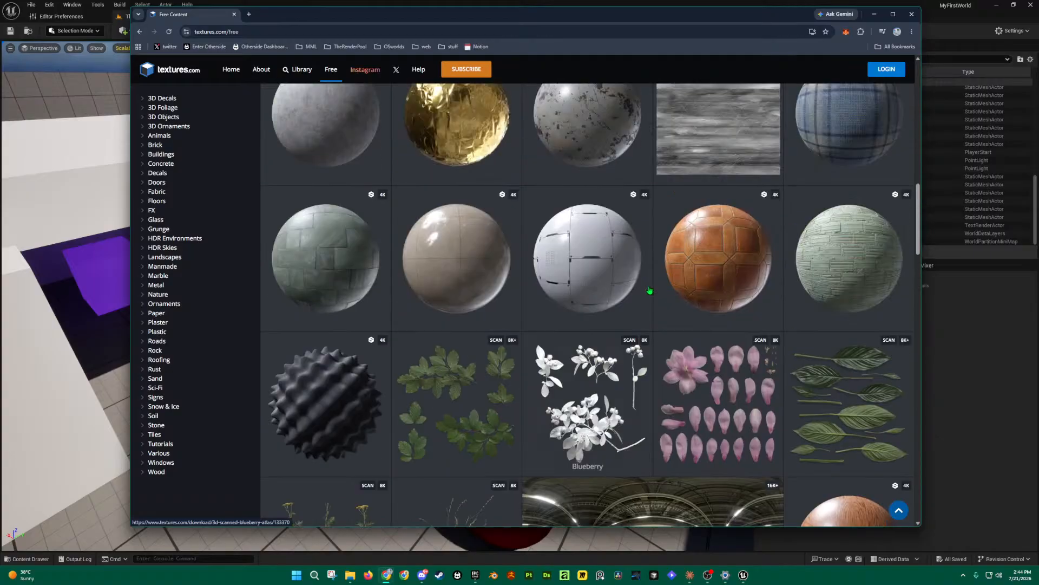
{"action": "left_click", "coordinate": [606, 286]}
{"action": "scroll", "coordinate": [568, 335], "scroll_direction": "down", "scroll_amount": 6}
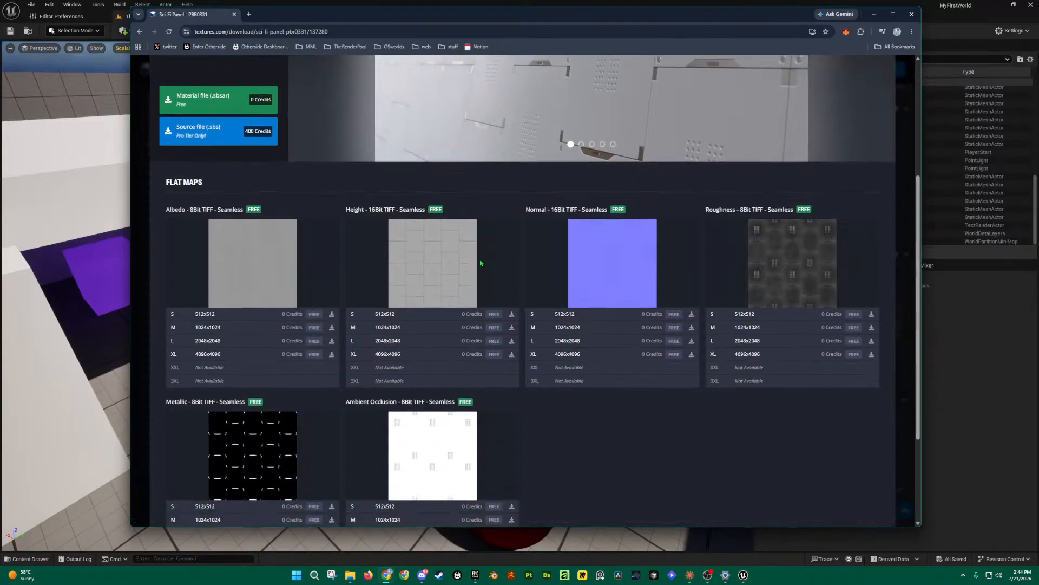
{"action": "scroll", "coordinate": [381, 229], "scroll_direction": "up", "scroll_amount": 1}
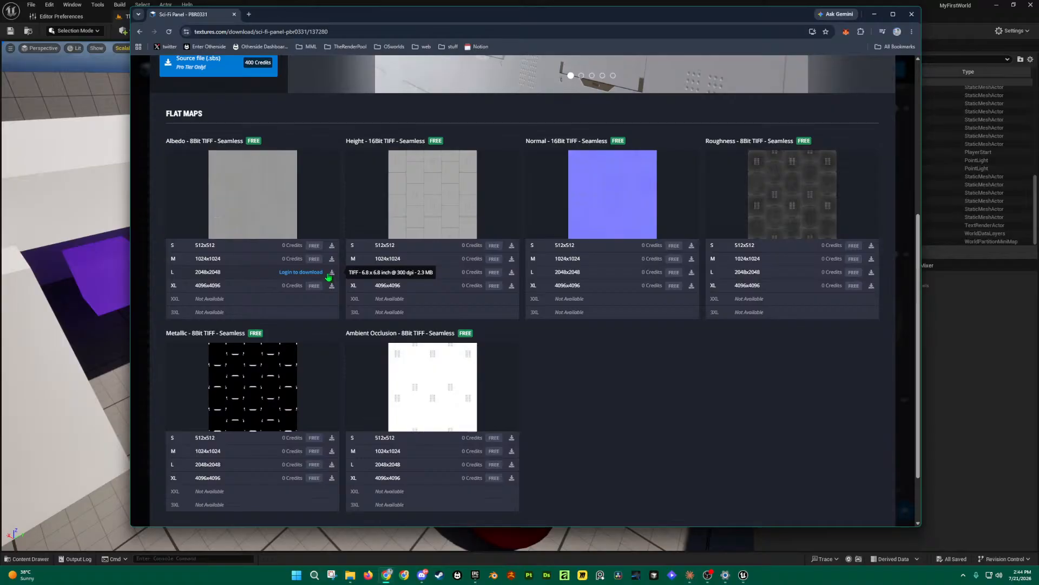
Step: Try downloading the 2048x2048 Albedo map, dismiss the login prompt, and shrink the browser
{"action": "left_click", "coordinate": [212, 274]}
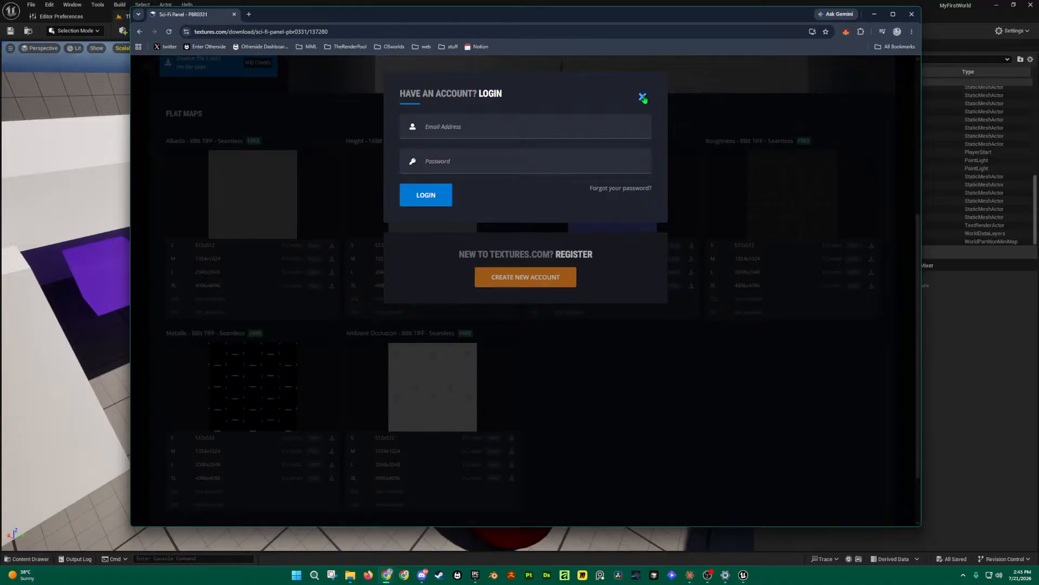
{"action": "left_click", "coordinate": [643, 97]}
{"action": "left_click_drag", "start_coordinate": [130, 7], "coordinate": [424, 135]}
Step: Move the browser off-screen to reveal the ThirdPersonMap level editor
{"action": "left_click_drag", "start_coordinate": [610, 147], "coordinate": [1038, 151]}
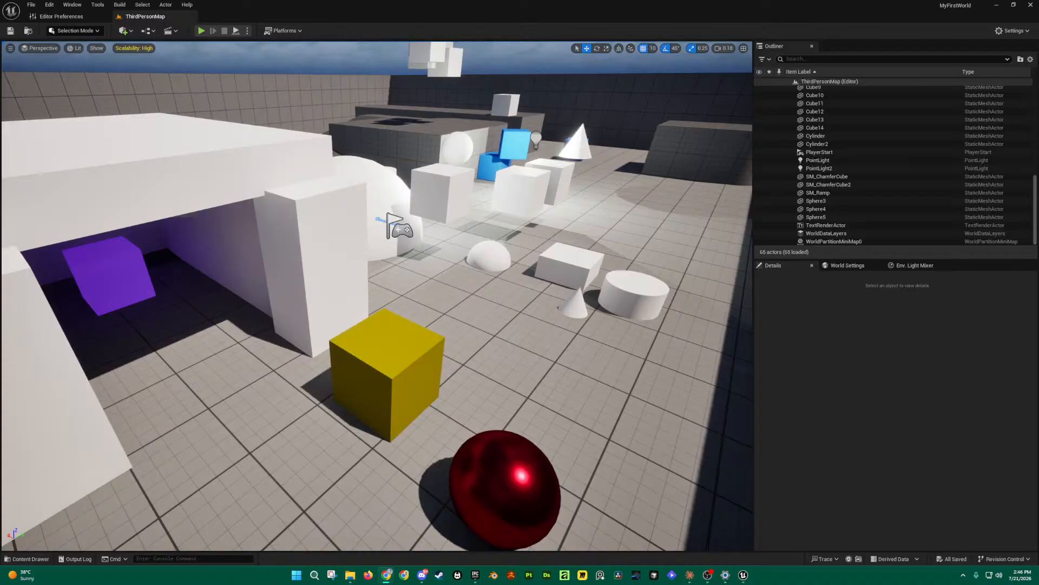
Step: Bring the textures.com free content window over the editor and open the Sci-Fi Panel download page
{"action": "left_click_drag", "start_coordinate": [1038, 119], "coordinate": [364, 54]}
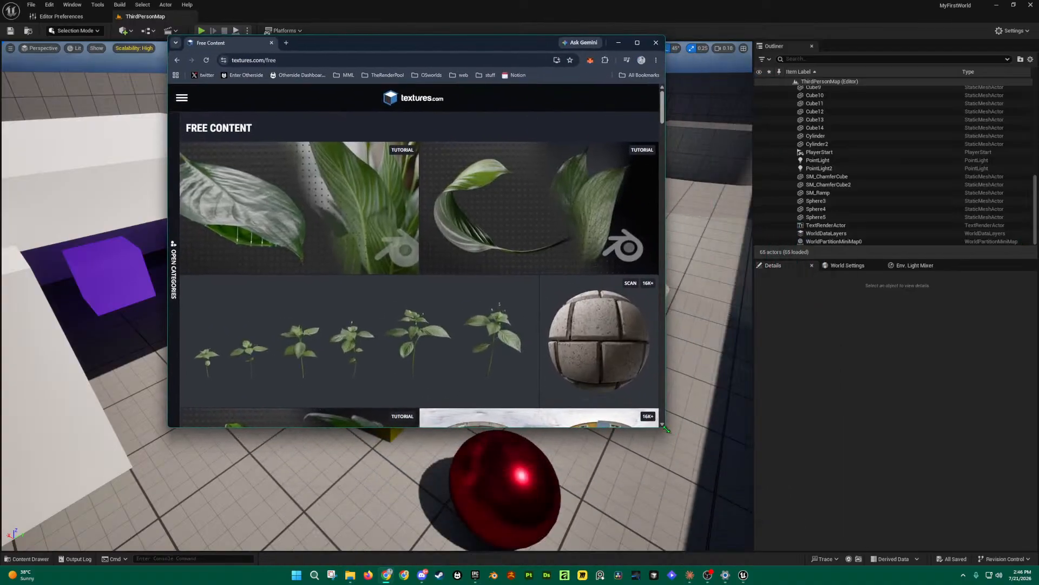
{"action": "left_click_drag", "start_coordinate": [666, 429], "coordinate": [868, 513]}
{"action": "scroll", "coordinate": [548, 355], "scroll_direction": "down", "scroll_amount": 8}
{"action": "scroll", "coordinate": [548, 355], "scroll_direction": "up", "scroll_amount": 1}
{"action": "scroll", "coordinate": [598, 383], "scroll_direction": "down", "scroll_amount": 4}
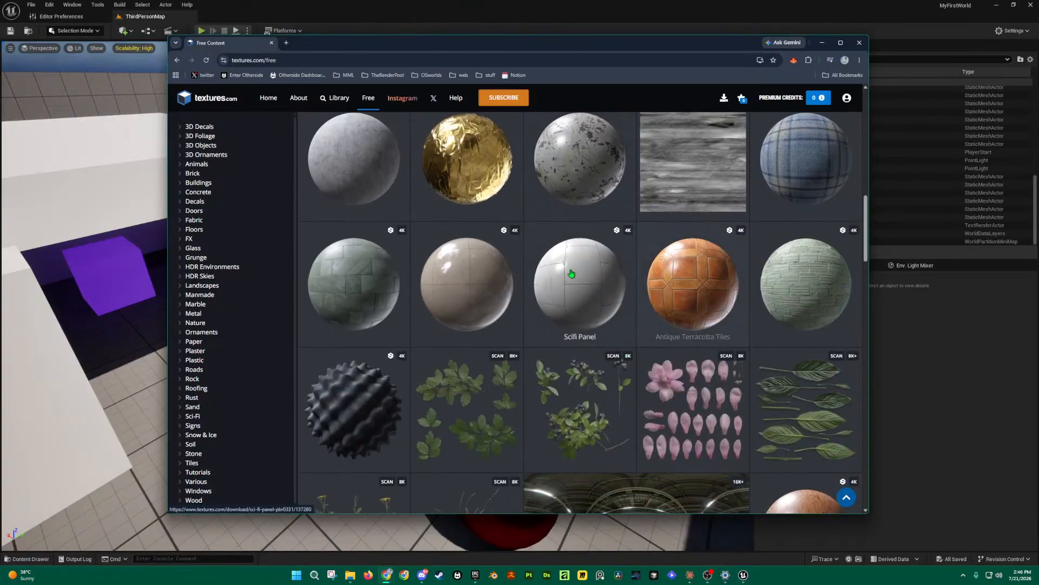
{"action": "left_click", "coordinate": [573, 274]}
{"action": "scroll", "coordinate": [441, 307], "scroll_direction": "down", "scroll_amount": 5}
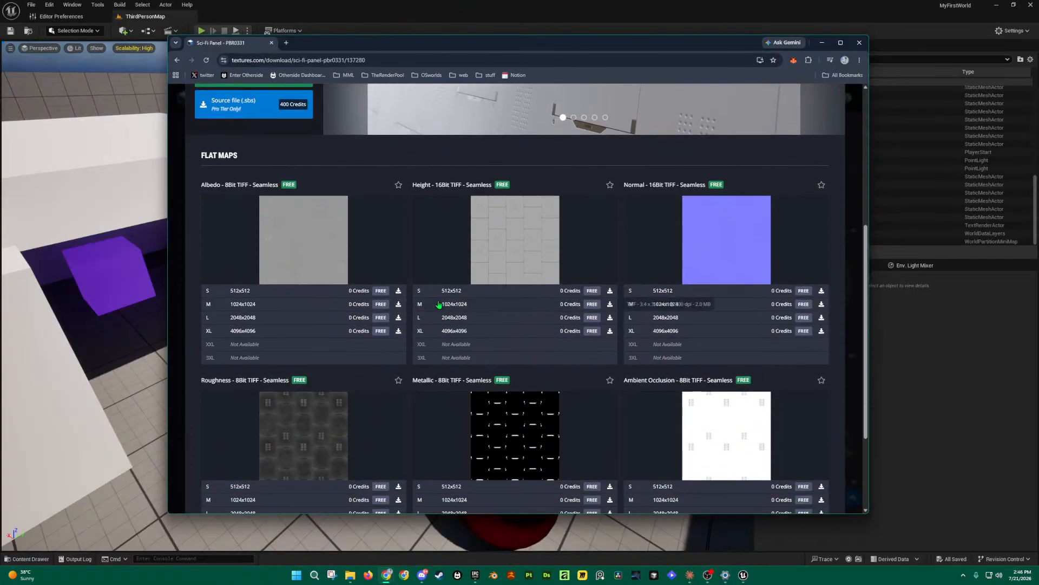
Step: Download the 4K Albedo, Normal, Roughness, Metallic and AO flat maps as TIFFs
{"action": "left_click", "coordinate": [381, 331]}
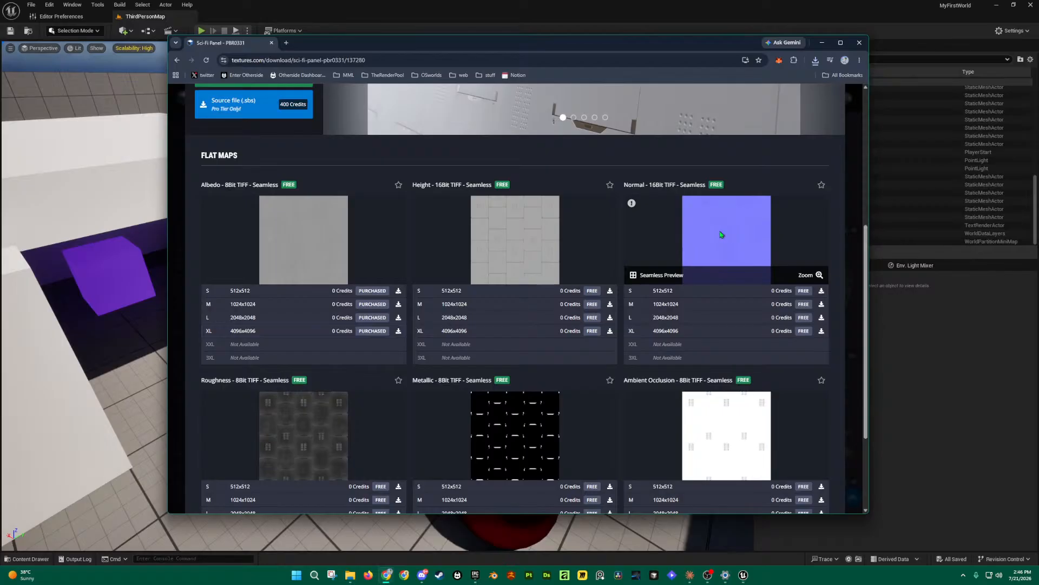
{"action": "left_click", "coordinate": [809, 335]}
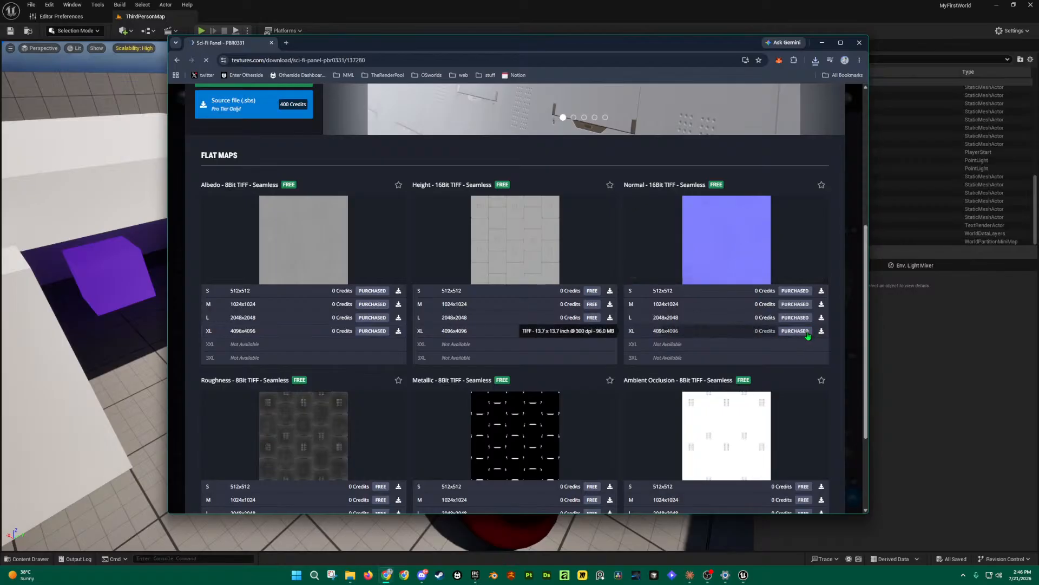
{"action": "scroll", "coordinate": [800, 338], "scroll_direction": "down", "scroll_amount": 1}
{"action": "scroll", "coordinate": [800, 338], "scroll_direction": "down", "scroll_amount": 3}
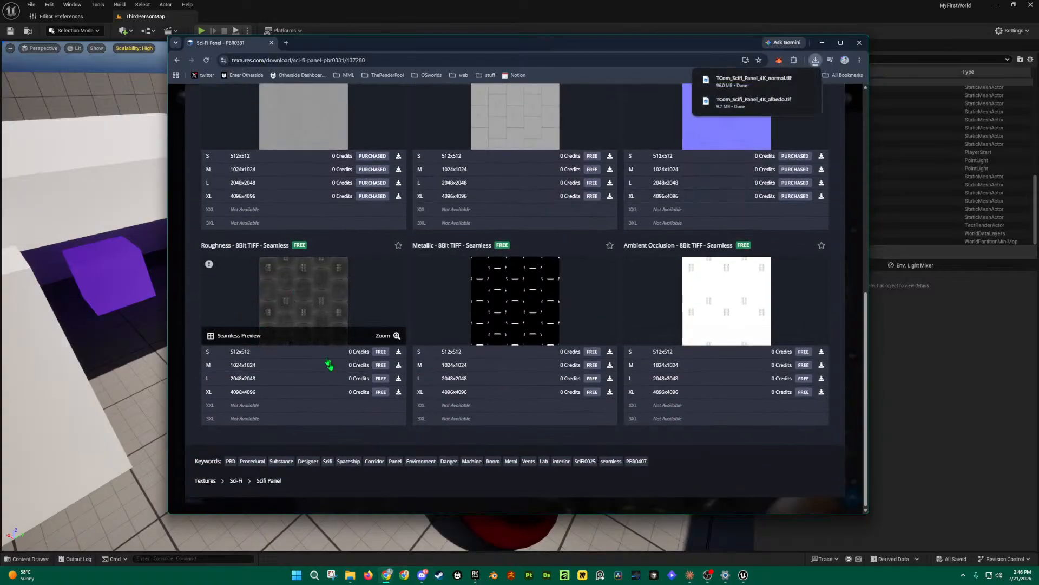
{"action": "left_click", "coordinate": [382, 391]}
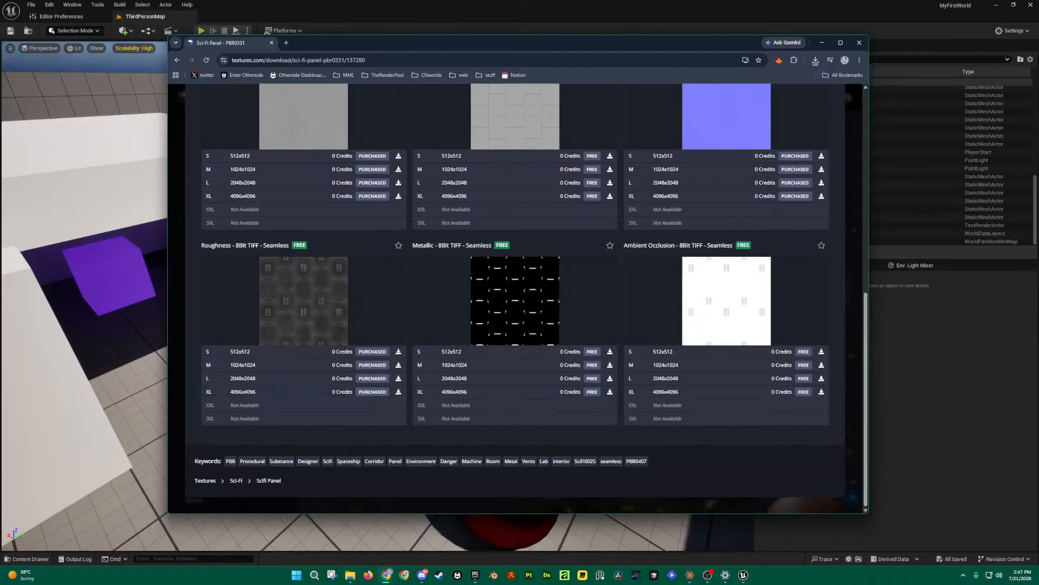
{"action": "scroll", "coordinate": [505, 235], "scroll_direction": "up", "scroll_amount": 1}
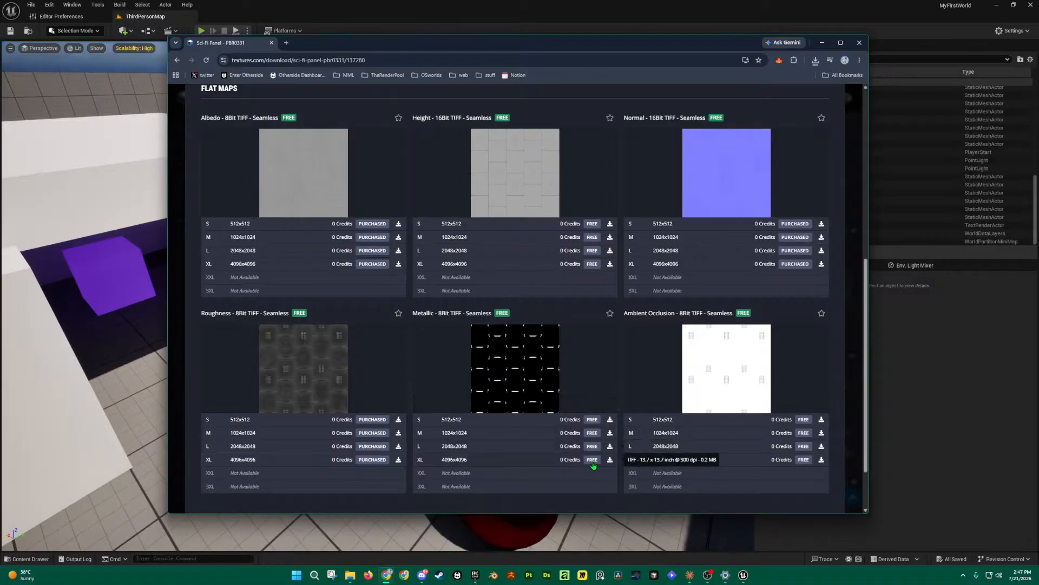
{"action": "left_click", "coordinate": [593, 460]}
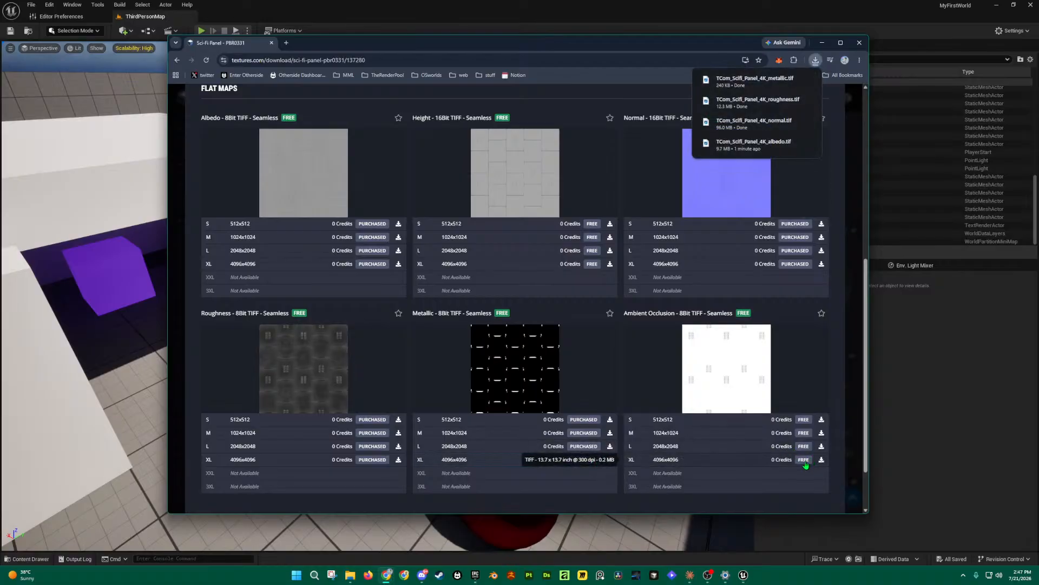
{"action": "left_click", "coordinate": [804, 460]}
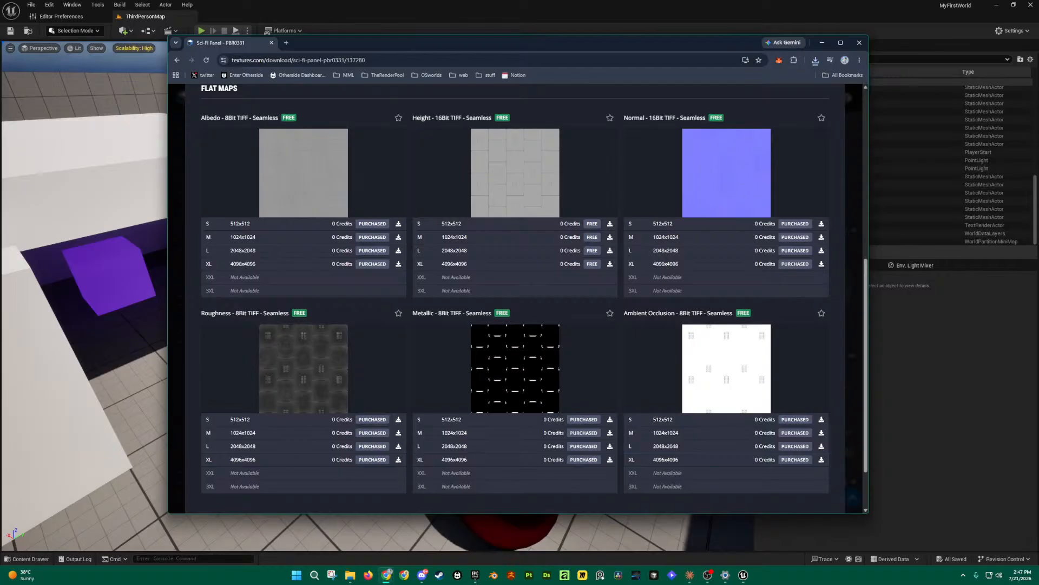
{"action": "mouse_move", "coordinate": [271, 158]}
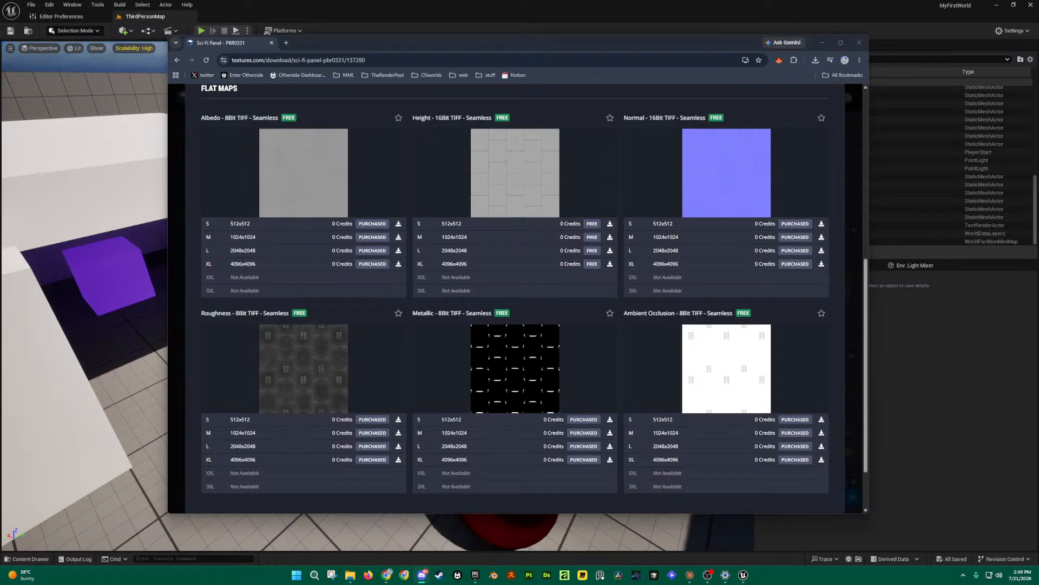
Step: Show the downloaded Sci-Fi Panel TIFFs in their Downloads folder and move Explorer to the other monitor
{"action": "left_click", "coordinate": [816, 61]}
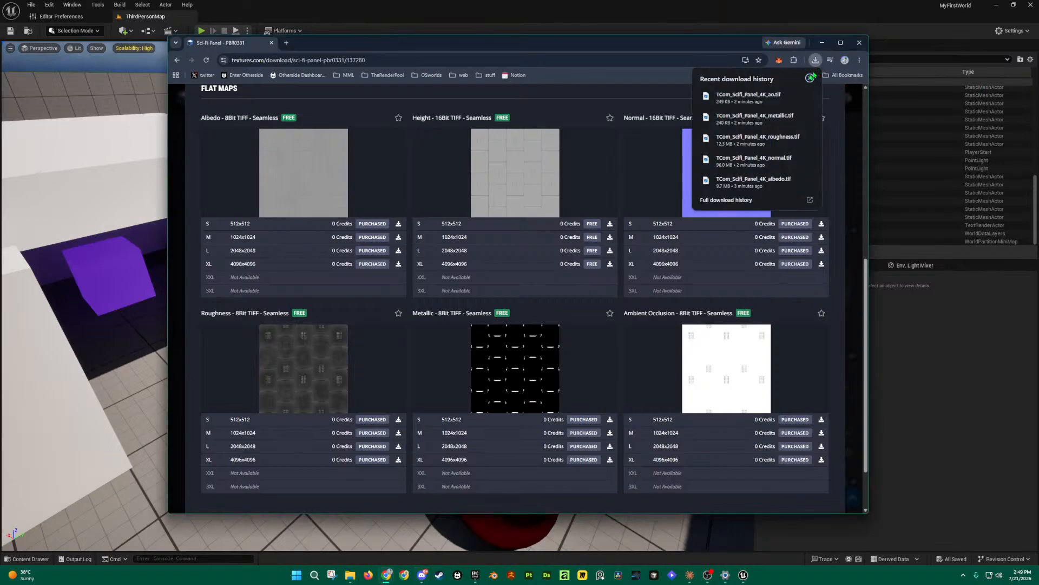
{"action": "left_click", "coordinate": [807, 96]}
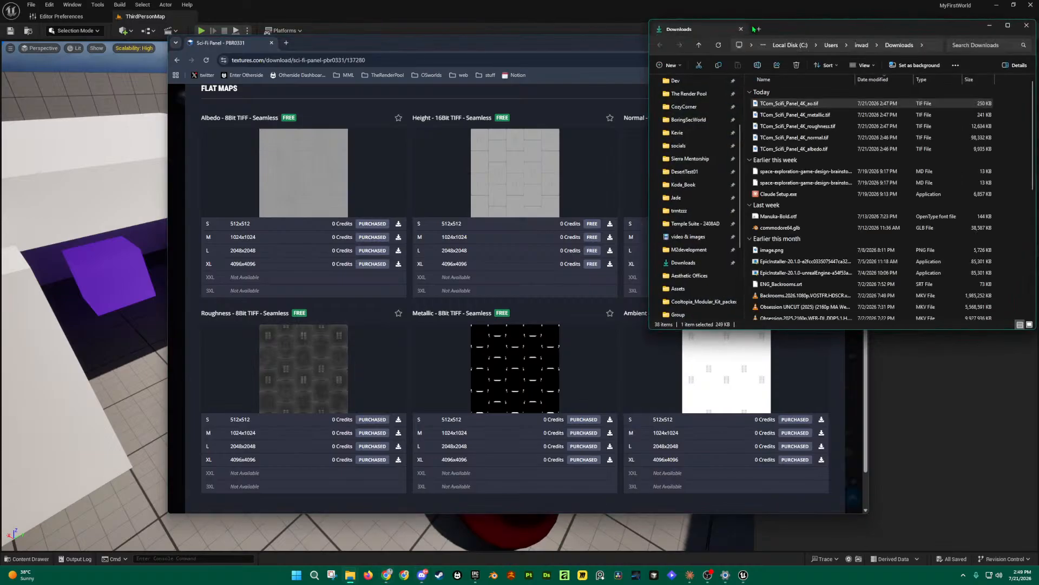
{"action": "left_click_drag", "start_coordinate": [785, 30], "coordinate": [1038, 30]}
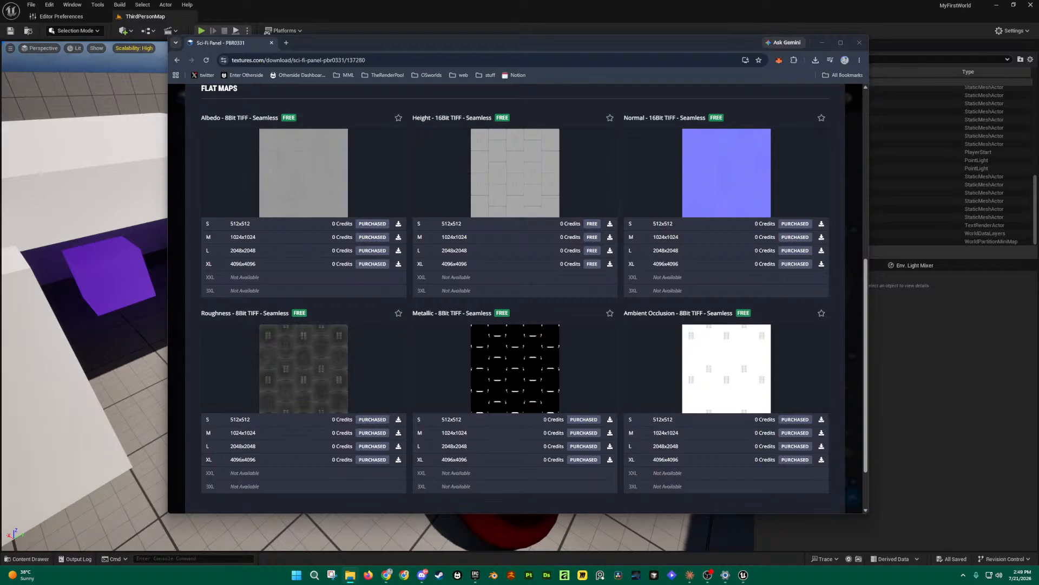
{"action": "scroll", "coordinate": [241, 107], "scroll_direction": "up", "scroll_amount": 1}
Step: Return to the textures.com free content listing, then switch back to the Unreal level
{"action": "left_click", "coordinate": [177, 60]}
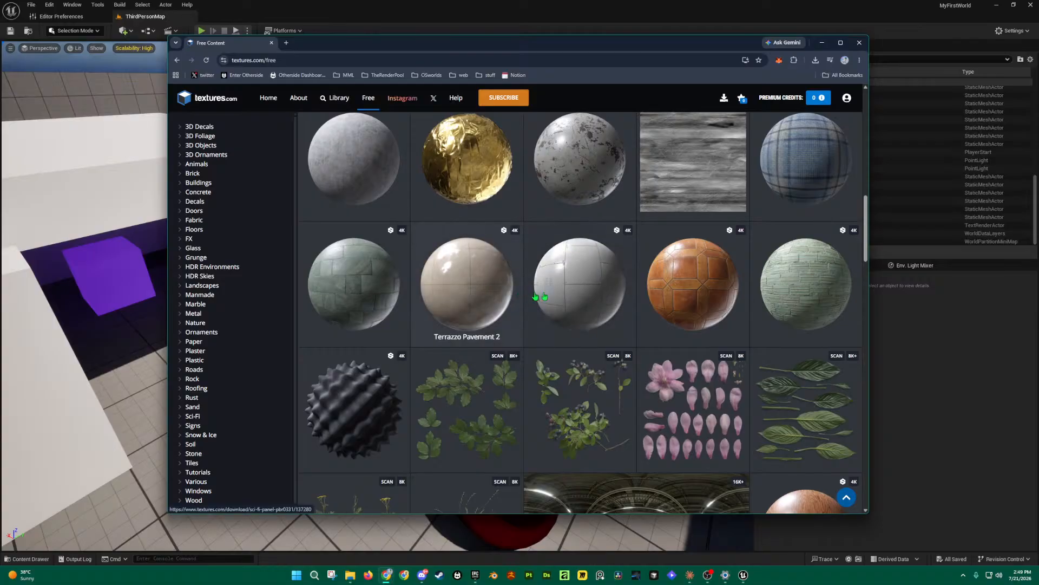
{"action": "scroll", "coordinate": [676, 301], "scroll_direction": "up", "scroll_amount": 1}
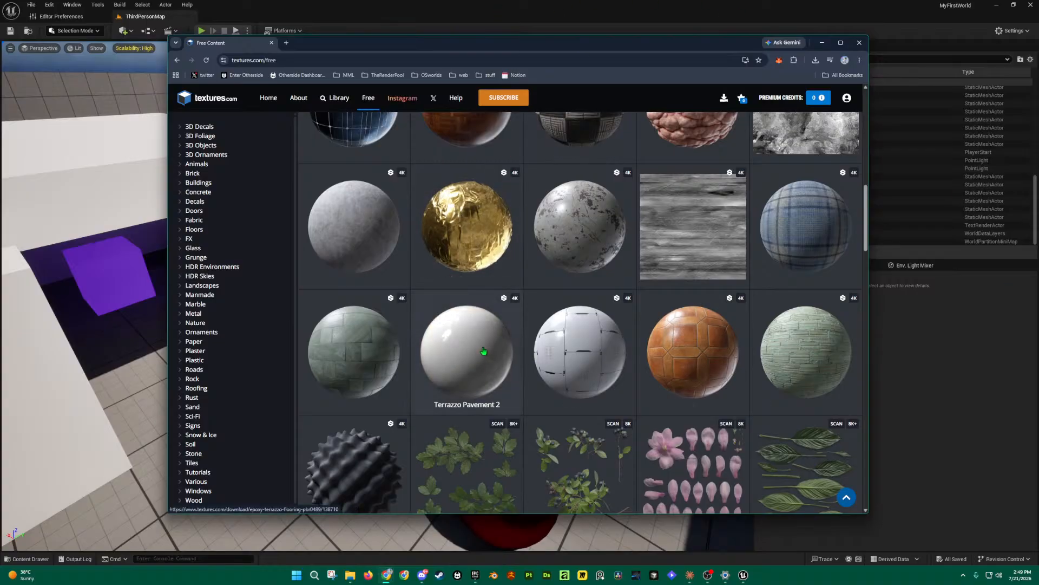
{"action": "left_click", "coordinate": [589, 5]}
{"action": "right_click_drag", "start_coordinate": [562, 372], "coordinate": [585, 433]}
{"action": "right_click_drag", "start_coordinate": [603, 356], "coordinate": [603, 356]}
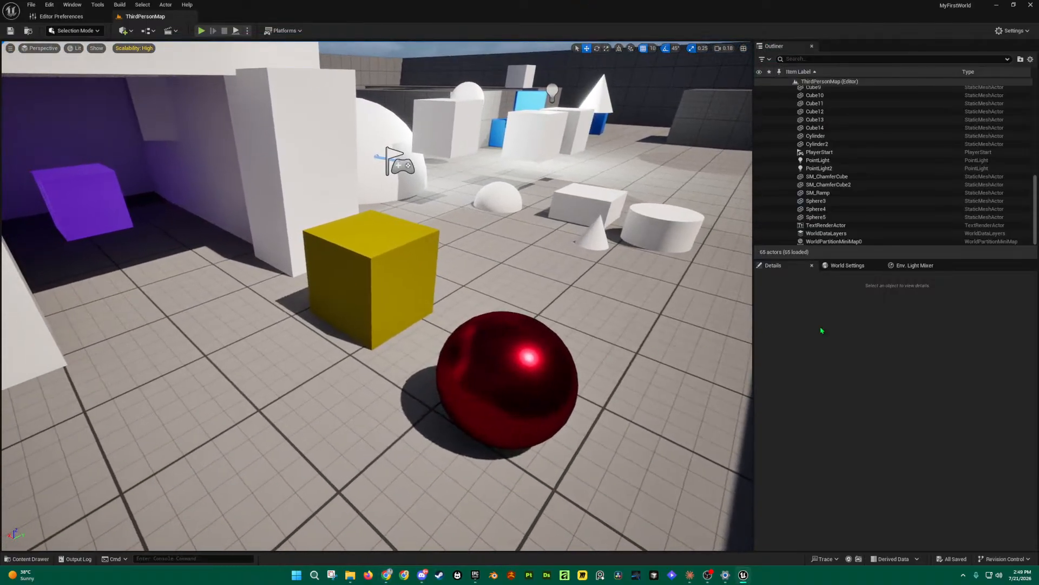
Step: Open the content drawer, then flip back to browse the textures.com material grid
{"action": "key", "text": "ctrl+space"}
{"action": "key", "text": "ctrl+space"}
{"action": "key", "text": "alt+Tab"}
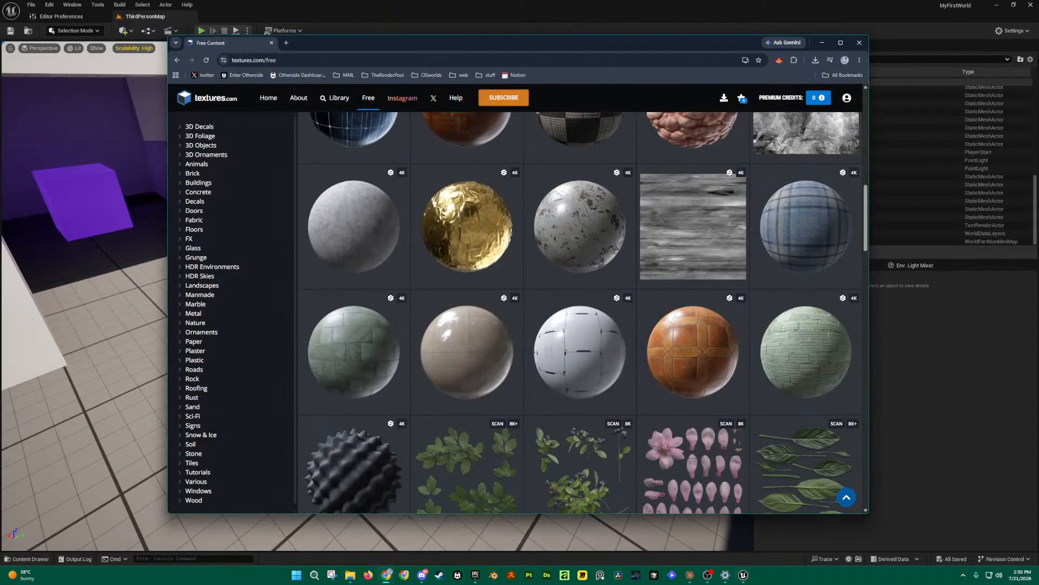
{"action": "scroll", "coordinate": [600, 348], "scroll_direction": "up", "scroll_amount": 10}
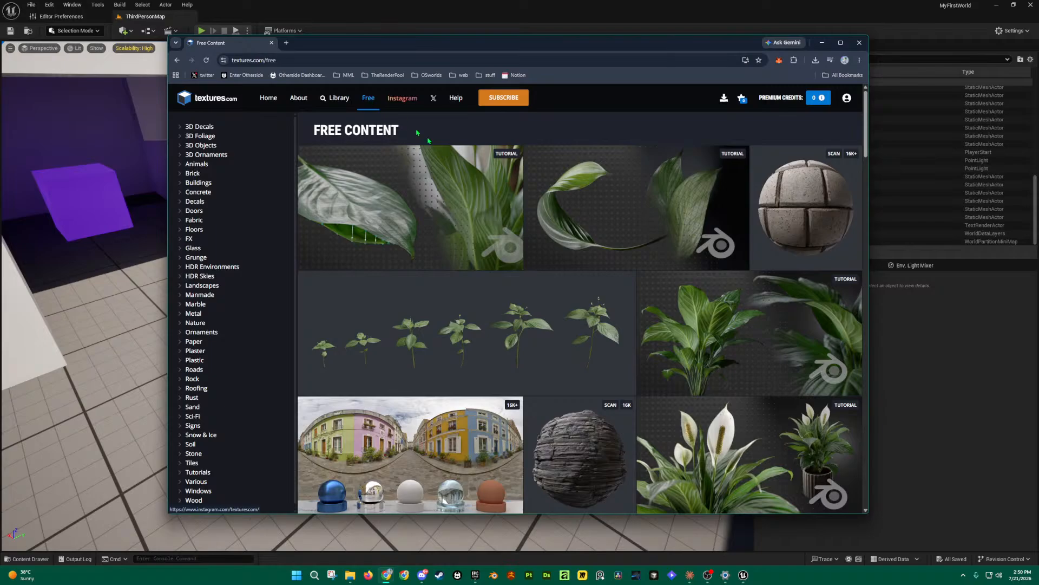
{"action": "scroll", "coordinate": [622, 304], "scroll_direction": "down", "scroll_amount": 6}
{"action": "scroll", "coordinate": [622, 304], "scroll_direction": "down", "scroll_amount": 4}
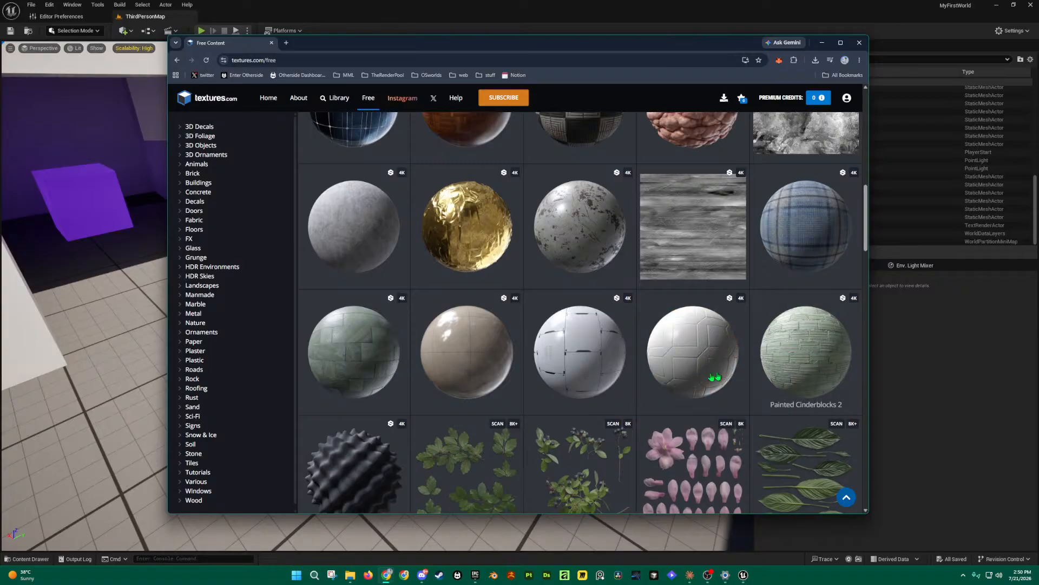
{"action": "scroll", "coordinate": [476, 238], "scroll_direction": "up", "scroll_amount": 1}
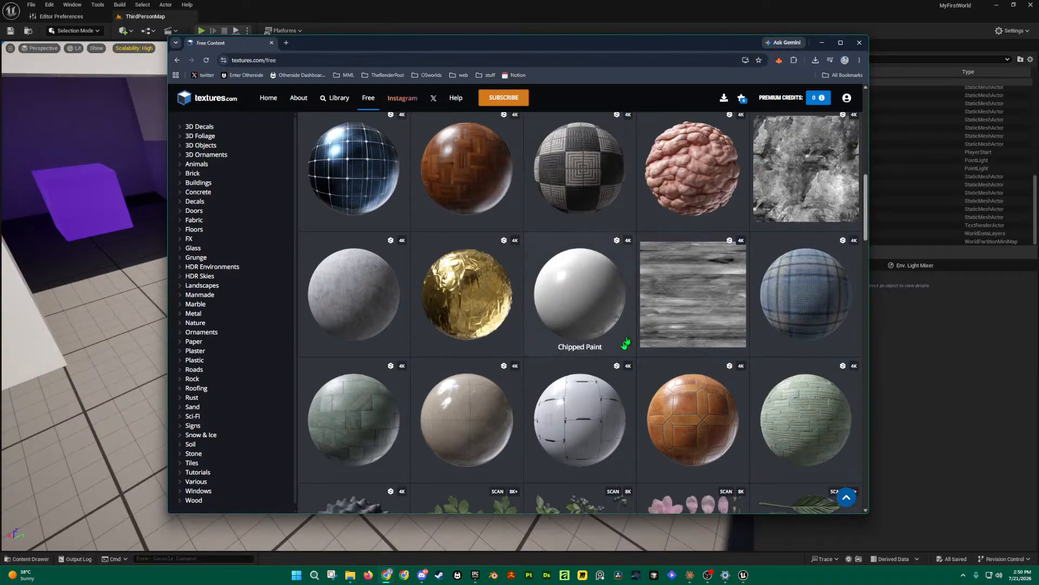
Step: Return to Unreal and fly the viewport camera back through the level
{"action": "left_click", "coordinate": [549, 10]}
{"action": "key", "text": "s"}
{"action": "mouse_move", "coordinate": [607, 316]}
{"action": "right_mouse_down"}
{"action": "mouse_move", "coordinate": [622, 321]}
{"action": "mouse_move", "coordinate": [608, 328]}
{"action": "mouse_move", "coordinate": [608, 304]}
{"action": "right_mouse_up"}
{"action": "key", "text": "w"}
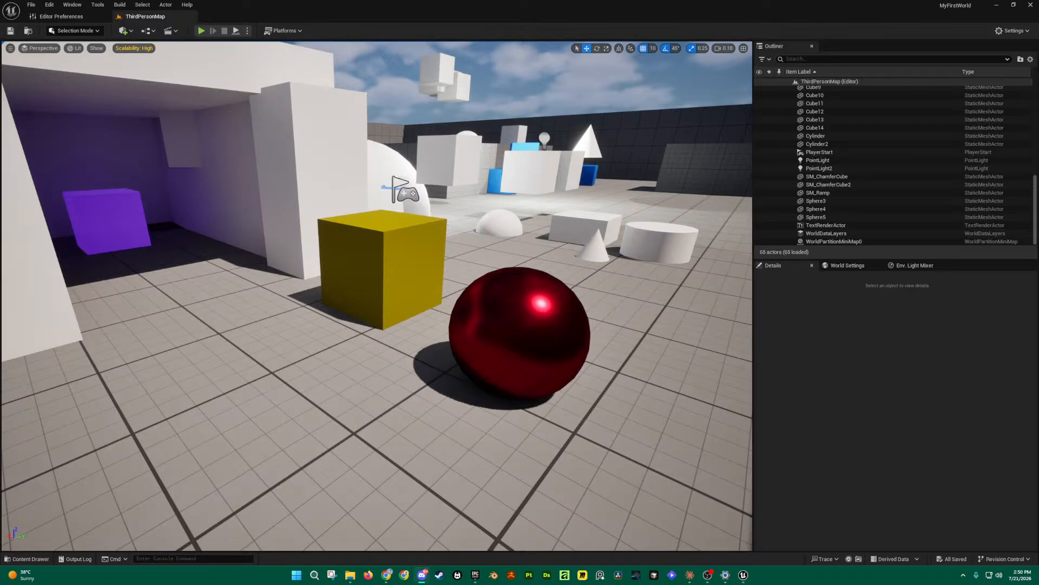
Step: Place a cube from Quick Add > Shapes beside the red sphere
{"action": "right_click_drag", "start_coordinate": [488, 275], "coordinate": [449, 286]}
{"action": "key", "text": "ctrl+space"}
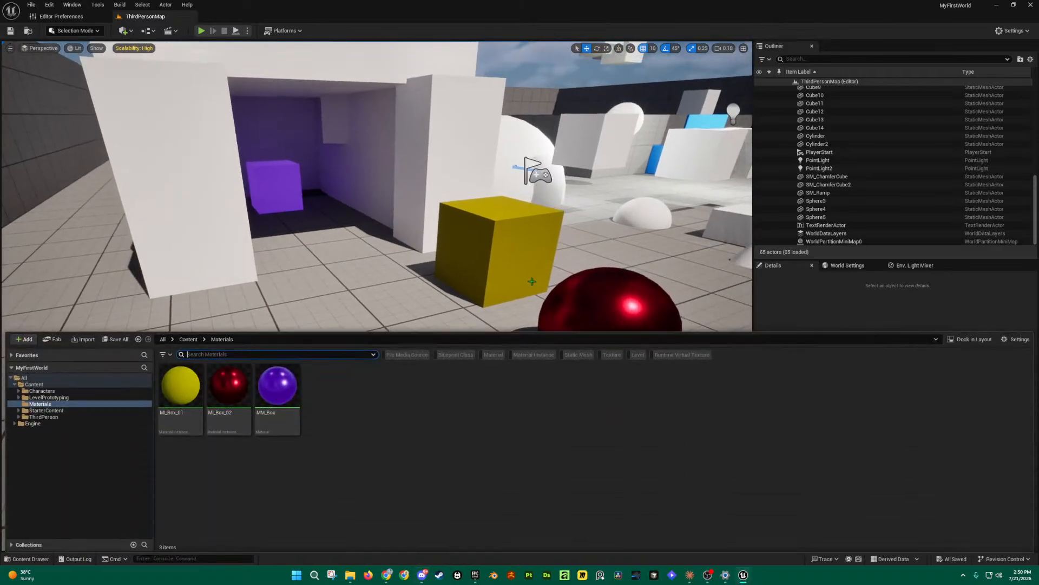
{"action": "key", "text": "s"}
{"action": "right_click_drag", "start_coordinate": [346, 276], "coordinate": [397, 285]}
{"action": "key", "text": "w"}
{"action": "key", "text": "s"}
{"action": "left_click", "coordinate": [124, 31]}
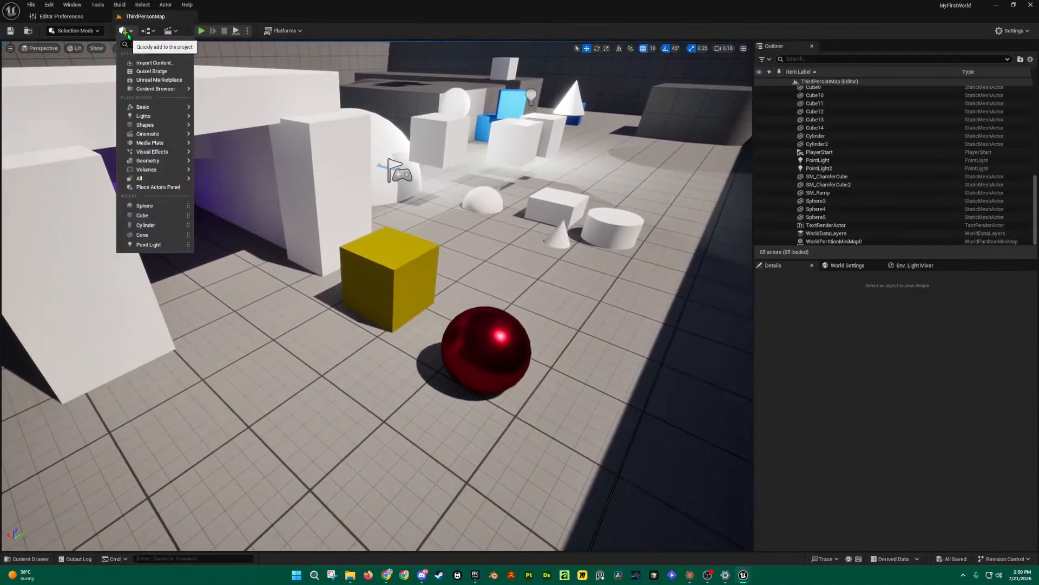
{"action": "mouse_move", "coordinate": [162, 126]}
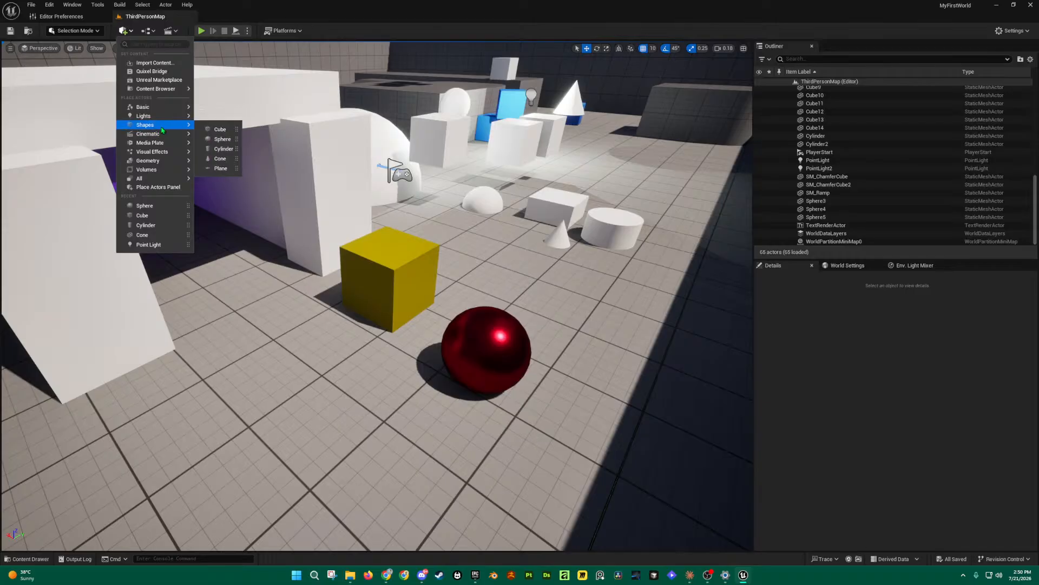
{"action": "left_click_drag", "start_coordinate": [213, 129], "coordinate": [297, 387]}
{"action": "right_click_drag", "start_coordinate": [298, 387], "coordinate": [293, 333]}
Step: Raise Cube15 to Z 50 and show the Materials folder in the content drawer
{"action": "key", "text": "q"}
{"action": "left_click_drag", "start_coordinate": [306, 427], "coordinate": [305, 366]}
{"action": "right_click_drag", "start_coordinate": [305, 367], "coordinate": [283, 426]}
{"action": "key", "text": "e"}
{"action": "key", "text": "w"}
{"action": "key", "text": "ctrl+space"}
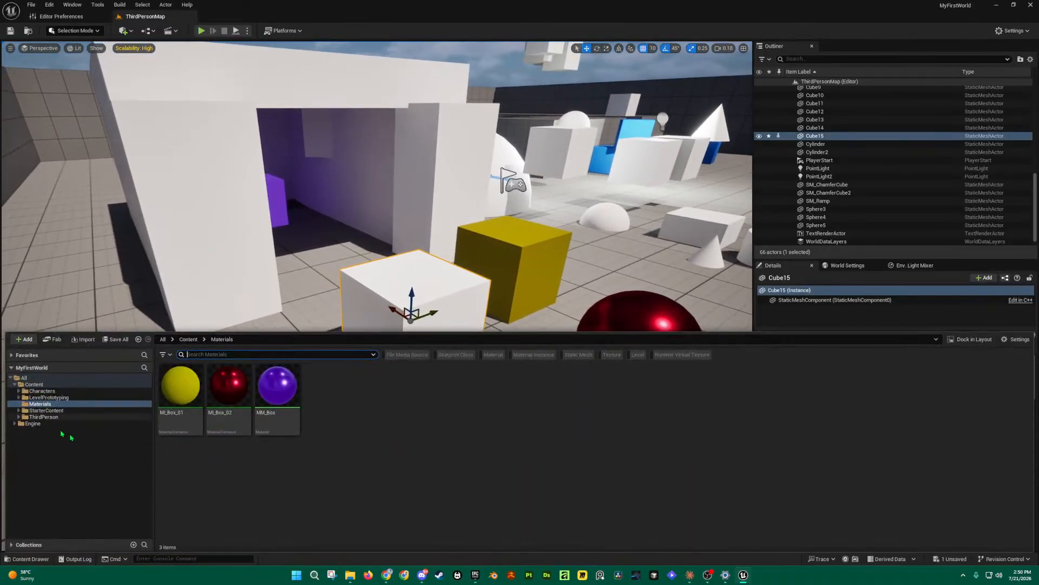
{"action": "left_click", "coordinate": [43, 405]}
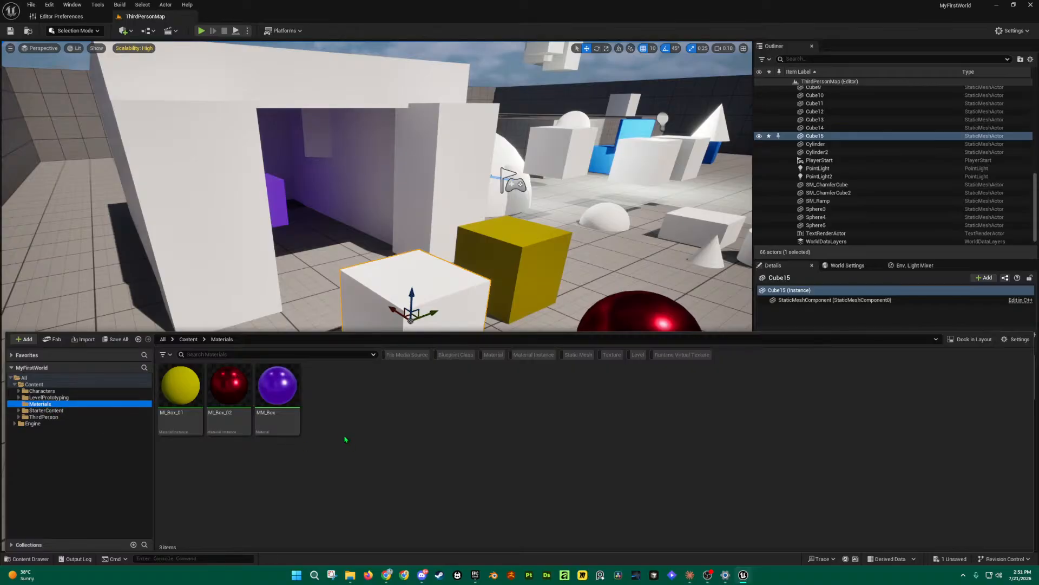
Step: Create a new folder named SciFiPanel inside Materials
{"action": "right_click", "coordinate": [392, 434]}
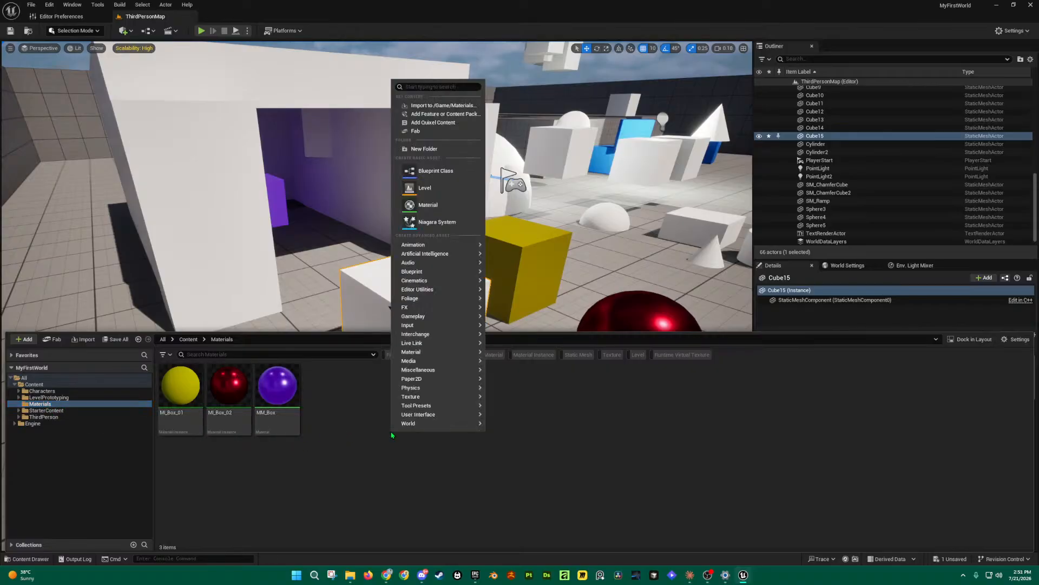
{"action": "left_click", "coordinate": [430, 149]}
{"action": "type", "text": "Sci"}
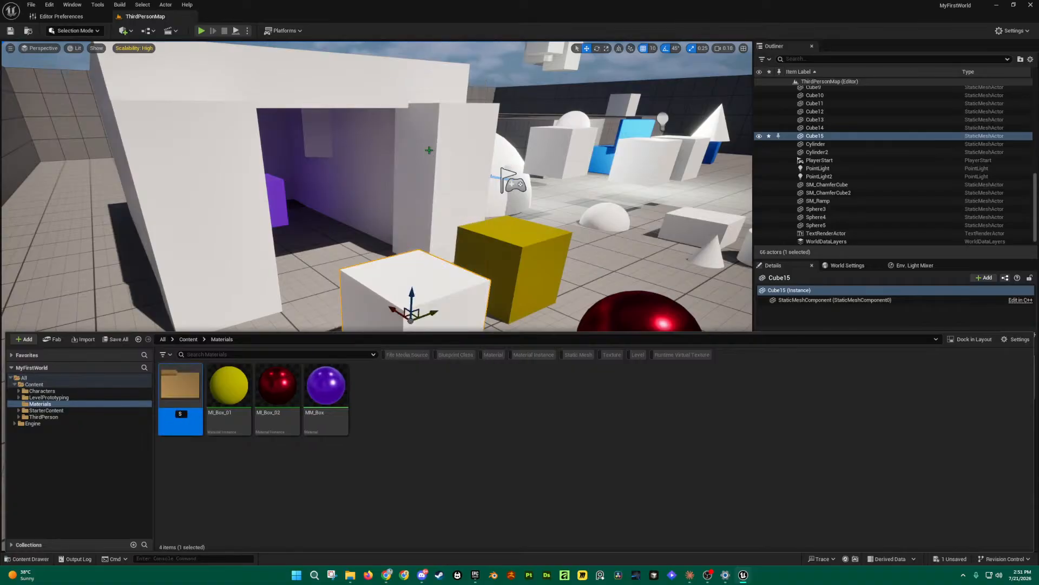
{"action": "type", "text": "Panel"}
{"action": "key", "text": "Return"}
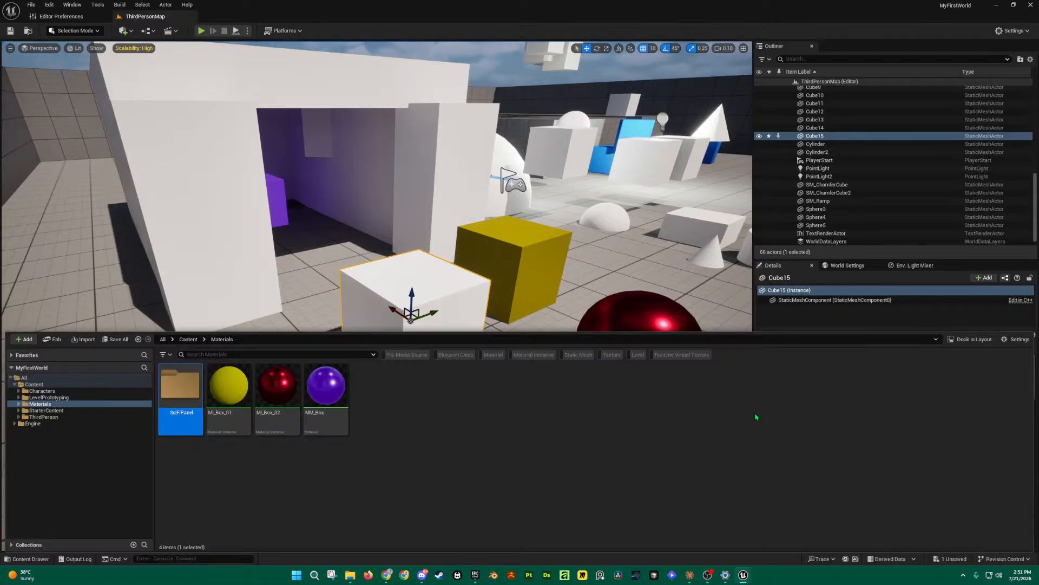
Step: Open SciFiPanel and add a folder named Textures inside it
{"action": "mouse_move", "coordinate": [226, 425]}
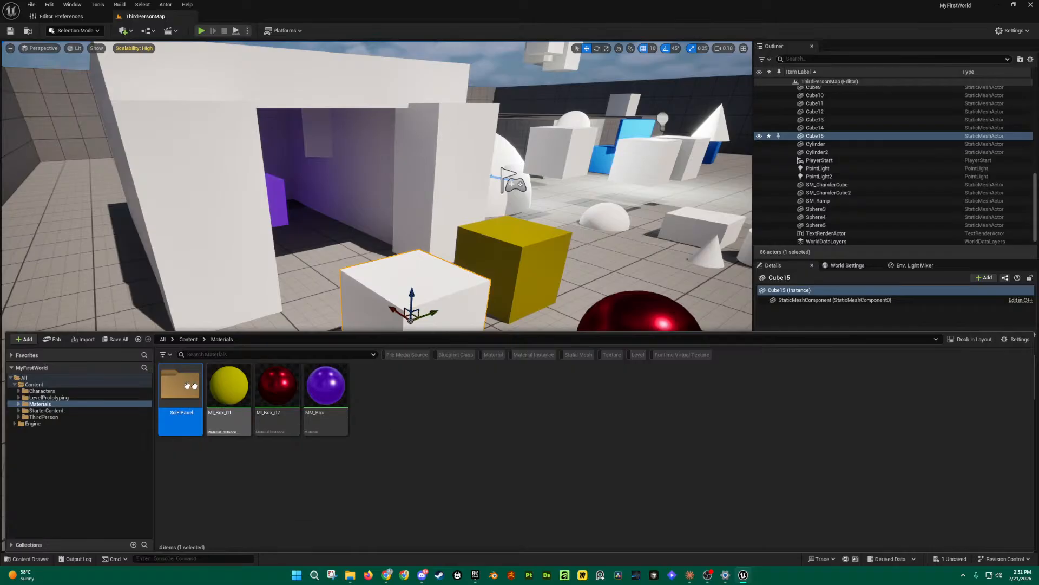
{"action": "double_click", "coordinate": [172, 389]}
{"action": "left_click", "coordinate": [45, 405]}
{"action": "left_click", "coordinate": [56, 411]}
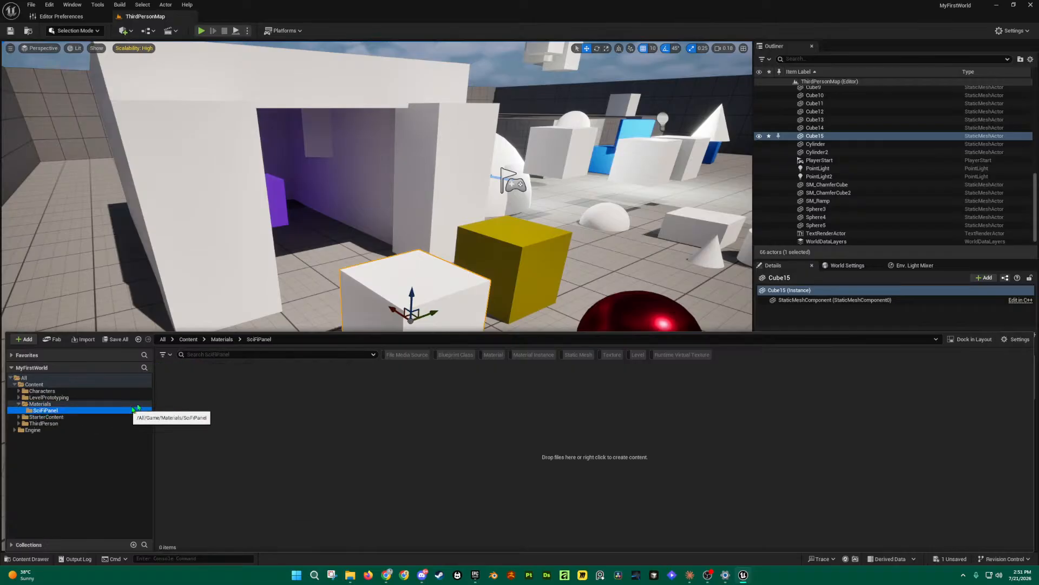
{"action": "right_click", "coordinate": [279, 434]}
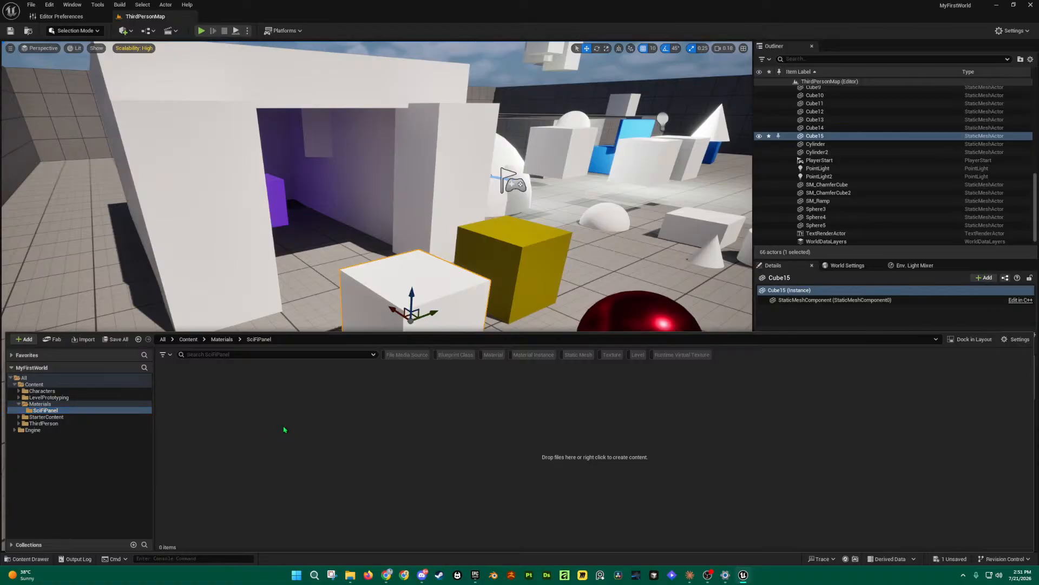
{"action": "mouse_move", "coordinate": [384, 409]}
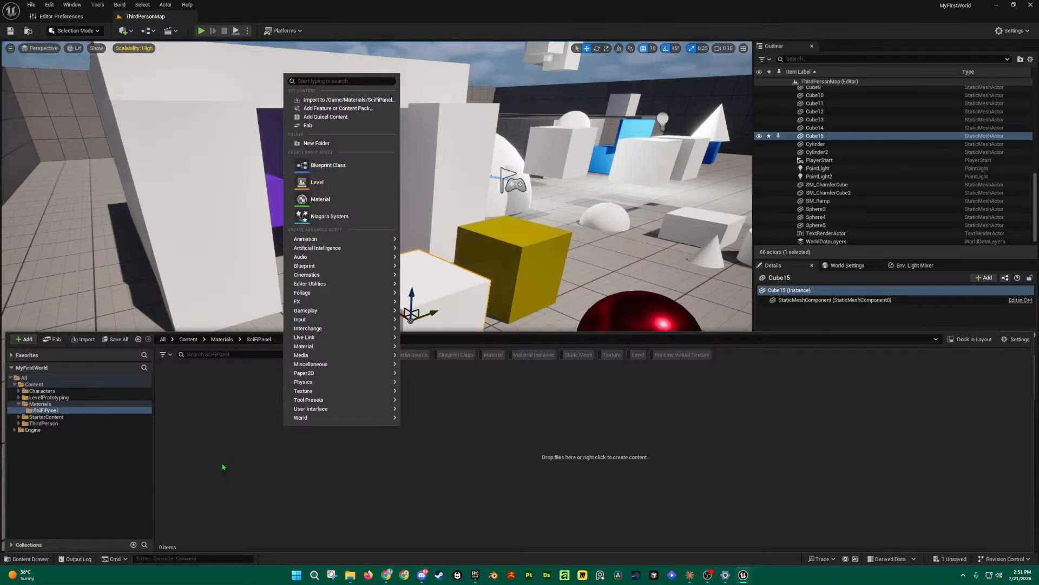
{"action": "left_click", "coordinate": [317, 143]}
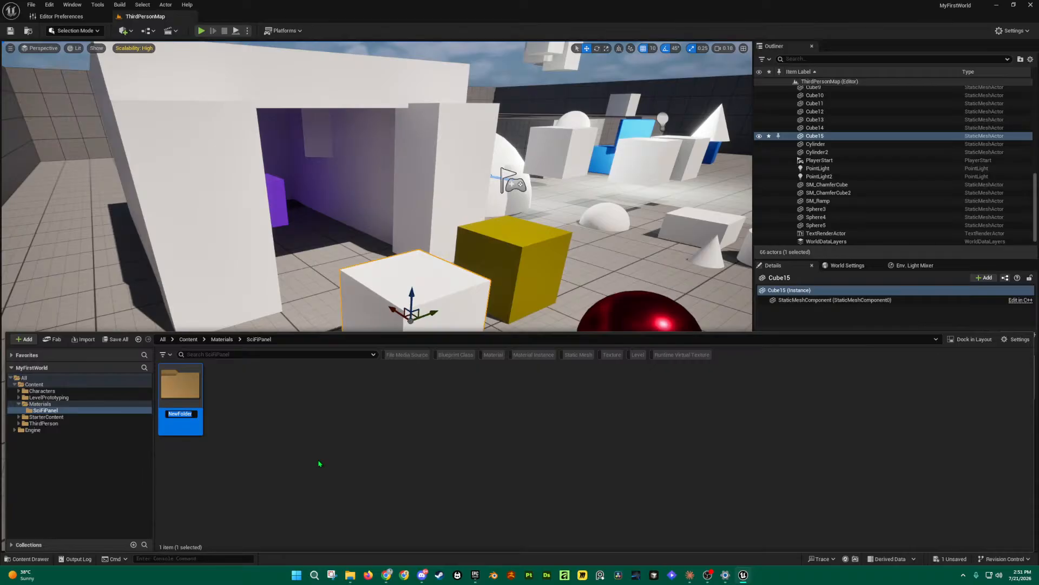
{"action": "type", "text": "Textures"}
{"action": "key", "text": "Return"}
Step: Cancel the Save Current Level dialog and use File > Save All instead
{"action": "left_click", "coordinate": [31, 5]}
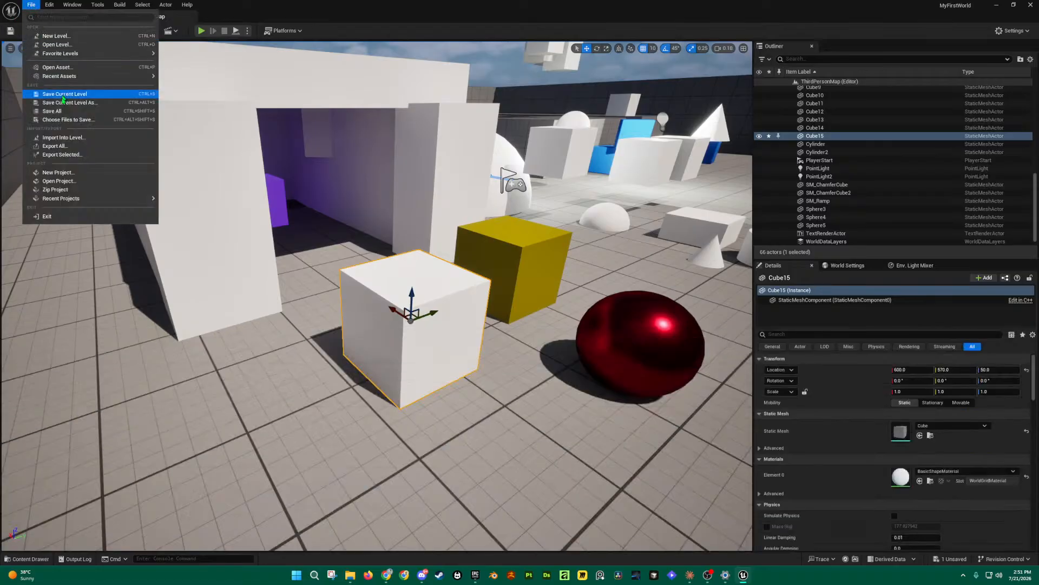
{"action": "left_click", "coordinate": [70, 102]}
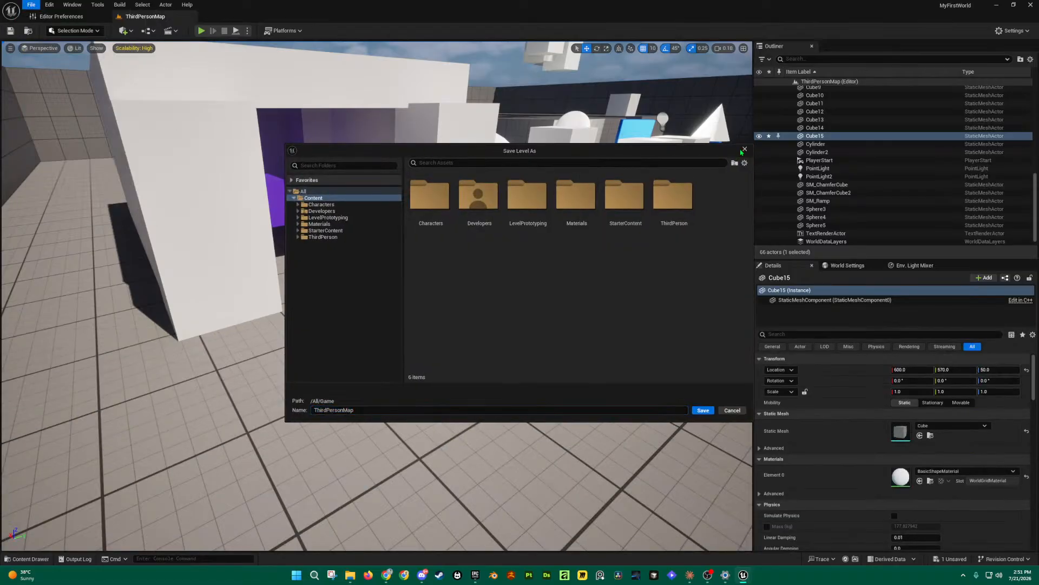
{"action": "left_click", "coordinate": [742, 151]}
{"action": "left_click", "coordinate": [31, 5]}
{"action": "left_click", "coordinate": [76, 113]}
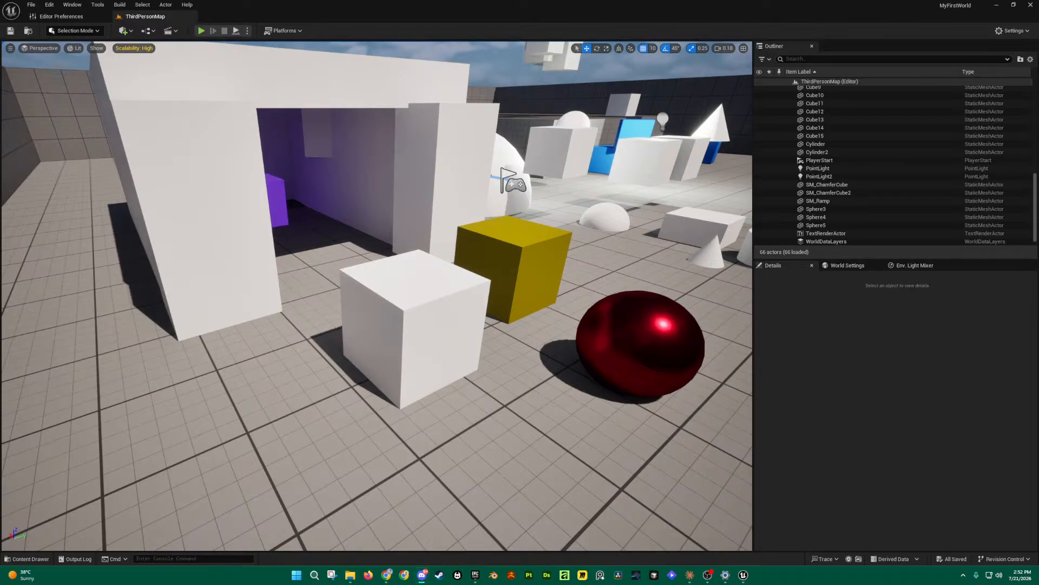
Step: Open the SciFiPanel Textures folder in the content drawer
{"action": "right_click_drag", "start_coordinate": [416, 441], "coordinate": [441, 476]}
{"action": "key", "text": "ctrl+space"}
{"action": "left_click", "coordinate": [184, 388]}
{"action": "double_click", "coordinate": [187, 388]}
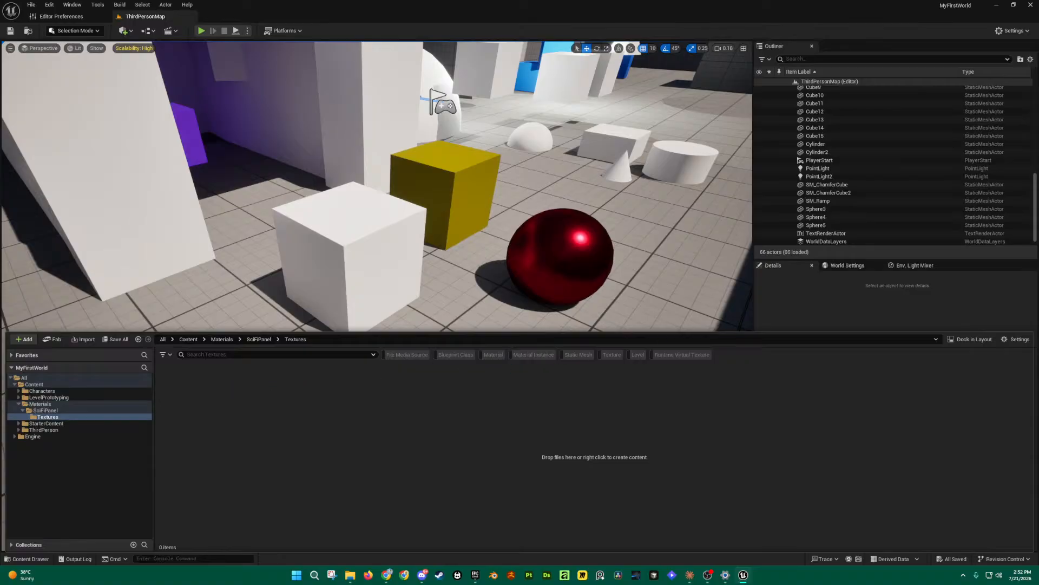
Step: Drag the five TIF maps from the Resources window into Textures and acknowledge the normal-map notice
{"action": "left_click_drag", "start_coordinate": [1038, 153], "coordinate": [1038, 182]}
{"action": "left_click_drag", "start_coordinate": [1038, 162], "coordinate": [758, 189]}
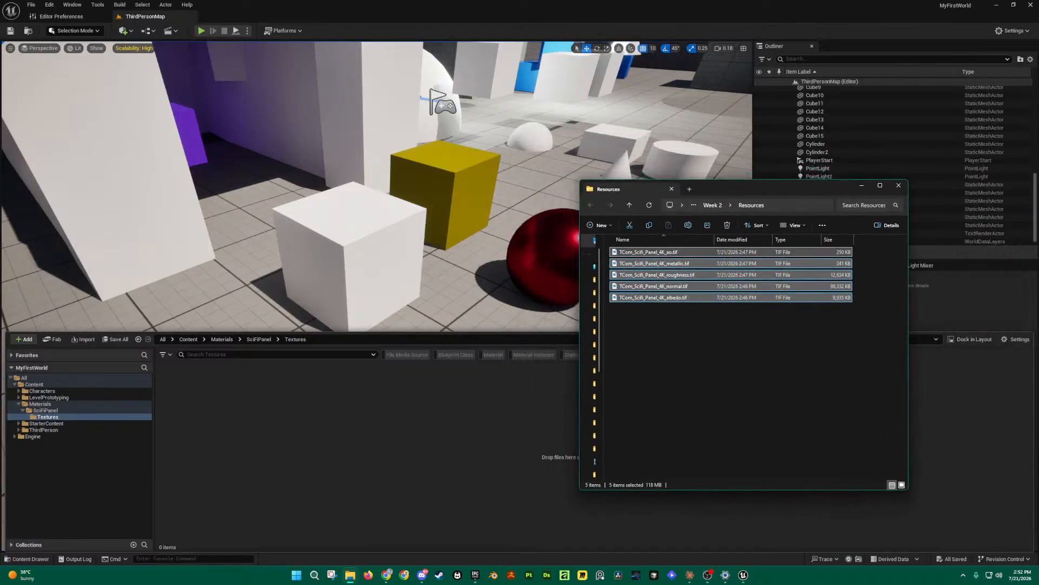
{"action": "left_click_drag", "start_coordinate": [762, 189], "coordinate": [807, 151]}
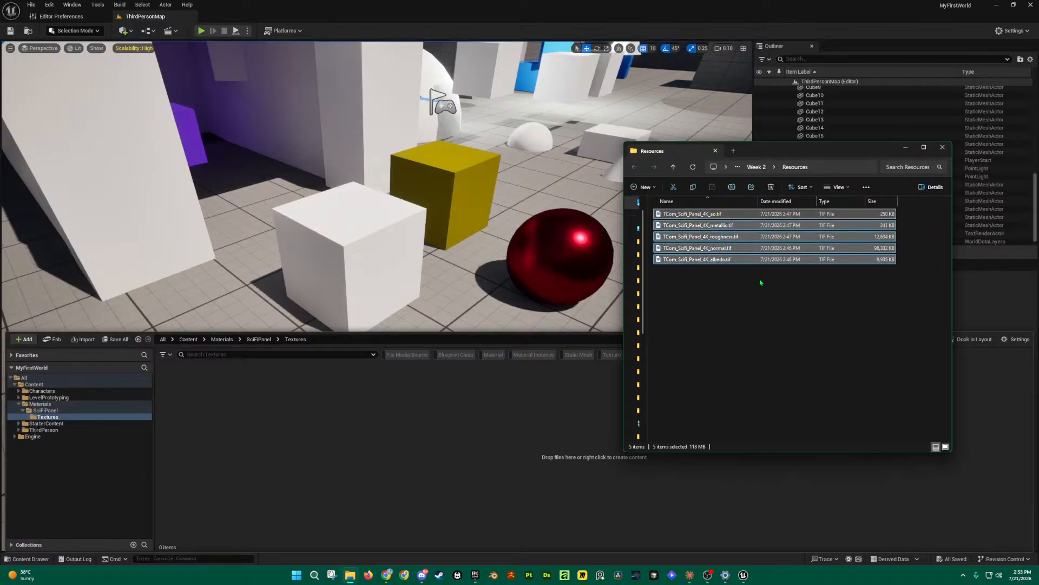
{"action": "left_click_drag", "start_coordinate": [722, 215], "coordinate": [275, 433]}
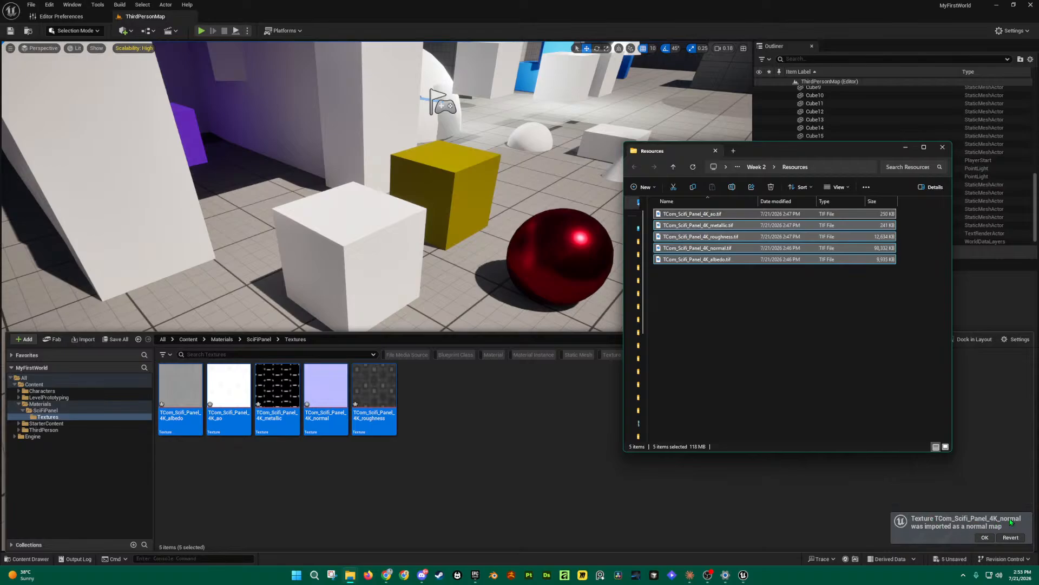
{"action": "left_click", "coordinate": [985, 538]}
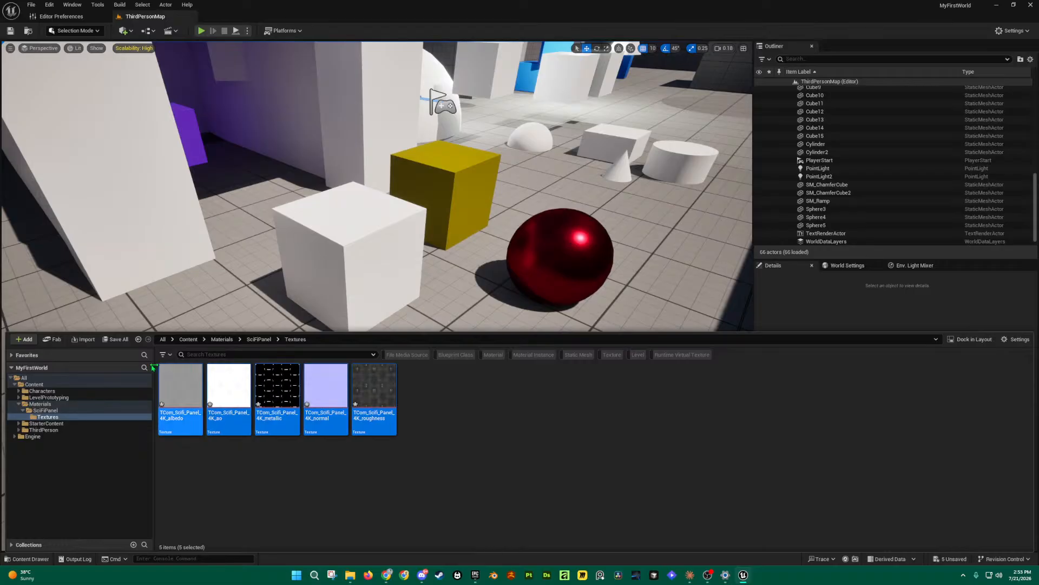
Step: Save the imported textures, then bring the Resources window back and clear its file selection
{"action": "left_click", "coordinate": [115, 339]}
{"action": "left_click", "coordinate": [581, 379]}
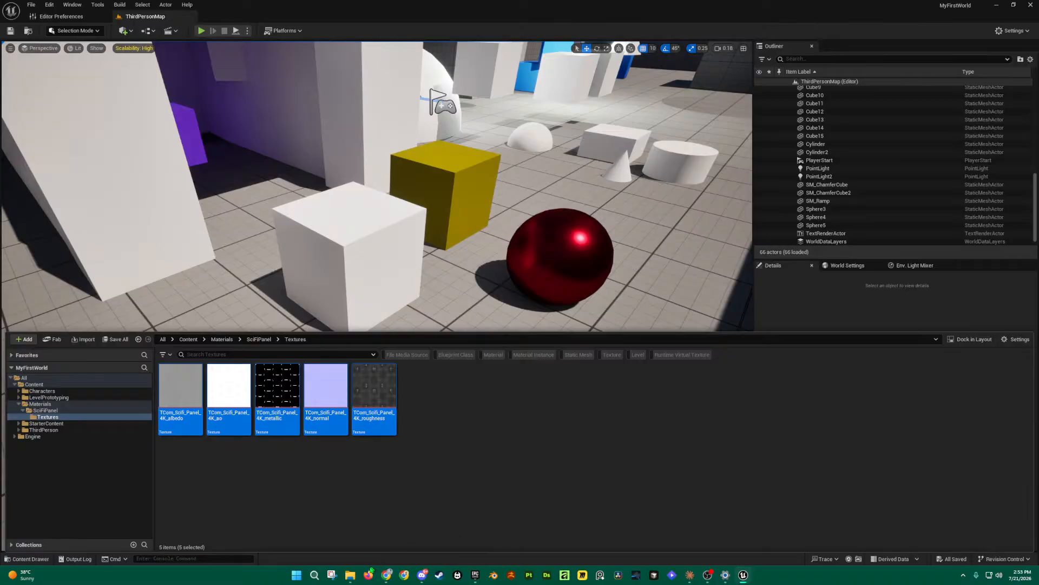
{"action": "mouse_move", "coordinate": [352, 577]}
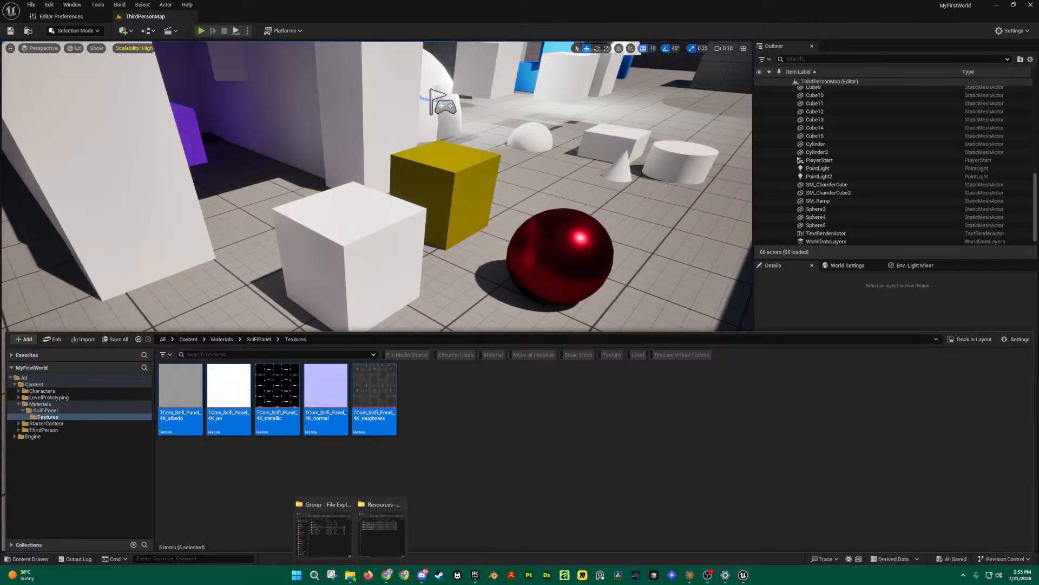
{"action": "left_click", "coordinate": [382, 533]}
{"action": "left_click_drag", "start_coordinate": [814, 153], "coordinate": [855, 123]}
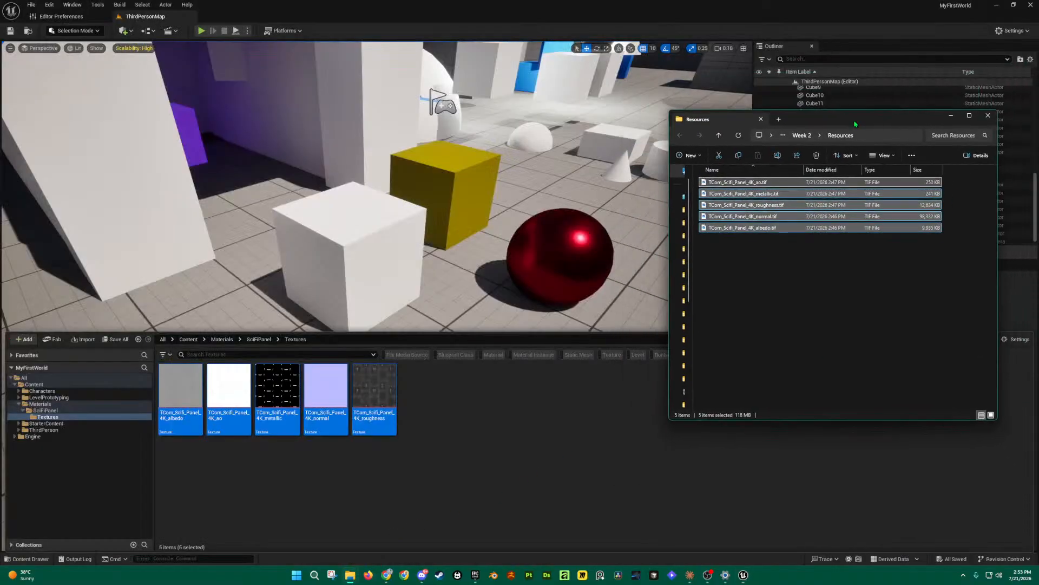
{"action": "left_click_drag", "start_coordinate": [842, 270], "coordinate": [764, 182]}
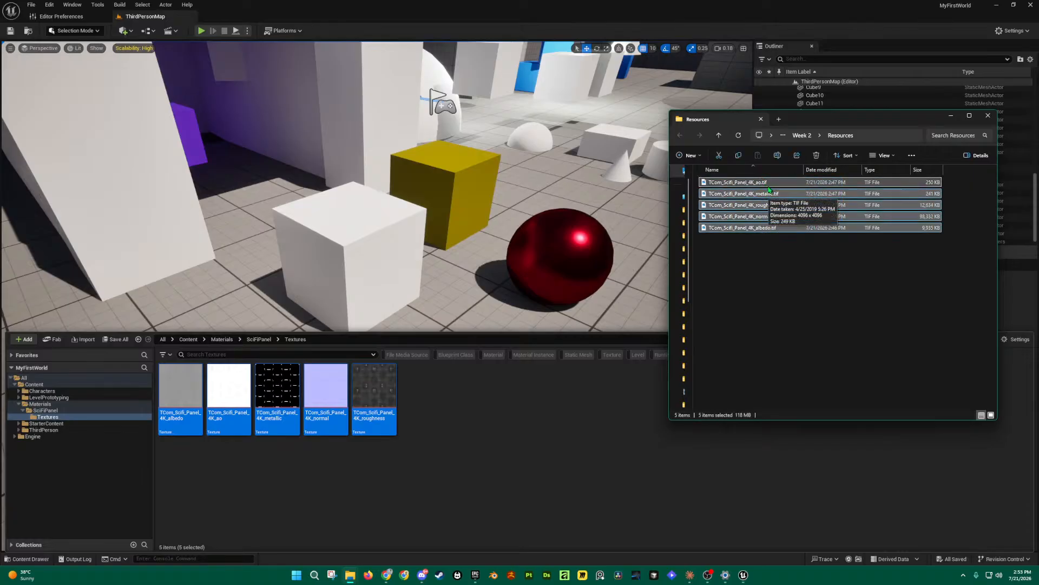
{"action": "left_click", "coordinate": [798, 290]}
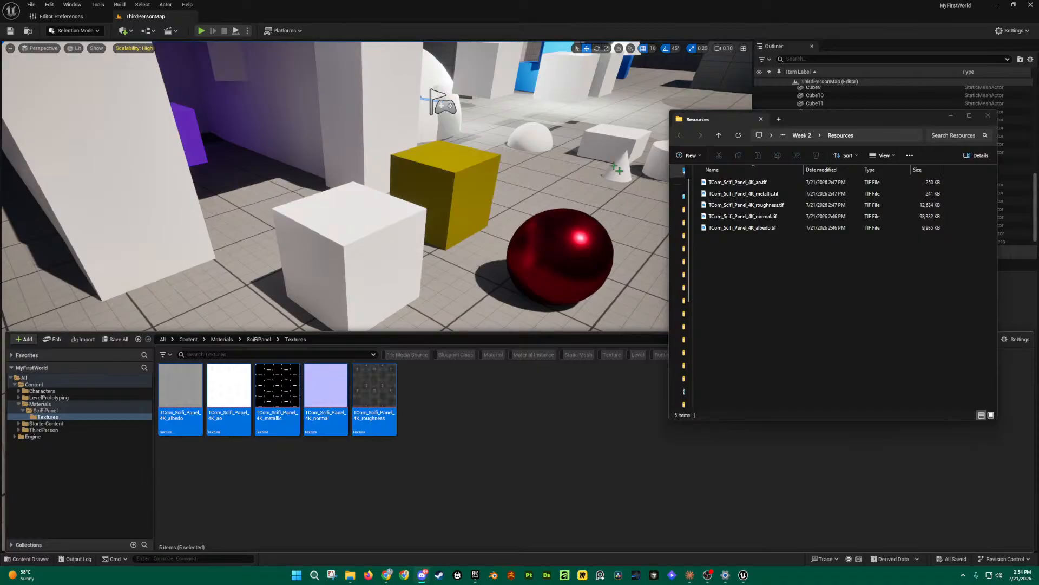
Step: Reopen the Sci-Fi Panel PBR0331 page in Chrome, review its Flat Maps, then minimize Chrome
{"action": "mouse_move", "coordinate": [388, 576]}
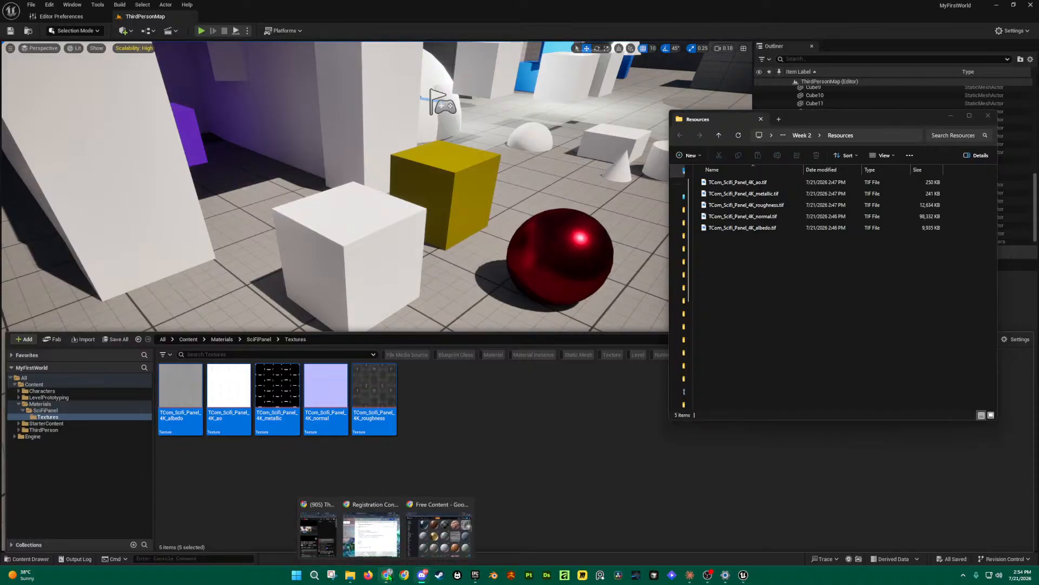
{"action": "left_click", "coordinate": [439, 533]}
{"action": "left_click", "coordinate": [582, 420]}
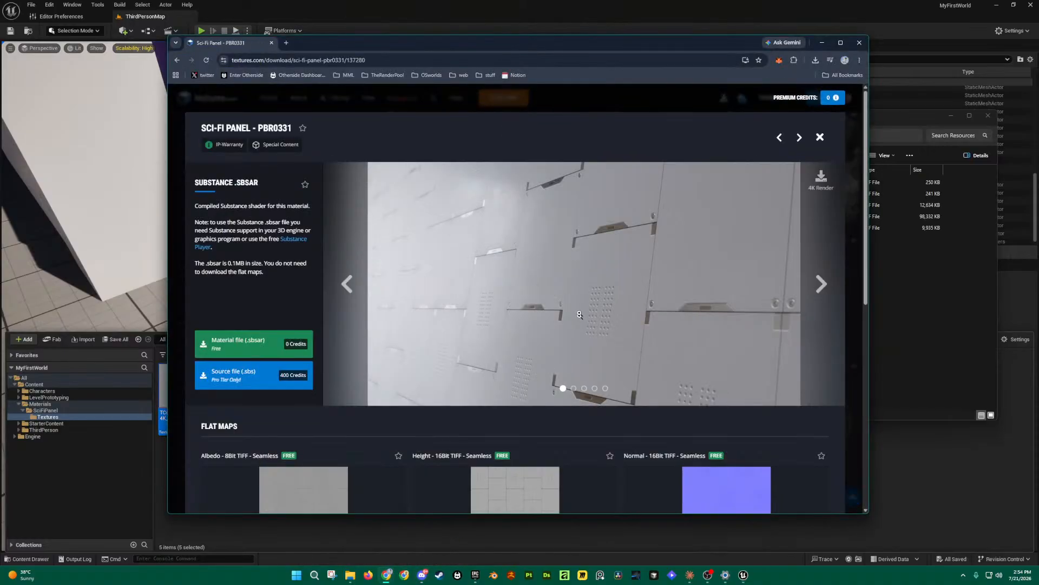
{"action": "left_click_drag", "start_coordinate": [864, 512], "coordinate": [923, 539]}
{"action": "scroll", "coordinate": [534, 377], "scroll_direction": "down", "scroll_amount": 5}
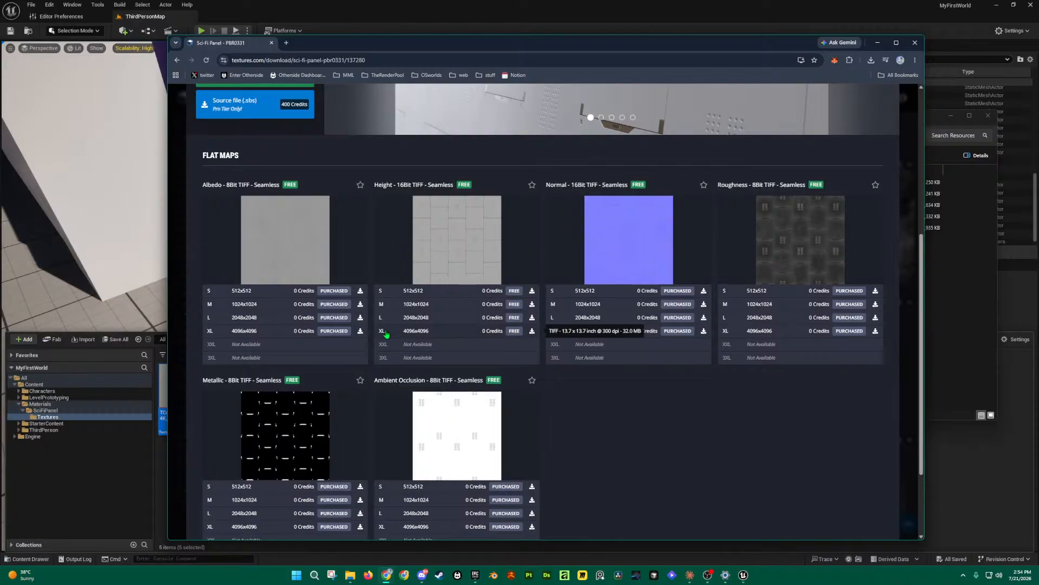
{"action": "scroll", "coordinate": [387, 334], "scroll_direction": "up", "scroll_amount": 5}
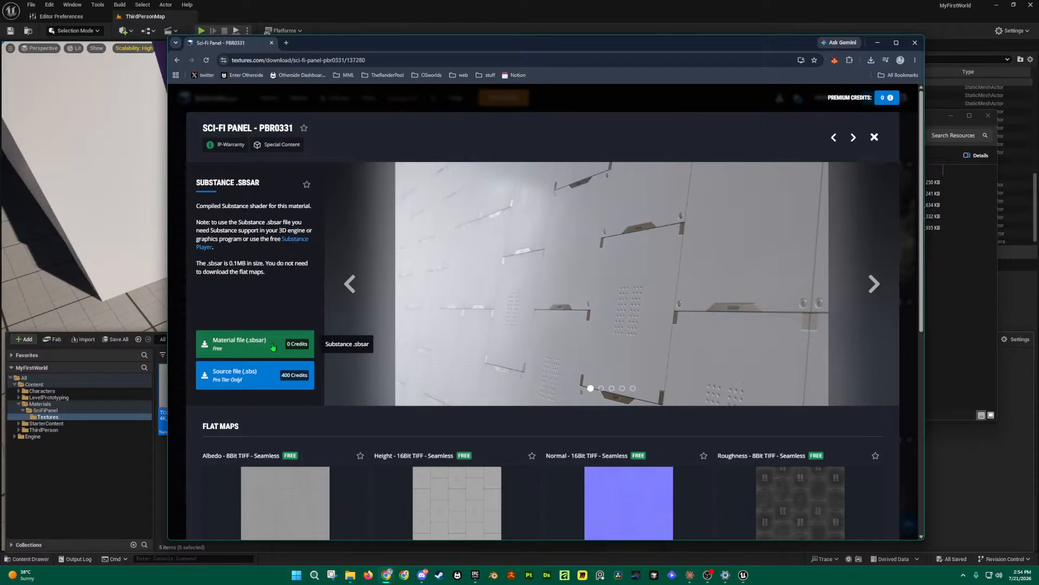
{"action": "scroll", "coordinate": [273, 350], "scroll_direction": "down", "scroll_amount": 5}
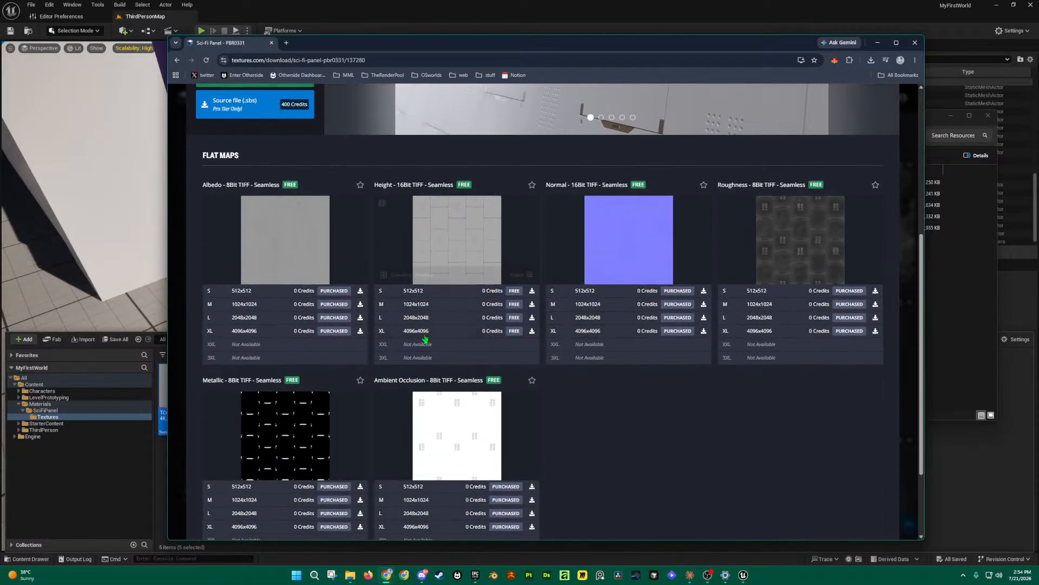
{"action": "scroll", "coordinate": [335, 358], "scroll_direction": "up", "scroll_amount": 5}
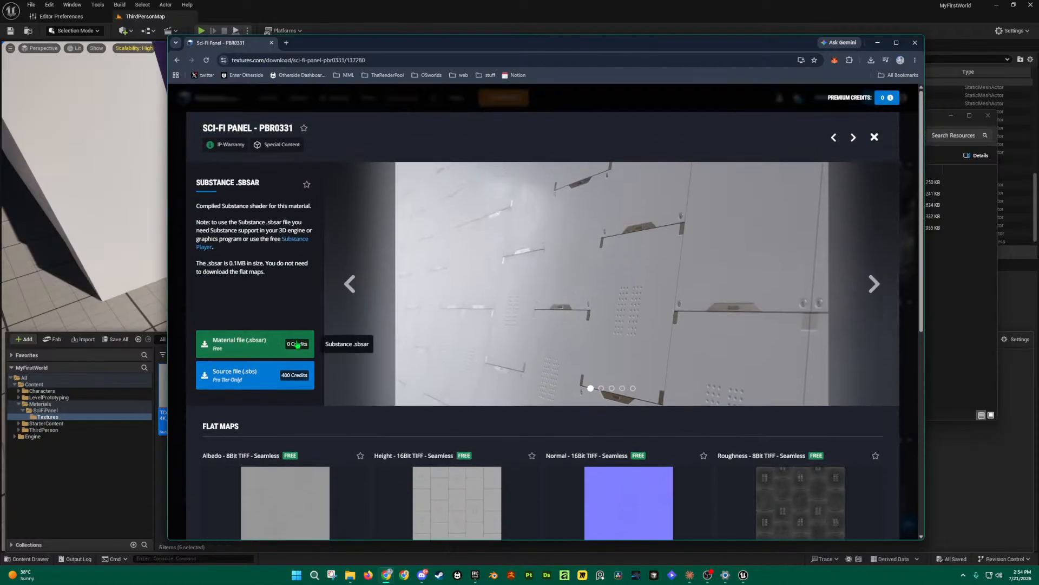
{"action": "scroll", "coordinate": [298, 355], "scroll_direction": "down", "scroll_amount": 5}
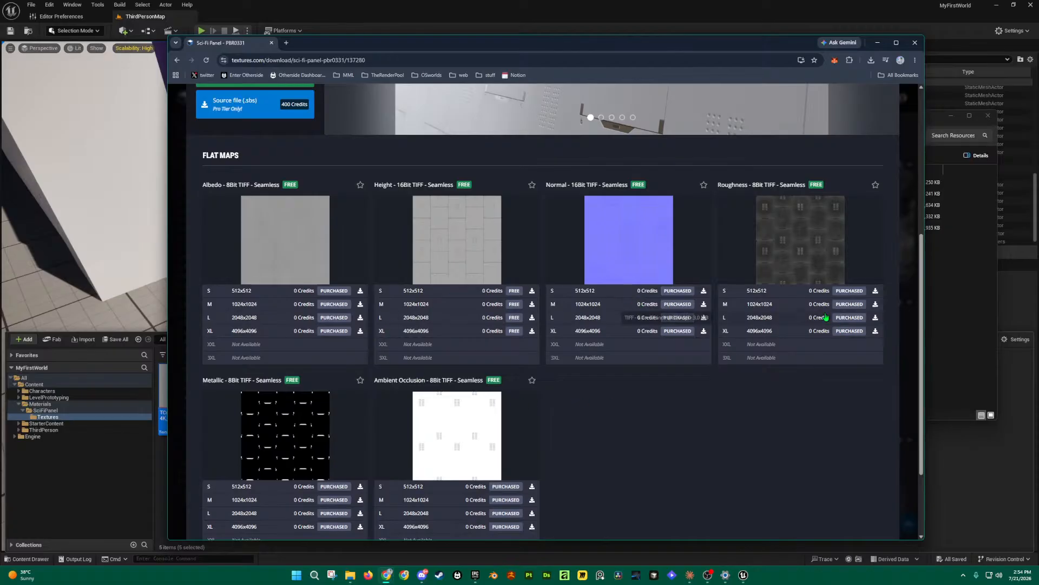
{"action": "left_click", "coordinate": [875, 43]}
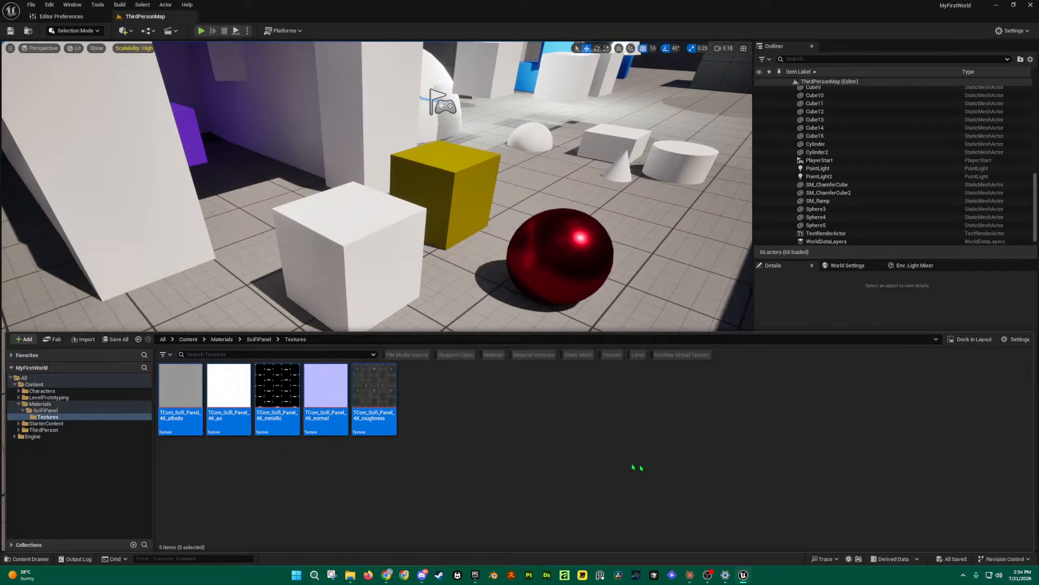
Step: Create the M_SciFiPanel material in SciFiPanel and lay out its material editor graph
{"action": "mouse_move", "coordinate": [381, 332]}
{"action": "left_mouse_down"}
{"action": "mouse_move", "coordinate": [383, 319]}
{"action": "mouse_move", "coordinate": [391, 352]}
{"action": "mouse_move", "coordinate": [398, 342]}
{"action": "left_mouse_up"}
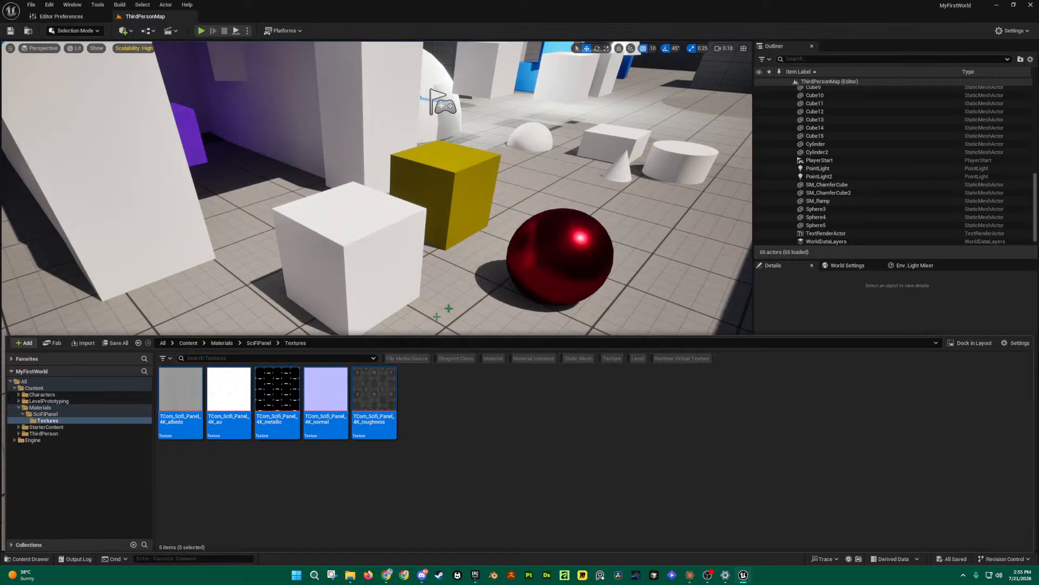
{"action": "left_click", "coordinate": [48, 414]}
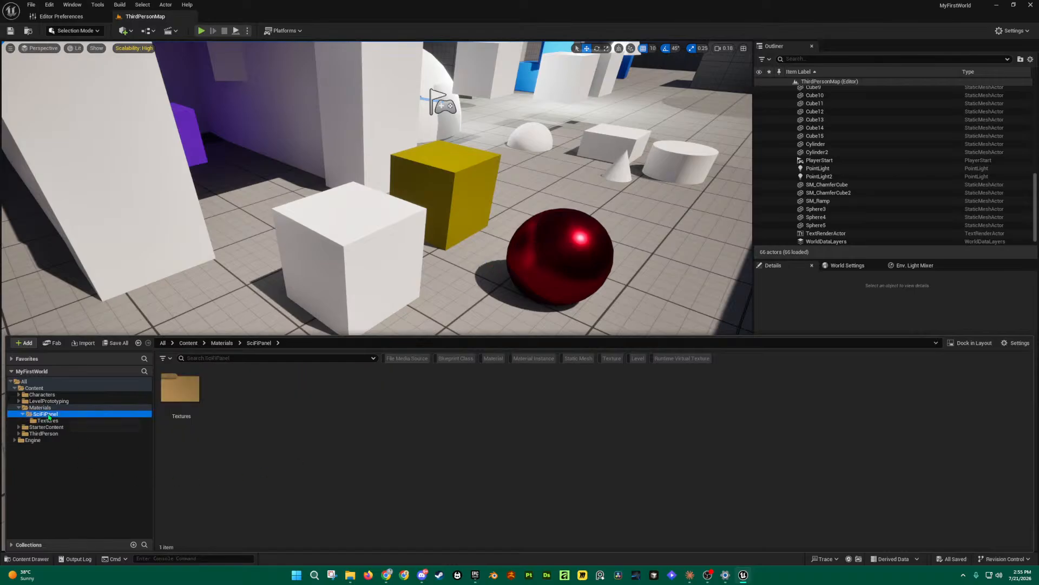
{"action": "right_click", "coordinate": [212, 406]}
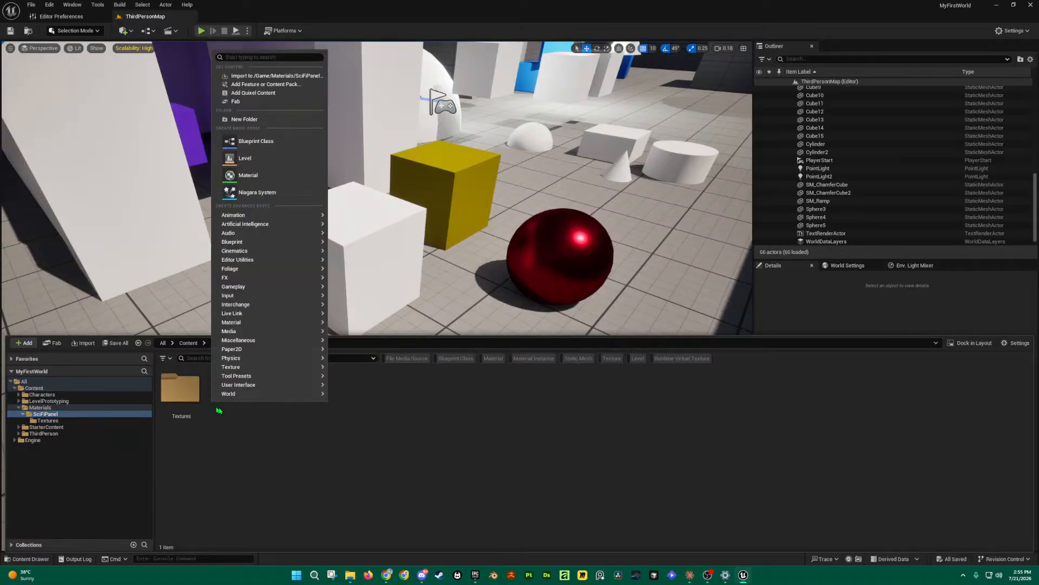
{"action": "left_click", "coordinate": [248, 176]}
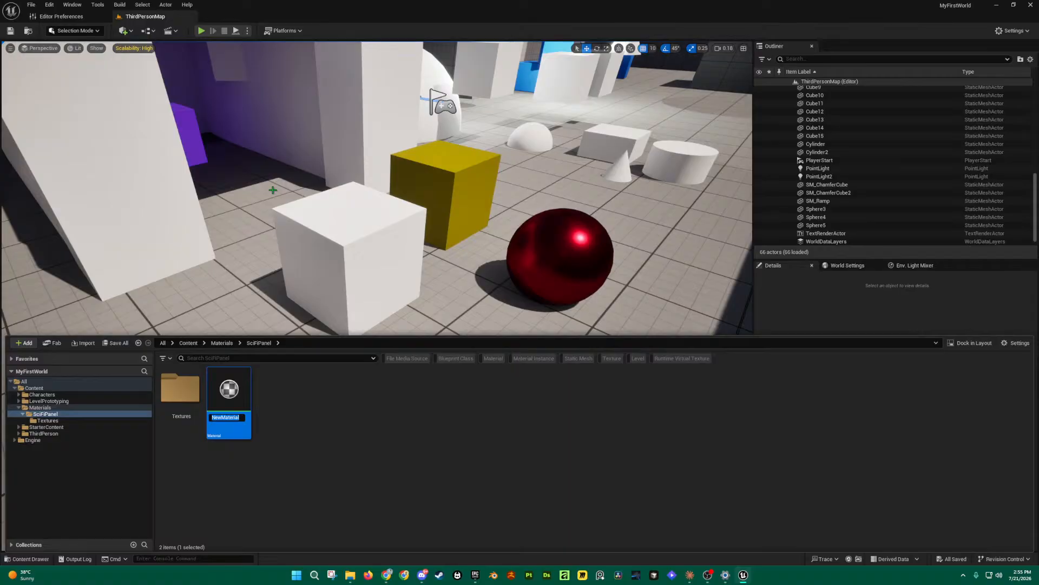
{"action": "type", "text": "M_SciFiPanel"}
{"action": "key", "text": "Return"}
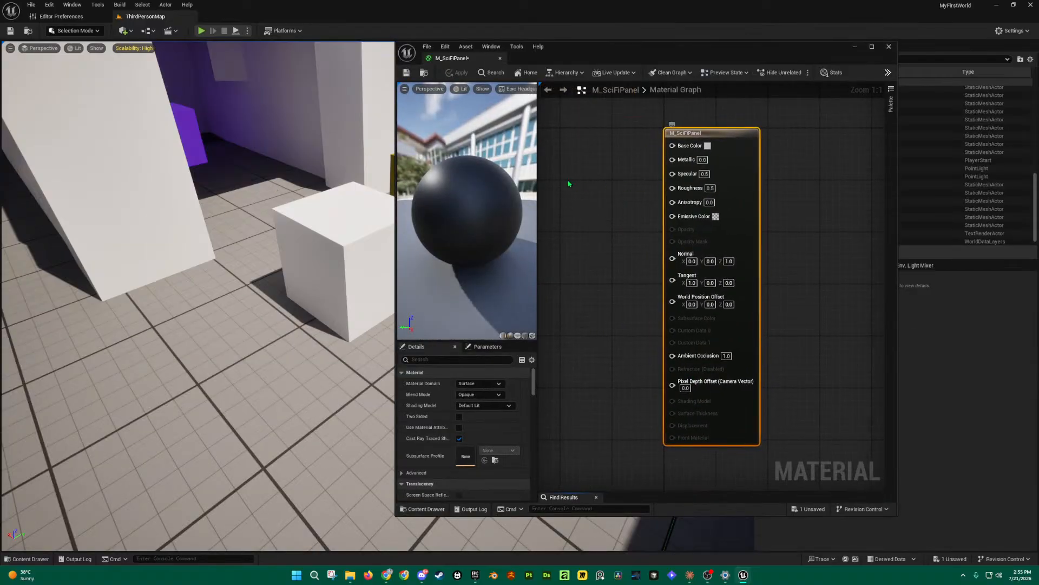
{"action": "right_click_drag", "start_coordinate": [616, 175], "coordinate": [718, 172]}
{"action": "left_click_drag", "start_coordinate": [397, 194], "coordinate": [323, 194]}
{"action": "right_click_drag", "start_coordinate": [598, 216], "coordinate": [639, 215]}
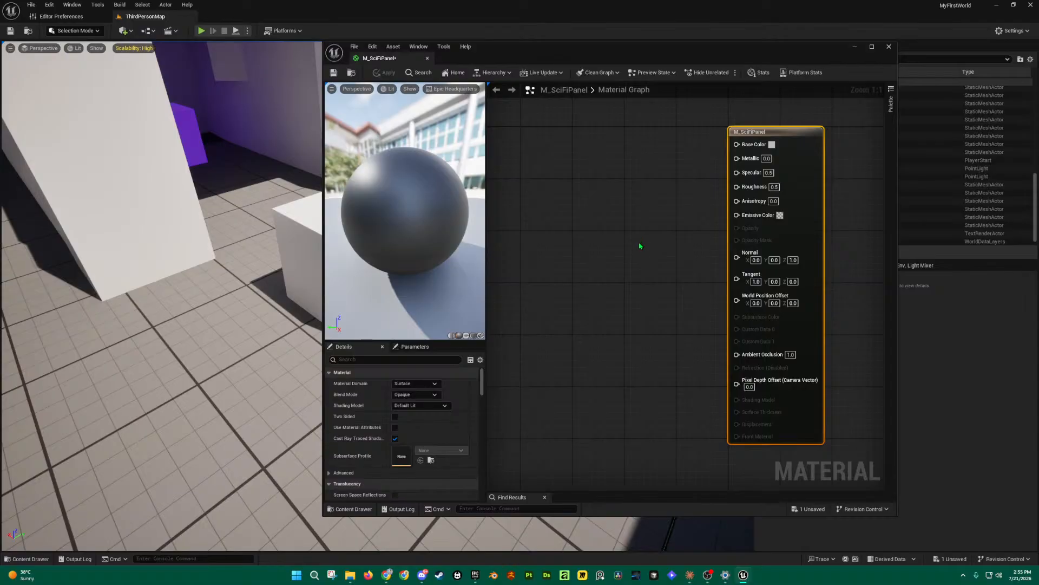
Step: Open the Textures folder in the Content Drawer and shrink the material editor to uncover it
{"action": "key", "text": "ctrl+space"}
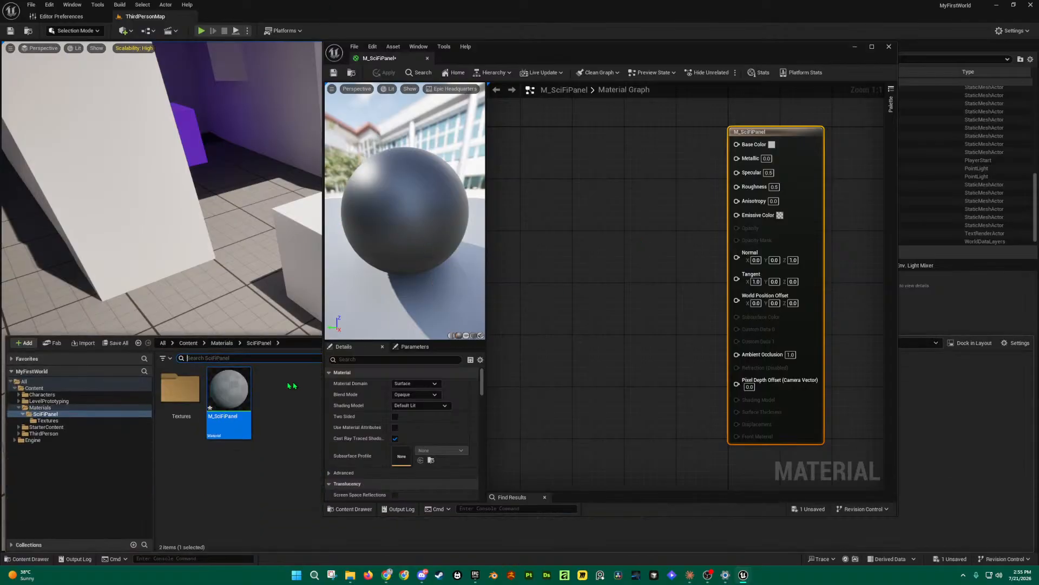
{"action": "double_click", "coordinate": [181, 387]}
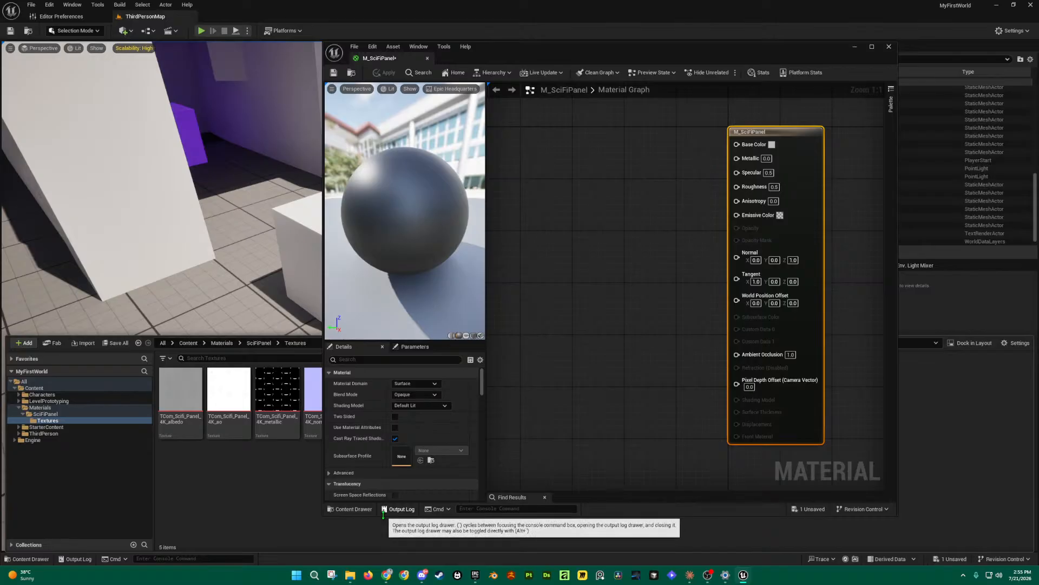
{"action": "left_click_drag", "start_coordinate": [383, 516], "coordinate": [416, 369]}
{"action": "right_click_drag", "start_coordinate": [623, 282], "coordinate": [634, 259]}
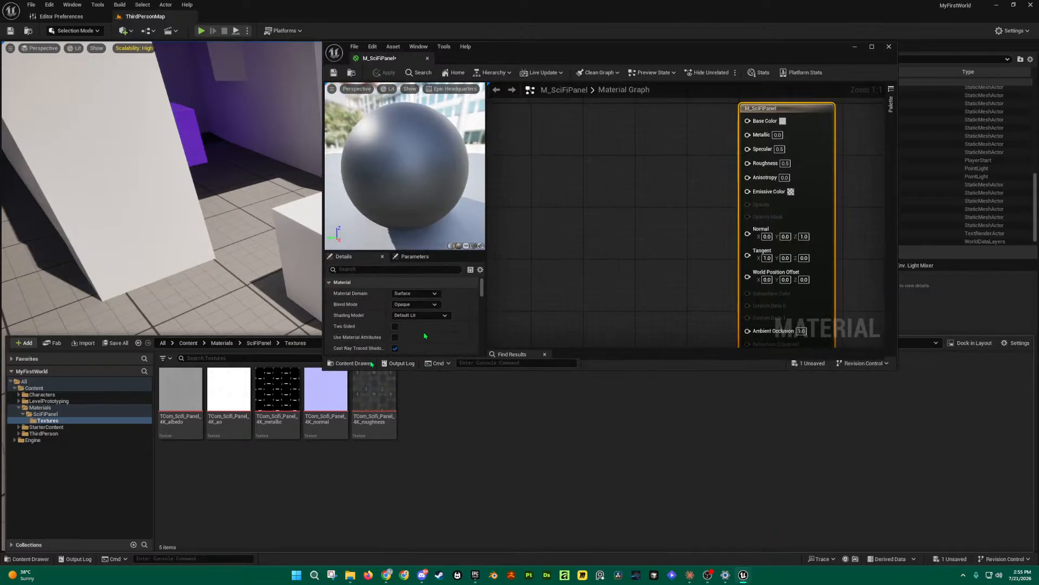
Step: Select the albedo, AO, metallic, normal and roughness TCom_Scifi_Panel textures and drag them into the graph
{"action": "left_click", "coordinate": [180, 401]}
{"action": "left_click", "coordinate": [370, 429], "text": "shift"}
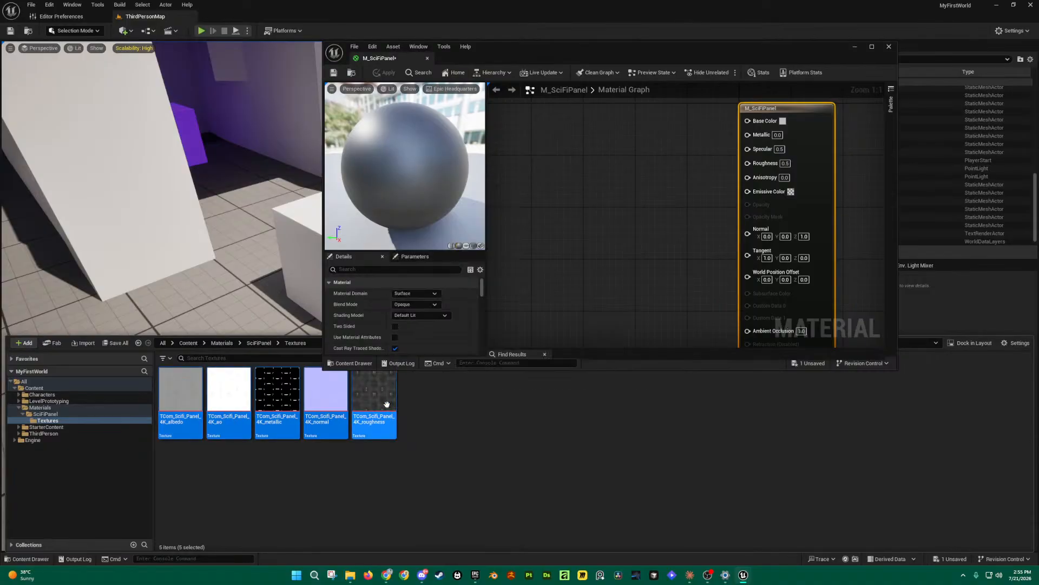
{"action": "left_click", "coordinate": [181, 408]}
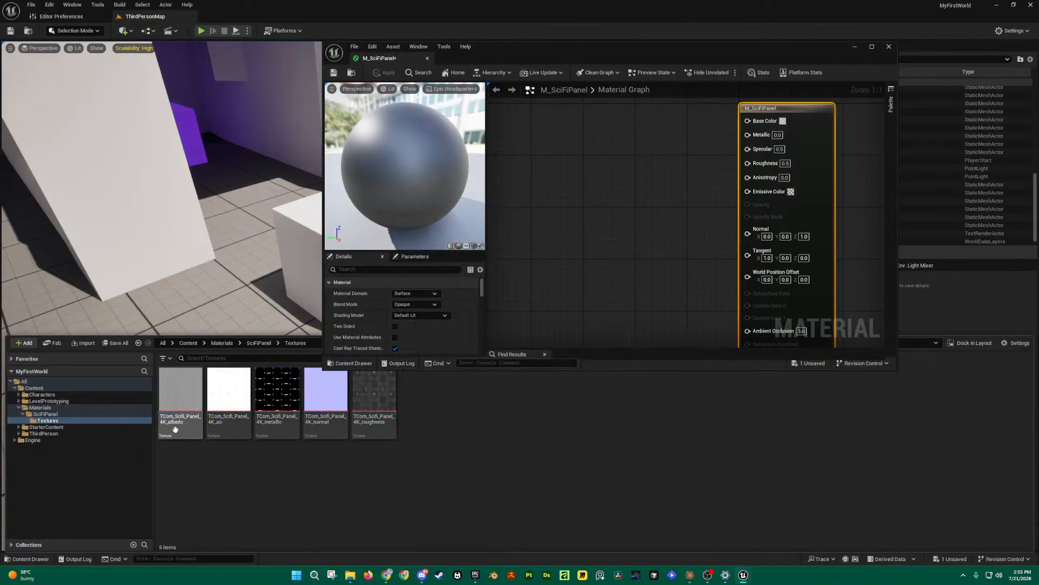
{"action": "left_click", "coordinate": [223, 430], "text": "ctrl"}
{"action": "left_click", "coordinate": [285, 415], "text": "ctrl"}
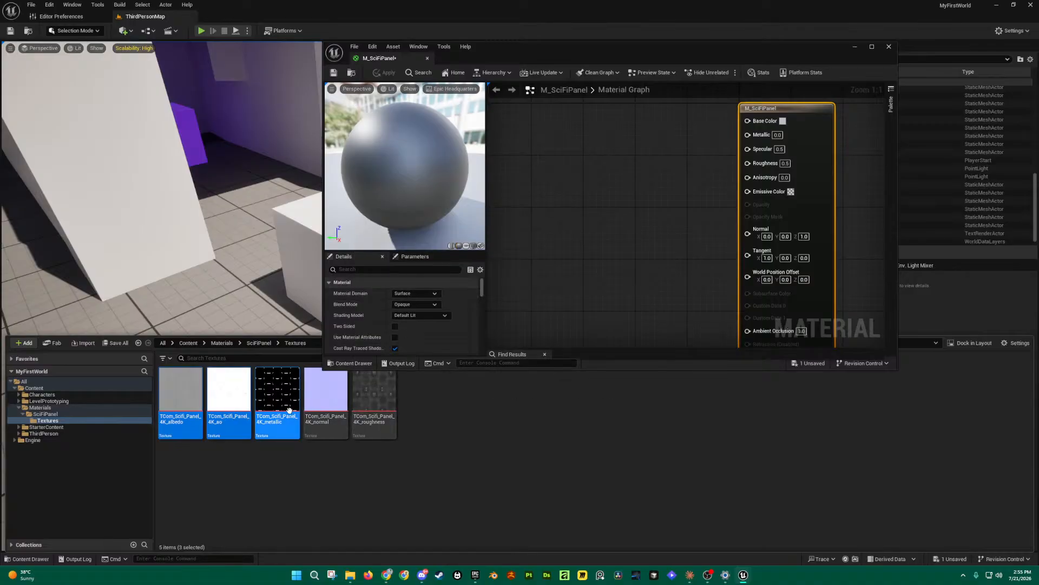
{"action": "left_click", "coordinate": [331, 418], "text": "ctrl"}
{"action": "left_click", "coordinate": [363, 421], "text": "ctrl"}
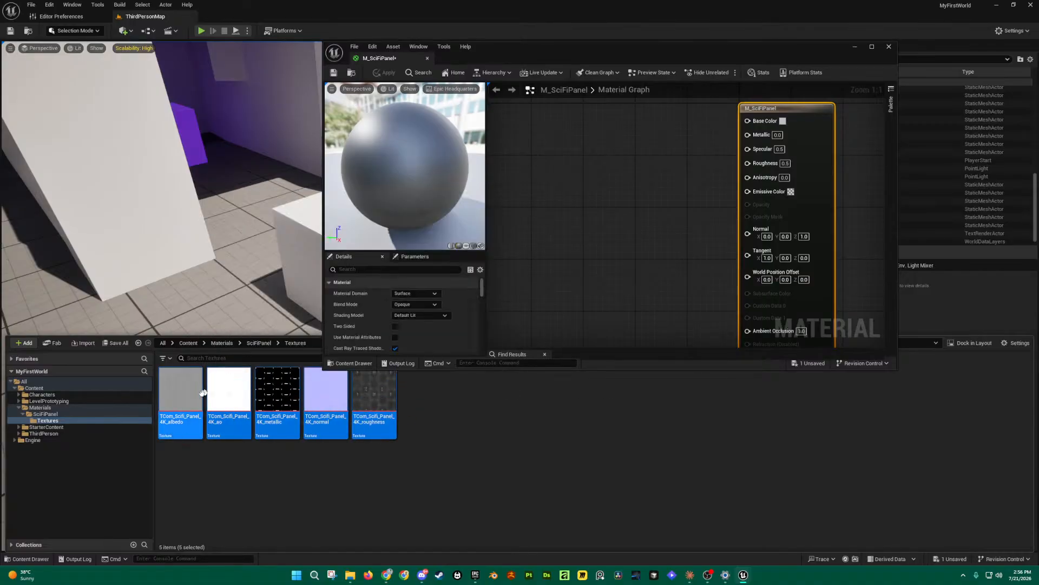
{"action": "left_click_drag", "start_coordinate": [364, 427], "coordinate": [554, 168]}
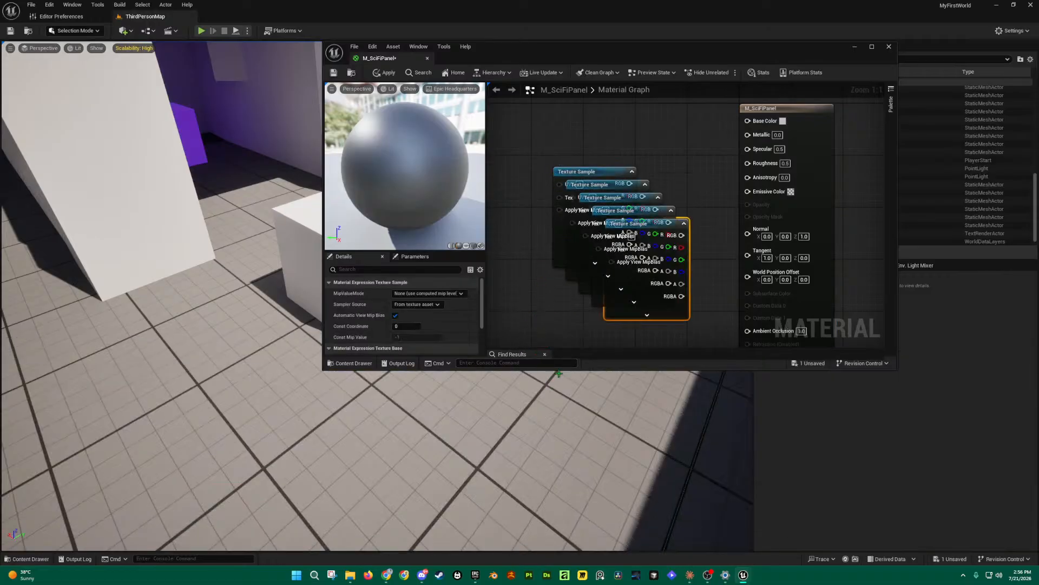
Step: Dock the M_SciFiPanel editor as a tab beside ThirdPersonMap and centre the texture nodes
{"action": "left_click_drag", "start_coordinate": [401, 58], "coordinate": [244, 18]}
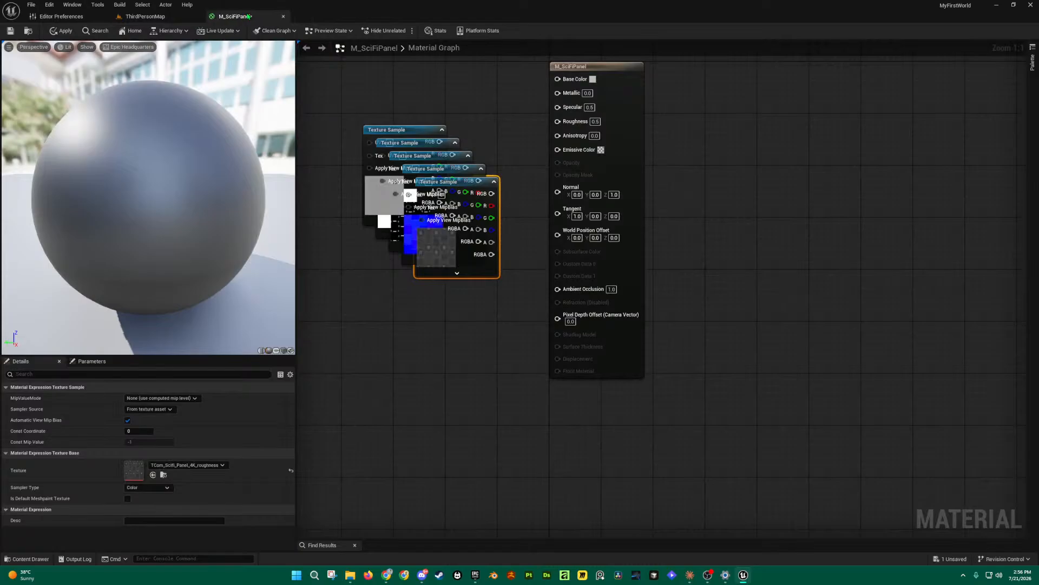
{"action": "right_click_drag", "start_coordinate": [461, 324], "coordinate": [599, 387]}
{"action": "left_click", "coordinate": [637, 223]}
Step: Pull the albedo, AO, metallic and normal map nodes out of the pile into separate spots
{"action": "left_click_drag", "start_coordinate": [548, 193], "coordinate": [496, 101]}
{"action": "left_click_drag", "start_coordinate": [577, 204], "coordinate": [482, 208]}
{"action": "left_click_drag", "start_coordinate": [578, 215], "coordinate": [473, 307]}
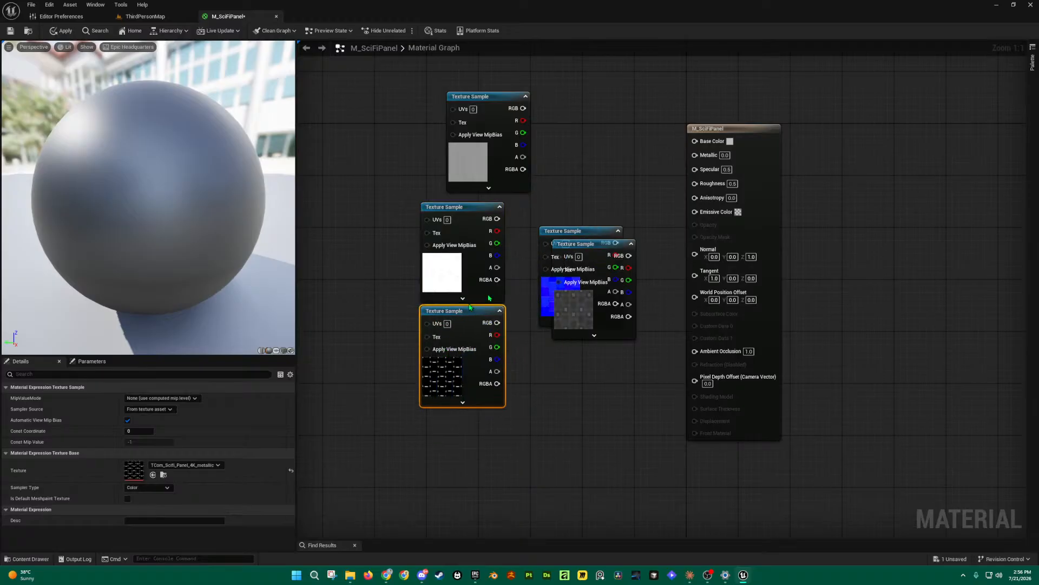
{"action": "left_click_drag", "start_coordinate": [588, 244], "coordinate": [594, 351]}
{"action": "mouse_move", "coordinate": [590, 230]}
{"action": "left_mouse_down"}
{"action": "mouse_move", "coordinate": [523, 349]}
{"action": "mouse_move", "coordinate": [586, 244]}
{"action": "left_mouse_up"}
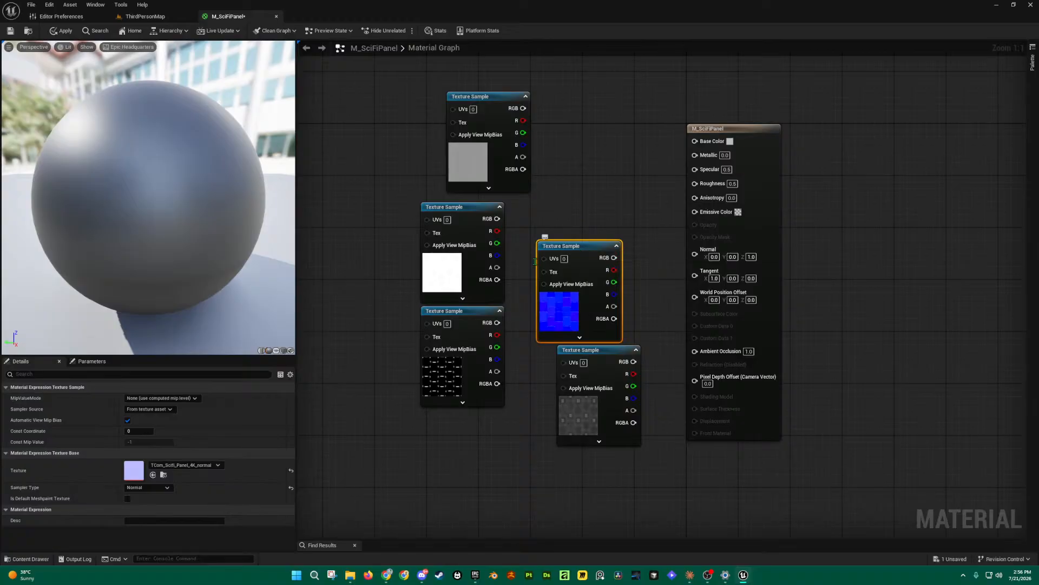
{"action": "left_click_drag", "start_coordinate": [486, 312], "coordinate": [486, 330]}
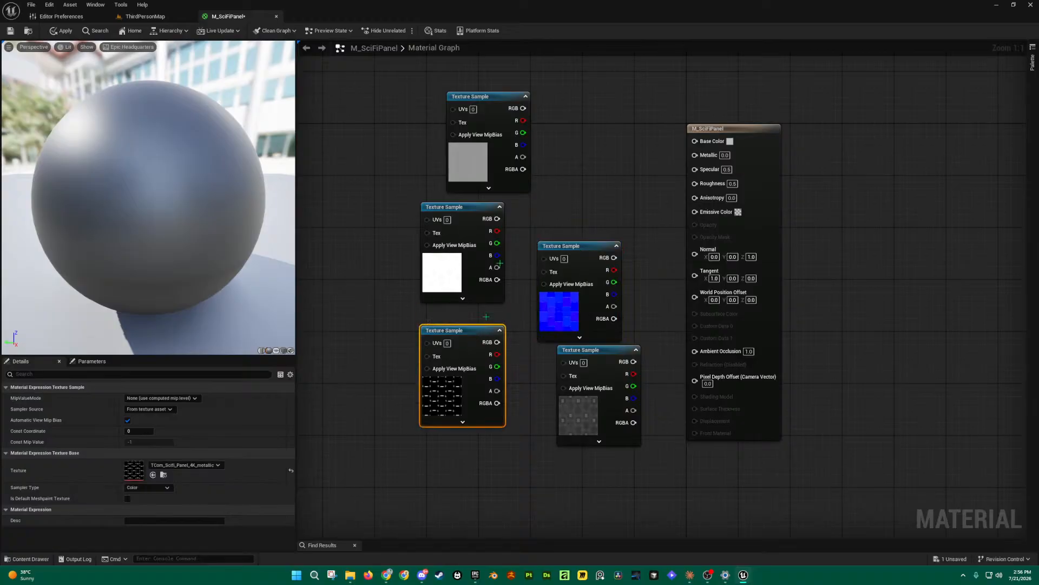
Step: Get the browser out of the way, maximize the editor again, and reopen the Content Drawer
{"action": "double_click", "coordinate": [589, 3]}
{"action": "left_click", "coordinate": [573, 147]}
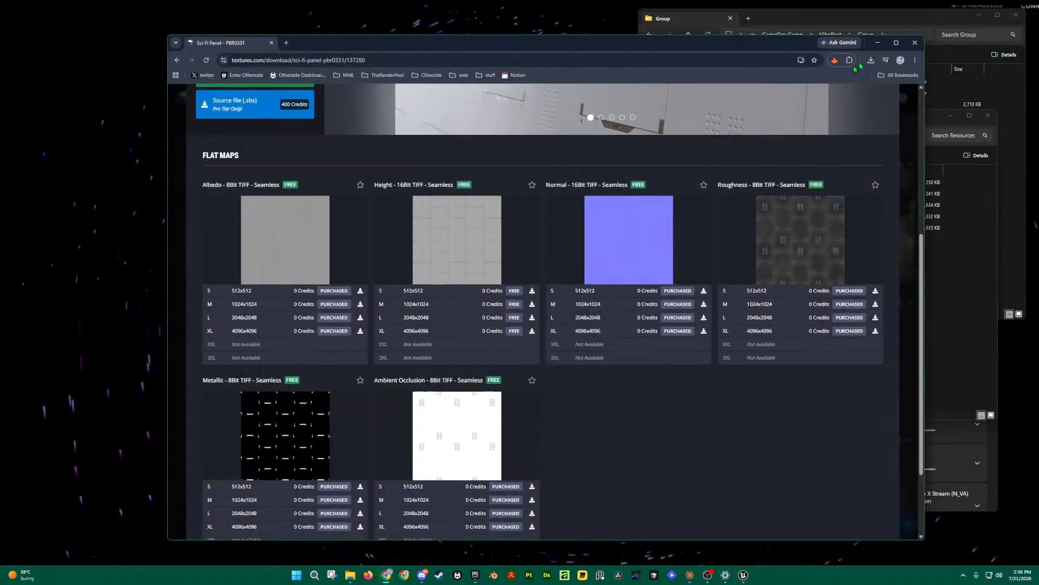
{"action": "left_click", "coordinate": [878, 42]}
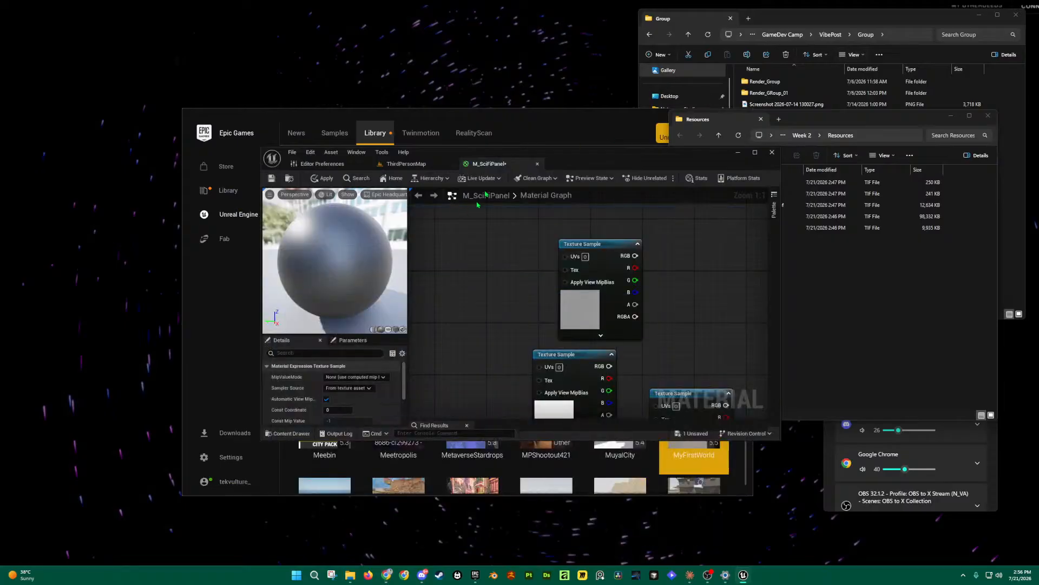
{"action": "double_click", "coordinate": [573, 158]}
{"action": "key", "text": "ctrl+space"}
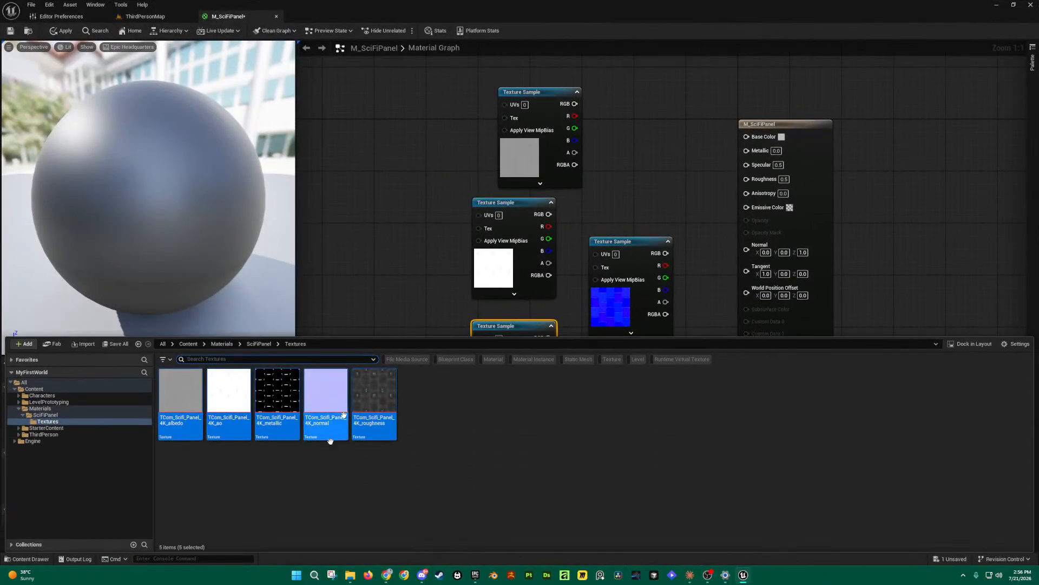
Step: Review the SciFiPanel Textures folder, close the drawer, and enlarge the Details panel
{"action": "left_click", "coordinate": [55, 422]}
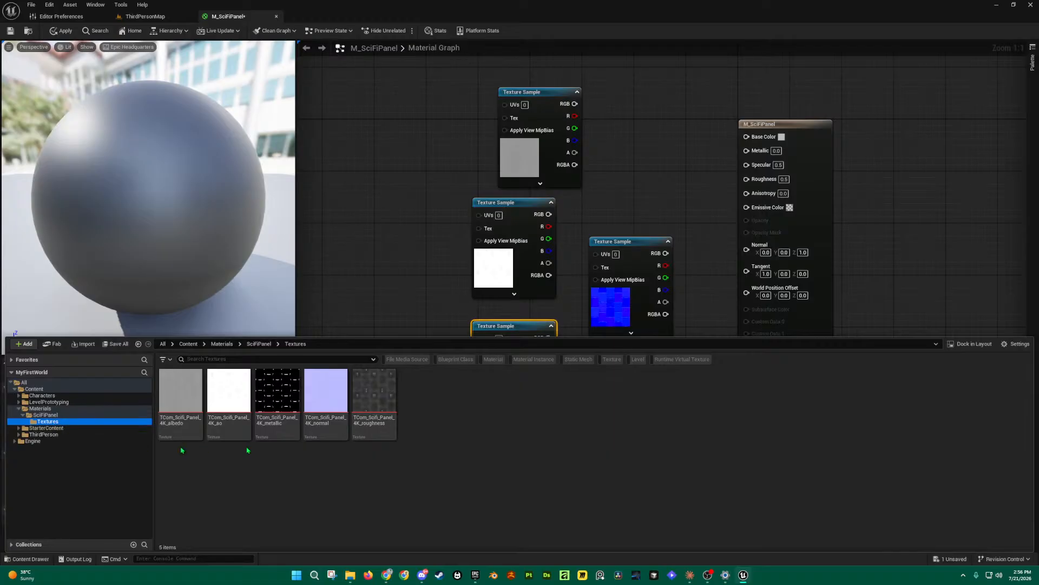
{"action": "left_click", "coordinate": [374, 401]}
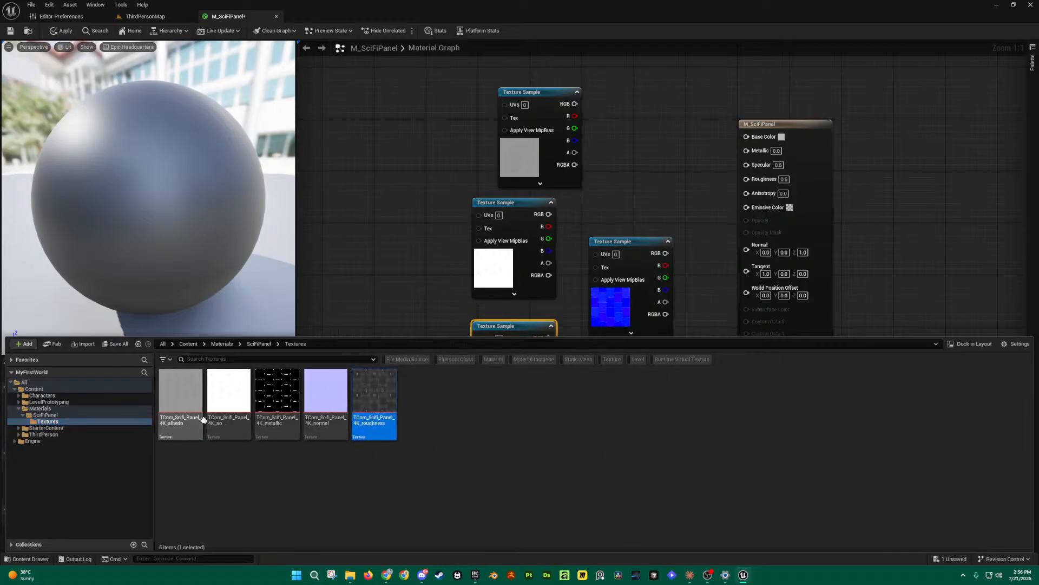
{"action": "left_click", "coordinate": [190, 424], "text": "shift"}
{"action": "left_click_drag", "start_coordinate": [190, 424], "coordinate": [309, 425]}
{"action": "left_click", "coordinate": [448, 197]}
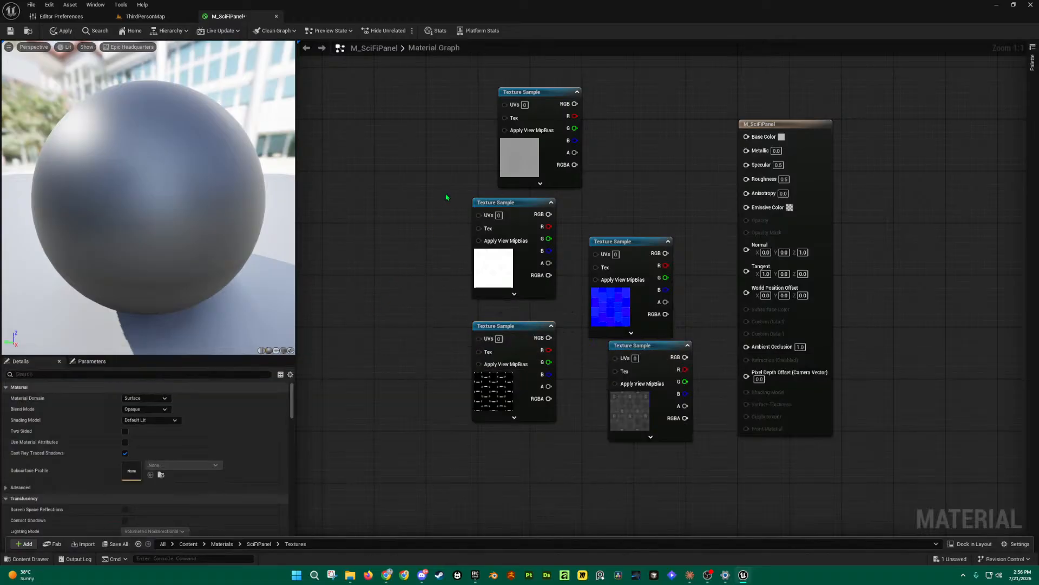
{"action": "mouse_move", "coordinate": [625, 242]}
{"action": "left_mouse_down"}
{"action": "mouse_move", "coordinate": [611, 217]}
{"action": "mouse_move", "coordinate": [631, 233]}
{"action": "left_mouse_up"}
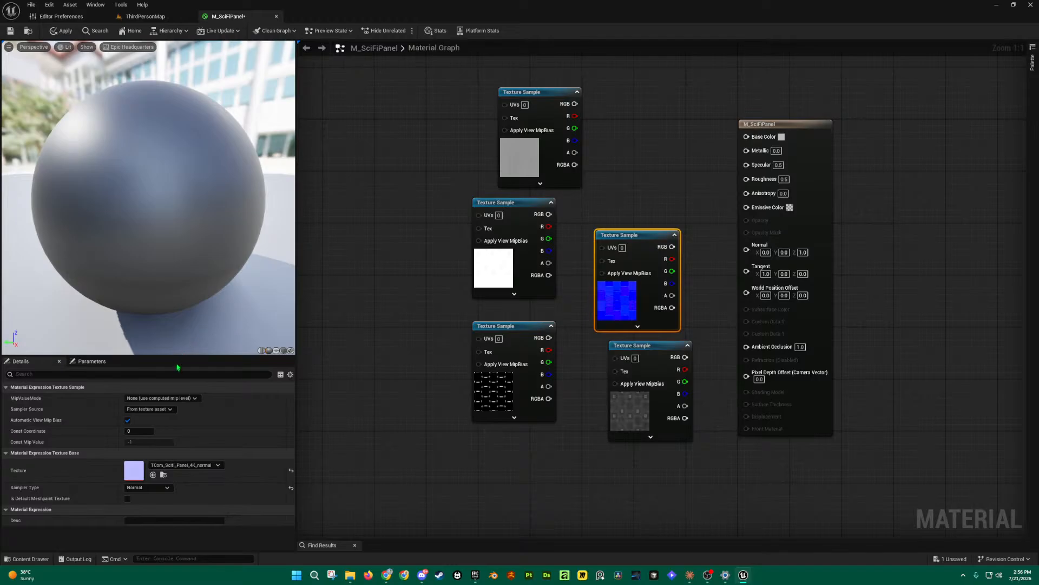
{"action": "left_click_drag", "start_coordinate": [184, 355], "coordinate": [184, 254]}
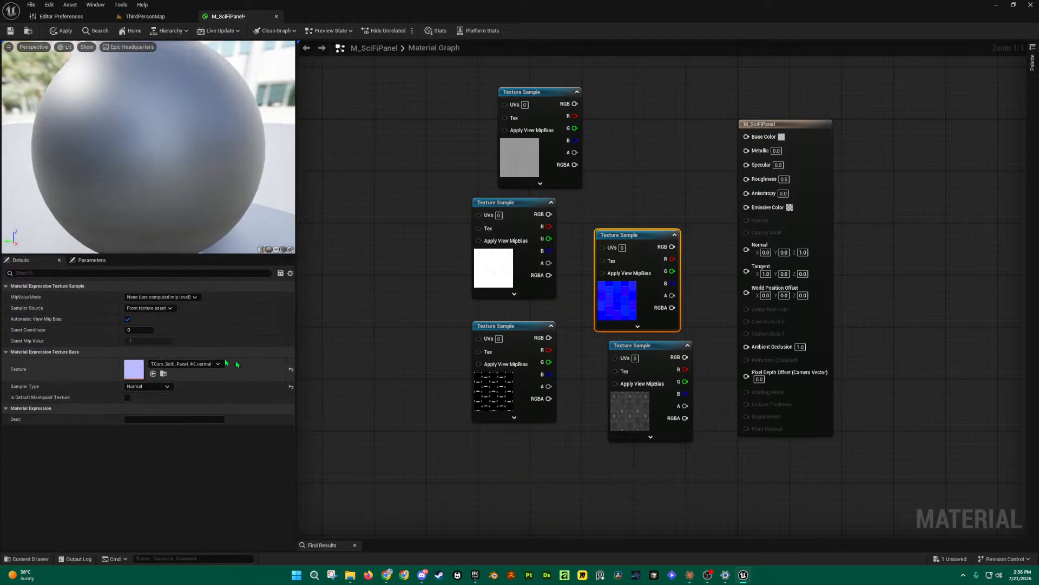
Step: Reorder the nodes so metallic sits under albedo and roughness under metallic
{"action": "left_click", "coordinate": [560, 116]}
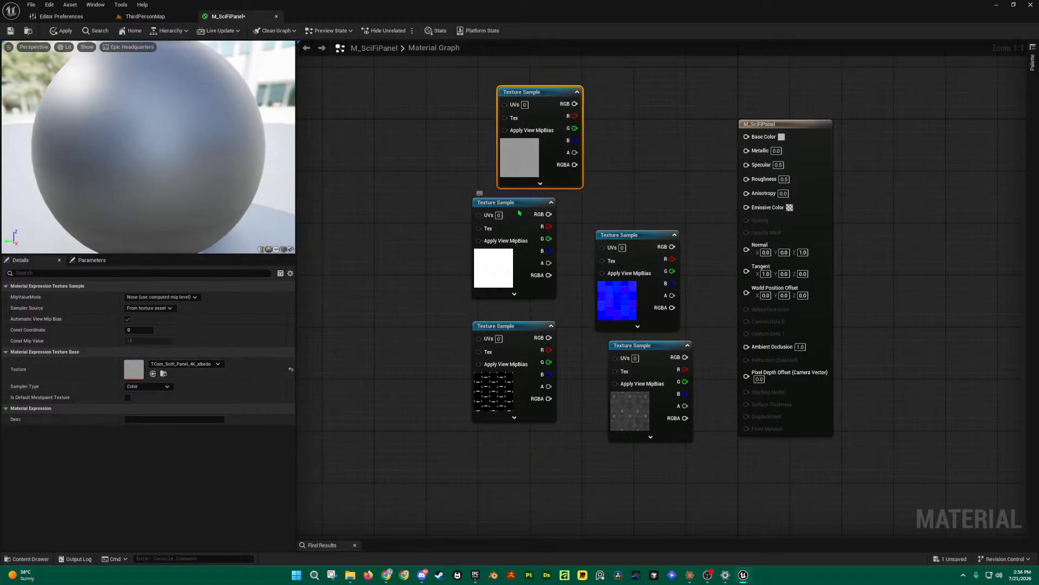
{"action": "left_click", "coordinate": [482, 203]}
{"action": "left_click_drag", "start_coordinate": [522, 201], "coordinate": [535, 429]}
{"action": "left_click_drag", "start_coordinate": [511, 324], "coordinate": [544, 206]}
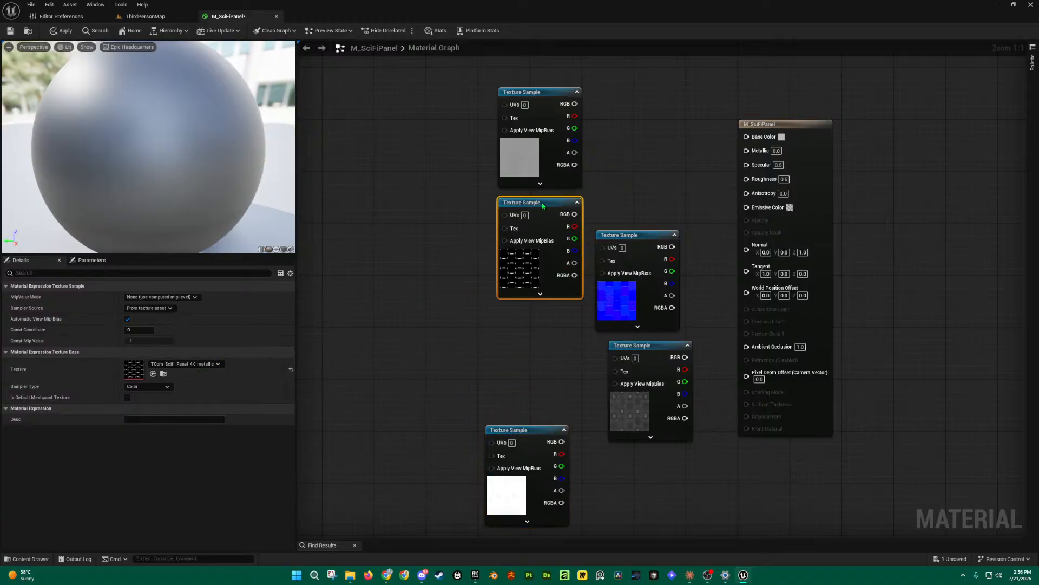
{"action": "left_click", "coordinate": [653, 236]}
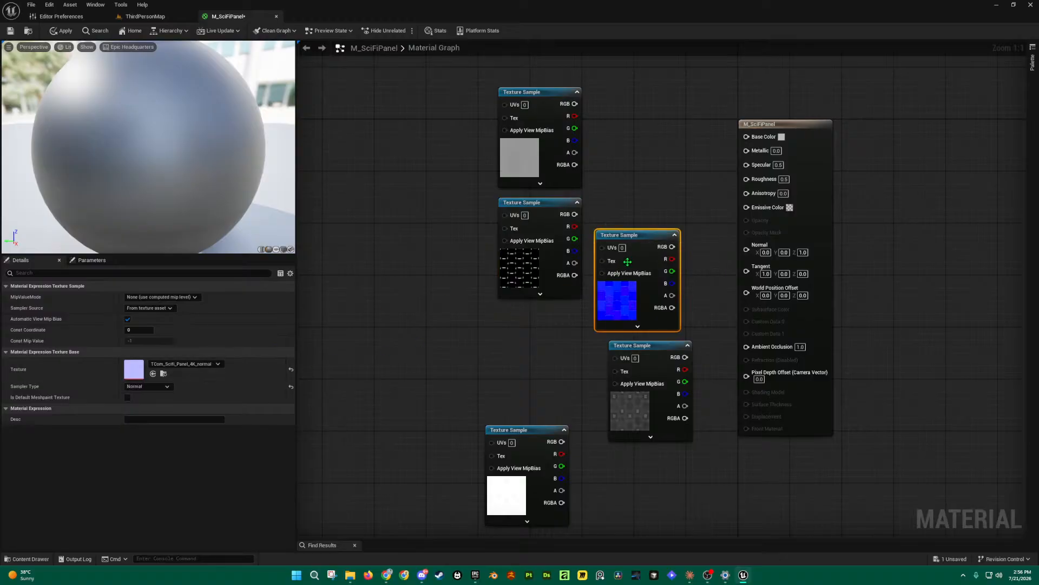
{"action": "left_click_drag", "start_coordinate": [628, 261], "coordinate": [670, 430]}
{"action": "left_click_drag", "start_coordinate": [666, 346], "coordinate": [561, 311]}
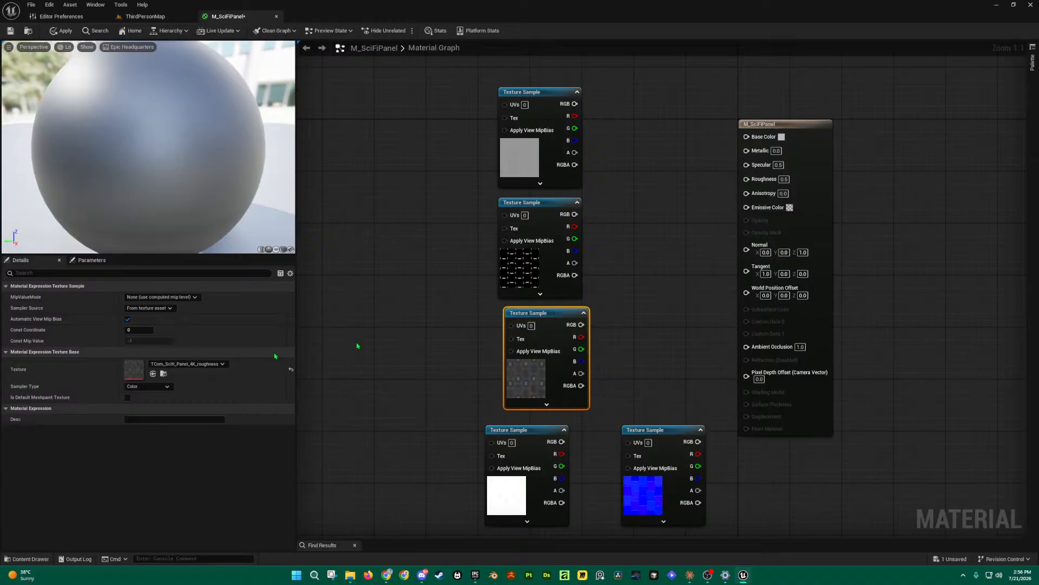
Step: Place the normal map node under roughness and the AO node at the bottom
{"action": "left_click_drag", "start_coordinate": [642, 322], "coordinate": [543, 66]}
{"action": "left_click", "coordinate": [650, 162]}
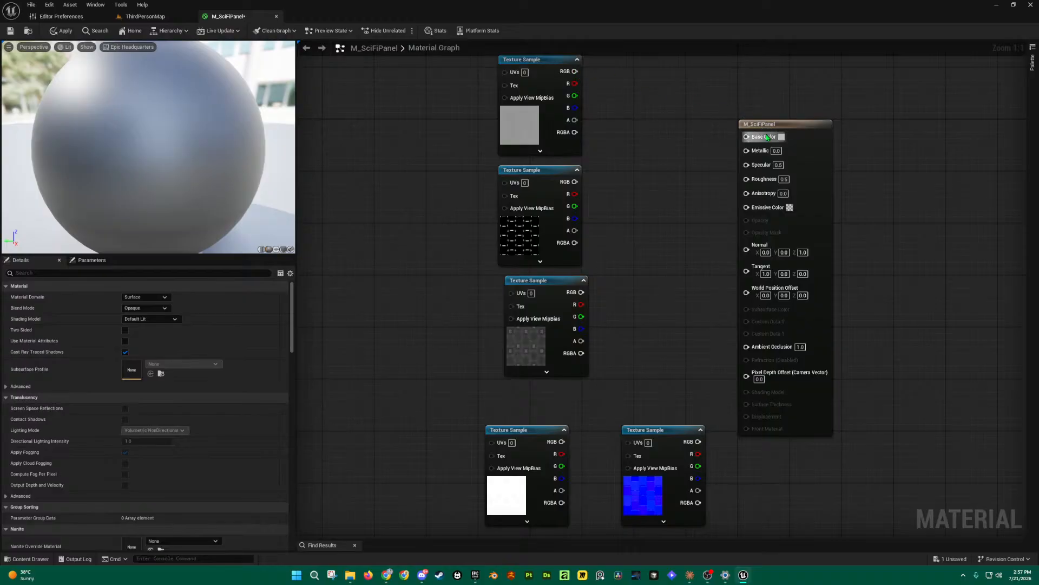
{"action": "left_click", "coordinate": [561, 197]}
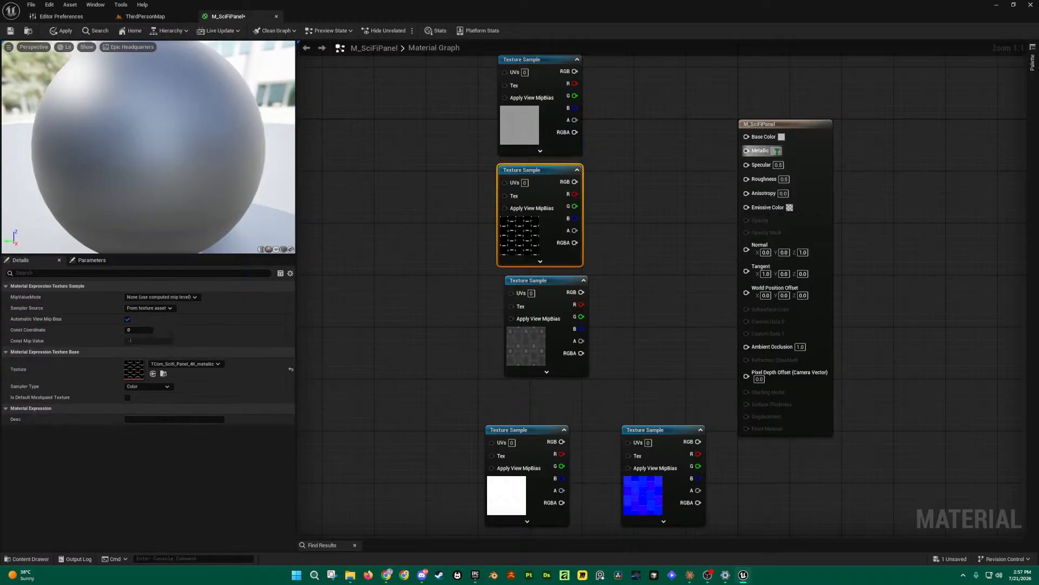
{"action": "left_click", "coordinate": [566, 295]}
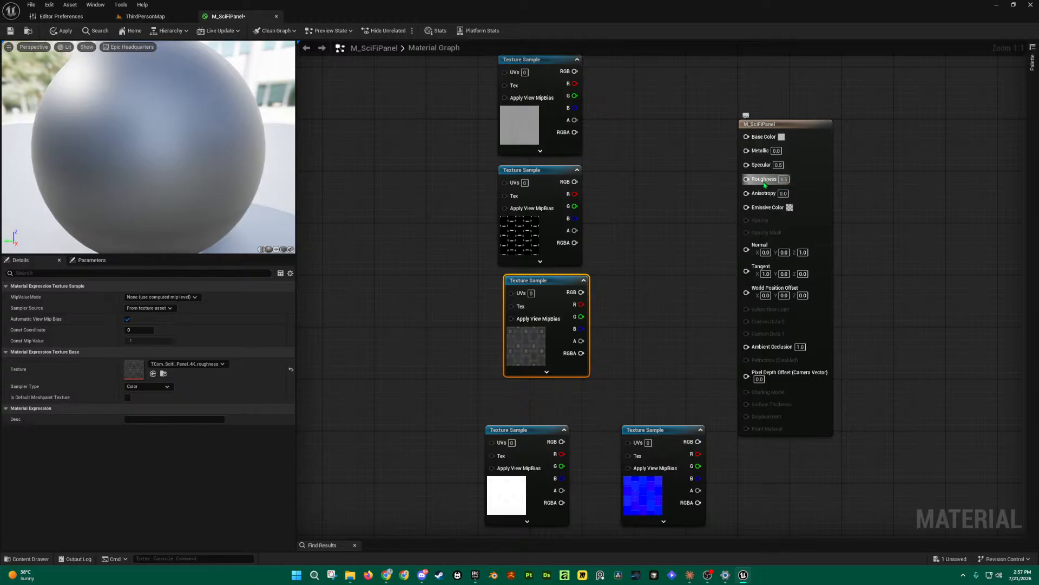
{"action": "left_click_drag", "start_coordinate": [665, 431], "coordinate": [554, 392]}
{"action": "left_click_drag", "start_coordinate": [536, 438], "coordinate": [652, 470]}
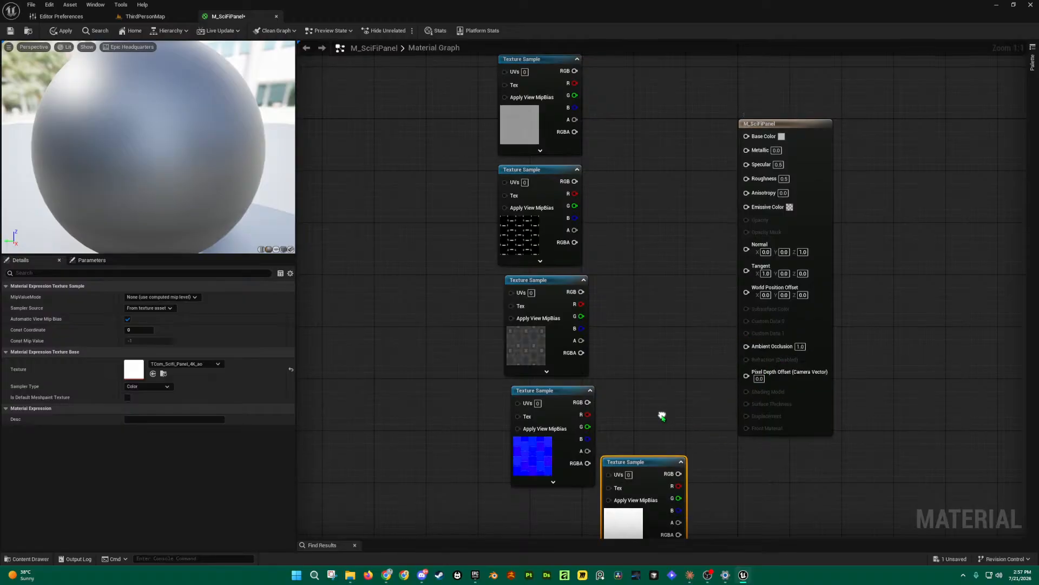
{"action": "right_click_drag", "start_coordinate": [663, 418], "coordinate": [671, 385]}
{"action": "left_click_drag", "start_coordinate": [658, 430], "coordinate": [573, 473]}
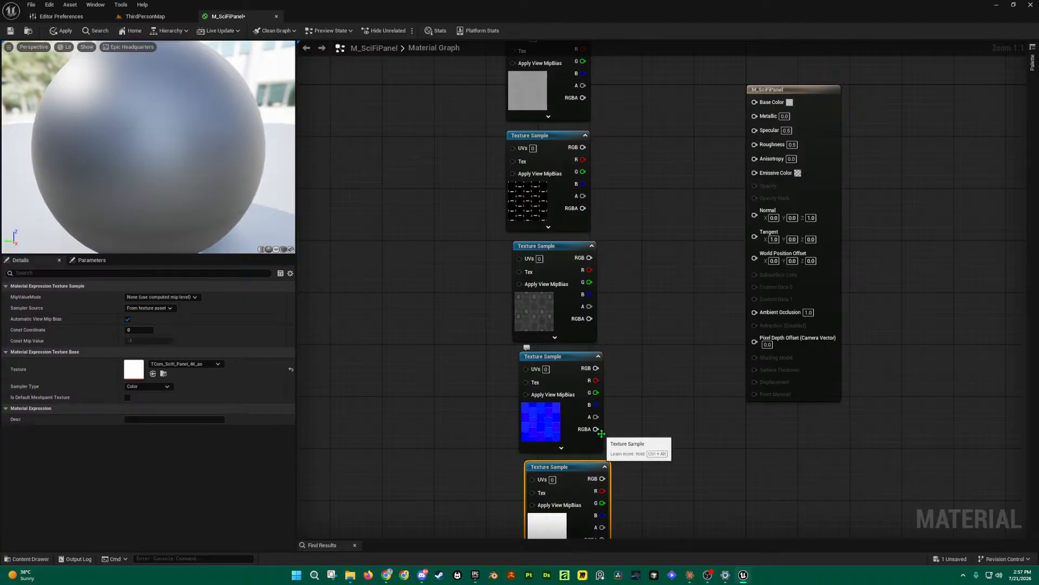
Step: Verify each node's texture and align the albedo, metallic, roughness and normal nodes in one column
{"action": "scroll", "coordinate": [601, 433], "scroll_direction": "down", "scroll_amount": 1}
{"action": "left_click", "coordinate": [565, 88]}
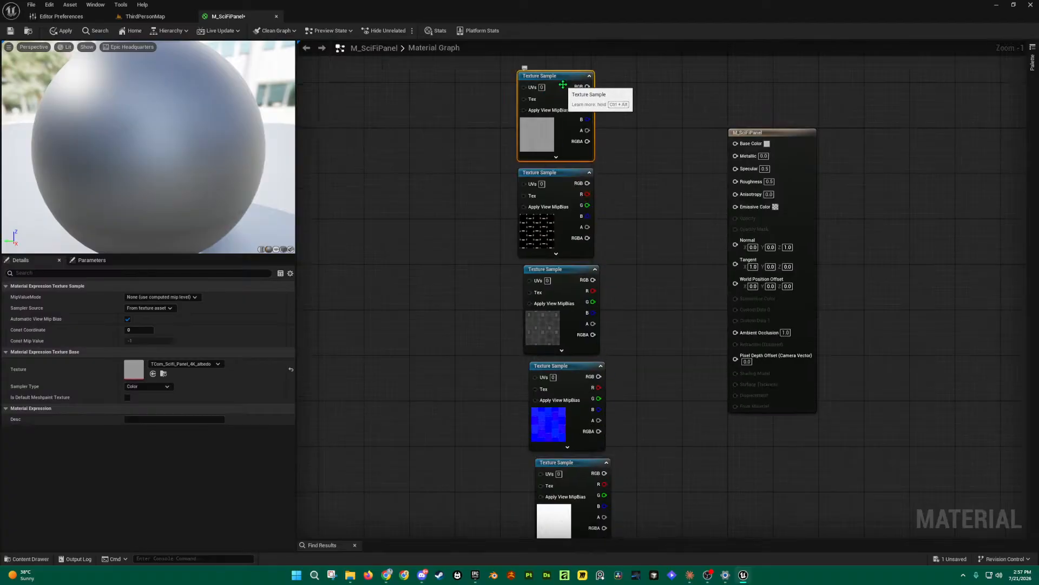
{"action": "left_click", "coordinate": [535, 192]}
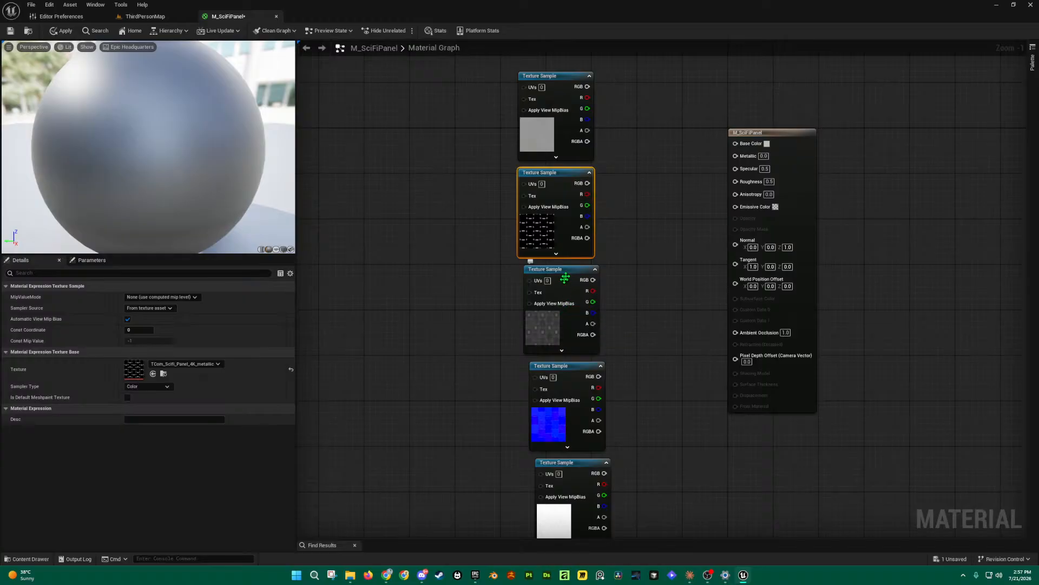
{"action": "left_click", "coordinate": [580, 306]}
{"action": "left_click_drag", "start_coordinate": [573, 436], "coordinate": [443, 312]}
{"action": "scroll", "coordinate": [561, 439], "scroll_direction": "up", "scroll_amount": 1}
{"action": "left_click_drag", "start_coordinate": [442, 234], "coordinate": [559, 364]}
{"action": "mouse_move", "coordinate": [556, 255]}
{"action": "left_mouse_down"}
{"action": "mouse_move", "coordinate": [380, 241]}
{"action": "mouse_move", "coordinate": [463, 176]}
{"action": "mouse_move", "coordinate": [442, 225]}
{"action": "mouse_move", "coordinate": [555, 254]}
{"action": "left_mouse_up"}
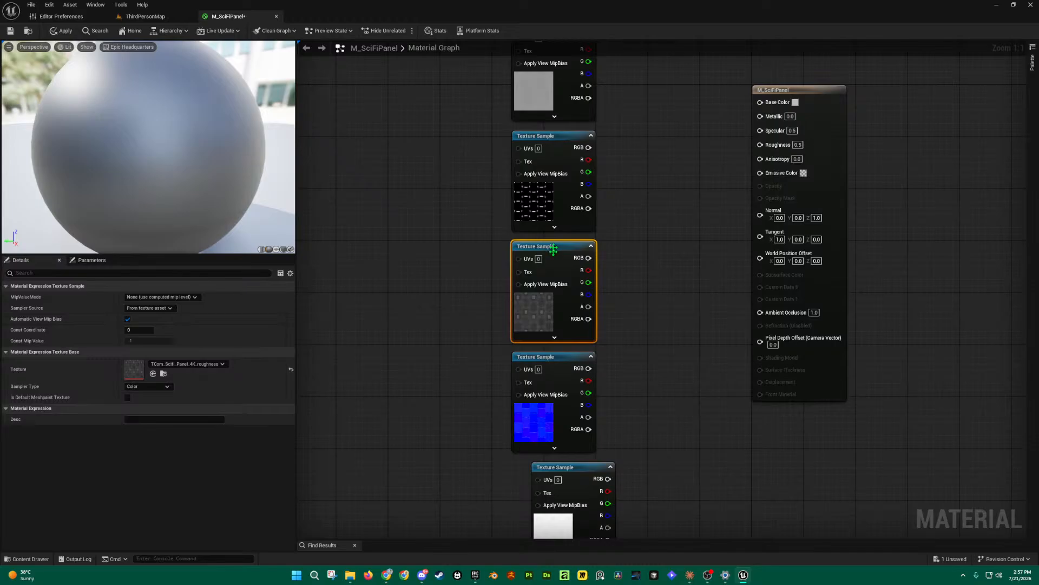
{"action": "left_click", "coordinate": [562, 142]}
{"action": "mouse_move", "coordinate": [562, 141]}
{"action": "left_mouse_down"}
{"action": "mouse_move", "coordinate": [435, 148]}
{"action": "mouse_move", "coordinate": [564, 141]}
{"action": "left_mouse_up"}
{"action": "right_click_drag", "start_coordinate": [630, 167], "coordinate": [632, 255]}
{"action": "left_click", "coordinate": [551, 130]}
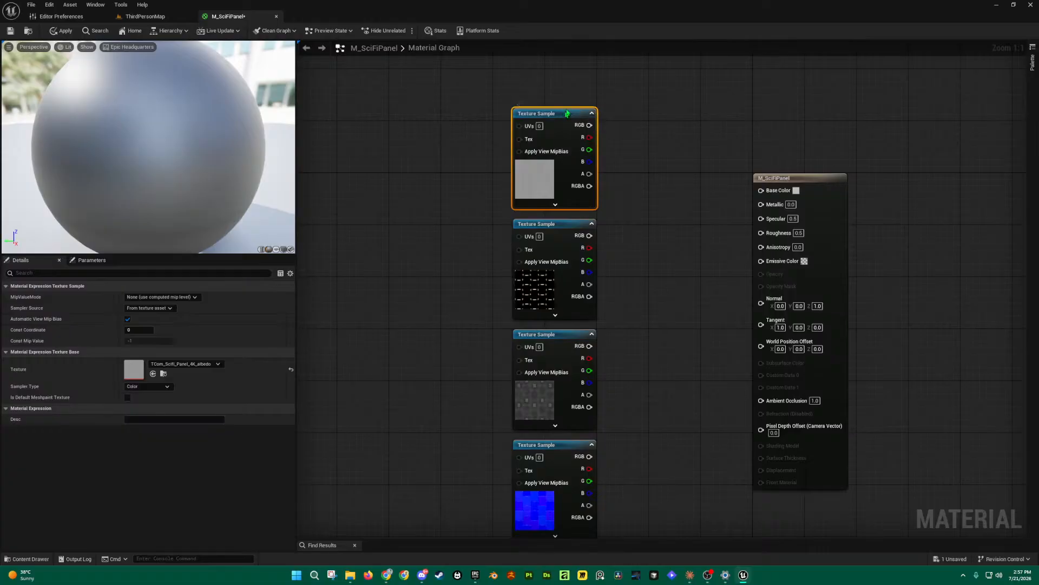
Step: Wire the albedo RGB output into Base Color and enlarge the preview viewport
{"action": "left_click_drag", "start_coordinate": [590, 125], "coordinate": [761, 191]}
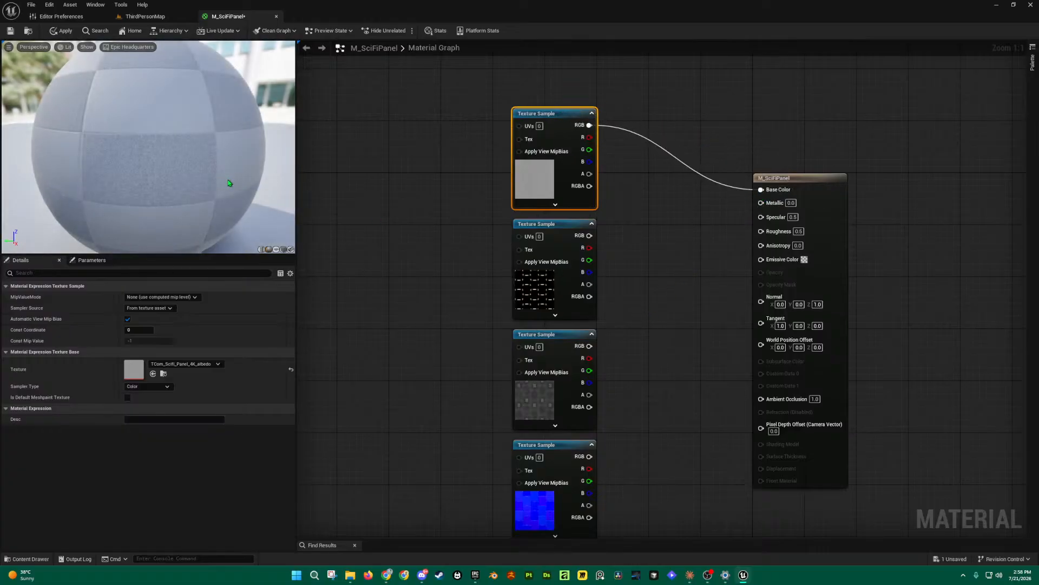
{"action": "left_click_drag", "start_coordinate": [217, 255], "coordinate": [226, 337]}
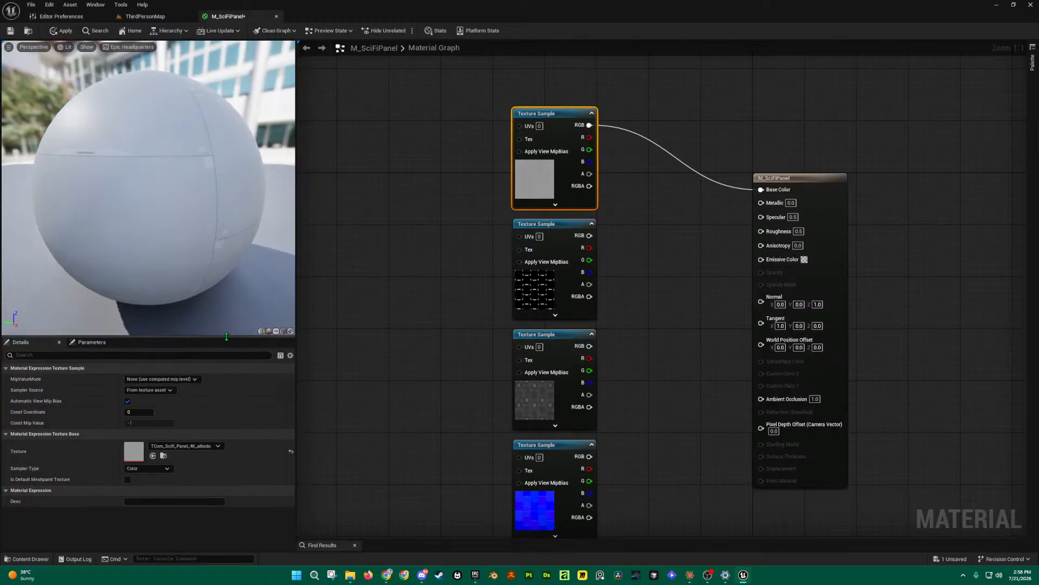
{"action": "scroll", "coordinate": [166, 183], "scroll_direction": "down", "scroll_amount": 3}
{"action": "scroll", "coordinate": [167, 182], "scroll_direction": "up", "scroll_amount": 3}
{"action": "left_click_drag", "start_coordinate": [167, 183], "coordinate": [135, 150]}
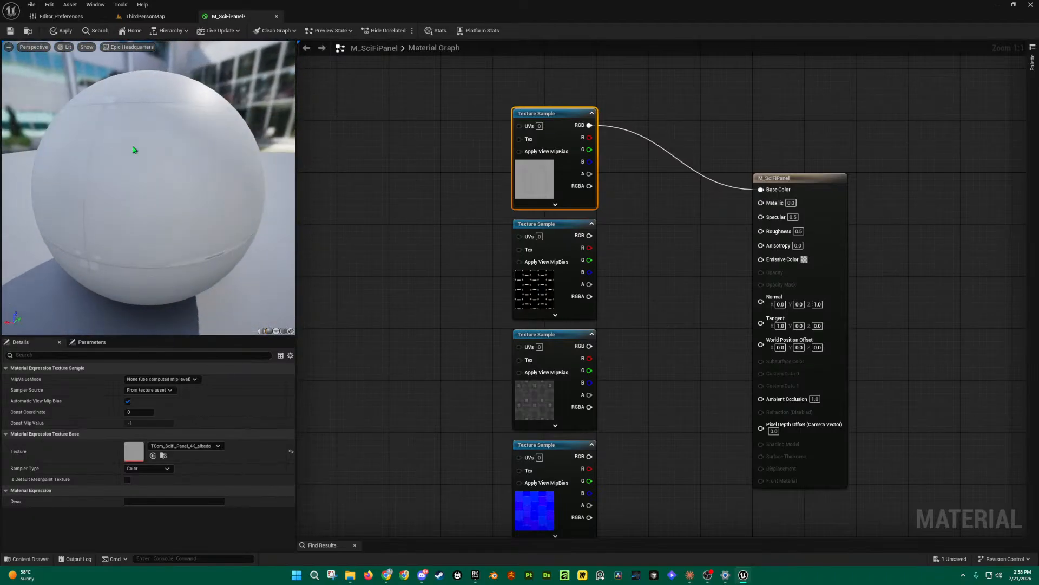
Step: Connect the metallic texture's RGB output to the Metallic input and check the preview sphere
{"action": "left_click_drag", "start_coordinate": [589, 236], "coordinate": [761, 202]}
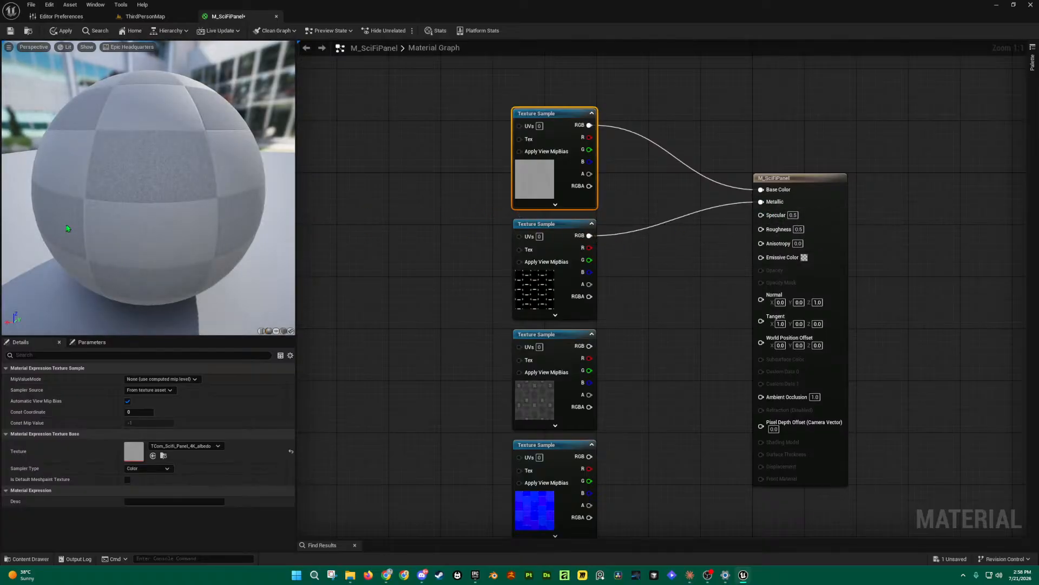
{"action": "left_click_drag", "start_coordinate": [82, 218], "coordinate": [203, 187]}
{"action": "scroll", "coordinate": [197, 194], "scroll_direction": "down", "scroll_amount": 3}
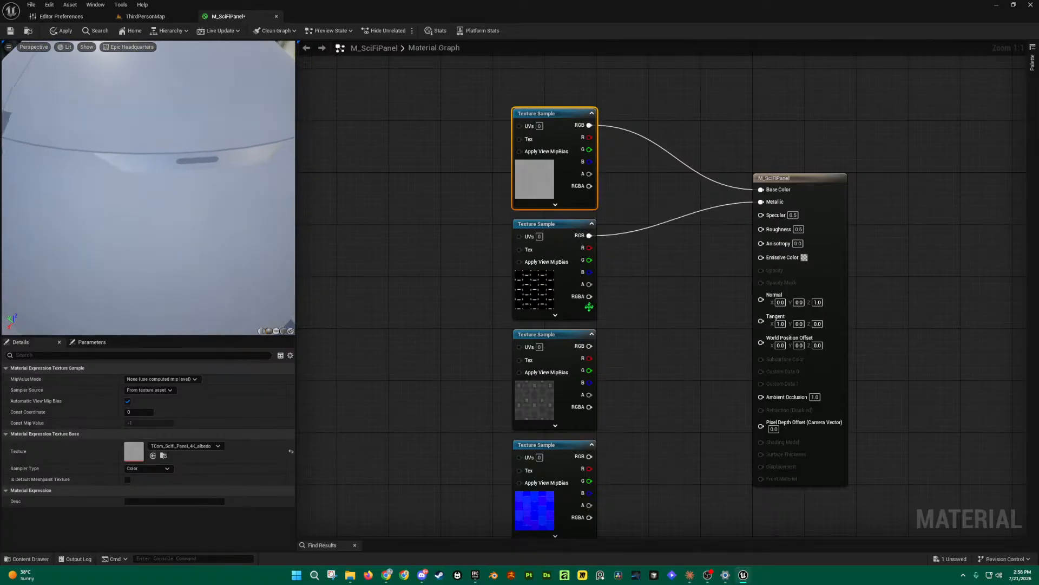
Step: Browse to the metallic texture asset with Ctrl+B and inspect it in the texture editor
{"action": "left_click", "coordinate": [557, 295]}
{"action": "key", "text": "ctrl+b"}
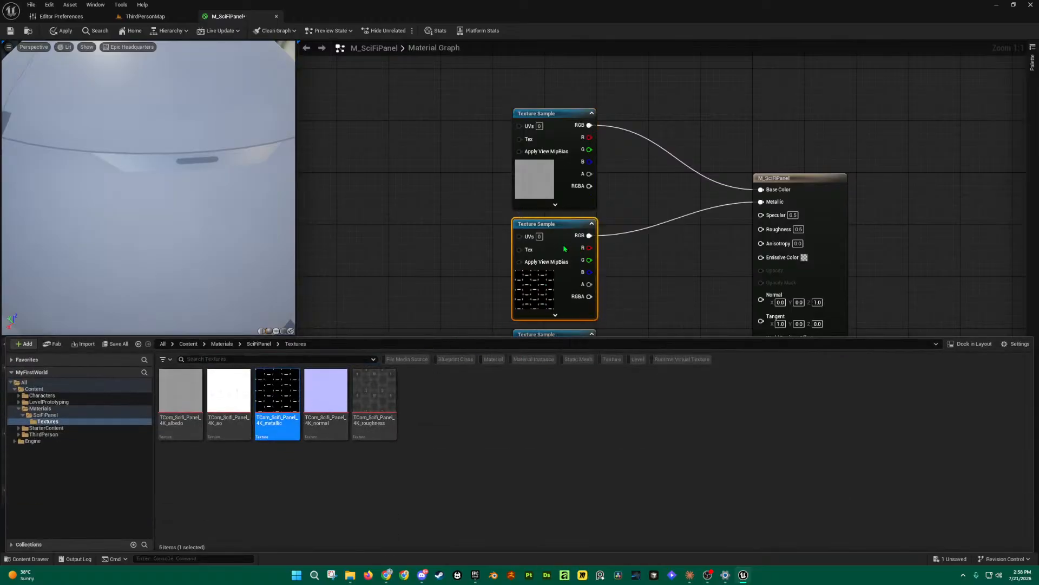
{"action": "double_click", "coordinate": [553, 262]}
{"action": "scroll", "coordinate": [334, 170], "scroll_direction": "up", "scroll_amount": 1}
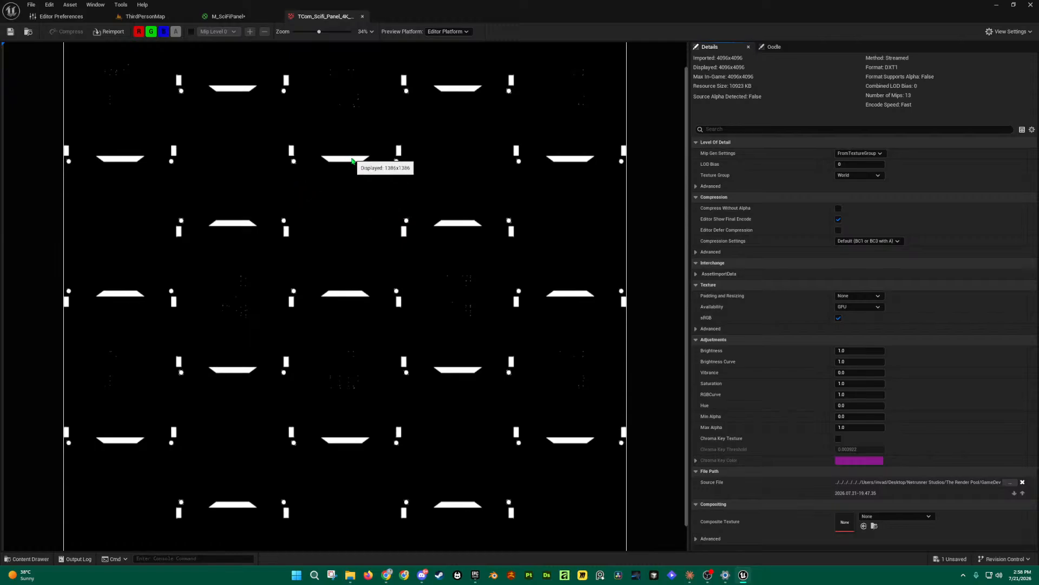
{"action": "left_click", "coordinate": [363, 17]}
Step: Connect the third Texture Sample's RGB output to the Roughness input
{"action": "scroll", "coordinate": [329, 222], "scroll_direction": "down", "scroll_amount": 1}
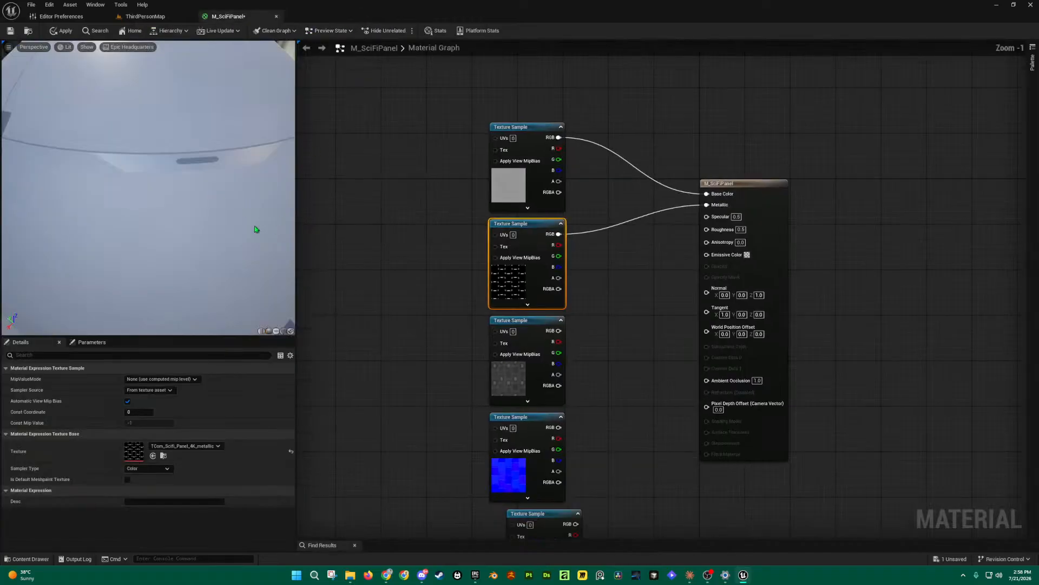
{"action": "scroll", "coordinate": [257, 229], "scroll_direction": "down", "scroll_amount": 5}
{"action": "left_click_drag", "start_coordinate": [559, 331], "coordinate": [707, 229]}
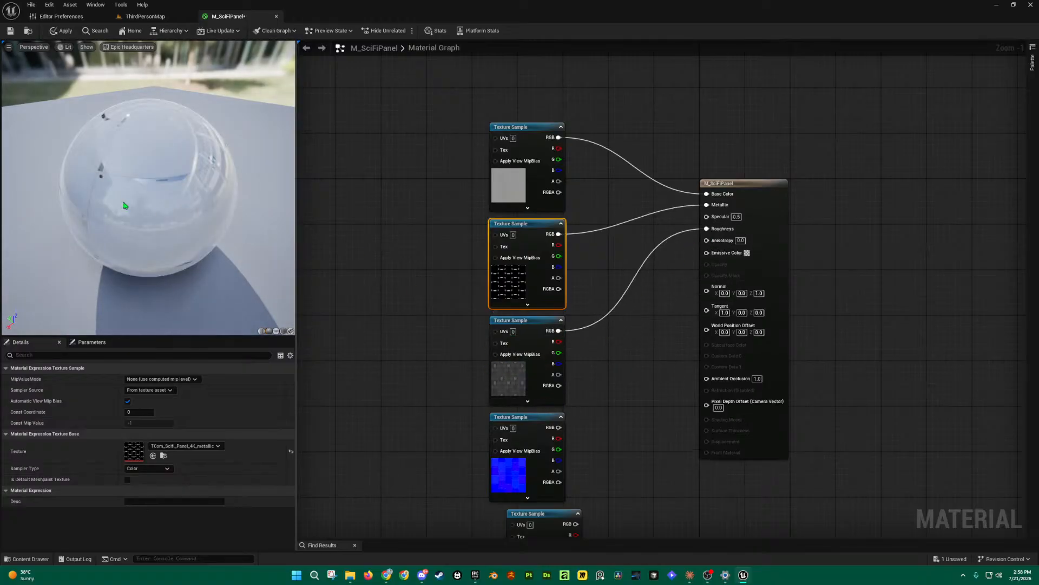
Step: Open the roughness texture from the Content Drawer and pan around its 4096x4096 preview
{"action": "key", "text": "ctrl+space"}
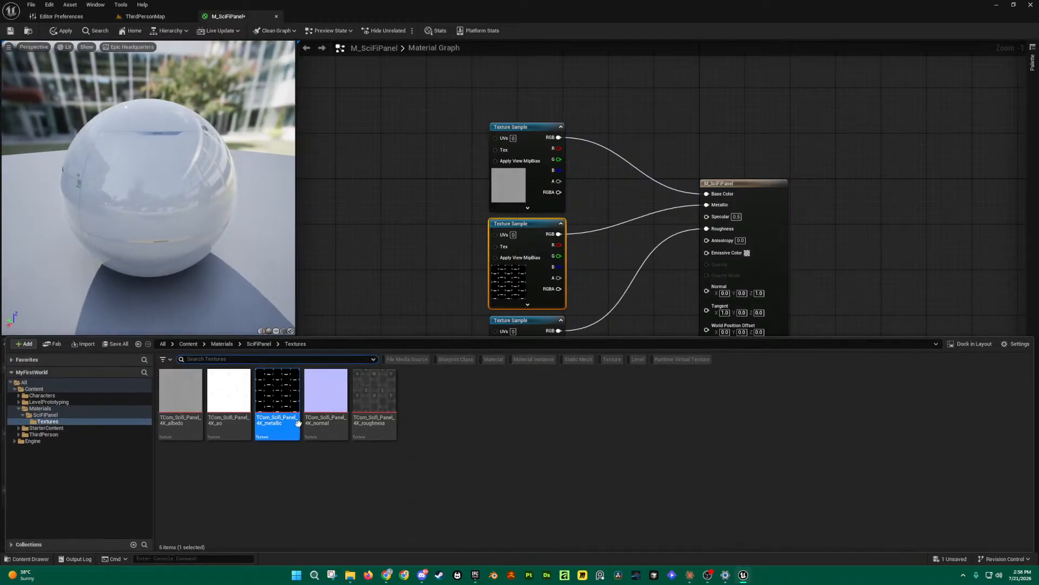
{"action": "double_click", "coordinate": [386, 395]}
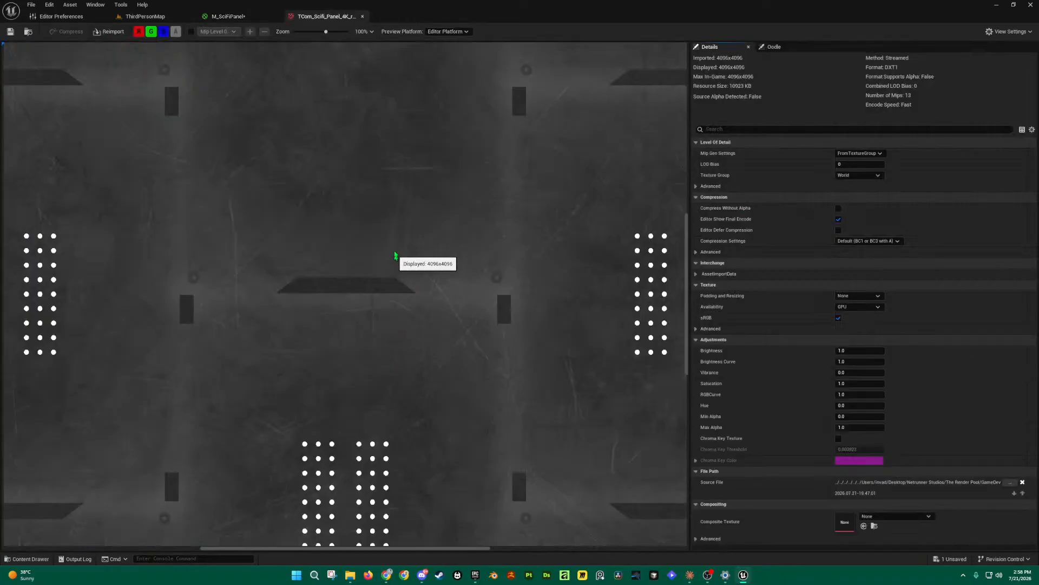
{"action": "scroll", "coordinate": [381, 210], "scroll_direction": "down", "scroll_amount": 4}
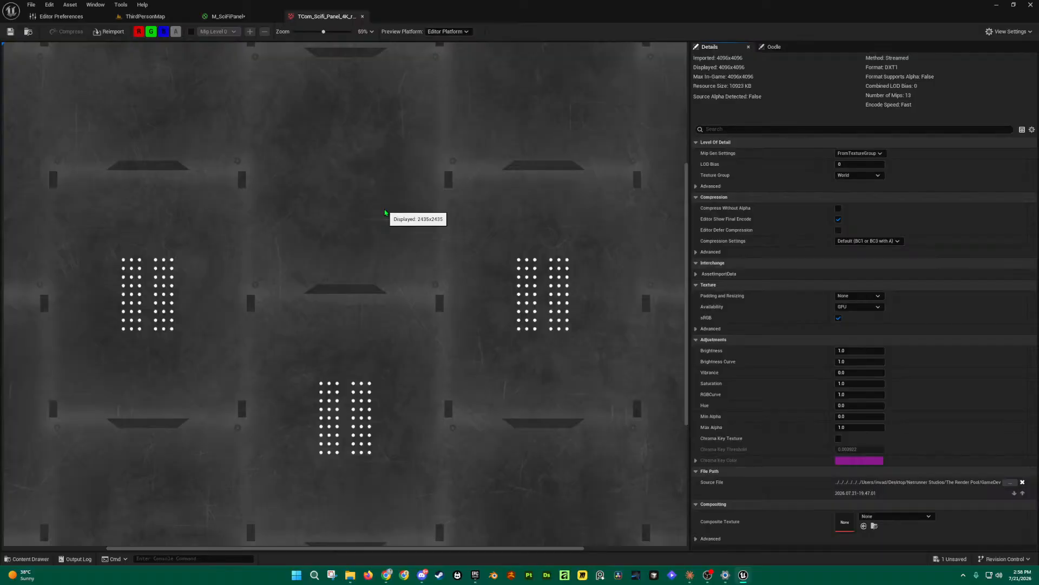
{"action": "scroll", "coordinate": [447, 229], "scroll_direction": "up", "scroll_amount": 5}
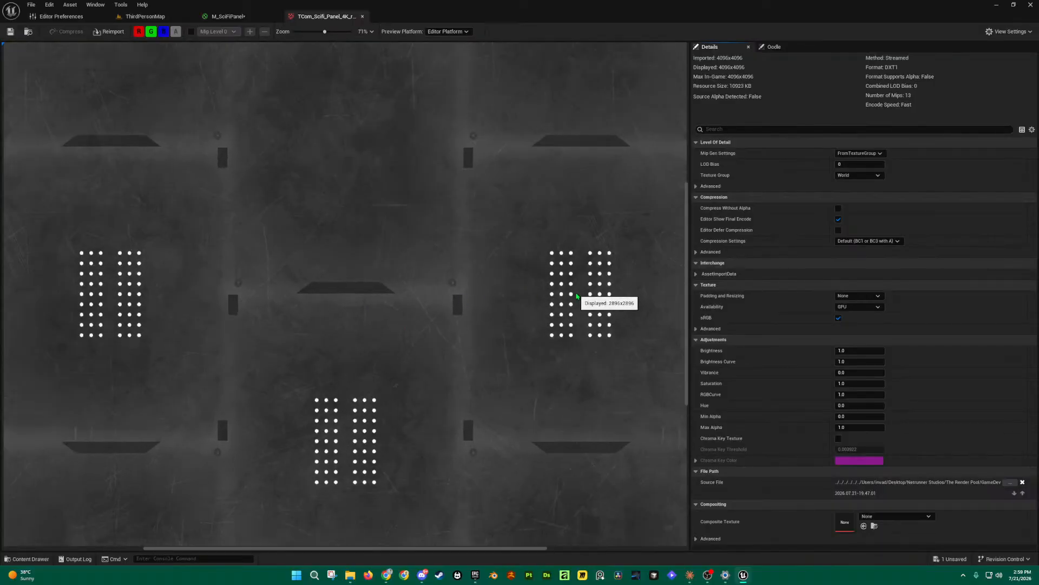
{"action": "scroll", "coordinate": [449, 223], "scroll_direction": "down", "scroll_amount": 4}
{"action": "right_click_drag", "start_coordinate": [351, 241], "coordinate": [538, 248]}
{"action": "scroll", "coordinate": [314, 284], "scroll_direction": "up", "scroll_amount": 7}
{"action": "scroll", "coordinate": [314, 284], "scroll_direction": "up", "scroll_amount": 3}
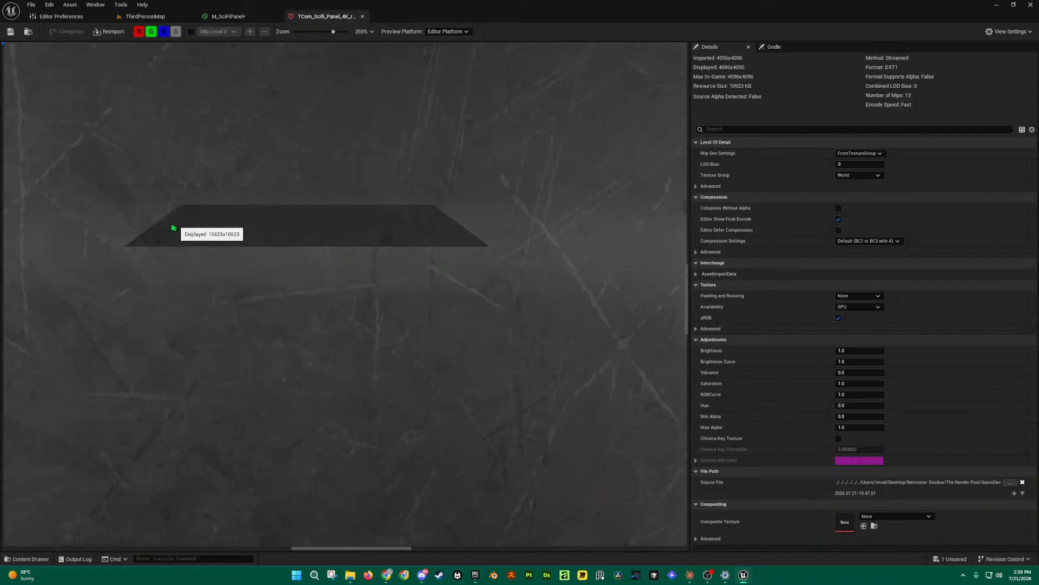
{"action": "scroll", "coordinate": [255, 246], "scroll_direction": "down", "scroll_amount": 10}
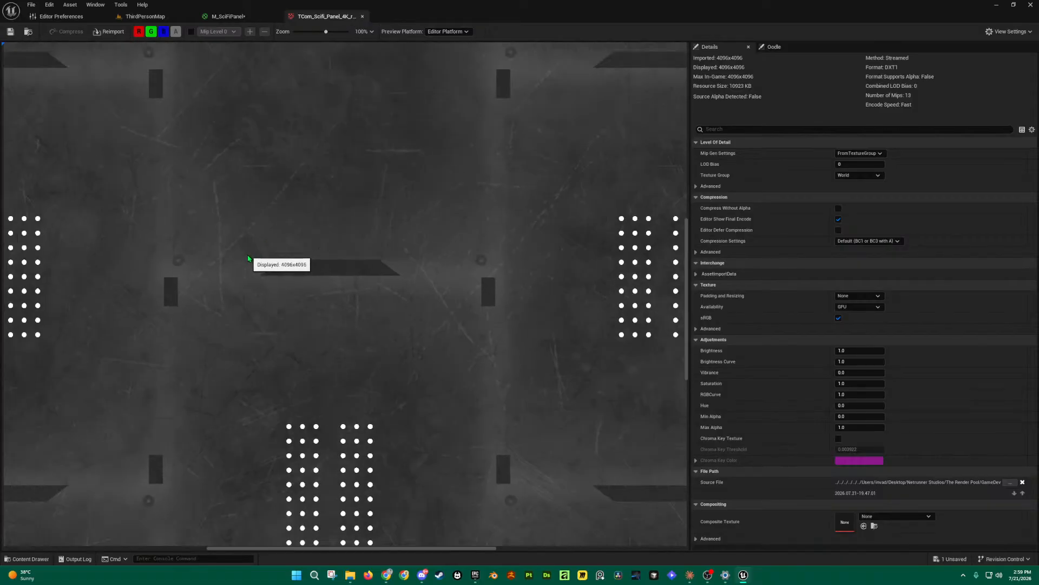
Step: Apply the M_SciFiPanel changes, orbit the preview sphere, and locate the roughness texture from its node
{"action": "left_click", "coordinate": [230, 17]}
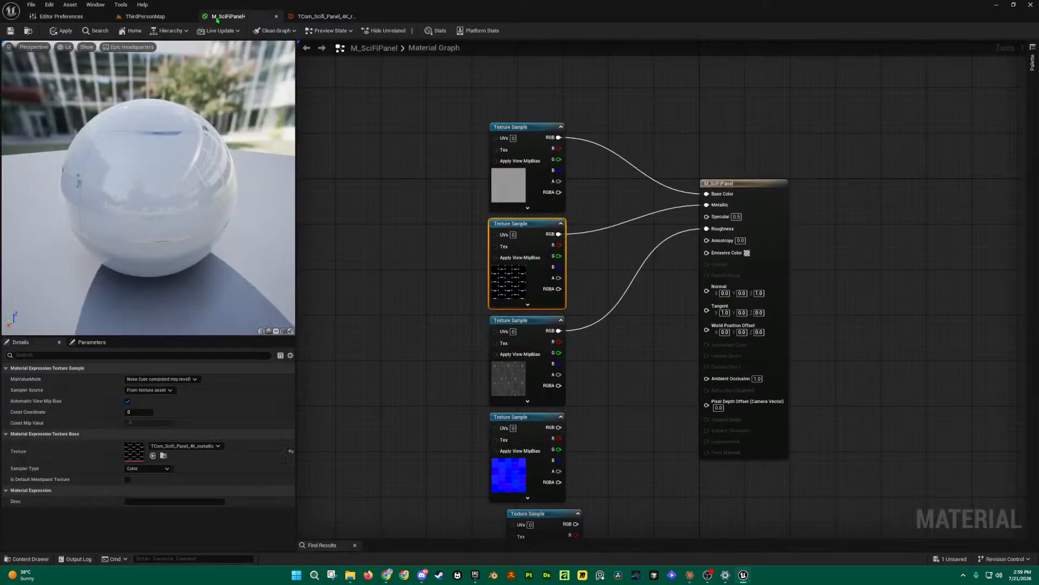
{"action": "left_click", "coordinate": [10, 30]}
{"action": "scroll", "coordinate": [185, 212], "scroll_direction": "up", "scroll_amount": 5}
{"action": "scroll", "coordinate": [182, 211], "scroll_direction": "down", "scroll_amount": 5}
{"action": "left_click_drag", "start_coordinate": [154, 187], "coordinate": [259, 162]}
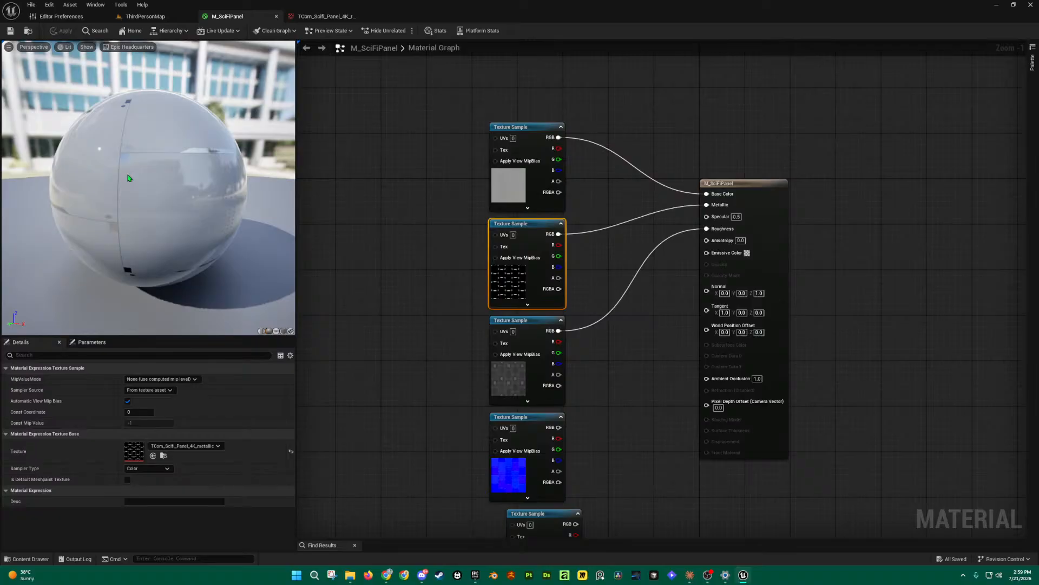
{"action": "mouse_move", "coordinate": [223, 197]}
{"action": "right_mouse_down"}
{"action": "mouse_move", "coordinate": [223, 233]}
{"action": "mouse_move", "coordinate": [223, 199]}
{"action": "right_mouse_up"}
{"action": "left_click_drag", "start_coordinate": [224, 199], "coordinate": [282, 195]}
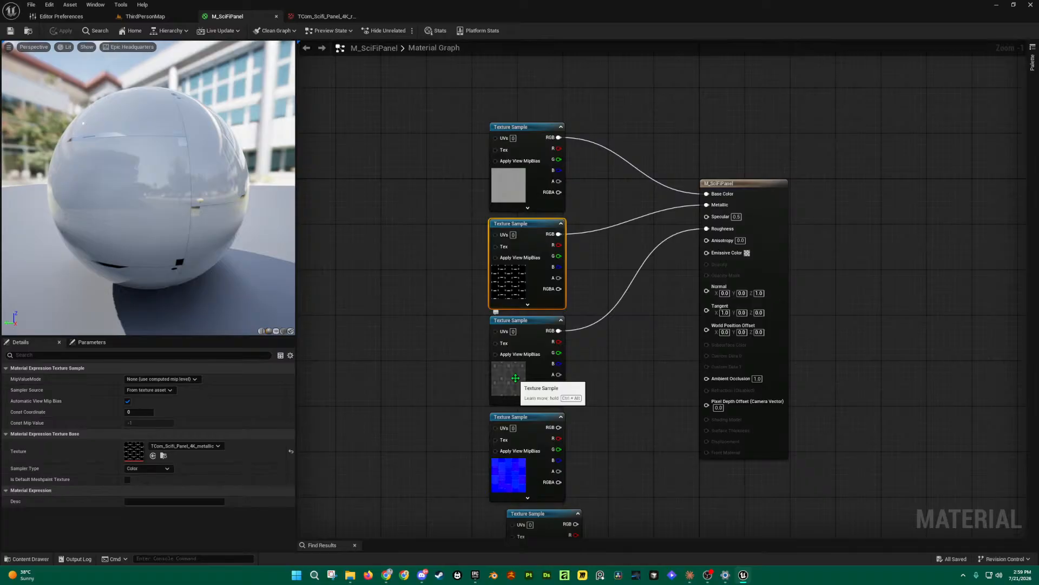
{"action": "double_click", "coordinate": [515, 378]}
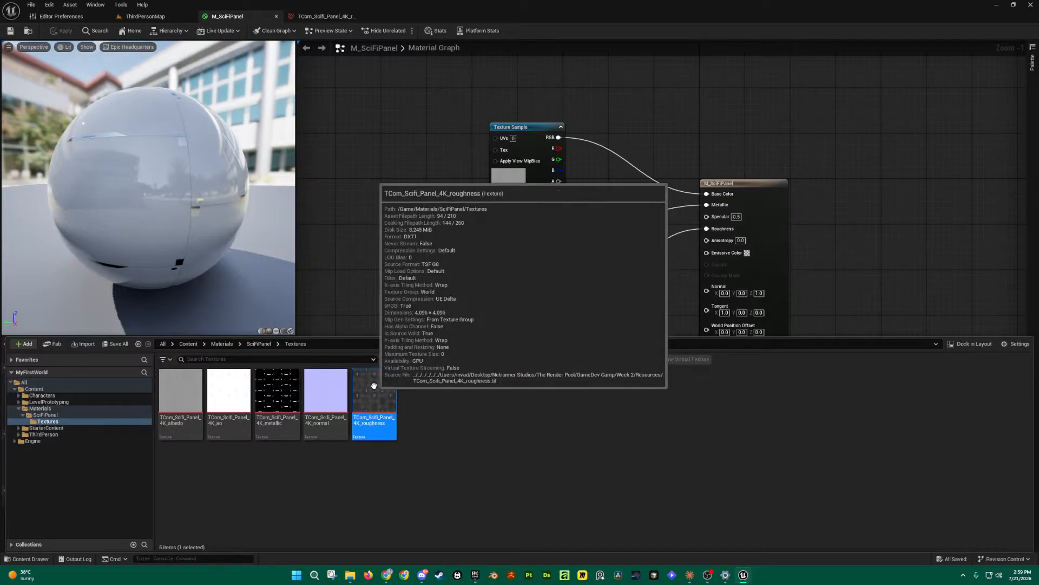
Step: Replace the RGB→Roughness wire with the roughness texture's R channel and check the preview
{"action": "double_click", "coordinate": [374, 387]}
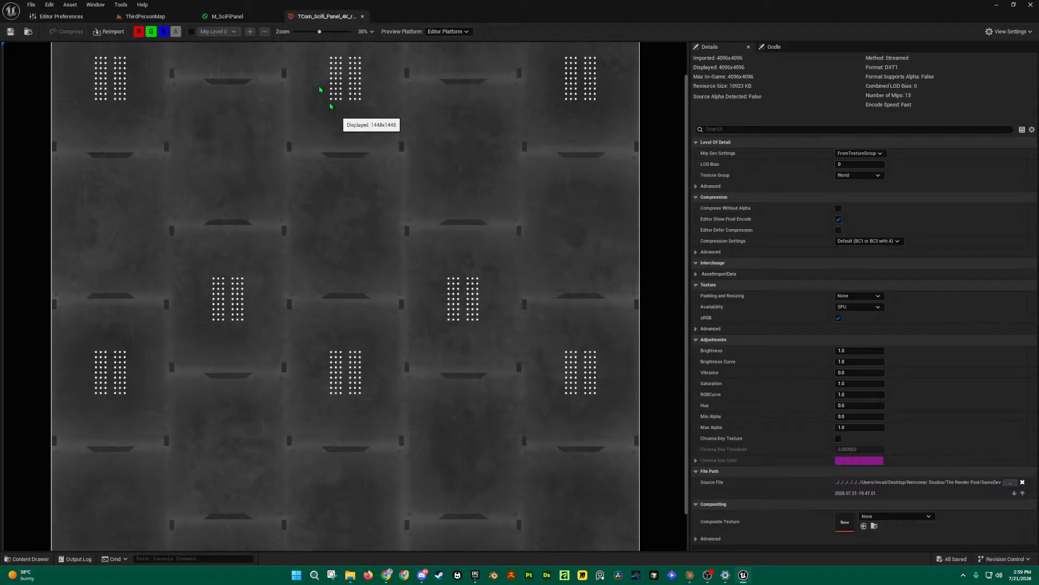
{"action": "left_click", "coordinate": [252, 19]}
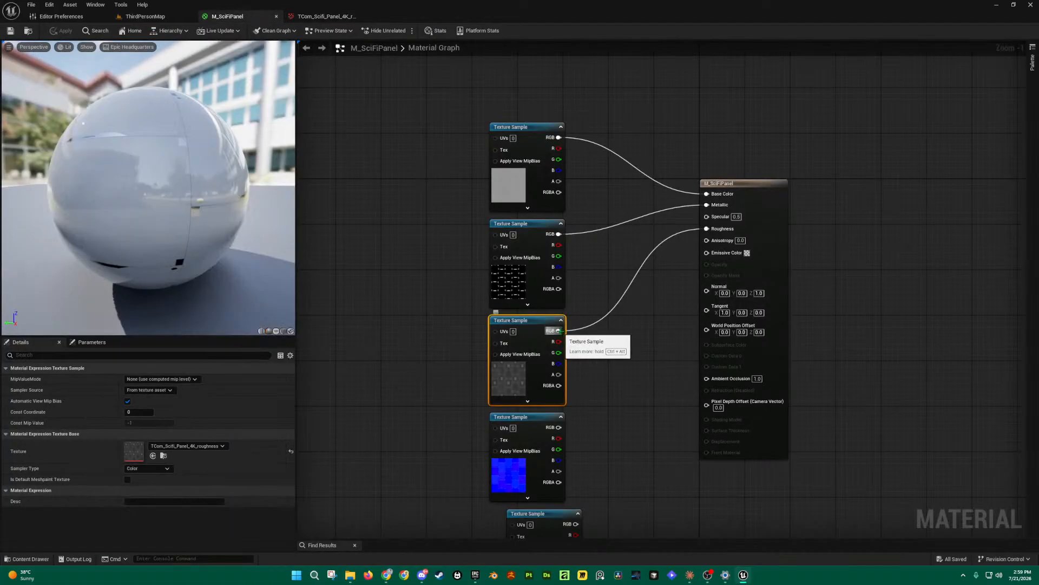
{"action": "left_click", "coordinate": [708, 229], "text": "alt"}
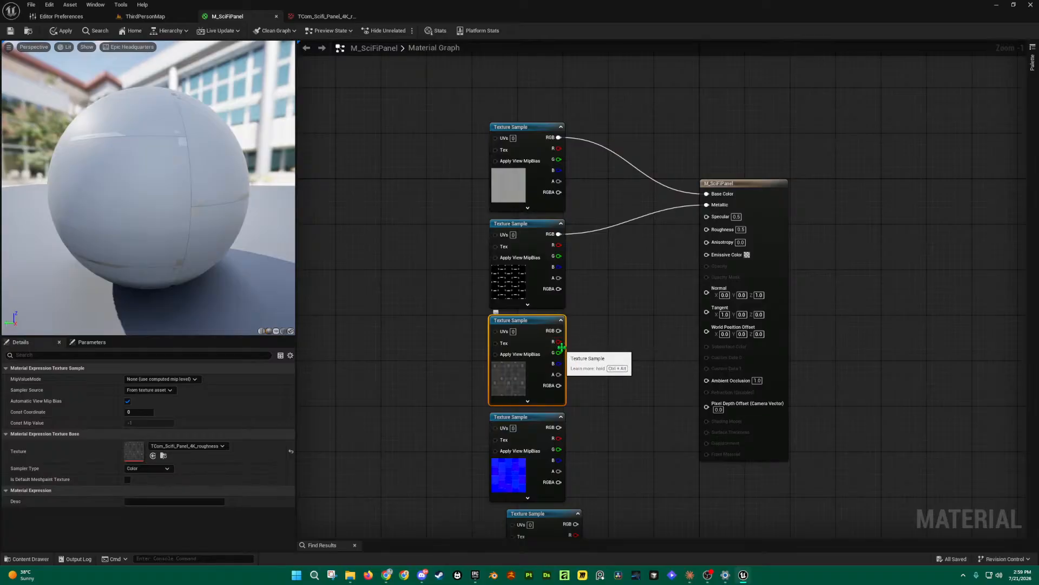
{"action": "left_click_drag", "start_coordinate": [559, 341], "coordinate": [707, 229]}
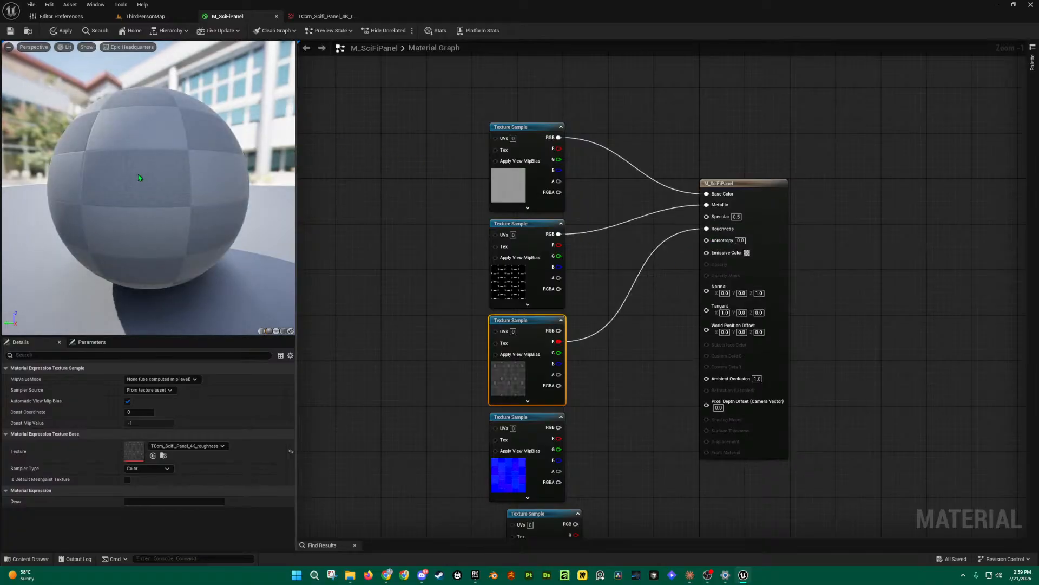
{"action": "left_click_drag", "start_coordinate": [156, 174], "coordinate": [257, 188]}
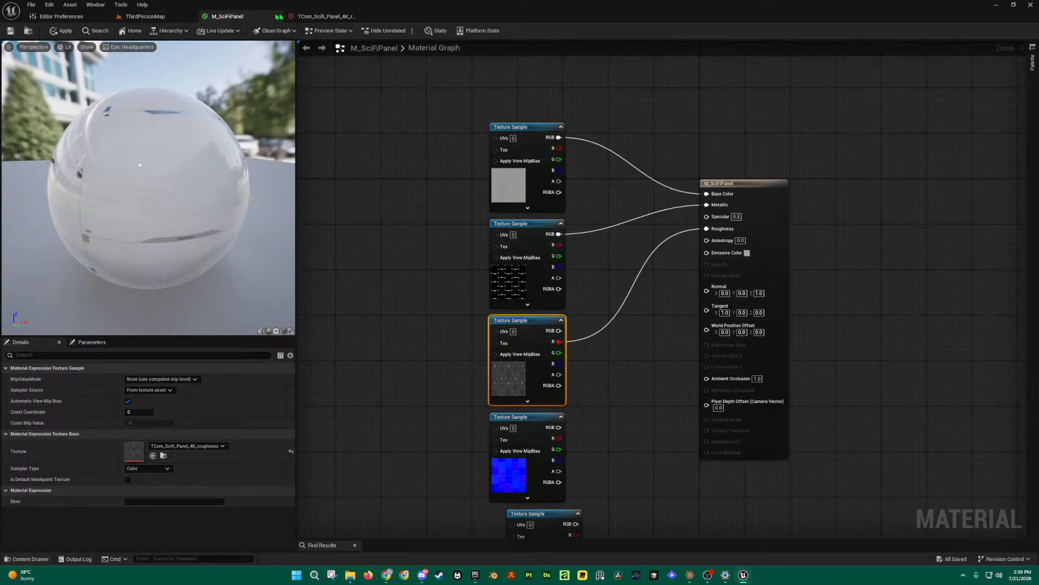
Step: Inspect the roughness texture's red, green and blue channels one at a time
{"action": "left_click", "coordinate": [325, 16]}
{"action": "left_click", "coordinate": [139, 31]}
{"action": "left_click", "coordinate": [151, 31]}
{"action": "left_click", "coordinate": [163, 31]}
{"action": "left_click", "coordinate": [139, 31]}
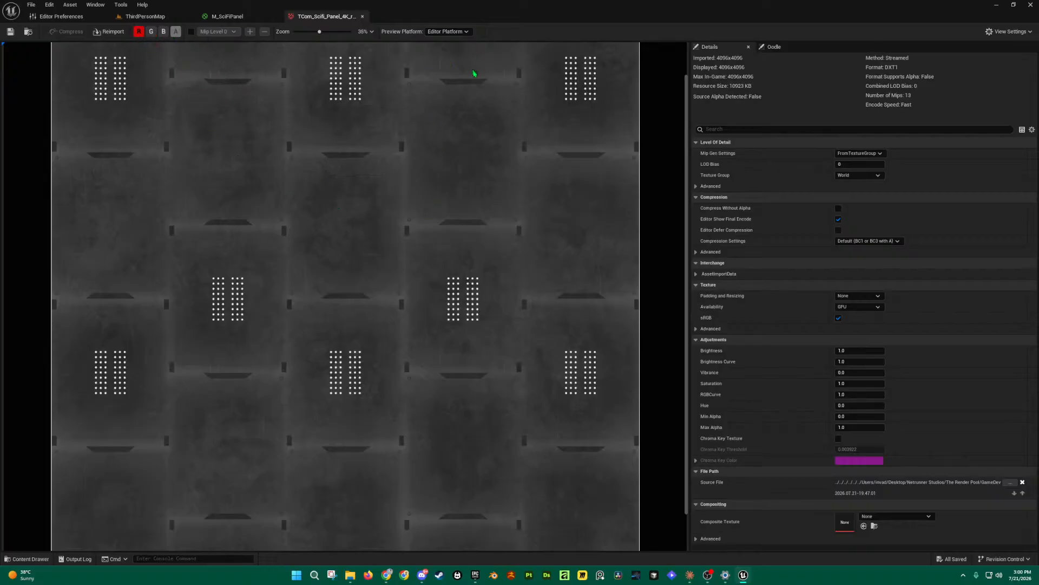
{"action": "left_click", "coordinate": [140, 31]}
{"action": "left_click", "coordinate": [152, 32]}
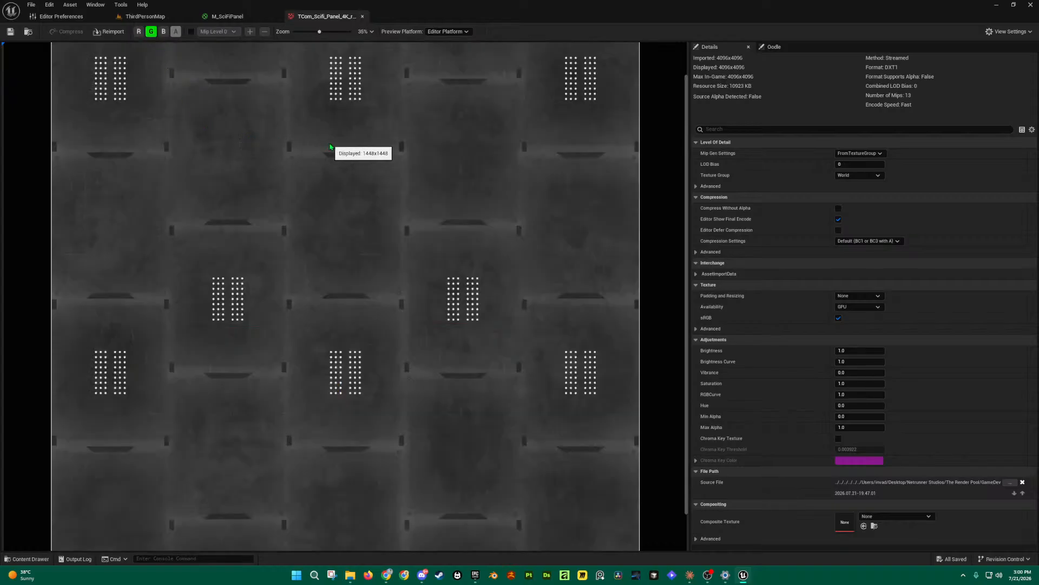
{"action": "left_click", "coordinate": [151, 31]}
{"action": "left_click", "coordinate": [164, 31]}
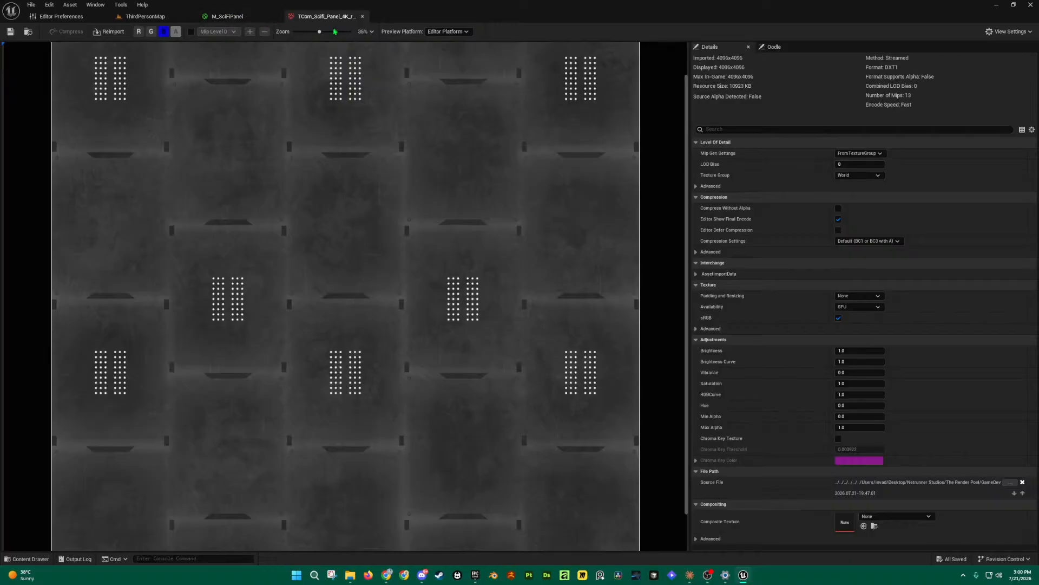
{"action": "left_click", "coordinate": [238, 16]}
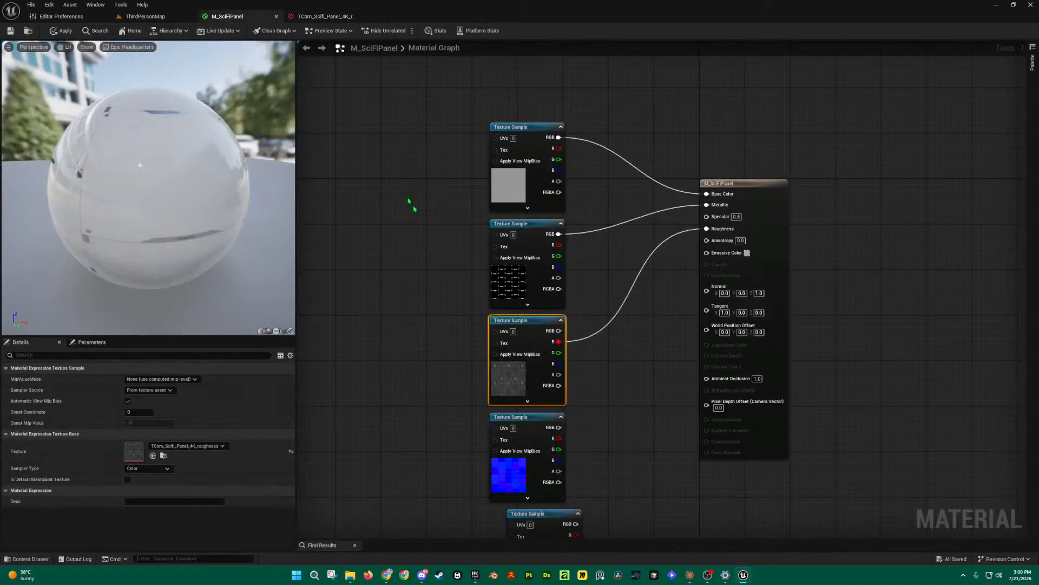
Step: Inspect the new roughness reflections on the preview sphere, then browse to the normal map node's asset
{"action": "scroll", "coordinate": [434, 294], "scroll_direction": "down", "scroll_amount": 1}
{"action": "scroll", "coordinate": [114, 158], "scroll_direction": "up", "scroll_amount": 4}
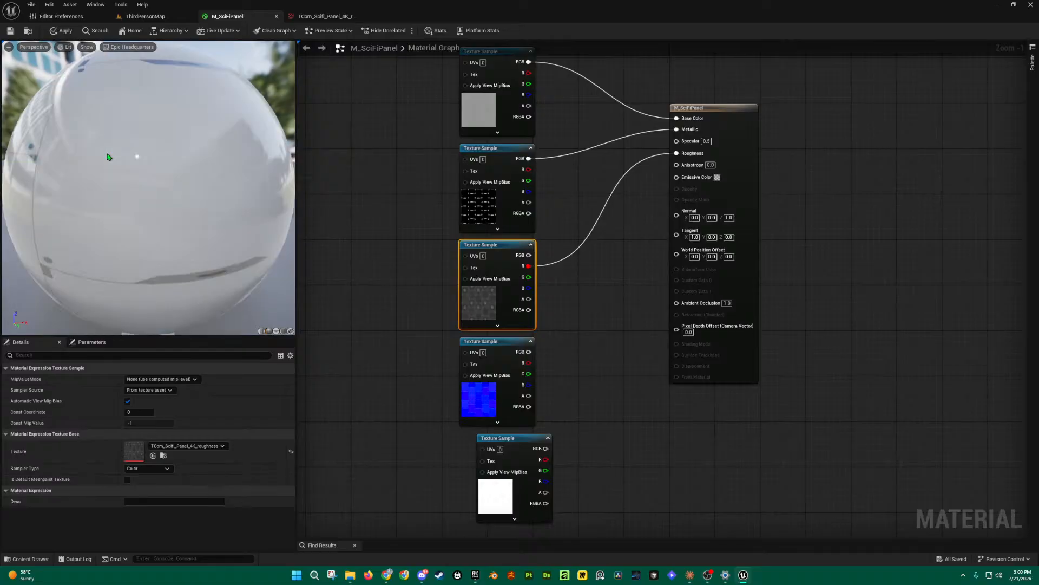
{"action": "left_click_drag", "start_coordinate": [109, 157], "coordinate": [252, 162]}
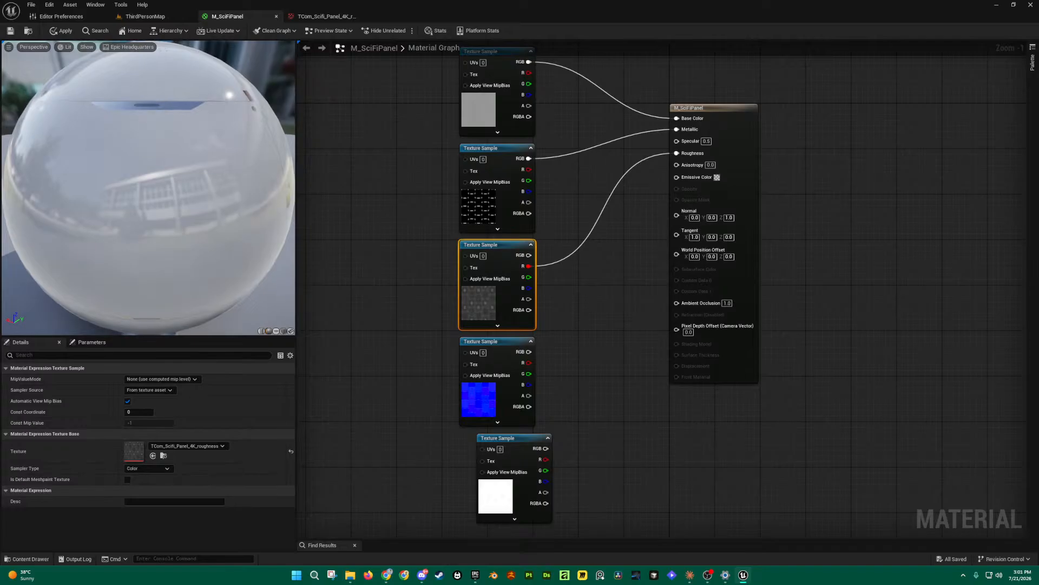
{"action": "left_click_drag", "start_coordinate": [149, 187], "coordinate": [222, 204]}
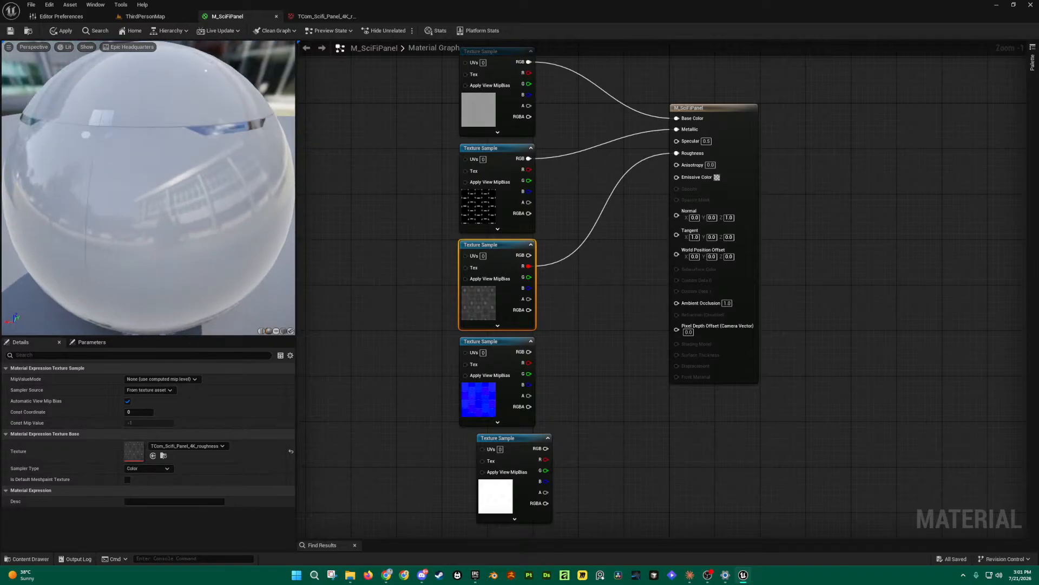
{"action": "left_click_drag", "start_coordinate": [148, 187], "coordinate": [224, 172]}
{"action": "left_click_drag", "start_coordinate": [156, 174], "coordinate": [73, 172]}
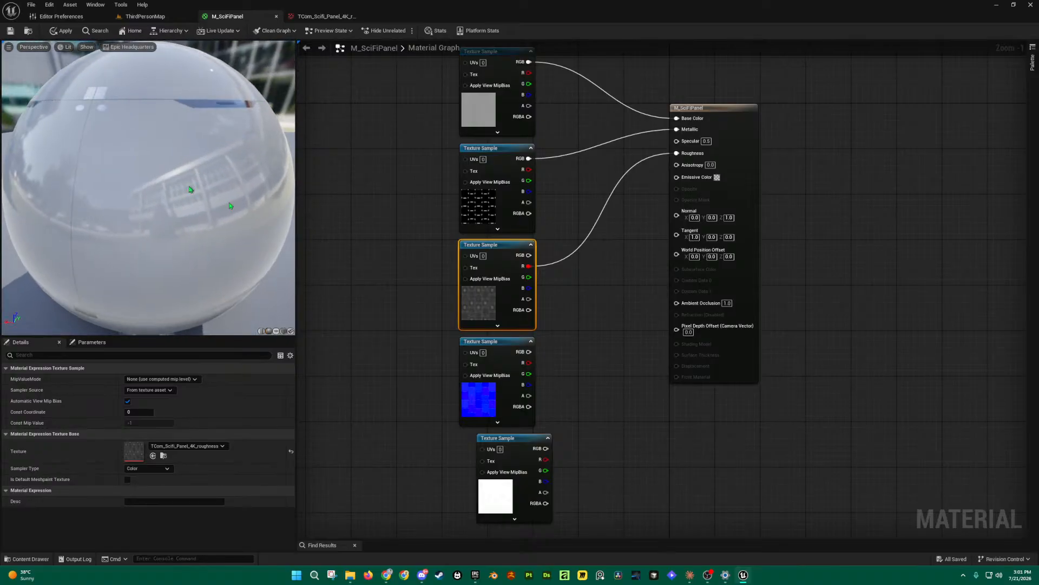
{"action": "left_click", "coordinate": [501, 352]}
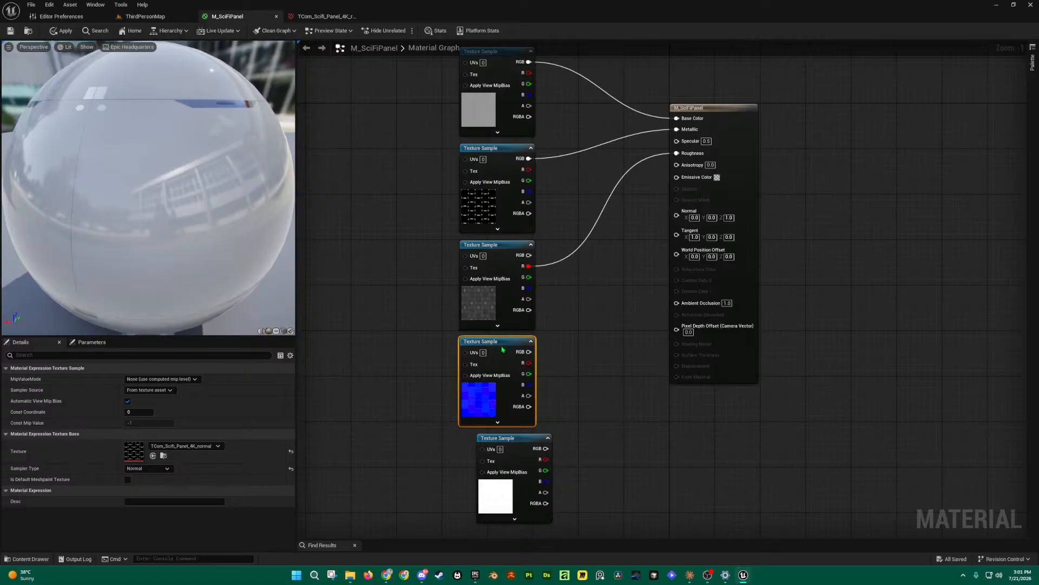
{"action": "key", "text": "ctrl+b"}
Step: Open TCom_Scifi_Panel_4K_normal and pan around its tiles and dot grid
{"action": "double_click", "coordinate": [340, 385]}
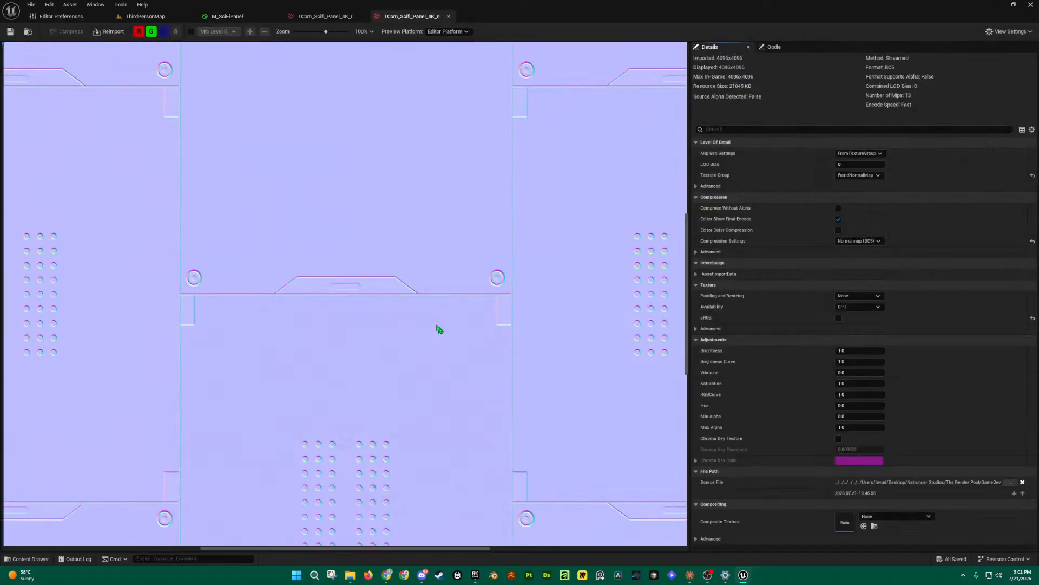
{"action": "scroll", "coordinate": [457, 218], "scroll_direction": "up", "scroll_amount": 1}
{"action": "left_click_drag", "start_coordinate": [457, 218], "coordinate": [460, 452]}
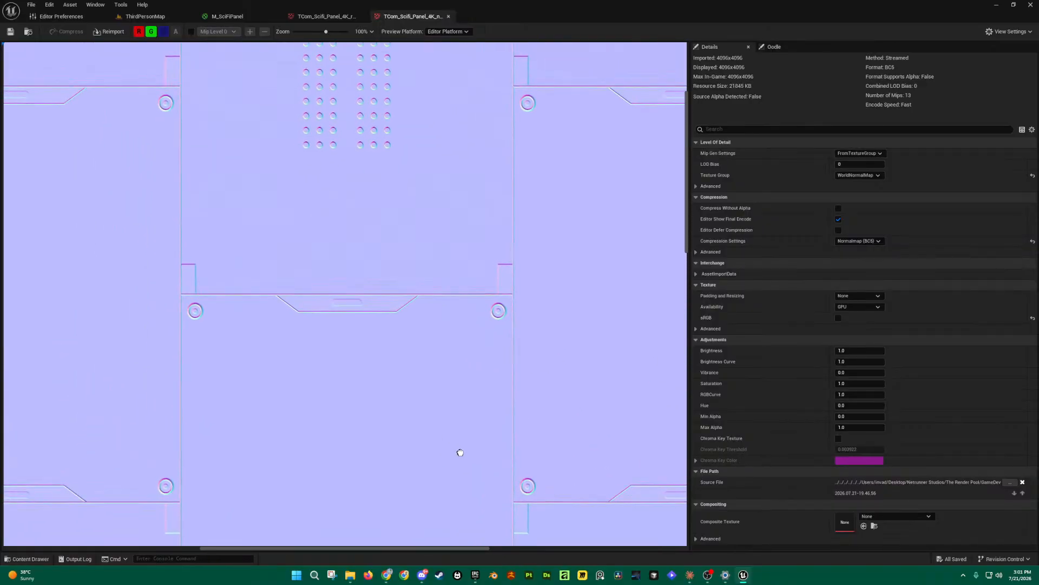
{"action": "left_click_drag", "start_coordinate": [376, 168], "coordinate": [515, 290]}
{"action": "left_click_drag", "start_coordinate": [221, 144], "coordinate": [364, 132]}
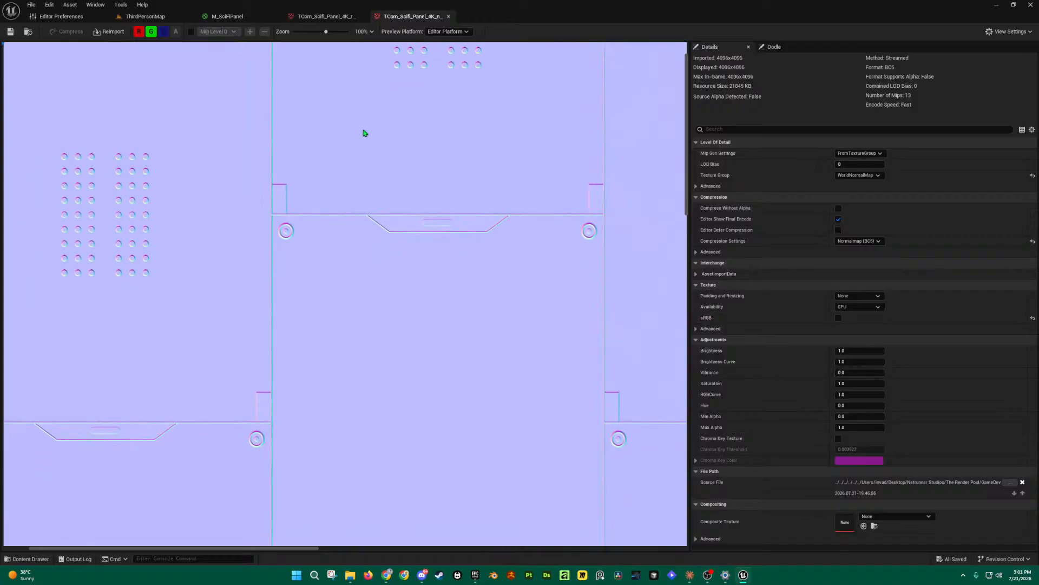
{"action": "left_click_drag", "start_coordinate": [290, 303], "coordinate": [327, 249]}
{"action": "left_click_drag", "start_coordinate": [322, 360], "coordinate": [347, 257]}
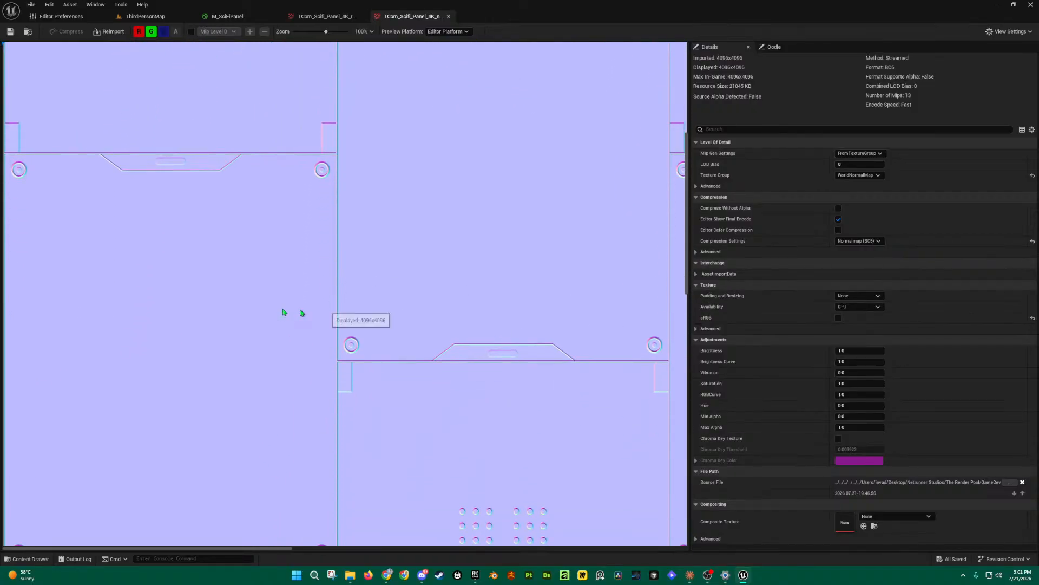
{"action": "left_click_drag", "start_coordinate": [354, 327], "coordinate": [311, 209]}
{"action": "left_click_drag", "start_coordinate": [492, 450], "coordinate": [460, 346]}
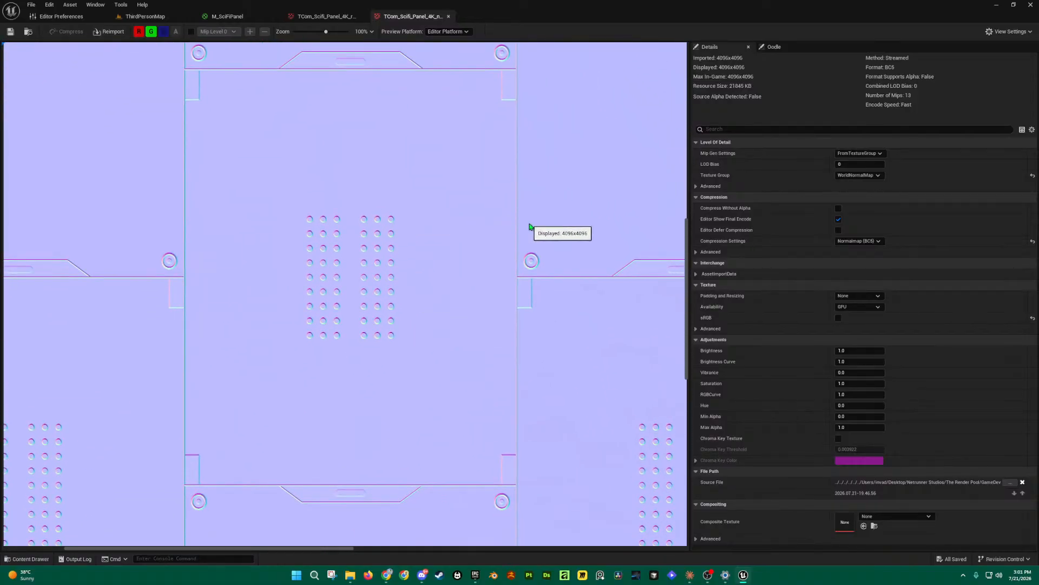
{"action": "left_click_drag", "start_coordinate": [548, 294], "coordinate": [424, 260]}
{"action": "left_click_drag", "start_coordinate": [457, 299], "coordinate": [317, 194]}
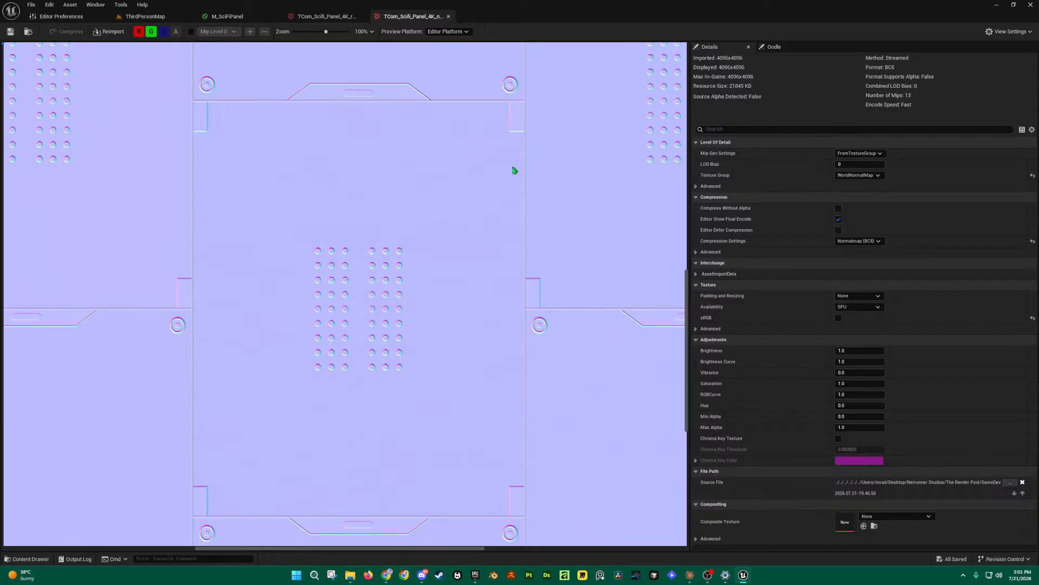
{"action": "right_click_drag", "start_coordinate": [524, 196], "coordinate": [480, 210]}
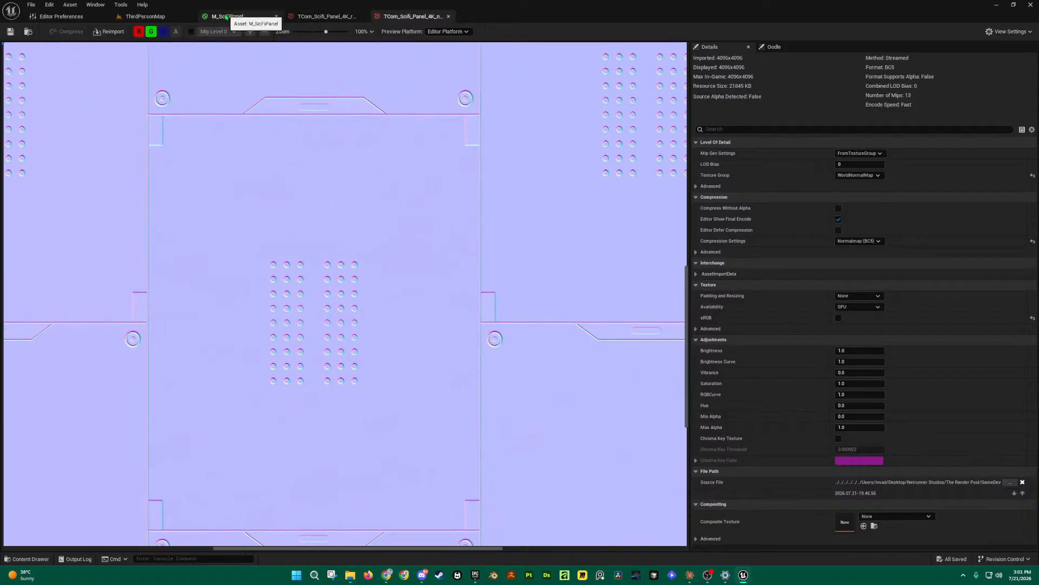
Step: Wire the normal Texture Sample's RGB into M_SciFiPanel's Normal and preview the material on a cube
{"action": "left_click", "coordinate": [257, 18]}
{"action": "left_click_drag", "start_coordinate": [528, 352], "coordinate": [677, 215]}
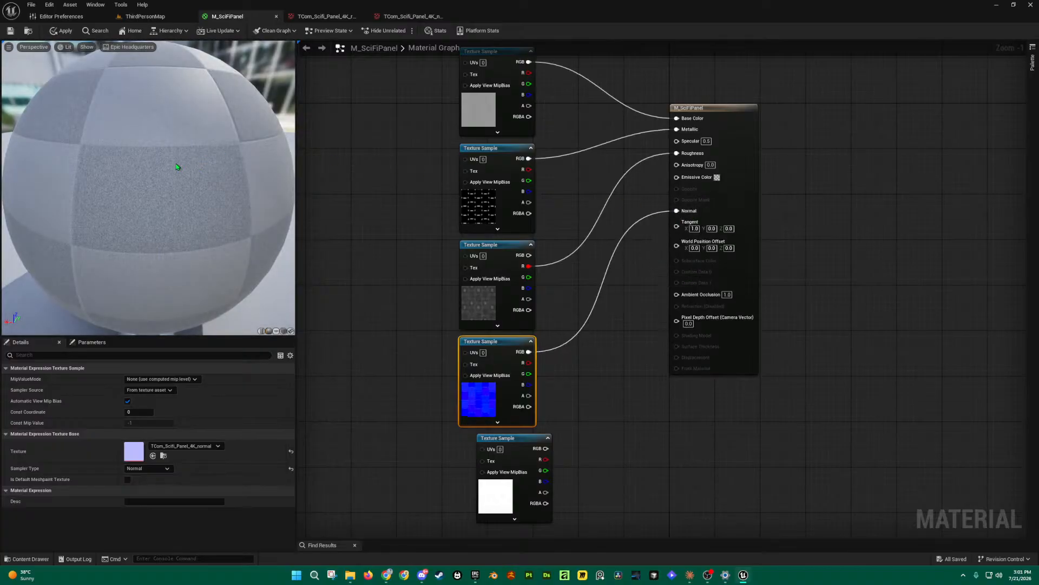
{"action": "left_click_drag", "start_coordinate": [233, 270], "coordinate": [136, 241]}
{"action": "left_click", "coordinate": [284, 330]}
{"action": "mouse_move", "coordinate": [192, 151]}
{"action": "left_mouse_down"}
{"action": "mouse_move", "coordinate": [173, 168]}
{"action": "mouse_move", "coordinate": [129, 146]}
{"action": "mouse_move", "coordinate": [130, 114]}
{"action": "mouse_move", "coordinate": [127, 142]}
{"action": "mouse_move", "coordinate": [187, 149]}
{"action": "left_mouse_up"}
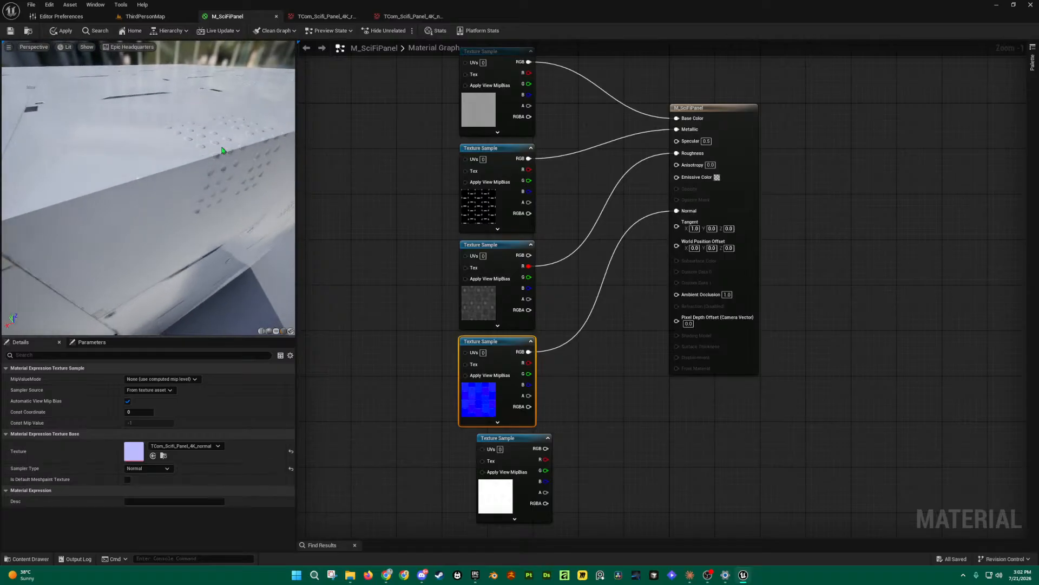
Step: Apply the material changes and orbit close around the preview cube to inspect the panel edges
{"action": "left_click", "coordinate": [62, 31]}
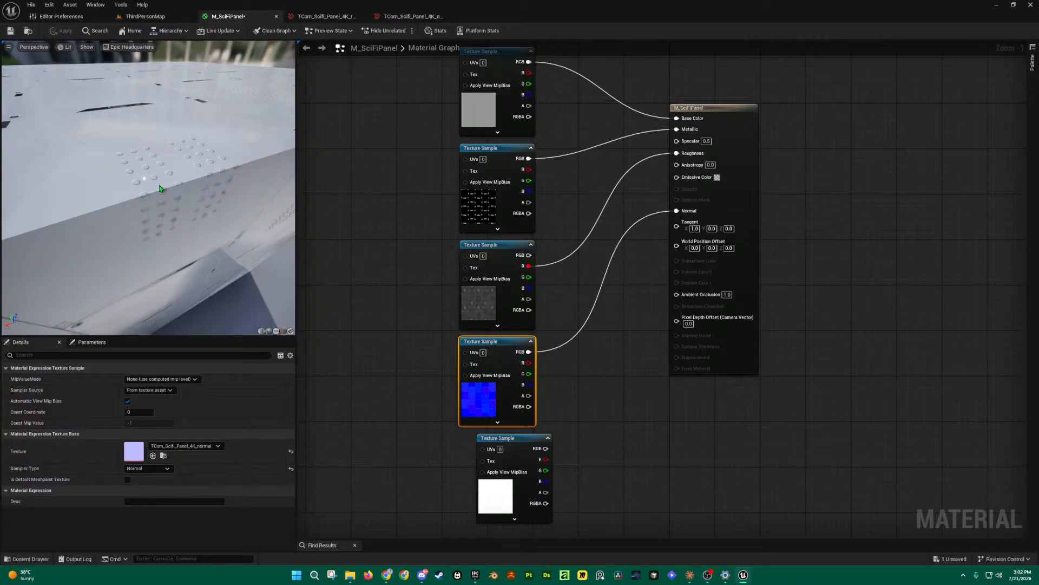
{"action": "left_click_drag", "start_coordinate": [135, 146], "coordinate": [125, 162]}
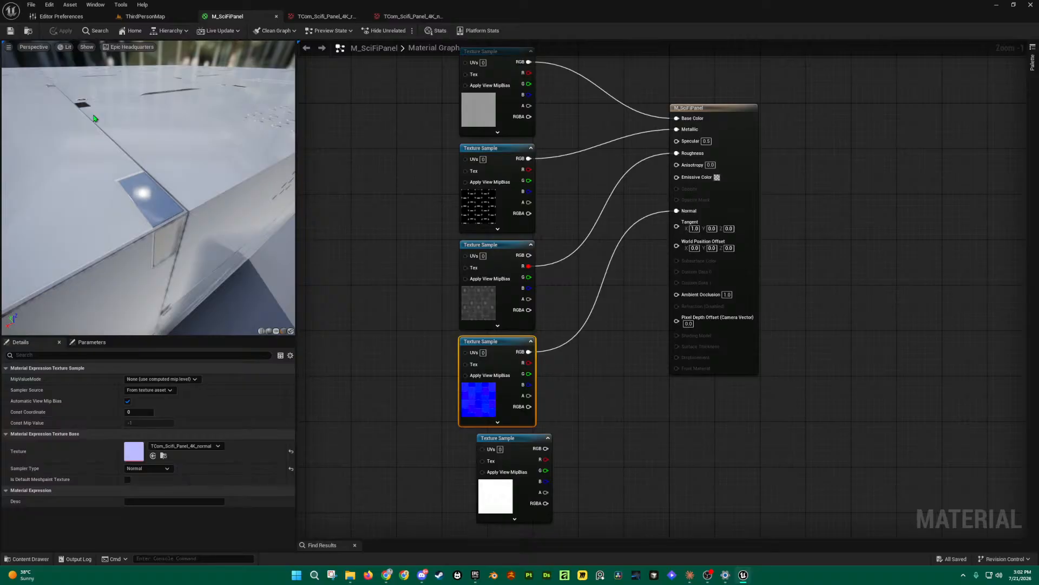
{"action": "left_click_drag", "start_coordinate": [104, 130], "coordinate": [151, 166]}
{"action": "scroll", "coordinate": [152, 165], "scroll_direction": "up", "scroll_amount": 1}
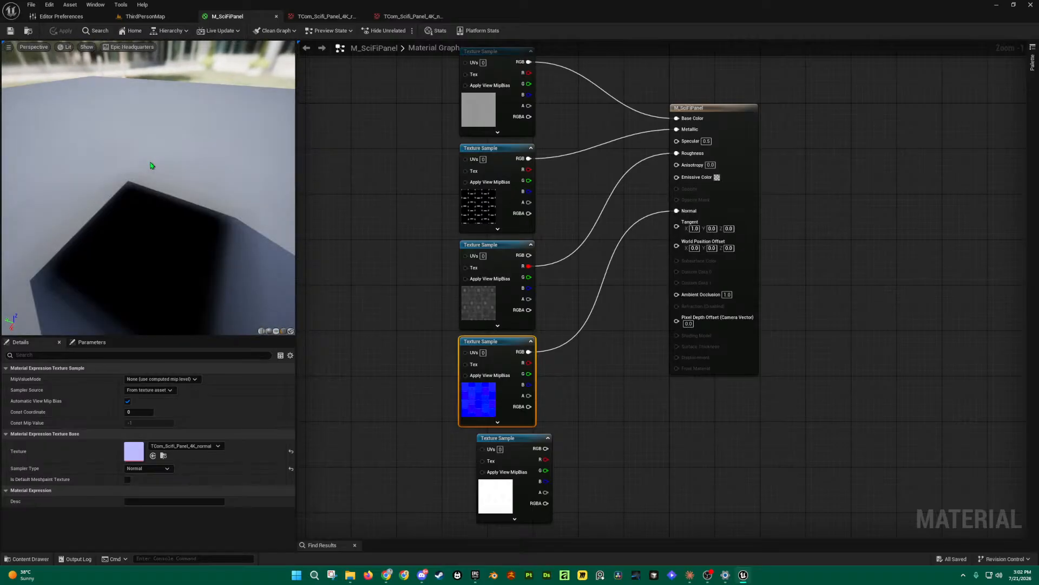
{"action": "scroll", "coordinate": [157, 165], "scroll_direction": "down", "scroll_amount": 1}
{"action": "right_click_drag", "start_coordinate": [160, 165], "coordinate": [163, 177]}
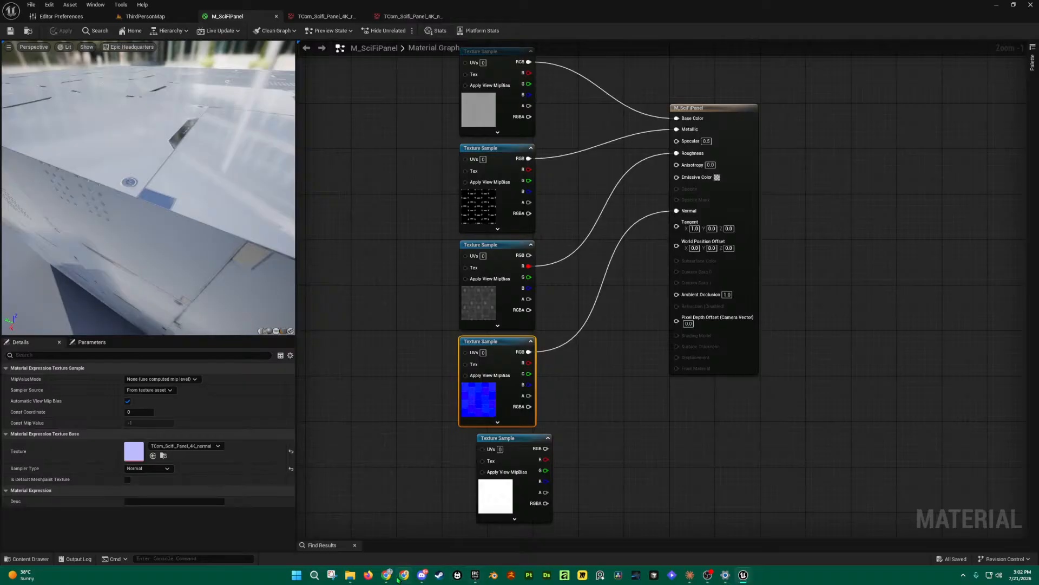
Step: Bring the textures.com browser window forward and go back to the free textures page
{"action": "mouse_move", "coordinate": [388, 576]}
{"action": "left_click", "coordinate": [439, 533]}
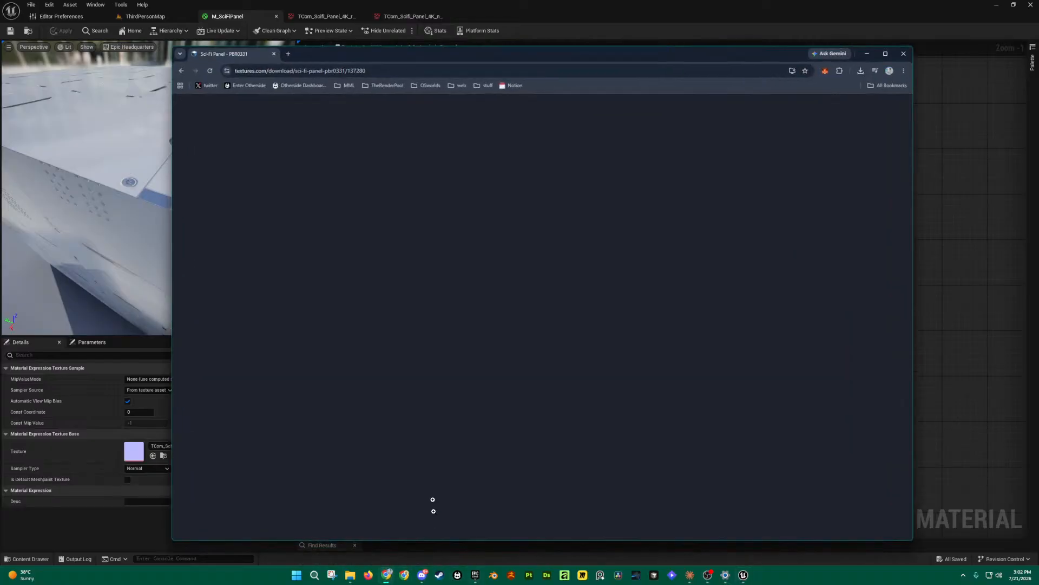
{"action": "key", "text": "alt+Left"}
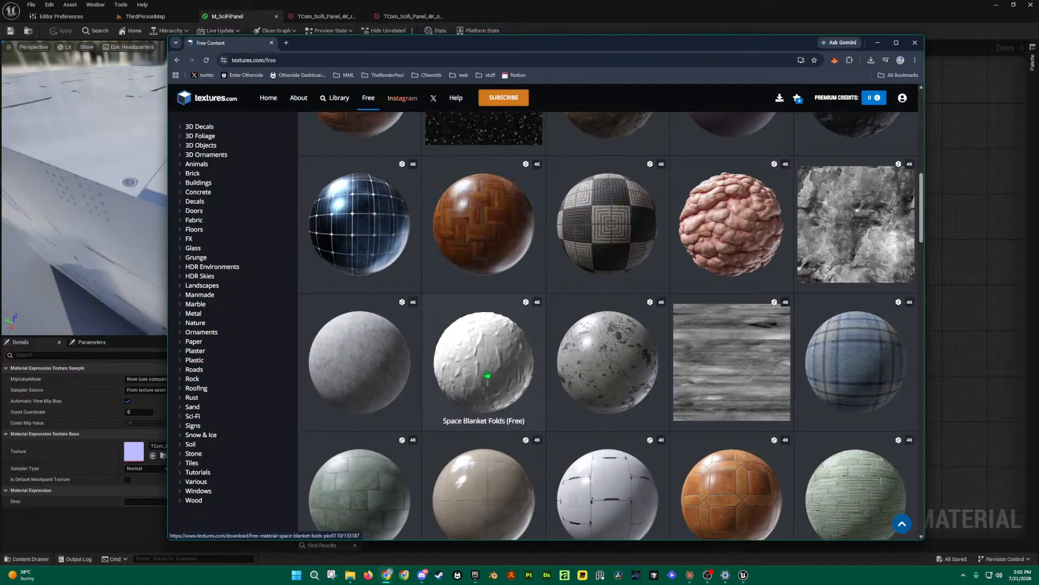
Step: Scroll through the free textures grid, then line up the AO Texture Sample with the others in Unreal
{"action": "scroll", "coordinate": [516, 360], "scroll_direction": "up", "scroll_amount": 3}
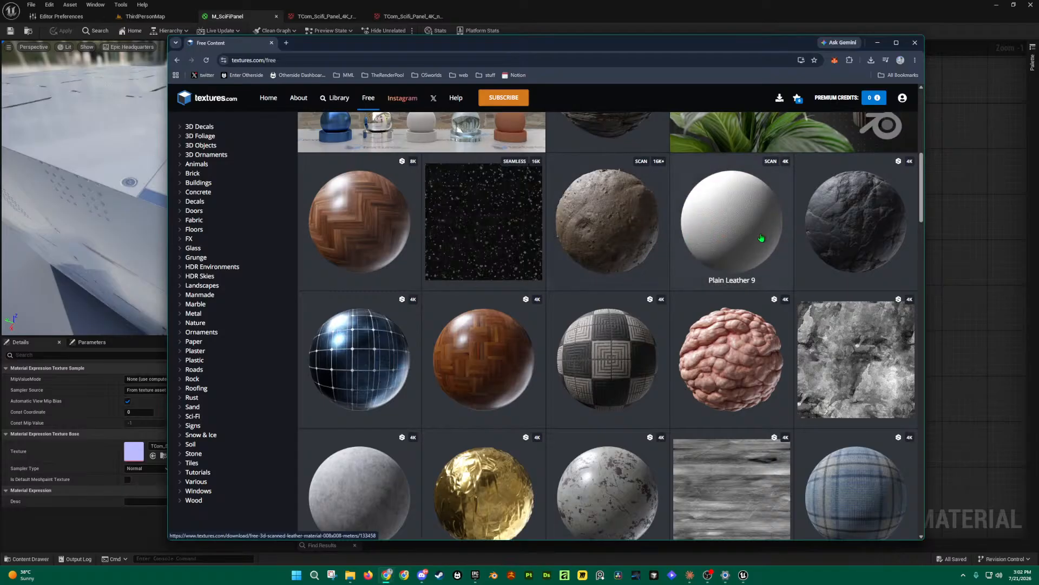
{"action": "scroll", "coordinate": [761, 238], "scroll_direction": "up", "scroll_amount": 3}
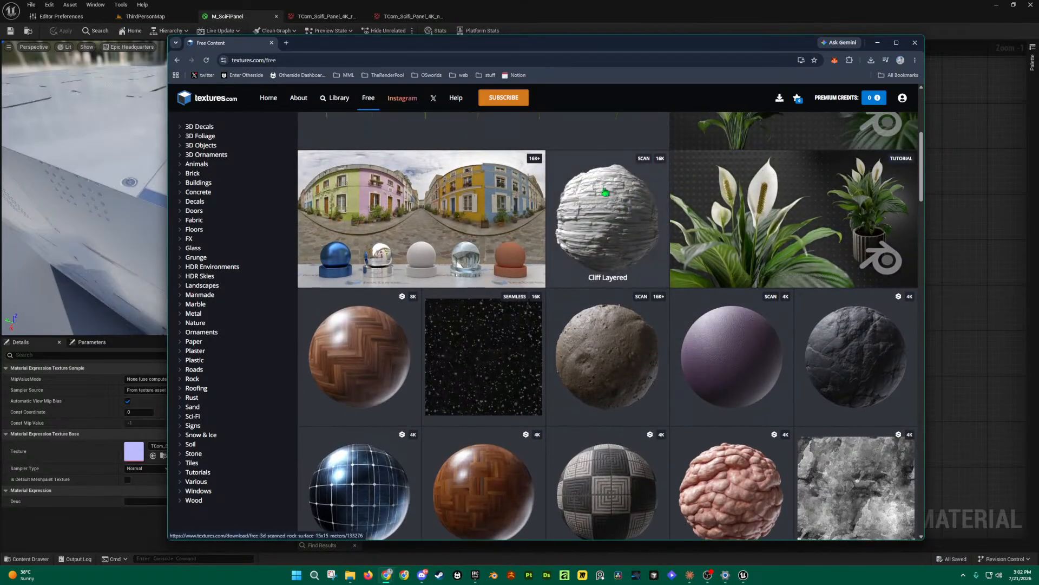
{"action": "scroll", "coordinate": [635, 214], "scroll_direction": "up", "scroll_amount": 5}
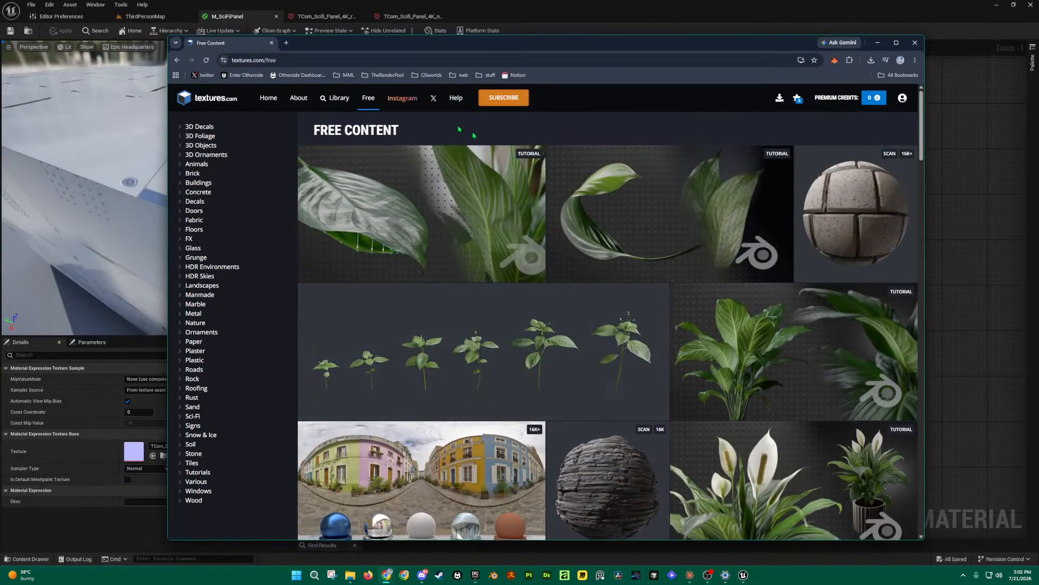
{"action": "scroll", "coordinate": [767, 234], "scroll_direction": "down", "scroll_amount": 5}
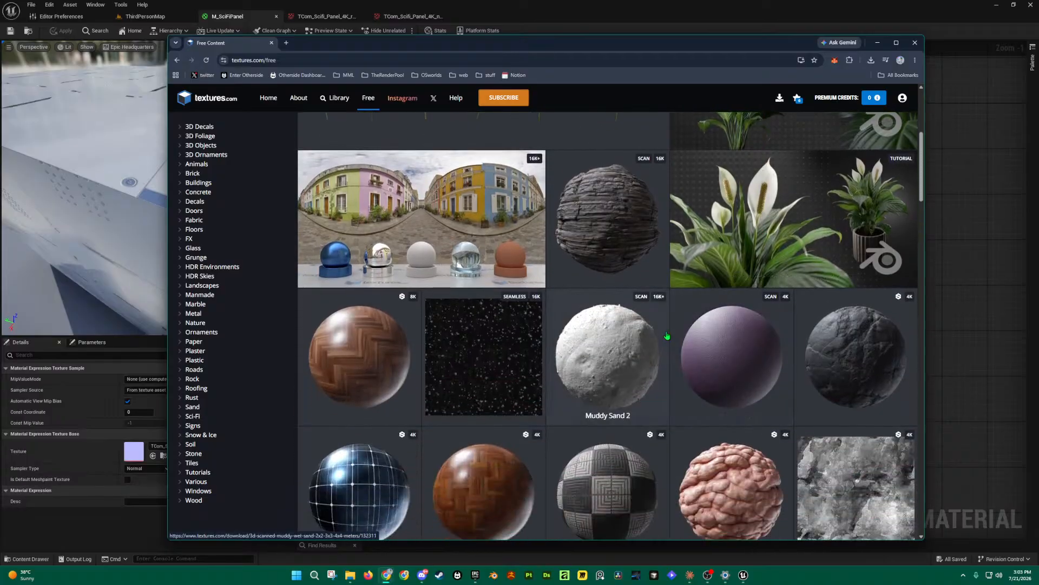
{"action": "scroll", "coordinate": [754, 315], "scroll_direction": "down", "scroll_amount": 1}
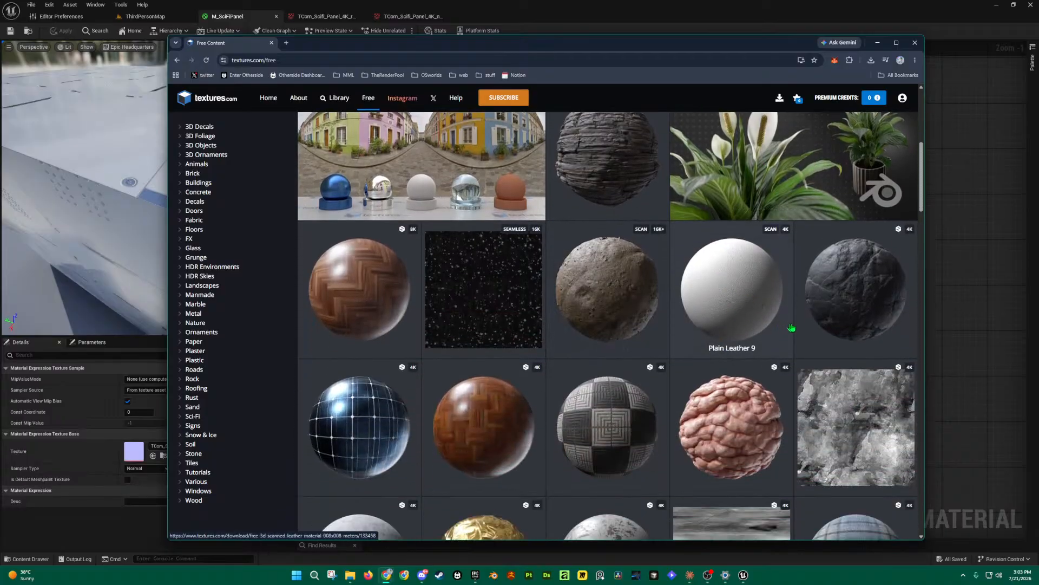
{"action": "scroll", "coordinate": [569, 330], "scroll_direction": "down", "scroll_amount": 4}
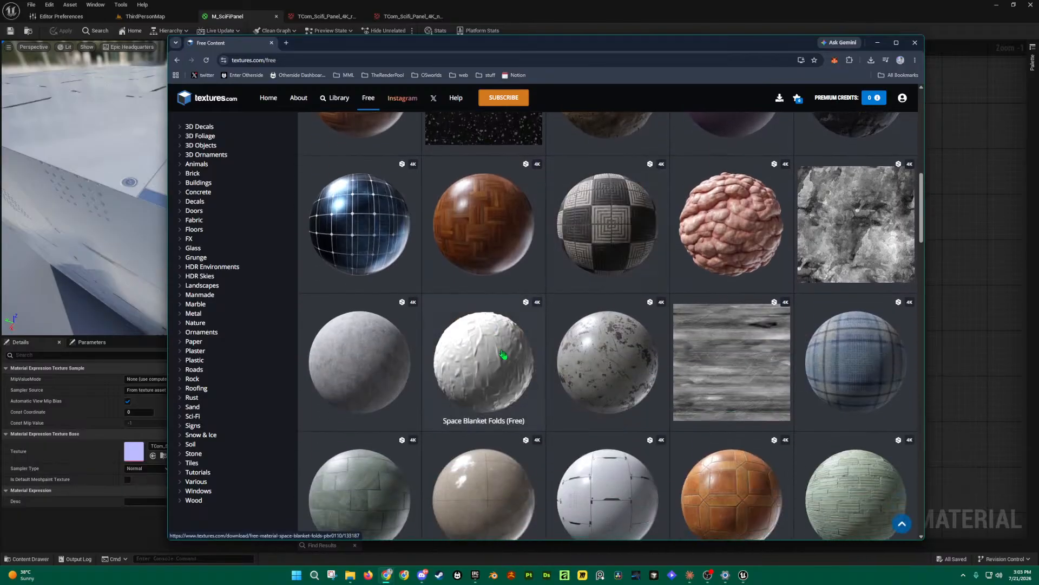
{"action": "scroll", "coordinate": [680, 381], "scroll_direction": "down", "scroll_amount": 4}
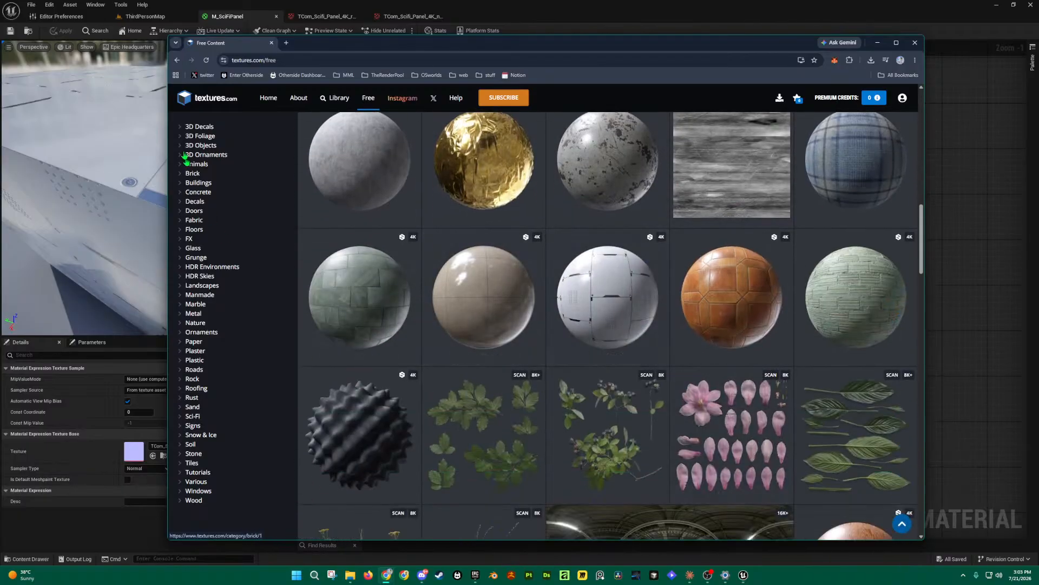
{"action": "left_click", "coordinate": [110, 103]}
{"action": "left_click_drag", "start_coordinate": [522, 443], "coordinate": [504, 444]}
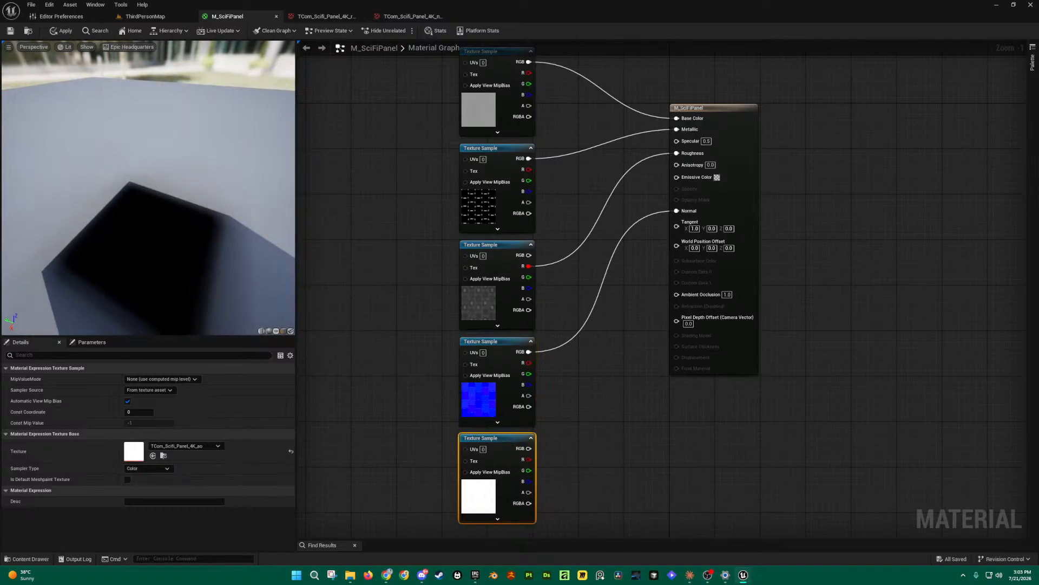
Step: Connect the AO texture's RGB to Ambient Occlusion, then disconnect it to compare the look
{"action": "mouse_move", "coordinate": [124, 230]}
{"action": "left_mouse_down"}
{"action": "mouse_move", "coordinate": [136, 217]}
{"action": "mouse_move", "coordinate": [124, 212]}
{"action": "left_mouse_up"}
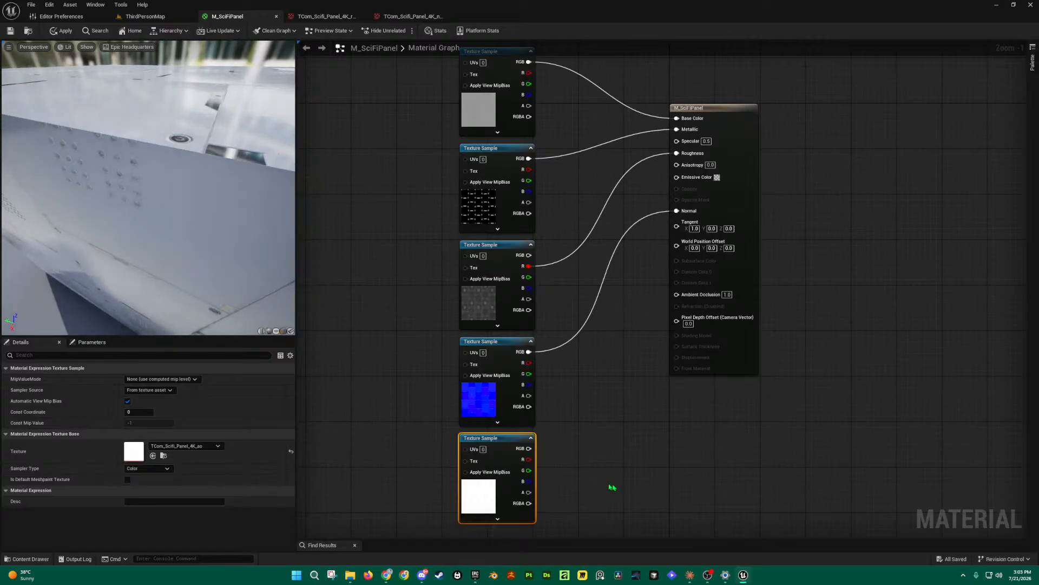
{"action": "left_click_drag", "start_coordinate": [524, 449], "coordinate": [686, 298]}
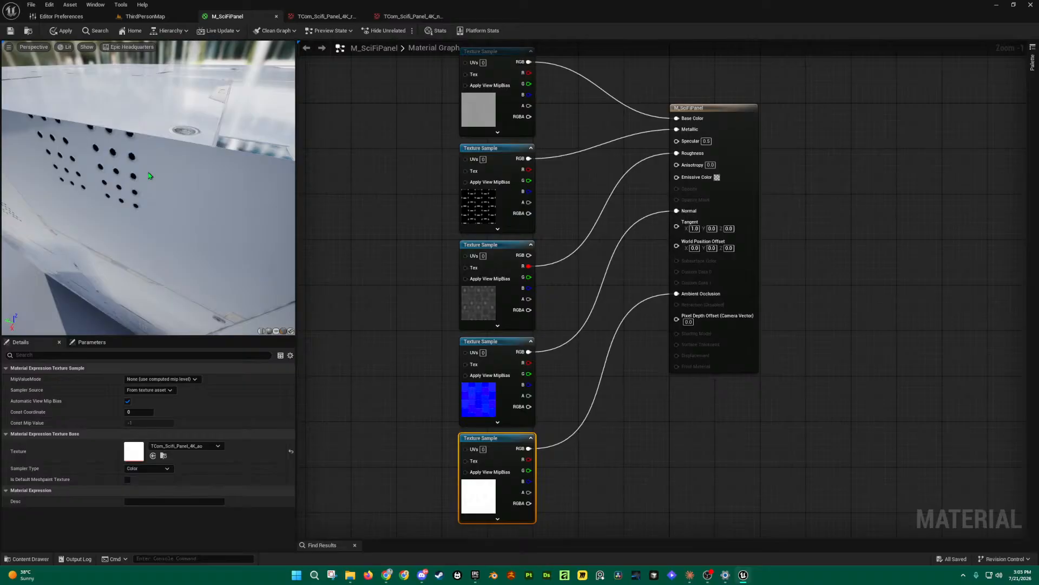
{"action": "left_click", "coordinate": [676, 293], "text": "alt"}
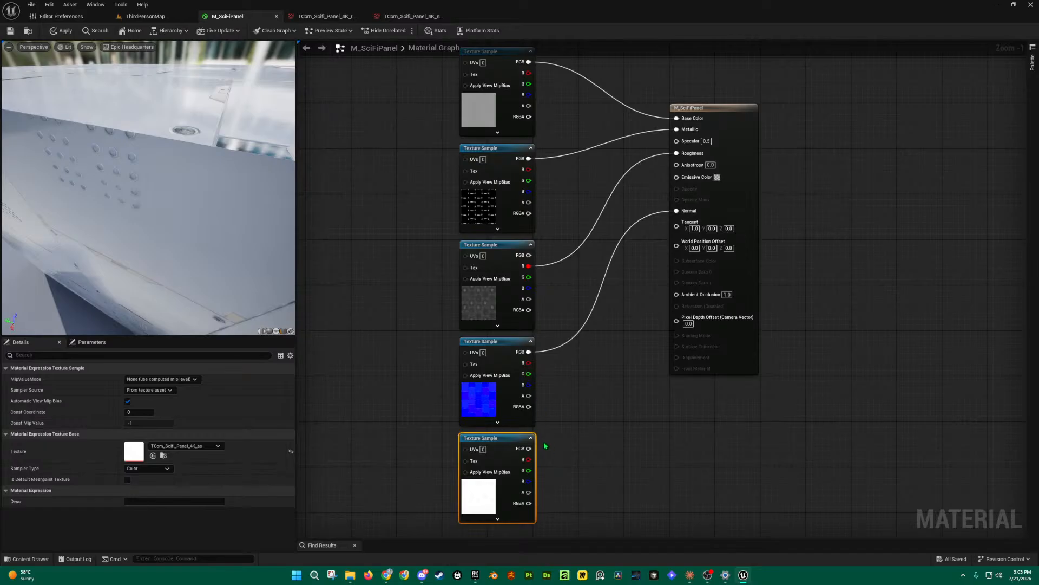
{"action": "right_click_drag", "start_coordinate": [157, 189], "coordinate": [136, 187]}
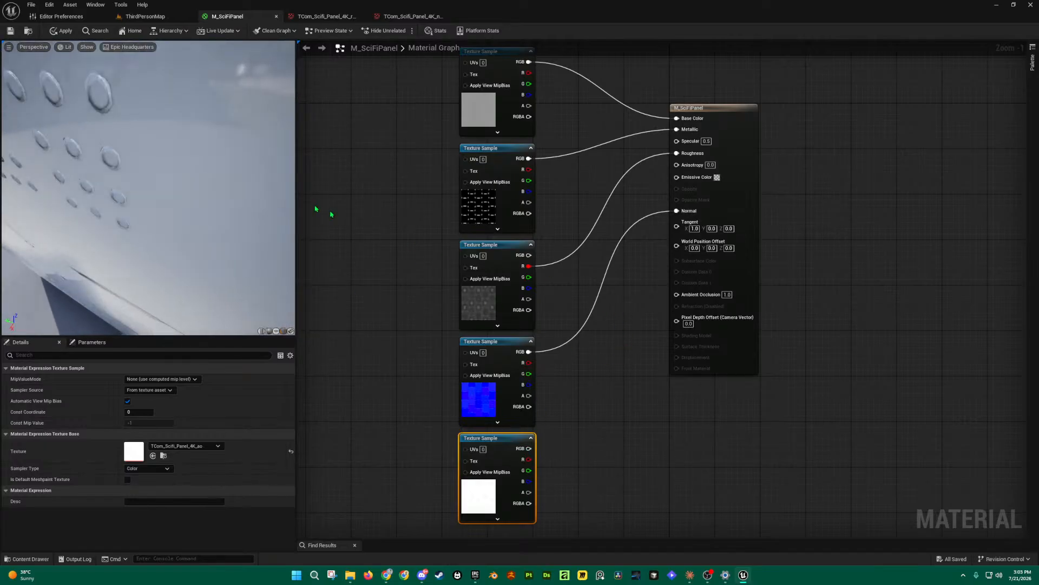
{"action": "left_click_drag", "start_coordinate": [196, 191], "coordinate": [203, 194]}
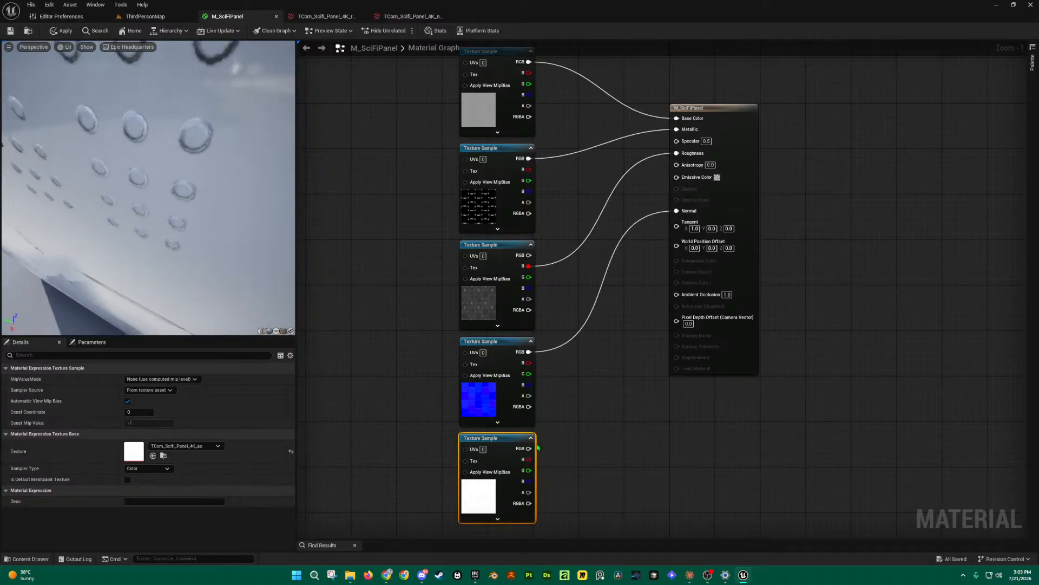
Step: Reconnect the AO texture to Ambient Occlusion, check the preview cube, and save M_SciFiPanel
{"action": "left_click_drag", "start_coordinate": [529, 449], "coordinate": [676, 294]}
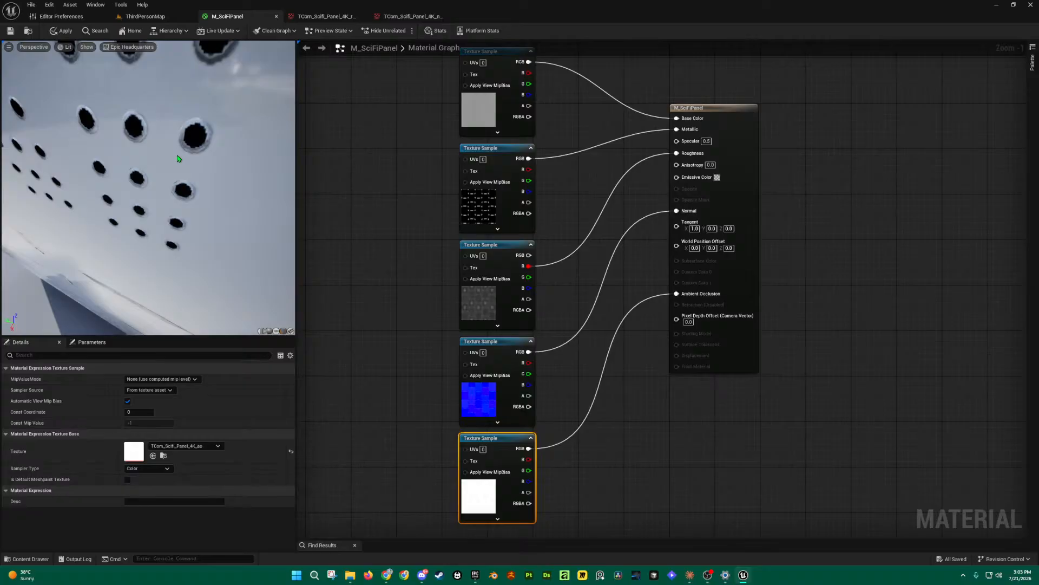
{"action": "scroll", "coordinate": [178, 158], "scroll_direction": "down", "scroll_amount": 3}
{"action": "mouse_move", "coordinate": [161, 193]}
{"action": "left_mouse_down"}
{"action": "mouse_move", "coordinate": [176, 134]}
{"action": "mouse_move", "coordinate": [162, 195]}
{"action": "left_mouse_up"}
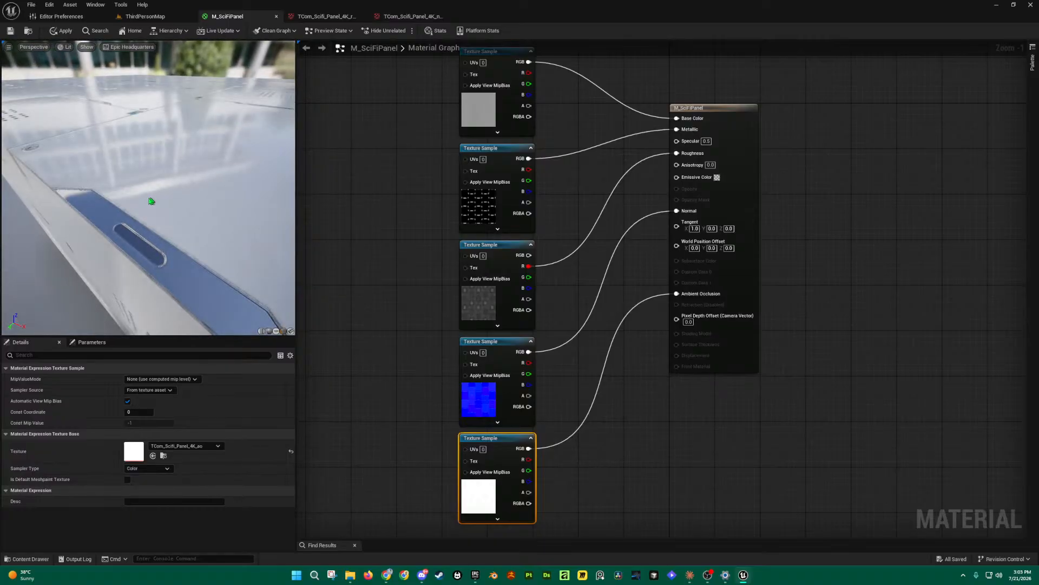
{"action": "scroll", "coordinate": [129, 200], "scroll_direction": "down", "scroll_amount": 6}
{"action": "scroll", "coordinate": [122, 199], "scroll_direction": "up", "scroll_amount": 6}
{"action": "scroll", "coordinate": [122, 195], "scroll_direction": "down", "scroll_amount": 5}
{"action": "scroll", "coordinate": [117, 181], "scroll_direction": "up", "scroll_amount": 5}
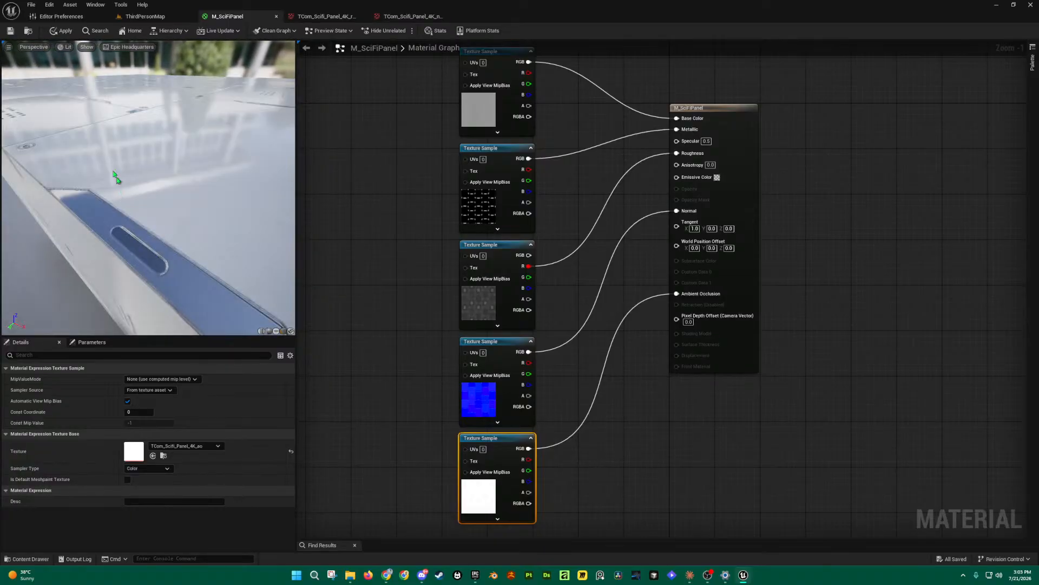
{"action": "left_click", "coordinate": [10, 31]}
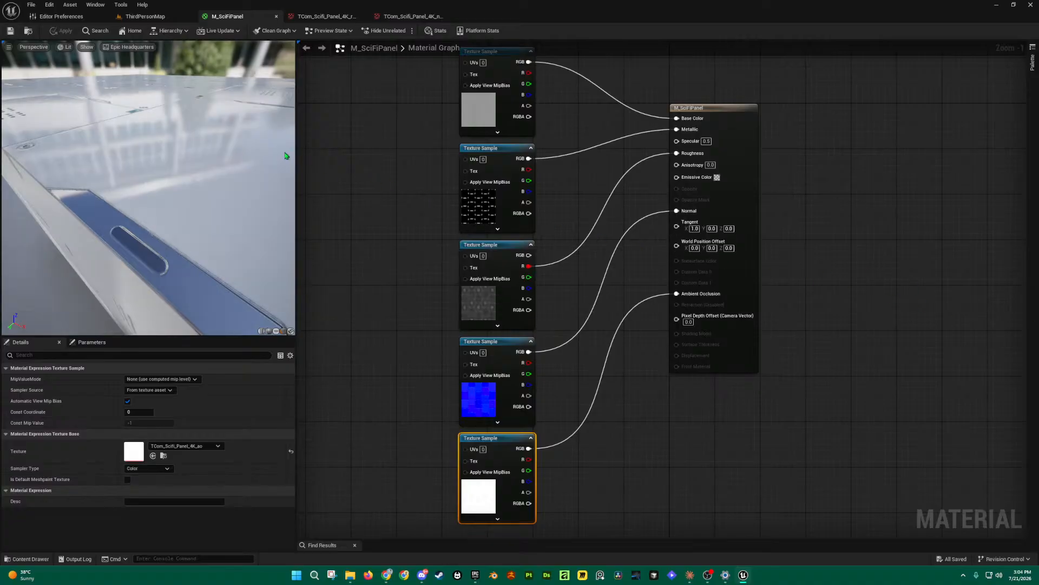
Step: In ThirdPersonMap, drag M_SciFiPanel from the SciFiPanel folder onto the white cube
{"action": "left_click", "coordinate": [145, 16]}
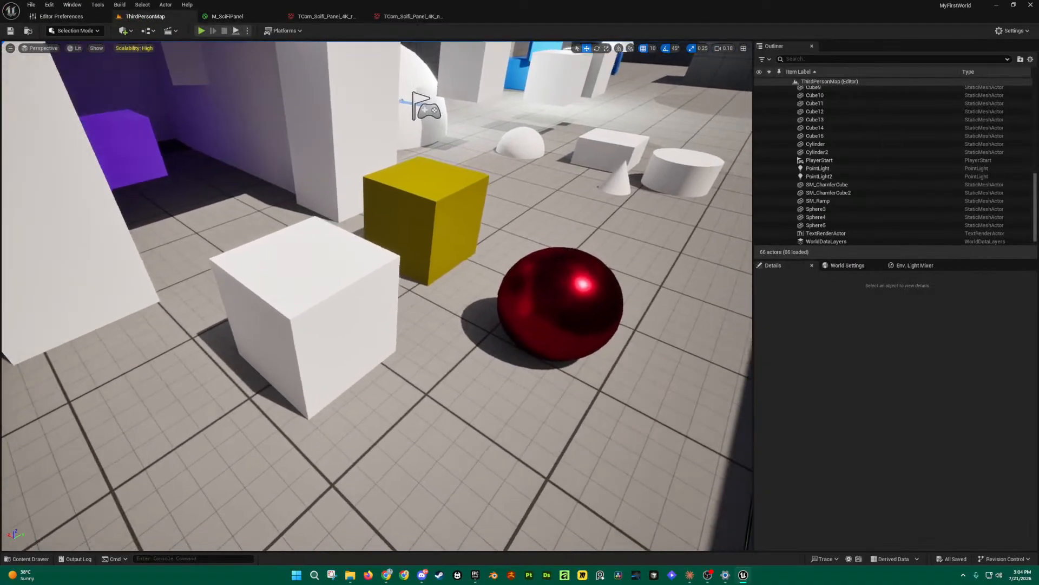
{"action": "right_click_drag", "start_coordinate": [452, 267], "coordinate": [445, 276]}
{"action": "key", "text": "ctrl+space"}
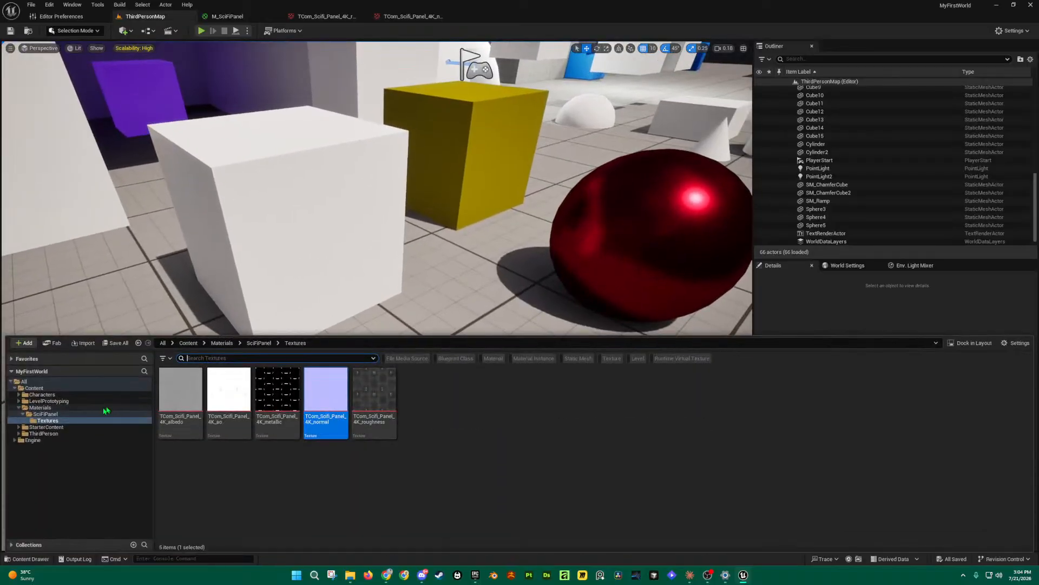
{"action": "left_click", "coordinate": [72, 414]}
{"action": "left_click_drag", "start_coordinate": [230, 387], "coordinate": [313, 203]}
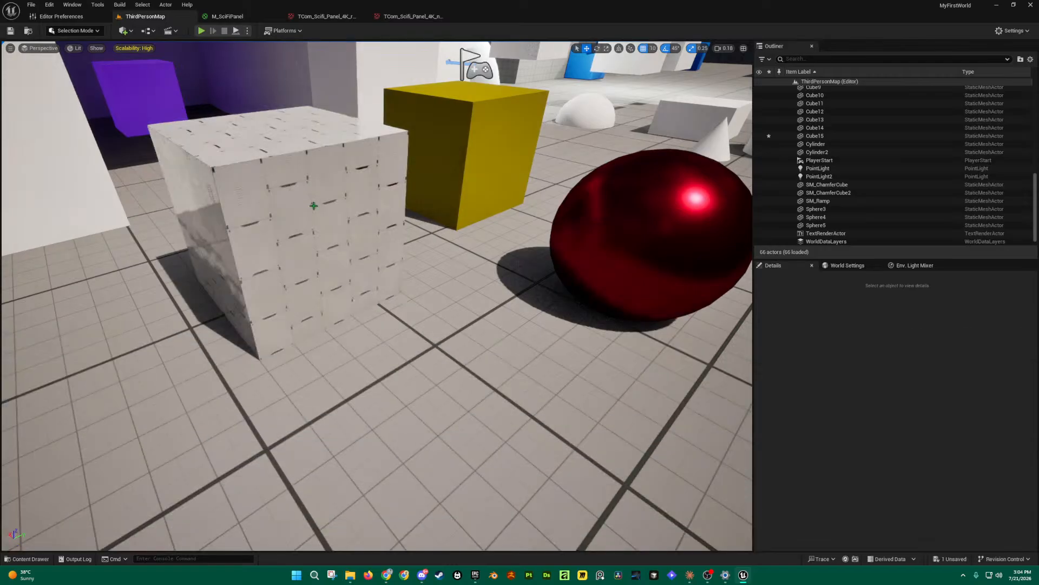
Step: Fly the camera around the textured cube, then select it and frame it to inspect the material
{"action": "scroll", "coordinate": [333, 282], "scroll_direction": "down", "scroll_amount": 1}
{"action": "key", "text": "a"}
{"action": "right_click_drag", "start_coordinate": [333, 282], "coordinate": [211, 238]}
{"action": "key", "text": "s"}
{"action": "key", "text": "d"}
{"action": "key", "text": "w"}
{"action": "key", "text": "w"}
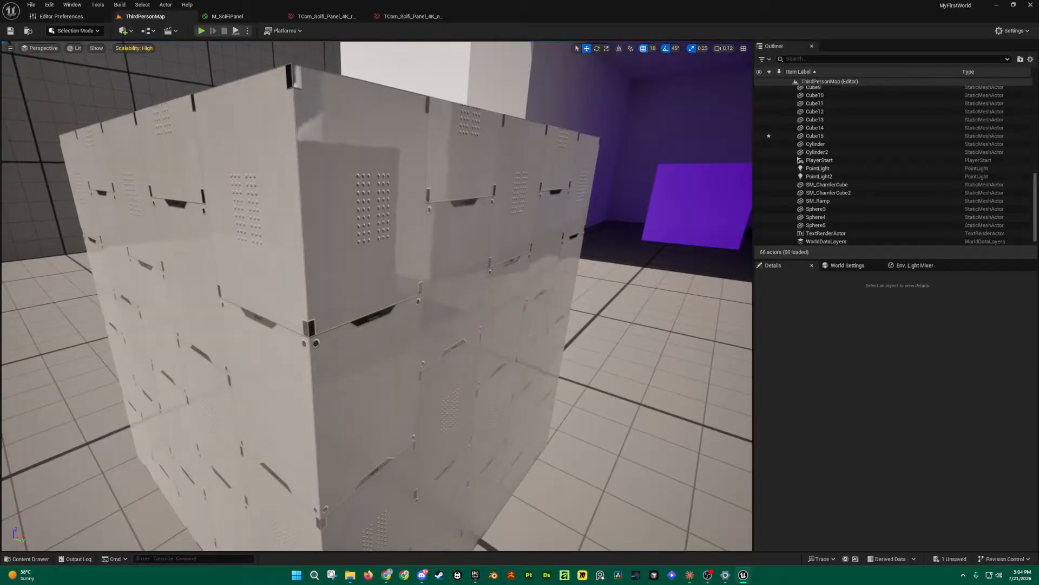
{"action": "key", "text": "e"}
{"action": "right_click_drag", "start_coordinate": [211, 238], "coordinate": [340, 280]}
{"action": "key", "text": "e"}
{"action": "key", "text": "d"}
{"action": "scroll", "coordinate": [202, 270], "scroll_direction": "down", "scroll_amount": 2}
{"action": "key", "text": "a"}
{"action": "left_click", "coordinate": [339, 280]}
{"action": "key", "text": "f"}
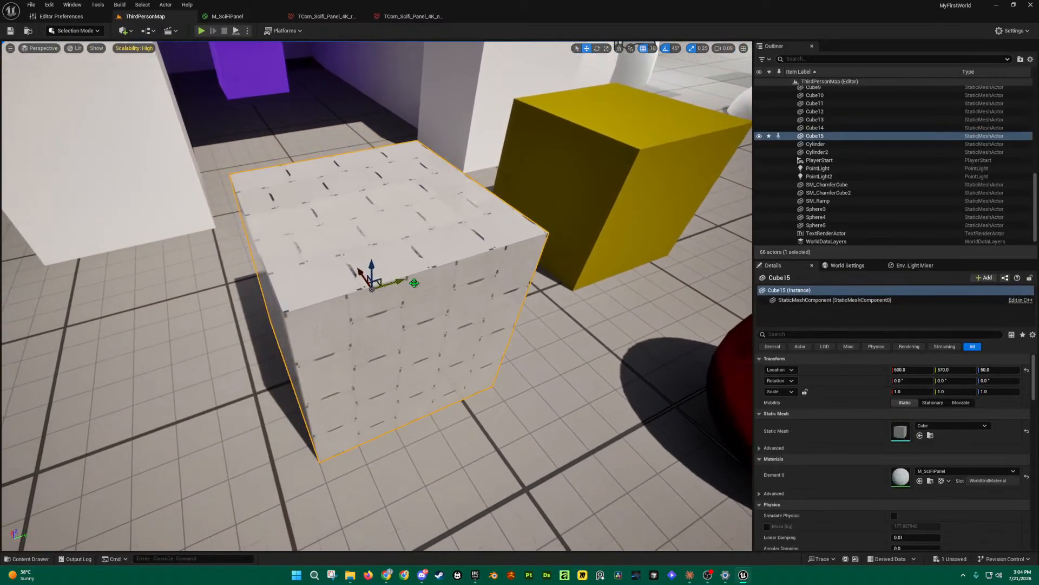
{"action": "scroll", "coordinate": [419, 278], "scroll_direction": "up", "scroll_amount": 2}
Step: Duplicate the textured cube along Y, delete the duplicate, and return to the M_SciFiPanel graph
{"action": "left_click_drag", "start_coordinate": [436, 269], "coordinate": [352, 280], "text": "alt+shift"}
{"action": "right_click_drag", "start_coordinate": [444, 319], "coordinate": [540, 414]}
{"action": "key", "text": "a"}
{"action": "left_click", "coordinate": [541, 469]}
{"action": "key", "text": "q"}
{"action": "key", "text": "s"}
{"action": "right_click_drag", "start_coordinate": [514, 416], "coordinate": [514, 416]}
{"action": "key", "text": "w"}
{"action": "left_click", "coordinate": [513, 417]}
{"action": "key", "text": "Delete"}
{"action": "key", "text": "ctrl+space"}
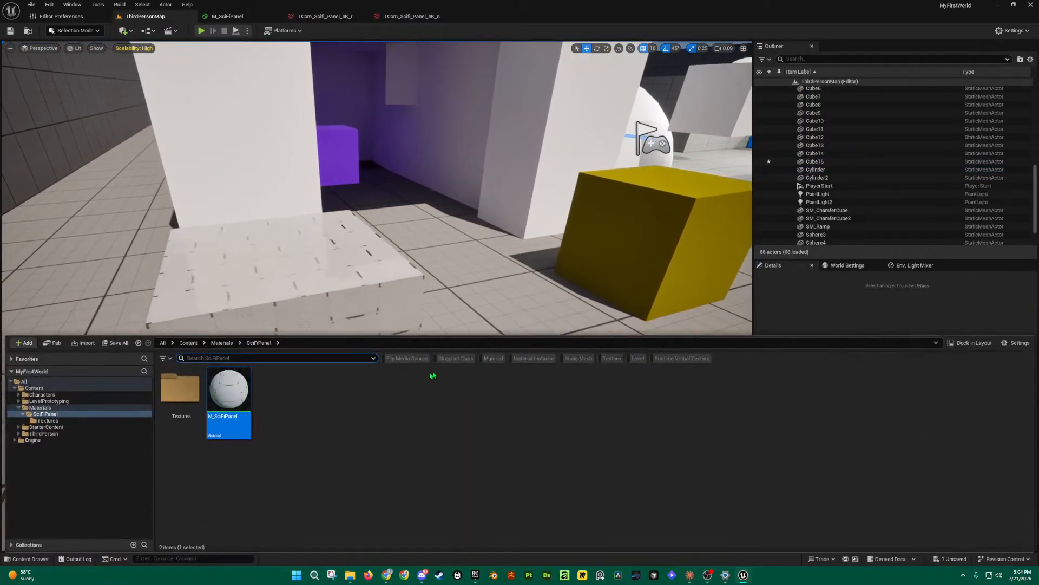
{"action": "left_click", "coordinate": [217, 16]}
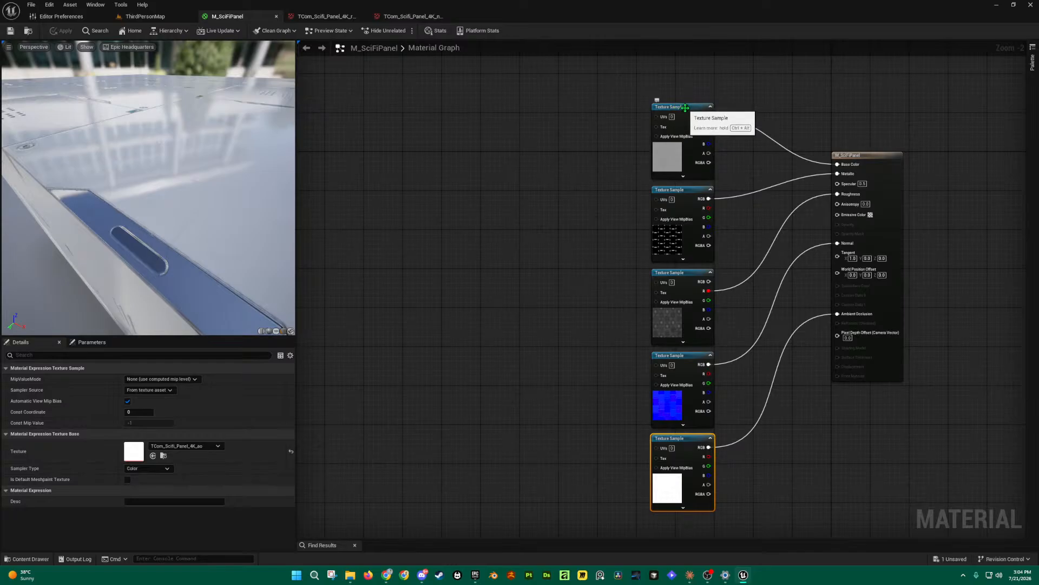
Step: Convert the albedo and metallic texture samples into parameters named Base Color and Metallic
{"action": "left_click", "coordinate": [639, 100]}
{"action": "left_click_drag", "start_coordinate": [631, 79], "coordinate": [717, 506]}
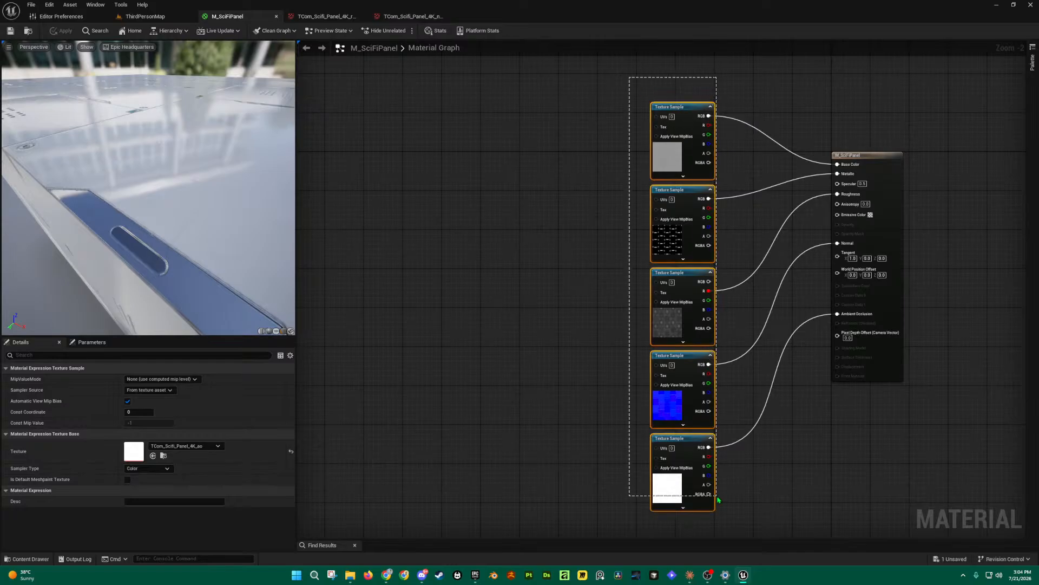
{"action": "left_click", "coordinate": [686, 108]}
{"action": "right_click", "coordinate": [687, 108]}
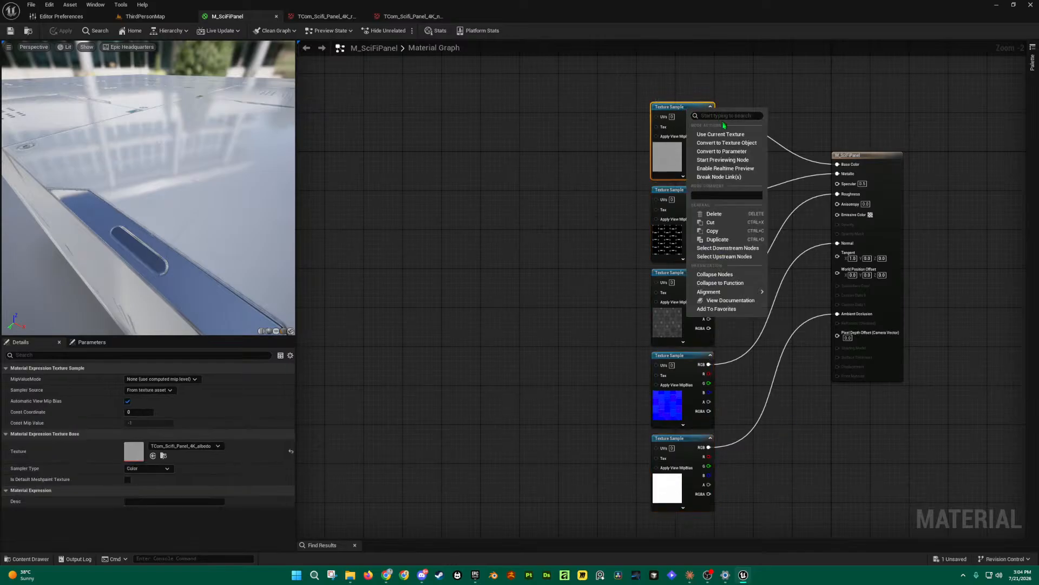
{"action": "left_click", "coordinate": [727, 151]}
{"action": "type", "text": "Ca"}
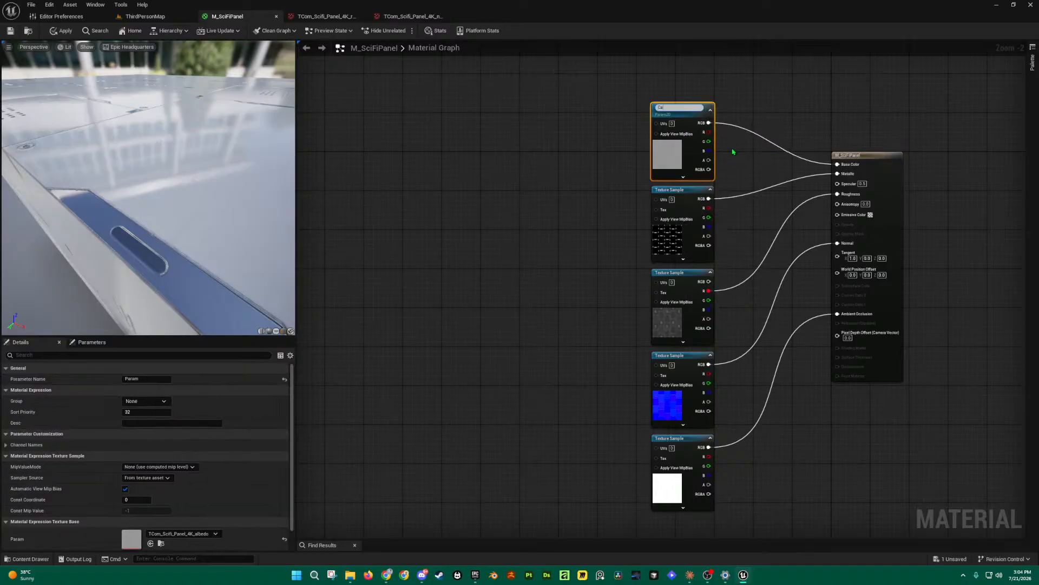
{"action": "type", "text": "se Color"}
{"action": "key", "text": "Return"}
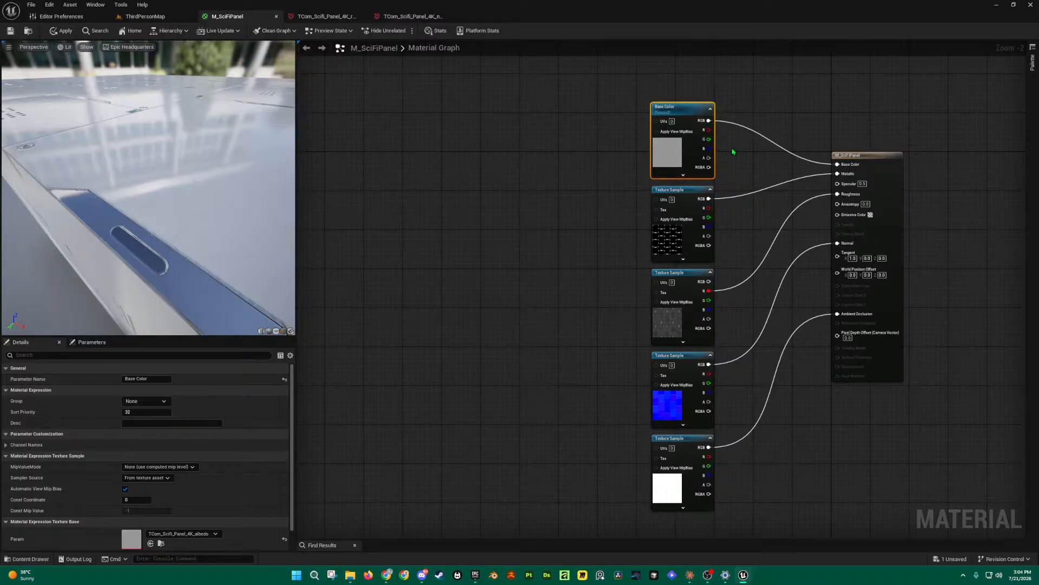
{"action": "right_click", "coordinate": [684, 196]}
{"action": "left_click", "coordinate": [715, 236]}
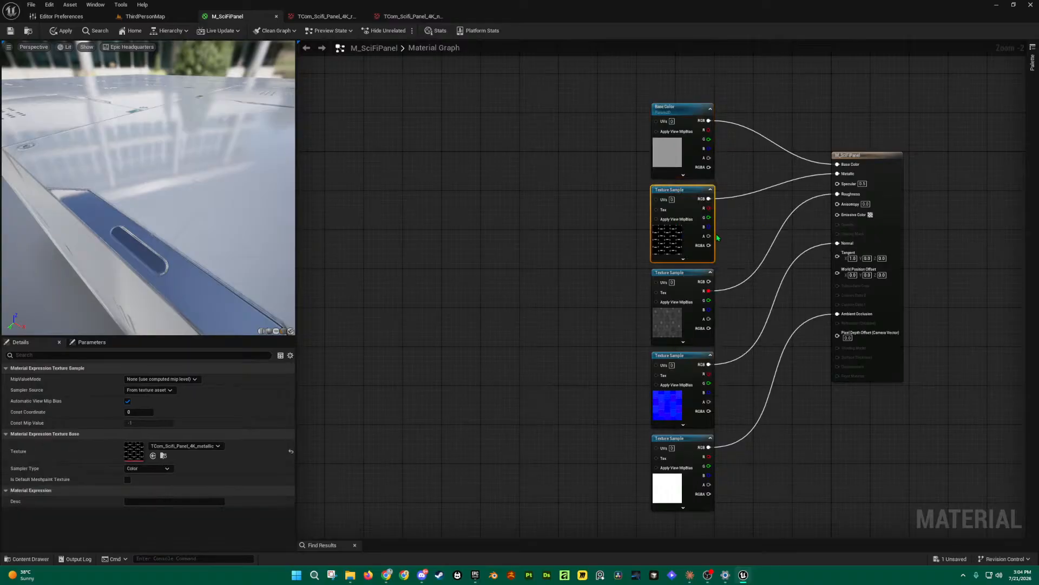
{"action": "type", "text": "Met"}
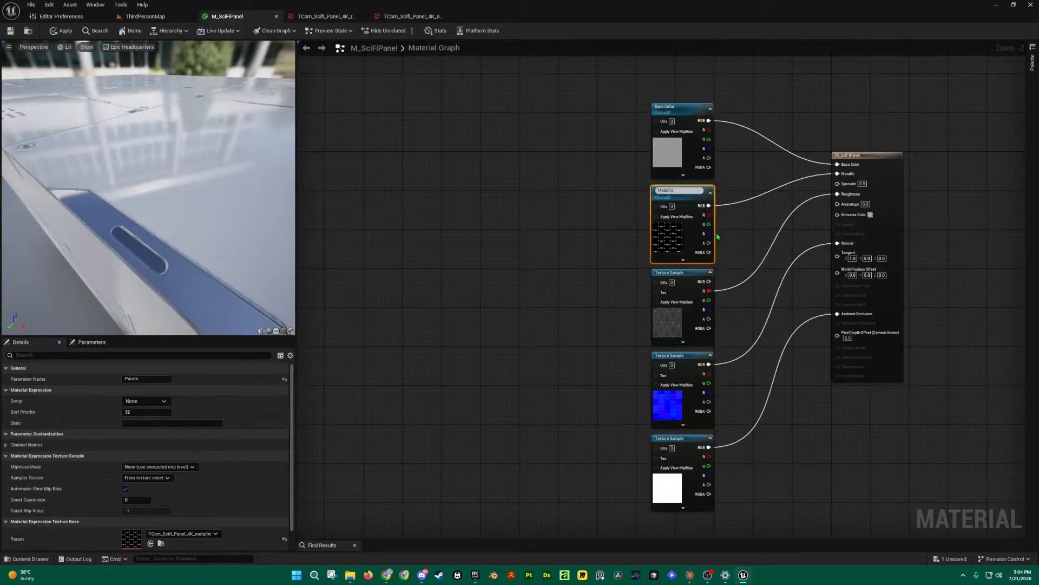
{"action": "type", "text": "allic"}
{"action": "key", "text": "Return"}
Step: Convert the roughness and normal texture samples into parameters named Roughness and Normal
{"action": "right_click", "coordinate": [687, 279]}
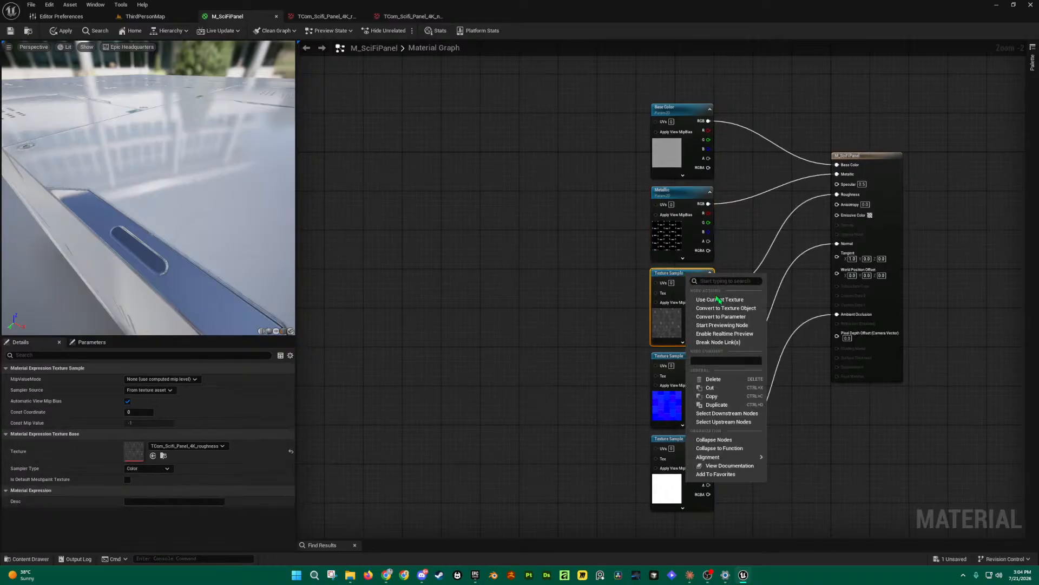
{"action": "left_click", "coordinate": [741, 320]}
{"action": "type", "text": "Roughness"}
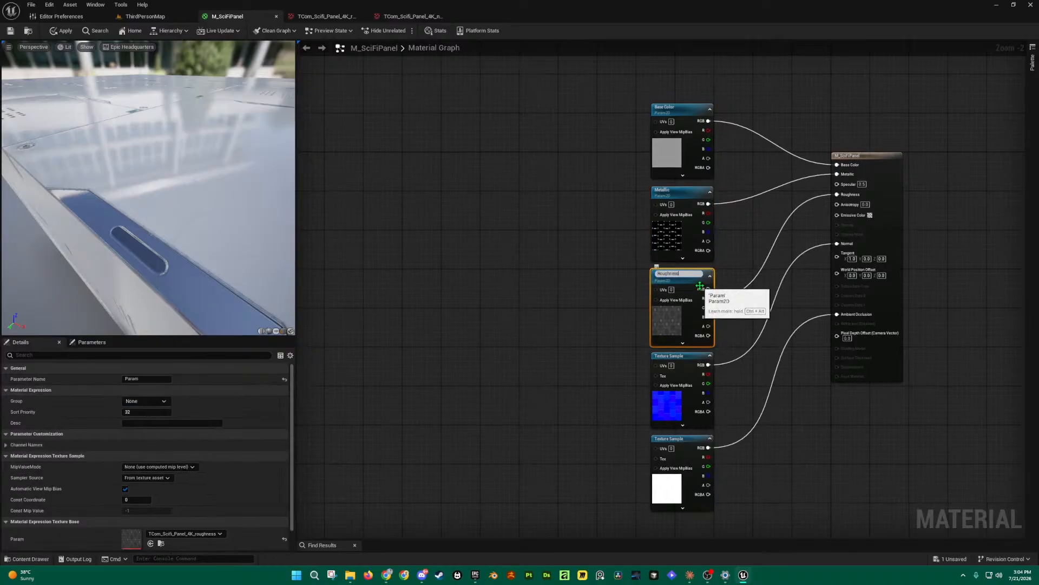
{"action": "key", "text": "Return"}
{"action": "right_click", "coordinate": [687, 362]}
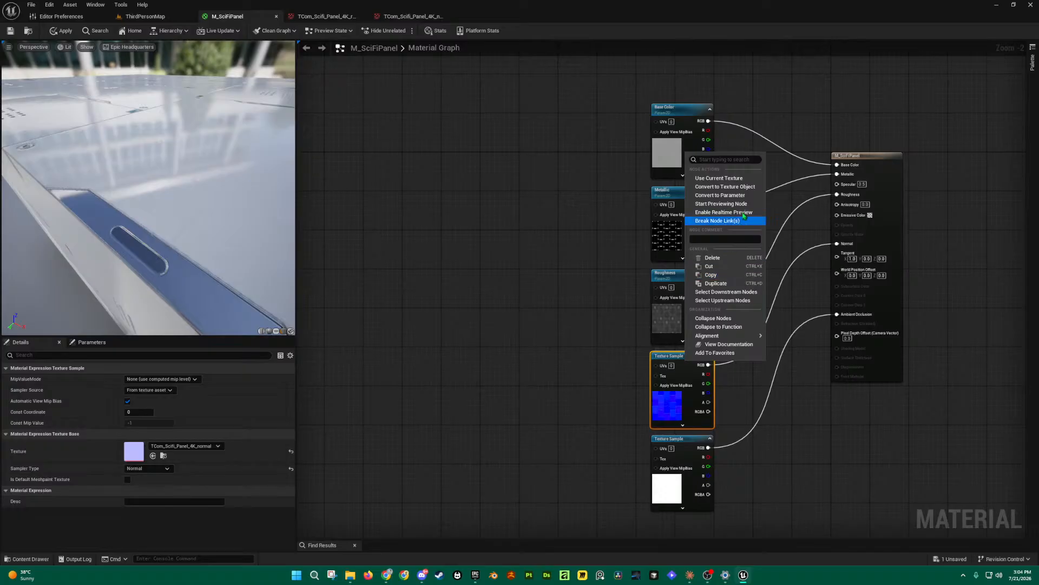
{"action": "left_click", "coordinate": [744, 196]}
{"action": "type", "text": "No"}
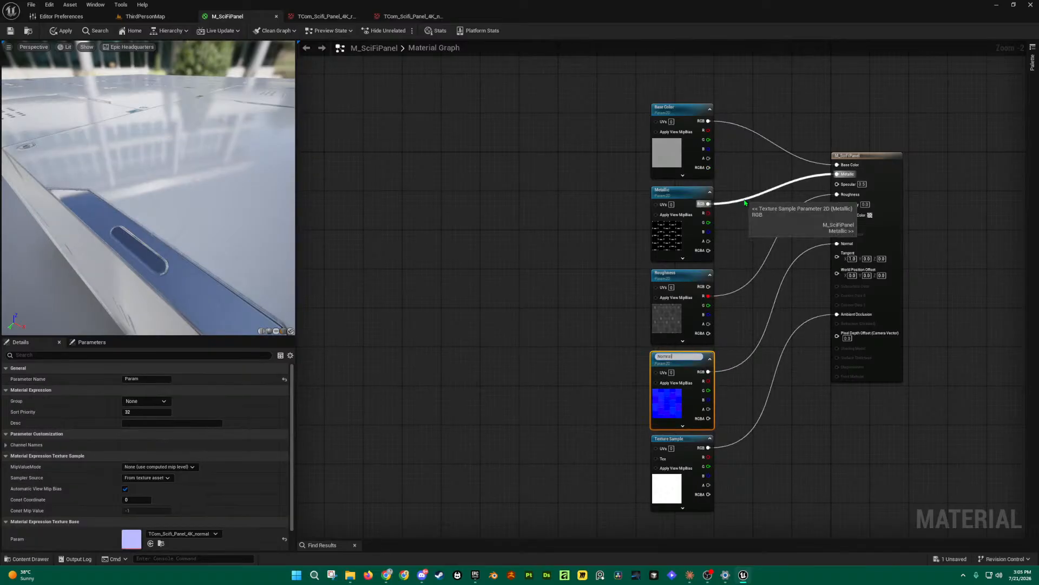
{"action": "type", "text": "rmal"}
{"action": "key", "text": "Return"}
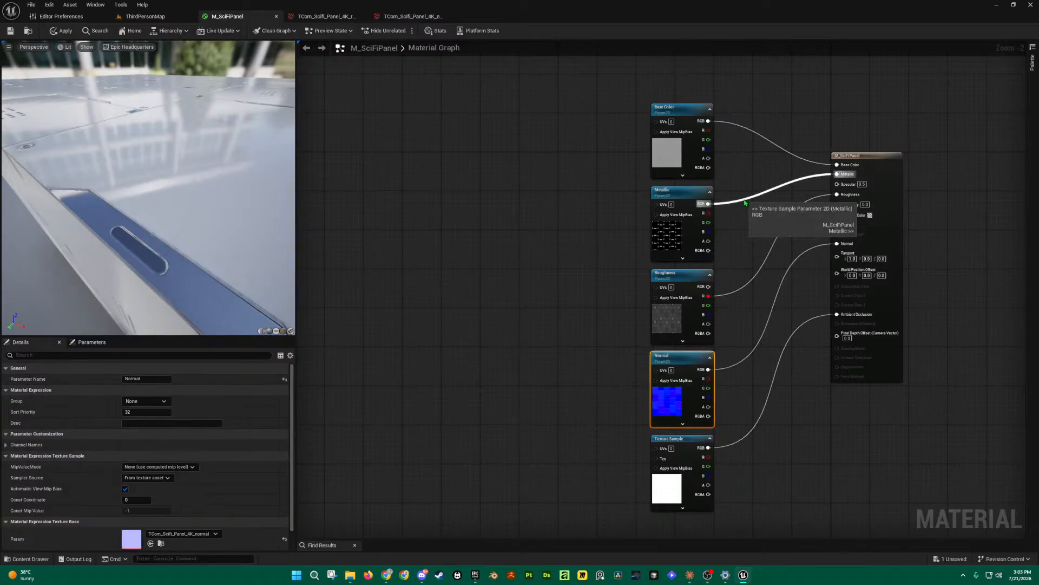
Step: Convert the ambient occlusion texture sample into a parameter named AO and save the material
{"action": "scroll", "coordinate": [655, 274], "scroll_direction": "down", "scroll_amount": 2}
{"action": "scroll", "coordinate": [695, 310], "scroll_direction": "up", "scroll_amount": 2}
{"action": "right_click_drag", "start_coordinate": [735, 352], "coordinate": [732, 301]}
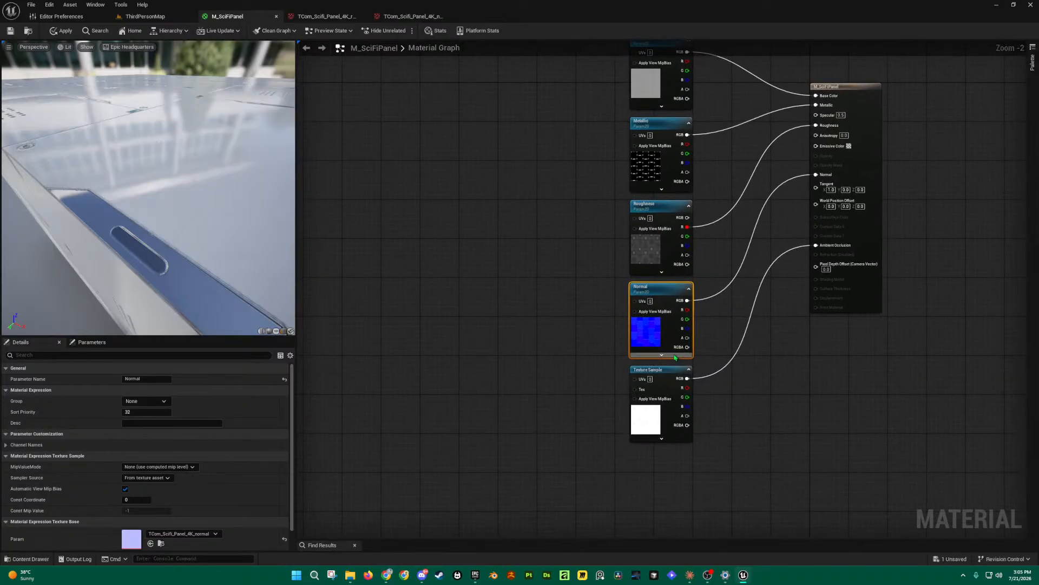
{"action": "right_click", "coordinate": [671, 370]}
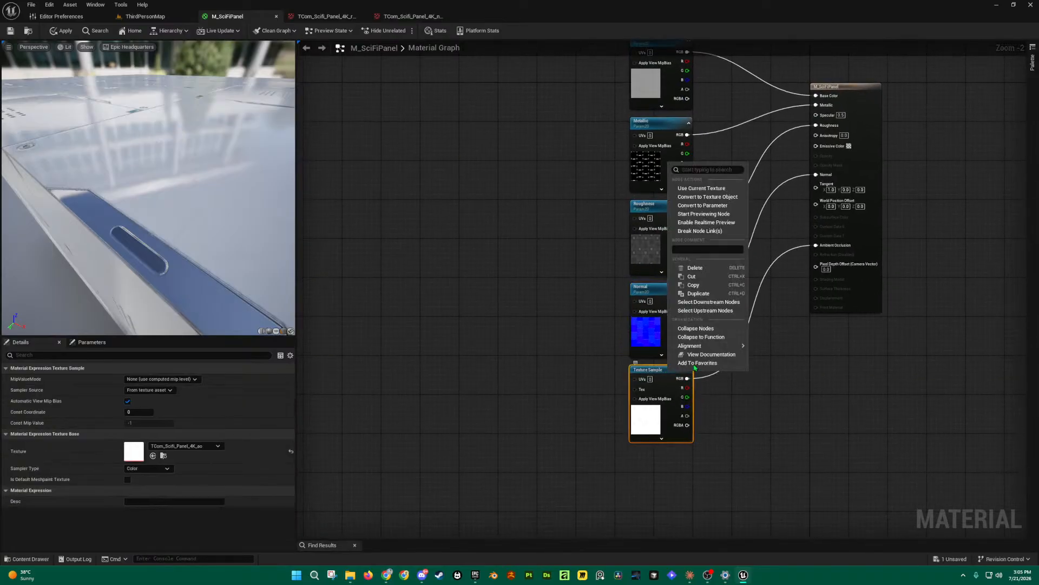
{"action": "left_click", "coordinate": [714, 206]}
{"action": "type", "text": "AO"}
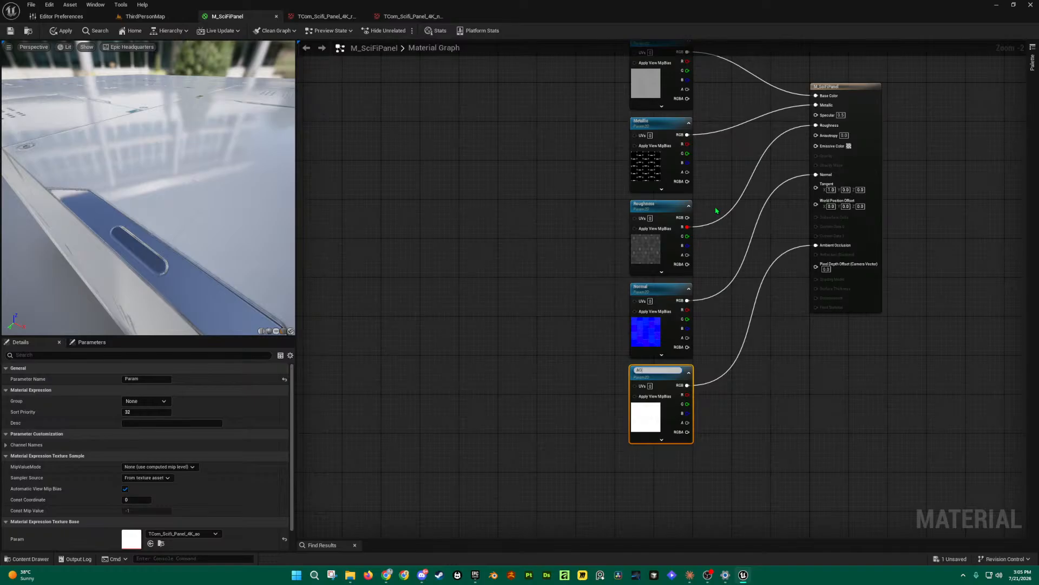
{"action": "key", "text": "Return"}
{"action": "left_click", "coordinate": [525, 395]}
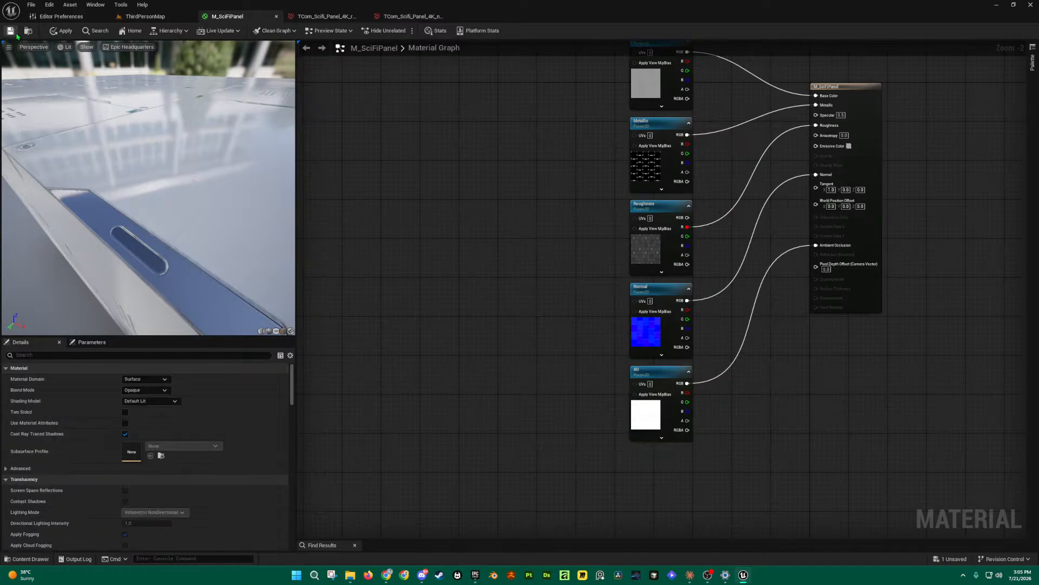
{"action": "key", "text": "ctrl+s"}
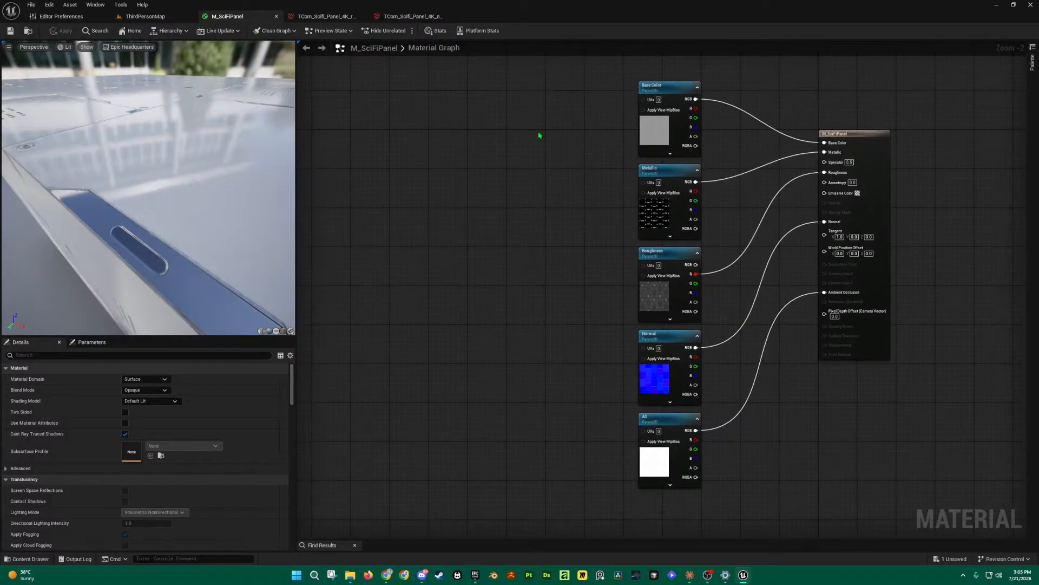
Step: Add an MF_Tiling function node to the M_SciFiPanel graph by searching 'mf_t'
{"action": "right_click", "coordinate": [511, 185]}
{"action": "type", "text": "mff"}
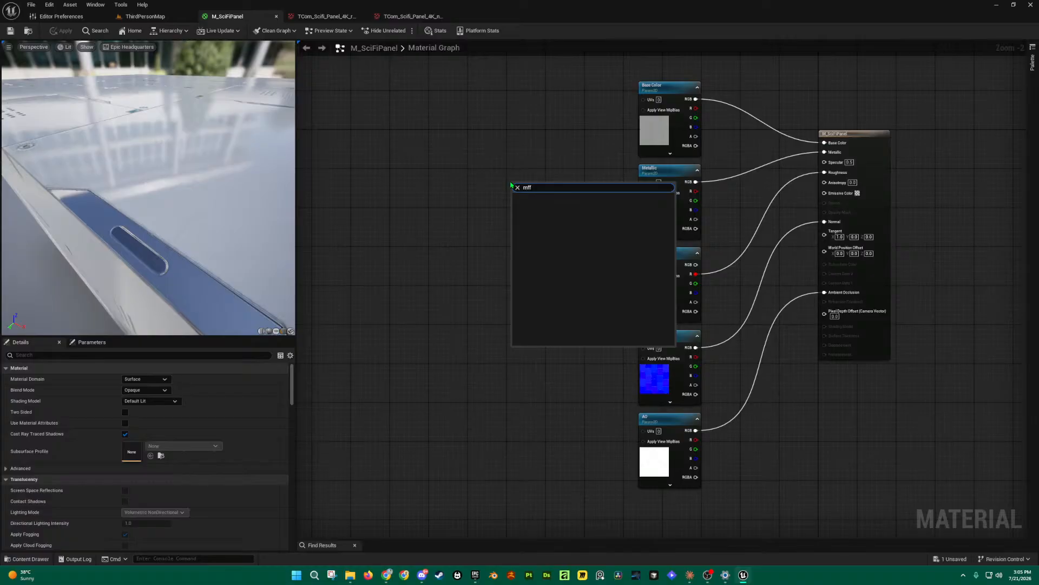
{"action": "type", "text": "t"}
{"action": "key", "text": "BackSpace"}
{"action": "type", "text": "_t"}
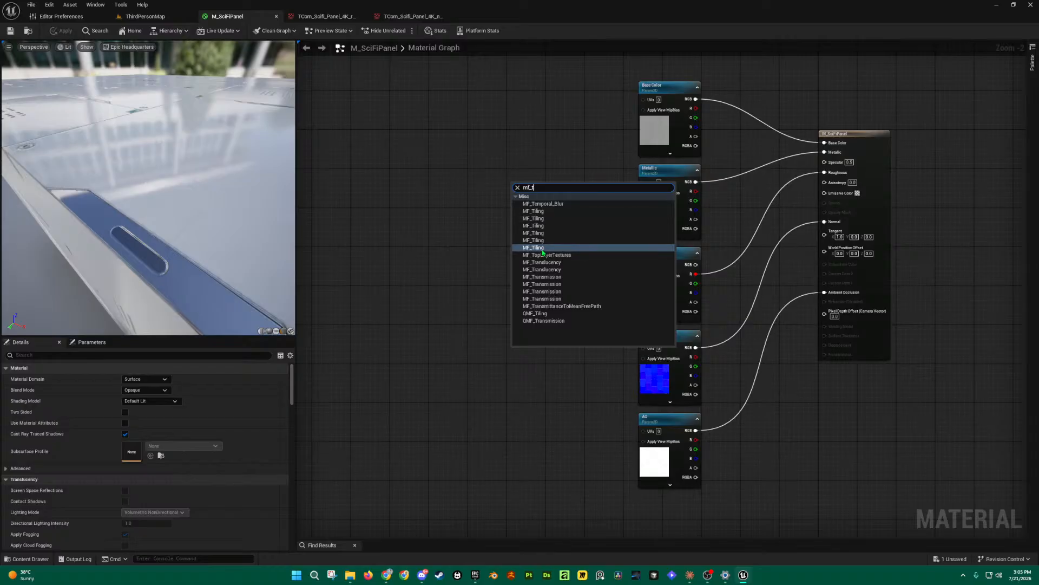
{"action": "left_click", "coordinate": [544, 248]}
Step: Feed MF_Tiling into the UVs of Base Color, Metallic, Roughness, Normal and AO, then save
{"action": "left_click_drag", "start_coordinate": [540, 193], "coordinate": [643, 100]}
{"action": "left_click_drag", "start_coordinate": [540, 196], "coordinate": [643, 182]}
{"action": "left_click_drag", "start_coordinate": [539, 193], "coordinate": [643, 265]}
{"action": "left_click_drag", "start_coordinate": [540, 194], "coordinate": [643, 347]}
{"action": "left_click_drag", "start_coordinate": [540, 193], "coordinate": [643, 431]}
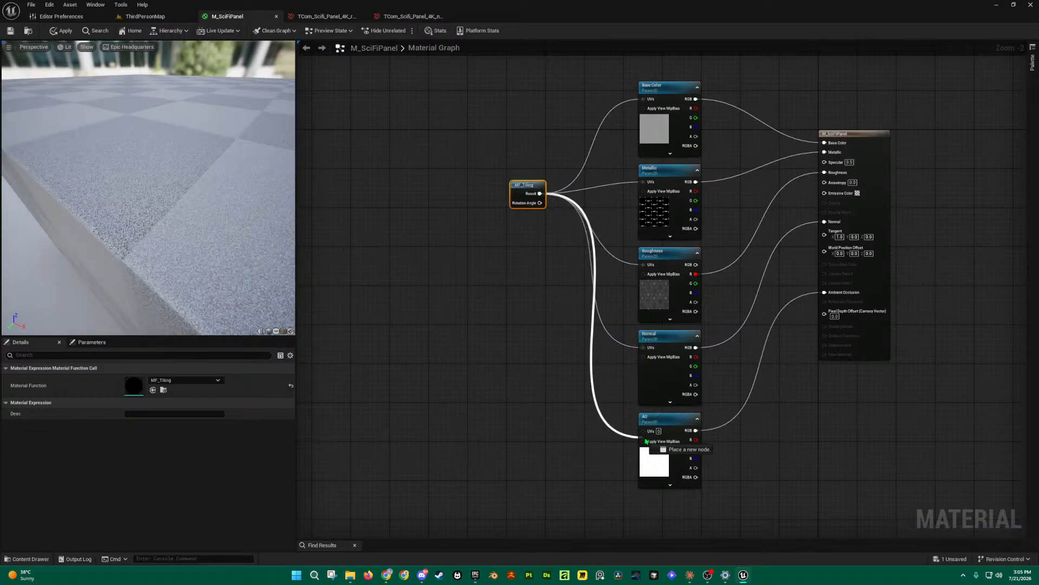
{"action": "left_click_drag", "start_coordinate": [530, 185], "coordinate": [512, 276]}
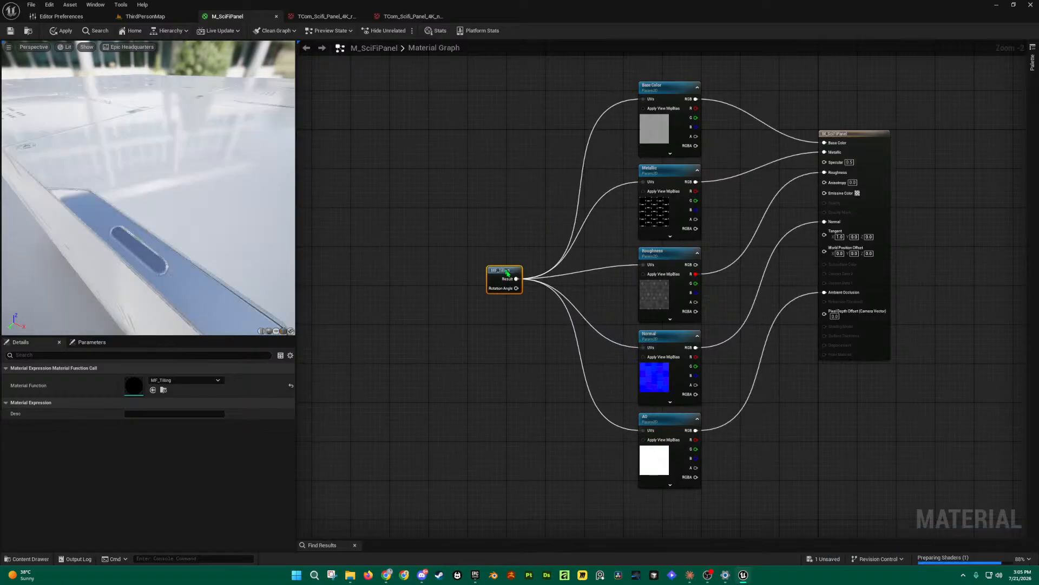
{"action": "left_click", "coordinate": [9, 31]}
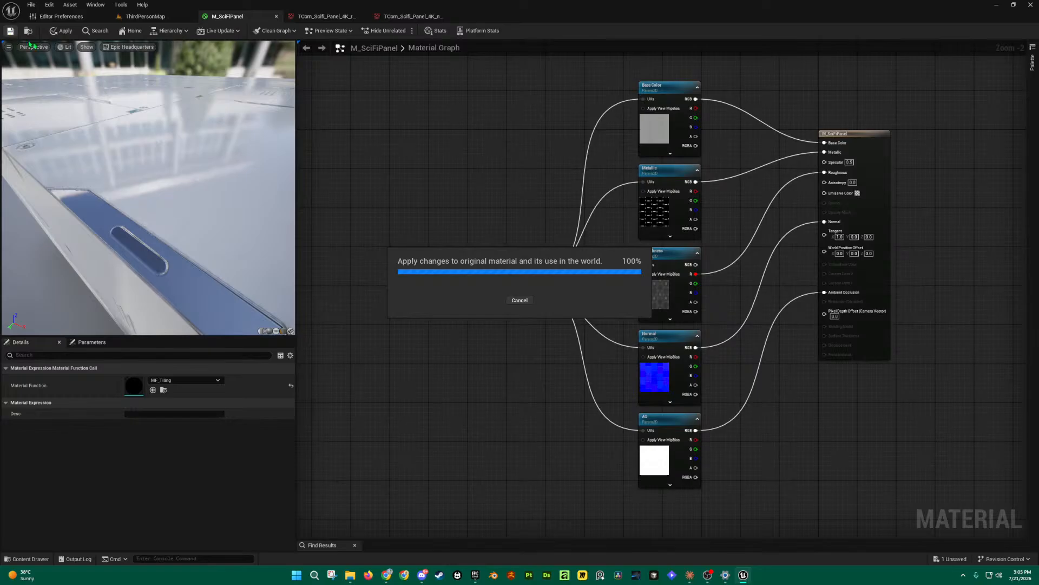
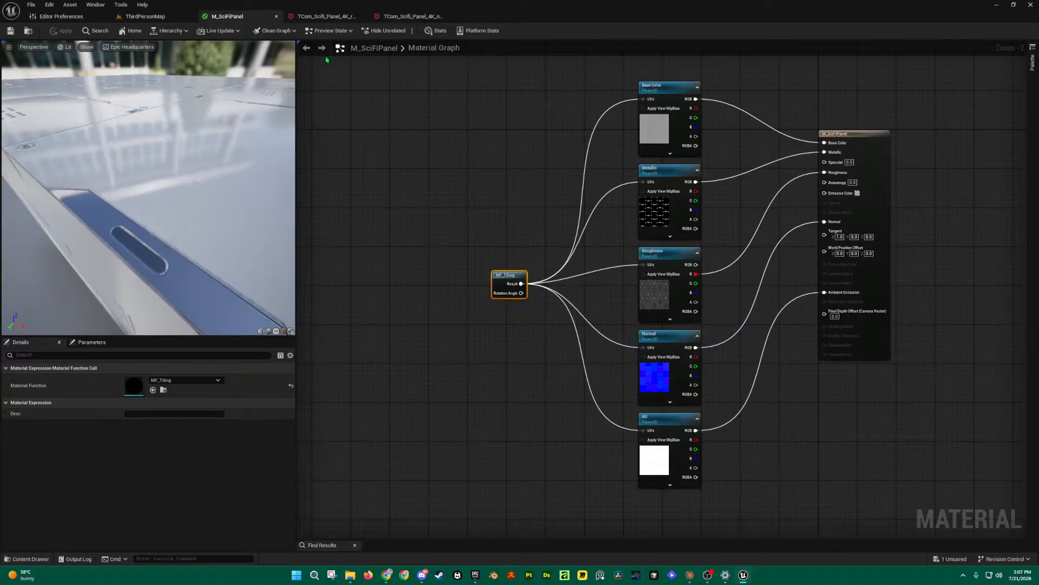
Step: Switch from the M_SciFiPanel graph to the ThirdPersonMap level and show the SciFiPanel folder in the Content Drawer
{"action": "left_click", "coordinate": [145, 16]}
{"action": "key", "text": "s"}
{"action": "right_click_drag", "start_coordinate": [427, 464], "coordinate": [427, 433]}
{"action": "key", "text": "ctrl+space"}
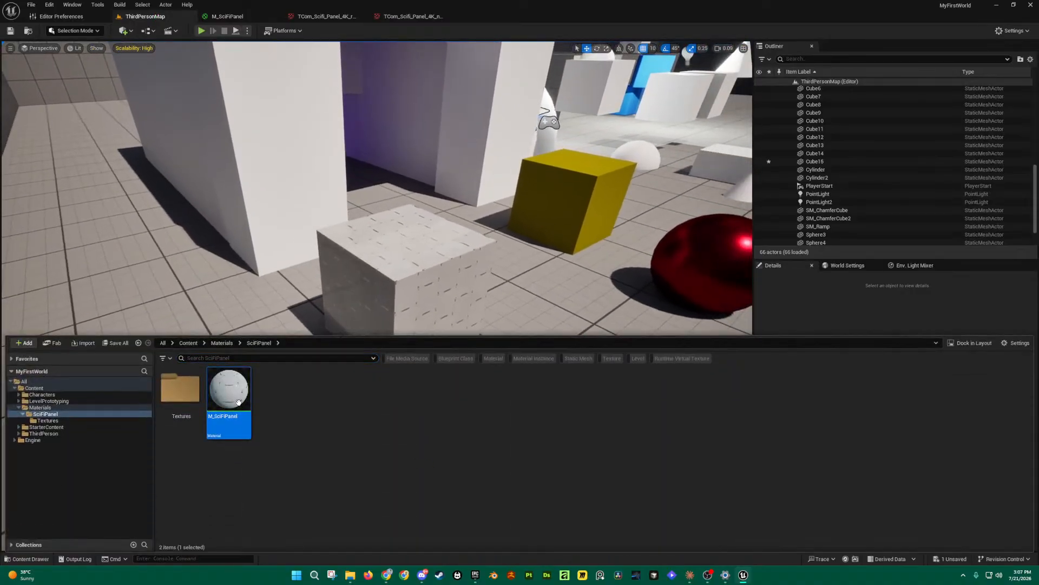
{"action": "left_click", "coordinate": [267, 22]}
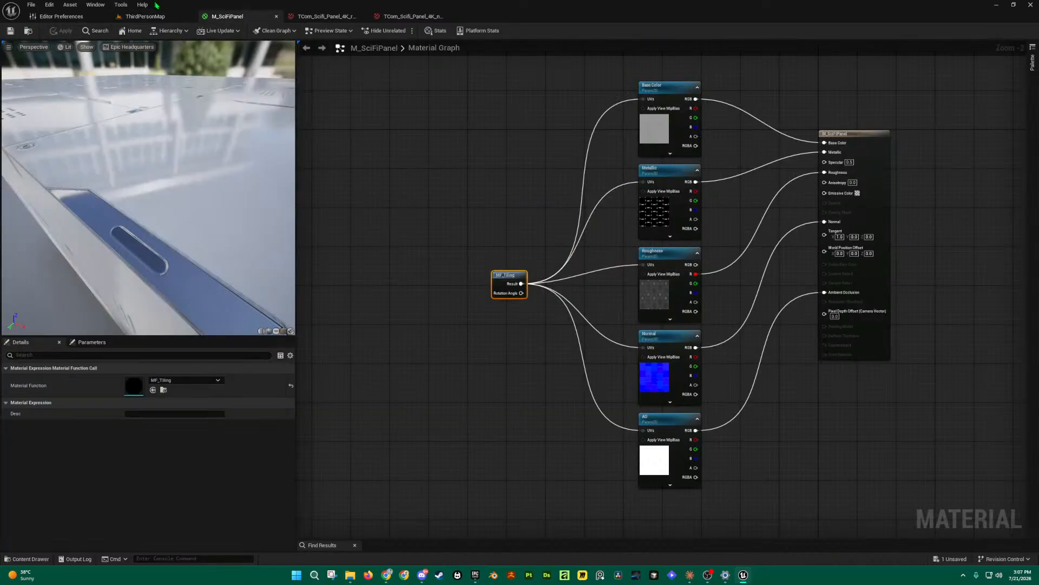
{"action": "left_click", "coordinate": [145, 16]}
{"action": "key", "text": "ctrl+space"}
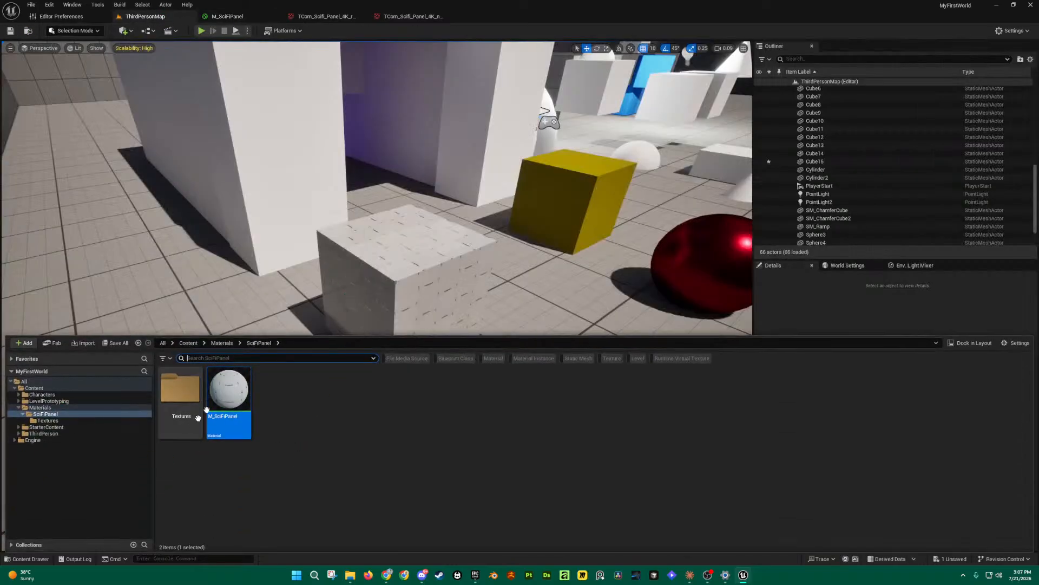
Step: Create a material instance from the M_SciFiPanel material
{"action": "right_click", "coordinate": [230, 391]}
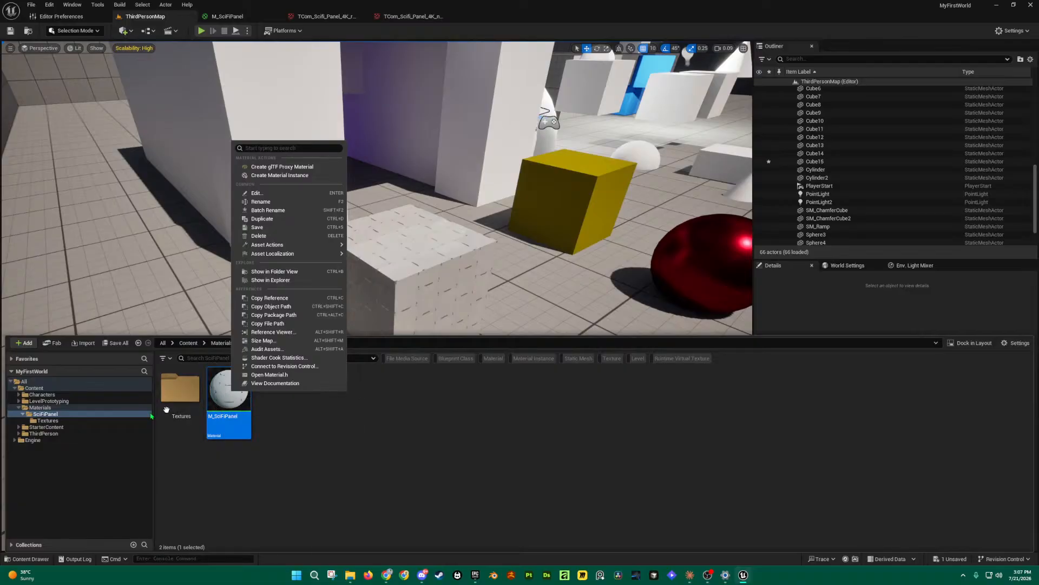
{"action": "left_click", "coordinate": [53, 414]}
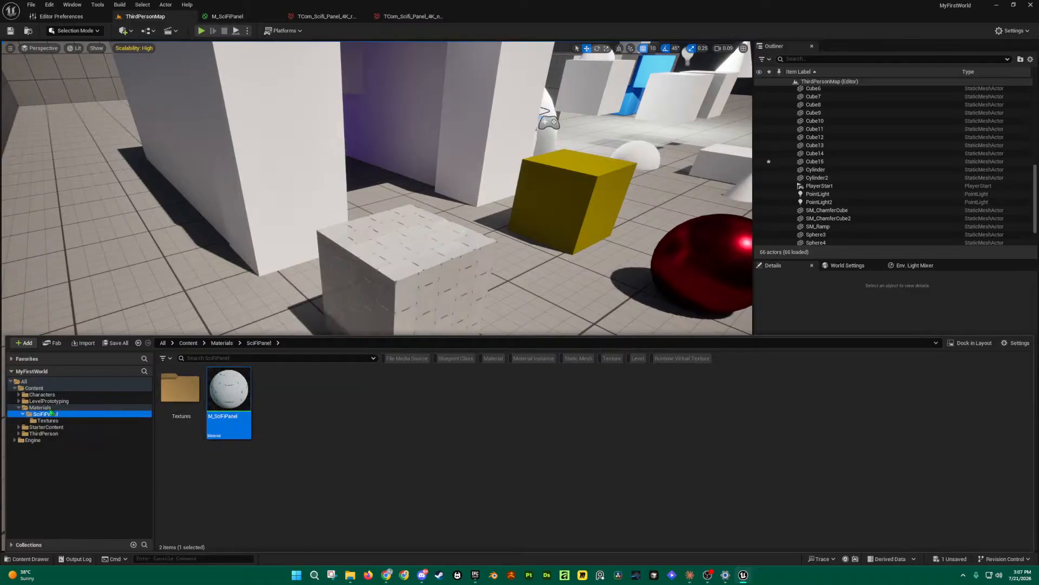
{"action": "right_click", "coordinate": [237, 389]}
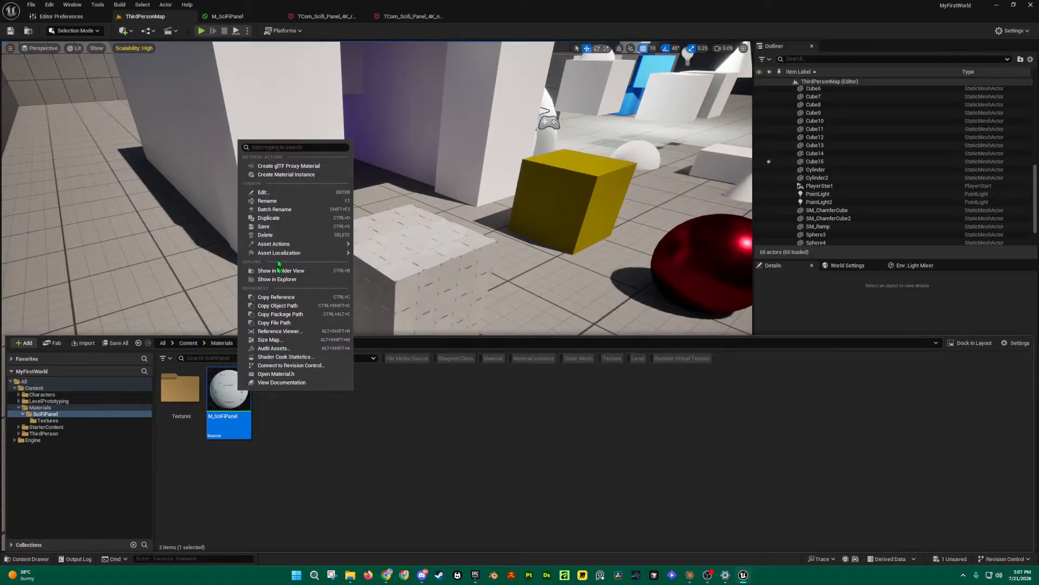
{"action": "mouse_move", "coordinate": [290, 247]}
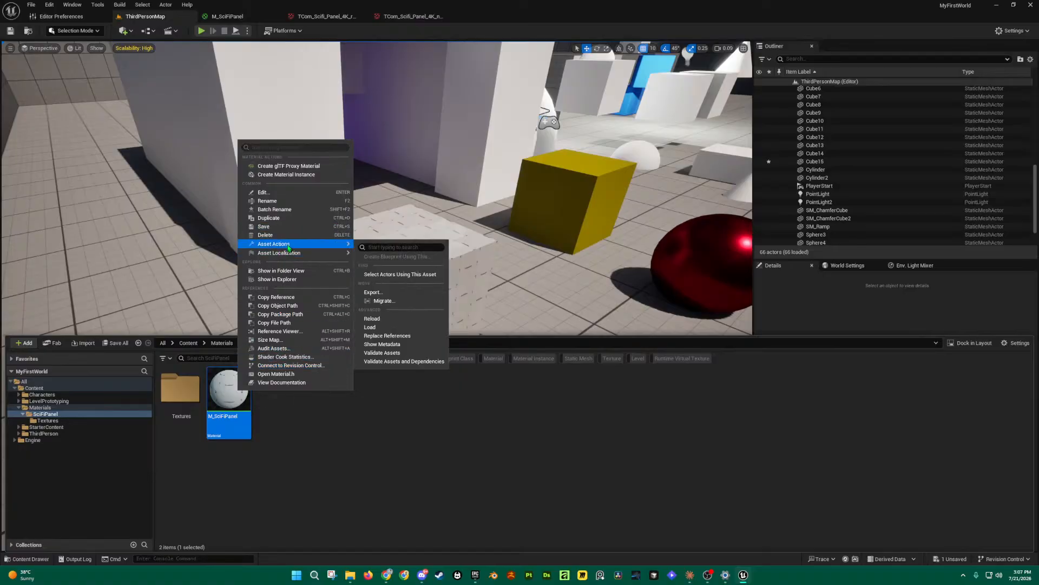
{"action": "left_click", "coordinate": [286, 175]}
Step: Rename the new instance to MI_SciFiPanel_01 and open it for editing
{"action": "key", "text": "Home"}
{"action": "key", "text": "Right"}
{"action": "type", "text": "I"}
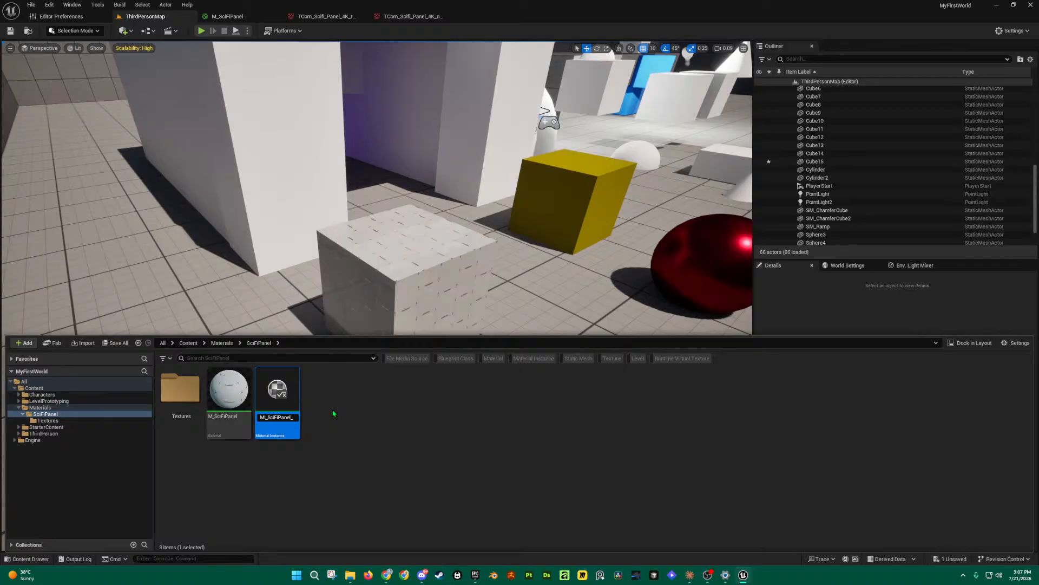
{"action": "key", "text": "Right"}
{"action": "key", "text": "Right"}
{"action": "key", "text": "Right"}
{"action": "key", "text": "Right"}
{"action": "key", "text": "Right"}
{"action": "key", "text": "Right"}
{"action": "key", "text": "Right"}
{"action": "key", "text": "Right"}
{"action": "key", "text": "Right"}
{"action": "key", "text": "BackSpace"}
{"action": "key", "text": "BackSpace"}
{"action": "key", "text": "BackSpace"}
{"action": "key", "text": "BackSpace"}
{"action": "type", "text": "01"}
{"action": "key", "text": "Return"}
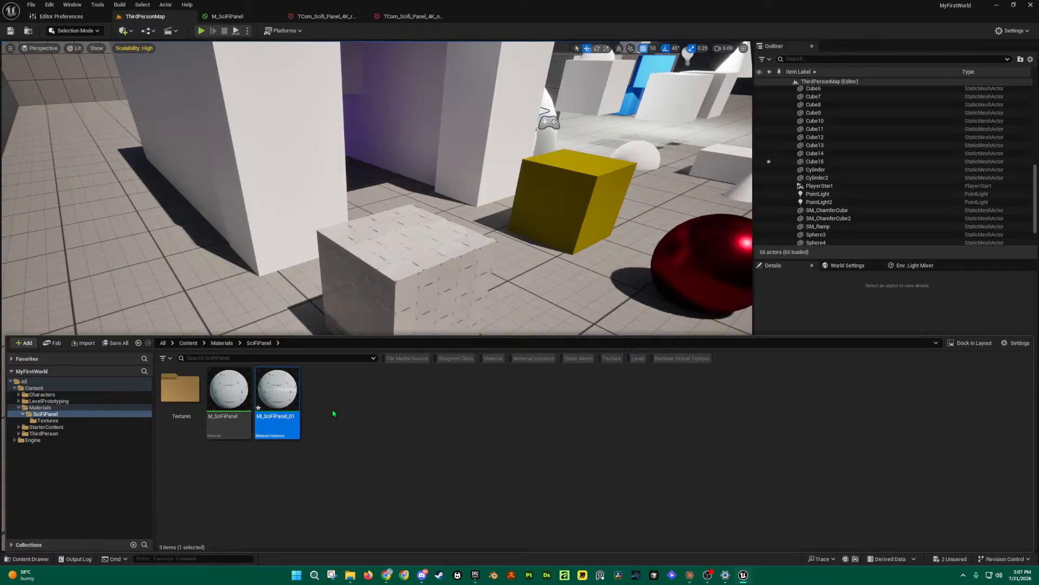
{"action": "double_click", "coordinate": [279, 389]}
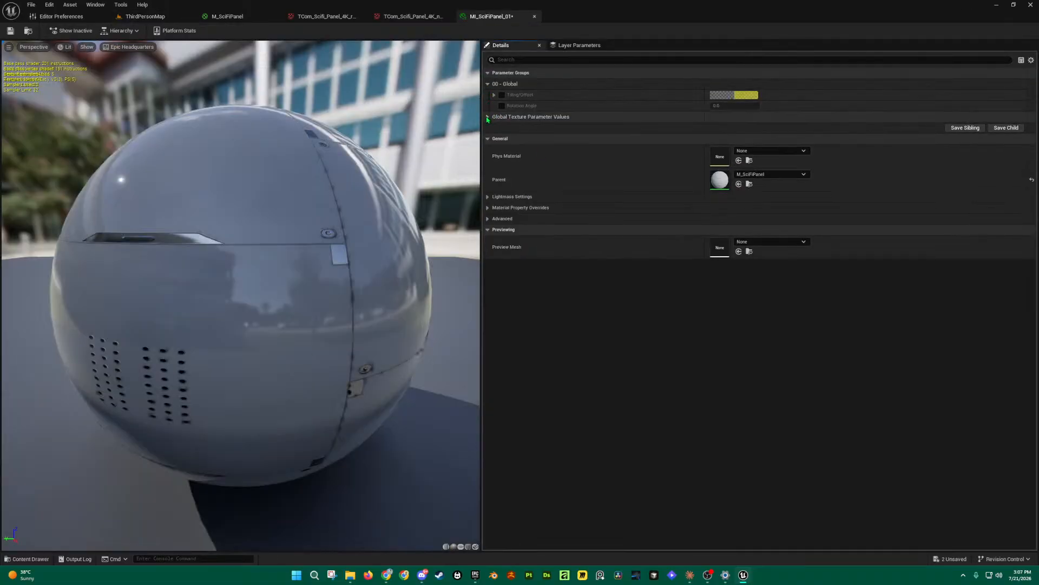
Step: Float the MI_SciFiPanel_01 editor in an enlarged window and close the texture viewers and M_SciFiPanel graph
{"action": "left_click", "coordinate": [488, 117]}
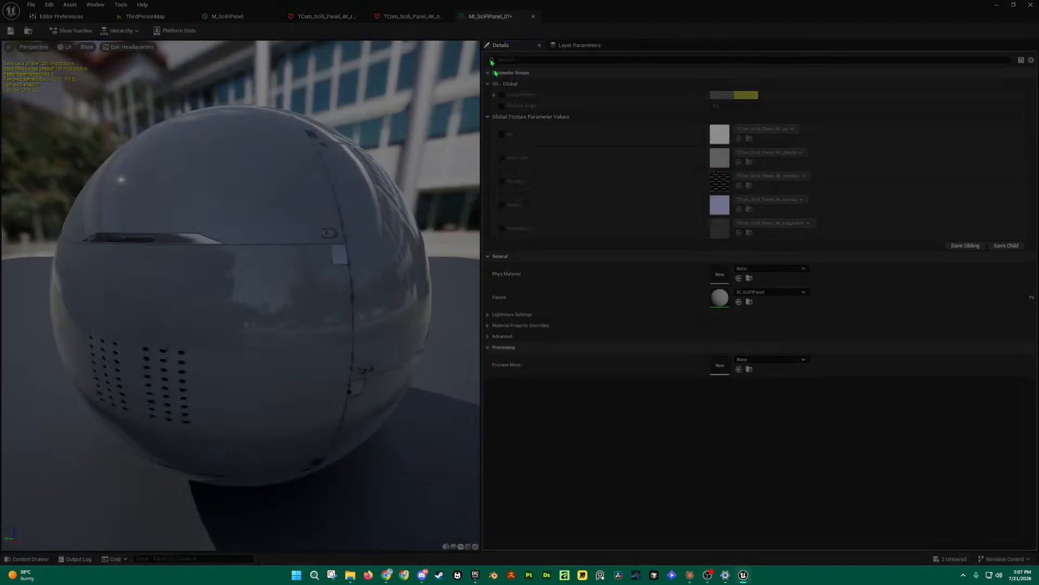
{"action": "left_click_drag", "start_coordinate": [491, 62], "coordinate": [606, 108]}
{"action": "left_click", "coordinate": [449, 17]}
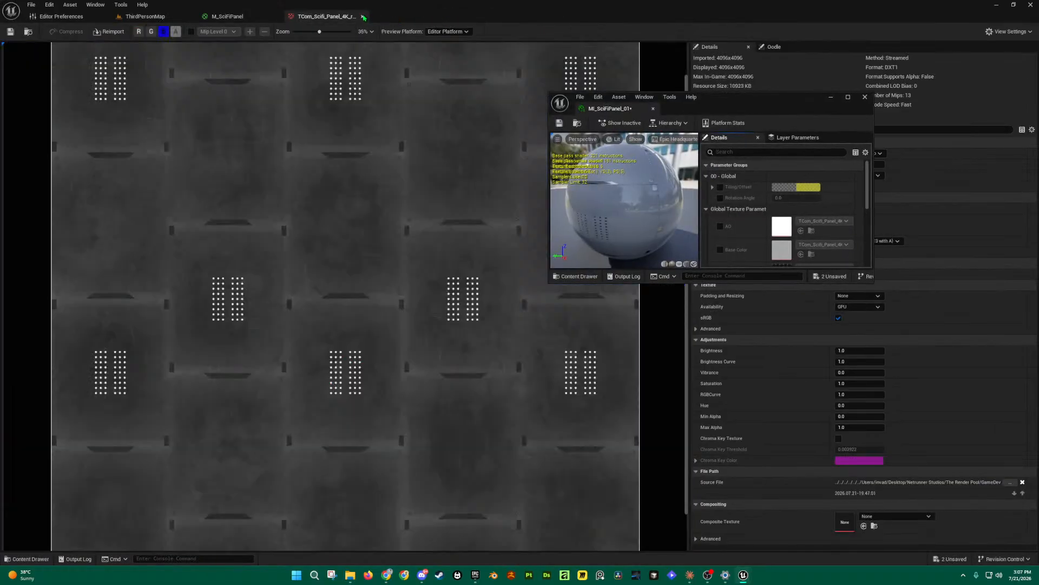
{"action": "left_click", "coordinate": [362, 16]}
{"action": "left_click", "coordinate": [276, 17]}
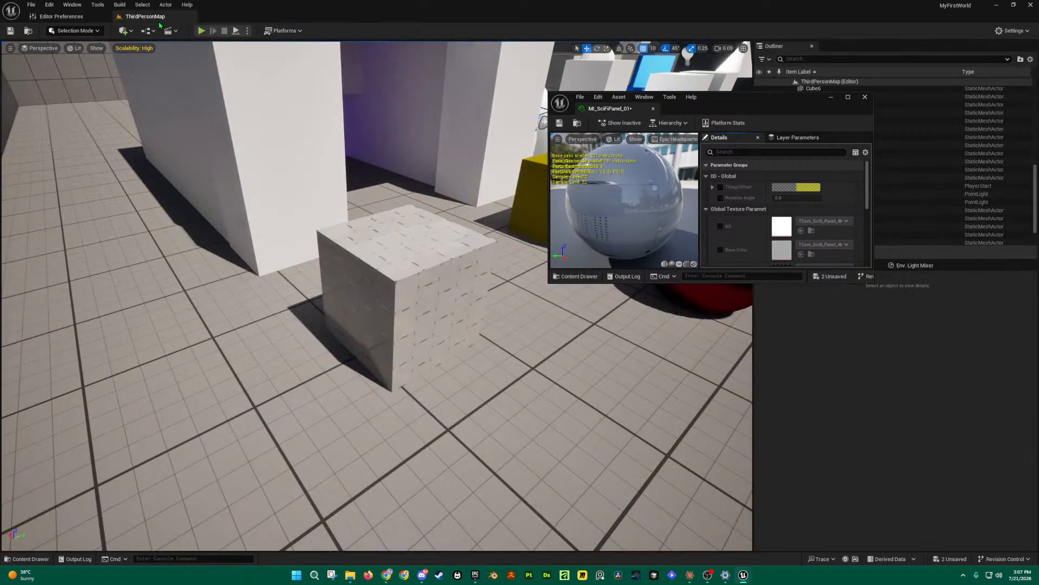
{"action": "mouse_move", "coordinate": [379, 297]}
{"action": "right_mouse_down"}
{"action": "mouse_move", "coordinate": [336, 303]}
{"action": "mouse_move", "coordinate": [393, 295]}
{"action": "right_mouse_up"}
{"action": "left_click_drag", "start_coordinate": [874, 282], "coordinate": [1020, 529]}
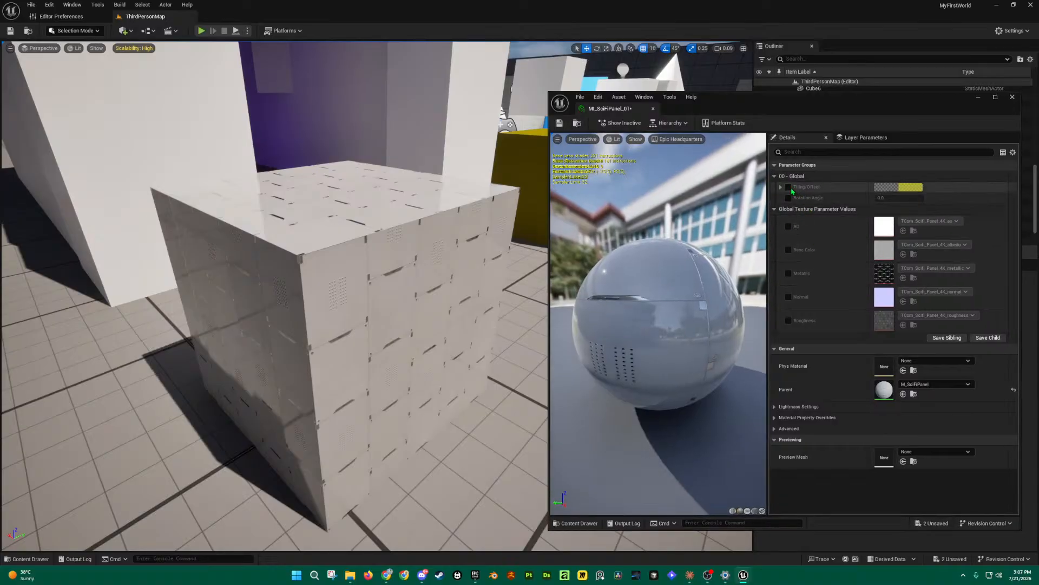
Step: Enable overrides for the AO, Base Color, Metallic, Normal and Roughness texture parameters
{"action": "left_click", "coordinate": [788, 227]}
{"action": "left_click", "coordinate": [789, 251]}
{"action": "left_click", "coordinate": [789, 274]}
{"action": "left_click", "coordinate": [789, 297]}
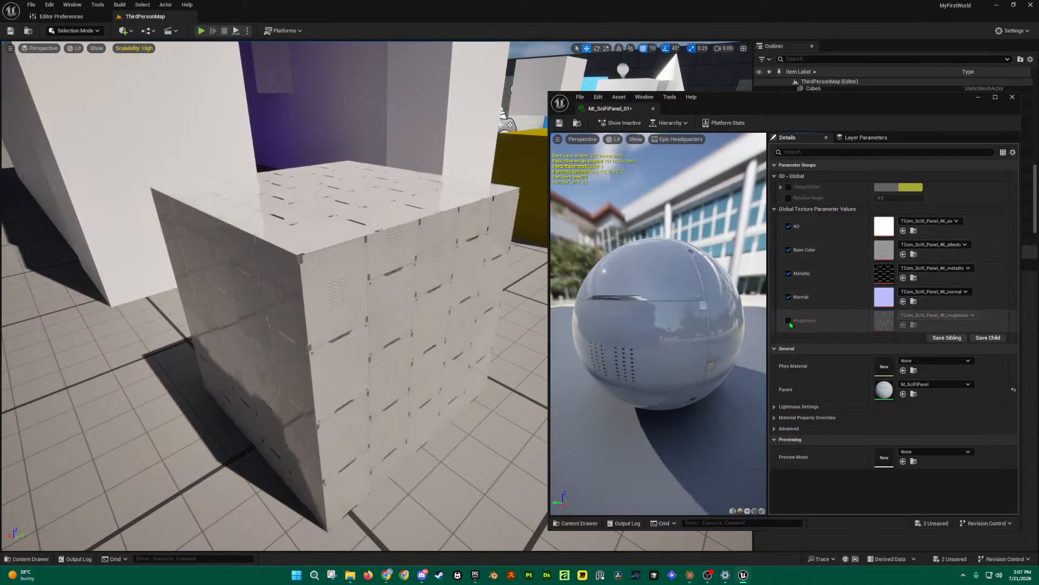
{"action": "left_click", "coordinate": [788, 321]}
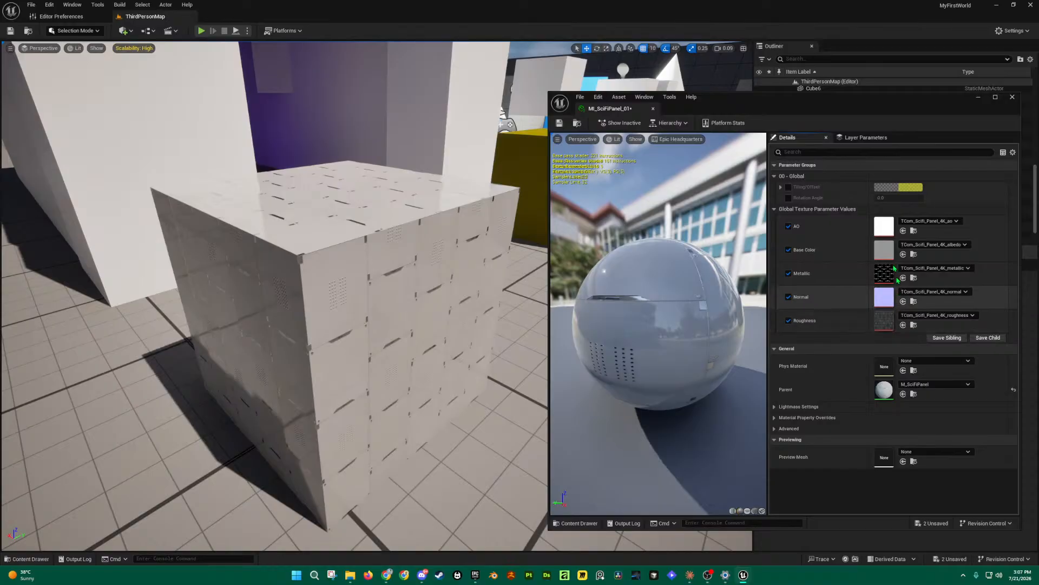
{"action": "left_click_drag", "start_coordinate": [905, 104], "coordinate": [846, 28]}
{"action": "key", "text": "ctrl+space"}
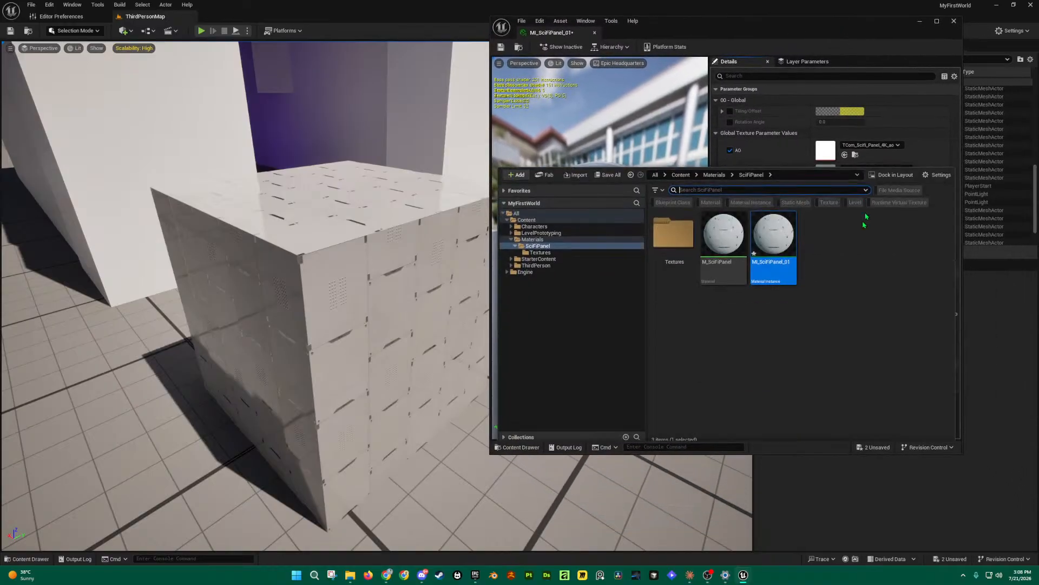
{"action": "left_click", "coordinate": [544, 249]}
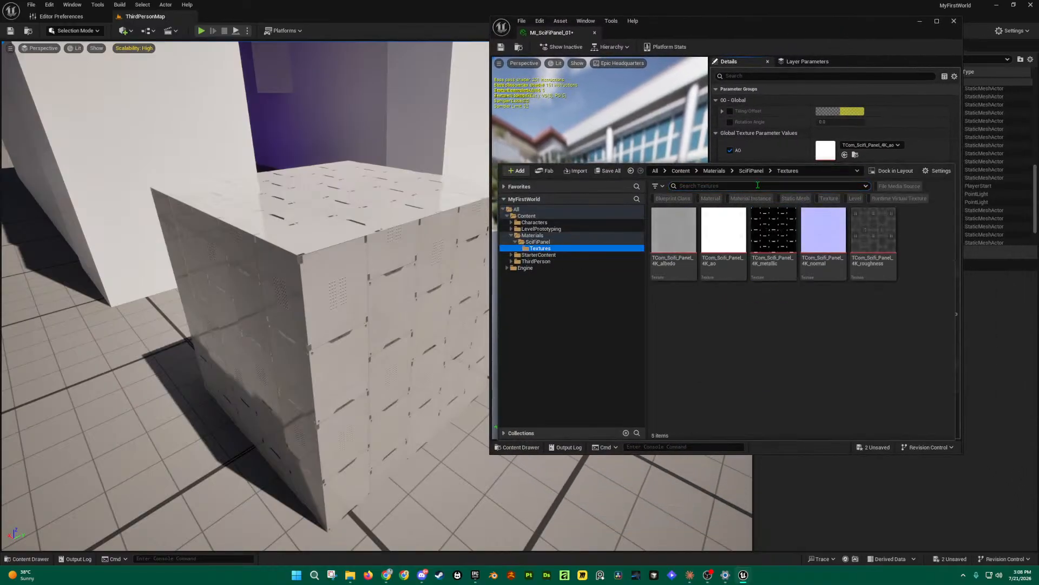
{"action": "left_click_drag", "start_coordinate": [775, 165], "coordinate": [776, 307]}
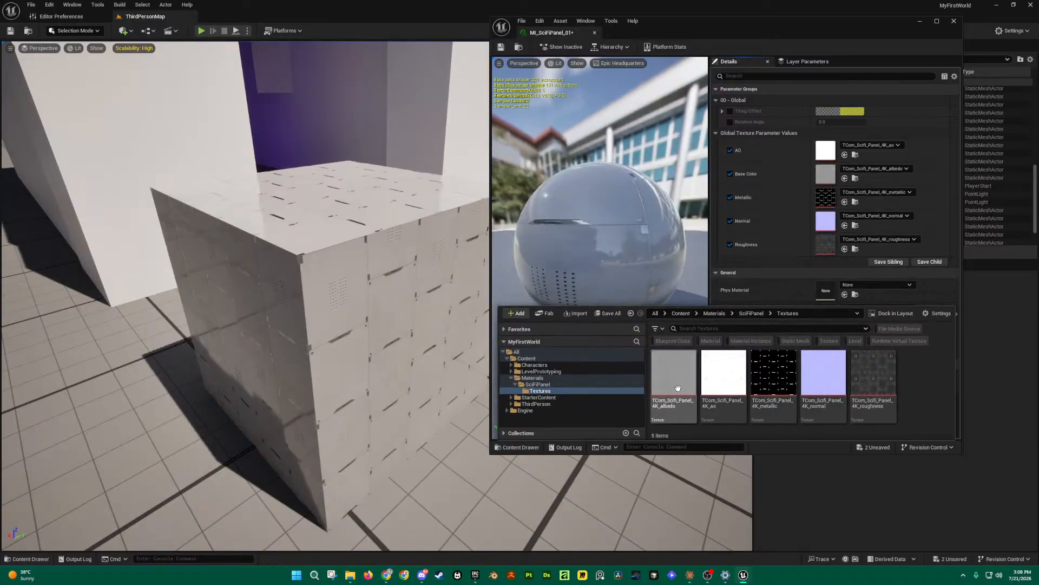
{"action": "left_click_drag", "start_coordinate": [678, 379], "coordinate": [830, 175]}
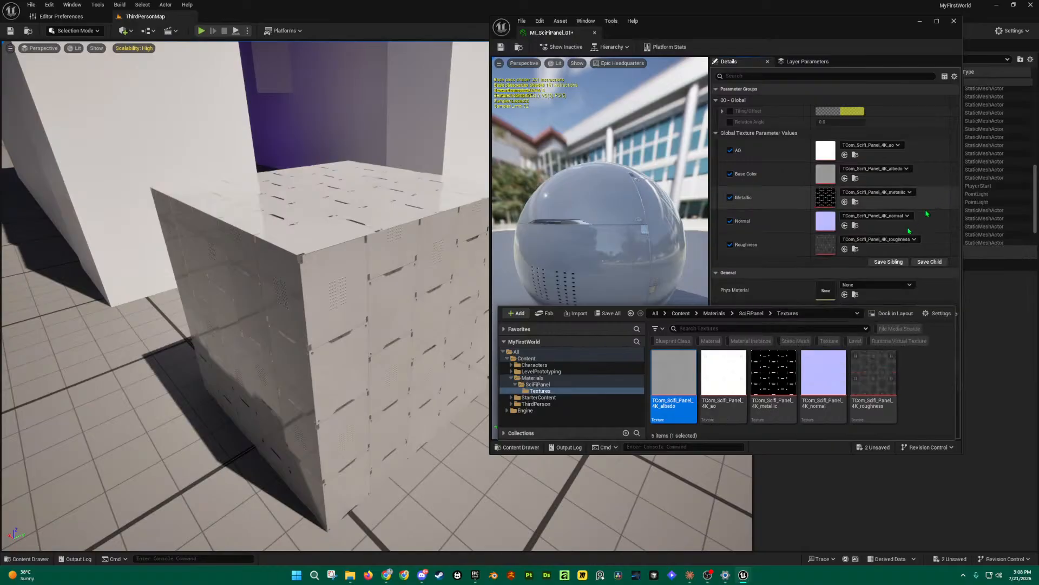
{"action": "left_click_drag", "start_coordinate": [763, 376], "coordinate": [835, 200]}
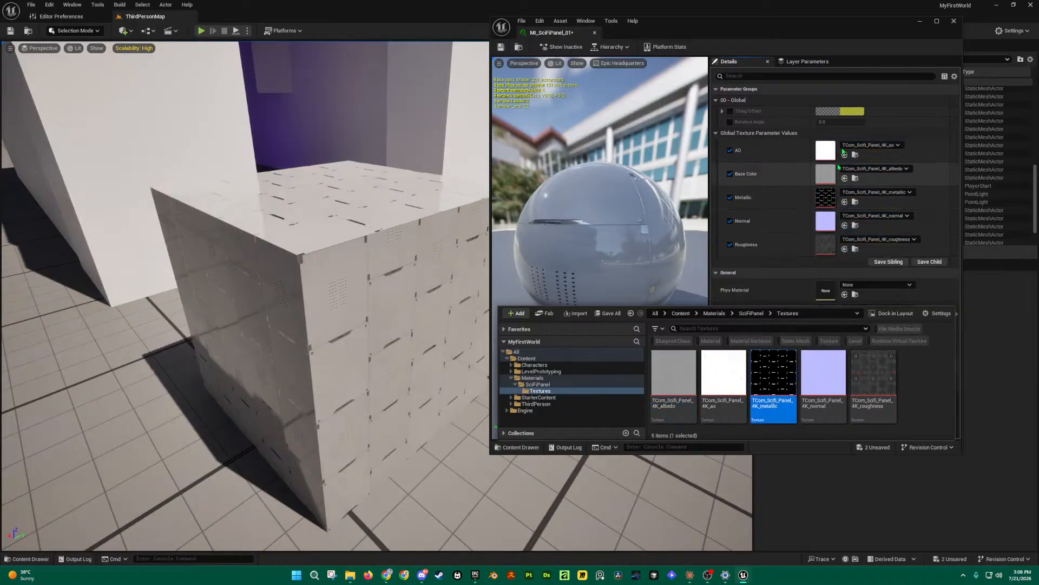
{"action": "left_click", "coordinate": [754, 152]}
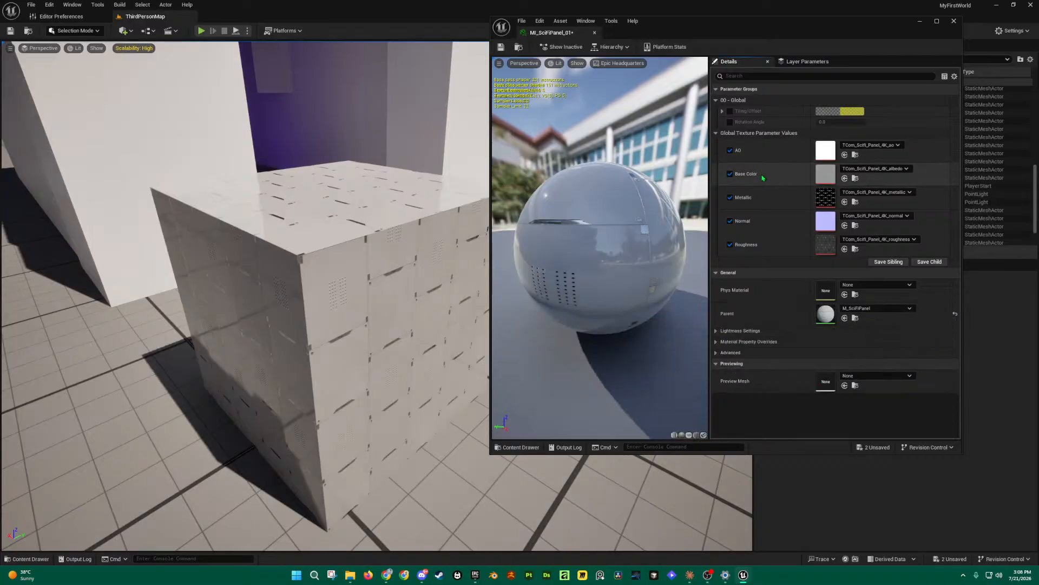
{"action": "key", "text": "ctrl+space"}
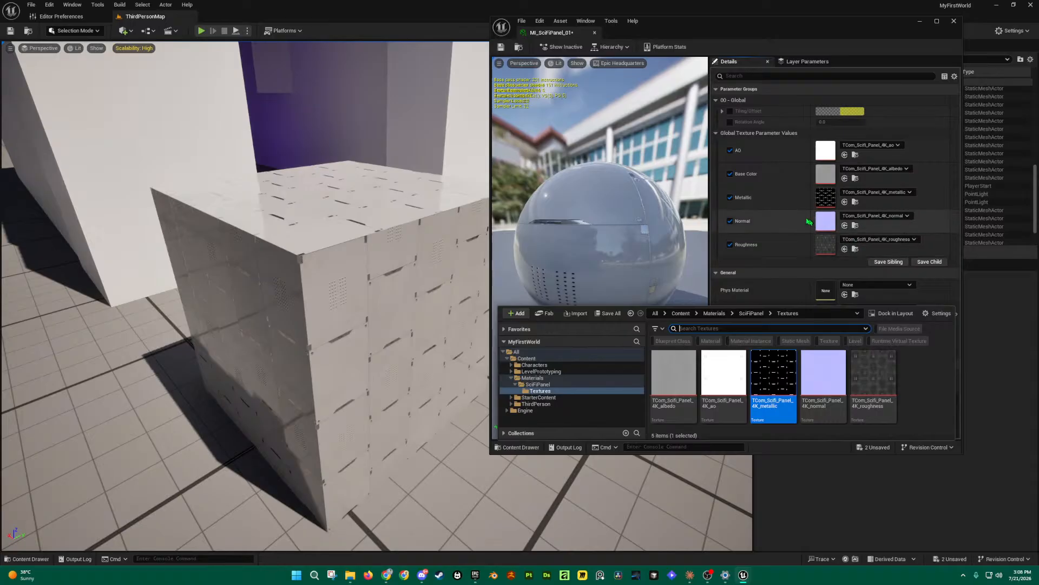
{"action": "key", "text": "ctrl+space"}
{"action": "key", "text": "ctrl+space"}
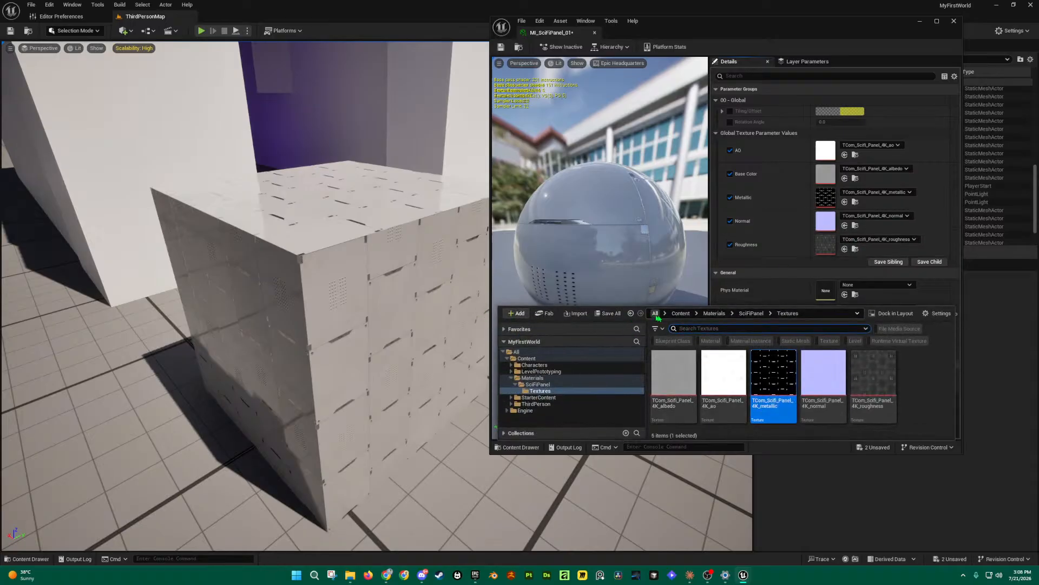
{"action": "left_click", "coordinate": [751, 313]}
{"action": "left_click", "coordinate": [725, 404]}
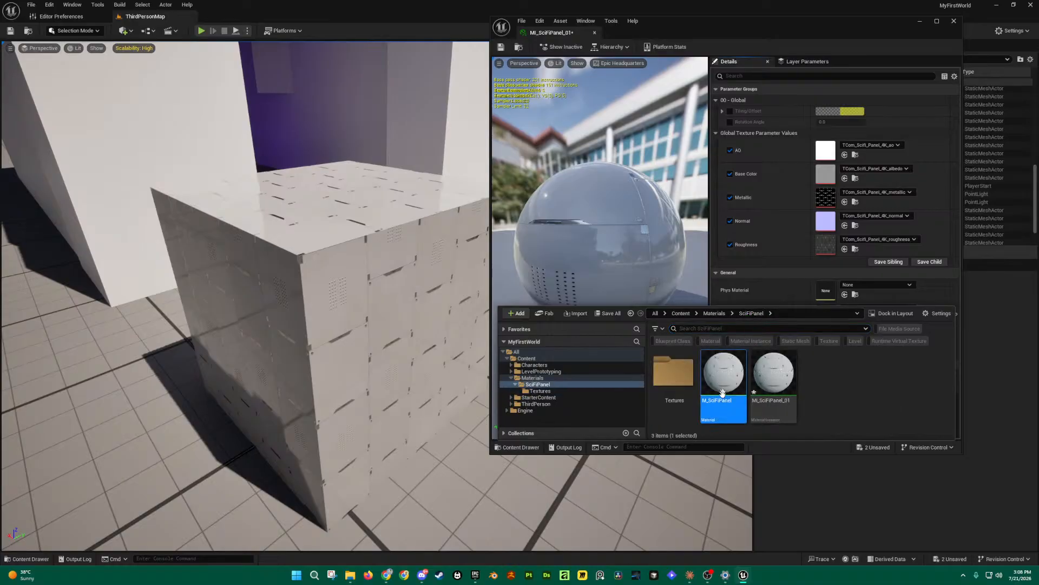
Step: Rename the M_SciFiPanel material to MM_Parent in the Content Drawer
{"action": "double_click", "coordinate": [728, 410]}
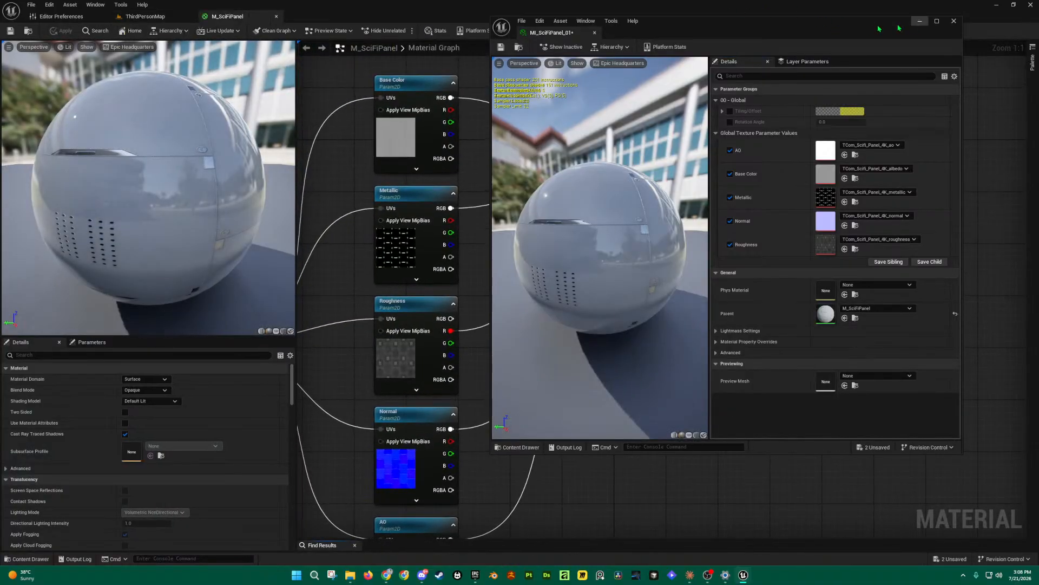
{"action": "left_click", "coordinate": [277, 18]}
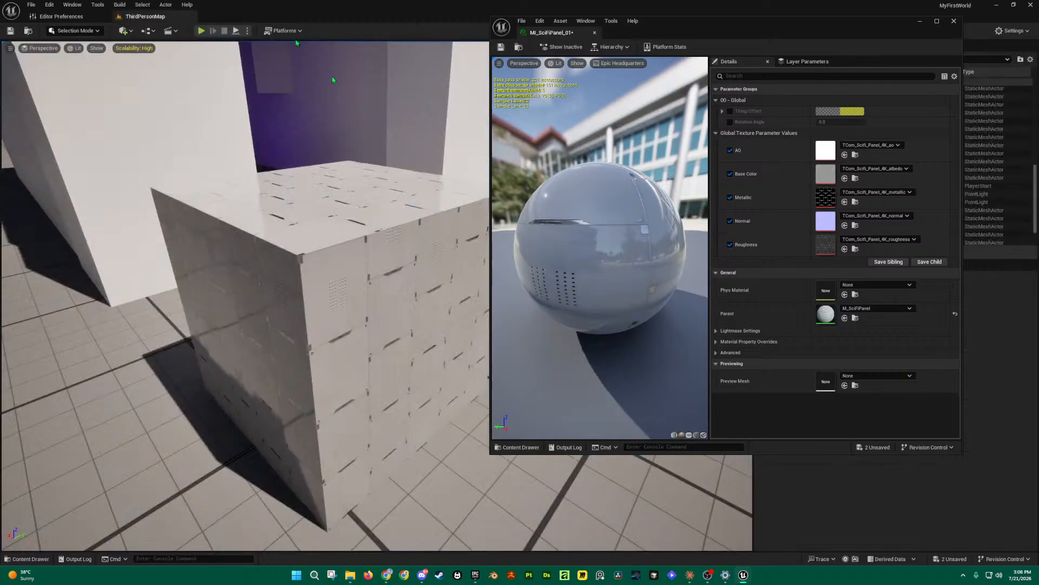
{"action": "key", "text": "ctrl+space"}
{"action": "right_click", "coordinate": [229, 429]}
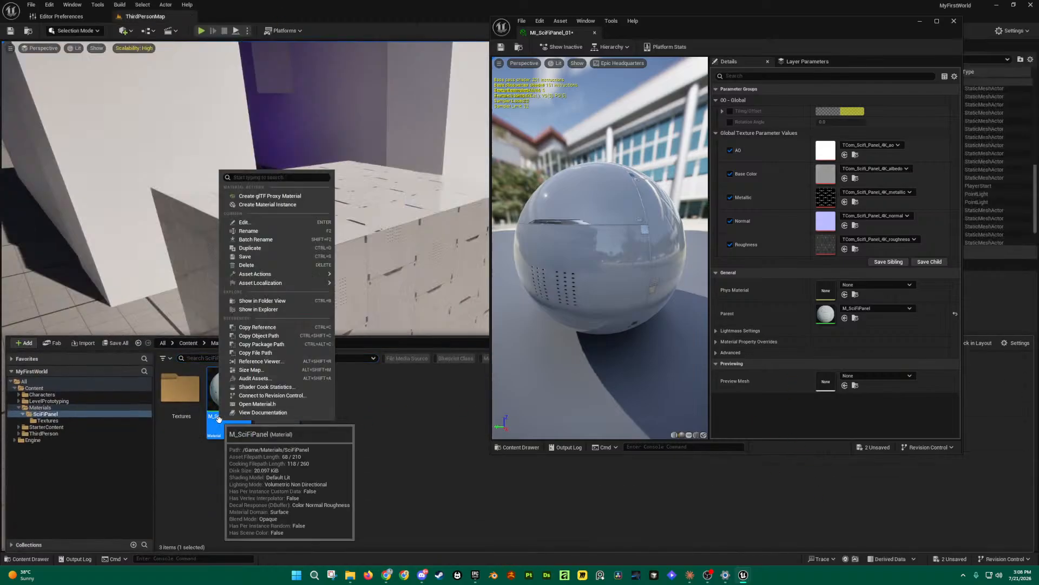
{"action": "left_click", "coordinate": [249, 231]}
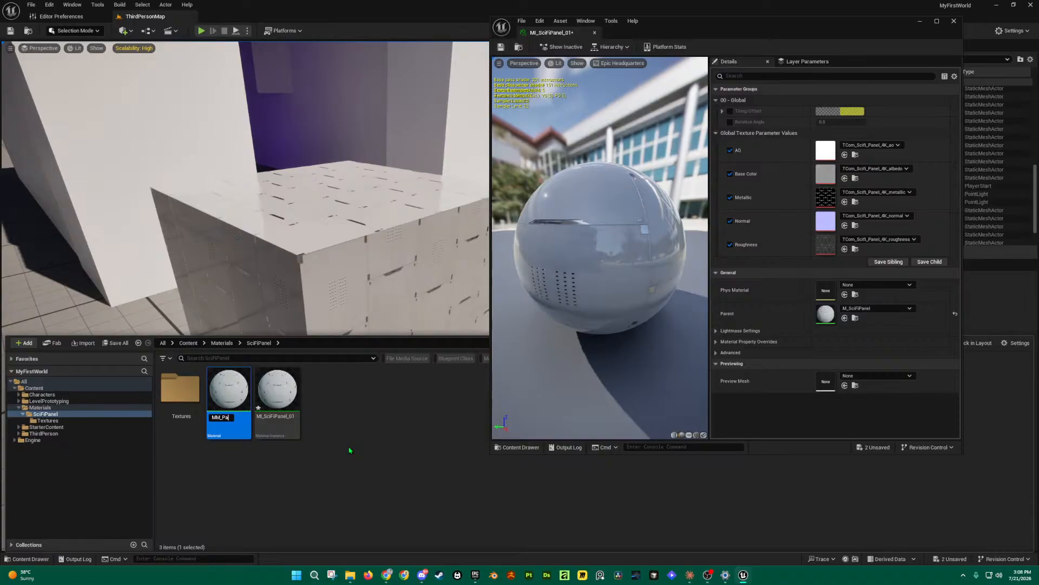
{"action": "type", "text": "t"}
{"action": "key", "text": "Return"}
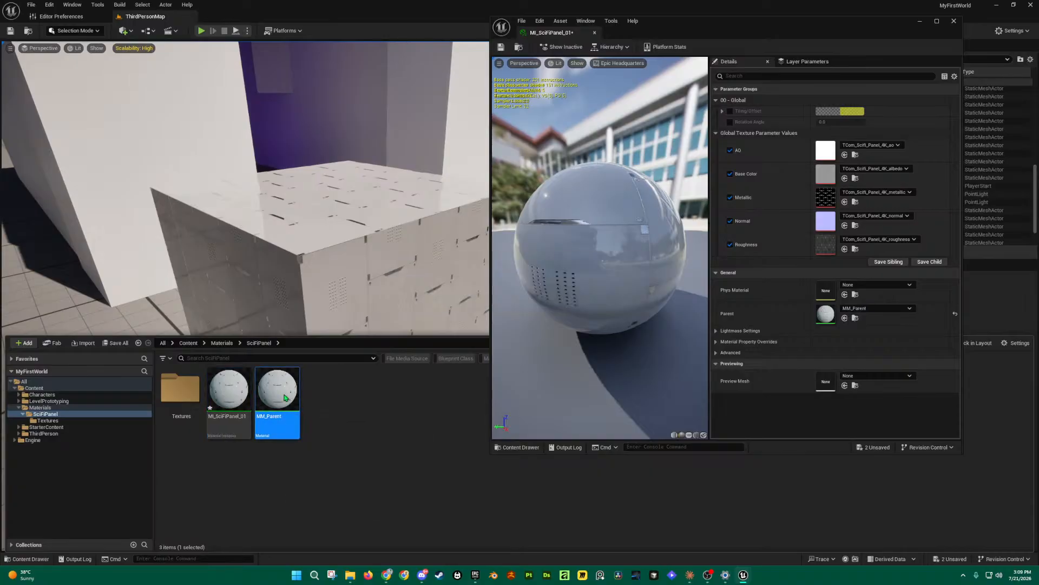
Step: Look over the MM_Parent graph, then return to the MI_SciFiPanel_01 instance
{"action": "scroll", "coordinate": [689, 208], "scroll_direction": "down", "scroll_amount": 4}
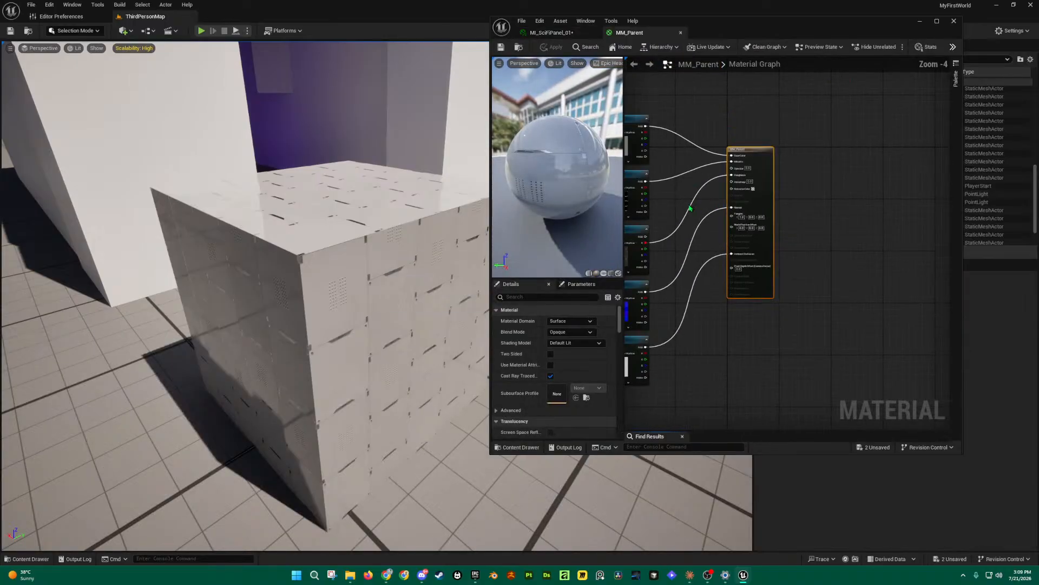
{"action": "right_click_drag", "start_coordinate": [690, 208], "coordinate": [815, 198]}
{"action": "right_click_drag", "start_coordinate": [700, 155], "coordinate": [750, 172]}
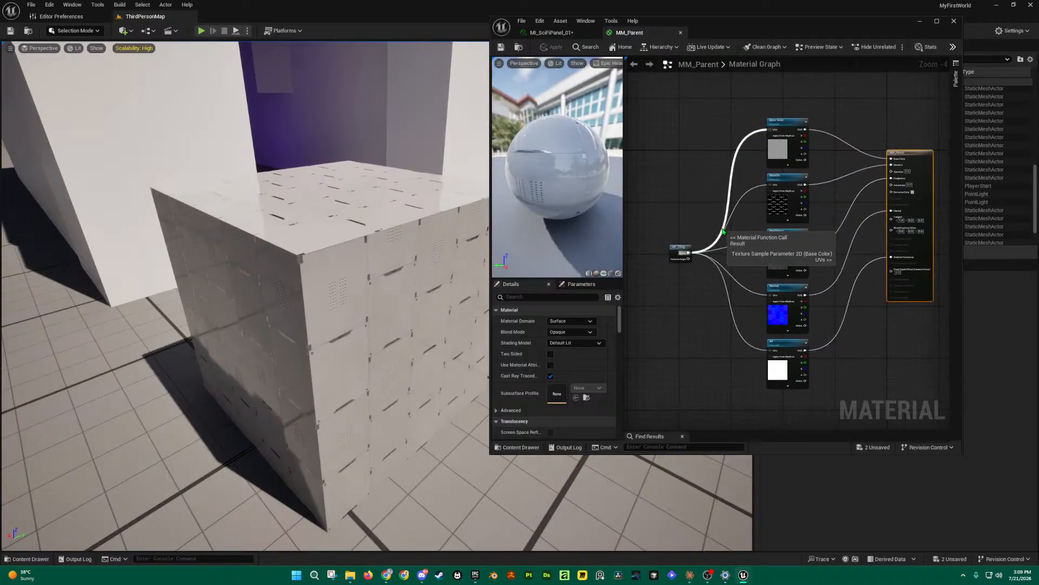
{"action": "left_click", "coordinate": [579, 34]}
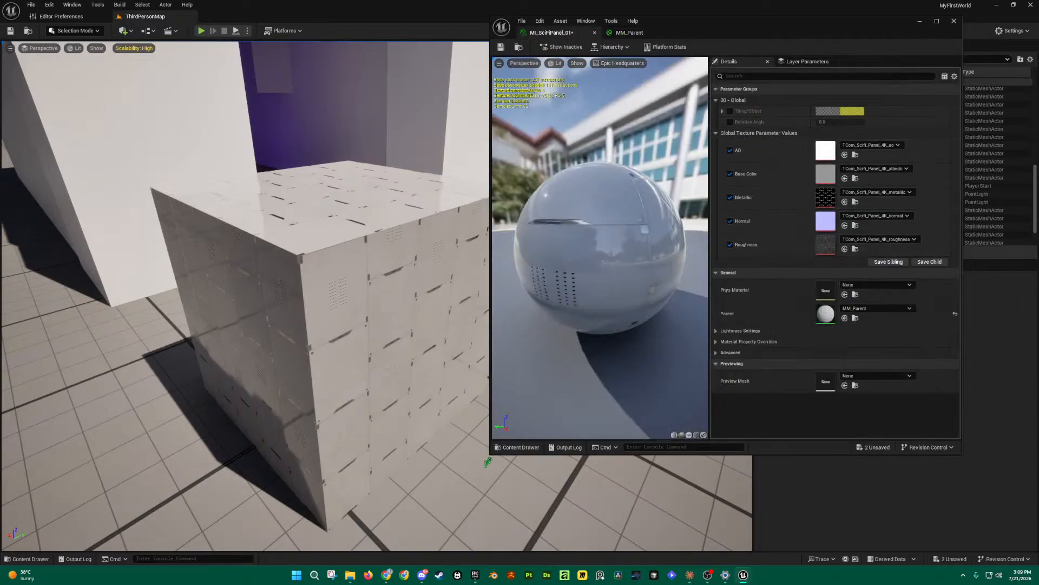
Step: Fill the AO, Base Color and Metallic slots with the SciFiPanel ao, albedo and metallic textures
{"action": "left_click_drag", "start_coordinate": [488, 460], "coordinate": [476, 506]}
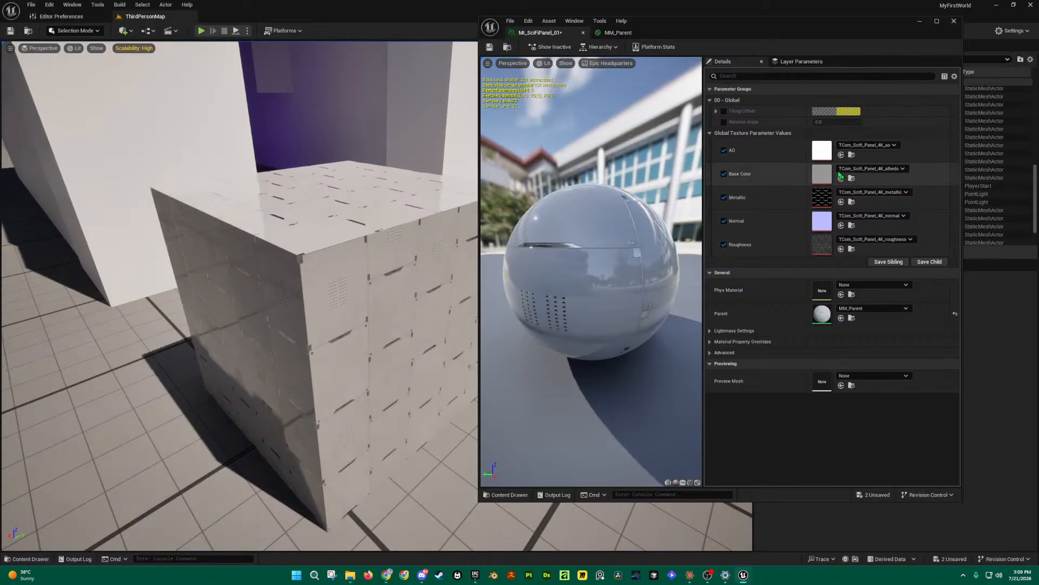
{"action": "key", "text": "ctrl+space"}
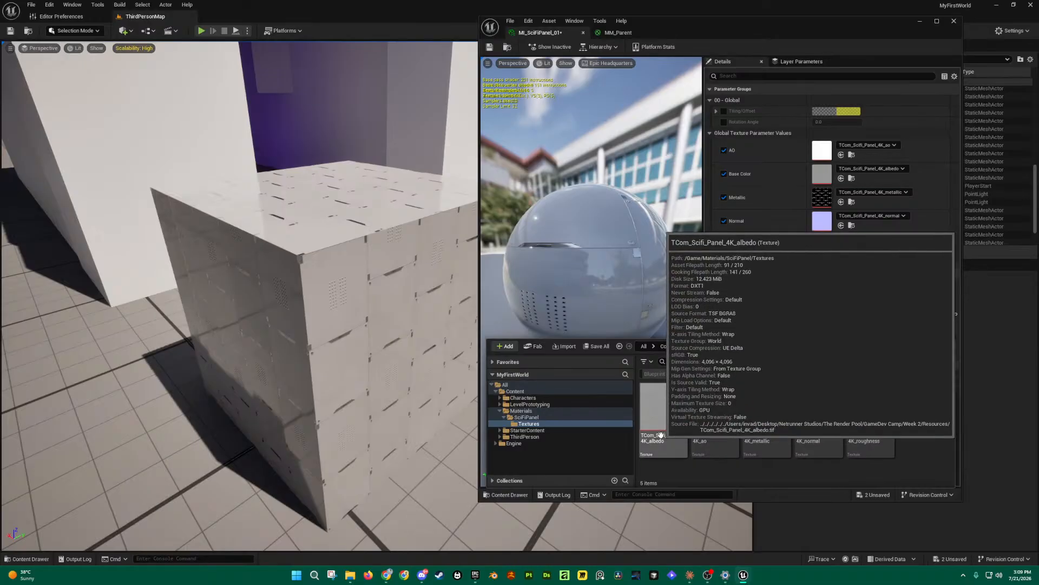
{"action": "left_click_drag", "start_coordinate": [661, 430], "coordinate": [822, 153]}
{"action": "left_click_drag", "start_coordinate": [715, 412], "coordinate": [823, 151]}
{"action": "left_click", "coordinate": [672, 412]}
{"action": "left_click_drag", "start_coordinate": [672, 413], "coordinate": [825, 175]}
{"action": "left_click_drag", "start_coordinate": [774, 413], "coordinate": [823, 198]}
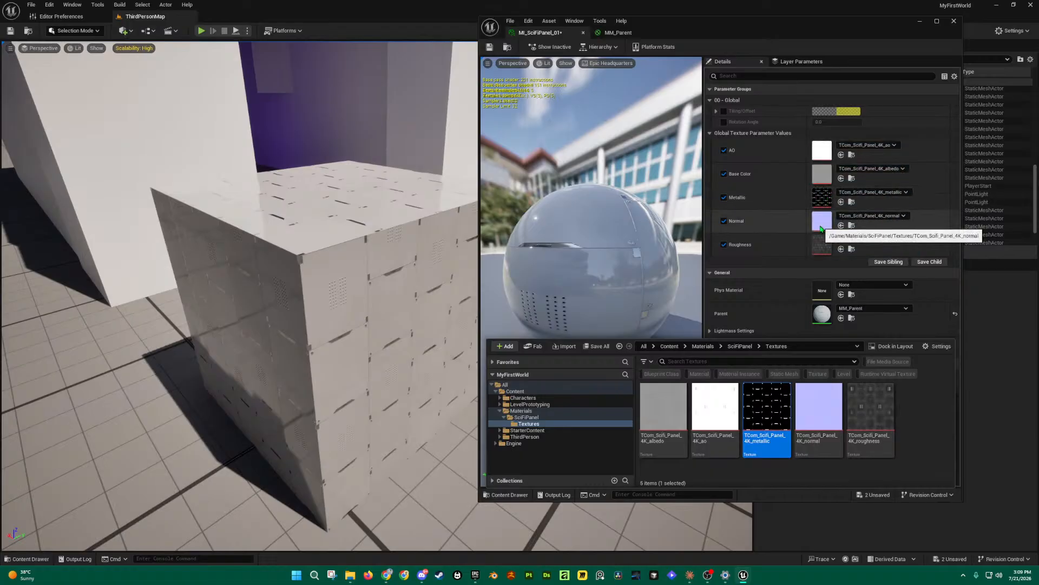
Step: Go up to the SciFiPanel folder and inspect the MI_SciFiPanel_01 and MM_Parent asset actions
{"action": "left_click", "coordinate": [734, 347]}
{"action": "right_click", "coordinate": [711, 413]}
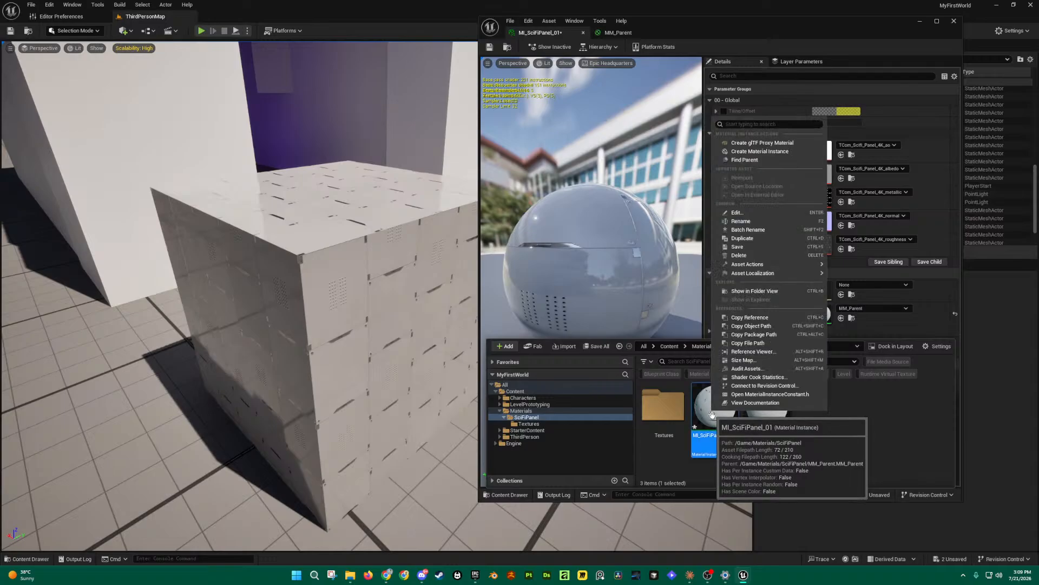
{"action": "left_click", "coordinate": [761, 414]}
{"action": "right_click", "coordinate": [769, 414]}
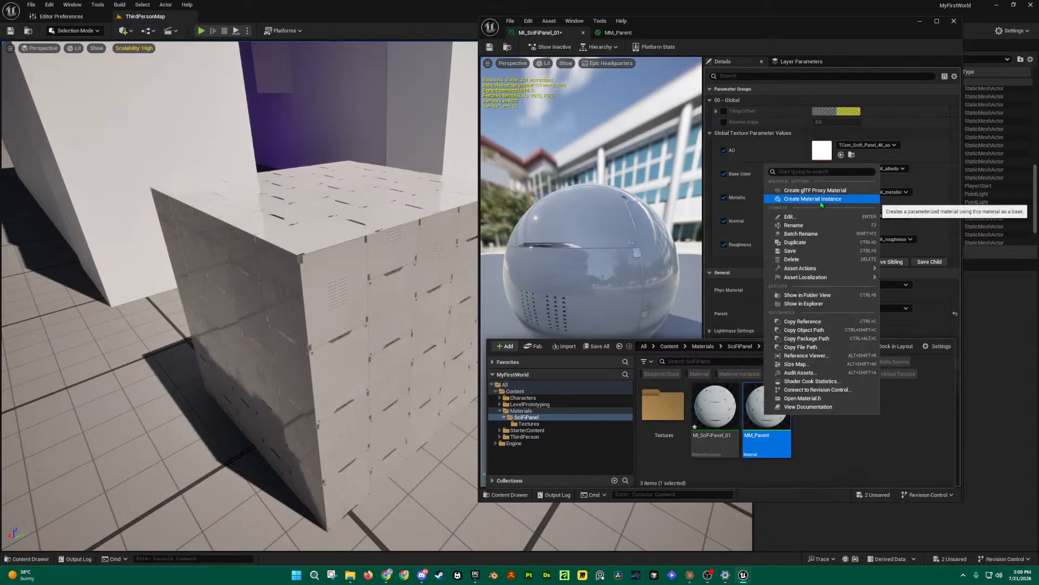
{"action": "left_click", "coordinate": [869, 463]}
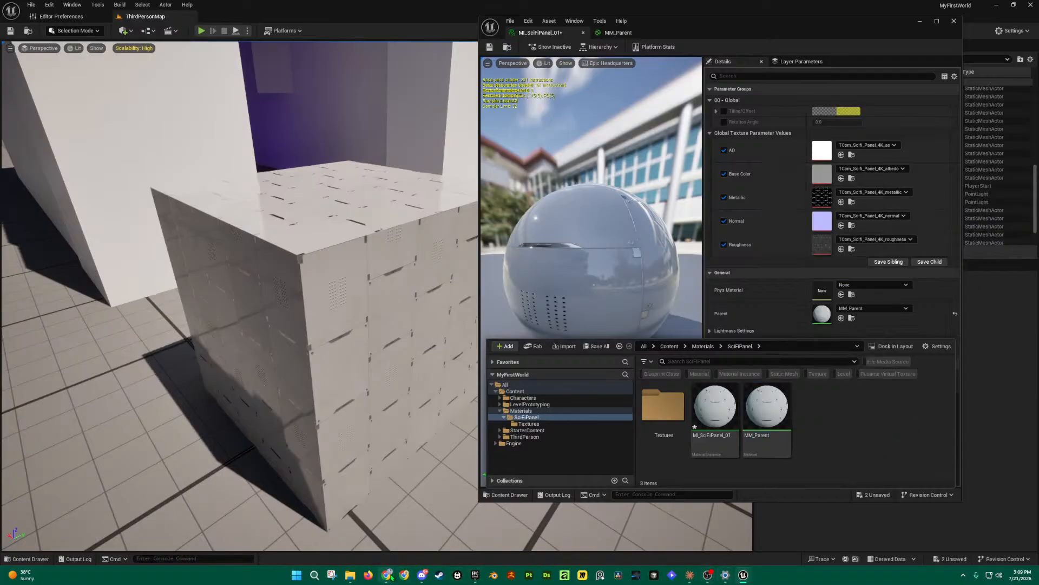
Step: Glance at the textures.com page in the browser, then return to Unreal
{"action": "mouse_move", "coordinate": [386, 574]}
{"action": "left_click", "coordinate": [439, 527]}
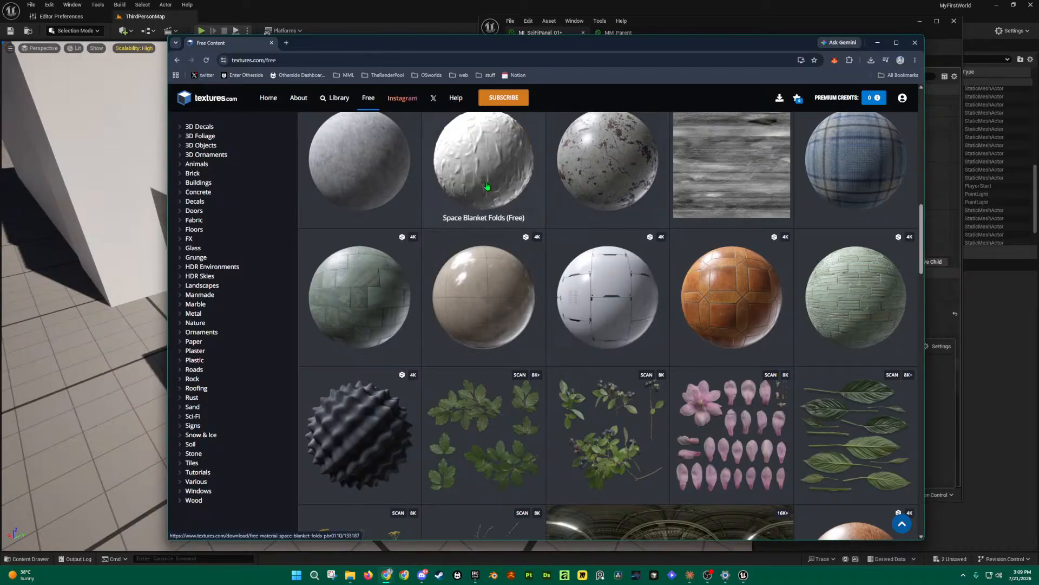
{"action": "scroll", "coordinate": [491, 189], "scroll_direction": "up", "scroll_amount": 5}
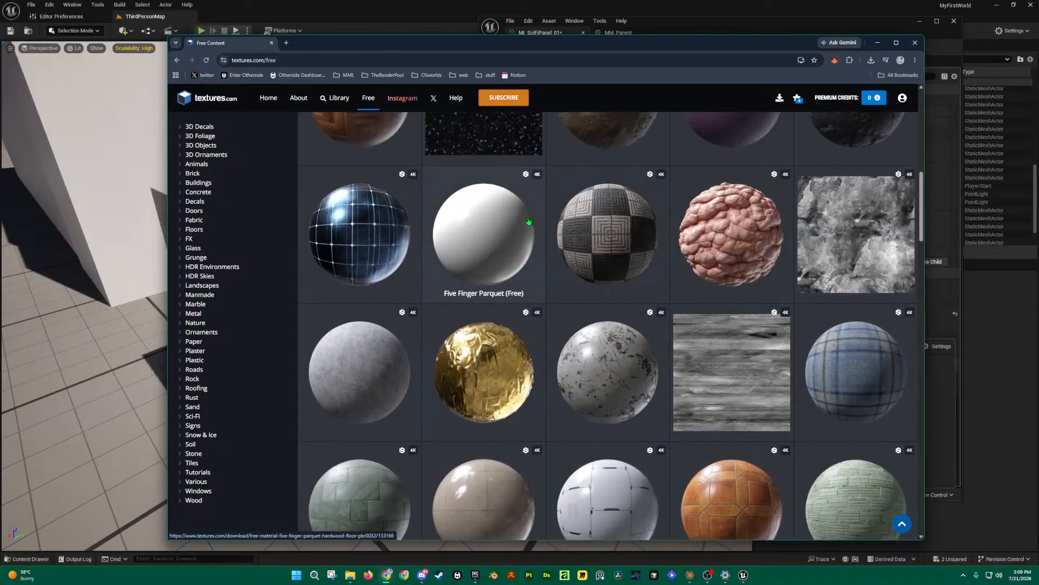
{"action": "scroll", "coordinate": [595, 234], "scroll_direction": "up", "scroll_amount": 1}
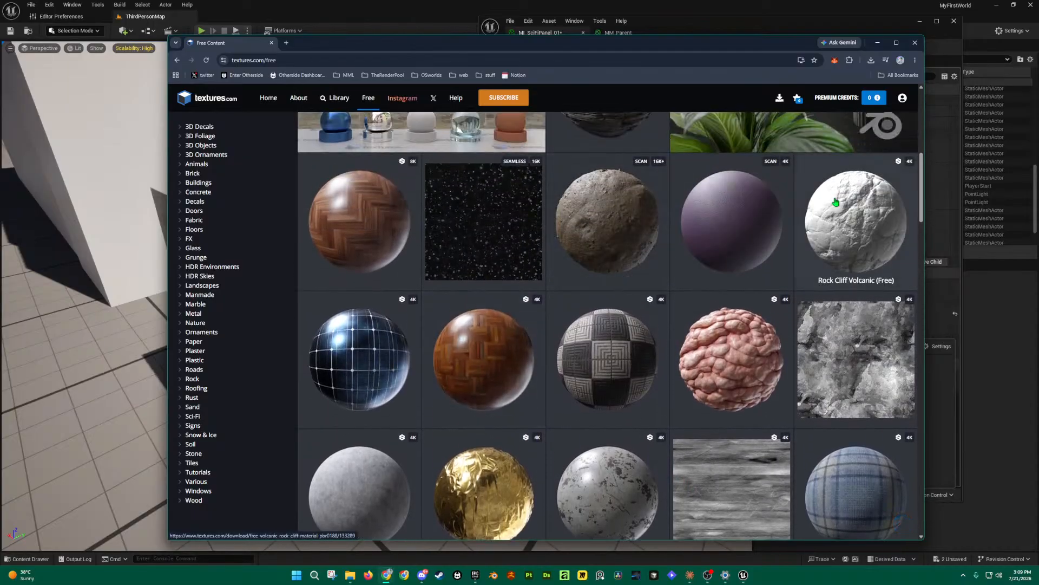
{"action": "left_click", "coordinate": [672, 21]}
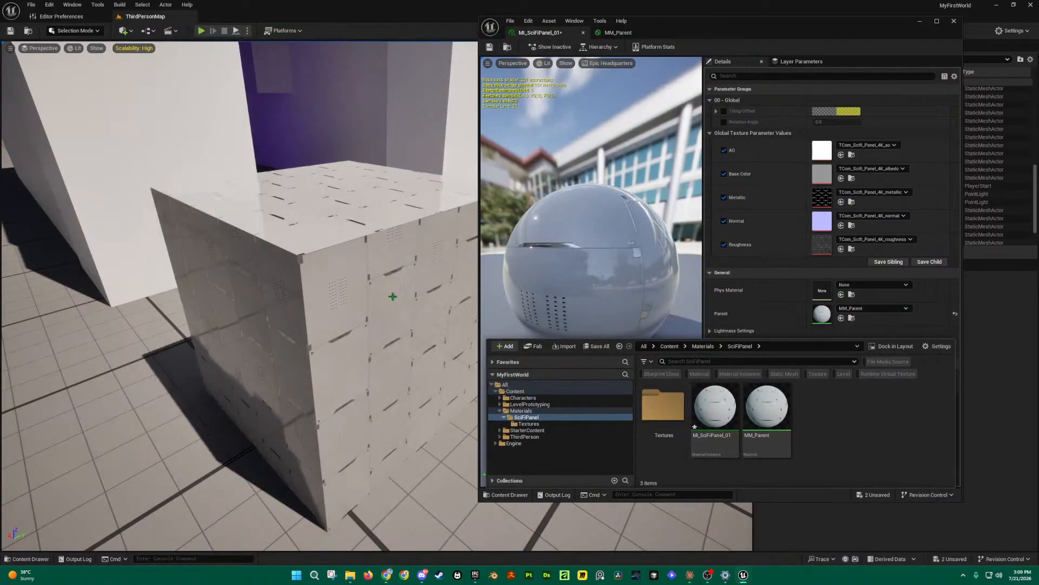
Step: Enable Tiling/Offset, trial Tiling X values around 1.79 and 0.95, and preview on a cube
{"action": "left_click", "coordinate": [725, 111]}
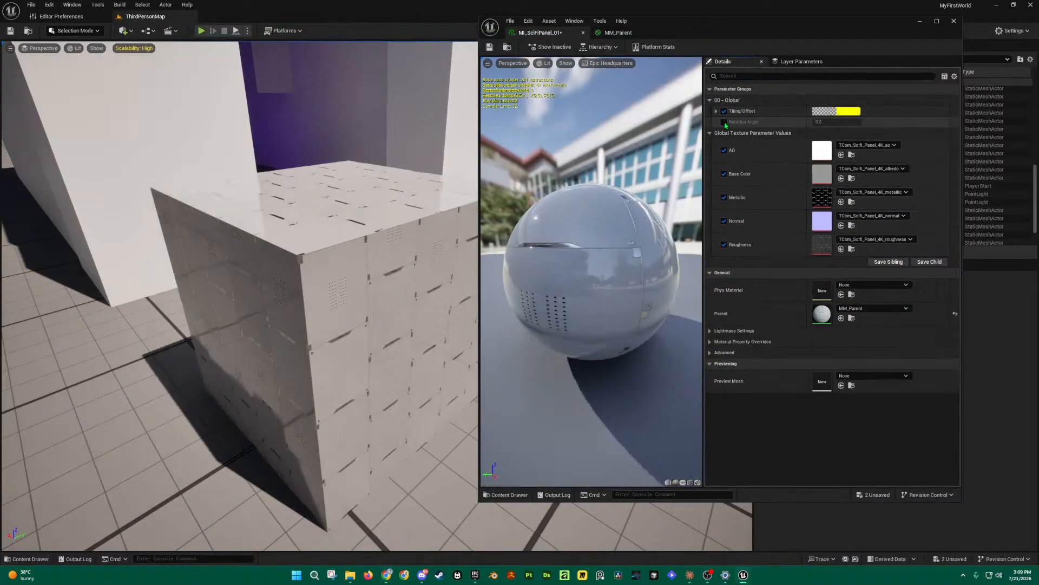
{"action": "right_click_drag", "start_coordinate": [411, 217], "coordinate": [387, 233]}
{"action": "left_click", "coordinate": [716, 111]}
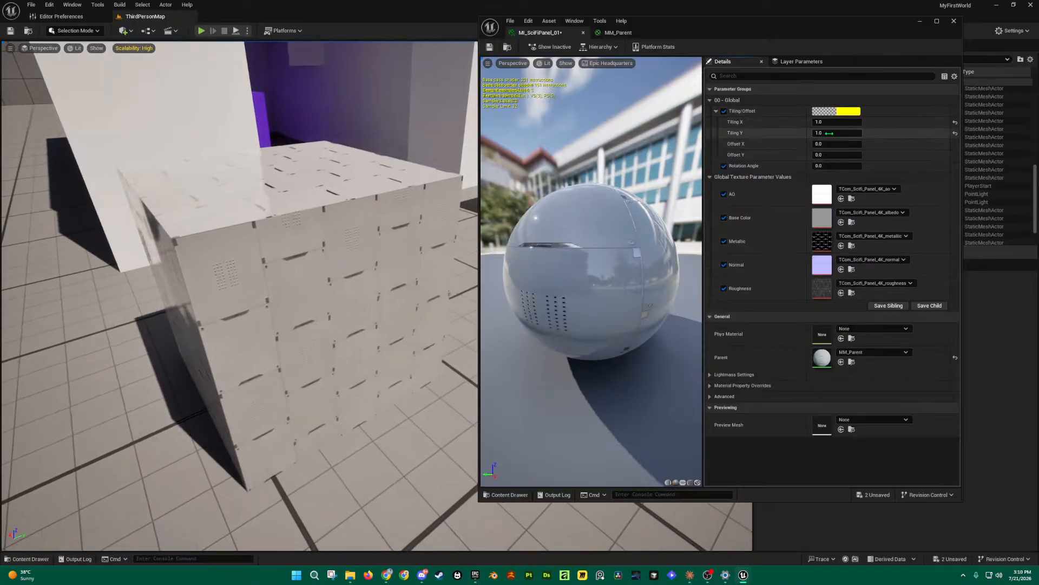
{"action": "left_click_drag", "start_coordinate": [832, 122], "coordinate": [882, 122]}
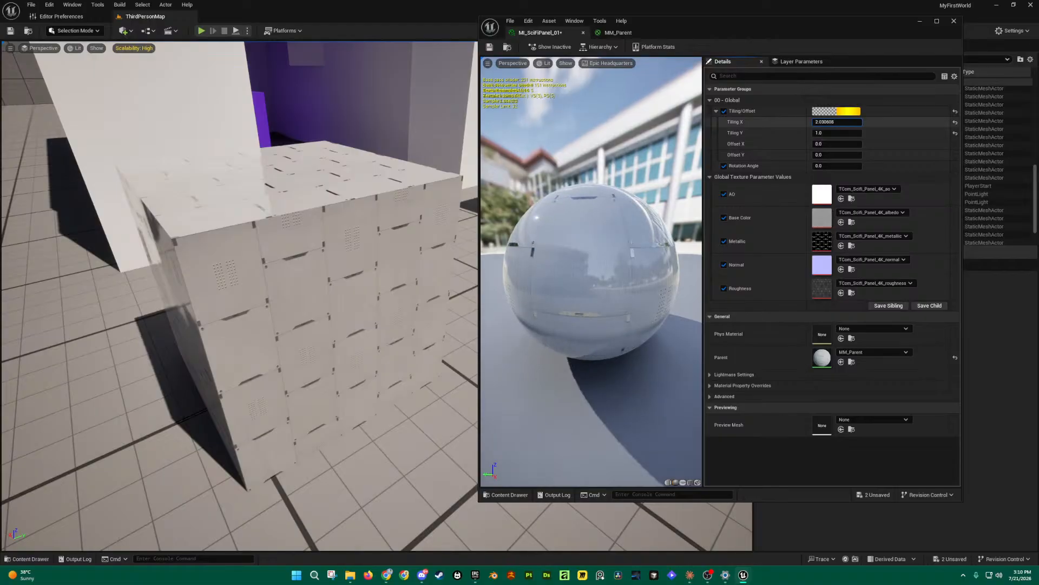
{"action": "left_click_drag", "start_coordinate": [882, 121], "coordinate": [877, 122]}
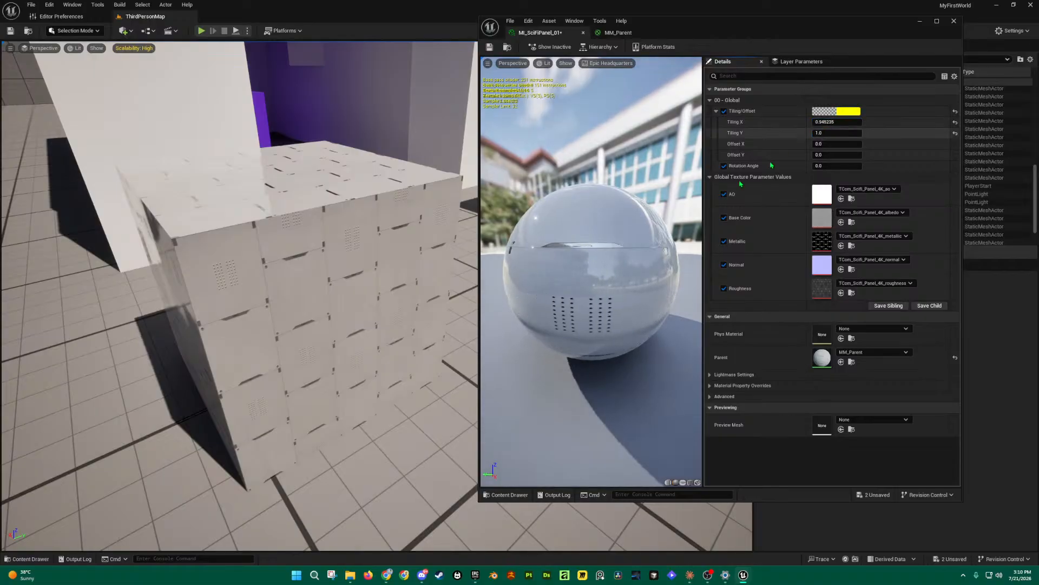
{"action": "left_click", "coordinate": [689, 483]}
{"action": "right_click_drag", "start_coordinate": [606, 288], "coordinate": [602, 264]}
{"action": "left_click_drag", "start_coordinate": [602, 265], "coordinate": [652, 323]}
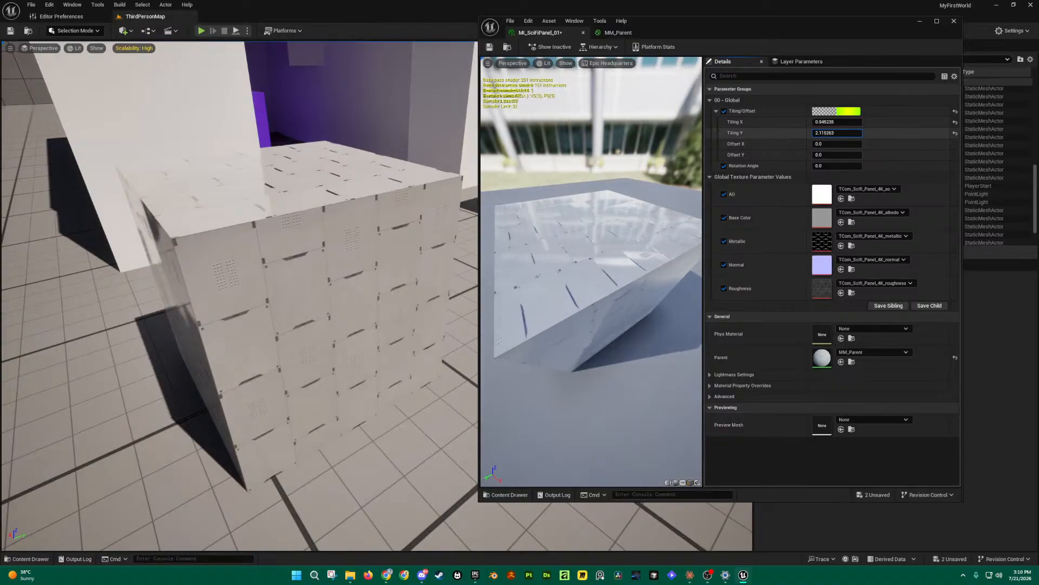
Step: Set Tiling X and Tiling Y to 3.0 after trying other values
{"action": "left_click_drag", "start_coordinate": [837, 133], "coordinate": [871, 133]}
{"action": "mouse_move", "coordinate": [601, 281]}
{"action": "right_mouse_down"}
{"action": "mouse_move", "coordinate": [601, 254]}
{"action": "mouse_move", "coordinate": [601, 277]}
{"action": "mouse_move", "coordinate": [601, 268]}
{"action": "right_mouse_up"}
{"action": "left_click_drag", "start_coordinate": [573, 282], "coordinate": [588, 262]}
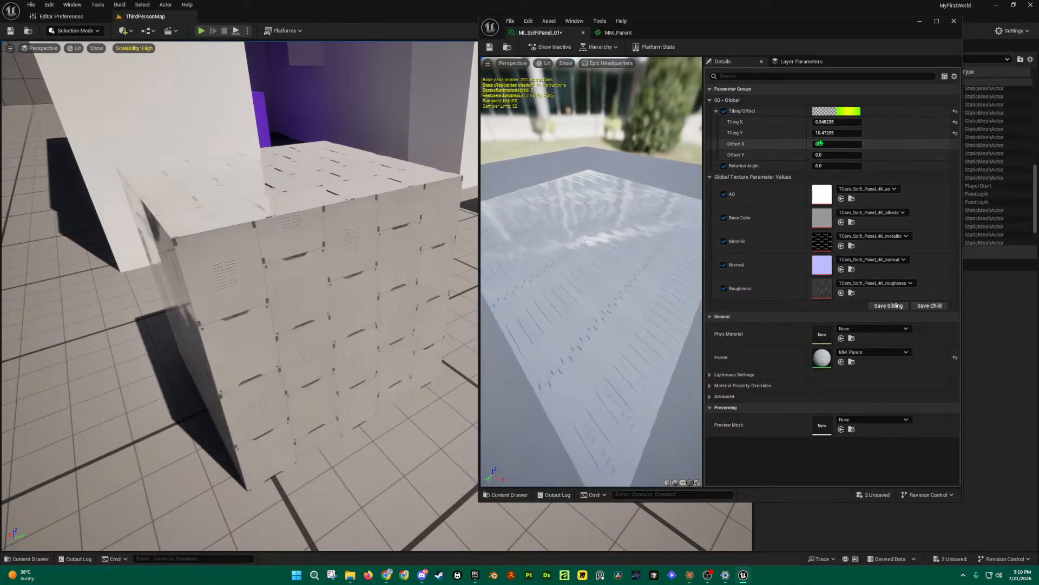
{"action": "left_click", "coordinate": [843, 123]}
{"action": "type", "text": "1"}
{"action": "left_click", "coordinate": [884, 127]}
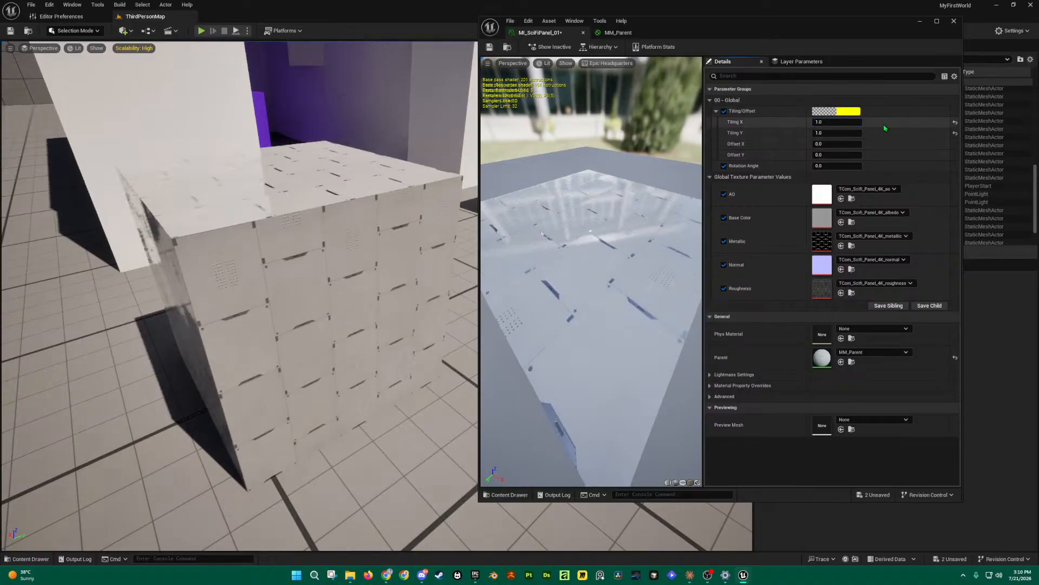
{"action": "left_click_drag", "start_coordinate": [821, 123], "coordinate": [828, 133]}
{"action": "left_click", "coordinate": [849, 123]}
{"action": "type", "text": "3"}
{"action": "left_click", "coordinate": [858, 132]}
{"action": "type", "text": "3"}
{"action": "key", "text": "Return"}
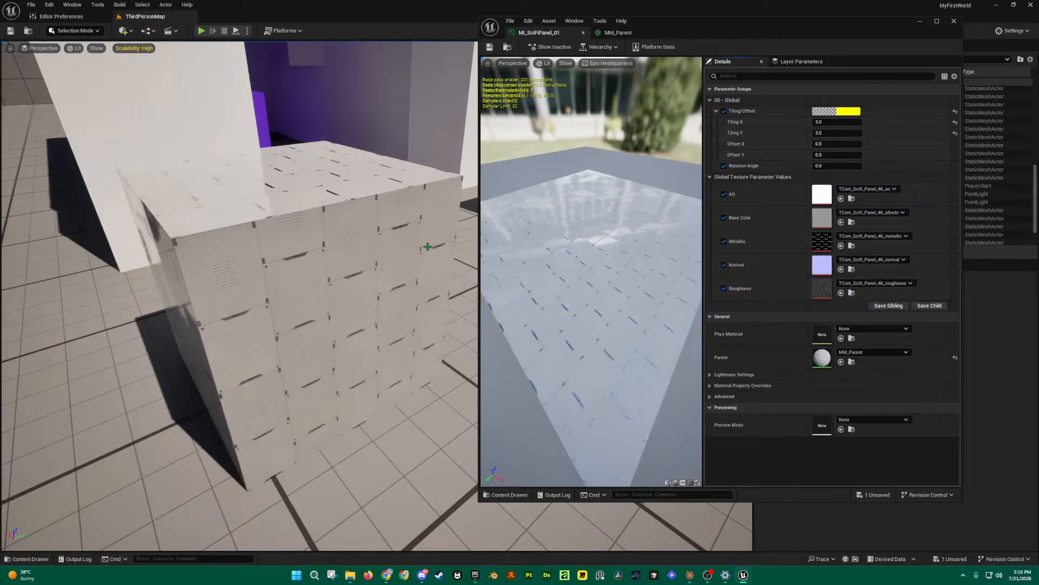
Step: Apply MI_SciFiPanel_01 to the yellow cube in the level
{"action": "mouse_move", "coordinate": [331, 285]}
{"action": "right_mouse_down"}
{"action": "mouse_move", "coordinate": [379, 285]}
{"action": "mouse_move", "coordinate": [332, 285]}
{"action": "right_mouse_up"}
{"action": "key", "text": "ctrl+space"}
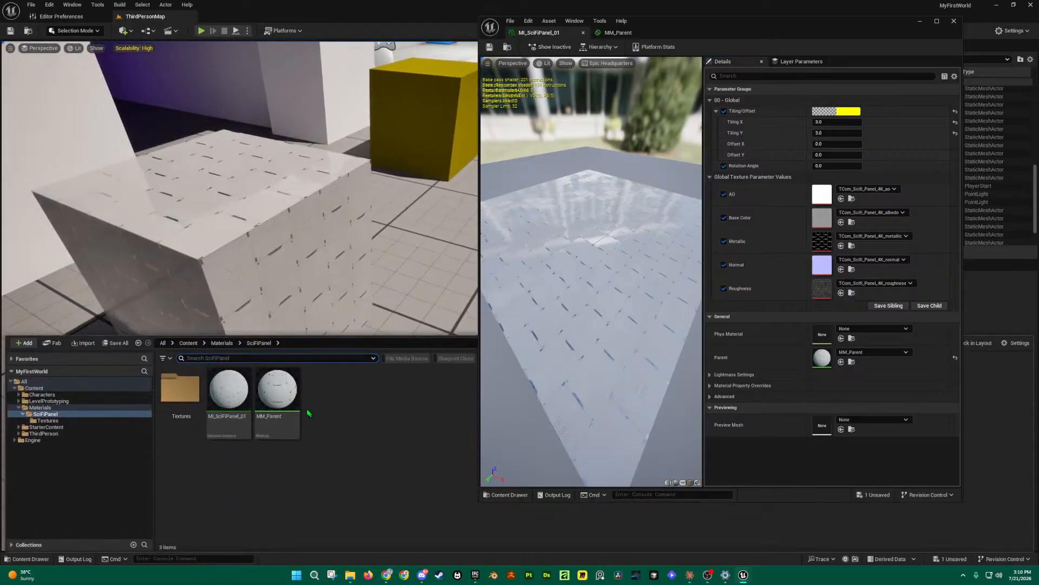
{"action": "left_click_drag", "start_coordinate": [229, 391], "coordinate": [249, 226]}
{"action": "mouse_move", "coordinate": [258, 236]}
{"action": "right_mouse_down"}
{"action": "mouse_move", "coordinate": [242, 224]}
{"action": "mouse_move", "coordinate": [241, 247]}
{"action": "right_mouse_up"}
{"action": "key", "text": "w"}
{"action": "key", "text": "w"}
{"action": "key", "text": "s"}
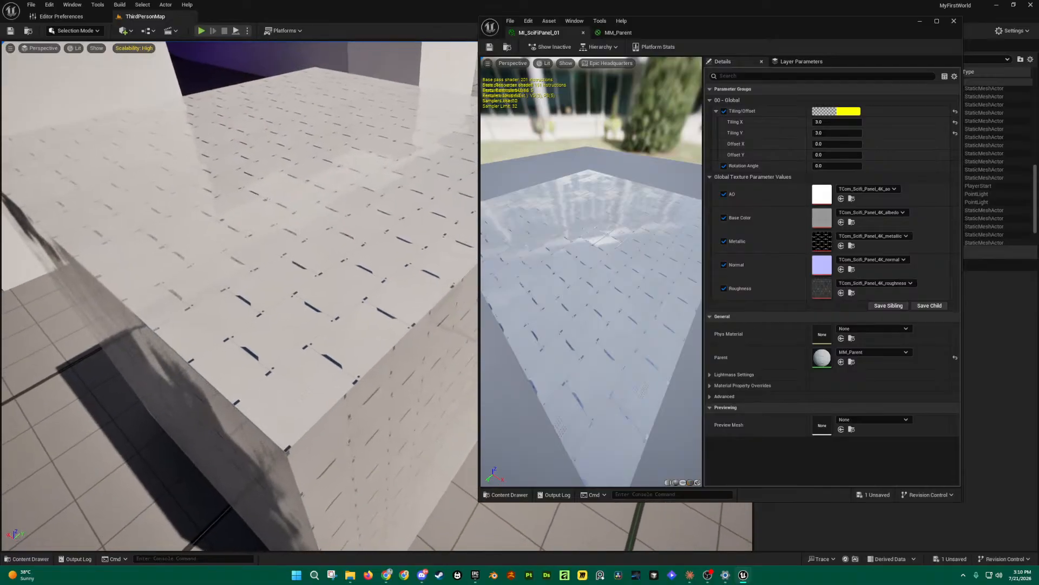
Step: Set Tiling X and Tiling Y to 10 and view the cube's top
{"action": "key", "text": "Return"}
{"action": "left_click", "coordinate": [842, 130]}
{"action": "type", "text": "1"}
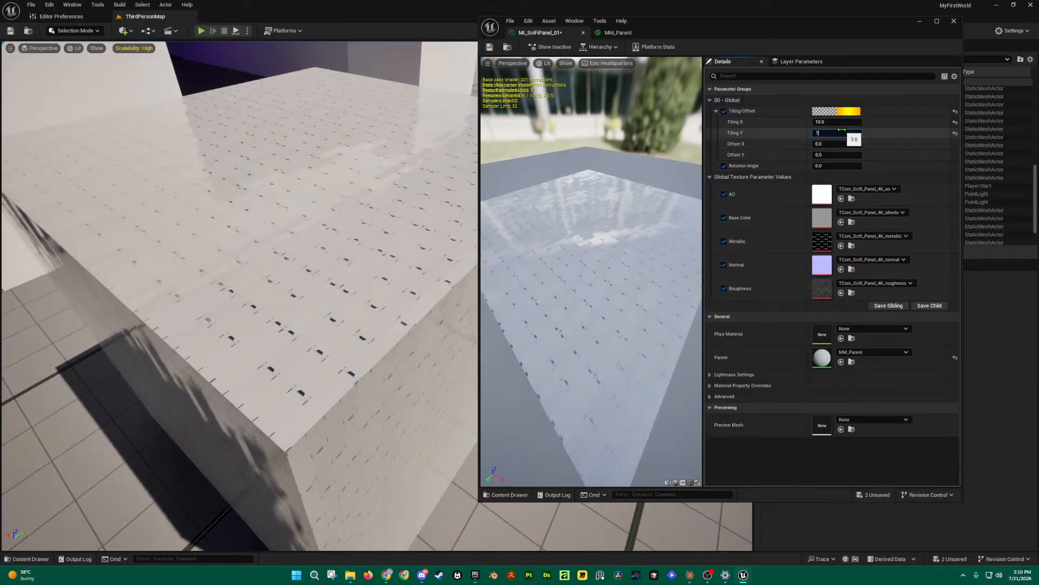
{"action": "type", "text": "0"}
{"action": "key", "text": "Return"}
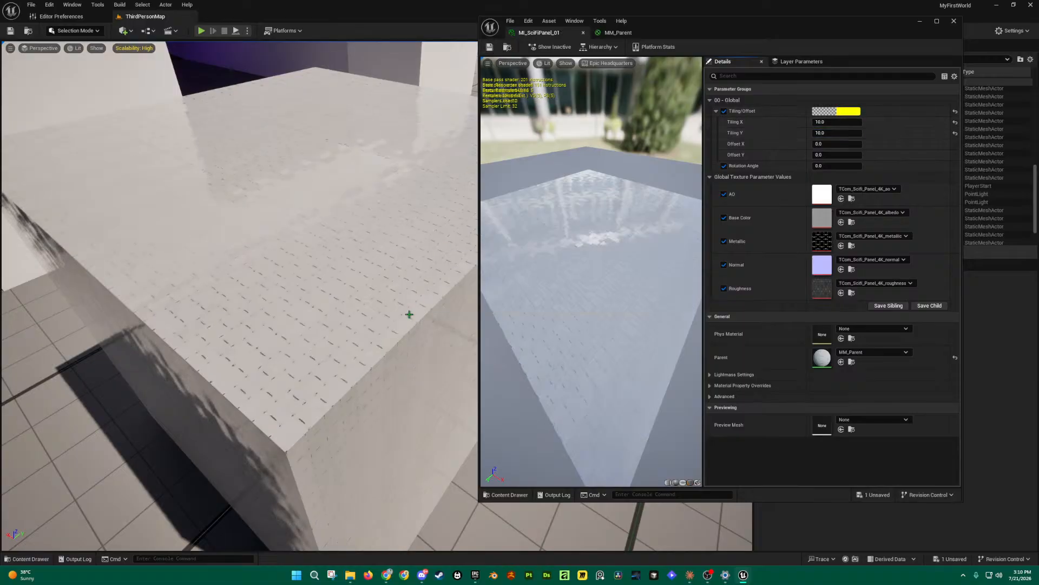
{"action": "right_click_drag", "start_coordinate": [410, 315], "coordinate": [568, 295]}
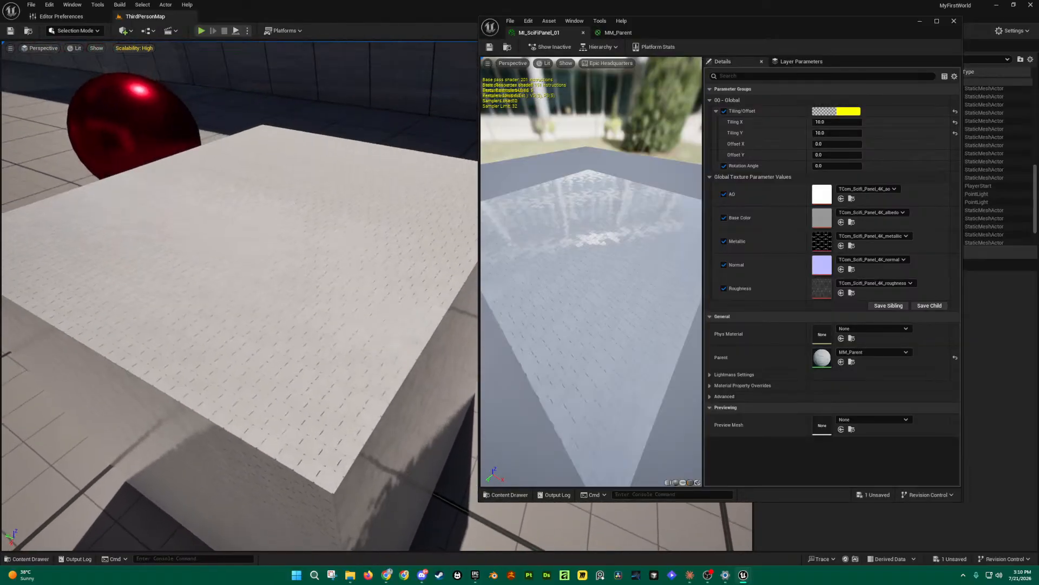
Step: Reset Tiling X and Y to 1.0 and save the material instance
{"action": "left_click", "coordinate": [843, 123]}
{"action": "type", "text": "1"}
{"action": "left_click", "coordinate": [846, 133]}
{"action": "type", "text": "1"}
{"action": "left_click", "coordinate": [881, 134]}
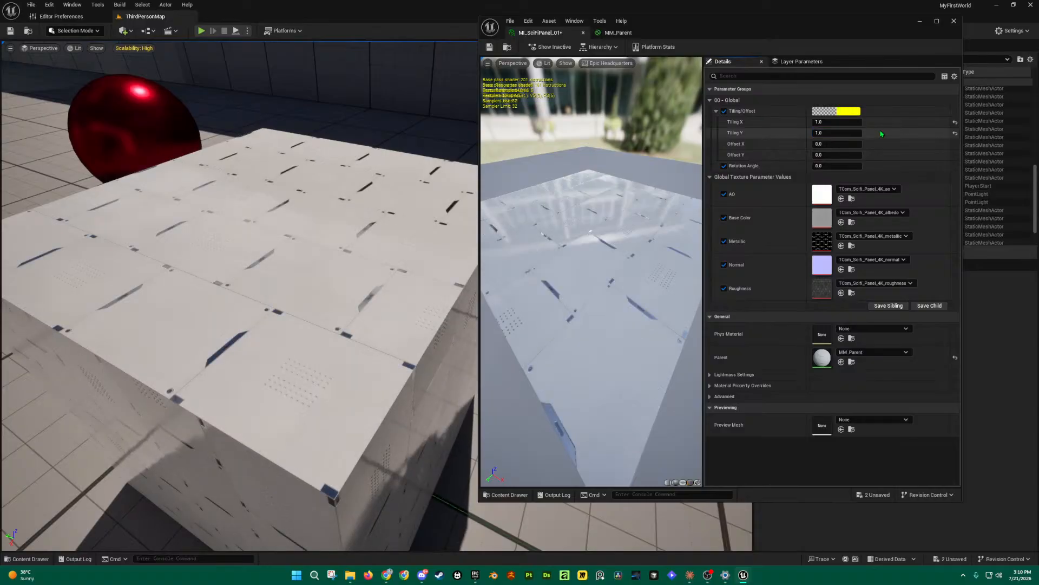
{"action": "left_click", "coordinate": [490, 47]}
{"action": "right_click_drag", "start_coordinate": [422, 239], "coordinate": [346, 253]}
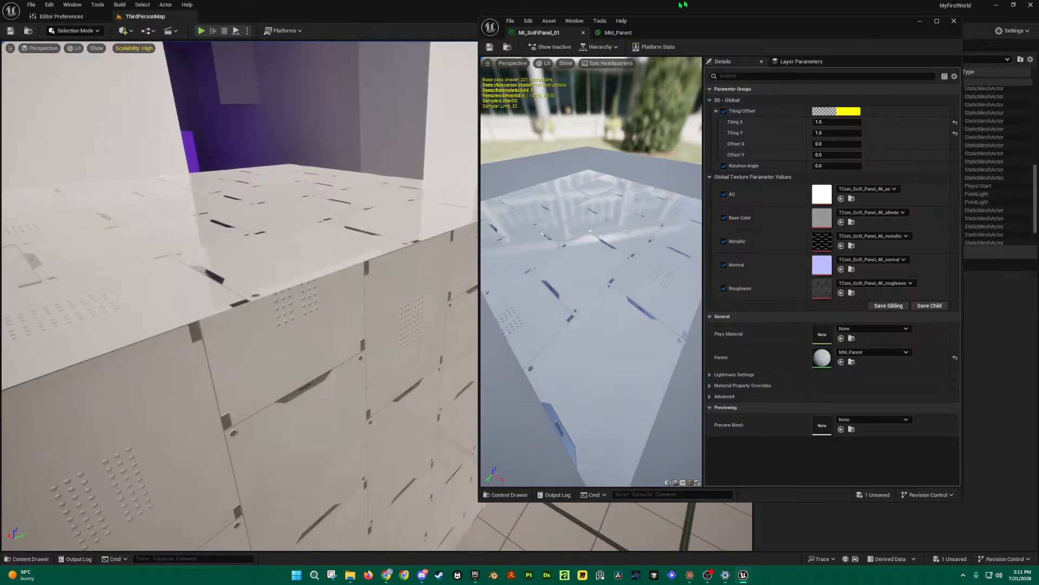
{"action": "left_click", "coordinate": [618, 33]}
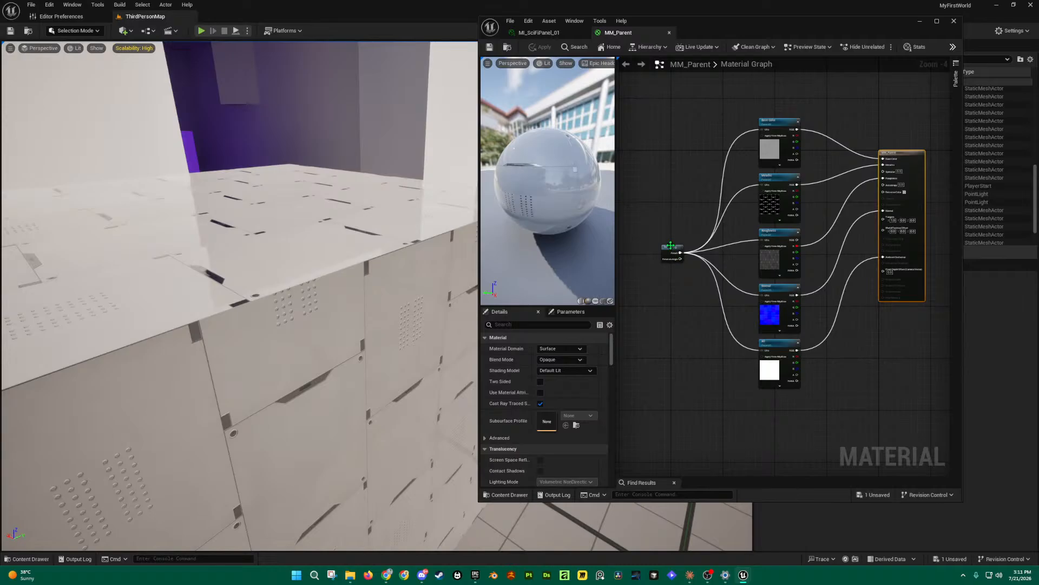
Step: Add a second MF_Tiling node above the existing one by searching 'MF_Til'
{"action": "scroll", "coordinate": [675, 248], "scroll_direction": "up", "scroll_amount": 1}
{"action": "scroll", "coordinate": [783, 241], "scroll_direction": "up", "scroll_amount": 1}
{"action": "scroll", "coordinate": [783, 240], "scroll_direction": "down", "scroll_amount": 1}
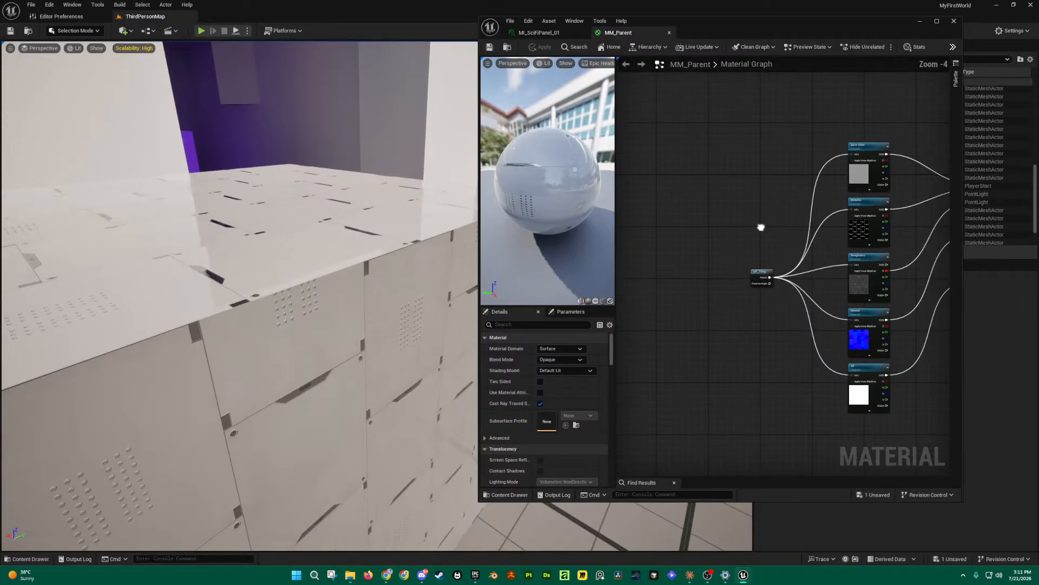
{"action": "scroll", "coordinate": [683, 190], "scroll_direction": "down", "scroll_amount": 1}
{"action": "right_click", "coordinate": [685, 188]}
{"action": "type", "text": "MF_Tili"}
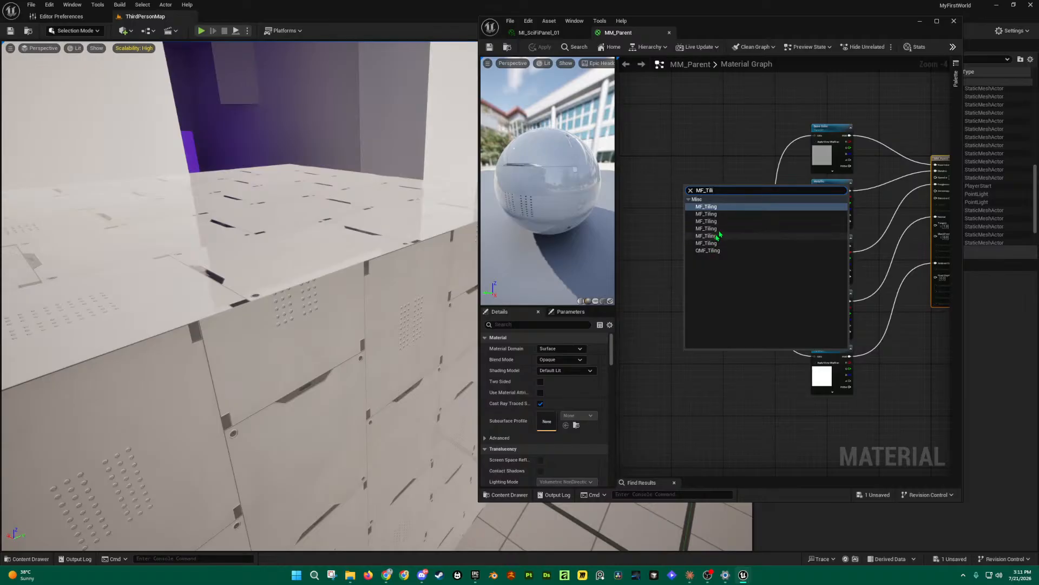
{"action": "left_click", "coordinate": [717, 208]}
{"action": "scroll", "coordinate": [702, 181], "scroll_direction": "up", "scroll_amount": 4}
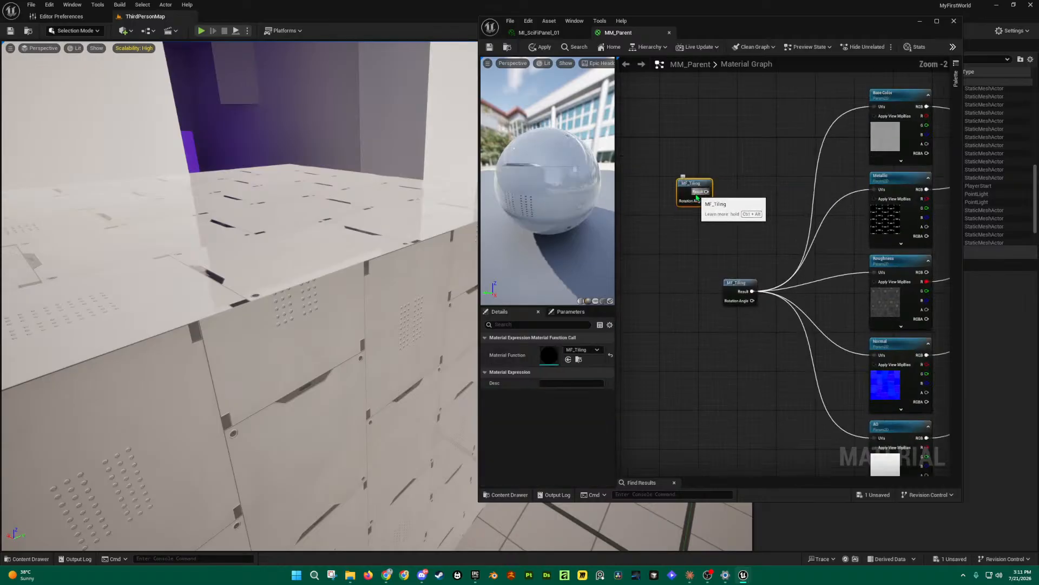
{"action": "left_click_drag", "start_coordinate": [702, 181], "coordinate": [744, 265]}
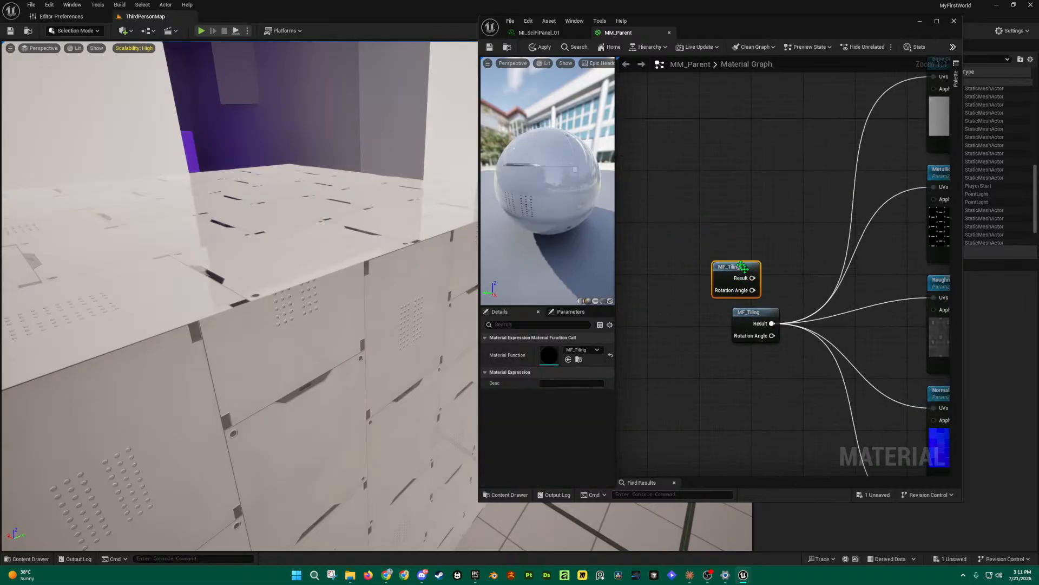
{"action": "scroll", "coordinate": [756, 257], "scroll_direction": "down", "scroll_amount": 3}
{"action": "scroll", "coordinate": [757, 258], "scroll_direction": "up", "scroll_amount": 4}
{"action": "right_click_drag", "start_coordinate": [675, 286], "coordinate": [700, 281]}
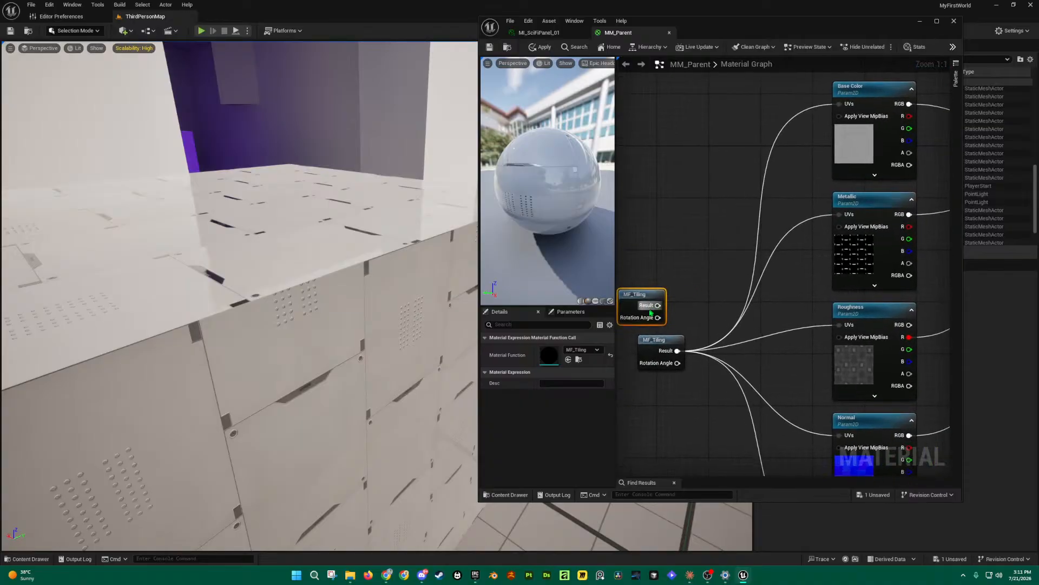
Step: Maximize the material editor, delete the extra MF_Tiling node and save MM_Parent
{"action": "double_click", "coordinate": [716, 32]}
{"action": "left_click_drag", "start_coordinate": [341, 289], "coordinate": [397, 245]}
{"action": "right_click_drag", "start_coordinate": [397, 245], "coordinate": [485, 197]}
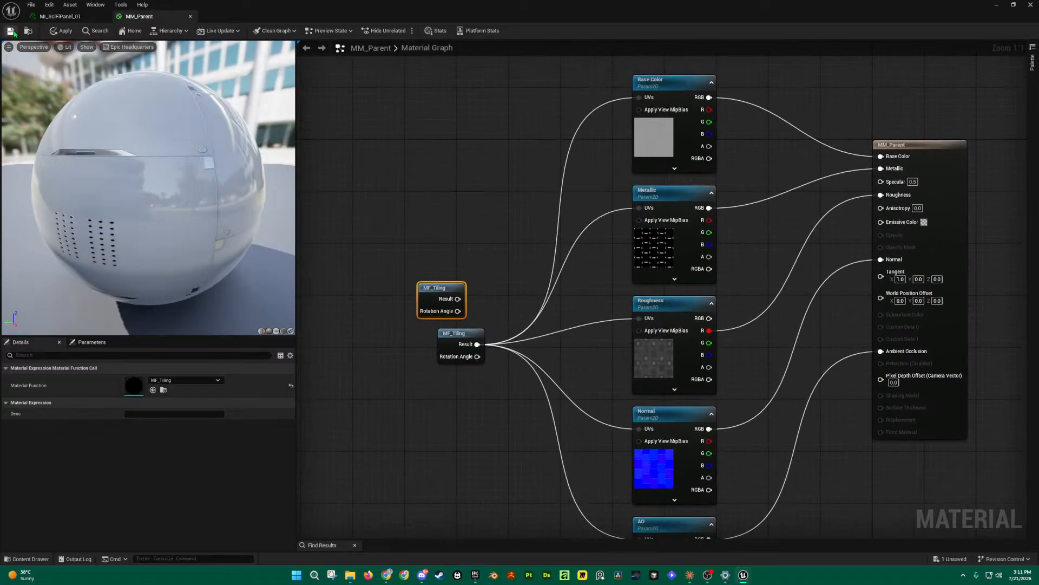
{"action": "key", "text": "Delete"}
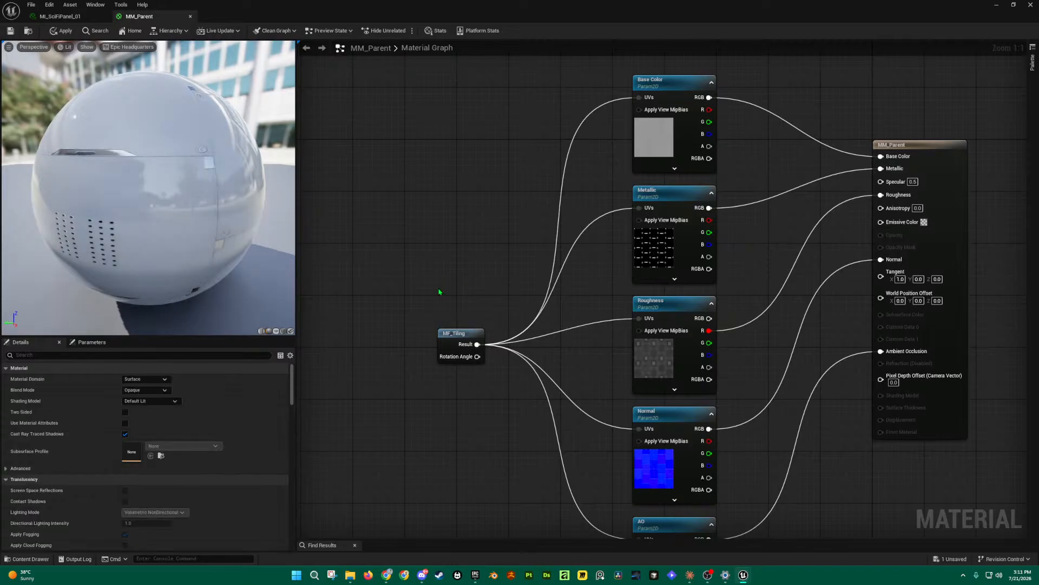
{"action": "left_click", "coordinate": [10, 30]}
Step: Restore MI_SciFiPanel_01 as a floating window and drag it onto the cube in the level
{"action": "left_click", "coordinate": [54, 17]}
{"action": "key", "text": "ctrl+space"}
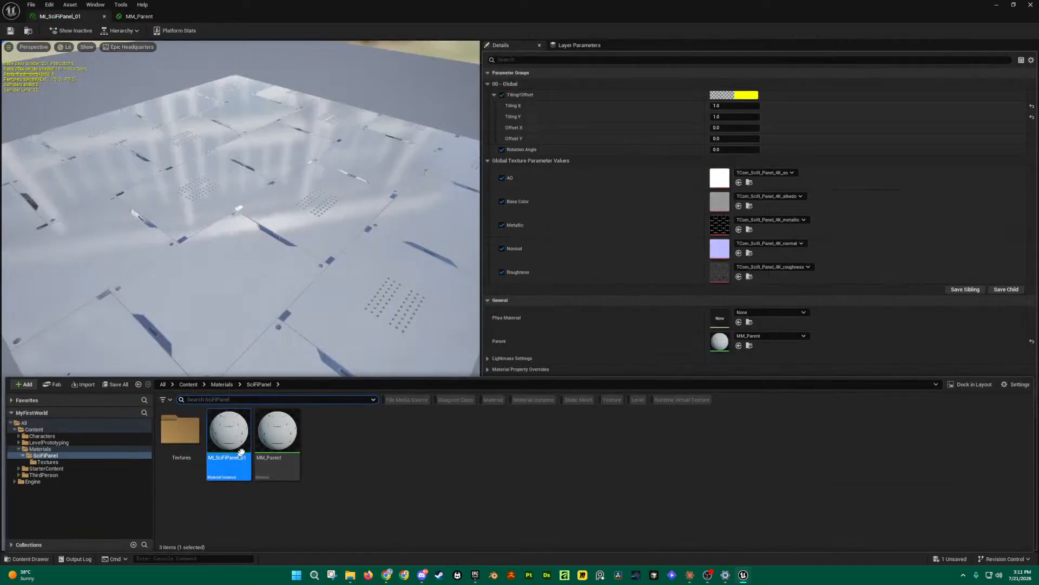
{"action": "right_click", "coordinate": [287, 441]}
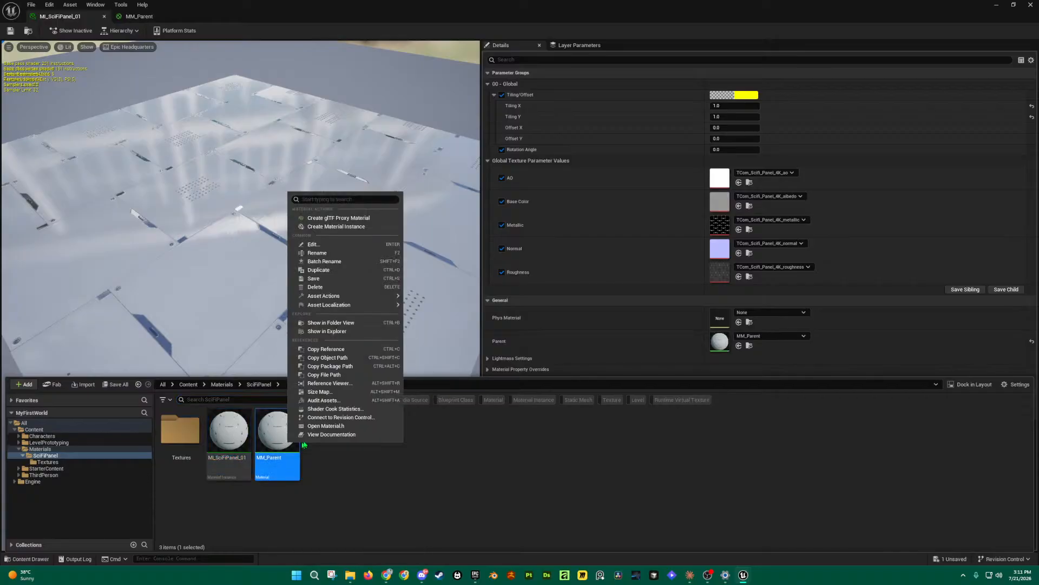
{"action": "left_click", "coordinate": [553, 498]}
{"action": "left_click", "coordinate": [229, 433]}
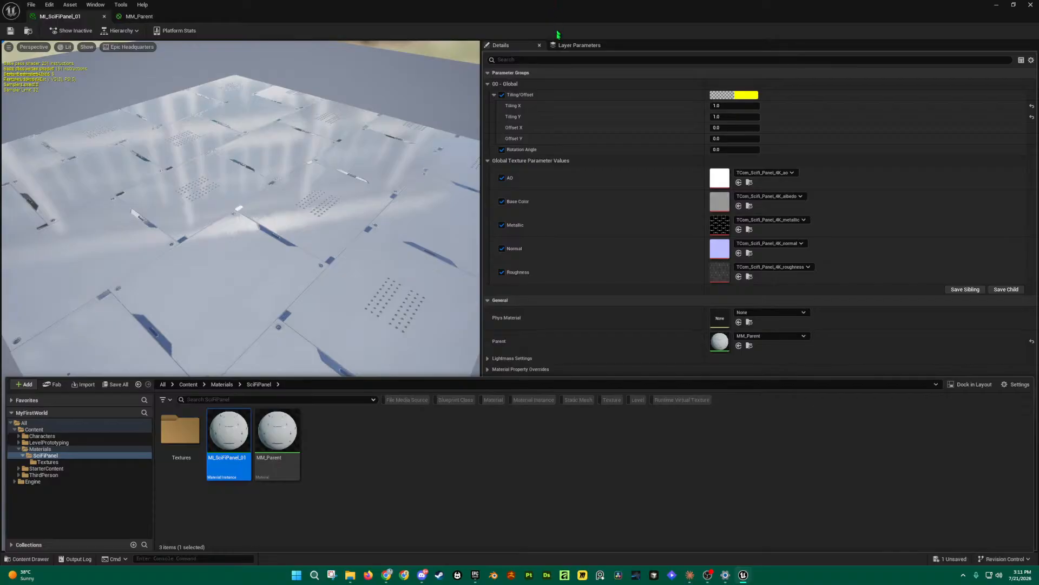
{"action": "left_click", "coordinate": [525, 119]}
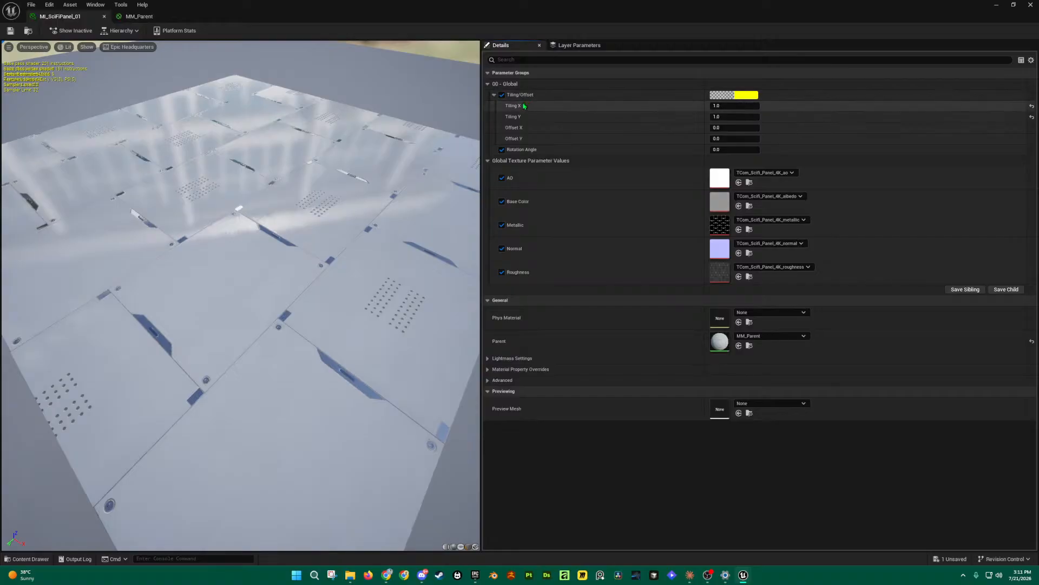
{"action": "double_click", "coordinate": [236, 6]}
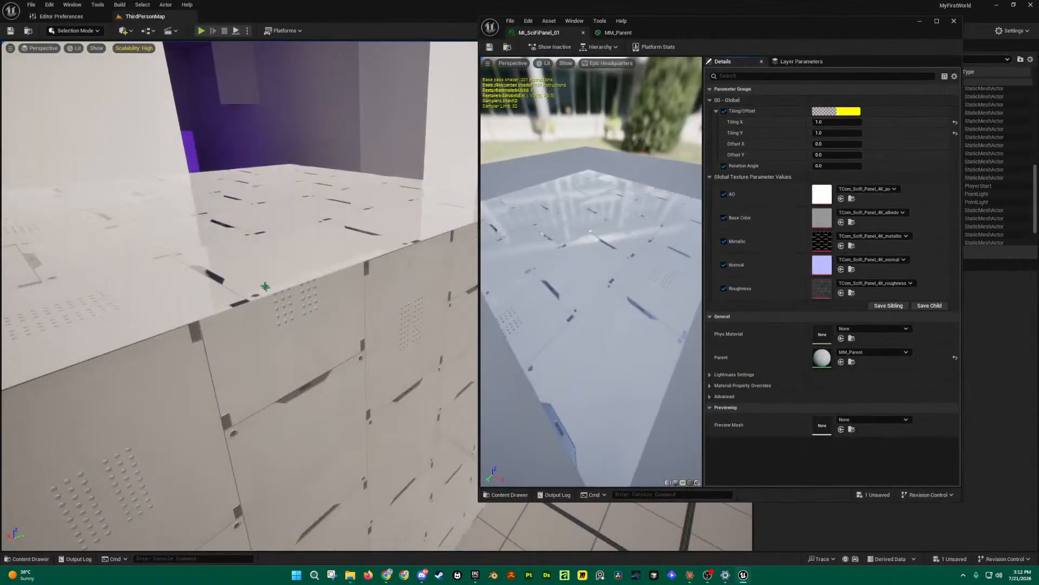
{"action": "right_click_drag", "start_coordinate": [456, 313], "coordinate": [450, 306]}
{"action": "key", "text": "ctrl+space"}
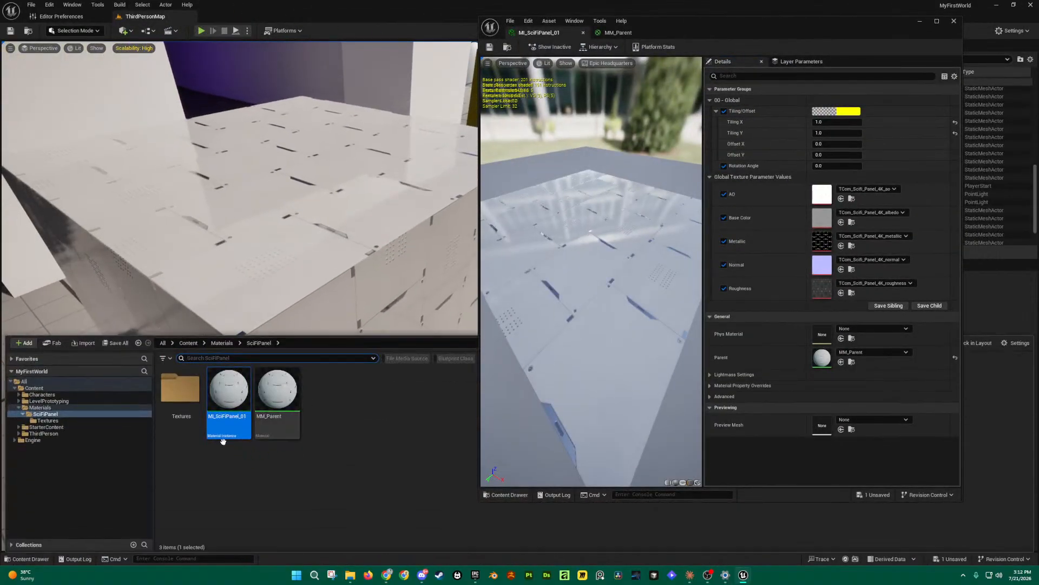
{"action": "left_click_drag", "start_coordinate": [236, 403], "coordinate": [325, 219]}
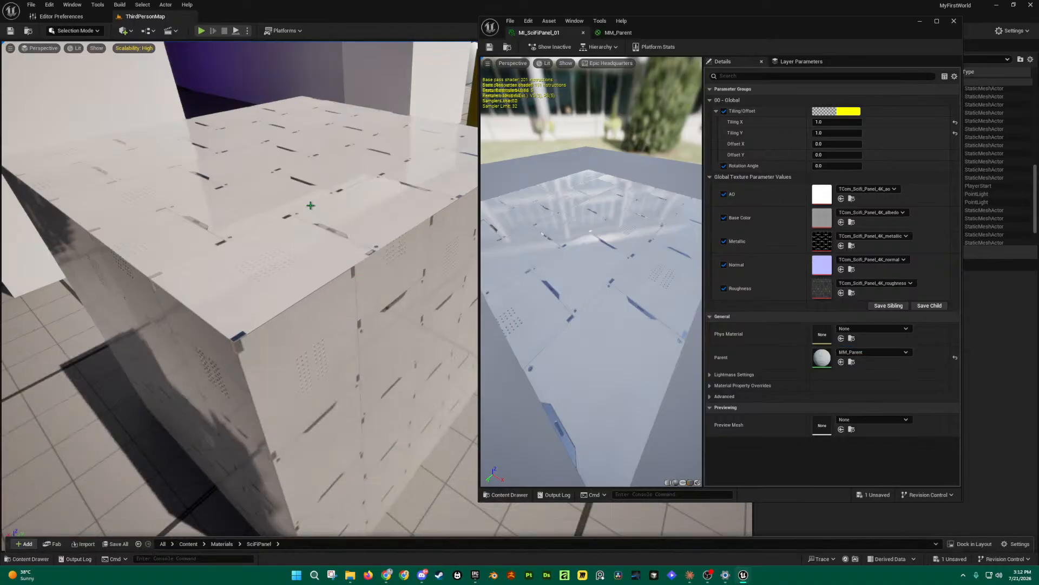
Step: Try Tiling X values near 13 and -1.5, save, then undo back to 1.0
{"action": "left_click_drag", "start_coordinate": [711, 130], "coordinate": [769, 129]}
{"action": "left_click_drag", "start_coordinate": [837, 122], "coordinate": [810, 122]}
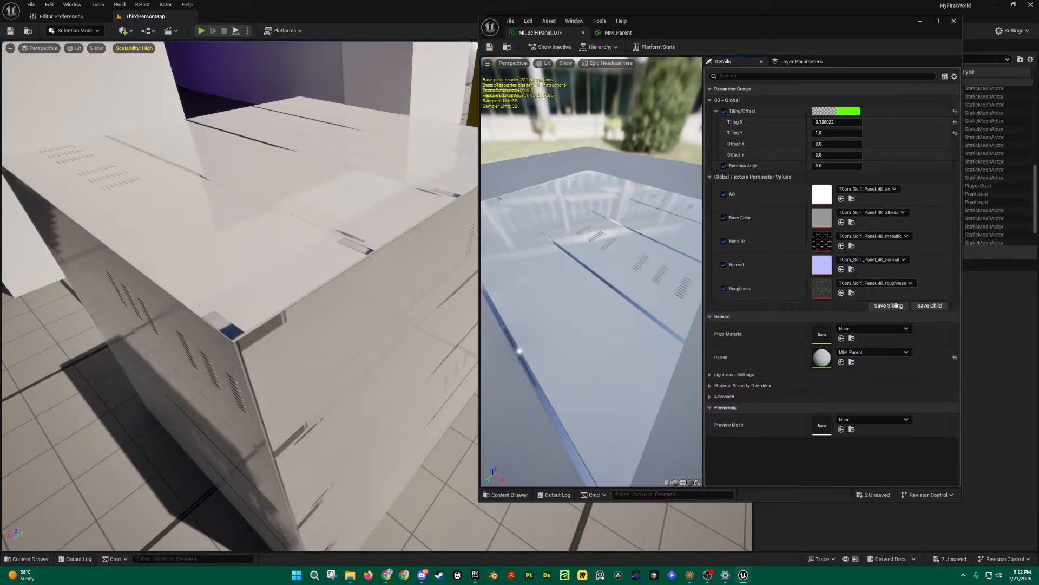
{"action": "key", "text": "ctrl+s"}
{"action": "key", "text": "ctrl+z"}
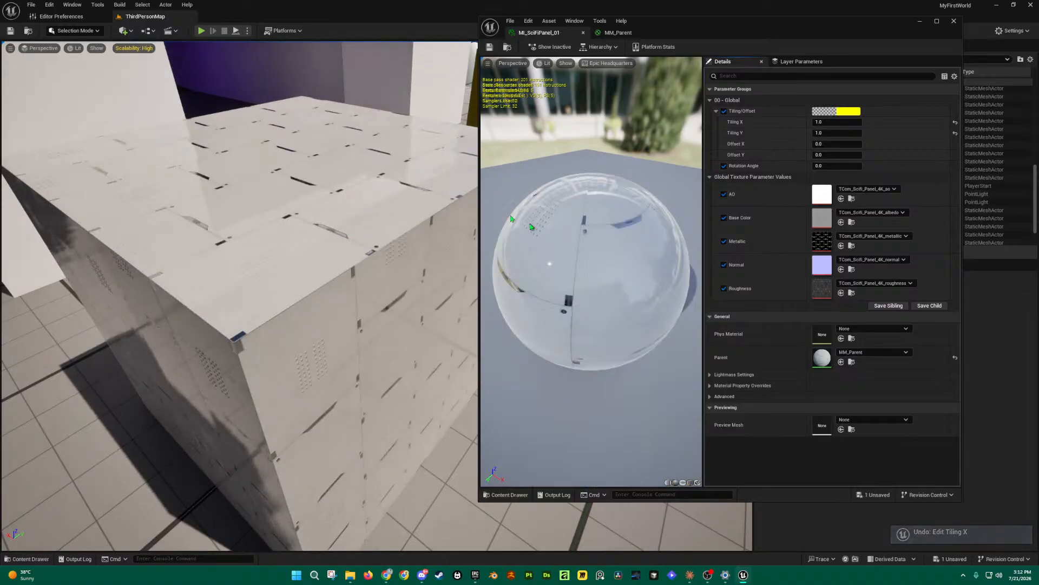
Step: Open the Sci-Fi Panel texture's page from the free textures listing
{"action": "mouse_move", "coordinate": [386, 575]}
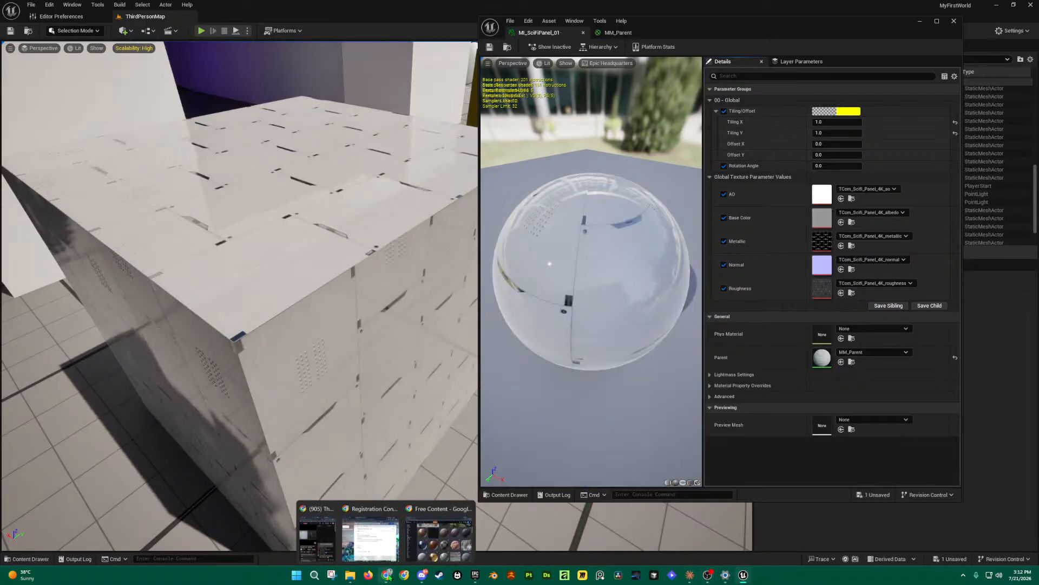
{"action": "left_click", "coordinate": [436, 551]}
{"action": "scroll", "coordinate": [601, 303], "scroll_direction": "down", "scroll_amount": 5}
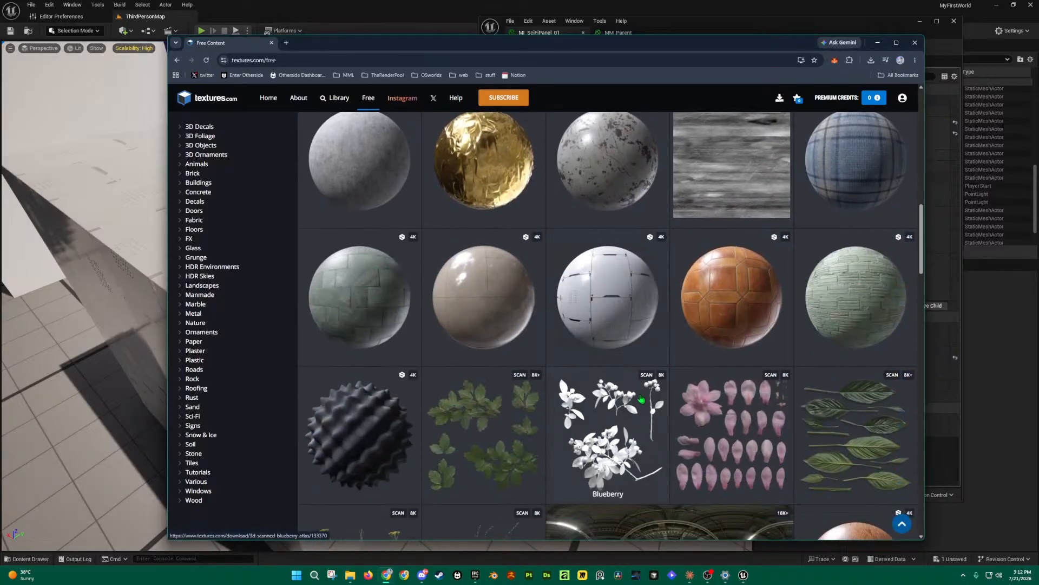
{"action": "left_click", "coordinate": [604, 289]}
{"action": "scroll", "coordinate": [590, 304], "scroll_direction": "down", "scroll_amount": 5}
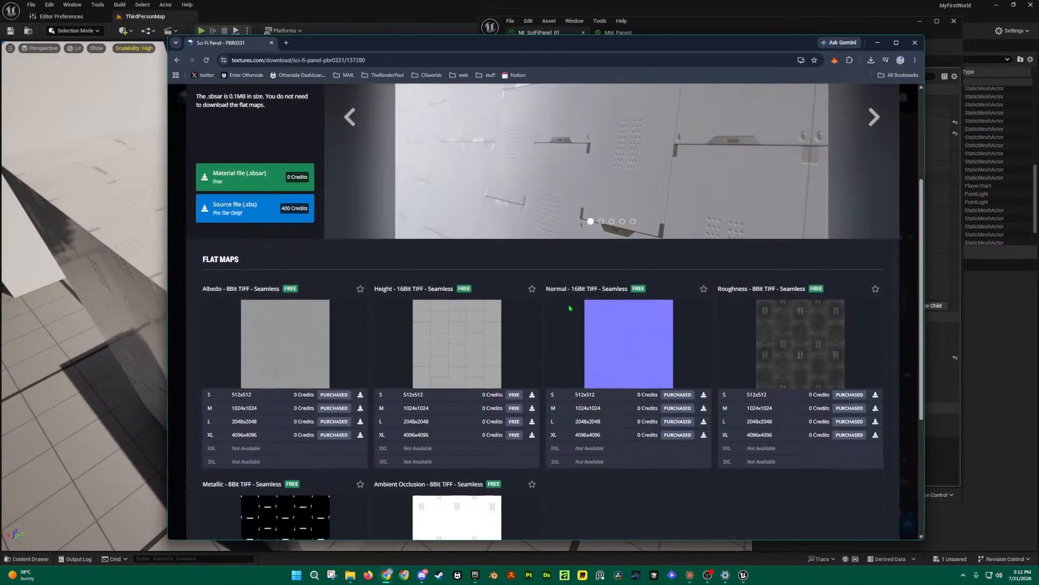
{"action": "scroll", "coordinate": [398, 268], "scroll_direction": "up", "scroll_amount": 5}
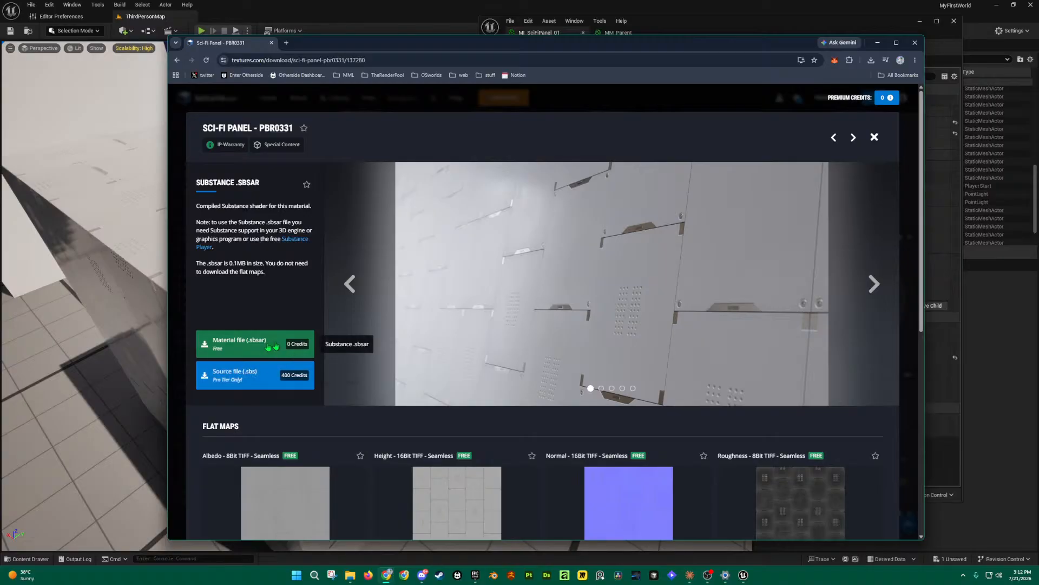
Step: Review the Albedo, Normal, Metallic, Ambient Occlusion and Height flat maps, then close Chrome
{"action": "scroll", "coordinate": [325, 336], "scroll_direction": "down", "scroll_amount": 5}
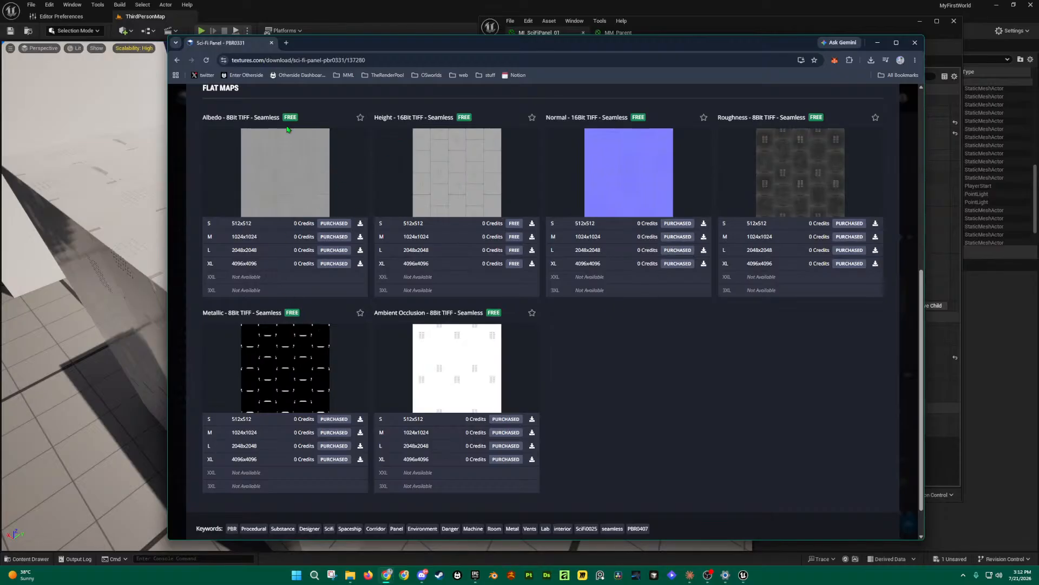
{"action": "left_click_drag", "start_coordinate": [211, 118], "coordinate": [232, 118]}
{"action": "left_click_drag", "start_coordinate": [548, 118], "coordinate": [611, 119]}
{"action": "left_click_drag", "start_coordinate": [715, 120], "coordinate": [778, 119]}
{"action": "left_click_drag", "start_coordinate": [211, 313], "coordinate": [251, 314]}
{"action": "left_click_drag", "start_coordinate": [392, 313], "coordinate": [464, 315]}
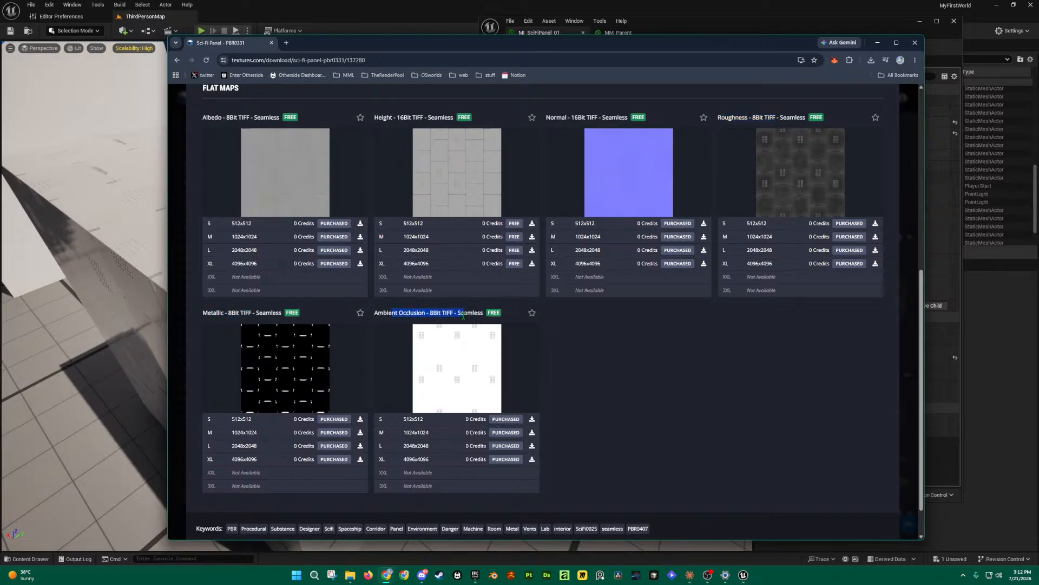
{"action": "left_click_drag", "start_coordinate": [386, 118], "coordinate": [428, 118]}
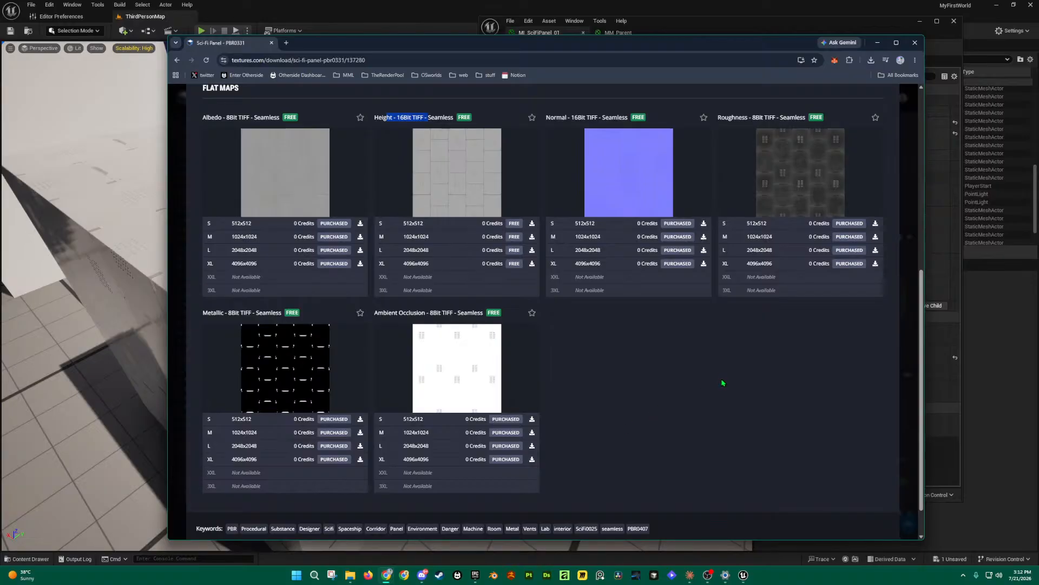
{"action": "left_click", "coordinate": [920, 49]}
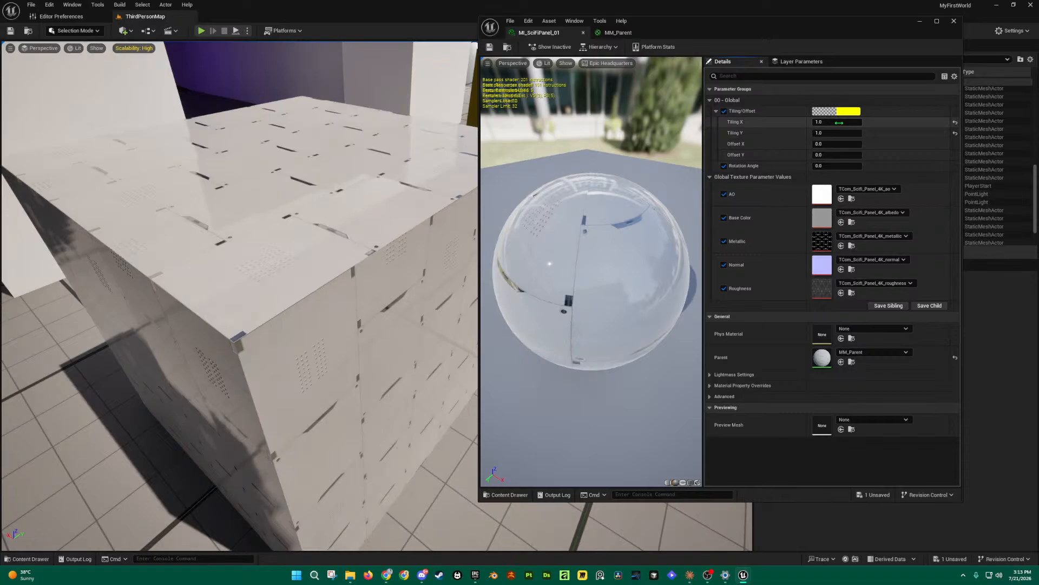
Step: Switch to the MM_Parent material graph and zoom out to see its texture nodes
{"action": "left_click", "coordinate": [618, 33]}
{"action": "right_click_drag", "start_coordinate": [744, 229], "coordinate": [687, 204]}
{"action": "scroll", "coordinate": [686, 205], "scroll_direction": "down", "scroll_amount": 2}
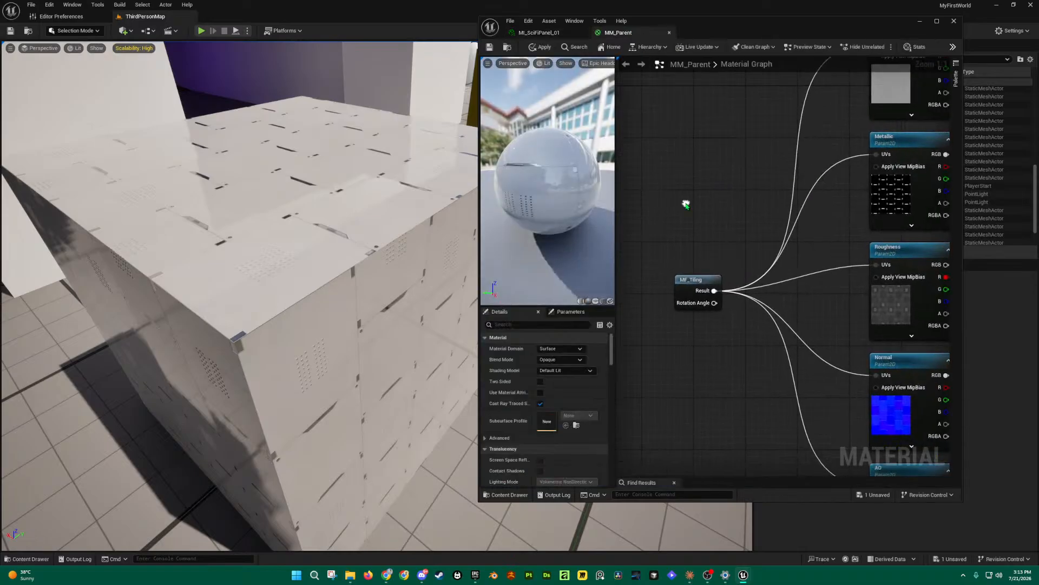
{"action": "scroll", "coordinate": [680, 314], "scroll_direction": "down", "scroll_amount": 2}
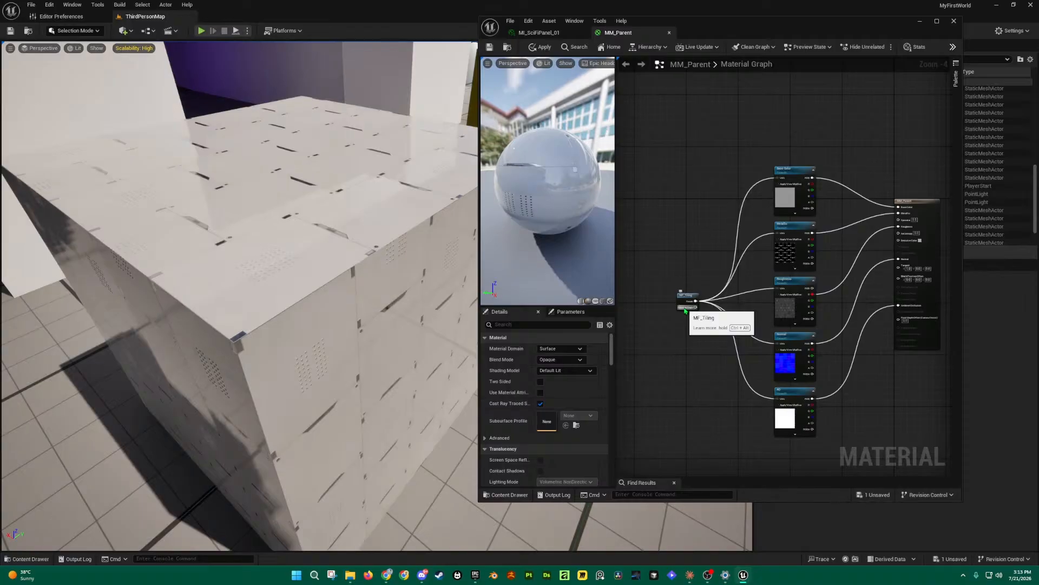
Step: In the Content Drawer, inspect MM_Box, MI_Box_01 and MI_Box_02, then the SciFiPanel folder
{"action": "key", "text": "ctrl+space"}
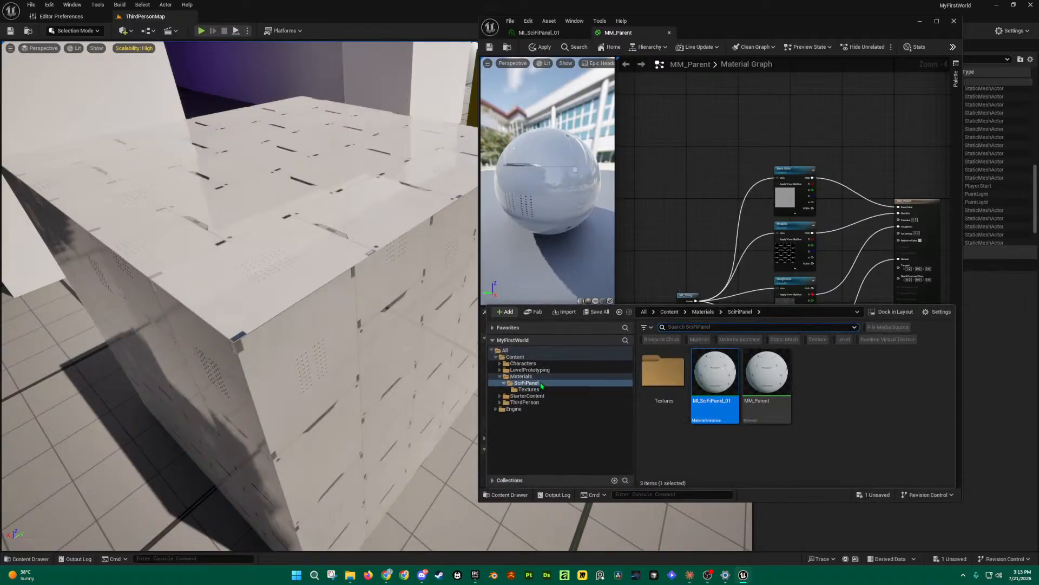
{"action": "left_click", "coordinate": [521, 376]}
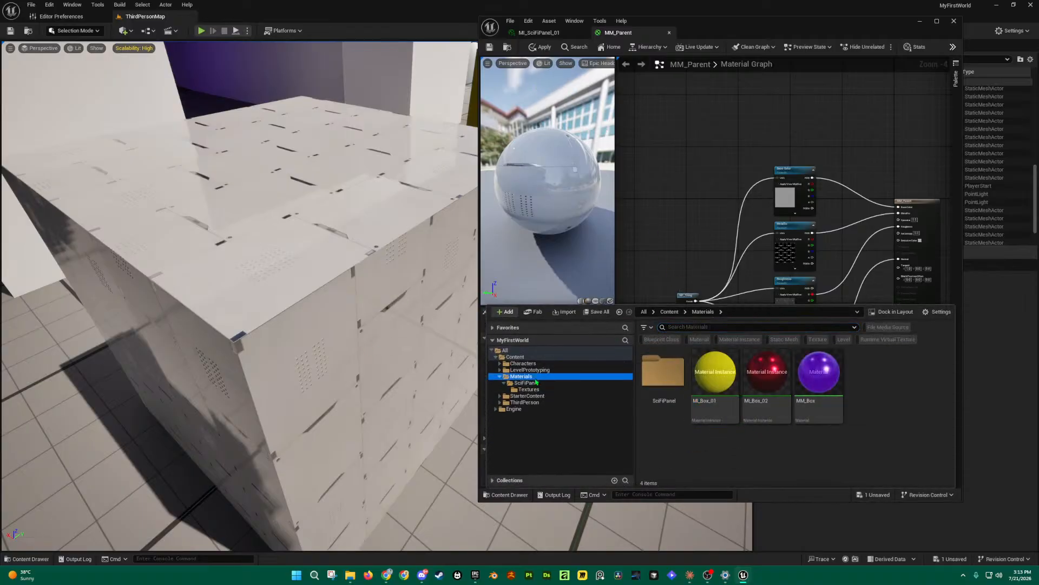
{"action": "left_click", "coordinate": [830, 373]}
{"action": "left_click", "coordinate": [715, 374]}
{"action": "left_click", "coordinate": [762, 365]}
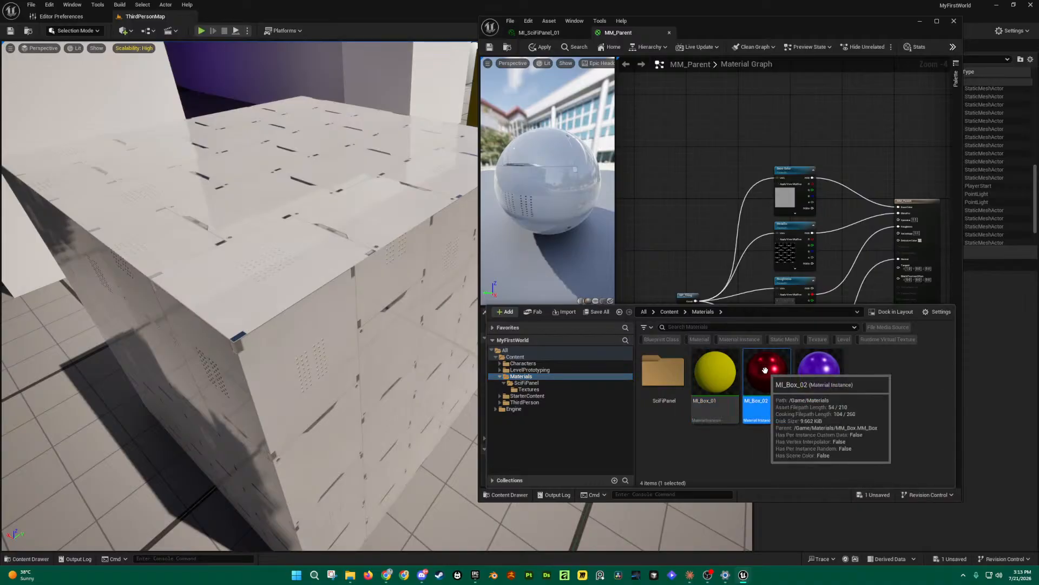
{"action": "double_click", "coordinate": [664, 374]}
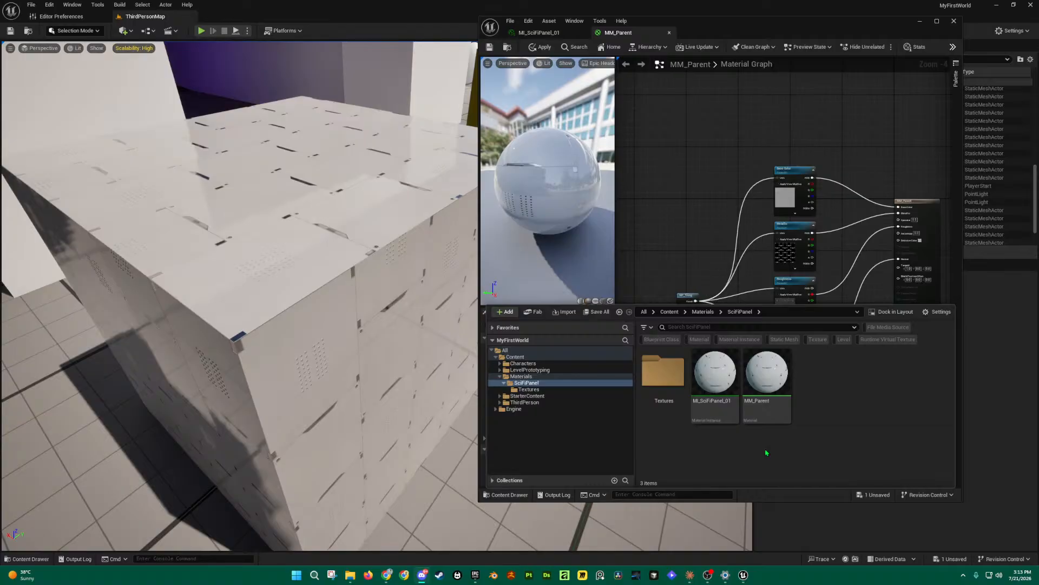
{"action": "left_click", "coordinate": [520, 376]}
Step: Open MM_Box and close MM_Parent, applying its pending changes
{"action": "double_click", "coordinate": [820, 379]}
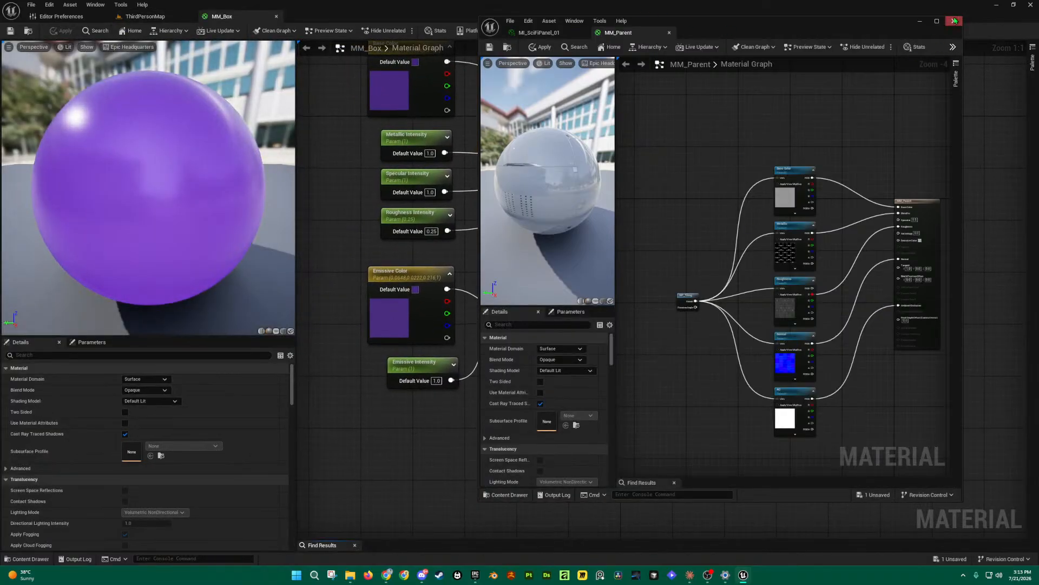
{"action": "left_click", "coordinate": [954, 22]}
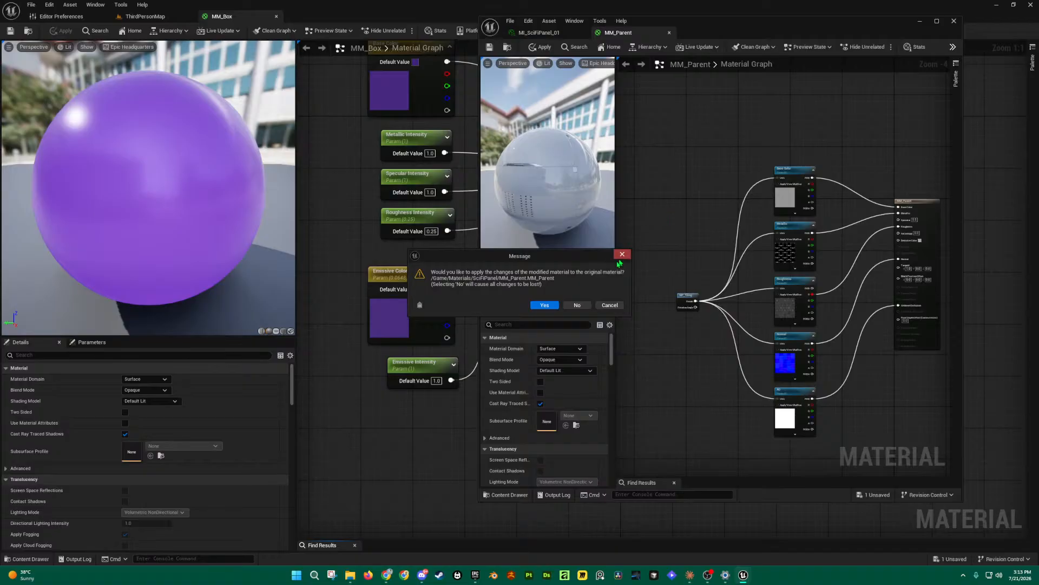
{"action": "left_click", "coordinate": [544, 305]}
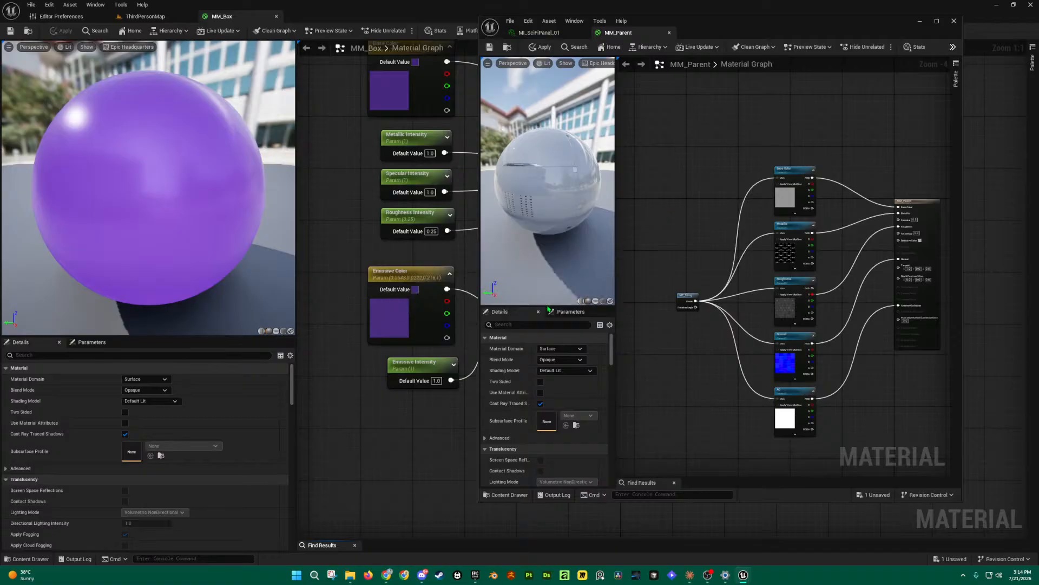
Step: Bring the MM_Box graph into view and select all its parameter nodes
{"action": "right_click_drag", "start_coordinate": [516, 227], "coordinate": [577, 298]}
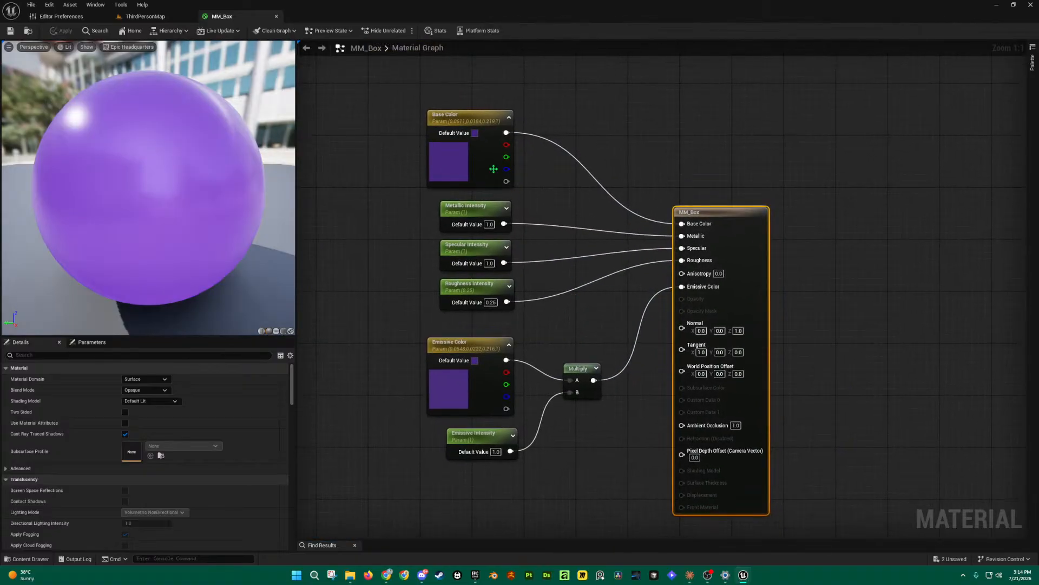
{"action": "left_click", "coordinate": [460, 119]}
{"action": "left_click_drag", "start_coordinate": [386, 86], "coordinate": [607, 497]}
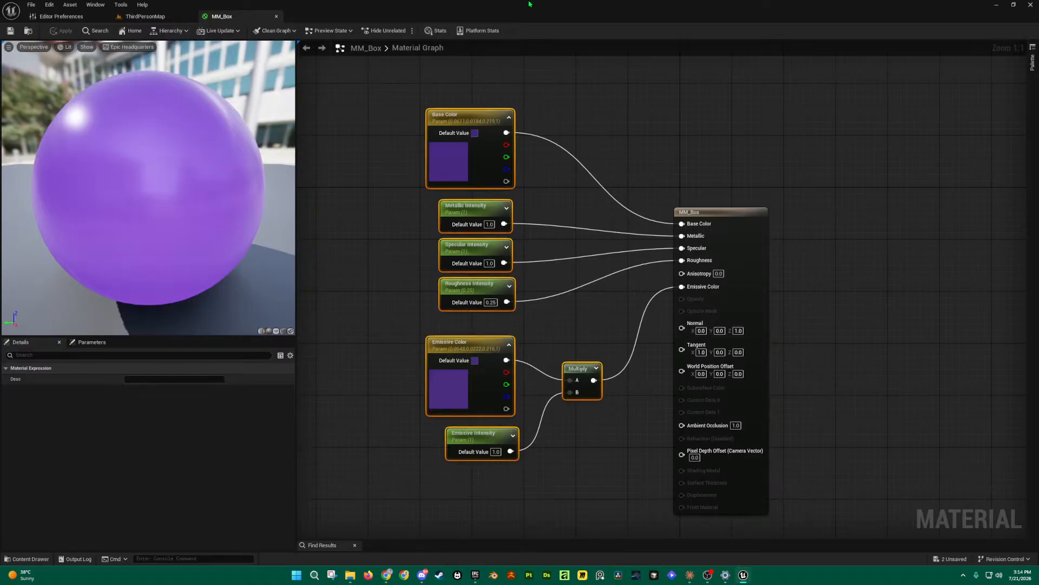
Step: Close the floating MM_Box editor and compare MI_Box_01, MI_Box_02 and MM_Box in the Content Drawer
{"action": "left_click_drag", "start_coordinate": [210, 17], "coordinate": [376, 111]}
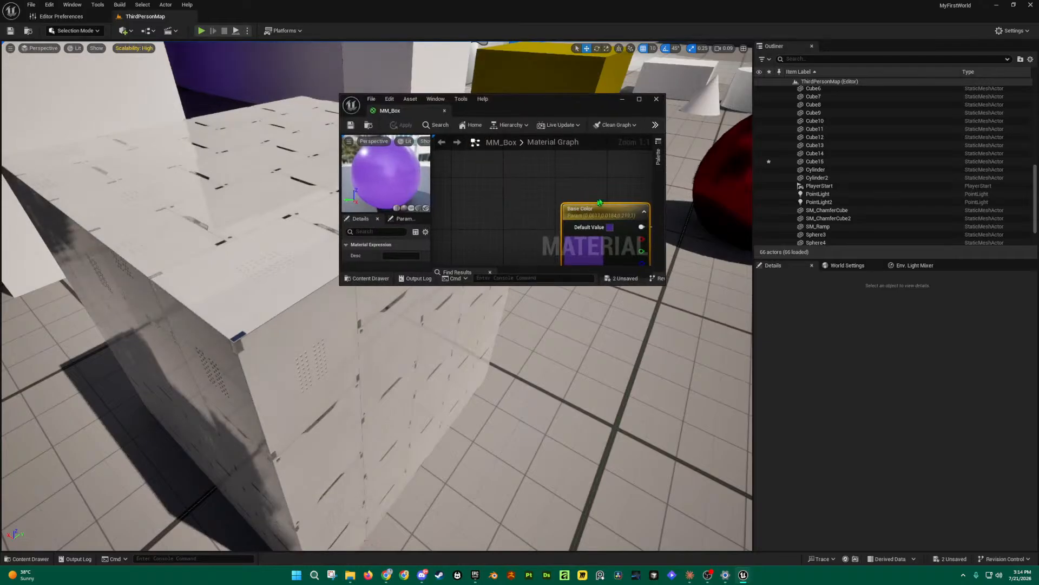
{"action": "left_click", "coordinate": [657, 99]}
{"action": "key", "text": "ctrl+space"}
{"action": "left_click", "coordinate": [267, 410]}
{"action": "left_click", "coordinate": [234, 407]}
{"action": "left_click", "coordinate": [326, 392]}
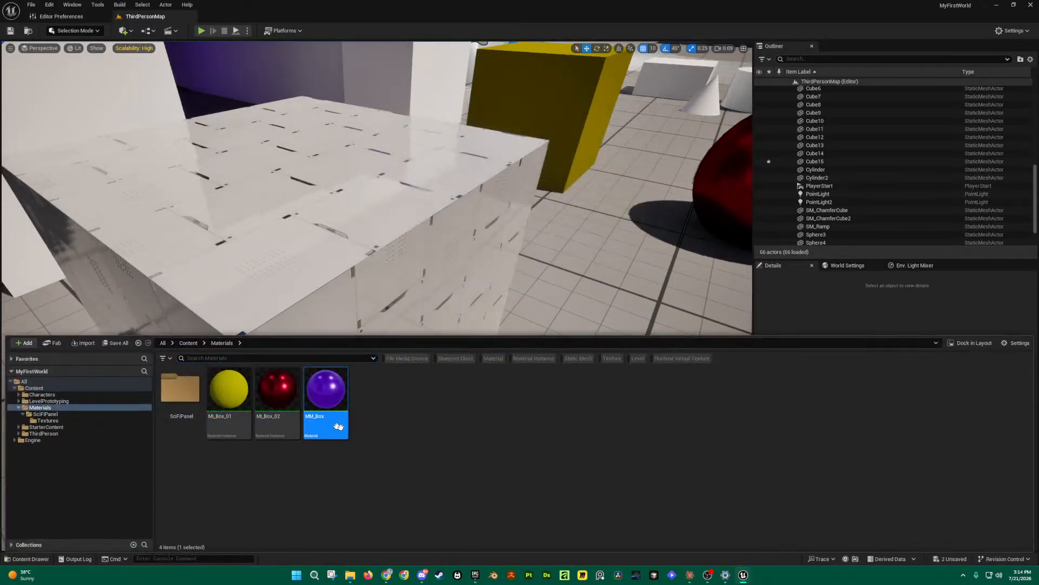
{"action": "left_click", "coordinate": [230, 392]}
{"action": "left_click", "coordinate": [270, 392]}
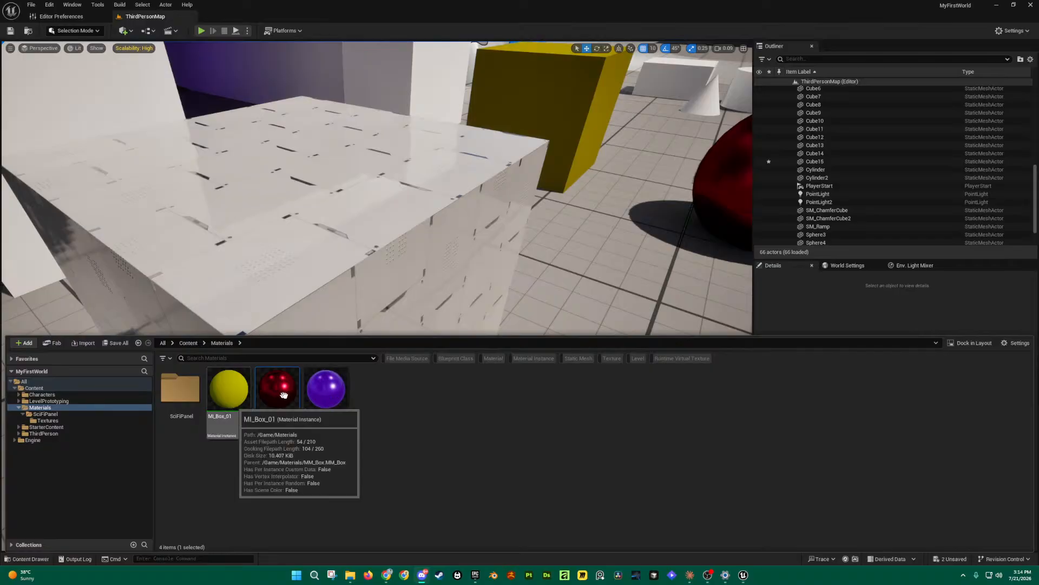
{"action": "left_click", "coordinate": [224, 397]}
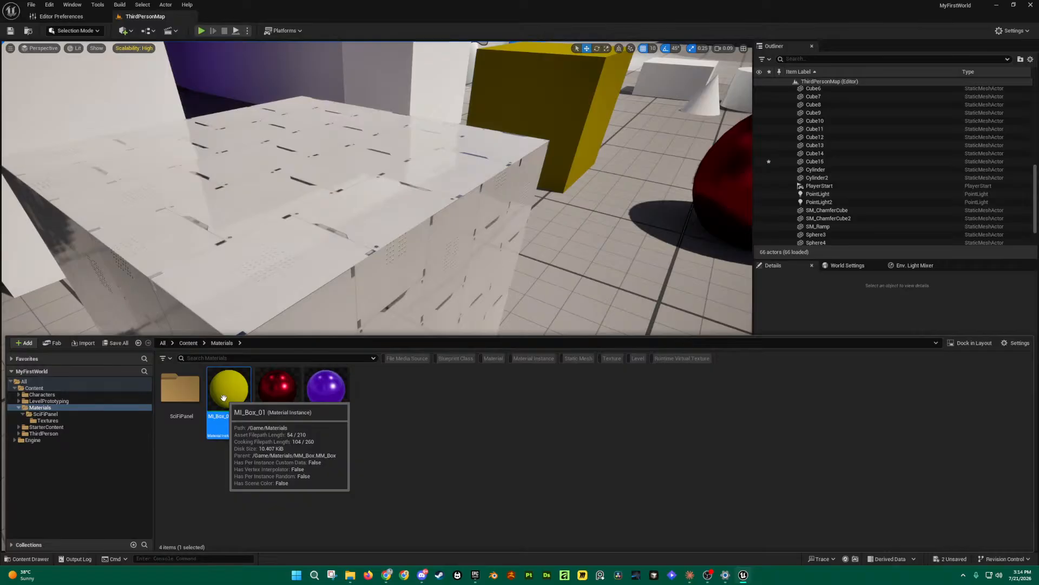
{"action": "left_click", "coordinate": [234, 452]}
{"action": "left_click", "coordinate": [326, 395]}
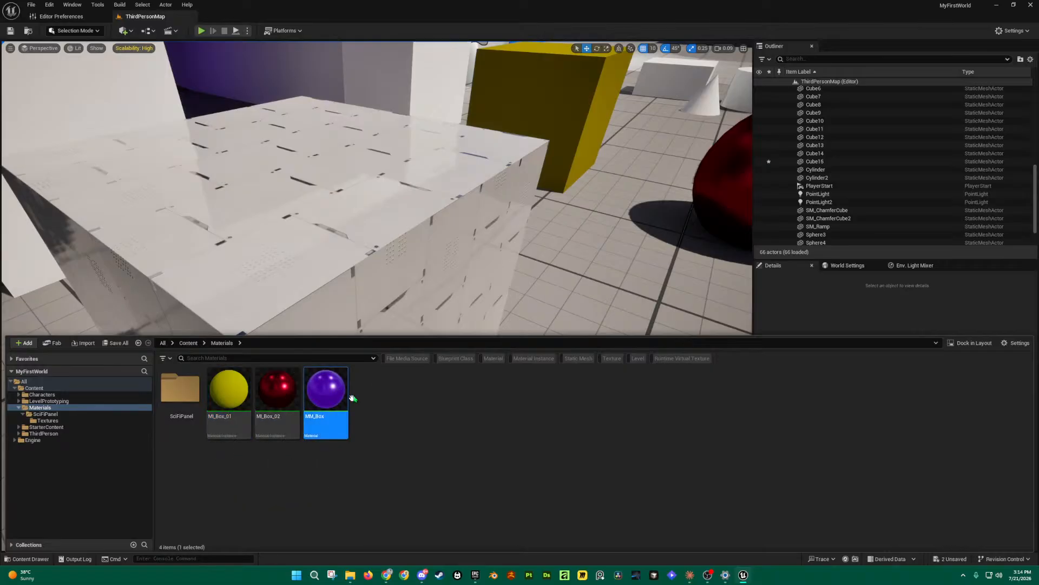
Step: Save MM_Parent and Cube15 from the SciFiPanel folder with Save All, then Save Selected
{"action": "double_click", "coordinate": [180, 388]}
{"action": "left_click", "coordinate": [270, 414]}
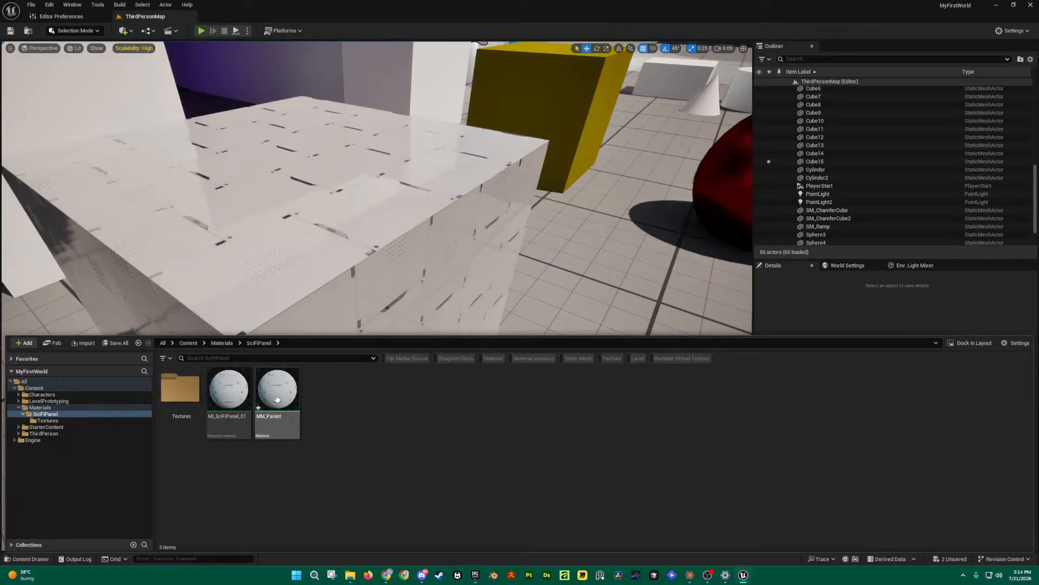
{"action": "left_click", "coordinate": [115, 342]}
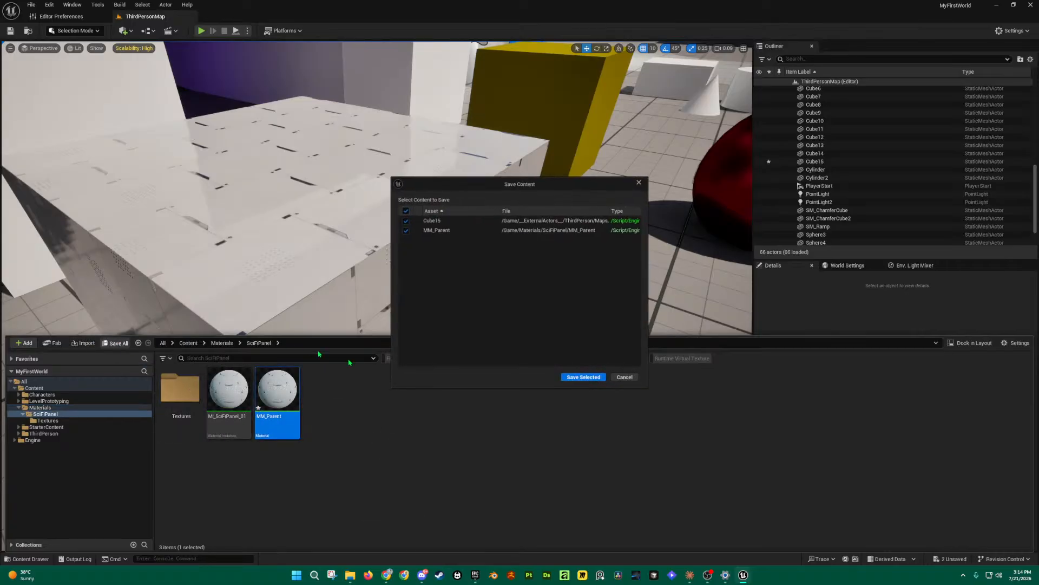
{"action": "left_click", "coordinate": [583, 377]}
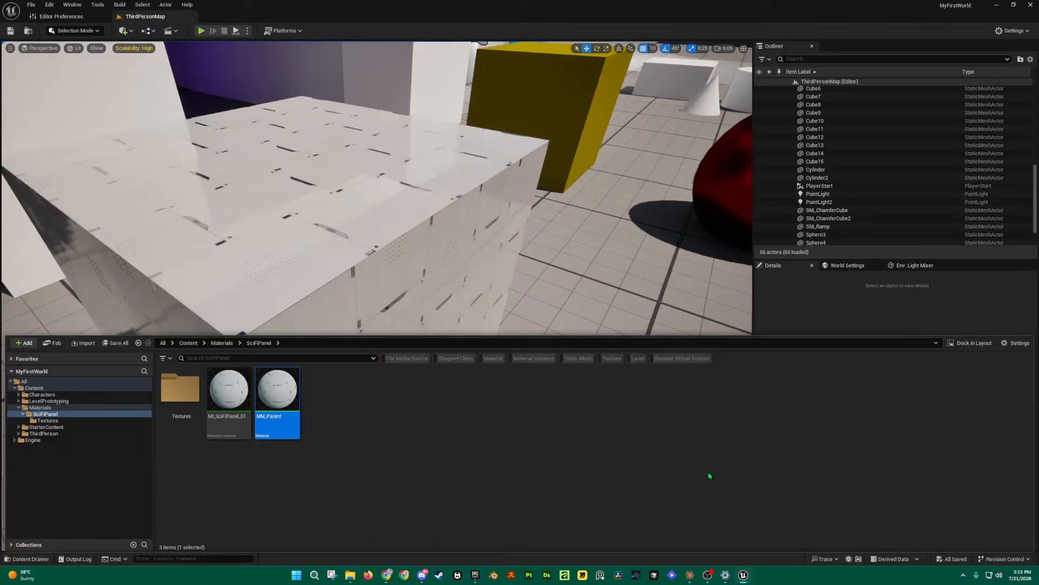
Step: Restore the Unreal Editor to a smaller window, move it aside and bring Chrome forward
{"action": "double_click", "coordinate": [762, 5]}
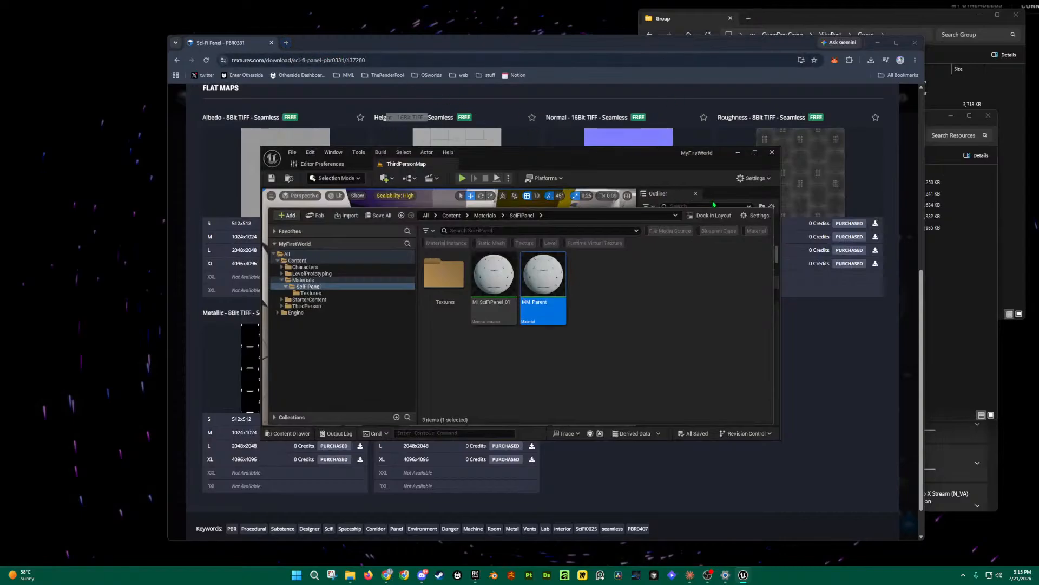
{"action": "left_click_drag", "start_coordinate": [643, 161], "coordinate": [494, 143]}
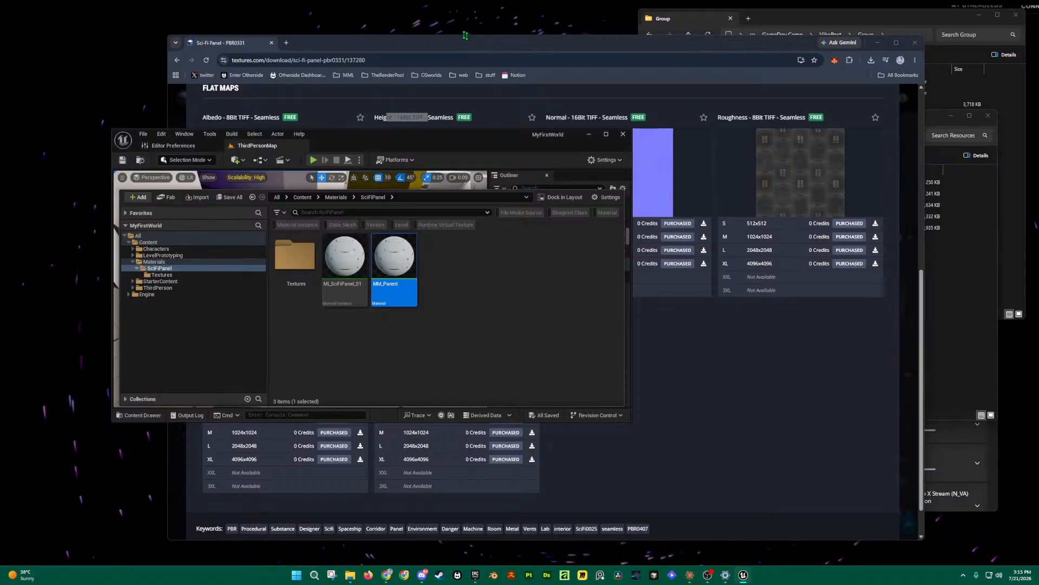
{"action": "left_click", "coordinate": [370, 38]}
Step: Load oswiki.xyz in a new tab and maximize the Chrome window
{"action": "left_click", "coordinate": [286, 42]}
{"action": "type", "text": "oswiki"}
{"action": "key", "text": "Return"}
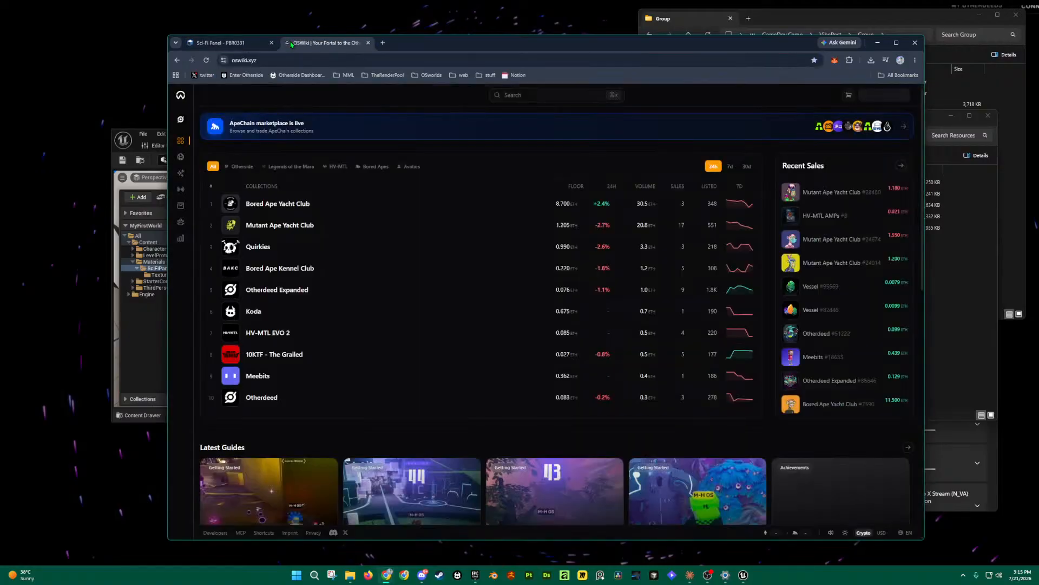
{"action": "left_click_drag", "start_coordinate": [529, 46], "coordinate": [467, 1]}
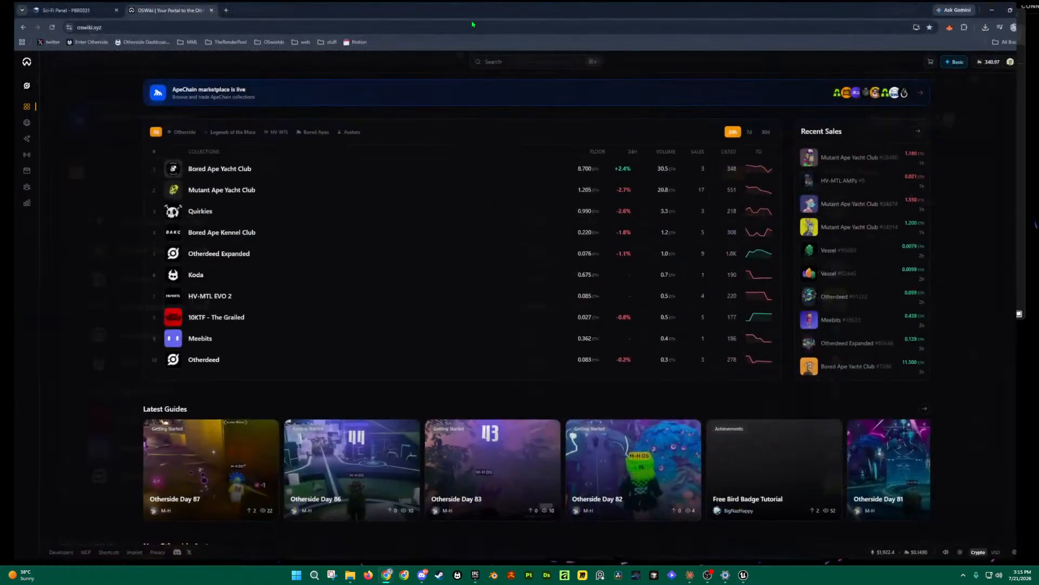
Step: Go to Communities, open The Render Pool, view its Badges, then open its Manage page
{"action": "mouse_move", "coordinate": [16, 190]}
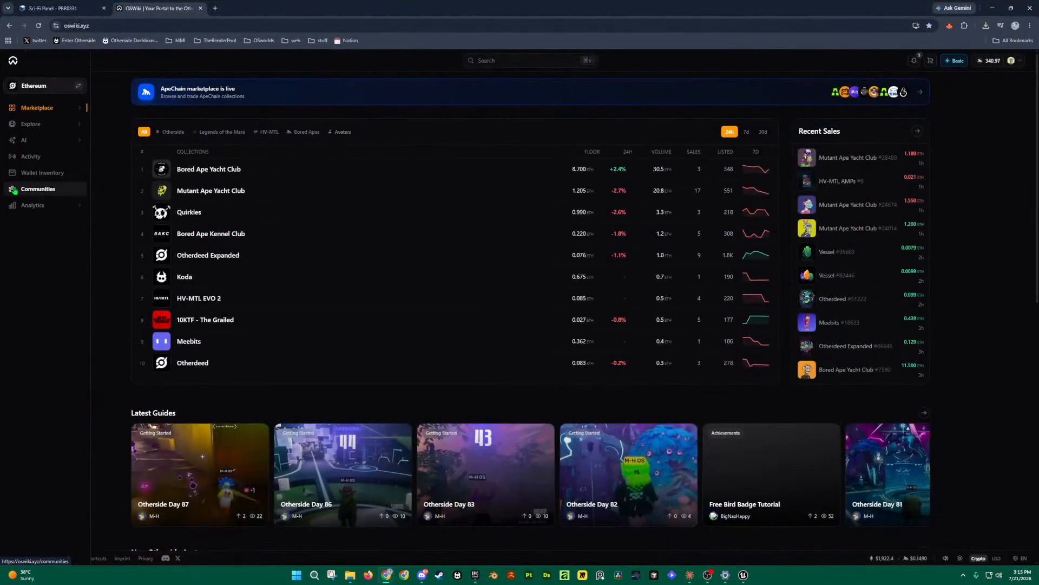
{"action": "left_click", "coordinate": [21, 189]}
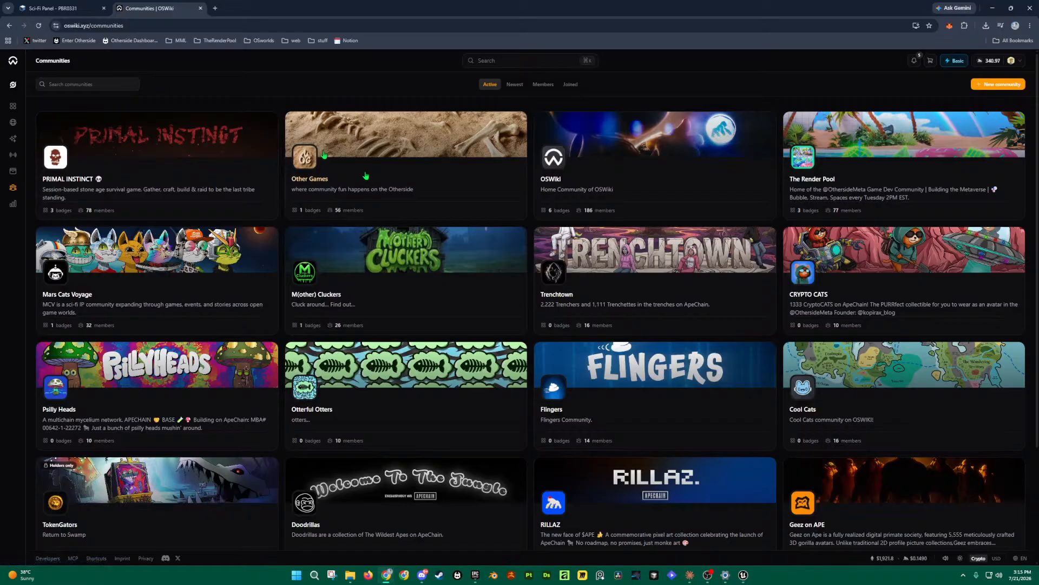
{"action": "left_click", "coordinate": [913, 215]}
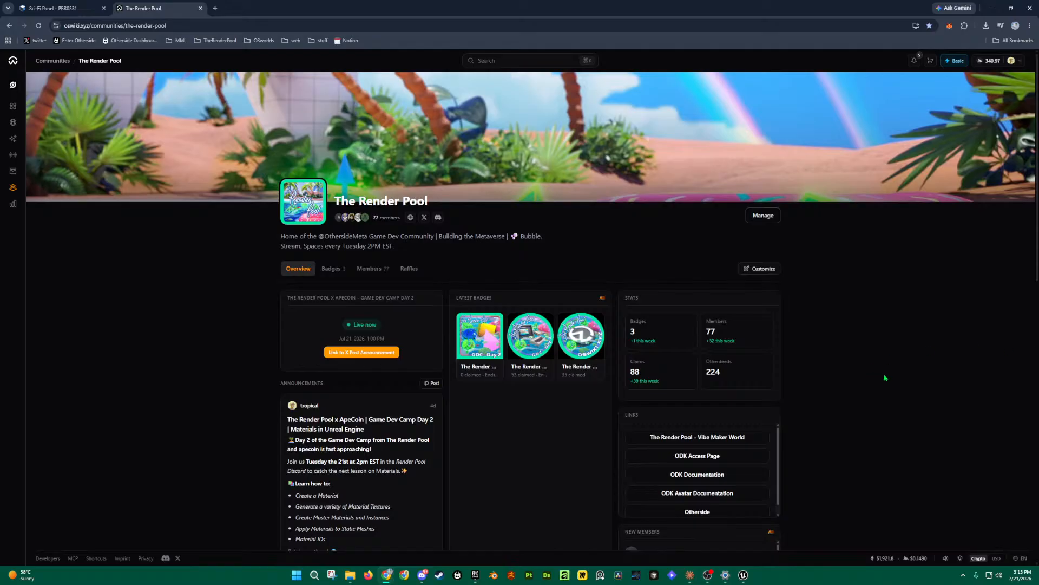
{"action": "left_click", "coordinate": [331, 269]}
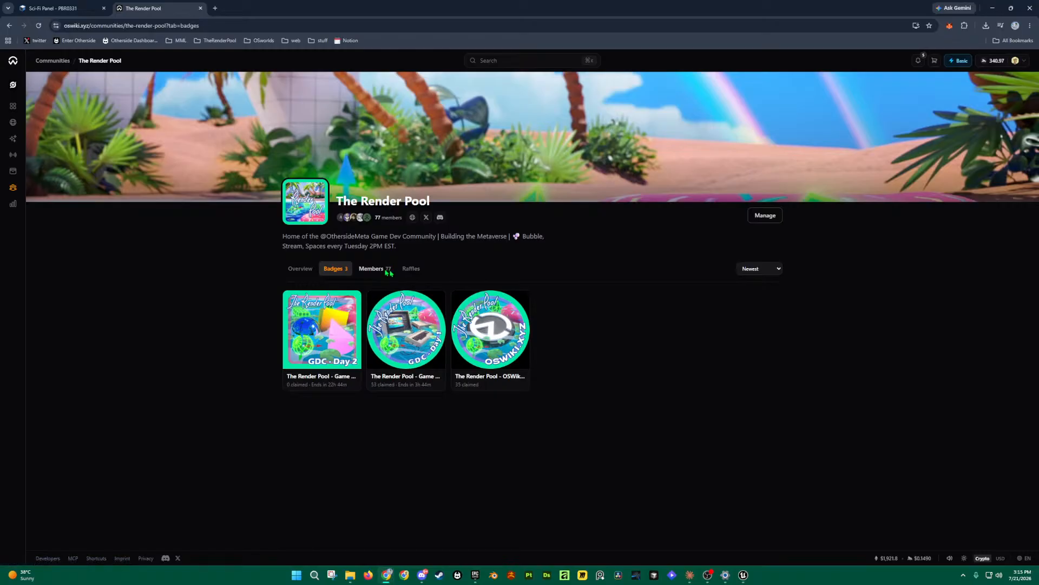
{"action": "left_click", "coordinate": [766, 218]}
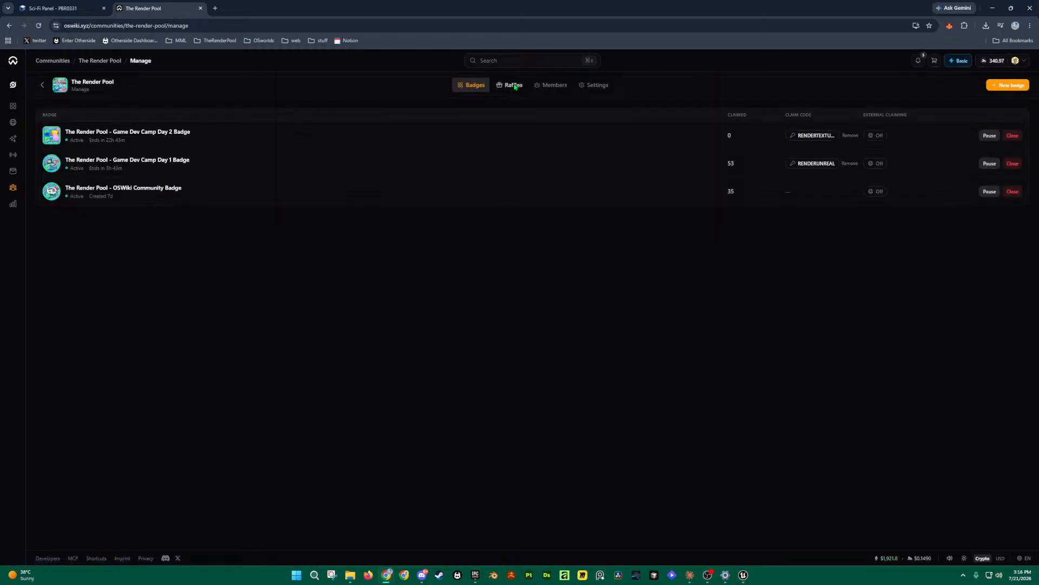
Step: Title a new raffle 'The Render pool x ApeCoin | Game Dev Camp | Day 1 | Intro to Unreal' with prize 350
{"action": "left_click", "coordinate": [514, 87]}
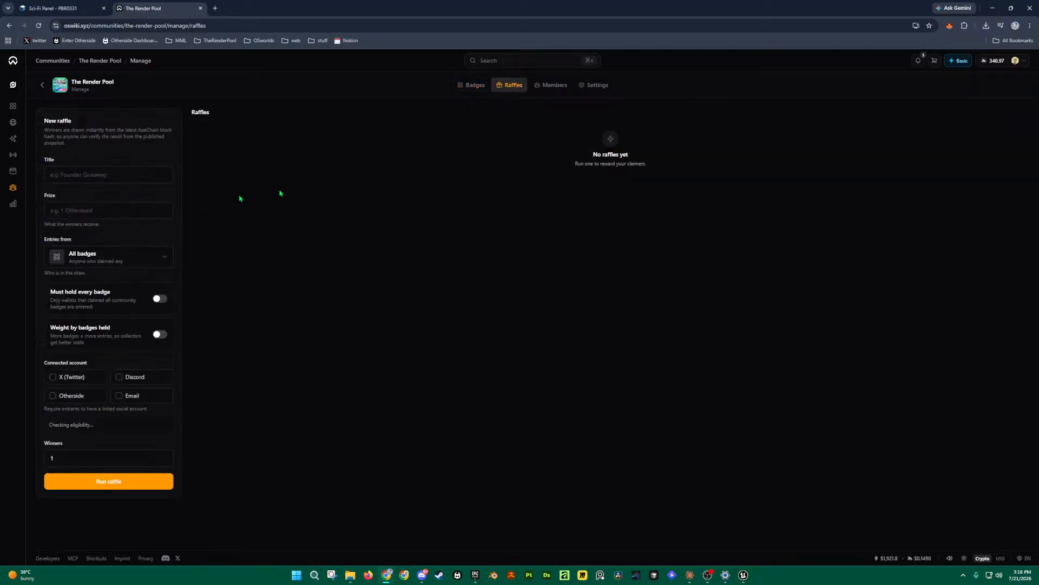
{"action": "left_click", "coordinate": [114, 182]}
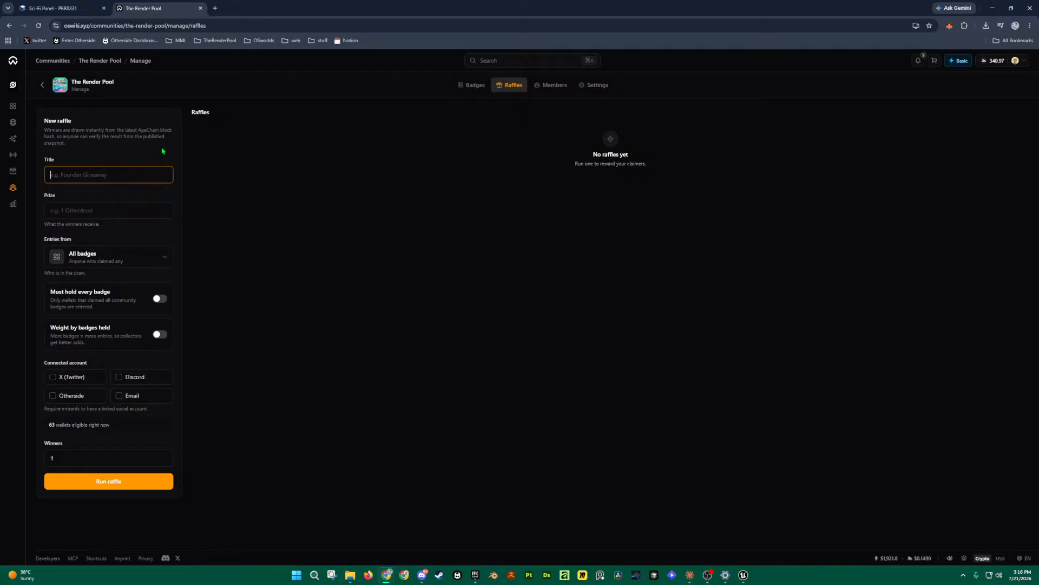
{"action": "type", "text": "The Render"}
{"action": "type", "text": " p"}
{"action": "type", "text": "ool x ApeCo"}
{"action": "type", "text": "in "}
{"action": "type", "text": "| Ga"}
{"action": "type", "text": "me Dev"}
{"action": "type", "text": " Camp"}
{"action": "type", "text": " | Day 1"}
{"action": "type", "text": " | Intro to"}
{"action": "type", "text": " Unreal"}
{"action": "left_click", "coordinate": [104, 216]}
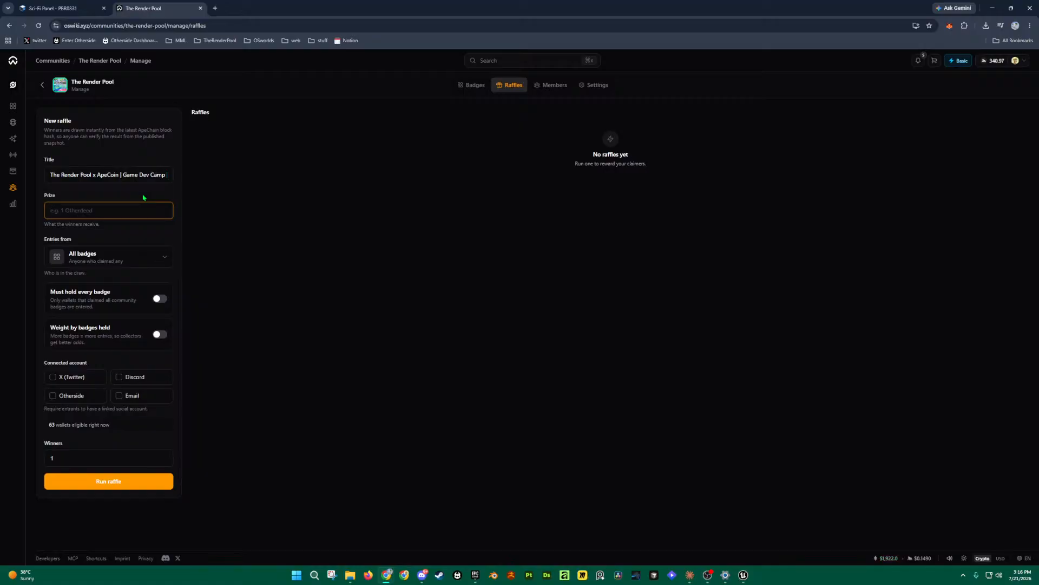
{"action": "type", "text": "350"}
{"action": "left_click", "coordinate": [153, 258]}
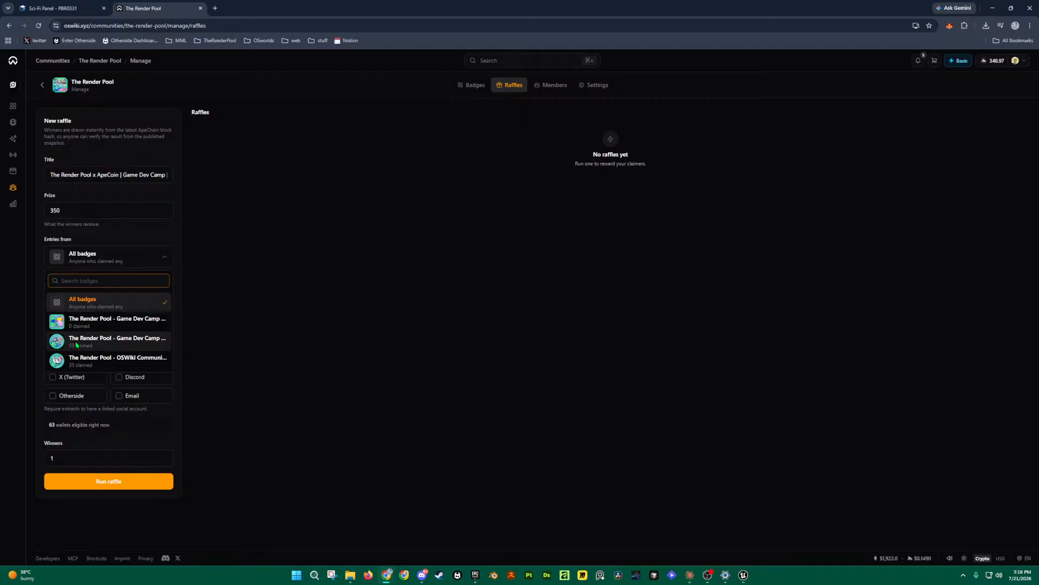
Step: Choose The Render Pool – Game Dev Camp Day 1 badge as the raffle's entry source
{"action": "left_click", "coordinate": [129, 346]}
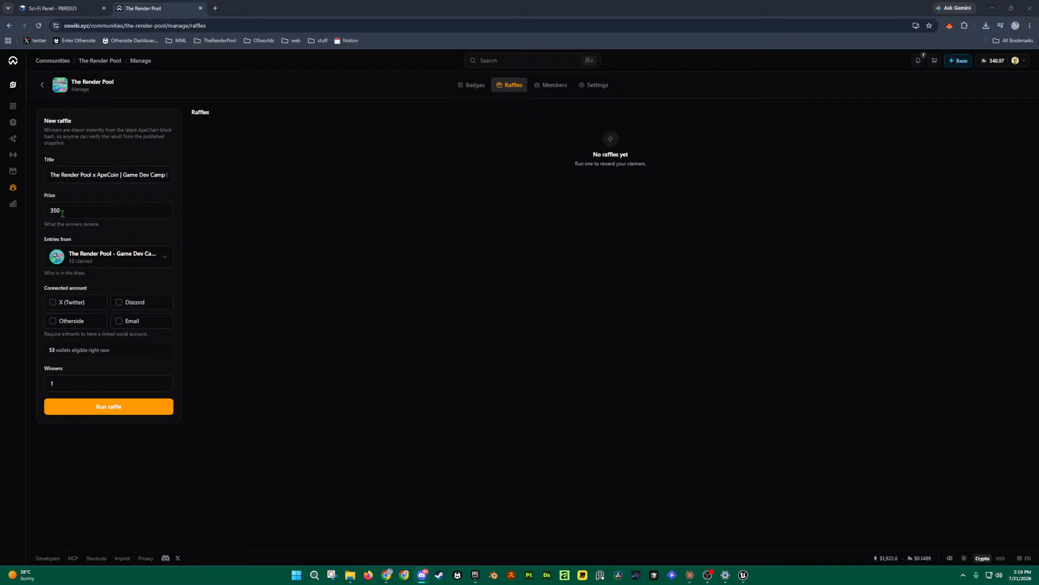
Step: Change the raffle prize to '350 ApeCoin'
{"action": "left_click", "coordinate": [88, 212]}
{"action": "type", "text": "350 ApeCoin"}
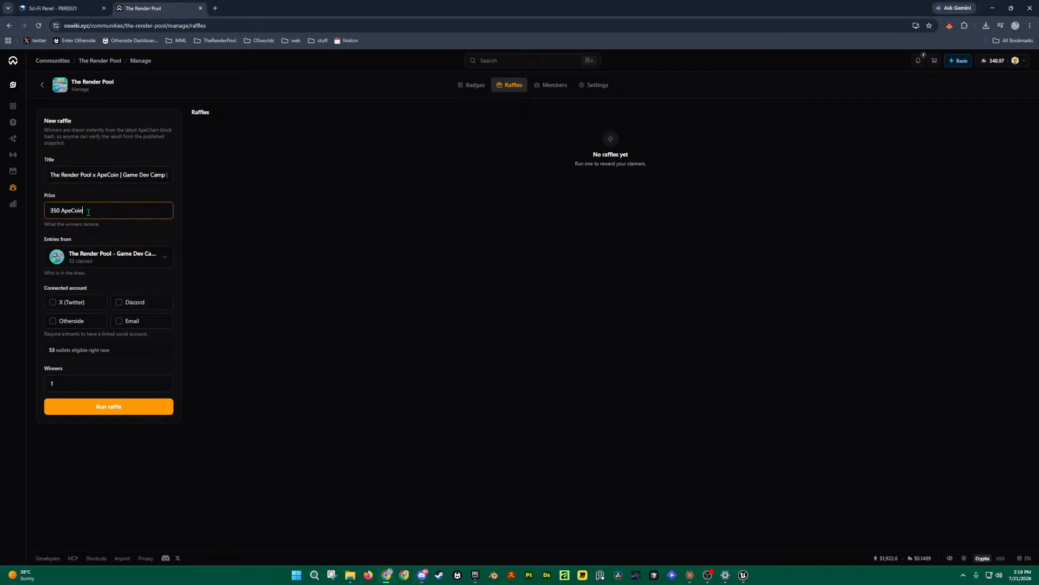
{"action": "left_click", "coordinate": [339, 258]}
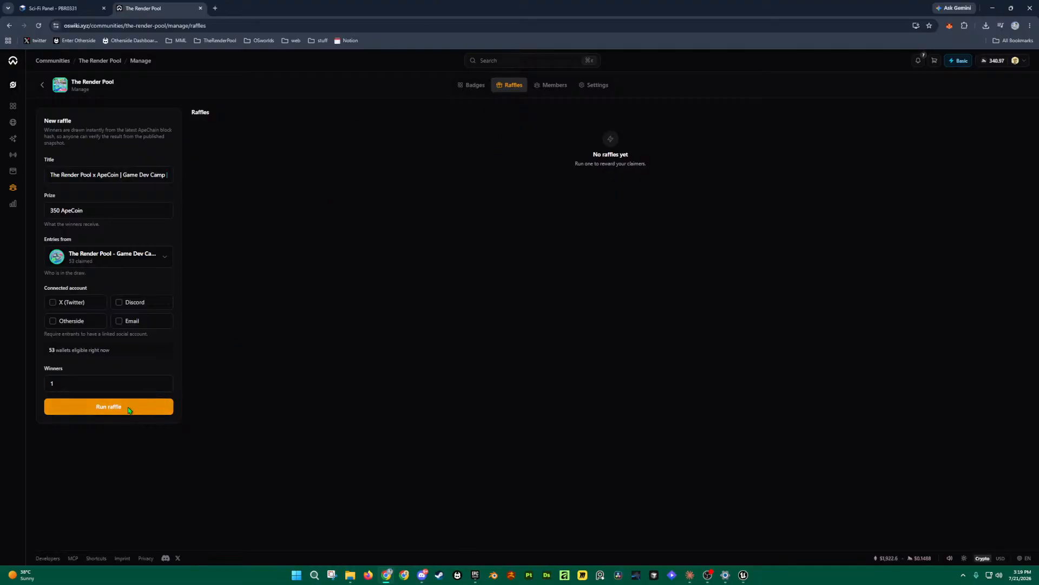
Step: Run the raffle to draw its single winner
{"action": "left_click", "coordinate": [94, 385]}
{"action": "left_click", "coordinate": [297, 381]}
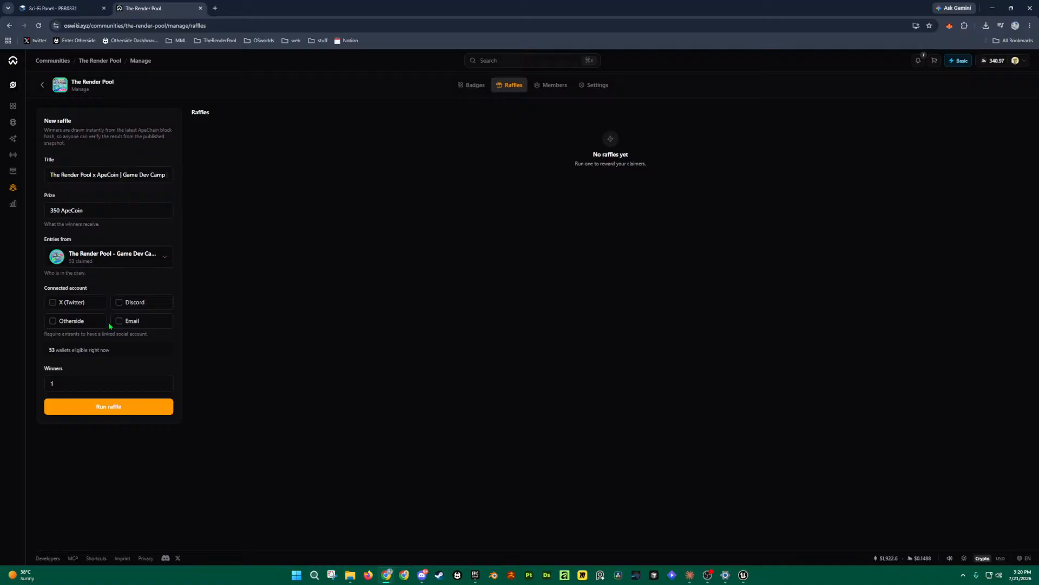
{"action": "left_click", "coordinate": [114, 408]}
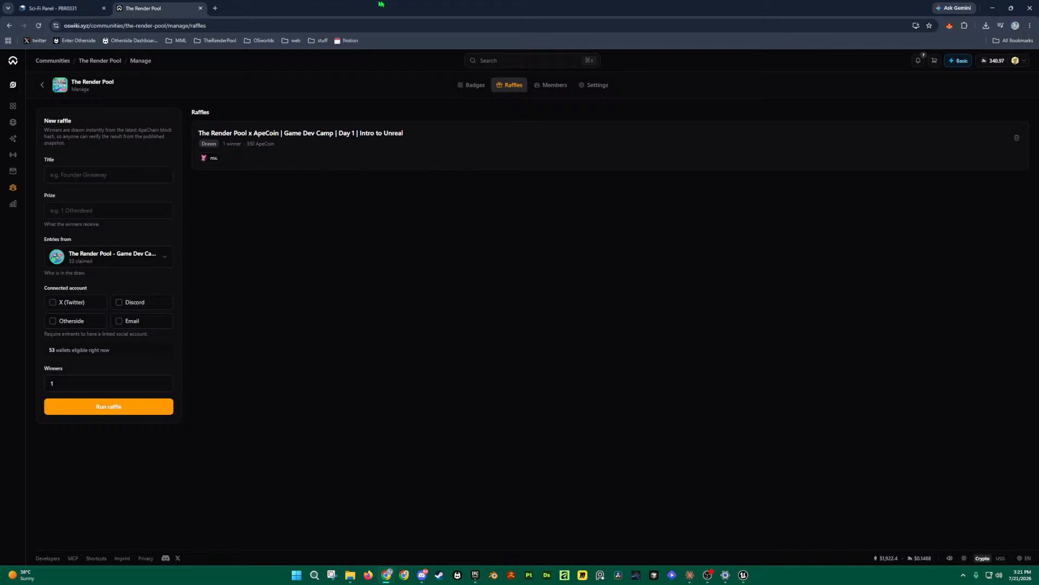
{"action": "mouse_move", "coordinate": [744, 576]}
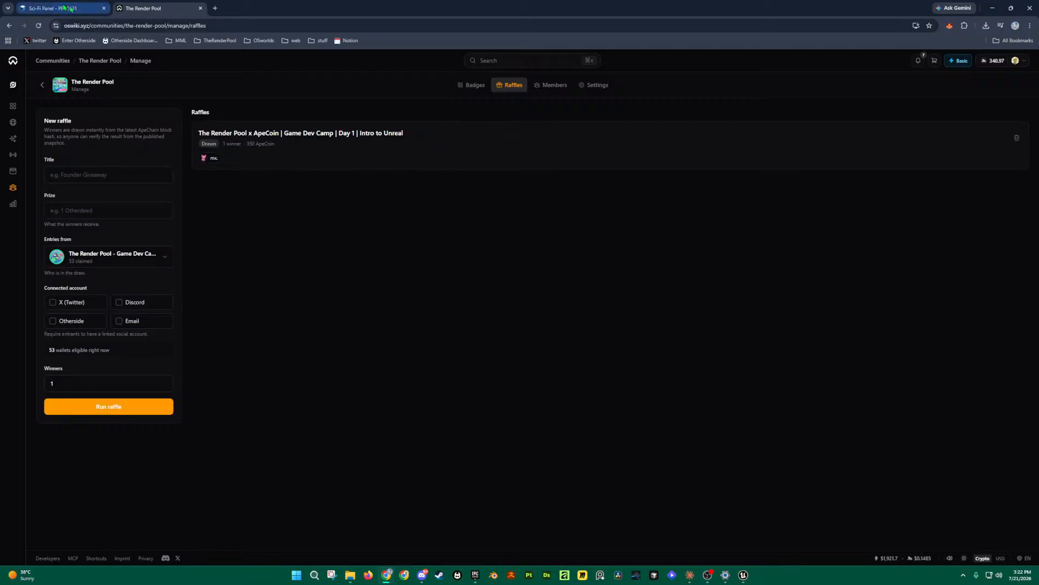
Step: Maximize the Unreal editor, save all assets and the level, and fly around ThirdPersonMap
{"action": "left_click", "coordinate": [744, 575]}
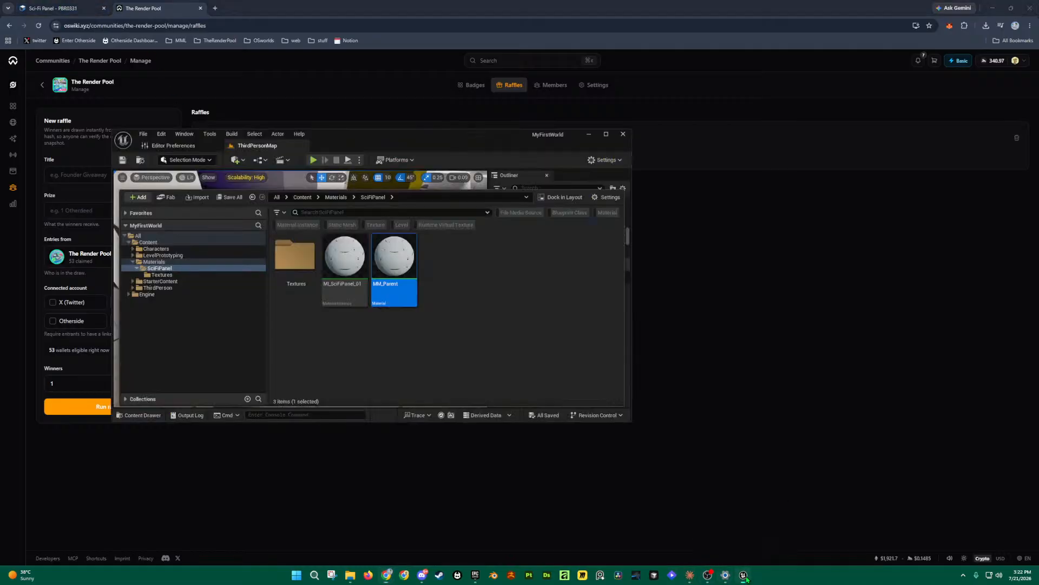
{"action": "double_click", "coordinate": [472, 141]}
{"action": "scroll", "coordinate": [444, 270], "scroll_direction": "down", "scroll_amount": 5}
{"action": "right_click_drag", "start_coordinate": [448, 264], "coordinate": [470, 254]}
{"action": "left_click", "coordinate": [31, 4]}
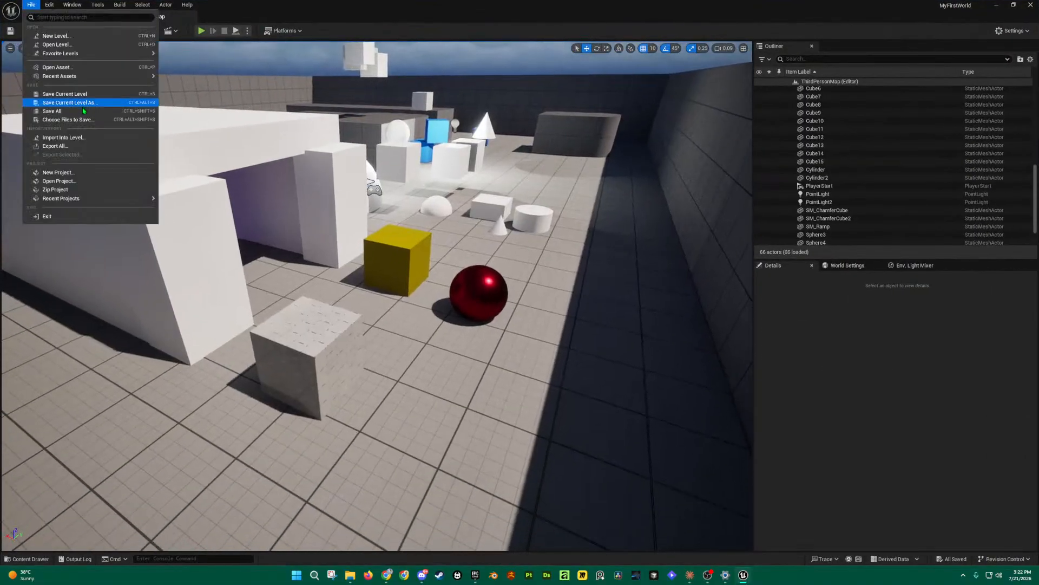
{"action": "left_click", "coordinate": [79, 112]}
{"action": "mouse_move", "coordinate": [574, 282]}
{"action": "right_mouse_down"}
{"action": "mouse_move", "coordinate": [579, 271]}
{"action": "mouse_move", "coordinate": [574, 282]}
{"action": "right_mouse_up"}
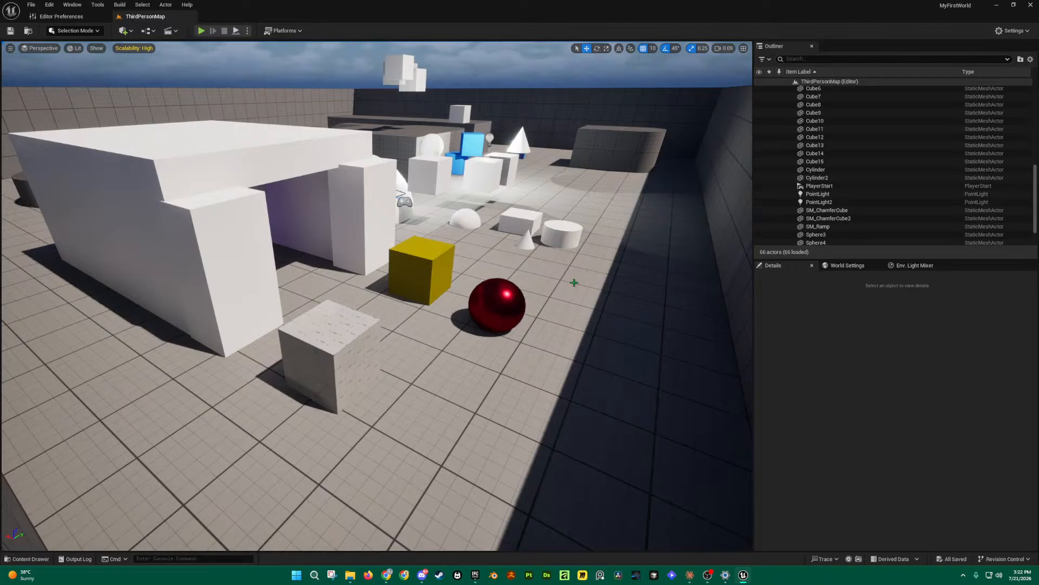
{"action": "right_click_drag", "start_coordinate": [574, 318], "coordinate": [574, 318]}
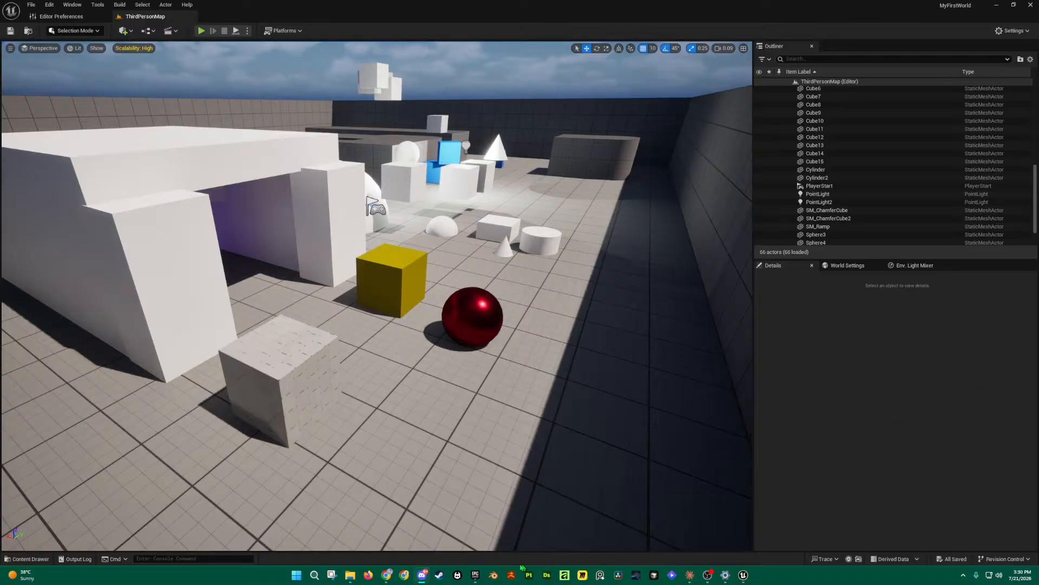
Step: Switch to The Render Pool Chrome window's Sci-Fi Panel PBR0331 tab on textures.com
{"action": "mouse_move", "coordinate": [388, 573]}
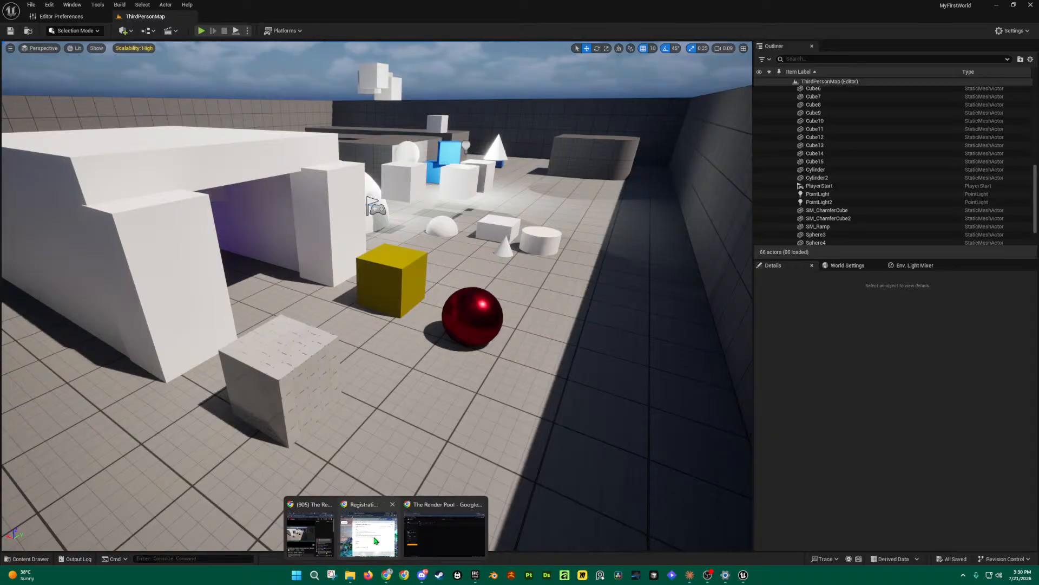
{"action": "mouse_move", "coordinate": [443, 538]}
{"action": "mouse_move", "coordinate": [305, 535]}
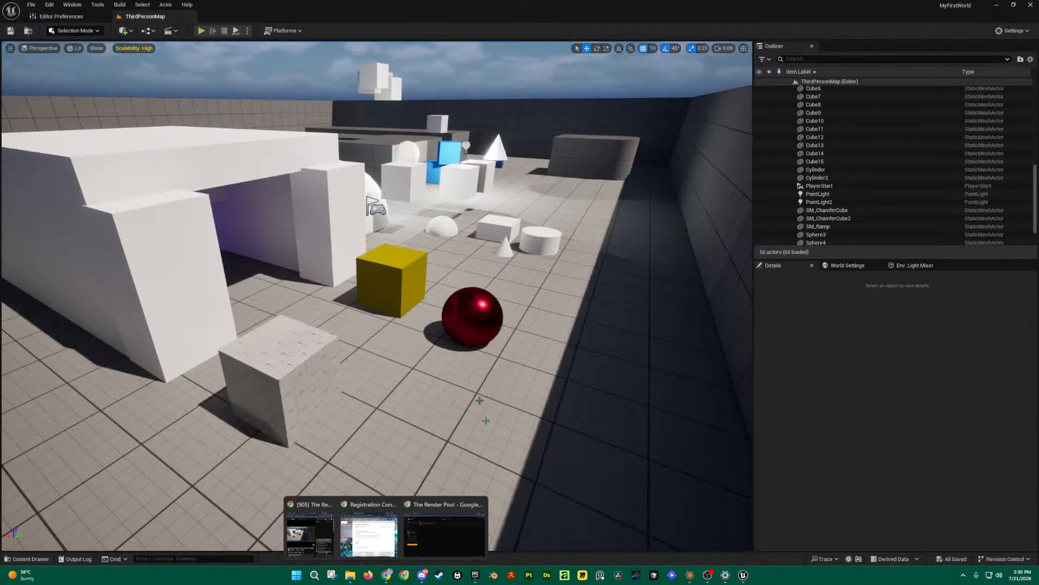
{"action": "left_click", "coordinate": [459, 536]}
{"action": "left_click", "coordinate": [82, 10]}
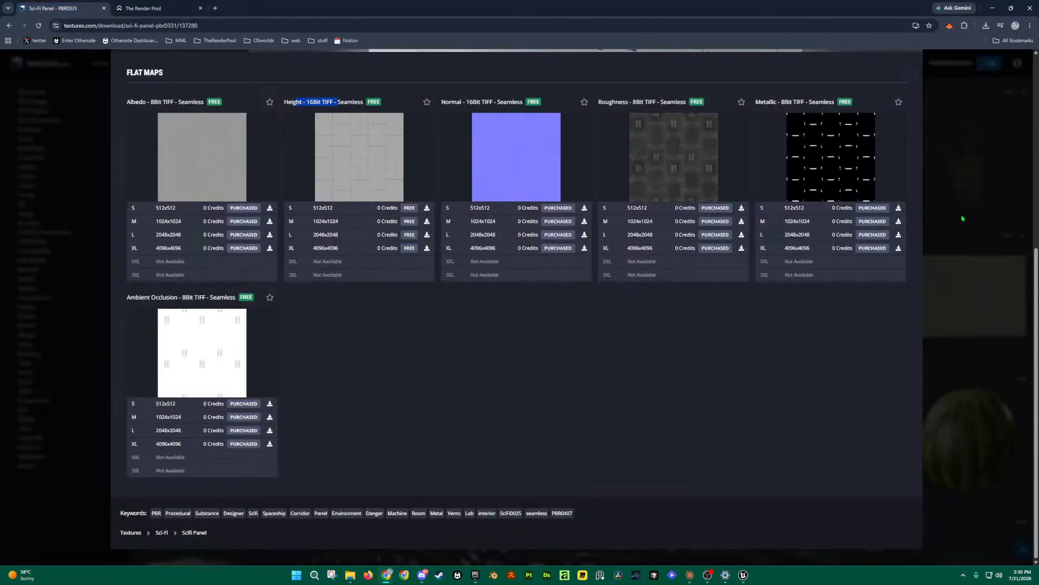
{"action": "left_click", "coordinate": [963, 218]}
{"action": "scroll", "coordinate": [451, 246], "scroll_direction": "down", "scroll_amount": 3}
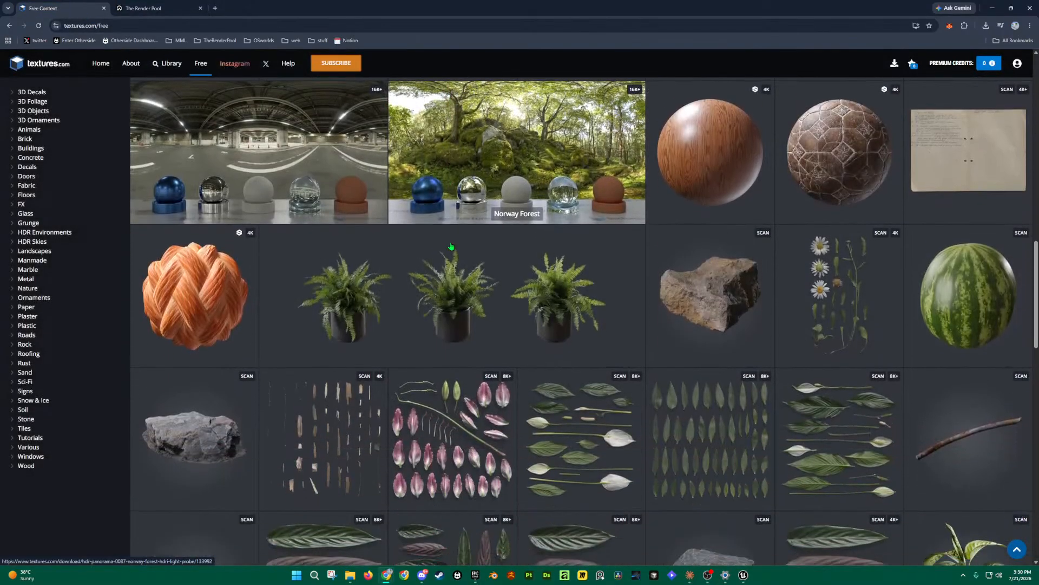
{"action": "scroll", "coordinate": [451, 247], "scroll_direction": "down", "scroll_amount": 3}
{"action": "scroll", "coordinate": [452, 246], "scroll_direction": "down", "scroll_amount": 5}
{"action": "scroll", "coordinate": [451, 246], "scroll_direction": "down", "scroll_amount": 3}
{"action": "scroll", "coordinate": [433, 254], "scroll_direction": "up", "scroll_amount": 3}
{"action": "scroll", "coordinate": [427, 292], "scroll_direction": "up", "scroll_amount": 8}
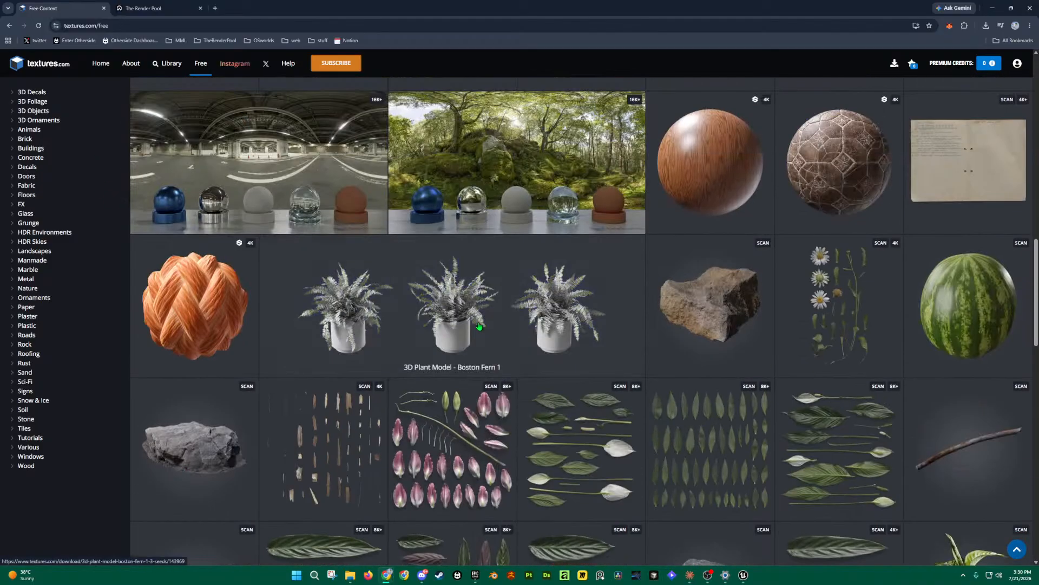
{"action": "scroll", "coordinate": [480, 326], "scroll_direction": "up", "scroll_amount": 4}
{"action": "scroll", "coordinate": [688, 381], "scroll_direction": "up", "scroll_amount": 10}
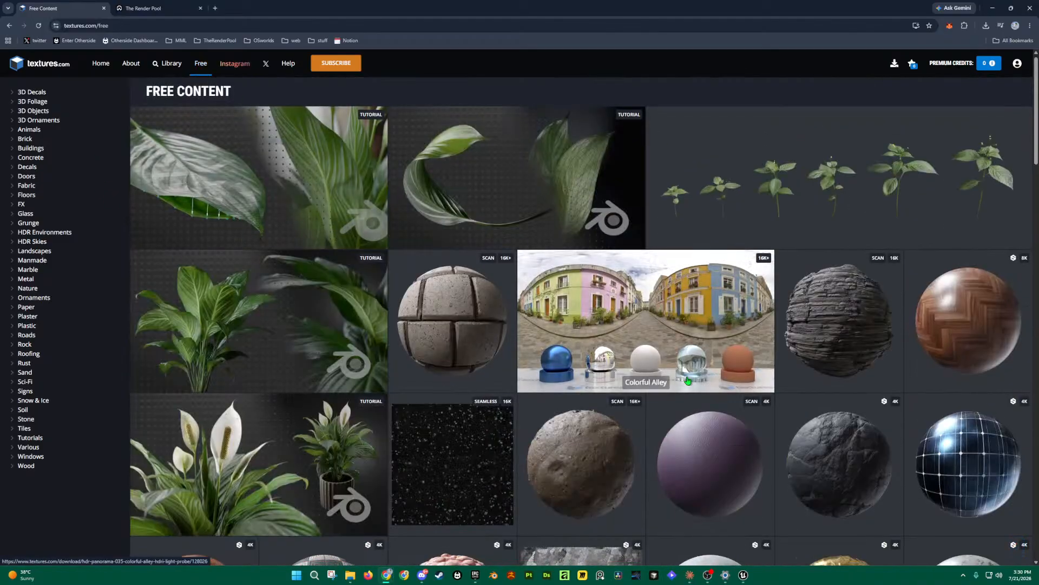
{"action": "scroll", "coordinate": [688, 381], "scroll_direction": "down", "scroll_amount": 10}
{"action": "scroll", "coordinate": [688, 381], "scroll_direction": "down", "scroll_amount": 4}
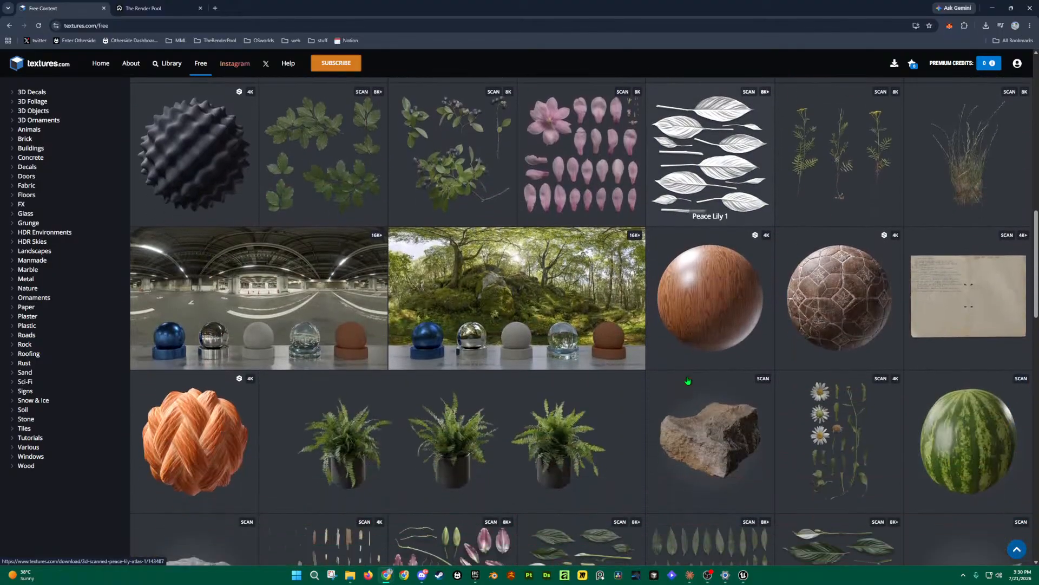
{"action": "scroll", "coordinate": [687, 381], "scroll_direction": "down", "scroll_amount": 6}
{"action": "scroll", "coordinate": [782, 198], "scroll_direction": "up", "scroll_amount": 9}
{"action": "scroll", "coordinate": [783, 198], "scroll_direction": "up", "scroll_amount": 2}
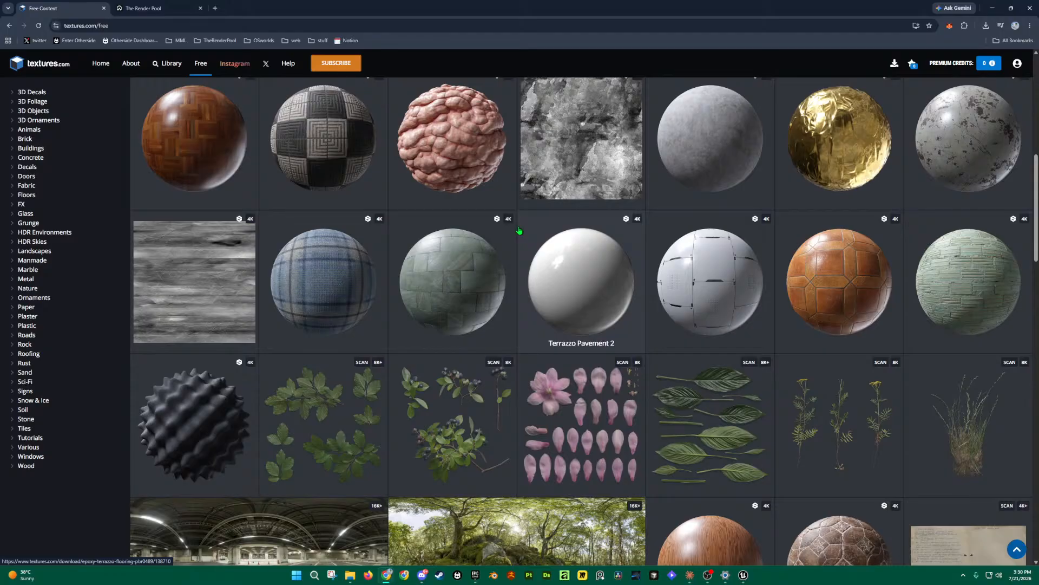
{"action": "scroll", "coordinate": [520, 231], "scroll_direction": "up", "scroll_amount": 3}
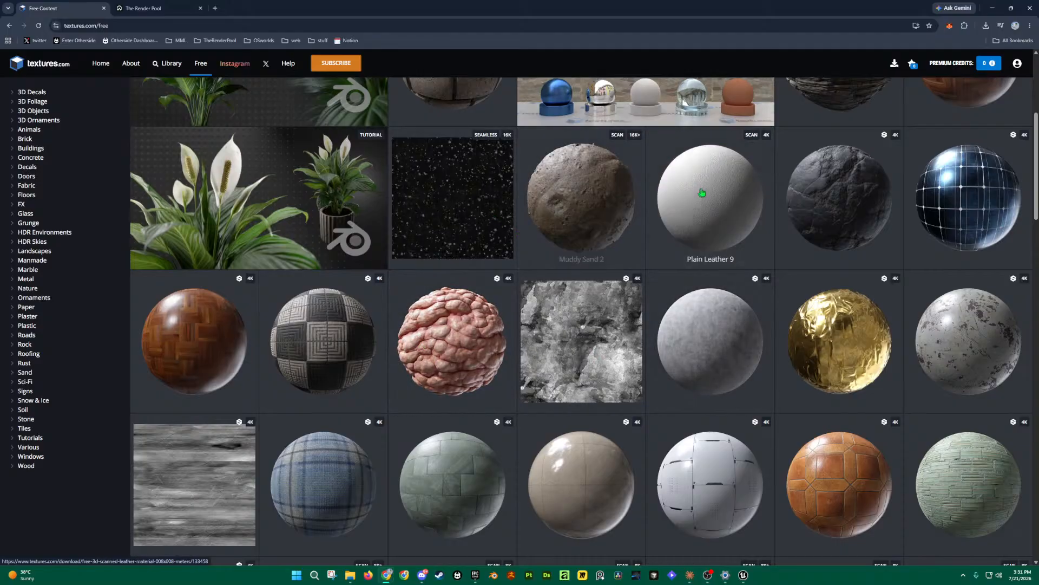
{"action": "scroll", "coordinate": [898, 245], "scroll_direction": "up", "scroll_amount": 2}
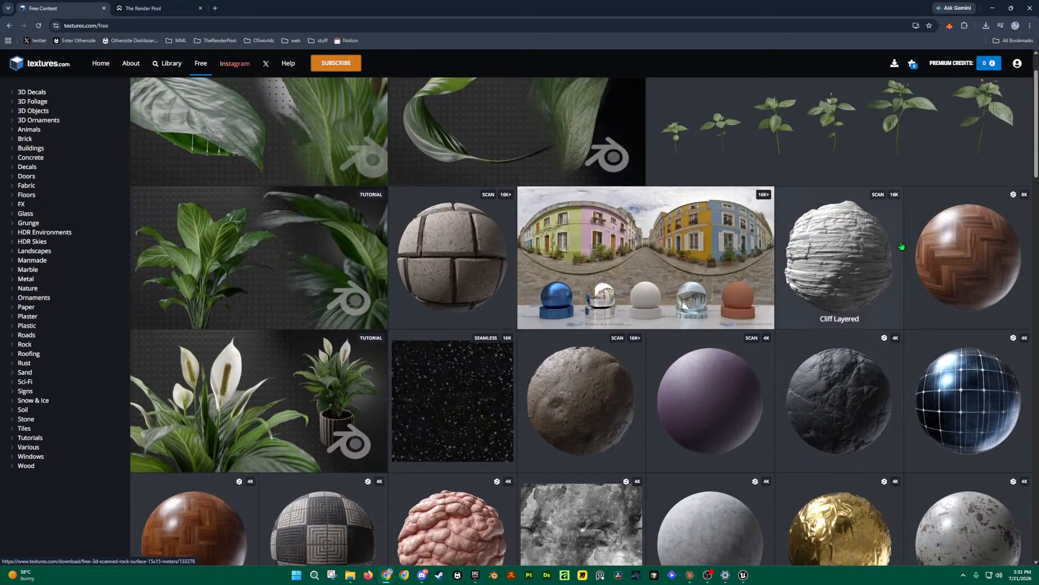
{"action": "scroll", "coordinate": [891, 243], "scroll_direction": "down", "scroll_amount": 5}
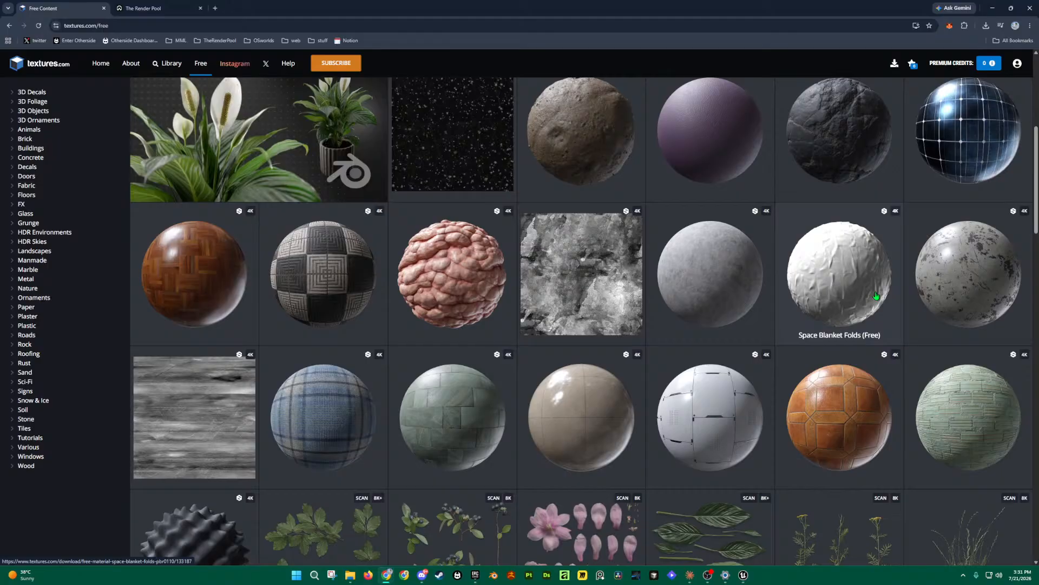
{"action": "scroll", "coordinate": [689, 320], "scroll_direction": "down", "scroll_amount": 2}
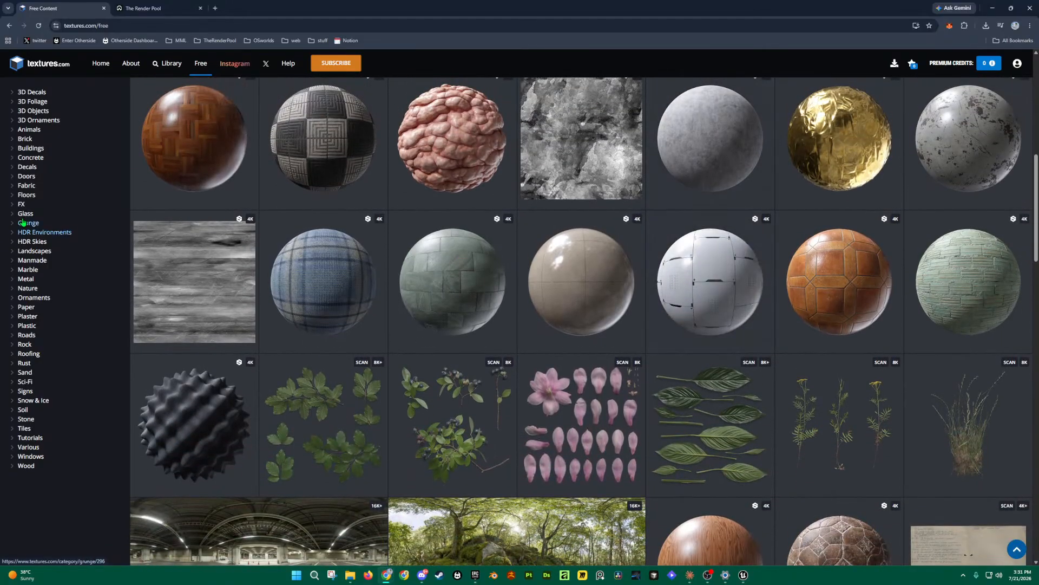
Step: Browse the Brick and Glass texture categories, returning to the Library after each
{"action": "left_click", "coordinate": [23, 140]}
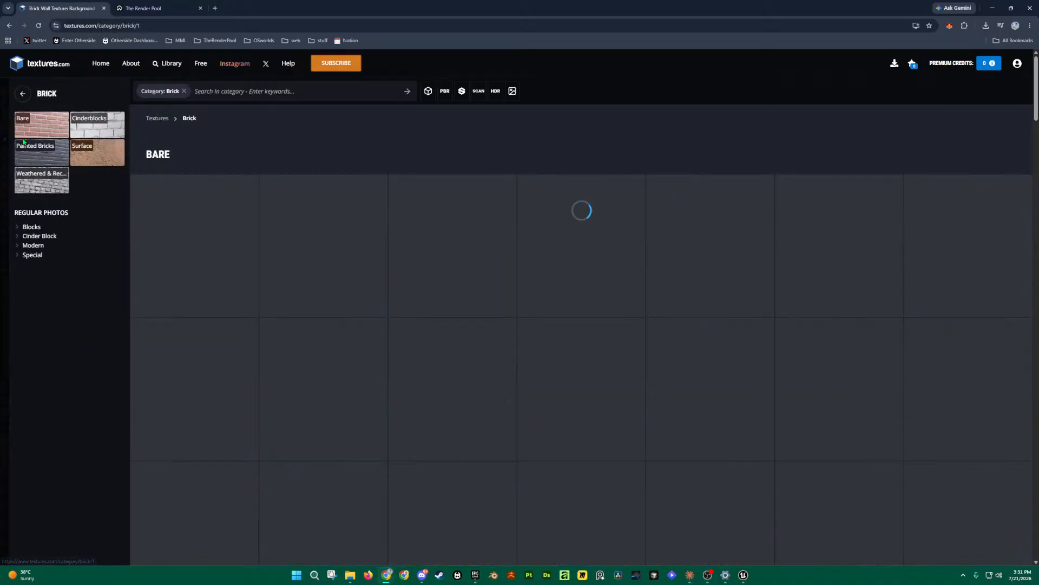
{"action": "scroll", "coordinate": [468, 325], "scroll_direction": "down", "scroll_amount": 15}
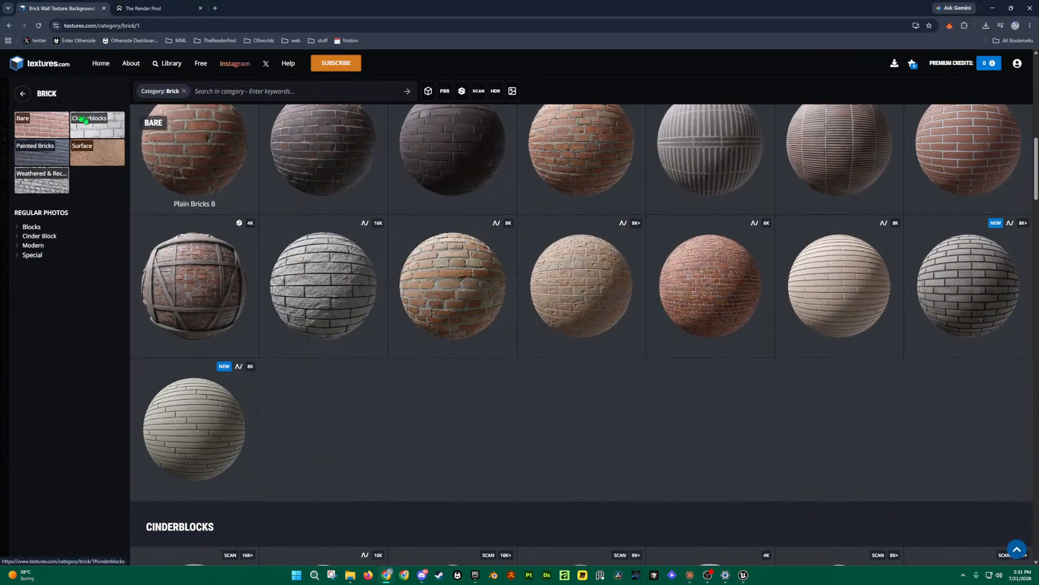
{"action": "left_click", "coordinate": [22, 93]}
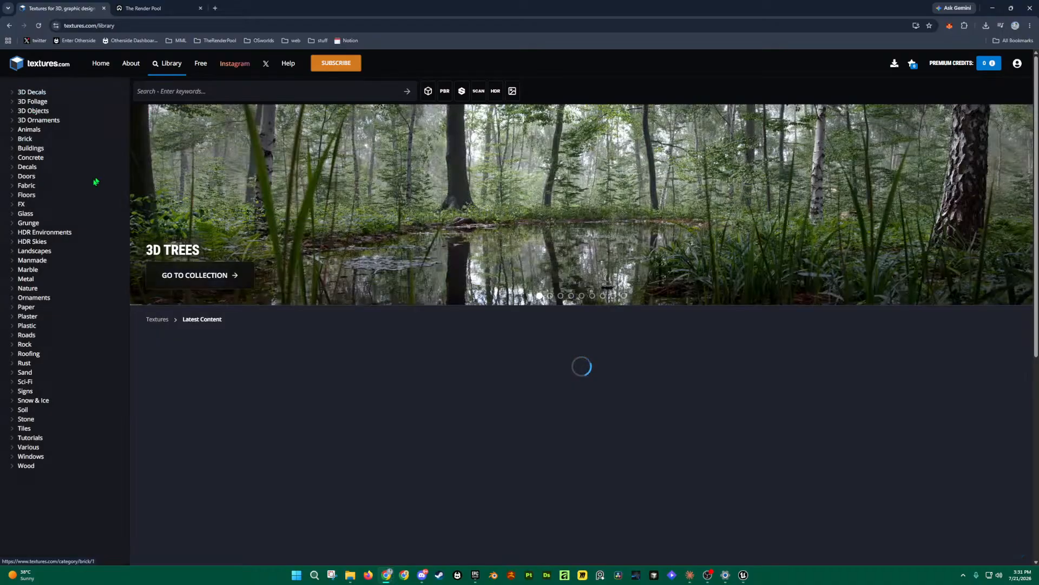
{"action": "left_click", "coordinate": [31, 217]}
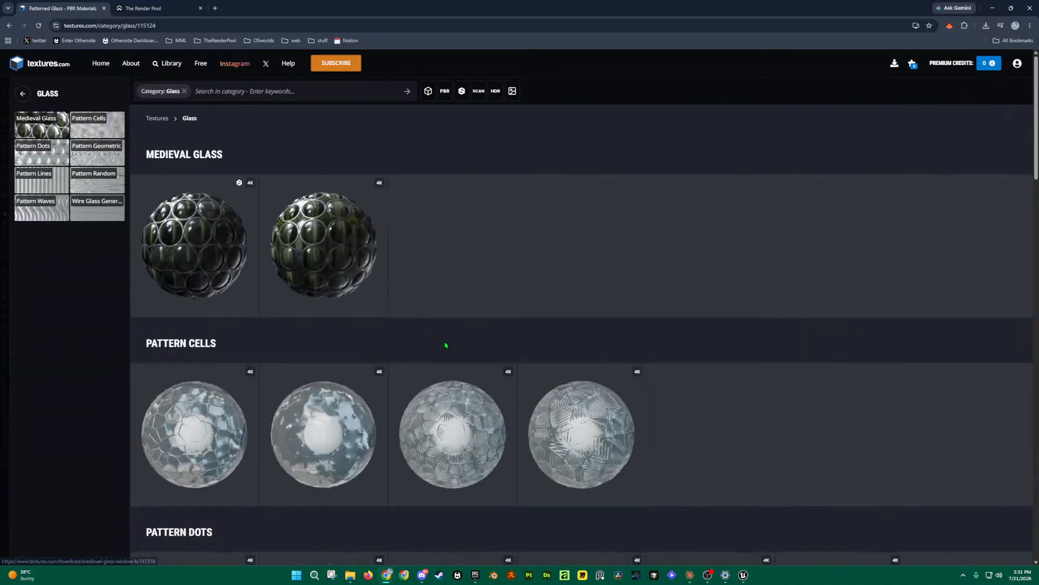
{"action": "scroll", "coordinate": [443, 346], "scroll_direction": "down", "scroll_amount": 5}
{"action": "scroll", "coordinate": [447, 352], "scroll_direction": "down", "scroll_amount": 10}
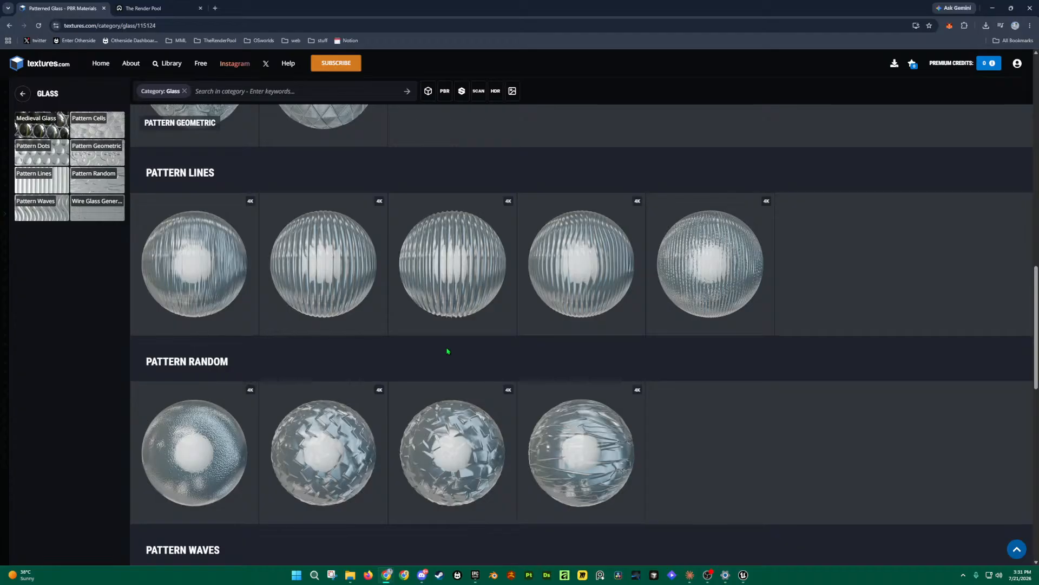
{"action": "scroll", "coordinate": [447, 351], "scroll_direction": "down", "scroll_amount": 4}
{"action": "left_click", "coordinate": [23, 94]}
Step: Browse the Floors category's cobblestone, granite and herringbone materials like Regular Pavement 23
{"action": "left_click", "coordinate": [51, 199]}
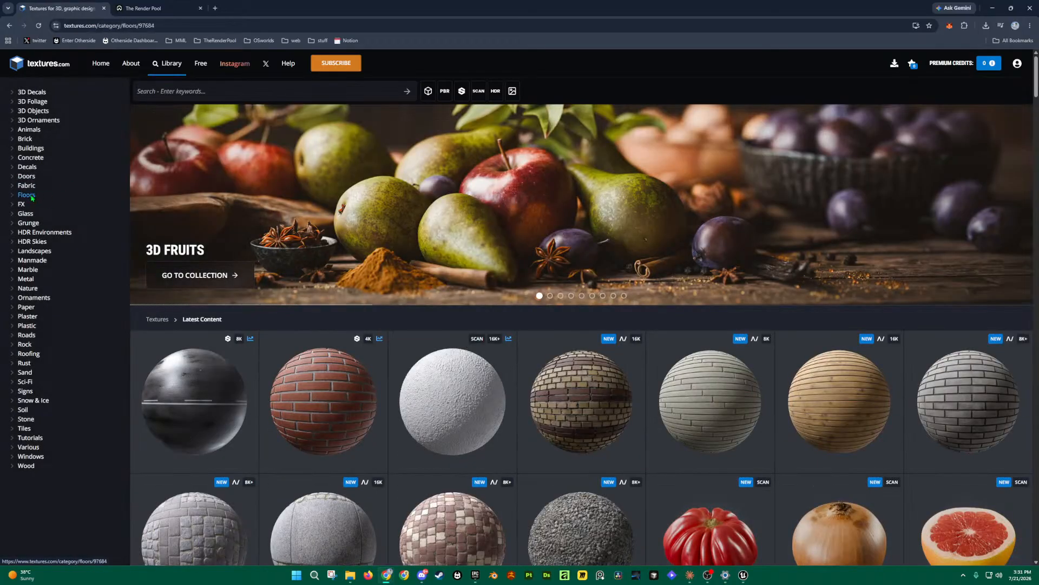
{"action": "scroll", "coordinate": [441, 279], "scroll_direction": "down", "scroll_amount": 12}
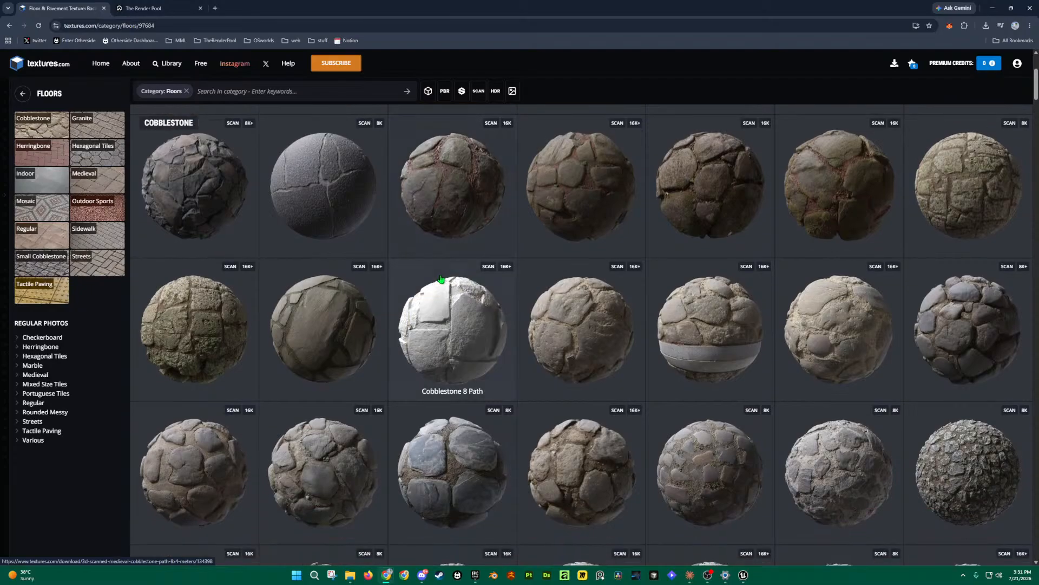
{"action": "scroll", "coordinate": [436, 282], "scroll_direction": "down", "scroll_amount": 6}
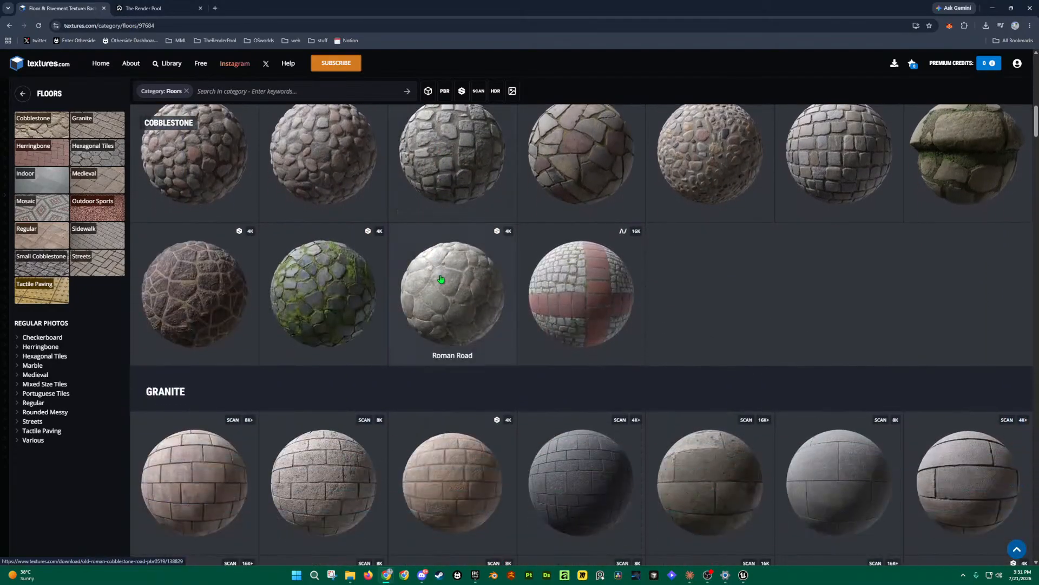
{"action": "scroll", "coordinate": [424, 276], "scroll_direction": "down", "scroll_amount": 4}
{"action": "scroll", "coordinate": [379, 270], "scroll_direction": "up", "scroll_amount": 4}
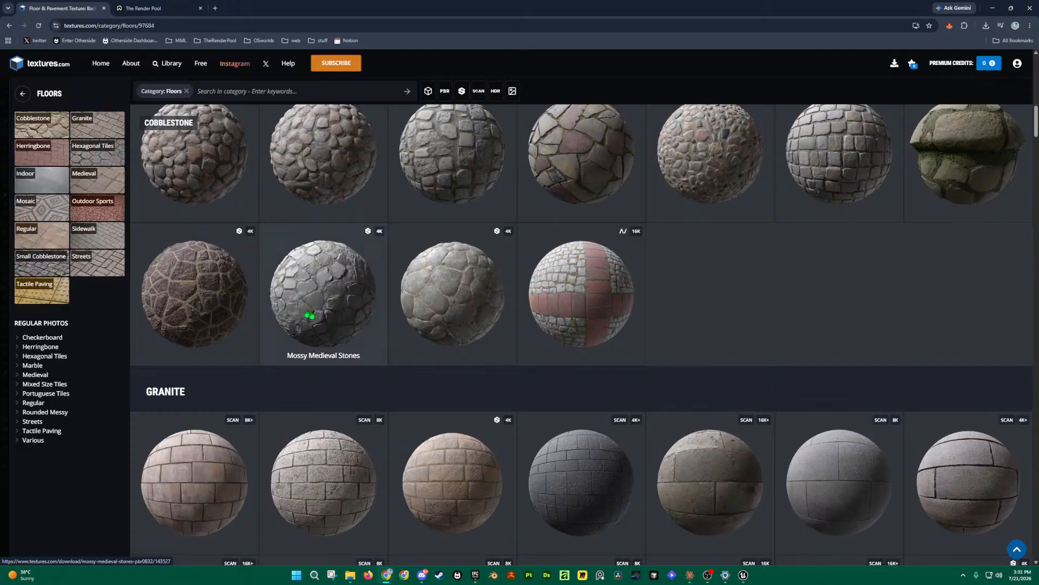
{"action": "scroll", "coordinate": [330, 290], "scroll_direction": "down", "scroll_amount": 7}
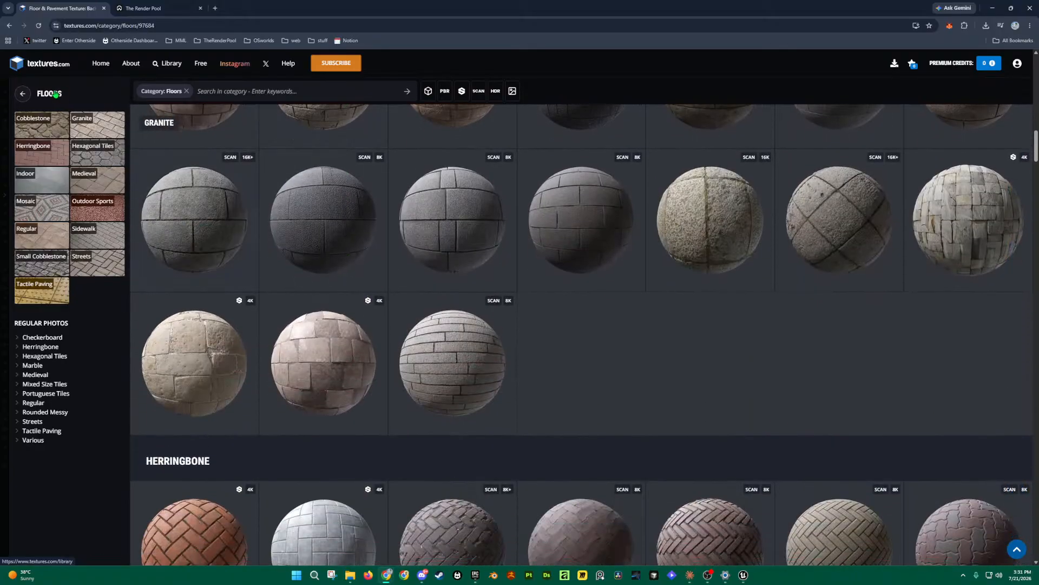
Step: Browse the Plastic category, then scroll the Library's Latest Content, e.g. Mixed Cobblestone Pavement 7
{"action": "left_click", "coordinate": [23, 93]}
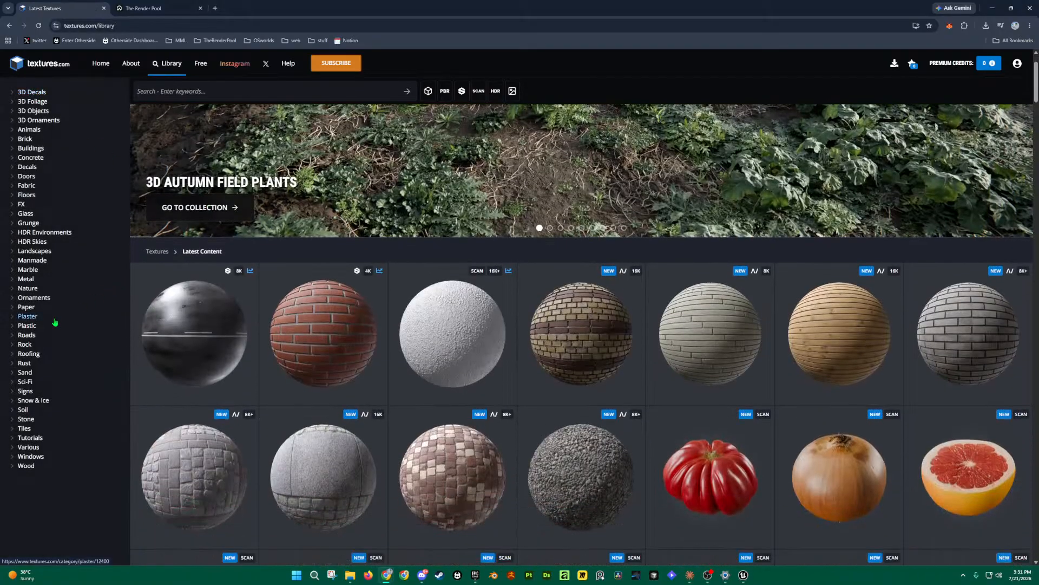
{"action": "left_click", "coordinate": [30, 326]}
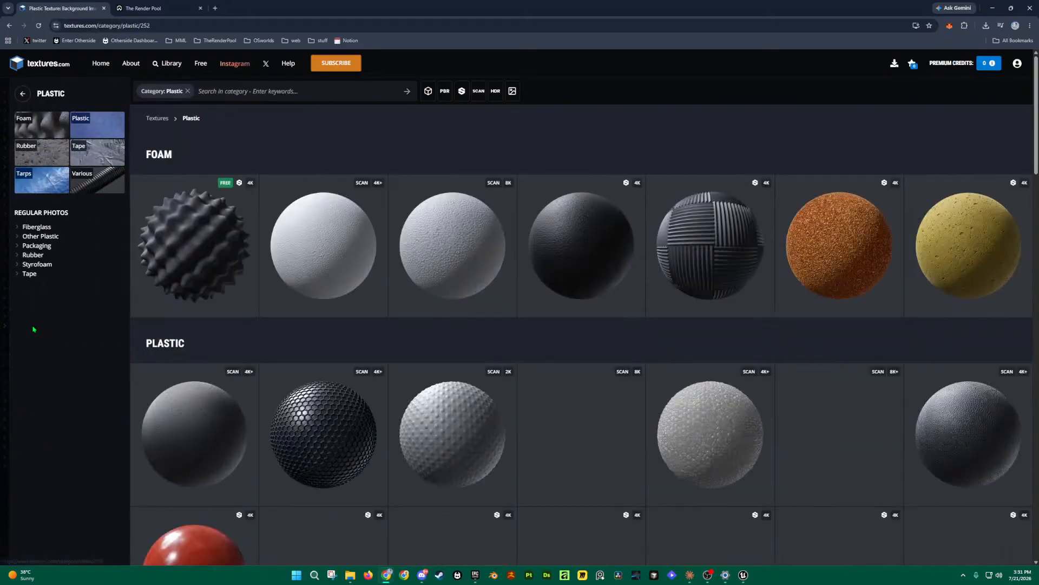
{"action": "scroll", "coordinate": [452, 249], "scroll_direction": "down", "scroll_amount": 6}
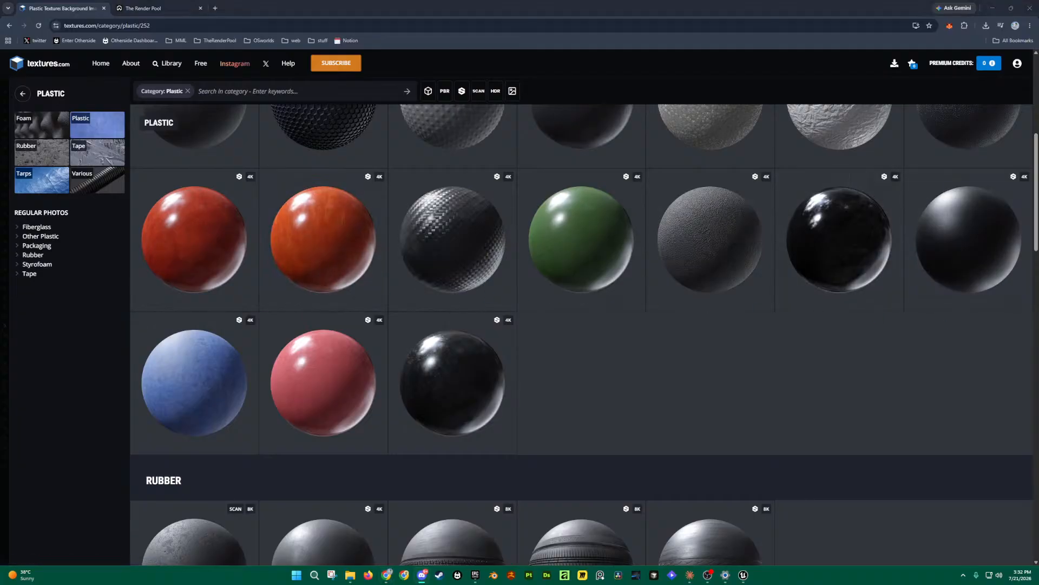
{"action": "left_click", "coordinate": [22, 96]}
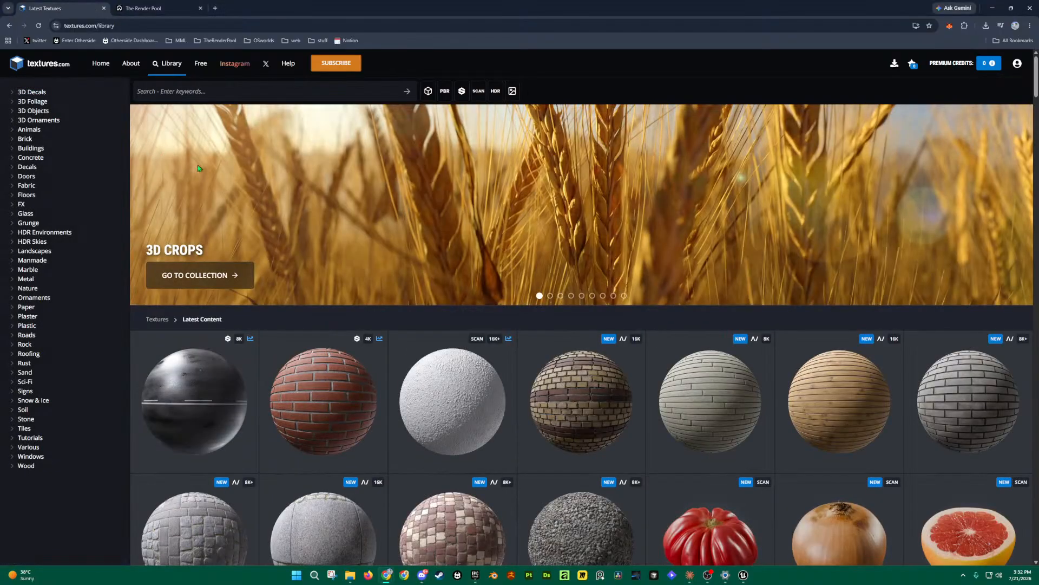
{"action": "scroll", "coordinate": [432, 313], "scroll_direction": "down", "scroll_amount": 6}
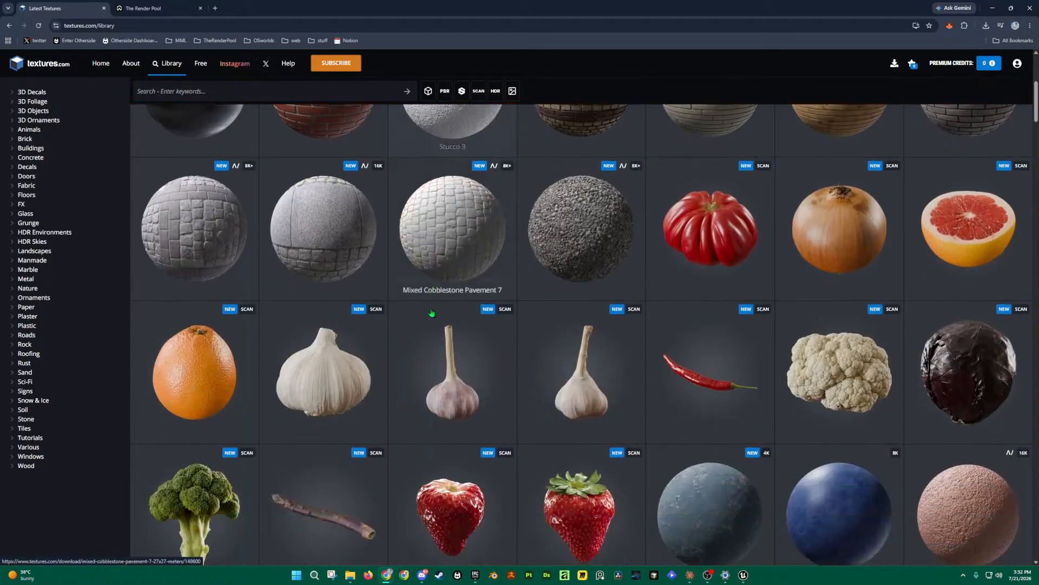